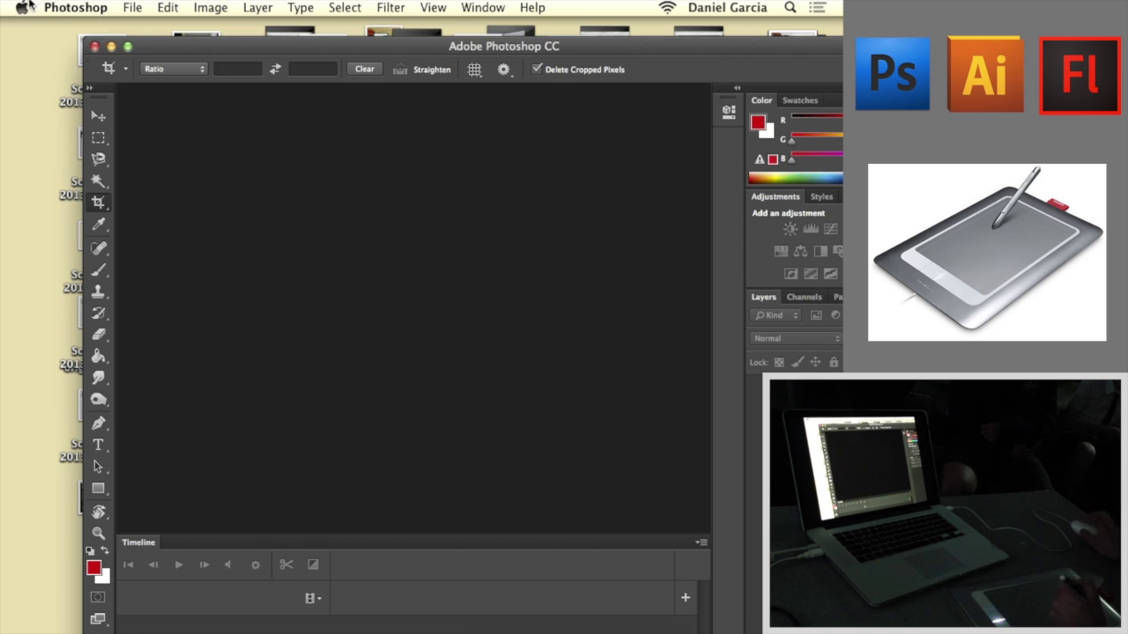
Step: Enlarge the application window and create a new A4 document from the International Paper preset
{"action": "left_click", "coordinate": [125, 45]}
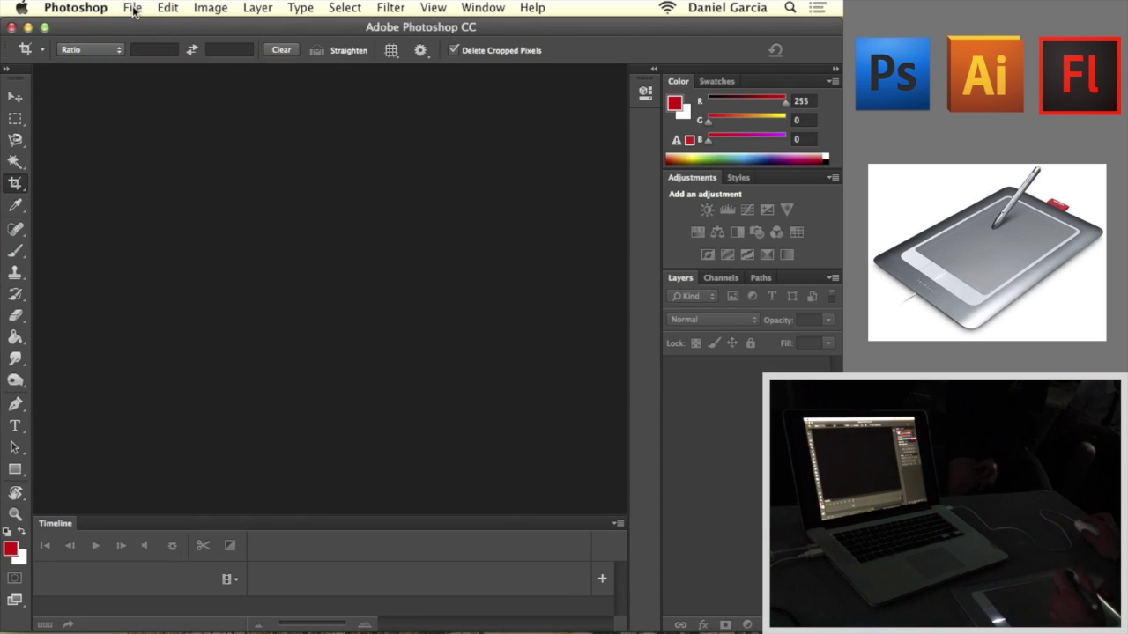
{"action": "left_click", "coordinate": [132, 8]}
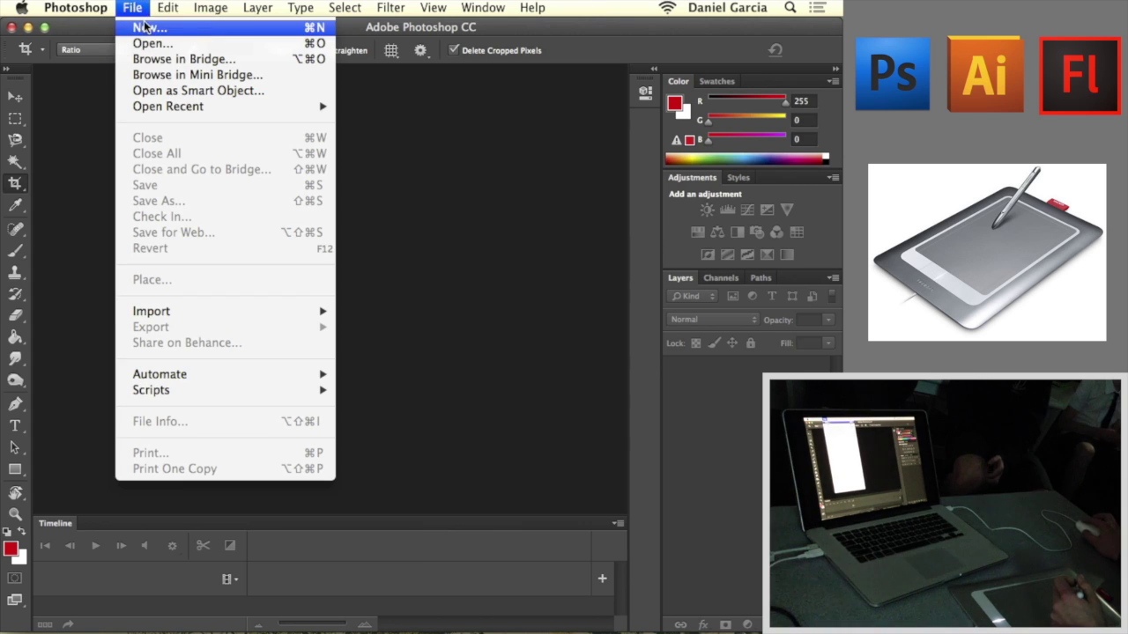
{"action": "left_click", "coordinate": [143, 27]}
{"action": "left_click_drag", "start_coordinate": [656, 214], "coordinate": [433, 151]}
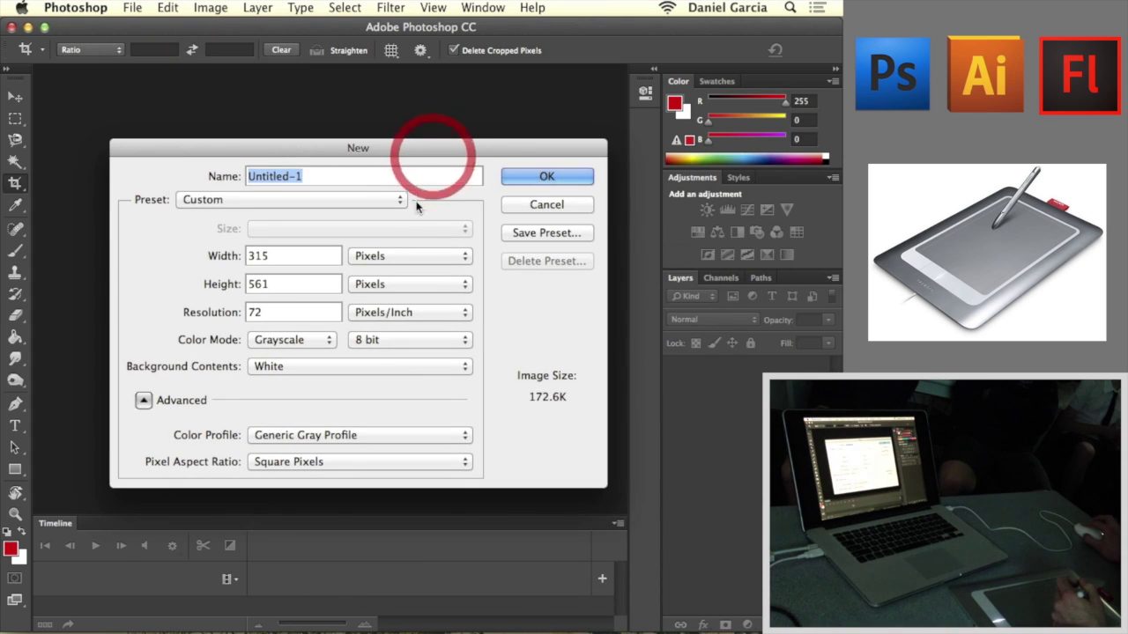
{"action": "left_click", "coordinate": [395, 197]}
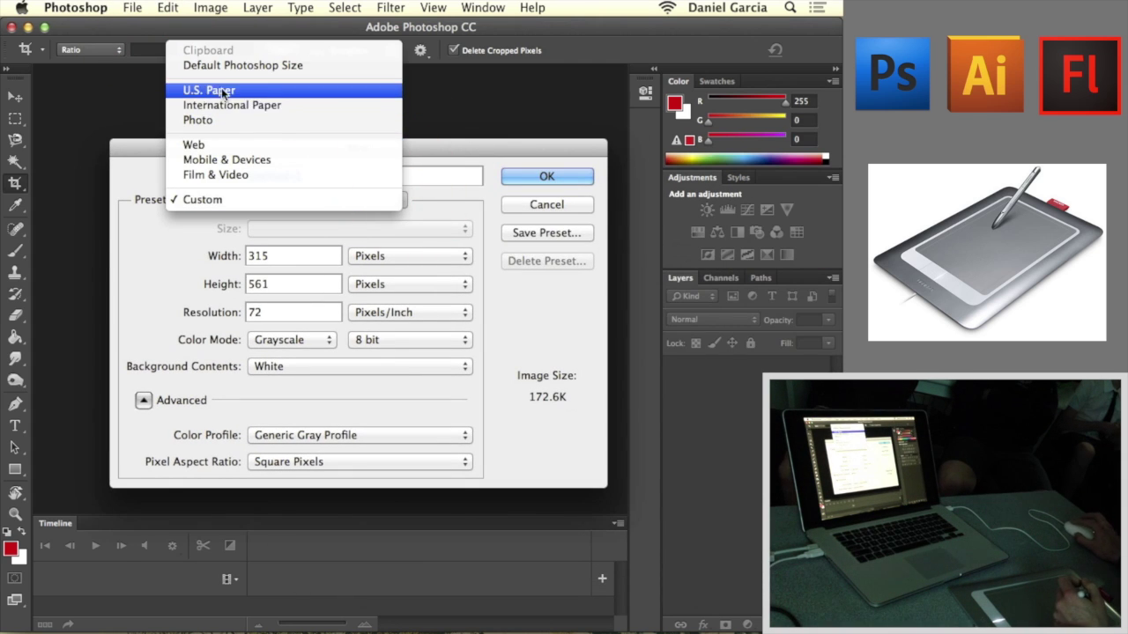
{"action": "left_click", "coordinate": [246, 103]}
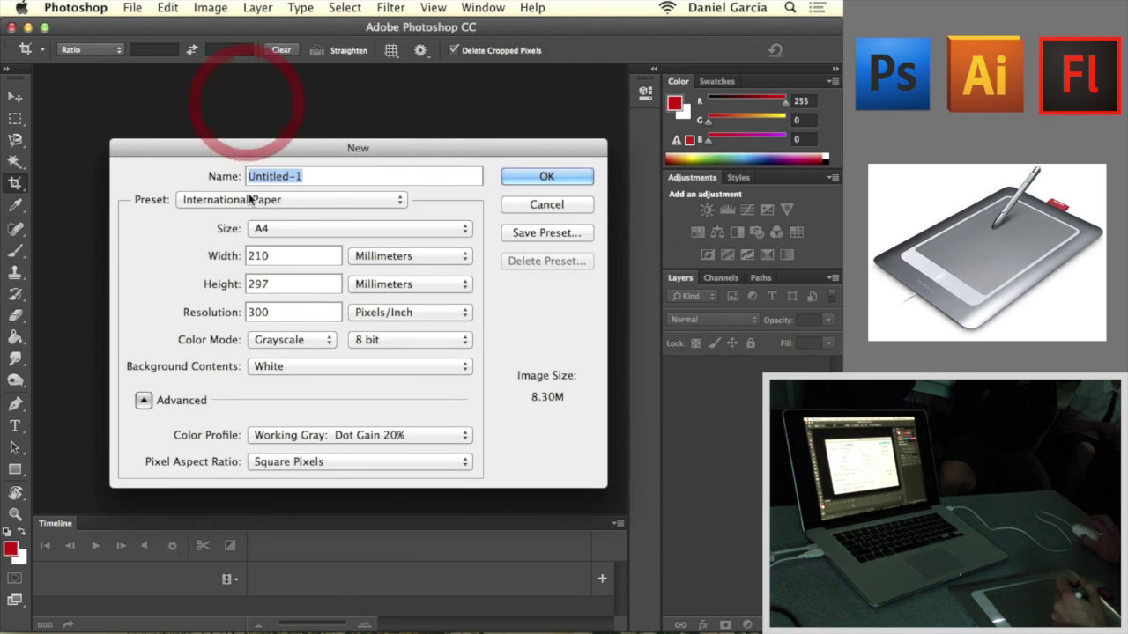
{"action": "left_click", "coordinate": [556, 176]}
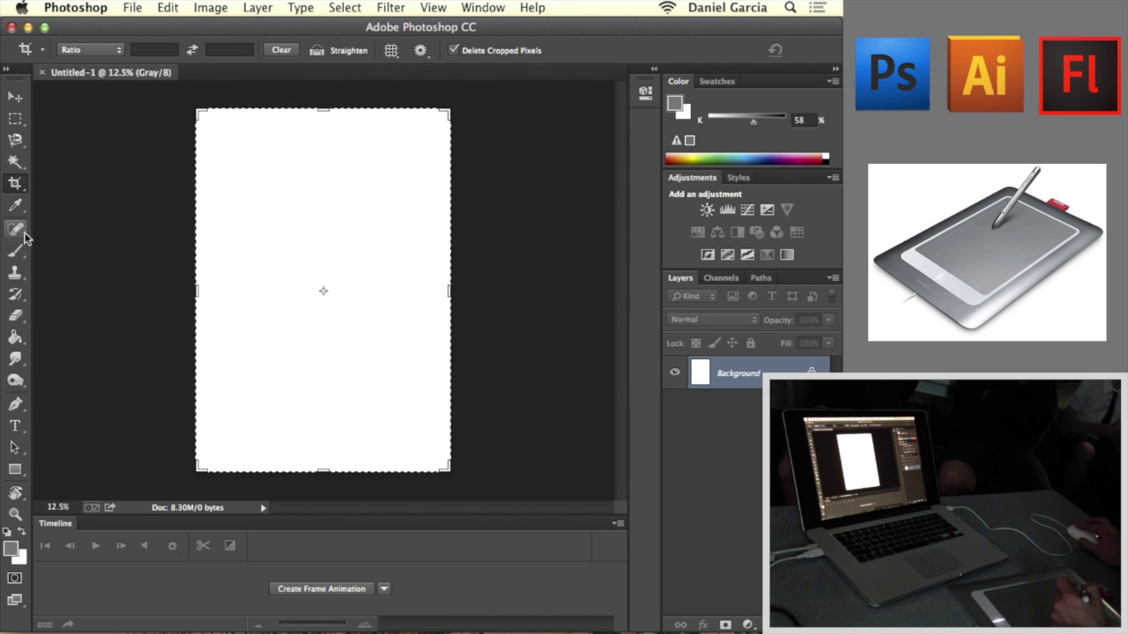
Step: Paint overlapping freehand wavy and zigzag strokes across the middle of the blank page with the 10 px Brush tool
{"action": "left_click", "coordinate": [16, 251]}
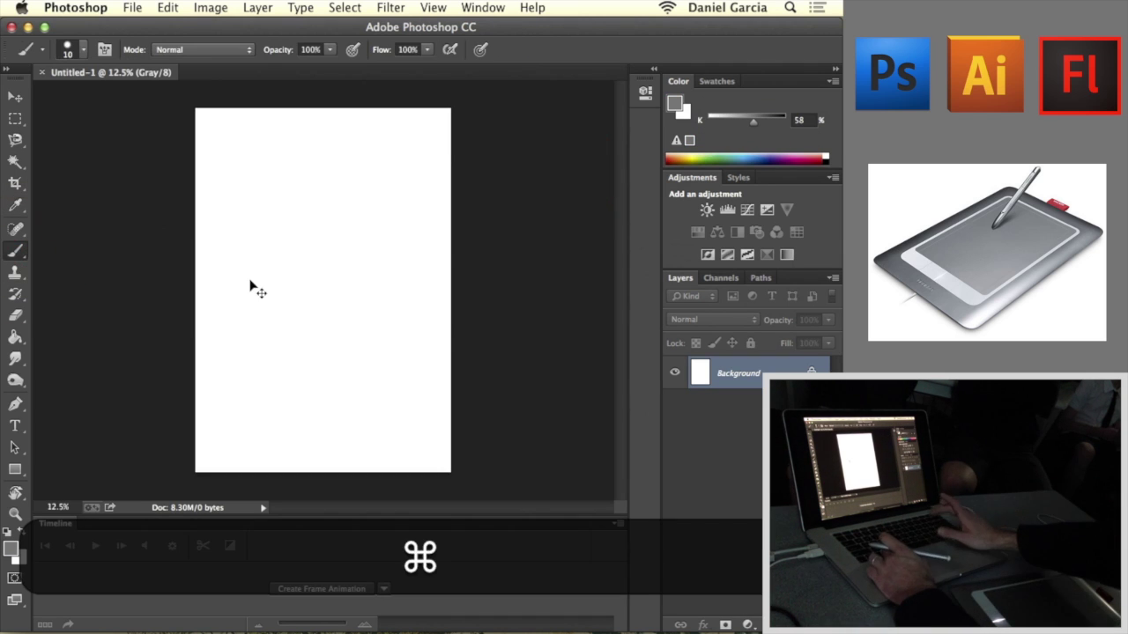
{"action": "key", "text": "super+equal"}
{"action": "key", "text": "super+equal"}
{"action": "key", "text": "super+equal"}
{"action": "key", "text": "super+equal"}
{"action": "key", "text": "b"}
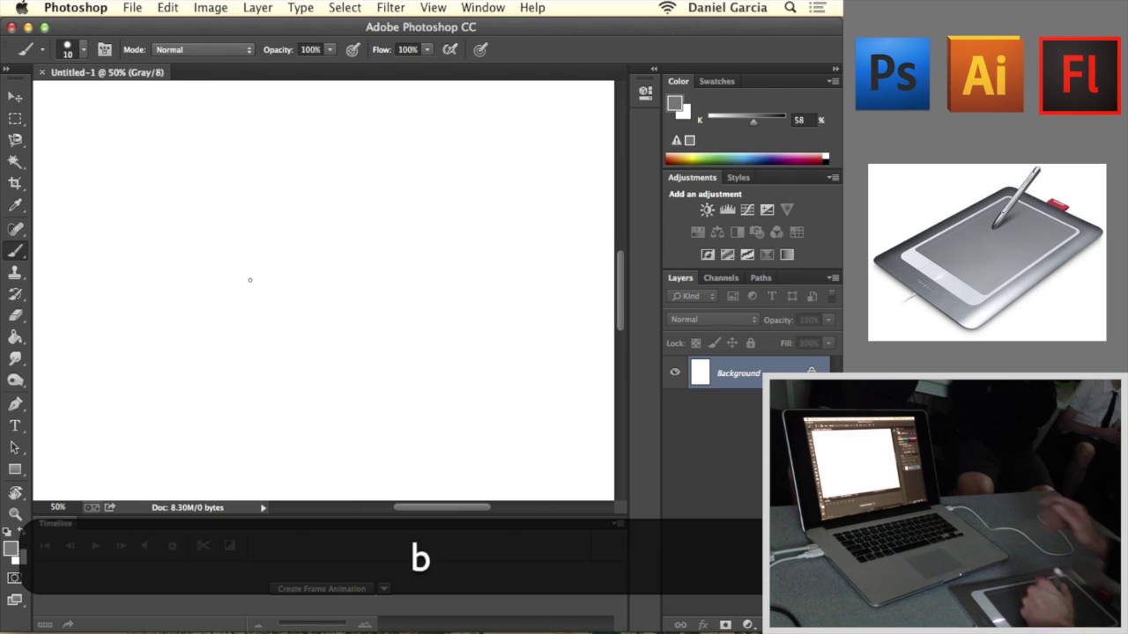
{"action": "mouse_move", "coordinate": [451, 267]}
{"action": "left_mouse_down"}
{"action": "mouse_move", "coordinate": [416, 234]}
{"action": "mouse_move", "coordinate": [370, 277]}
{"action": "left_mouse_up"}
{"action": "left_click_drag", "start_coordinate": [435, 336], "coordinate": [283, 309]}
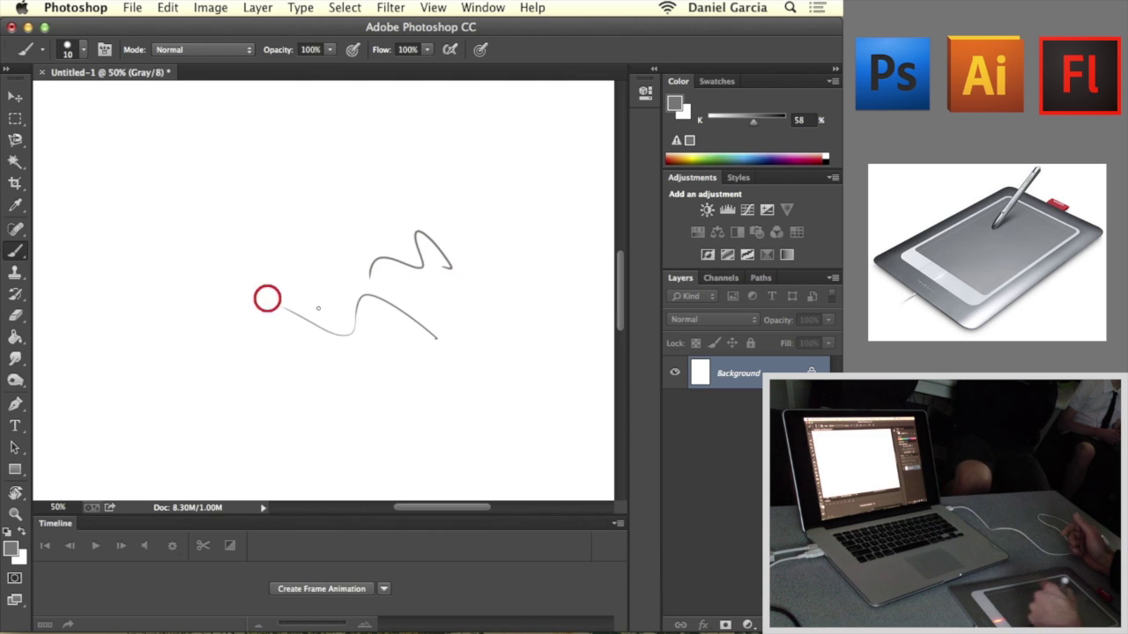
{"action": "left_click_drag", "start_coordinate": [425, 288], "coordinate": [527, 394]}
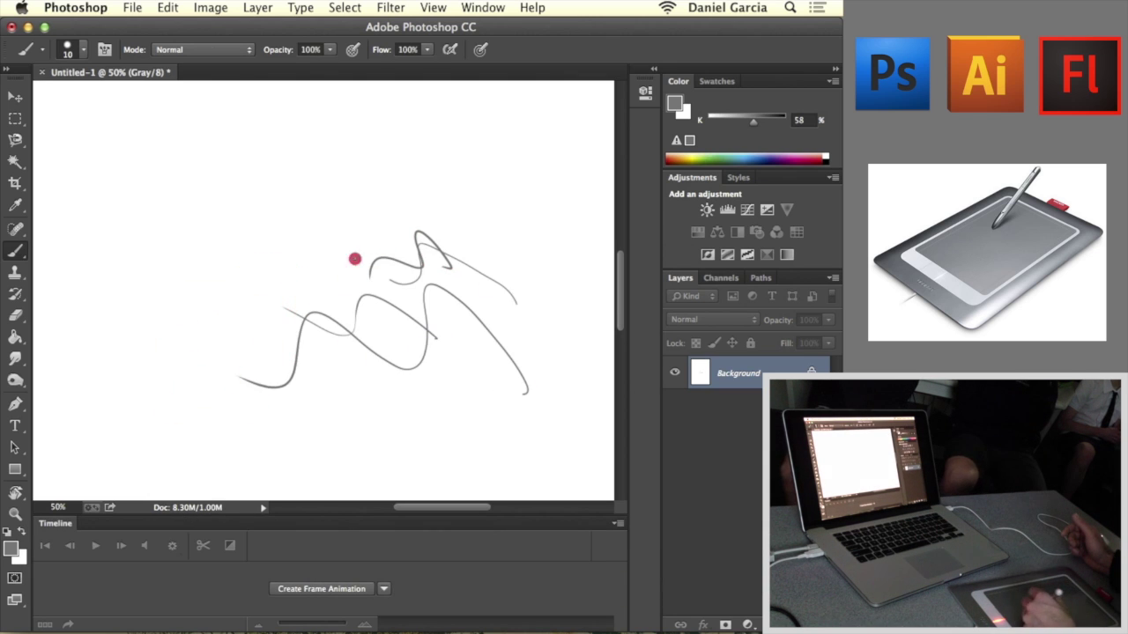
{"action": "left_click_drag", "start_coordinate": [213, 250], "coordinate": [481, 239]}
{"action": "left_click_drag", "start_coordinate": [336, 255], "coordinate": [215, 211]}
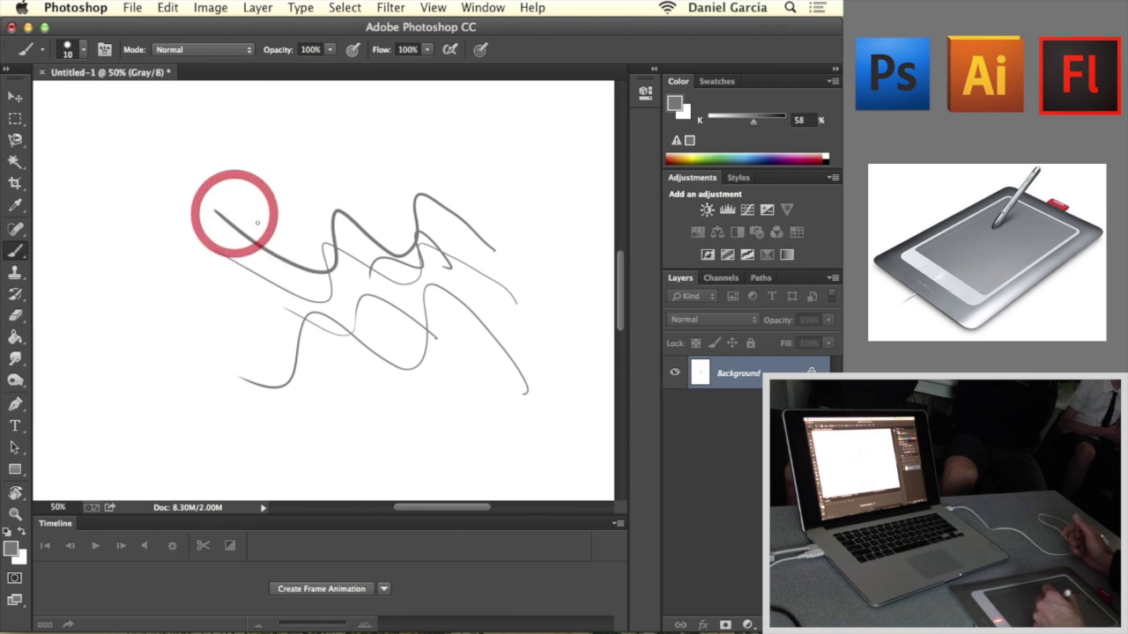
{"action": "mouse_move", "coordinate": [495, 293]}
{"action": "left_mouse_down"}
{"action": "mouse_move", "coordinate": [406, 263]}
{"action": "mouse_move", "coordinate": [358, 356]}
{"action": "mouse_move", "coordinate": [290, 315]}
{"action": "left_mouse_up"}
{"action": "left_click_drag", "start_coordinate": [509, 367], "coordinate": [276, 225]}
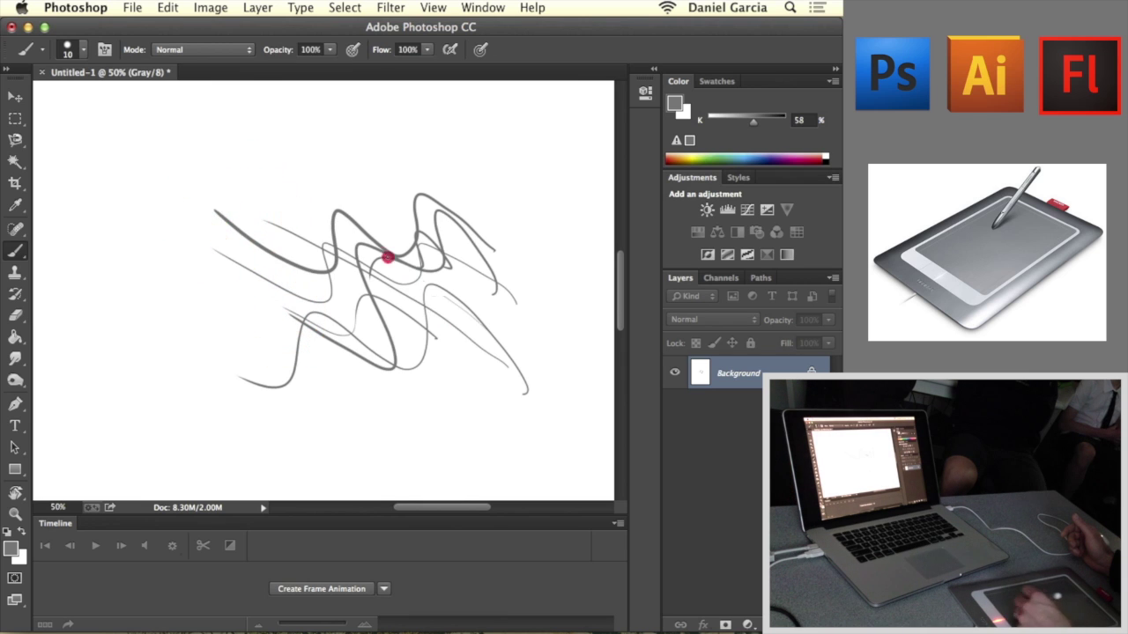
{"action": "left_click_drag", "start_coordinate": [227, 170], "coordinate": [481, 298]}
{"action": "mouse_move", "coordinate": [524, 367]}
{"action": "left_mouse_down"}
{"action": "mouse_move", "coordinate": [254, 236]}
{"action": "mouse_move", "coordinate": [202, 245]}
{"action": "mouse_move", "coordinate": [528, 360]}
{"action": "left_mouse_up"}
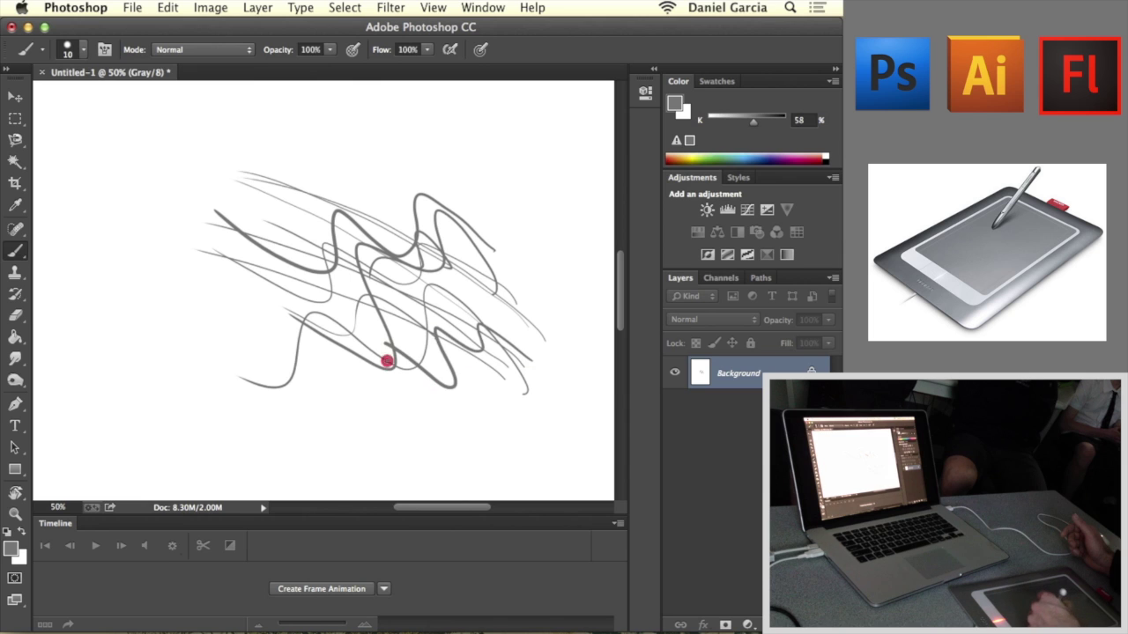
{"action": "mouse_move", "coordinate": [387, 361]}
{"action": "left_mouse_down"}
{"action": "mouse_move", "coordinate": [374, 399]}
{"action": "mouse_move", "coordinate": [280, 352]}
{"action": "left_mouse_up"}
{"action": "left_click_drag", "start_coordinate": [192, 361], "coordinate": [191, 356]}
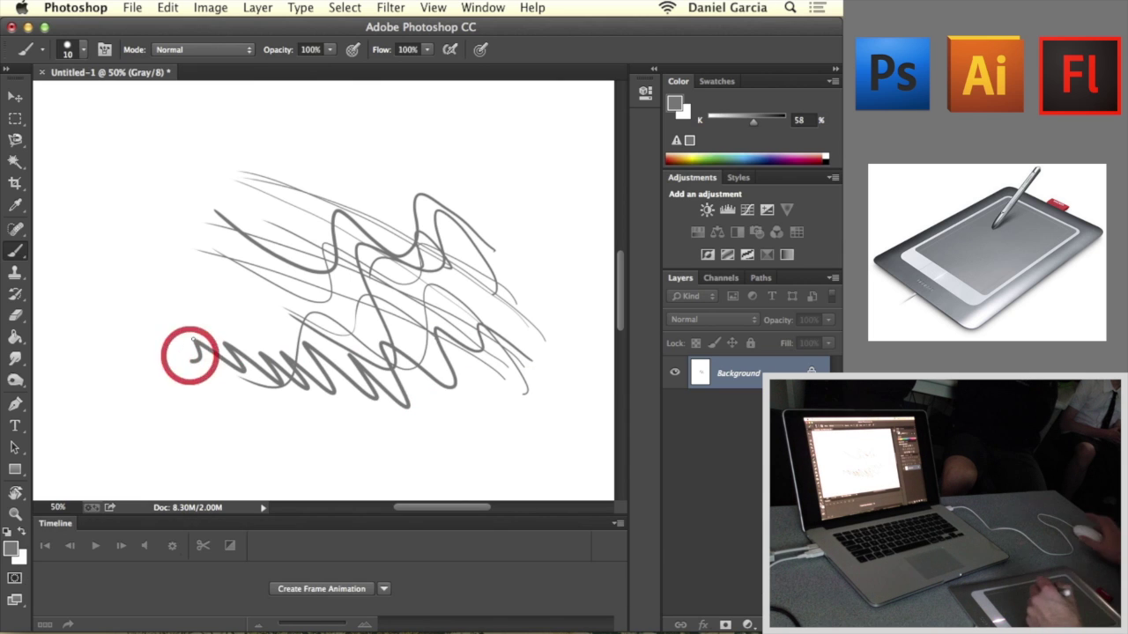
{"action": "key", "text": "F11"}
{"action": "key", "text": "F11"}
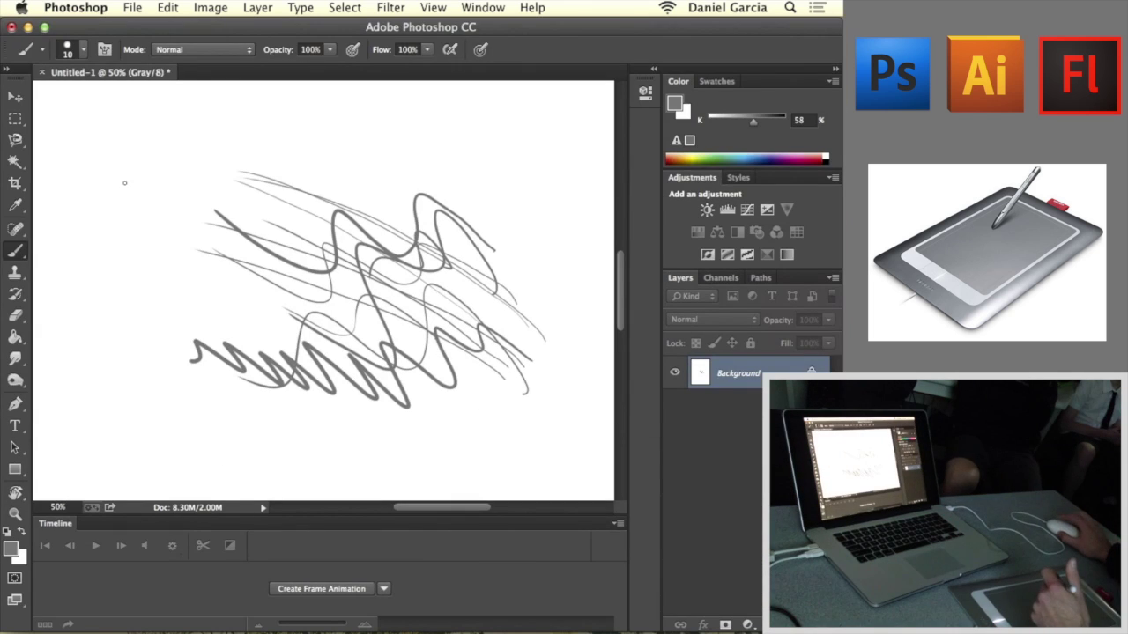
Step: Apply the Paintbrush Oval 45 pixels Multiply tool preset and replace the current tool presets with the Artists' Brushes set
{"action": "left_click", "coordinate": [36, 49]}
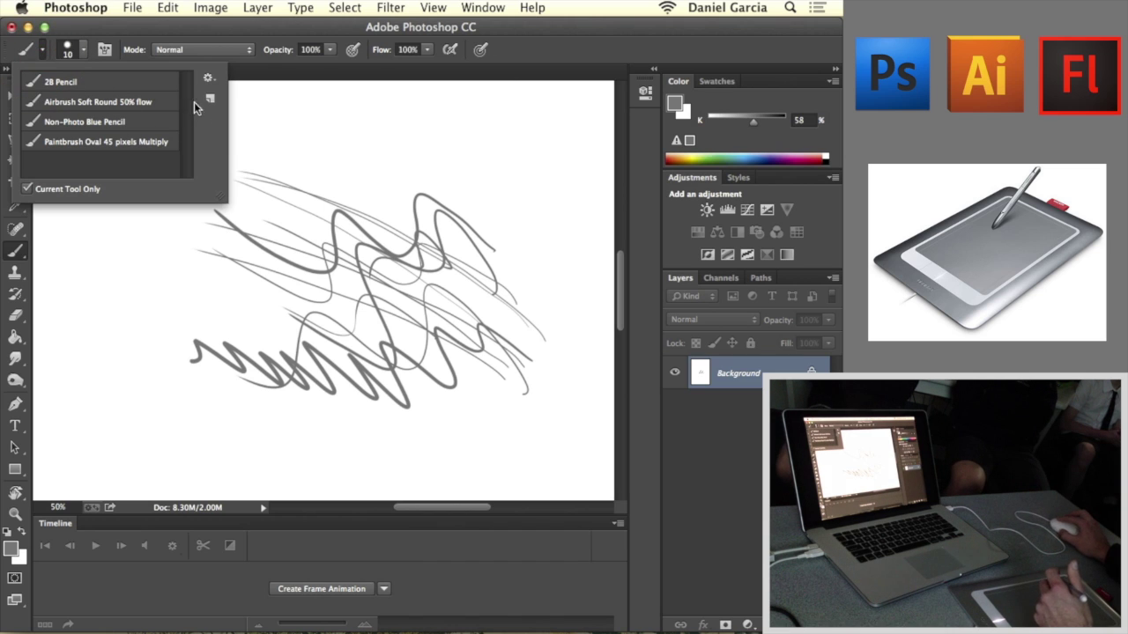
{"action": "left_click", "coordinate": [156, 142]}
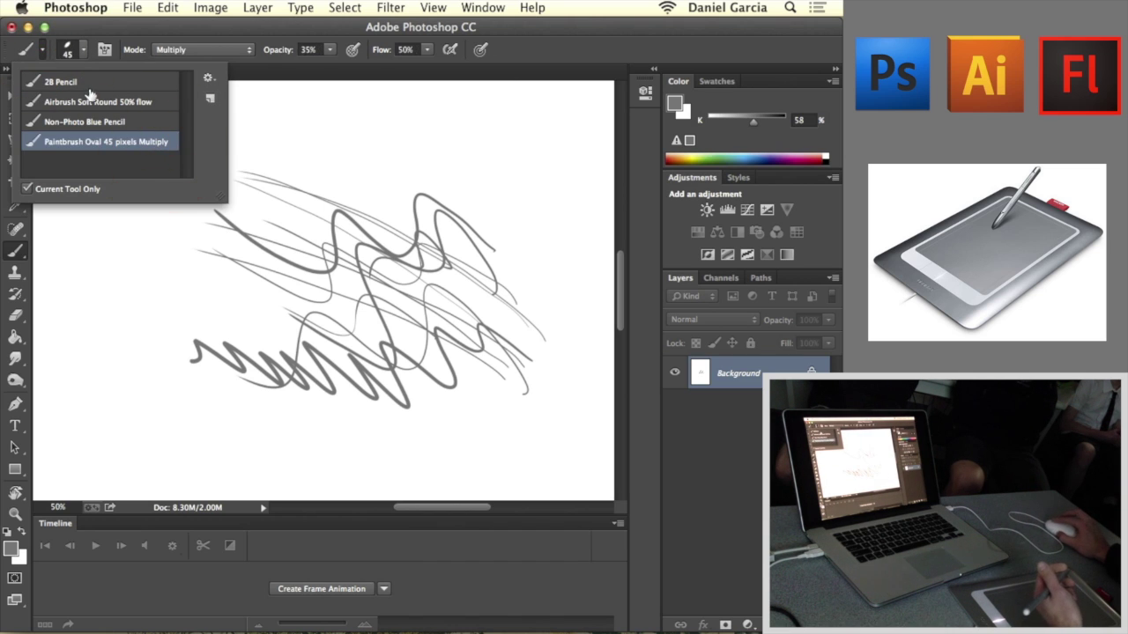
{"action": "left_click", "coordinate": [44, 53]}
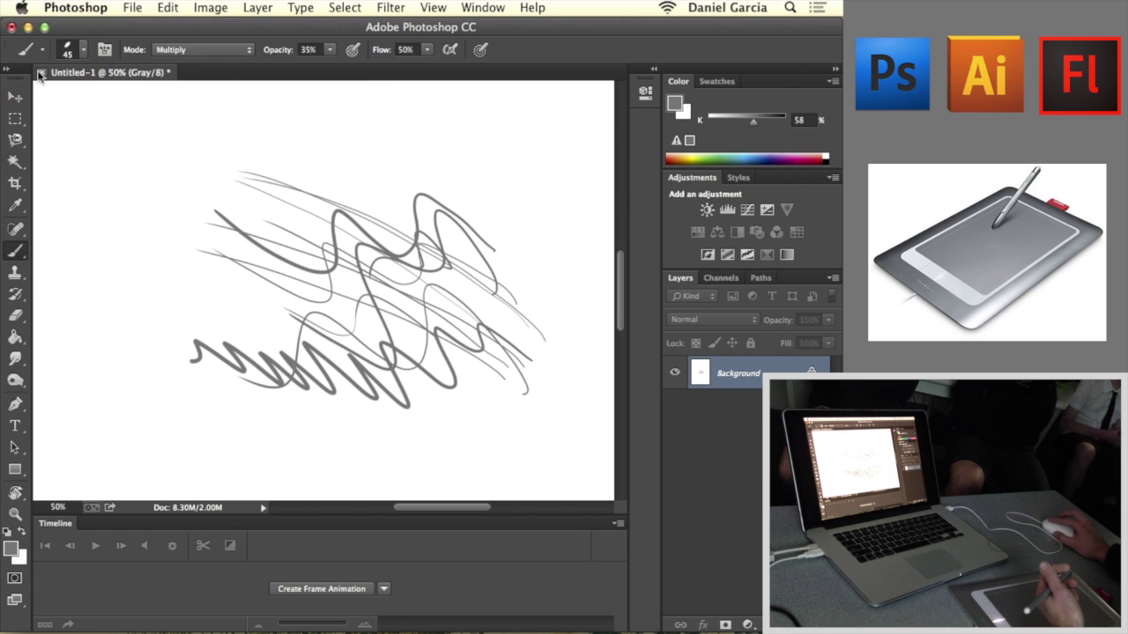
{"action": "left_click", "coordinate": [44, 54]}
{"action": "left_click", "coordinate": [202, 79]}
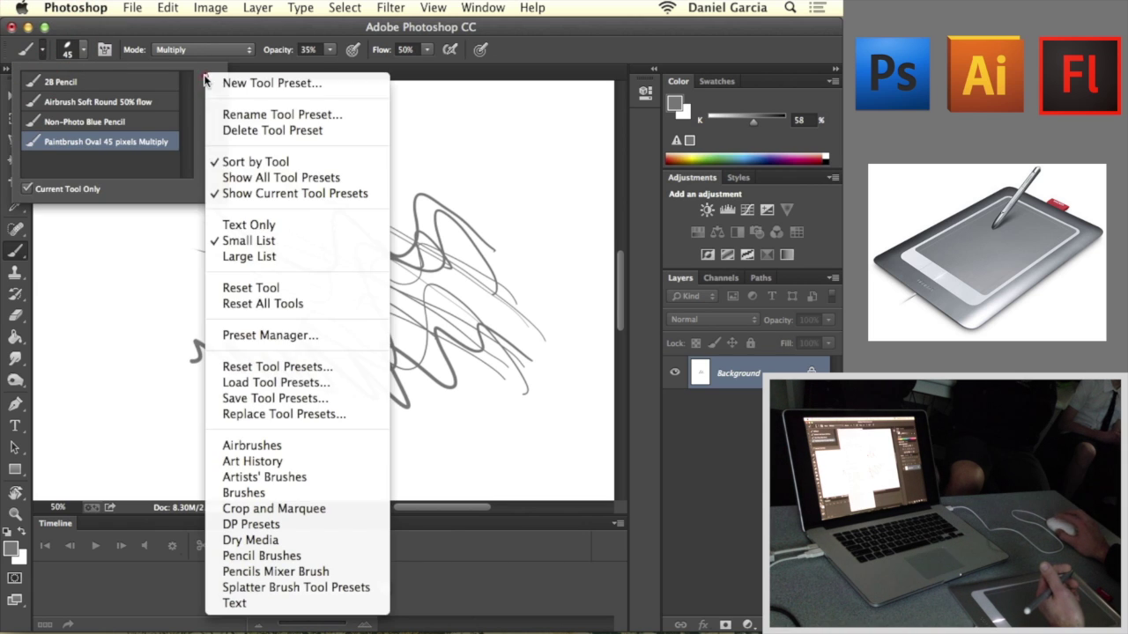
{"action": "left_click", "coordinate": [292, 476]}
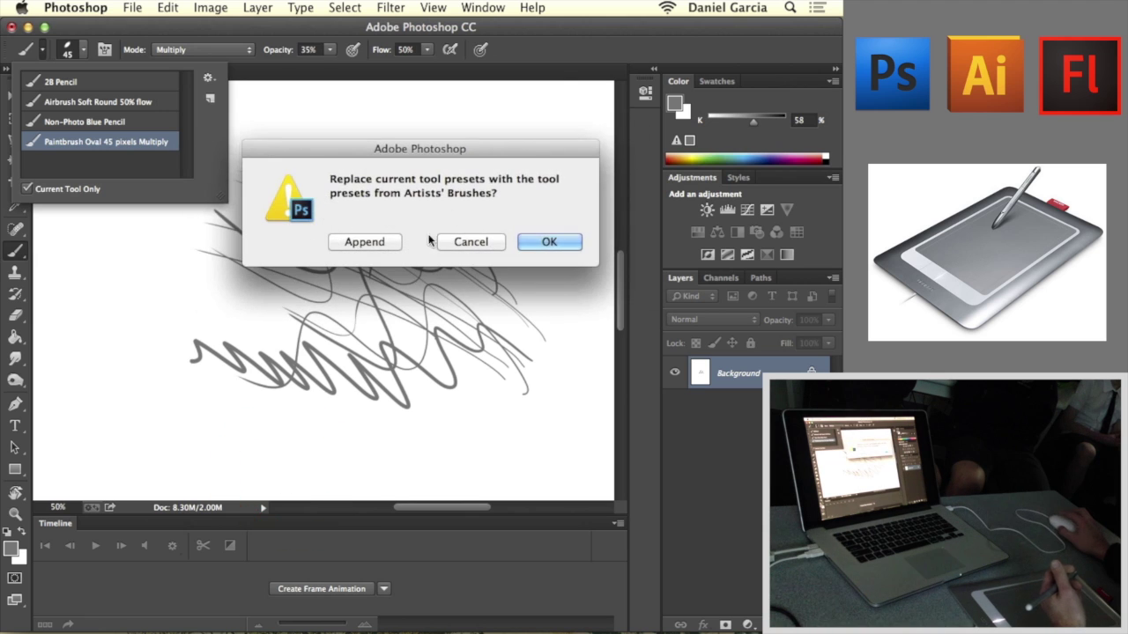
{"action": "left_click", "coordinate": [535, 242]}
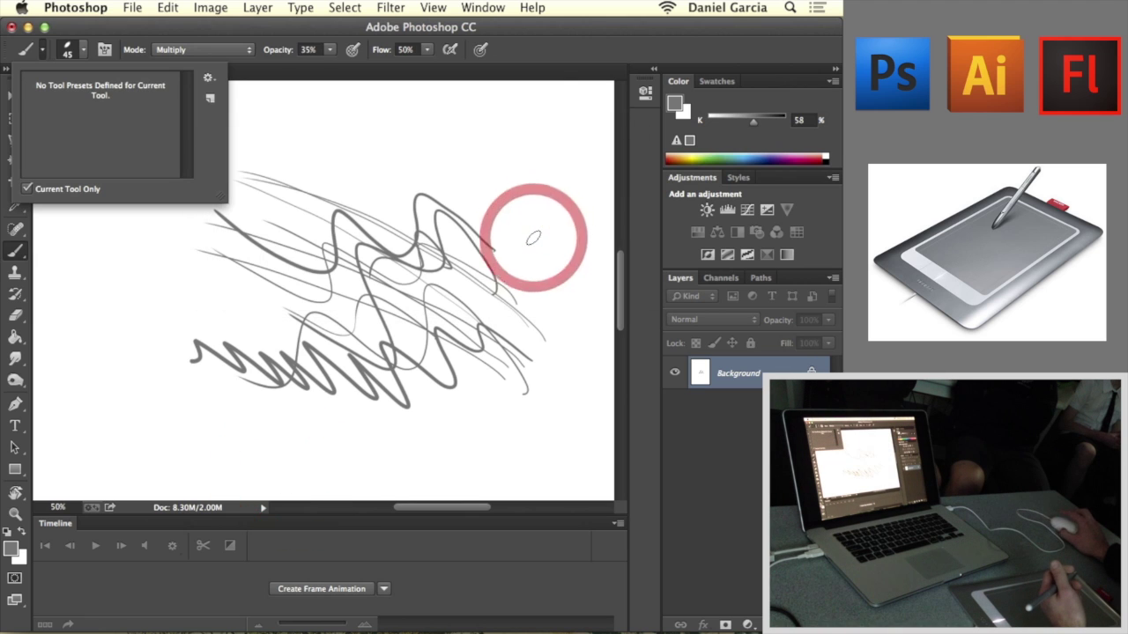
Step: Choose a bristle fan brush tip and paint broad, translucent wavy strokes over the existing scribbles
{"action": "left_click", "coordinate": [77, 50]}
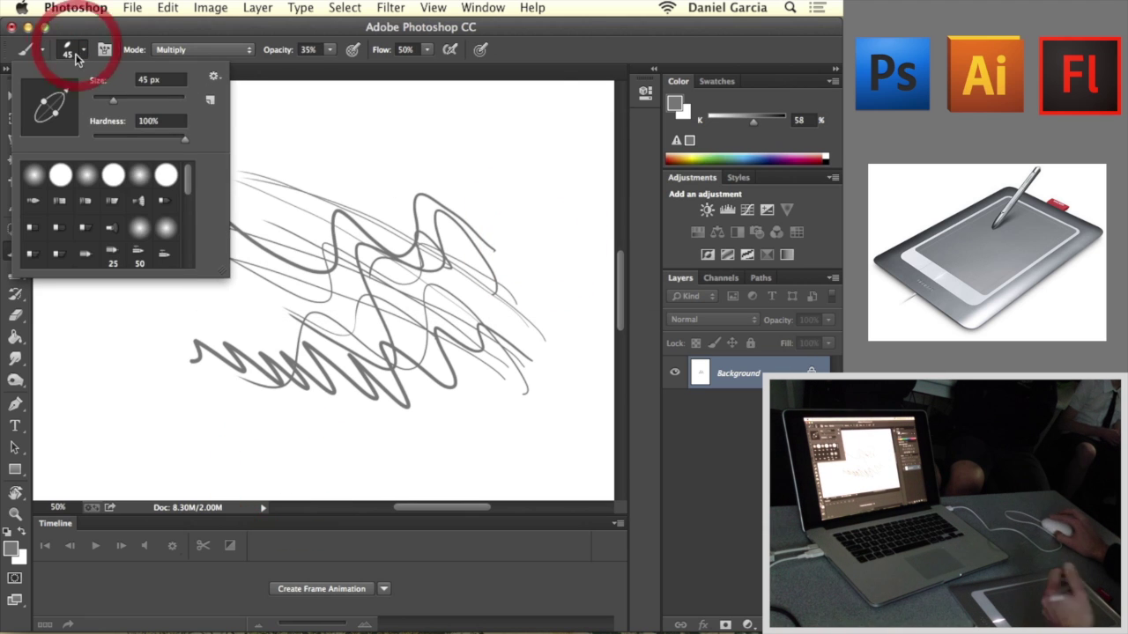
{"action": "left_click", "coordinate": [143, 204]}
{"action": "left_click", "coordinate": [470, 329]}
{"action": "mouse_move", "coordinate": [487, 308]}
{"action": "left_mouse_down"}
{"action": "mouse_move", "coordinate": [402, 178]}
{"action": "mouse_move", "coordinate": [421, 199]}
{"action": "mouse_move", "coordinate": [354, 203]}
{"action": "mouse_move", "coordinate": [366, 259]}
{"action": "mouse_move", "coordinate": [420, 296]}
{"action": "mouse_move", "coordinate": [343, 201]}
{"action": "mouse_move", "coordinate": [366, 325]}
{"action": "mouse_move", "coordinate": [474, 327]}
{"action": "mouse_move", "coordinate": [368, 348]}
{"action": "mouse_move", "coordinate": [232, 399]}
{"action": "mouse_move", "coordinate": [402, 362]}
{"action": "mouse_move", "coordinate": [278, 404]}
{"action": "mouse_move", "coordinate": [206, 370]}
{"action": "left_mouse_up"}
{"action": "mouse_move", "coordinate": [476, 273]}
{"action": "left_mouse_down"}
{"action": "mouse_move", "coordinate": [507, 319]}
{"action": "mouse_move", "coordinate": [316, 269]}
{"action": "mouse_move", "coordinate": [345, 354]}
{"action": "mouse_move", "coordinate": [267, 397]}
{"action": "mouse_move", "coordinate": [210, 401]}
{"action": "mouse_move", "coordinate": [176, 350]}
{"action": "left_mouse_up"}
{"action": "left_click_drag", "start_coordinate": [555, 317], "coordinate": [573, 335]}
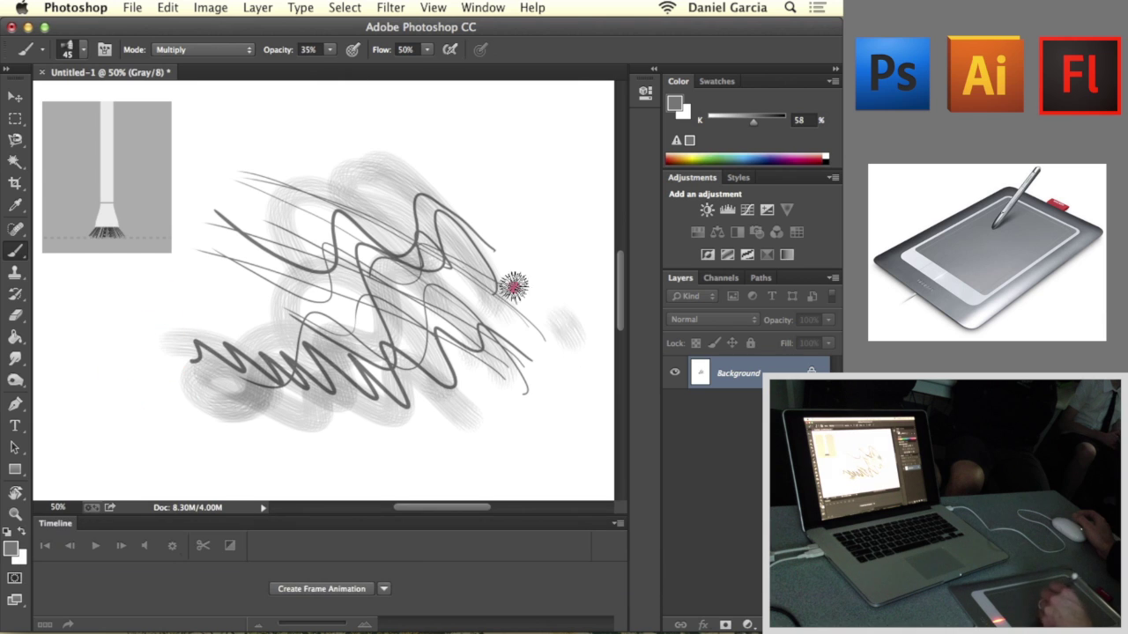
{"action": "mouse_move", "coordinate": [513, 286]}
{"action": "left_mouse_down"}
{"action": "mouse_move", "coordinate": [407, 338]}
{"action": "mouse_move", "coordinate": [192, 402]}
{"action": "left_mouse_up"}
{"action": "mouse_move", "coordinate": [405, 335]}
{"action": "left_mouse_down"}
{"action": "mouse_move", "coordinate": [238, 342]}
{"action": "mouse_move", "coordinate": [139, 395]}
{"action": "left_mouse_up"}
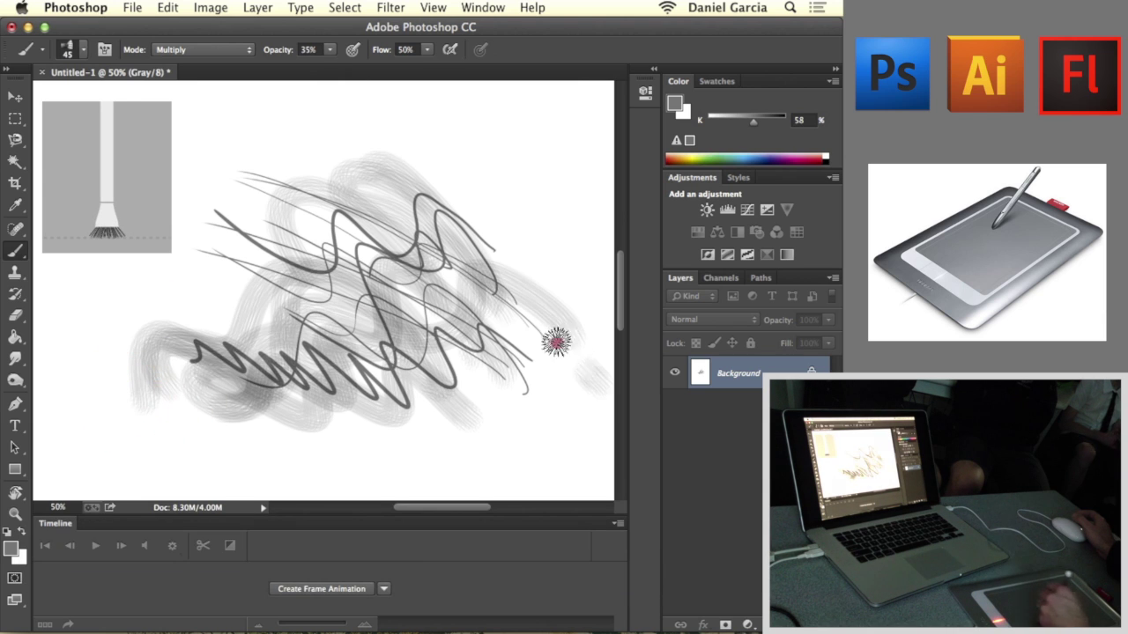
{"action": "mouse_move", "coordinate": [555, 342]}
{"action": "left_mouse_down"}
{"action": "mouse_move", "coordinate": [385, 317]}
{"action": "mouse_move", "coordinate": [264, 361]}
{"action": "mouse_move", "coordinate": [238, 400]}
{"action": "mouse_move", "coordinate": [151, 395]}
{"action": "left_mouse_up"}
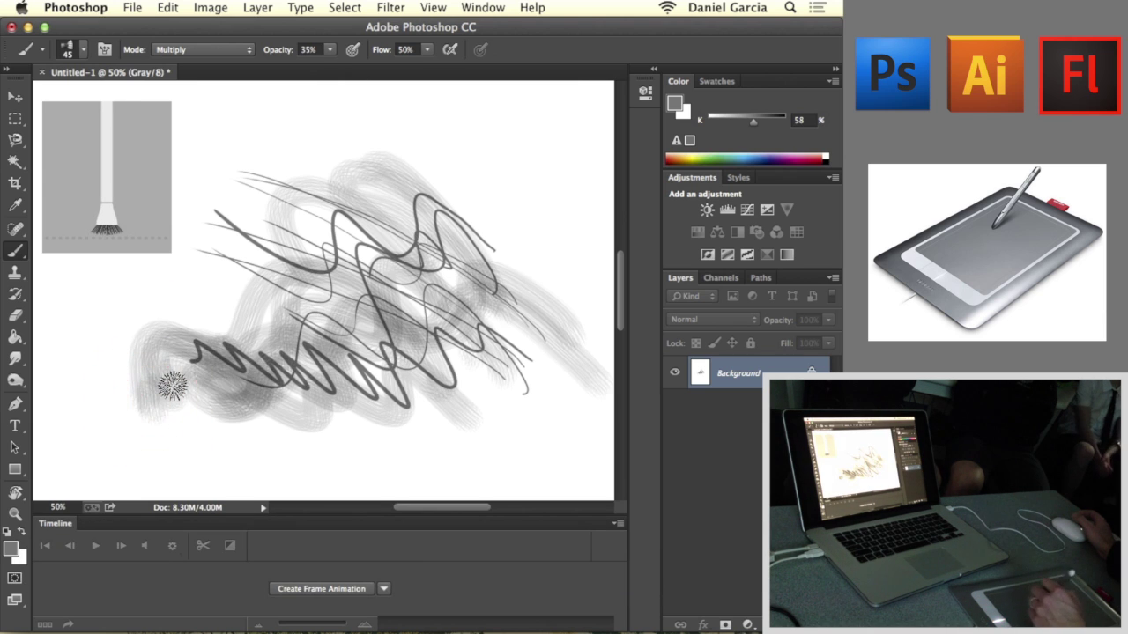
{"action": "mouse_move", "coordinate": [418, 324]}
{"action": "left_mouse_down"}
{"action": "mouse_move", "coordinate": [354, 275]}
{"action": "mouse_move", "coordinate": [188, 347]}
{"action": "left_mouse_up"}
{"action": "mouse_move", "coordinate": [396, 343]}
{"action": "left_mouse_down"}
{"action": "mouse_move", "coordinate": [239, 352]}
{"action": "mouse_move", "coordinate": [214, 300]}
{"action": "left_mouse_up"}
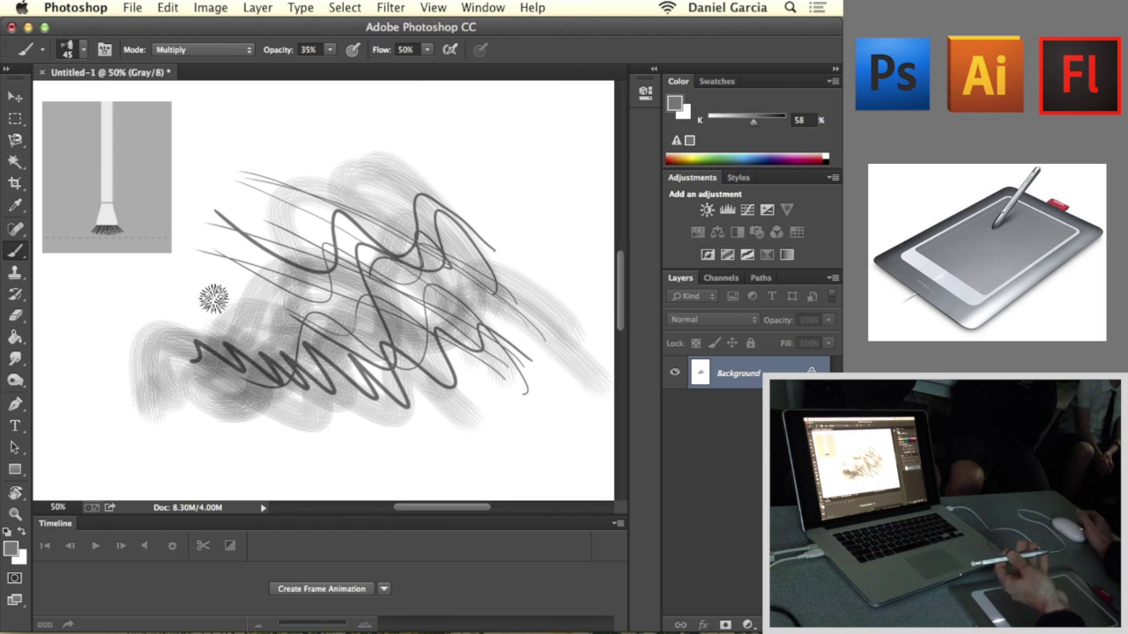
Step: Switch to a hard round 45 px brush tip and paint wavy strokes across the scribbles and beyond their upper-left edge
{"action": "left_click", "coordinate": [68, 48]}
{"action": "left_click", "coordinate": [64, 178]}
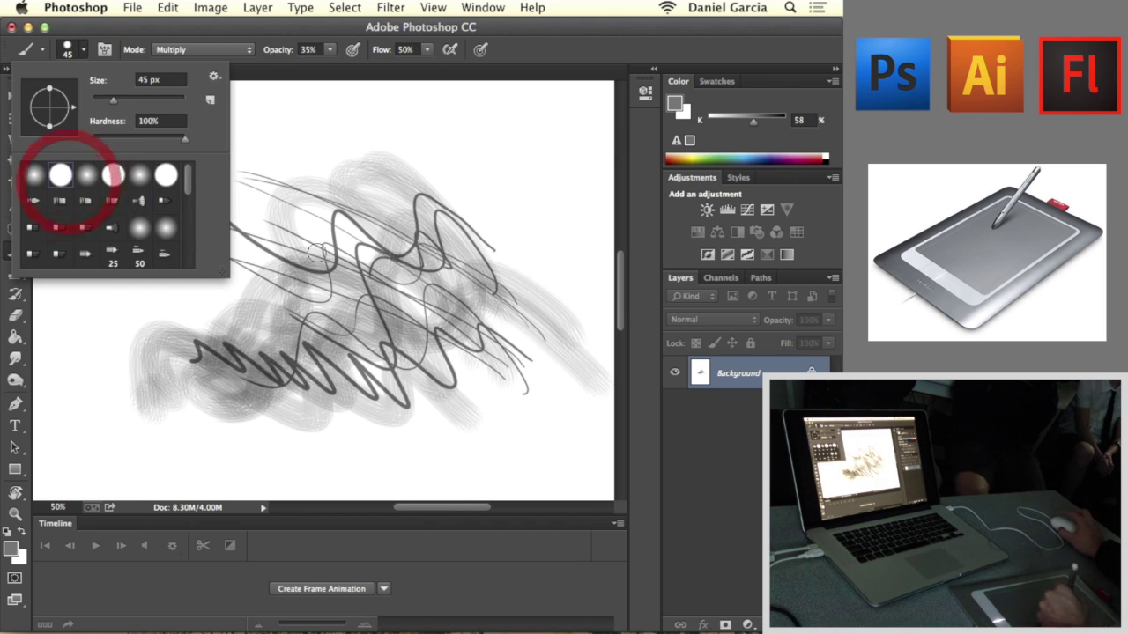
{"action": "mouse_move", "coordinate": [545, 387]}
{"action": "left_mouse_down"}
{"action": "mouse_move", "coordinate": [420, 332]}
{"action": "mouse_move", "coordinate": [293, 396]}
{"action": "left_mouse_up"}
{"action": "mouse_move", "coordinate": [458, 308]}
{"action": "left_mouse_down"}
{"action": "mouse_move", "coordinate": [302, 196]}
{"action": "mouse_move", "coordinate": [154, 254]}
{"action": "left_mouse_up"}
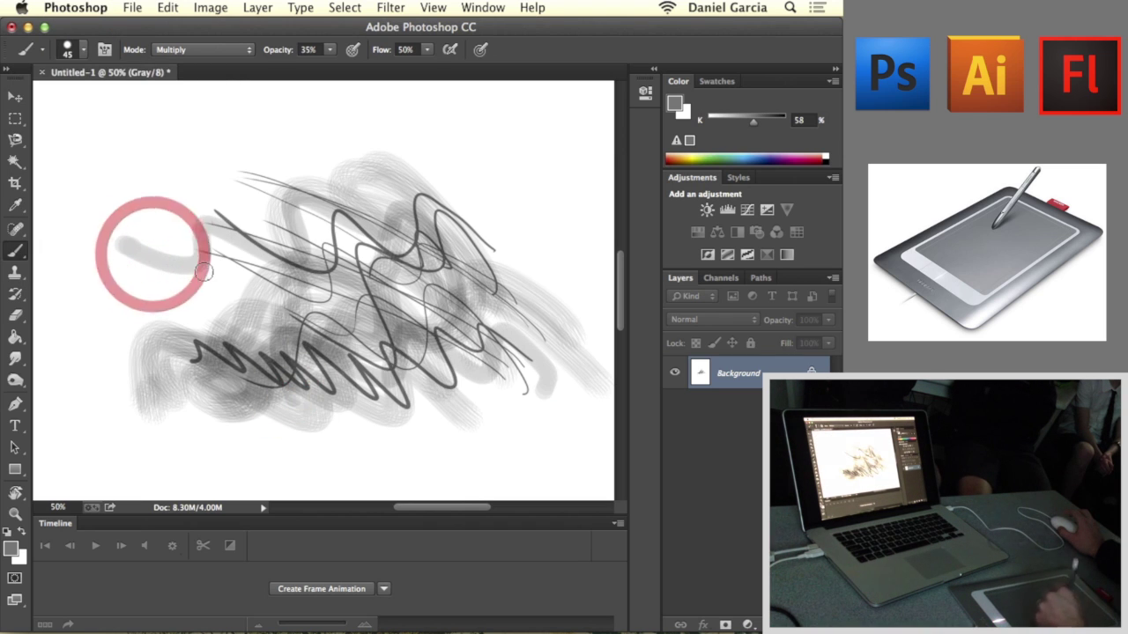
{"action": "mouse_move", "coordinate": [390, 363]}
{"action": "left_mouse_down"}
{"action": "mouse_move", "coordinate": [277, 313]}
{"action": "mouse_move", "coordinate": [84, 304]}
{"action": "left_mouse_up"}
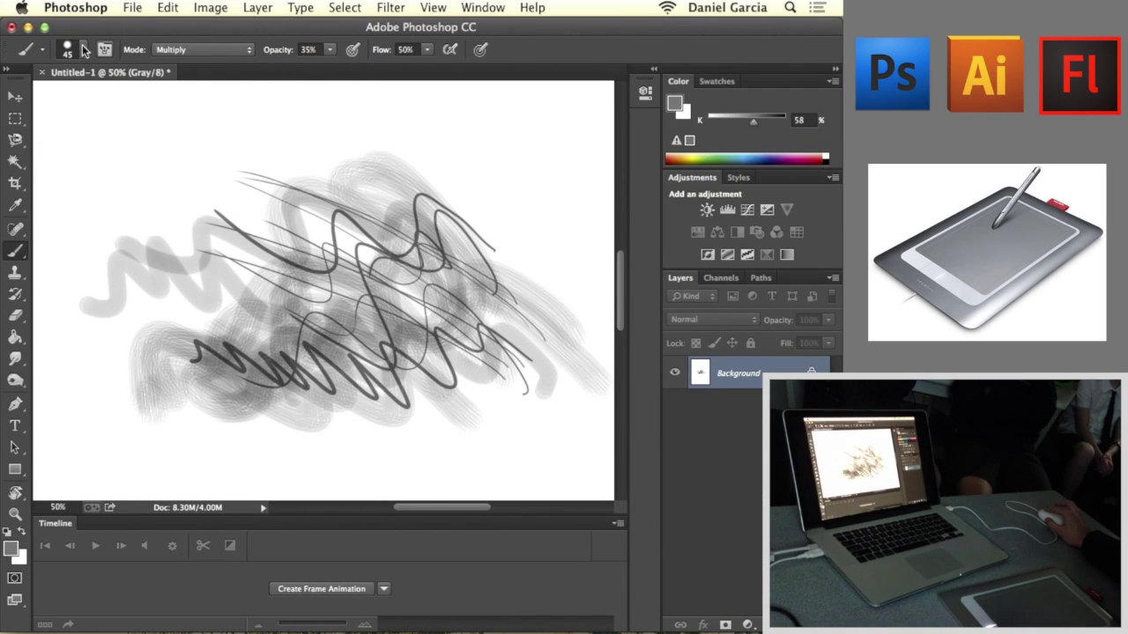
Step: Open the options for managing the brush presets
{"action": "left_click", "coordinate": [84, 49]}
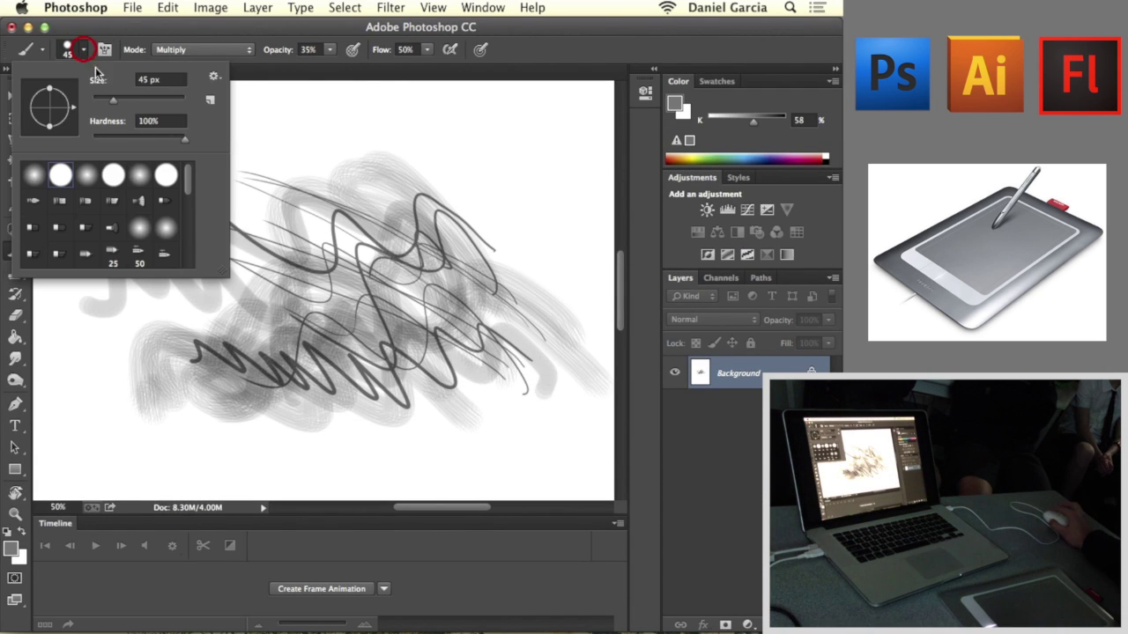
{"action": "left_click", "coordinate": [213, 78]}
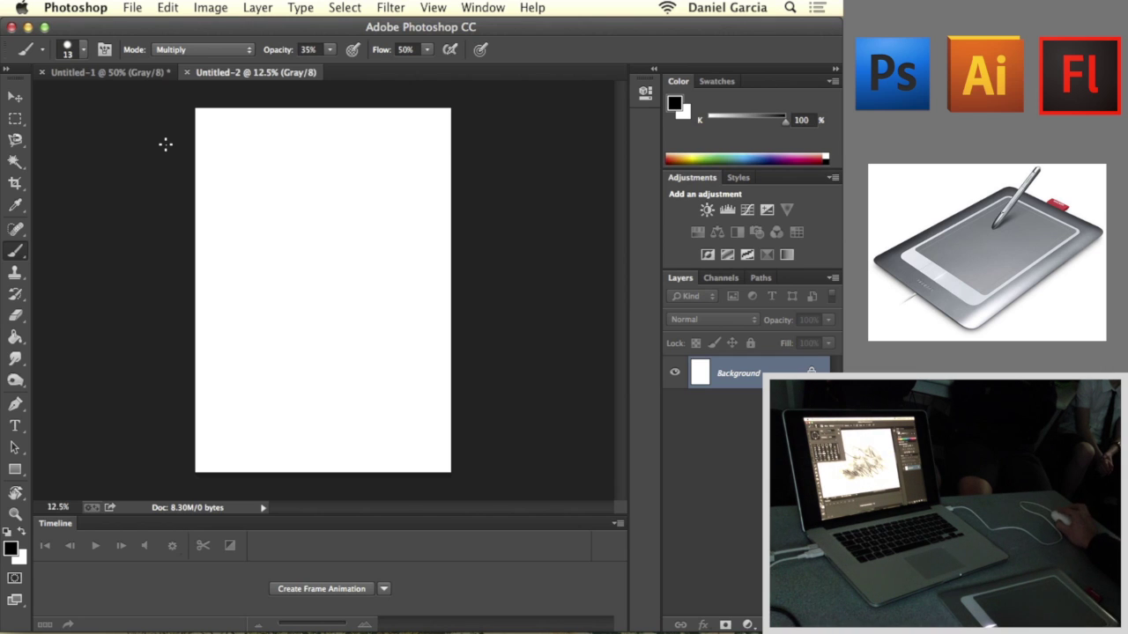
Step: Open the image BOB.jpg from the Desktop
{"action": "left_click", "coordinate": [133, 7]}
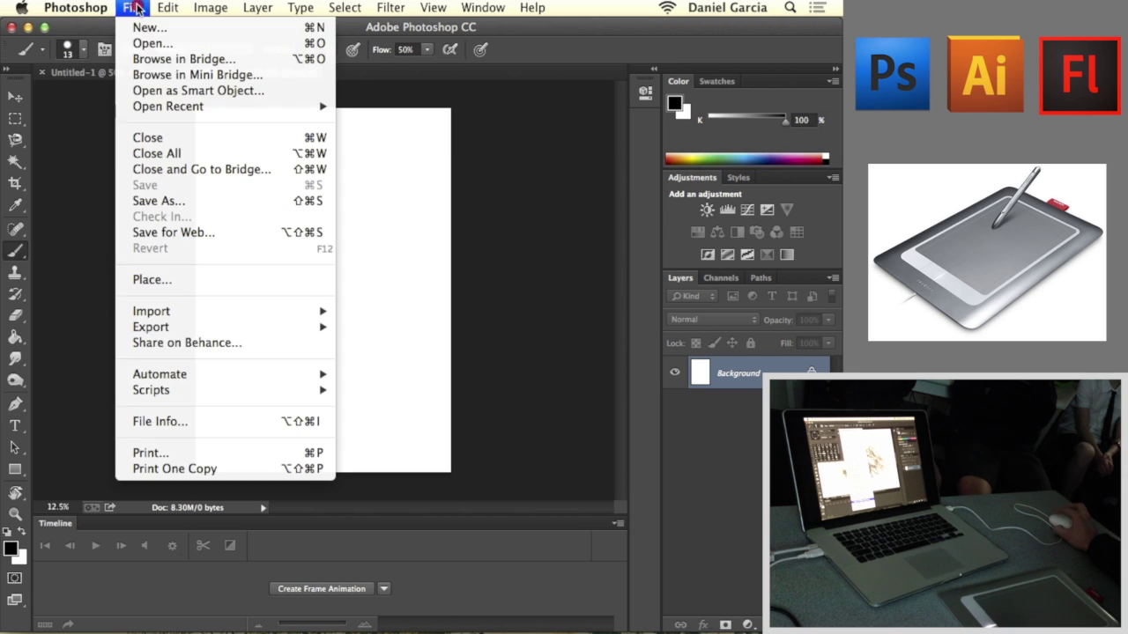
{"action": "left_click", "coordinate": [152, 40]}
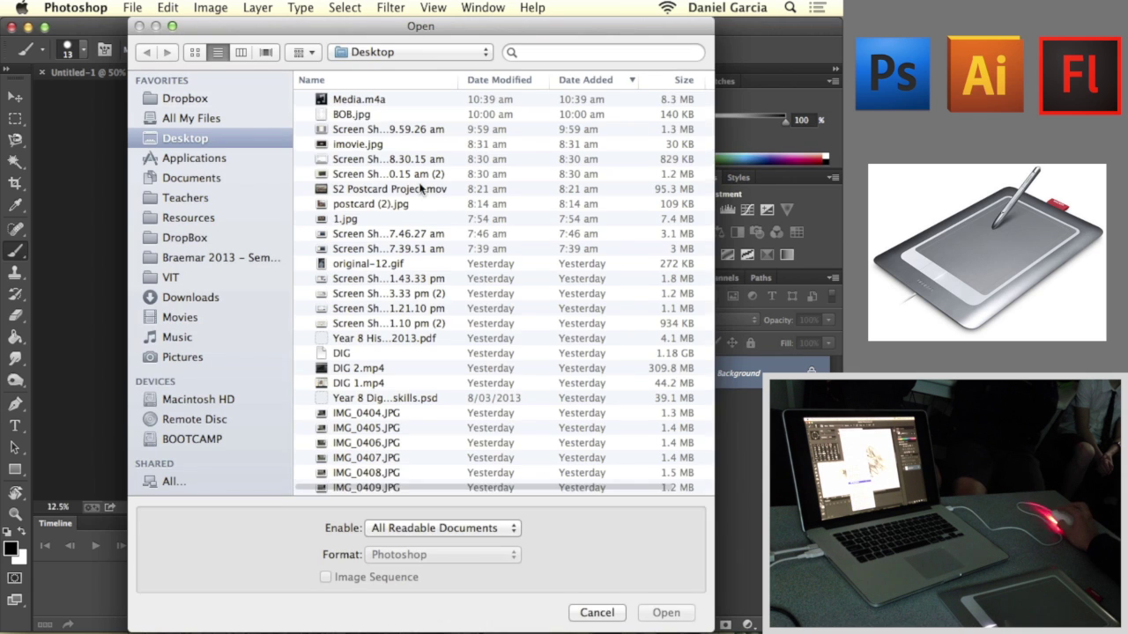
{"action": "left_click", "coordinate": [334, 115]}
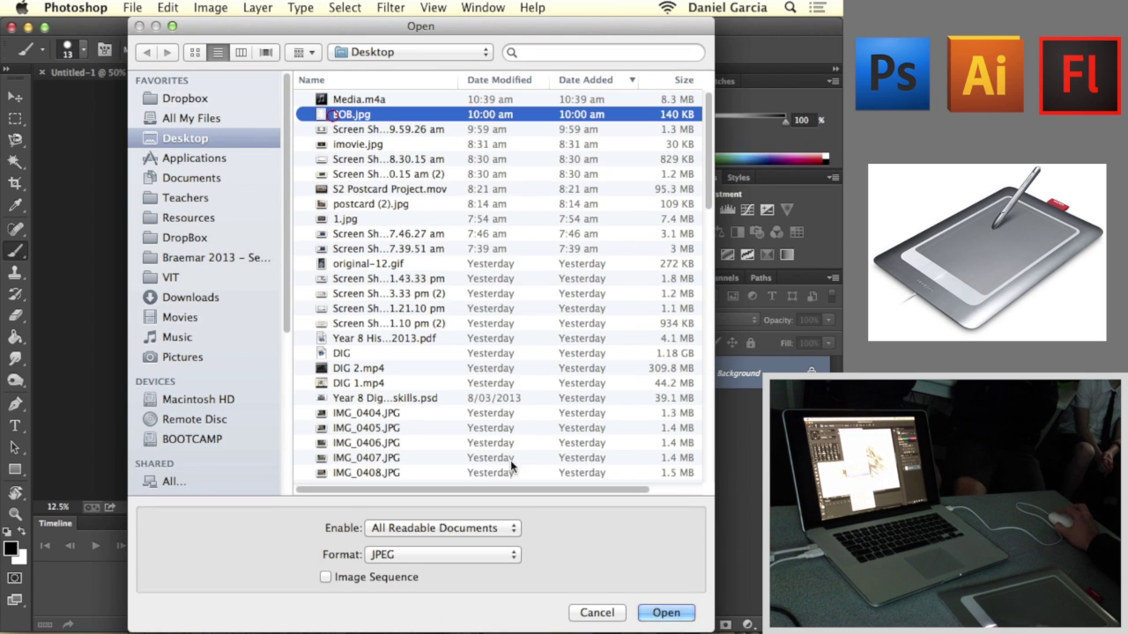
{"action": "left_click", "coordinate": [667, 613]}
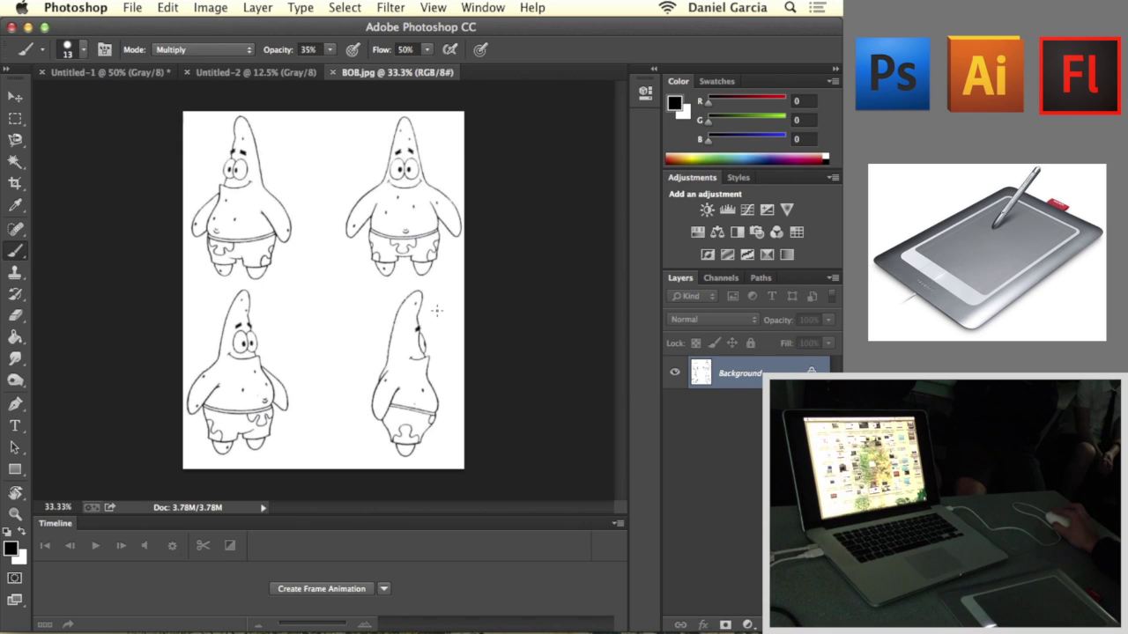
Step: Examine the lower-left character on the sheet up close, from its head down to its shorts
{"action": "key", "text": "super+equal"}
{"action": "key", "text": "super+equal"}
{"action": "key", "text": "super+equal"}
{"action": "key", "text": "super+equal"}
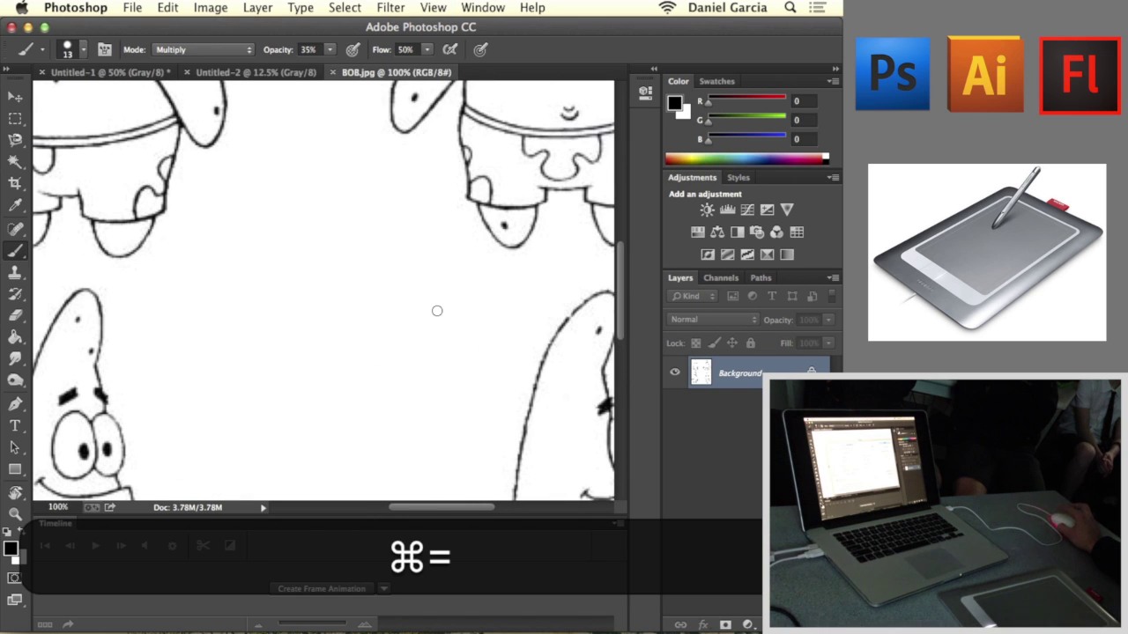
{"action": "key", "text": "space"}
{"action": "left_click_drag", "start_coordinate": [379, 373], "coordinate": [443, 194]}
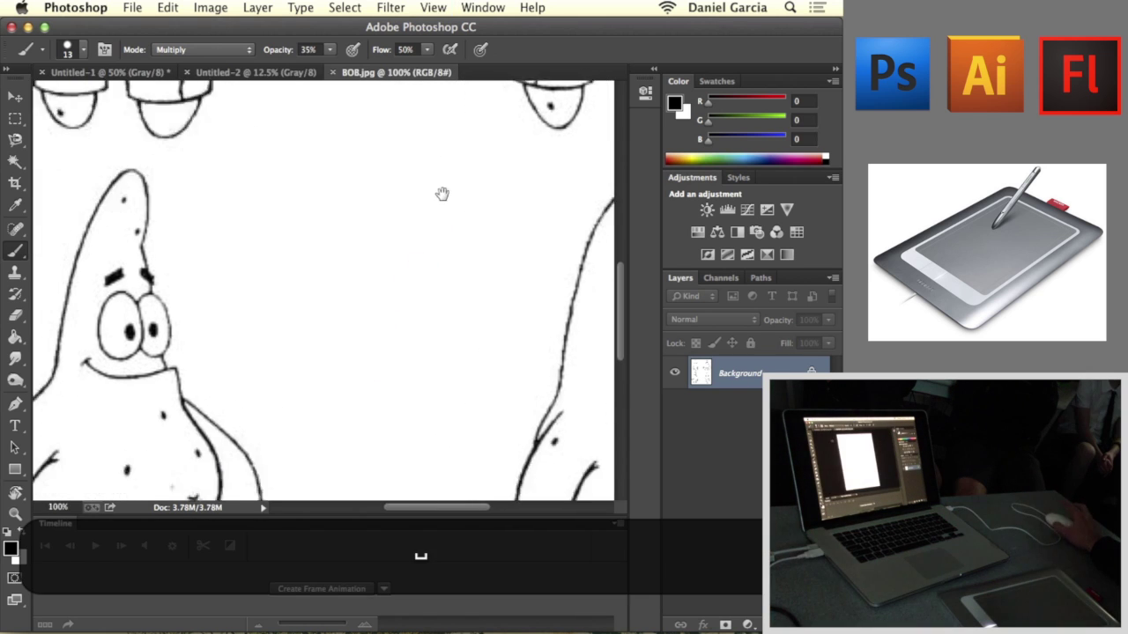
{"action": "left_click_drag", "start_coordinate": [353, 337], "coordinate": [410, 180]}
{"action": "left_click_drag", "start_coordinate": [367, 231], "coordinate": [352, 312]}
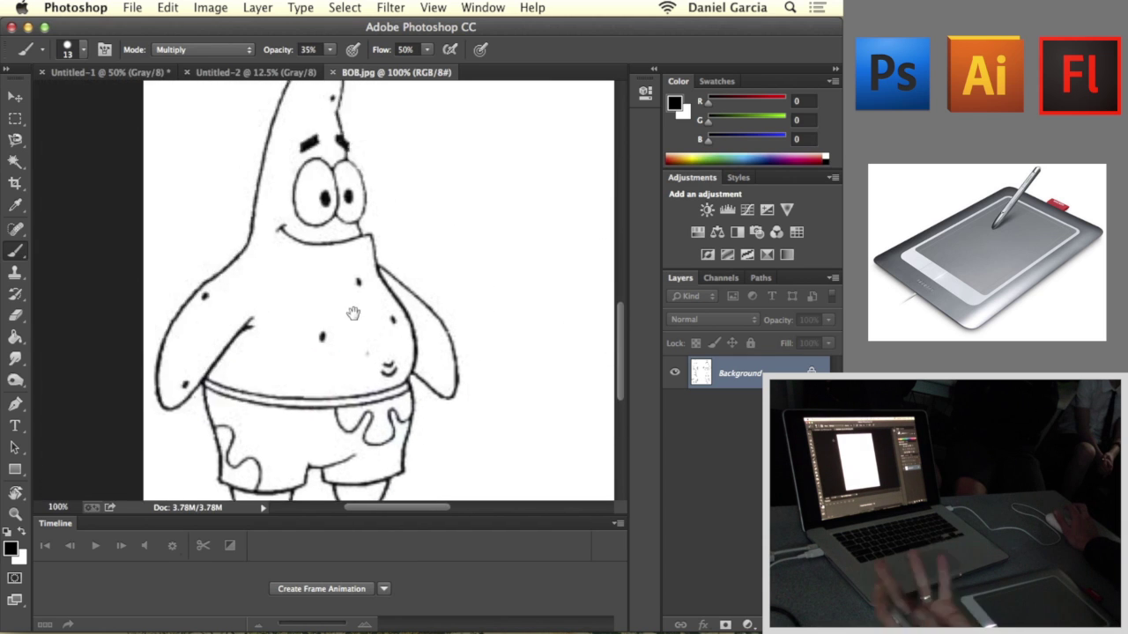
{"action": "key", "text": "super+minus"}
{"action": "key", "text": "super+minus"}
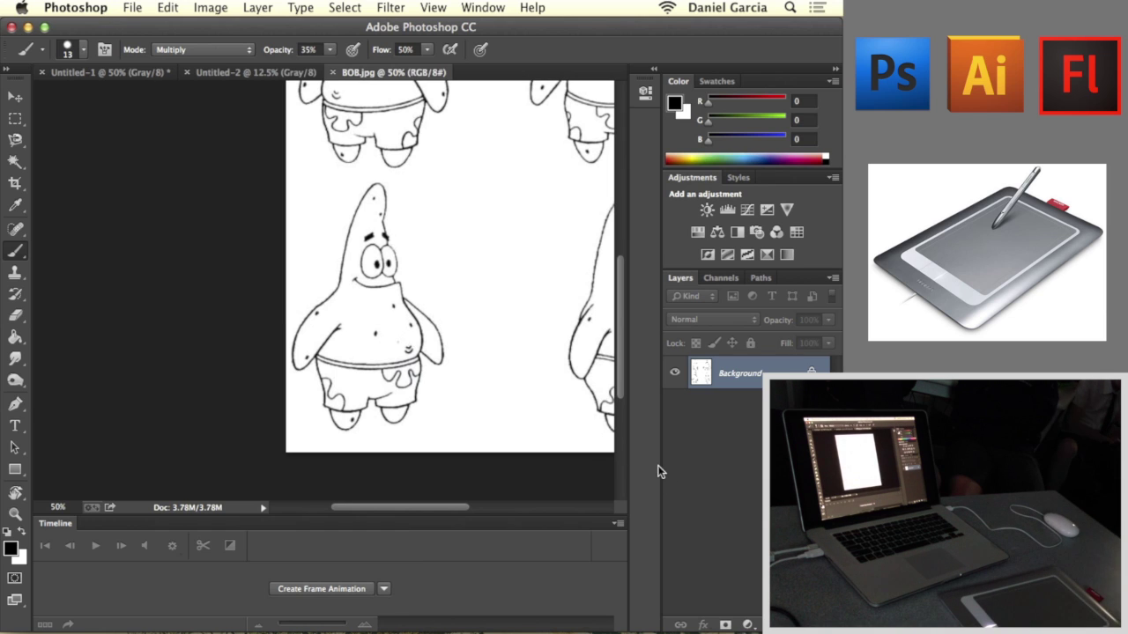
Step: Add a new layer above the Background and name it lines
{"action": "left_click", "coordinate": [791, 625]}
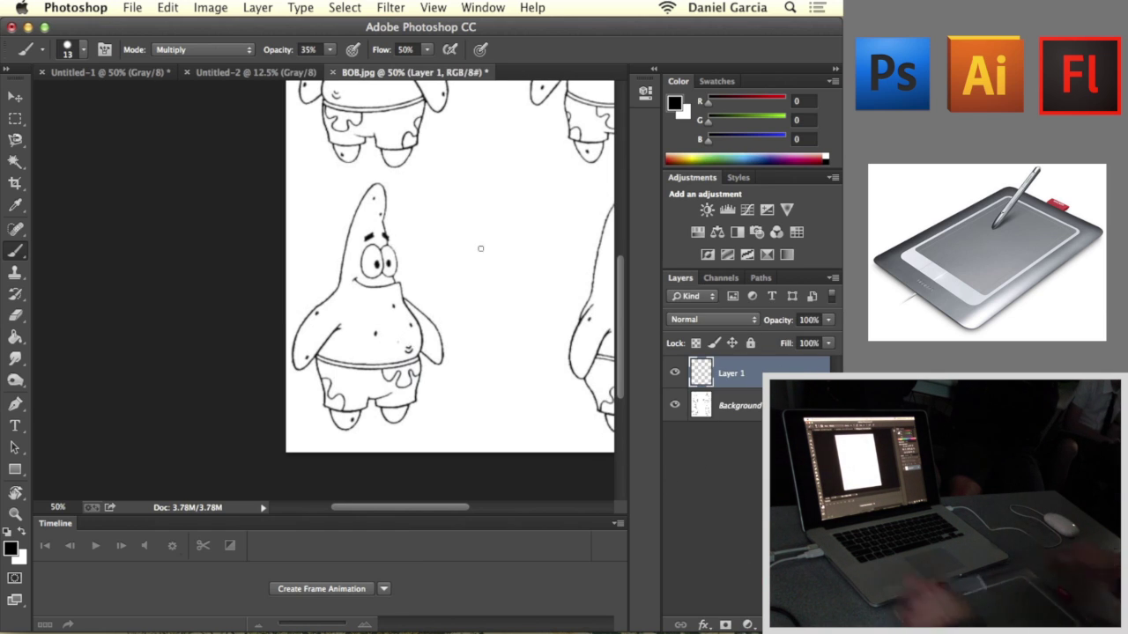
{"action": "double_click", "coordinate": [733, 373]}
{"action": "type", "text": "i"}
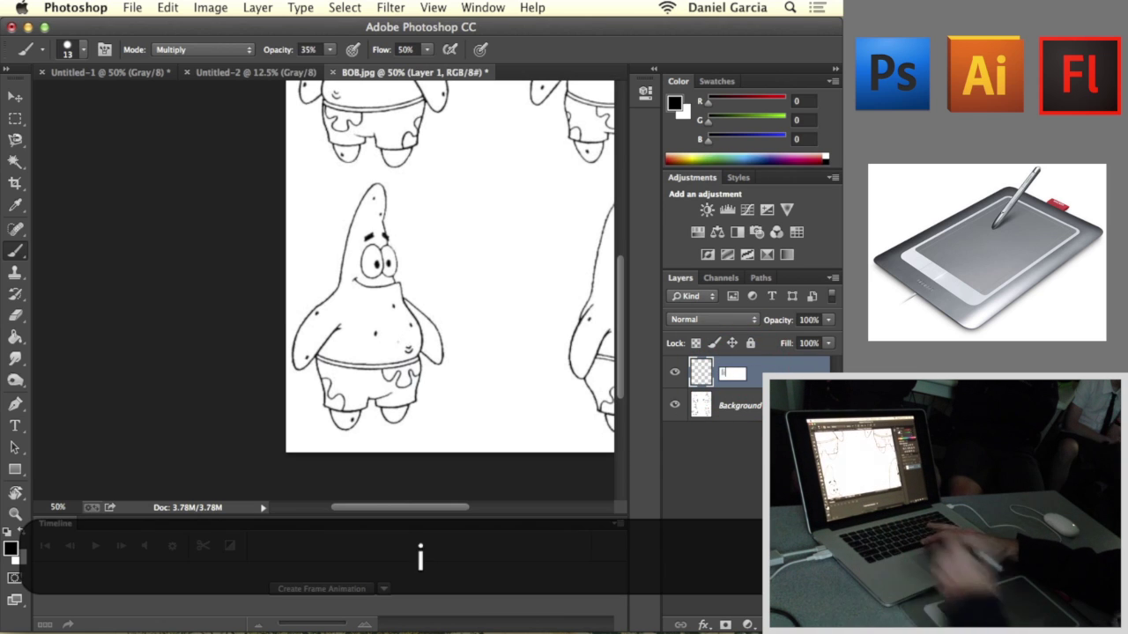
{"action": "type", "text": "nes"}
{"action": "key", "text": "Return"}
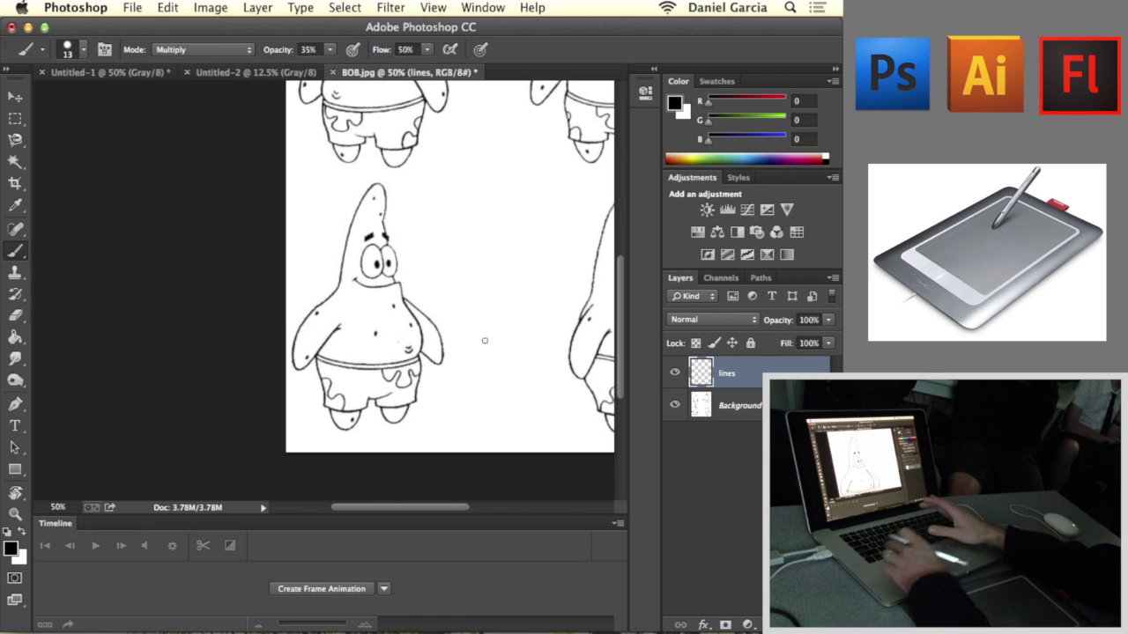
Step: Reduce the brush size to 8 px and trace the lower-left character's left head edge, shoulder and arm on the lines layer
{"action": "key", "text": "super+equal"}
{"action": "key", "text": "super+equal"}
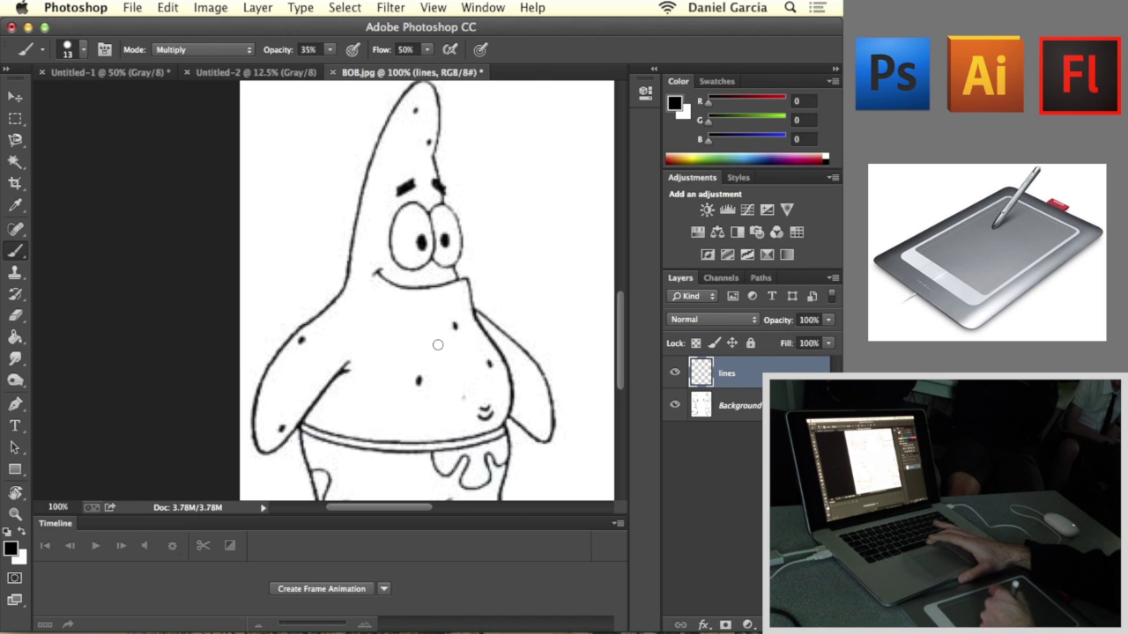
{"action": "key", "text": "space"}
{"action": "left_click_drag", "start_coordinate": [407, 318], "coordinate": [291, 250]}
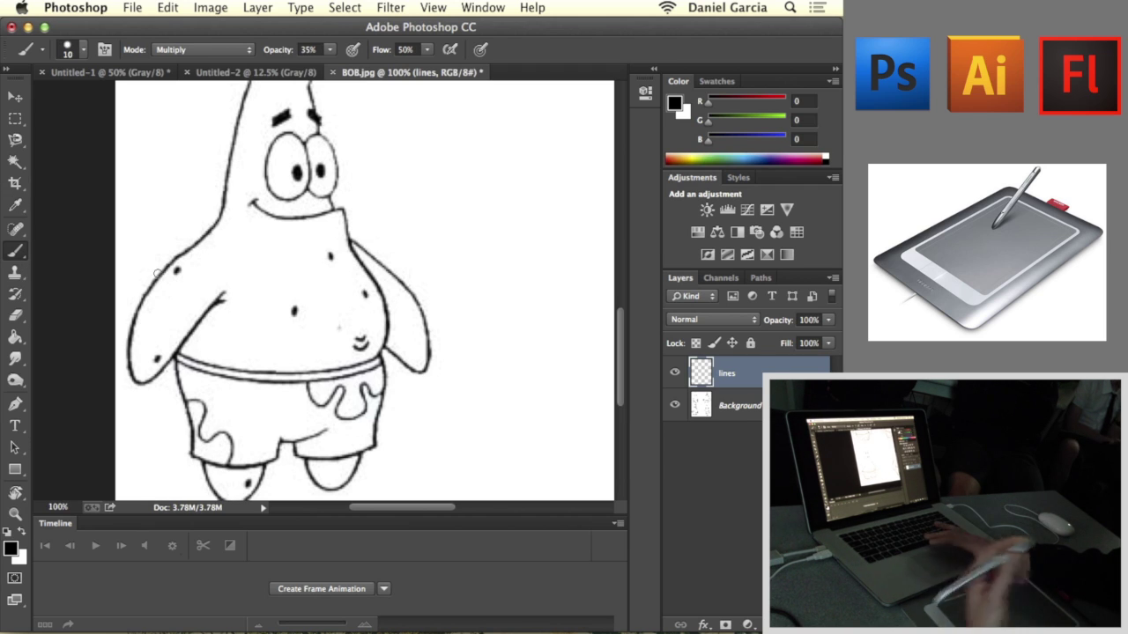
{"action": "key", "text": "bracketleft"}
{"action": "key", "text": "bracketleft"}
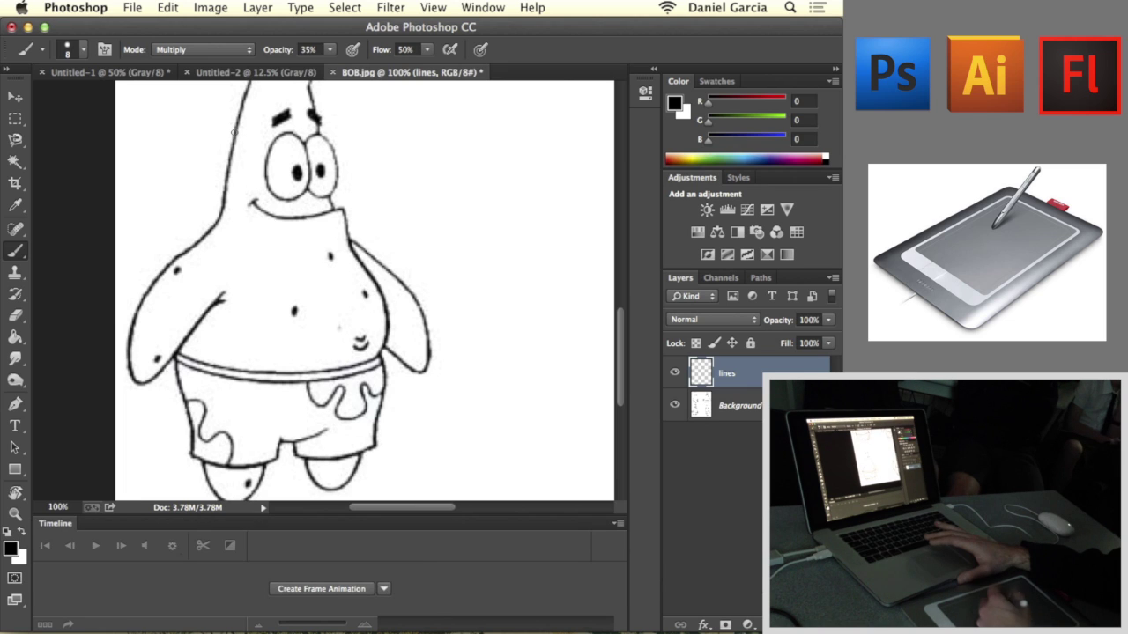
{"action": "mouse_move", "coordinate": [221, 208]}
{"action": "left_mouse_down"}
{"action": "mouse_move", "coordinate": [156, 279]}
{"action": "mouse_move", "coordinate": [126, 337]}
{"action": "mouse_move", "coordinate": [134, 379]}
{"action": "left_mouse_up"}
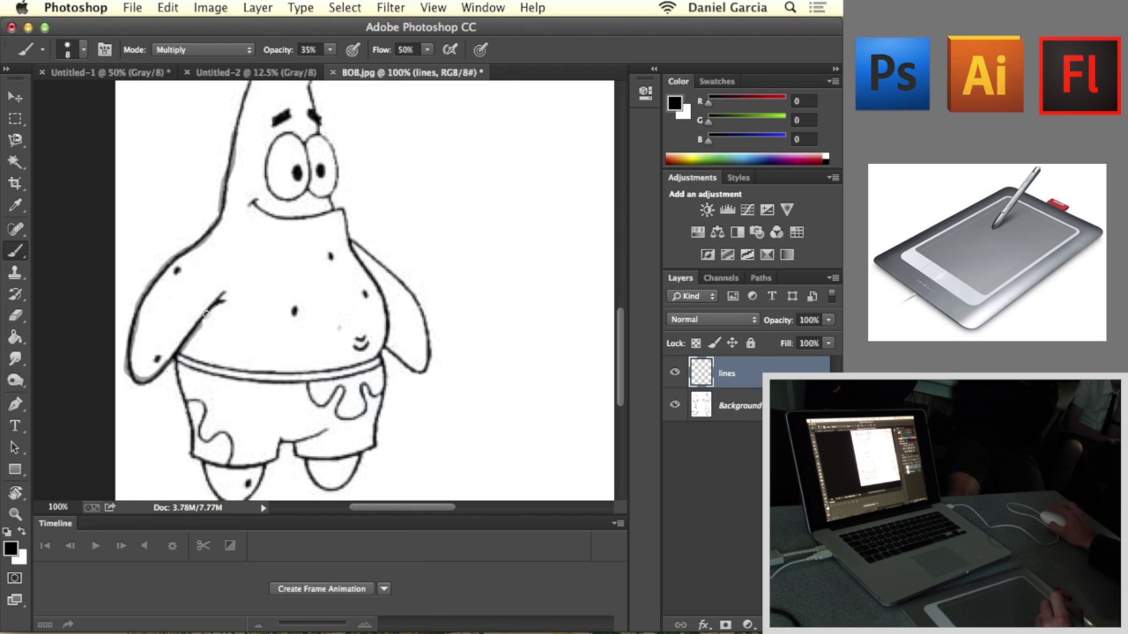
Step: Toggle the Background layer's visibility to check the traced strokes on their own, leaving it shown
{"action": "left_click", "coordinate": [674, 405]}
{"action": "left_click", "coordinate": [675, 405]}
{"action": "left_click", "coordinate": [676, 406]}
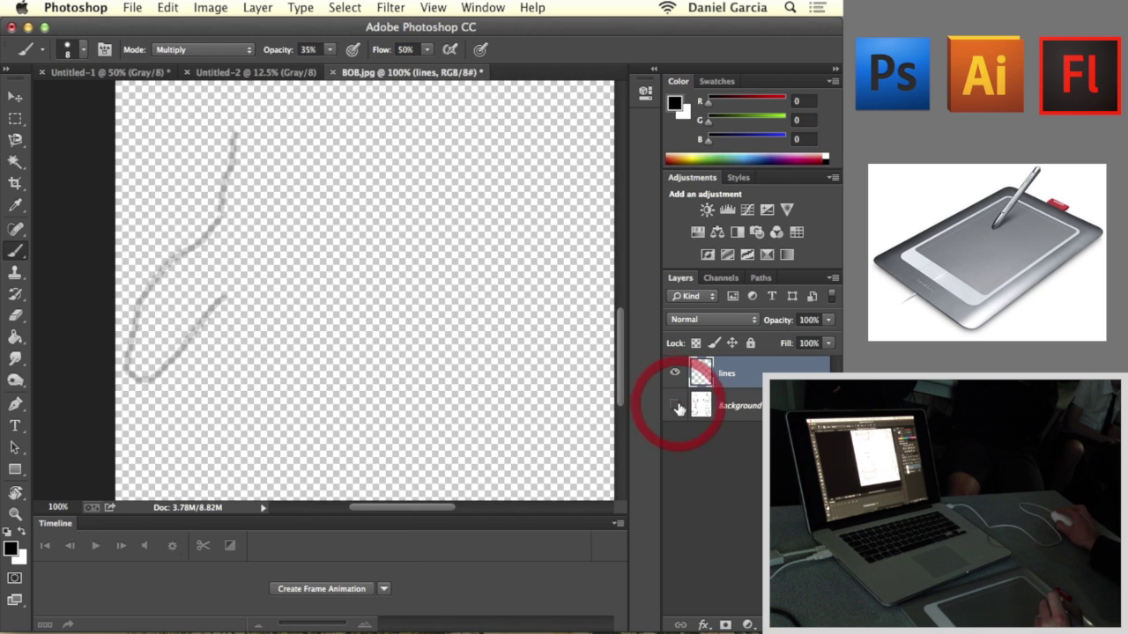
{"action": "left_click", "coordinate": [676, 406]}
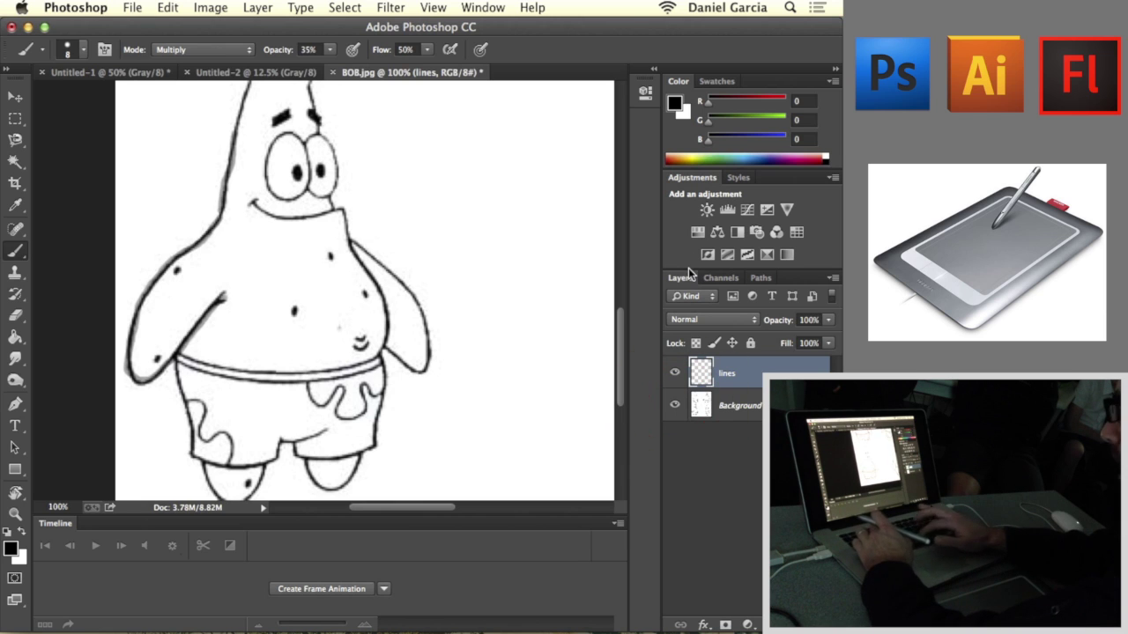
Step: Add another new layer above the lines layer and hide the lines layer
{"action": "left_click", "coordinate": [790, 625]}
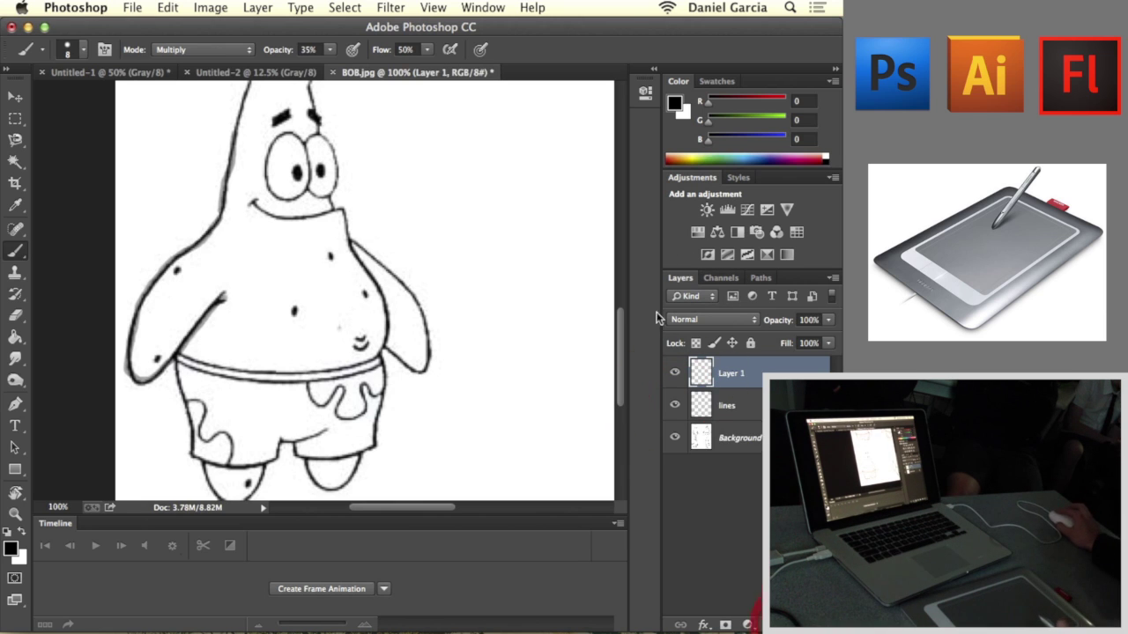
{"action": "left_click", "coordinate": [677, 406]}
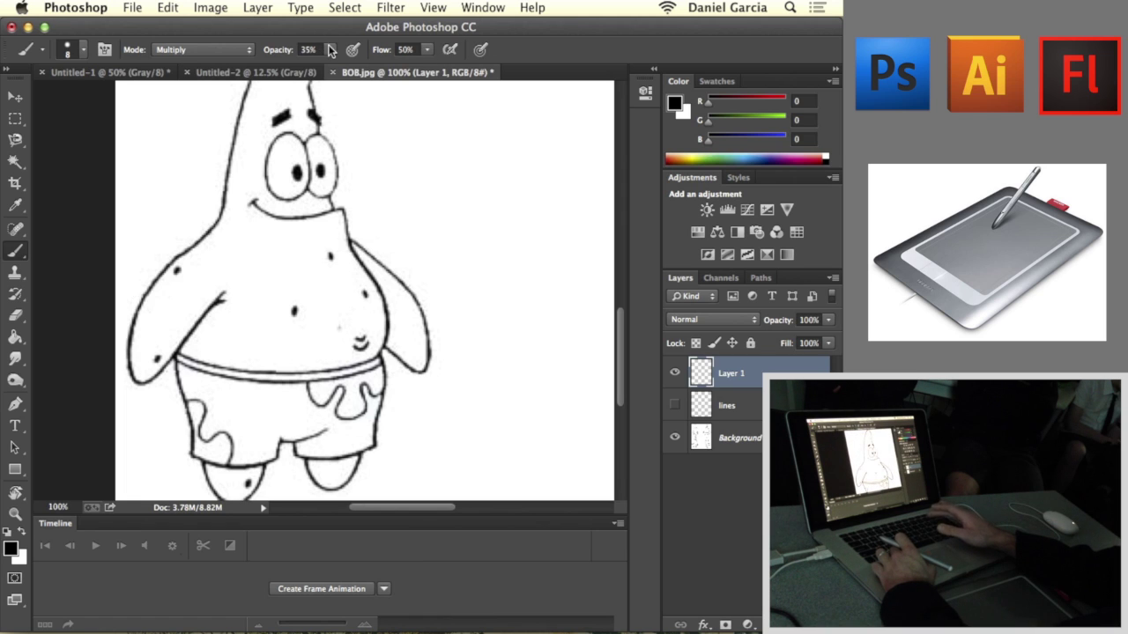
Step: Set the brush opacity to 100% and reduce the brush size to 3 px for tracing the character's head
{"action": "left_click_drag", "start_coordinate": [333, 52], "coordinate": [465, 78]}
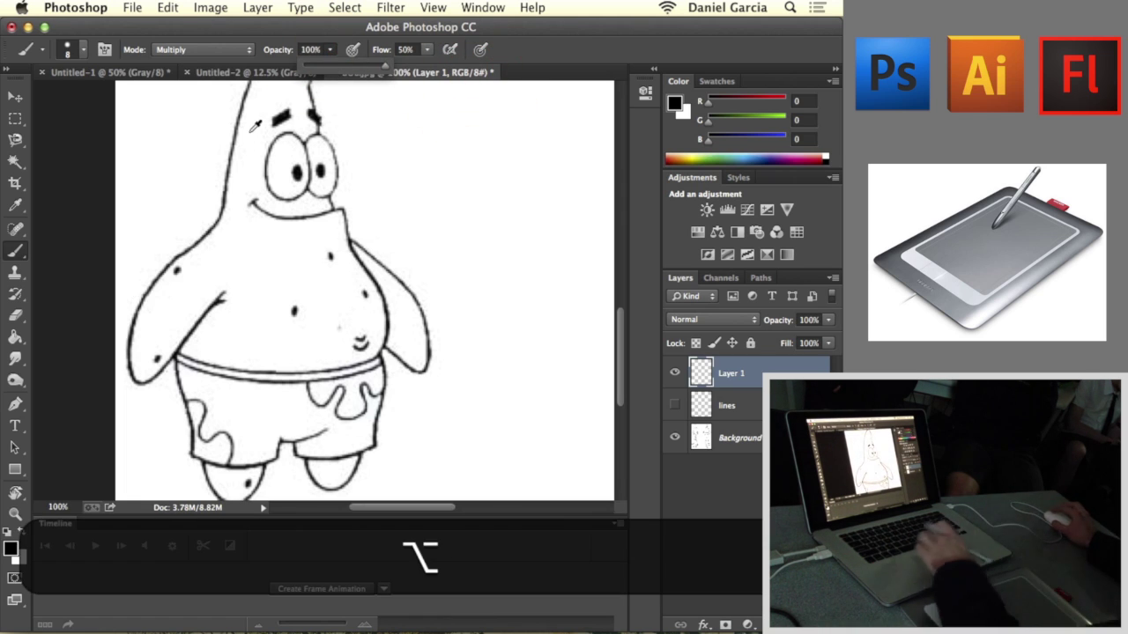
{"action": "key", "text": "alt+equal"}
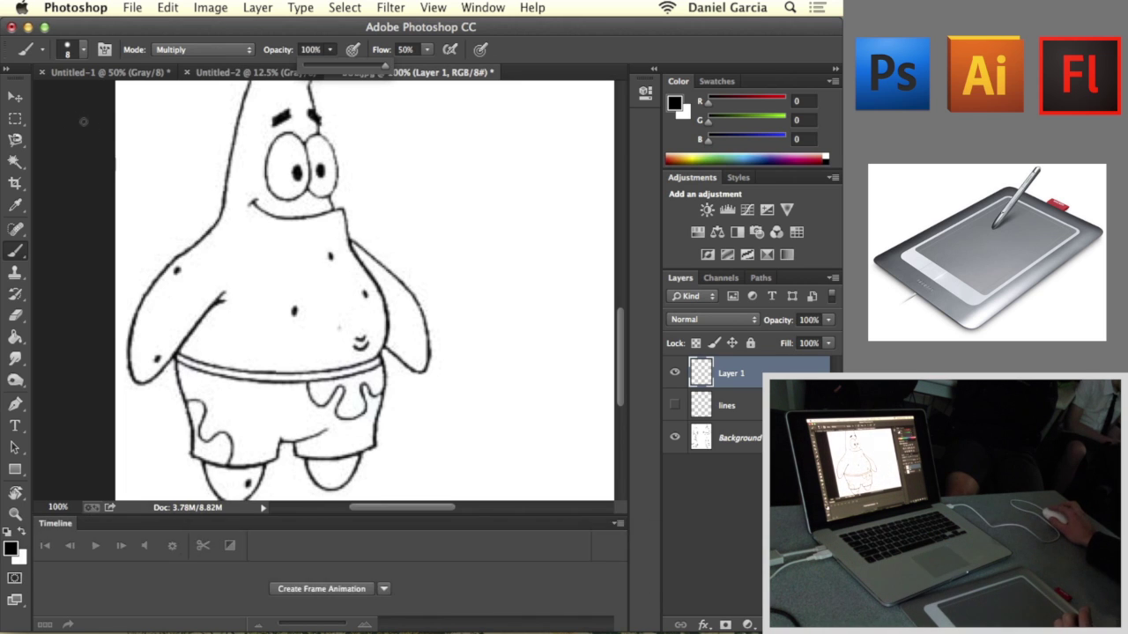
{"action": "key", "text": "super+equal"}
{"action": "key", "text": "super+equal"}
{"action": "key", "text": "super+equal"}
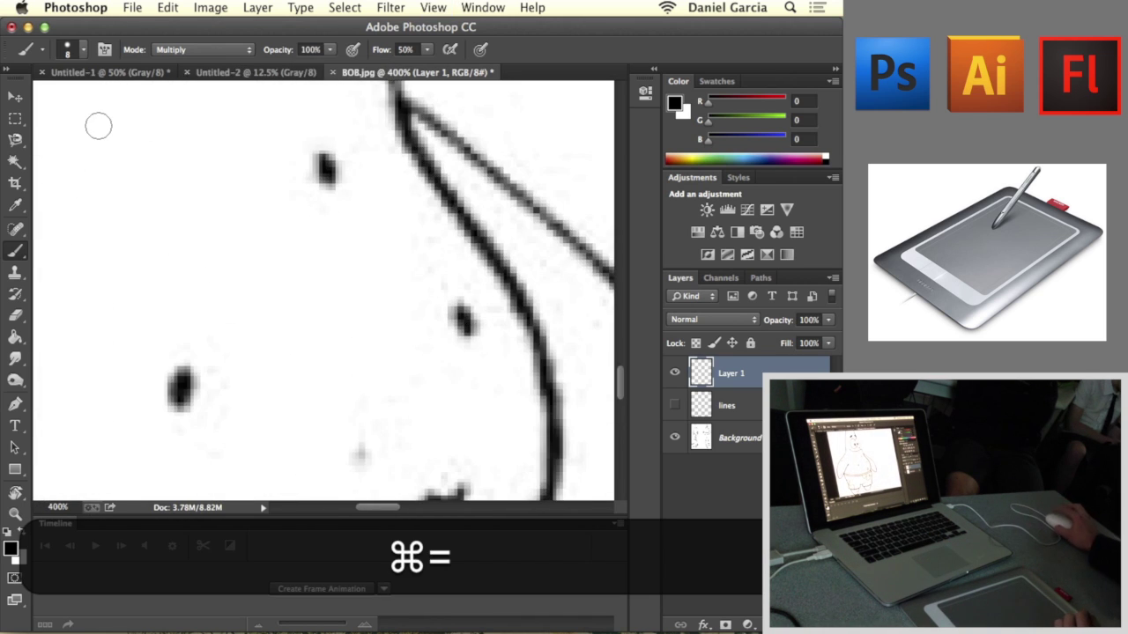
{"action": "key", "text": "super+minus"}
{"action": "key", "text": "super+minus"}
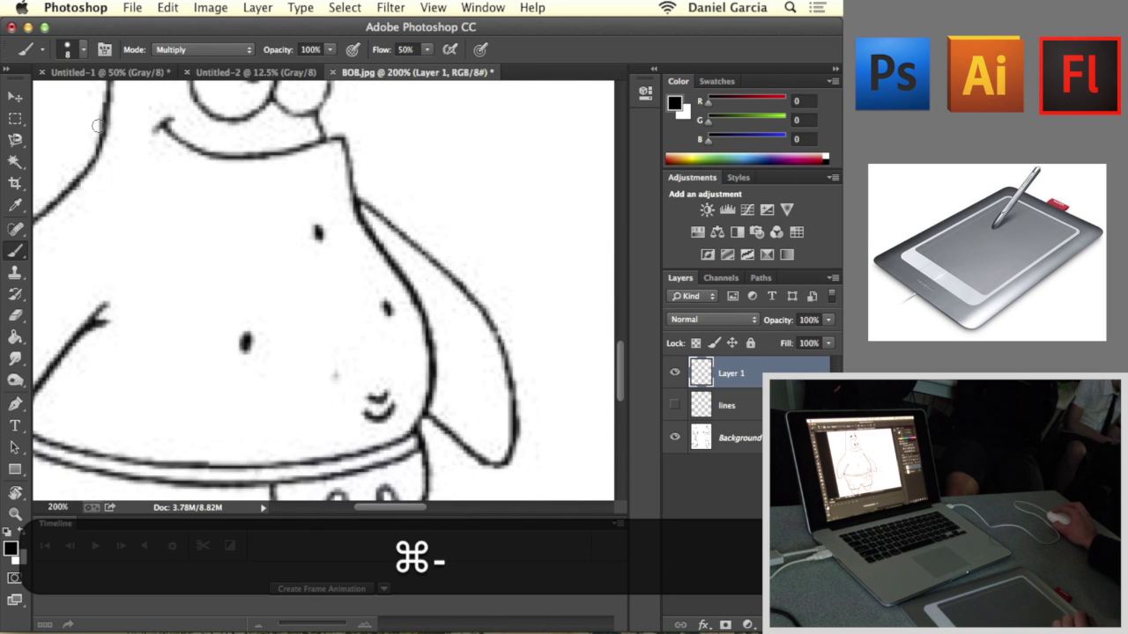
{"action": "left_click_drag", "start_coordinate": [350, 355], "coordinate": [431, 435]}
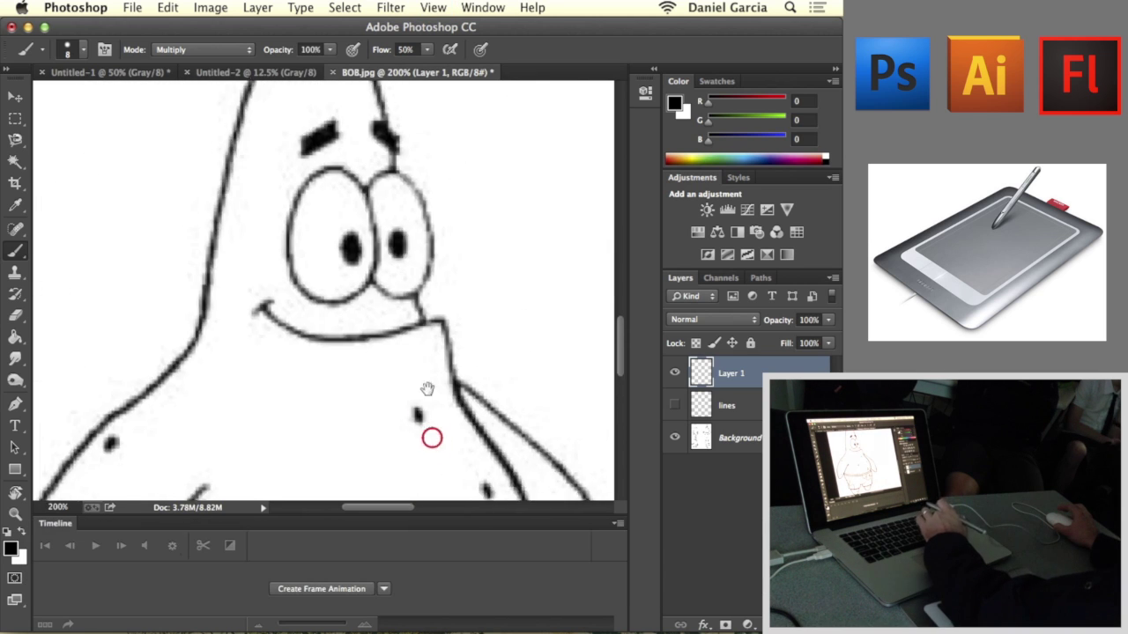
{"action": "mouse_move", "coordinate": [322, 141]}
{"action": "left_mouse_down"}
{"action": "mouse_move", "coordinate": [402, 353]}
{"action": "mouse_move", "coordinate": [370, 332]}
{"action": "left_mouse_up"}
{"action": "key", "text": "b"}
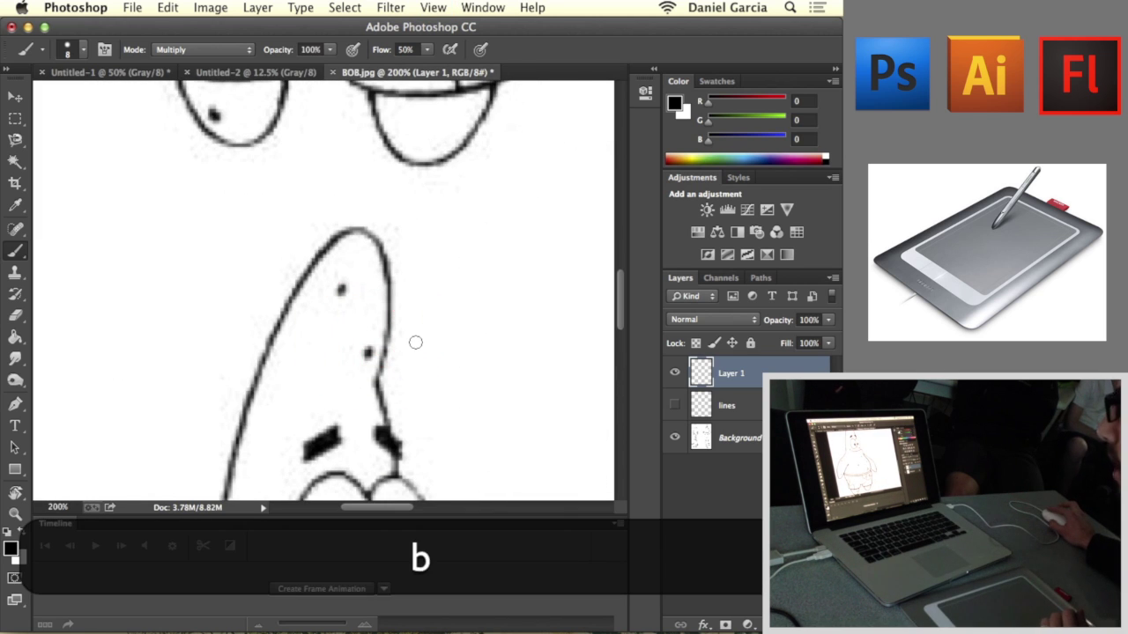
{"action": "key", "text": "bracketleft"}
{"action": "key", "text": "bracketleft"}
{"action": "key", "text": "bracketleft"}
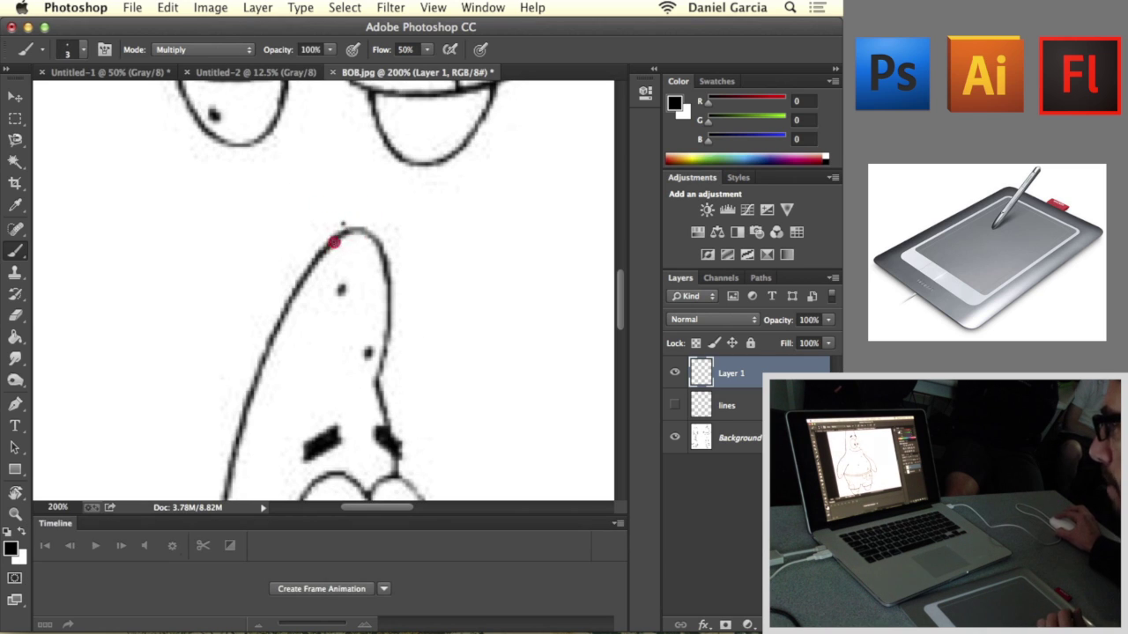
Step: Trace the left edge of the character's head from the pointed tip down toward the shoulder on Layer 1
{"action": "mouse_move", "coordinate": [333, 241]}
{"action": "left_mouse_down"}
{"action": "mouse_move", "coordinate": [301, 282]}
{"action": "mouse_move", "coordinate": [321, 299]}
{"action": "mouse_move", "coordinate": [322, 253]}
{"action": "mouse_move", "coordinate": [292, 306]}
{"action": "mouse_move", "coordinate": [307, 275]}
{"action": "left_mouse_up"}
{"action": "mouse_move", "coordinate": [285, 323]}
{"action": "left_mouse_down"}
{"action": "mouse_move", "coordinate": [301, 290]}
{"action": "mouse_move", "coordinate": [295, 299]}
{"action": "left_mouse_up"}
{"action": "left_click_drag", "start_coordinate": [271, 342], "coordinate": [327, 206]}
{"action": "key", "text": "space"}
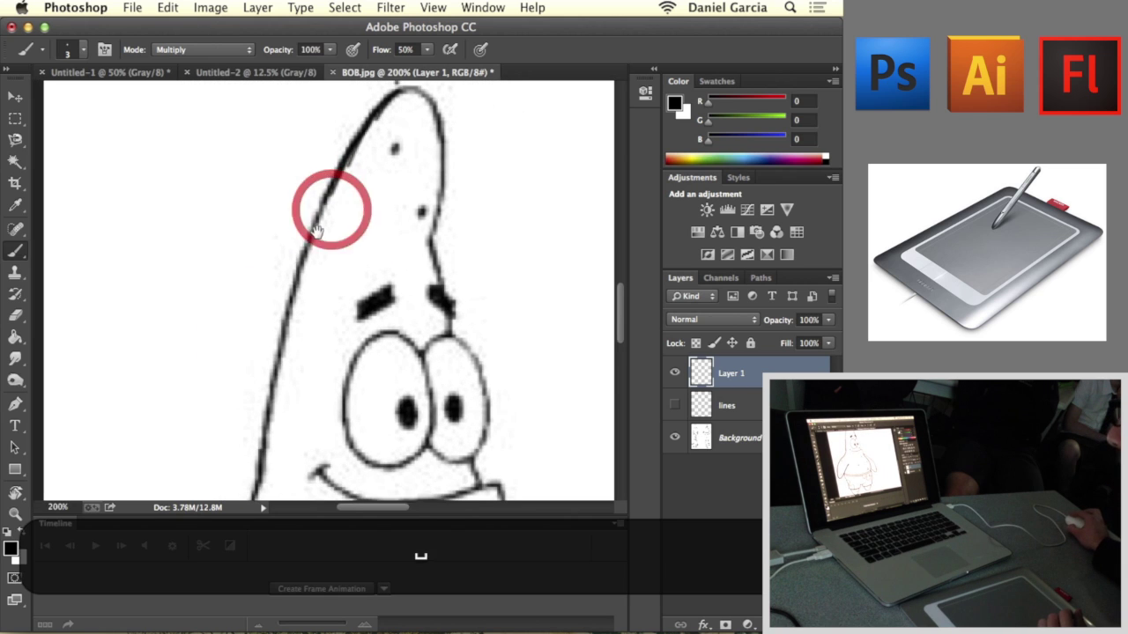
{"action": "key", "text": "space"}
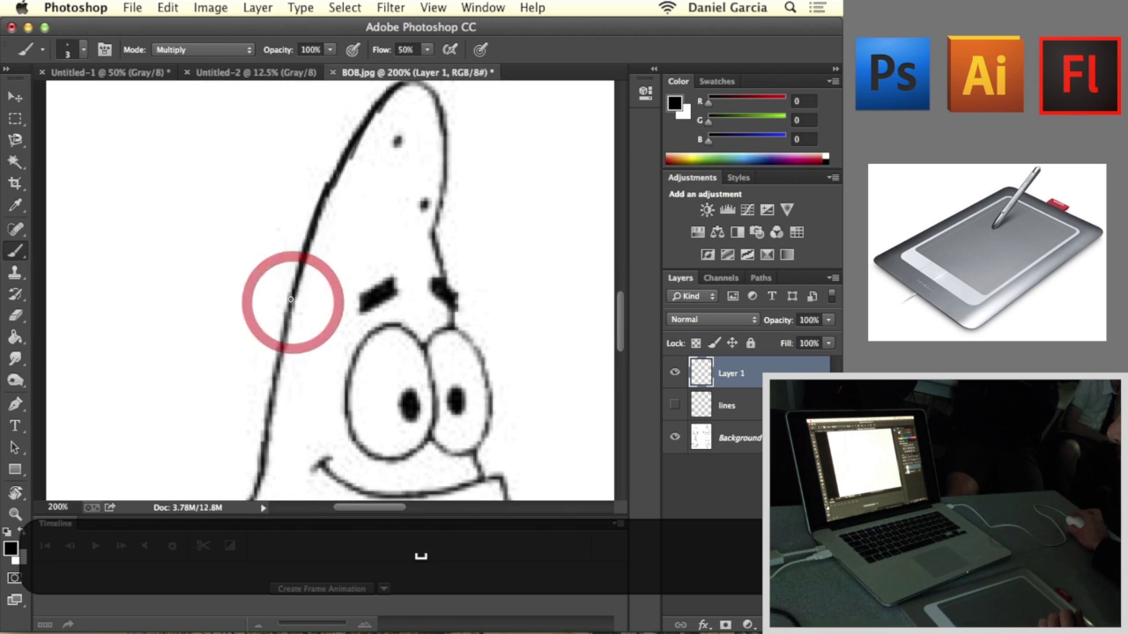
{"action": "left_click_drag", "start_coordinate": [290, 297], "coordinate": [304, 216]}
{"action": "left_click_drag", "start_coordinate": [306, 272], "coordinate": [292, 353]}
{"action": "left_click", "coordinate": [291, 280]}
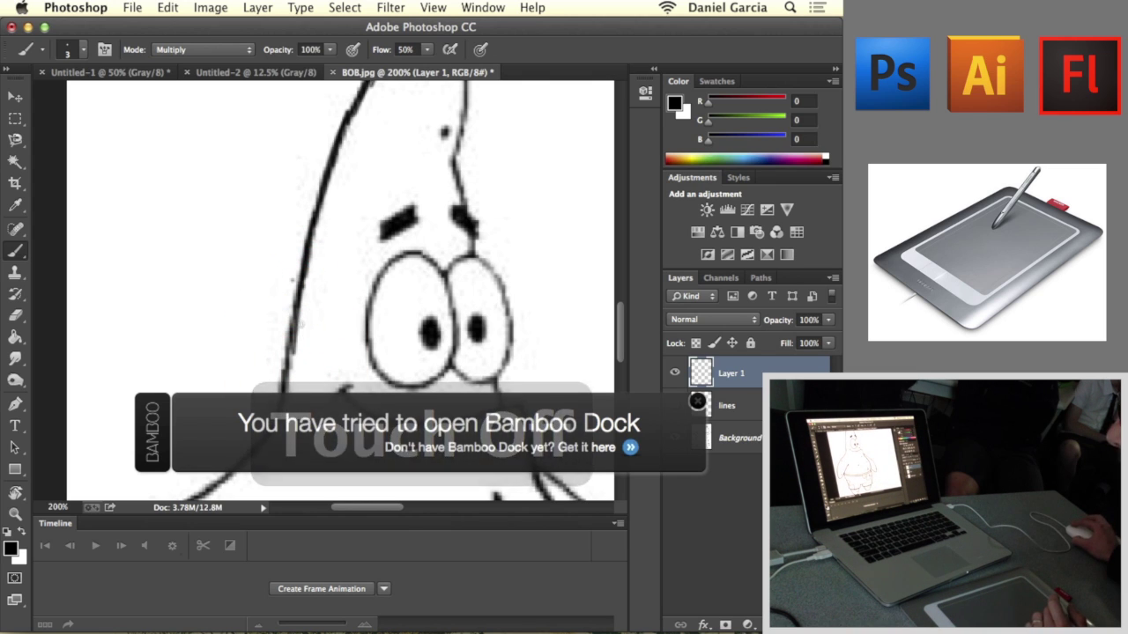
{"action": "left_click", "coordinate": [288, 357]}
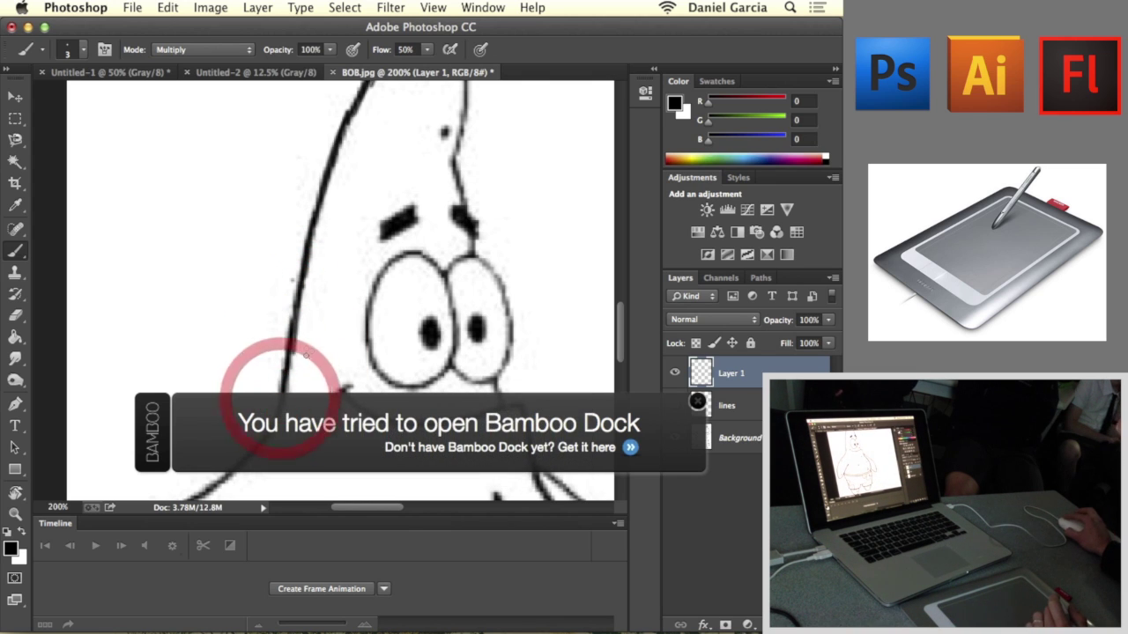
Step: Close the Bamboo Dock notice and return to the drawing
{"action": "left_click", "coordinate": [694, 404]}
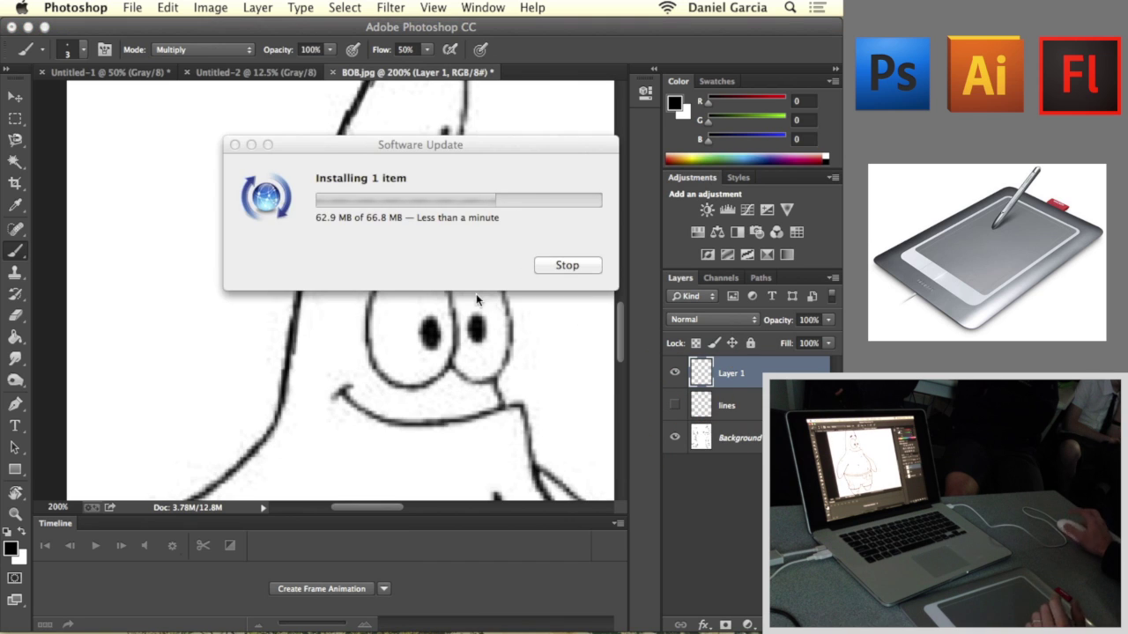
{"action": "left_click", "coordinate": [379, 393]}
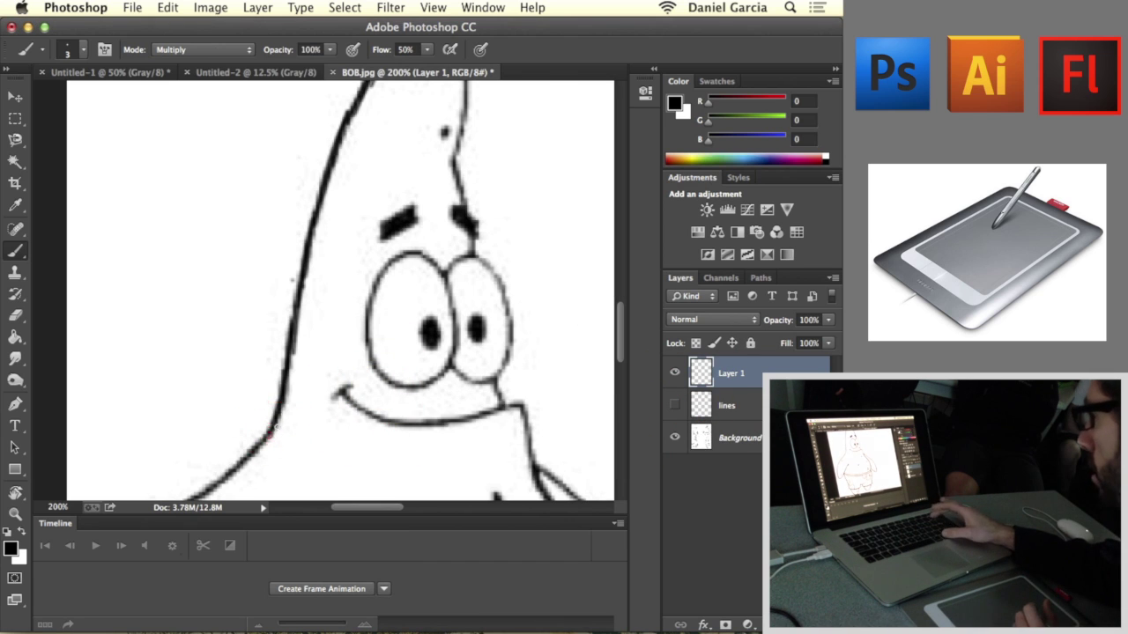
Step: Trace the outlines of both of the character's eyes on Layer 1
{"action": "mouse_move", "coordinate": [407, 243]}
{"action": "left_mouse_down"}
{"action": "mouse_move", "coordinate": [370, 326]}
{"action": "mouse_move", "coordinate": [373, 362]}
{"action": "mouse_move", "coordinate": [407, 388]}
{"action": "mouse_move", "coordinate": [432, 375]}
{"action": "left_mouse_up"}
{"action": "mouse_move", "coordinate": [439, 273]}
{"action": "left_mouse_down"}
{"action": "mouse_move", "coordinate": [458, 334]}
{"action": "mouse_move", "coordinate": [420, 388]}
{"action": "left_mouse_up"}
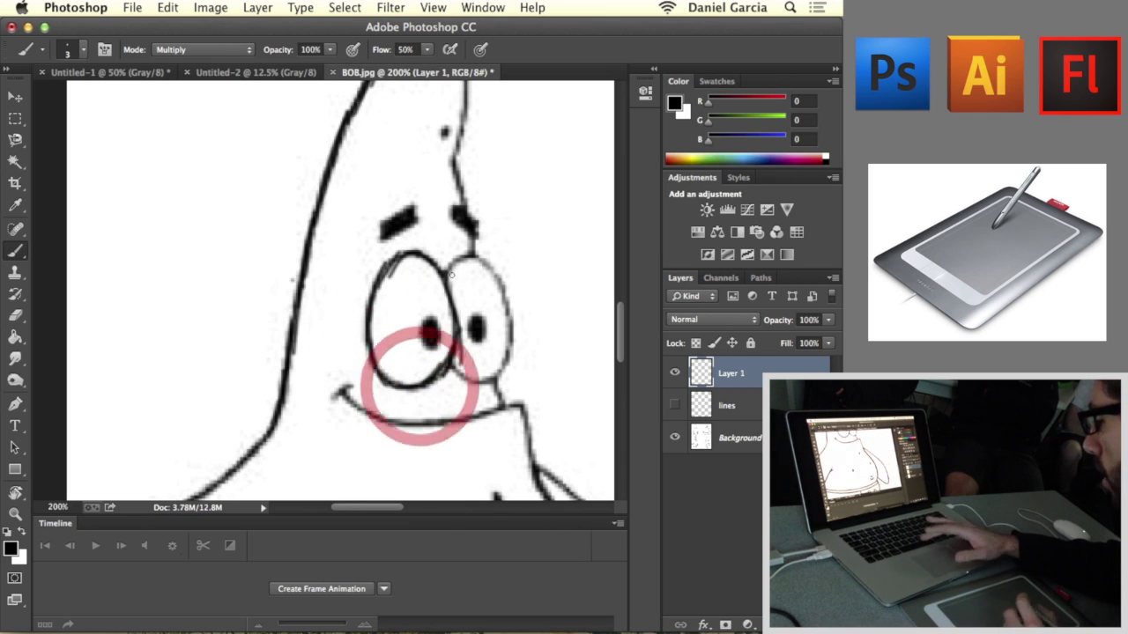
{"action": "mouse_move", "coordinate": [458, 254]}
{"action": "left_mouse_down"}
{"action": "mouse_move", "coordinate": [451, 262]}
{"action": "mouse_move", "coordinate": [511, 323]}
{"action": "mouse_move", "coordinate": [488, 267]}
{"action": "mouse_move", "coordinate": [511, 337]}
{"action": "mouse_move", "coordinate": [503, 368]}
{"action": "mouse_move", "coordinate": [476, 377]}
{"action": "left_mouse_up"}
{"action": "key", "text": "super+z"}
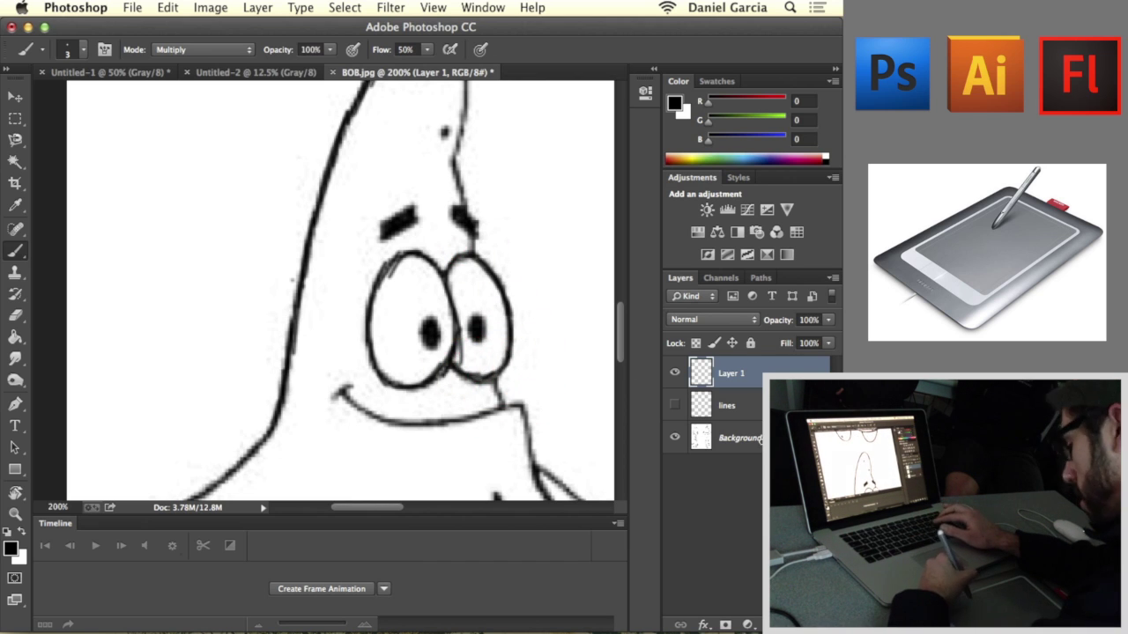
Step: Convert the Background into a regular layer and lower its opacity to 57%
{"action": "left_click", "coordinate": [740, 438]}
{"action": "right_click", "coordinate": [761, 446]}
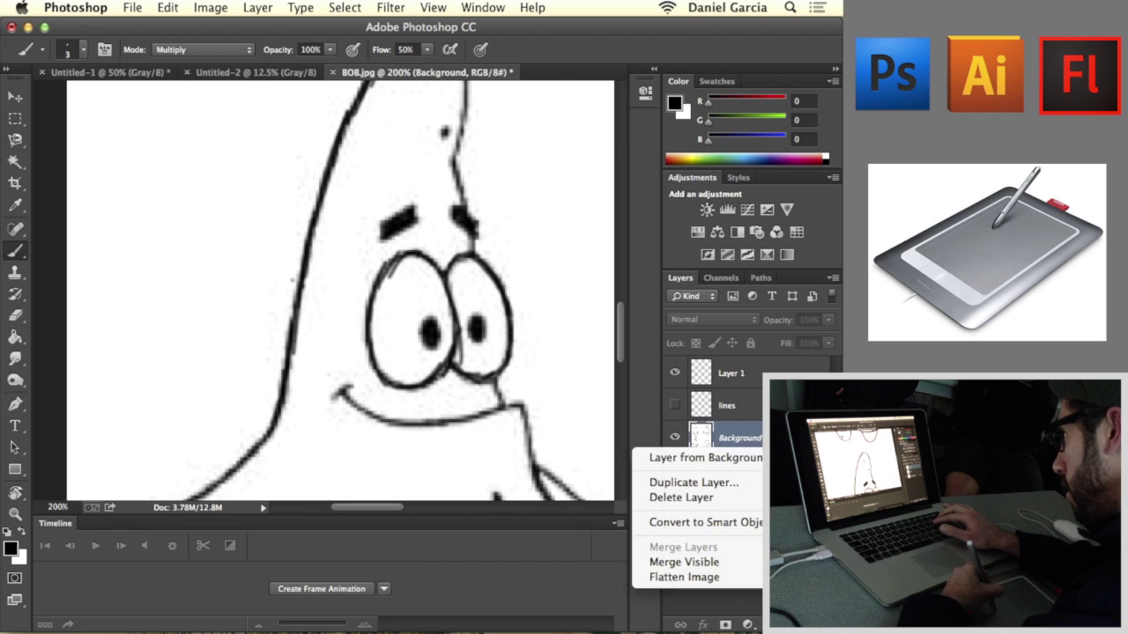
{"action": "left_click", "coordinate": [747, 458]}
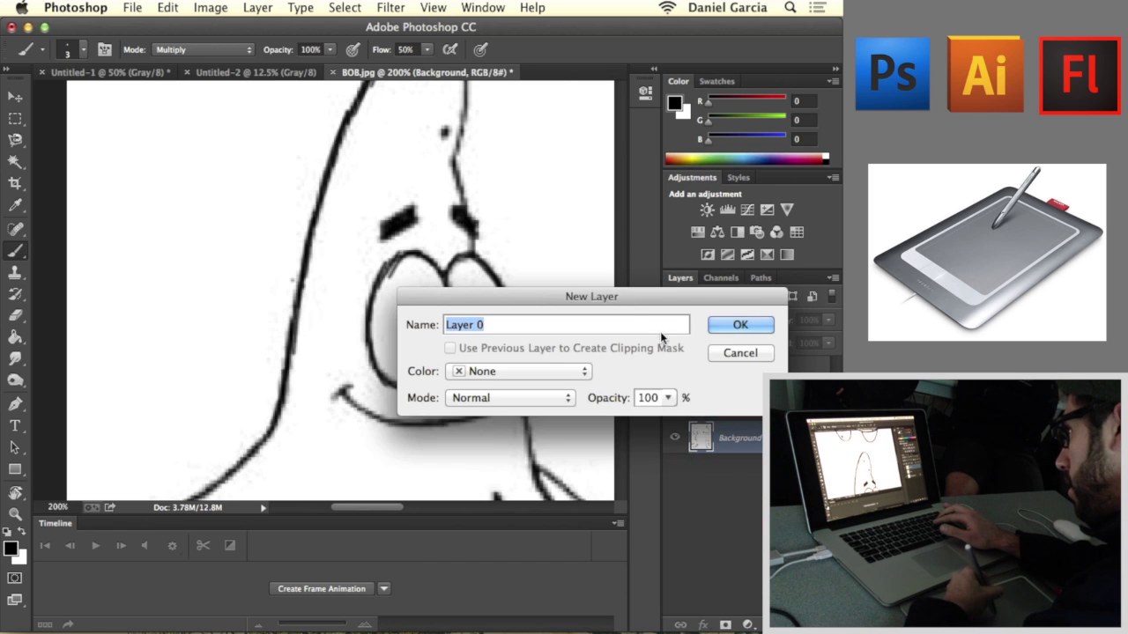
{"action": "left_click", "coordinate": [731, 326]}
{"action": "left_click", "coordinate": [828, 319]}
{"action": "mouse_move", "coordinate": [811, 342]}
{"action": "left_mouse_down"}
{"action": "mouse_move", "coordinate": [753, 339]}
{"action": "mouse_move", "coordinate": [796, 337]}
{"action": "left_mouse_up"}
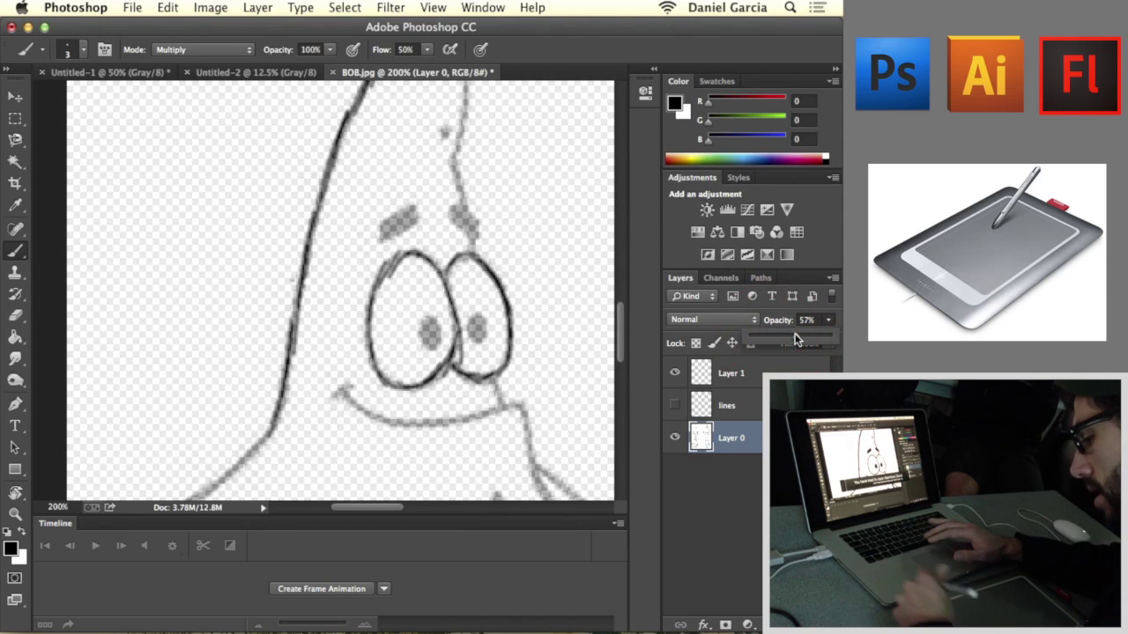
Step: Trace the outlines of both eyebrows and the right edge of the forehead on Layer 1
{"action": "left_click", "coordinate": [701, 373]}
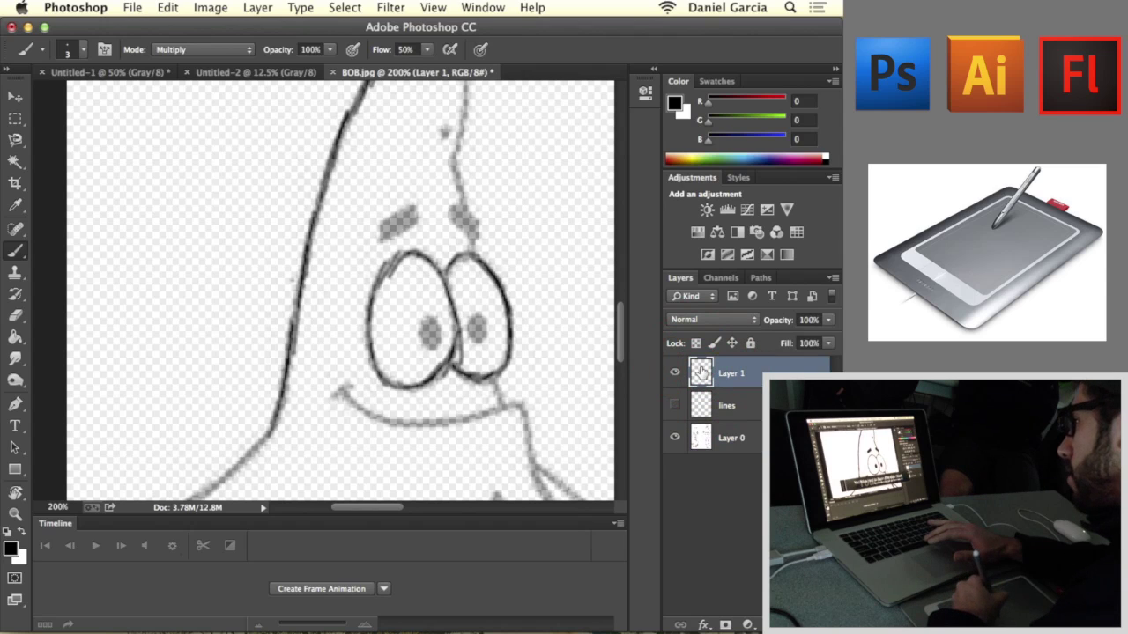
{"action": "mouse_move", "coordinate": [467, 224]}
{"action": "left_mouse_down"}
{"action": "mouse_move", "coordinate": [393, 243]}
{"action": "mouse_move", "coordinate": [398, 209]}
{"action": "mouse_move", "coordinate": [414, 208]}
{"action": "mouse_move", "coordinate": [384, 243]}
{"action": "left_mouse_up"}
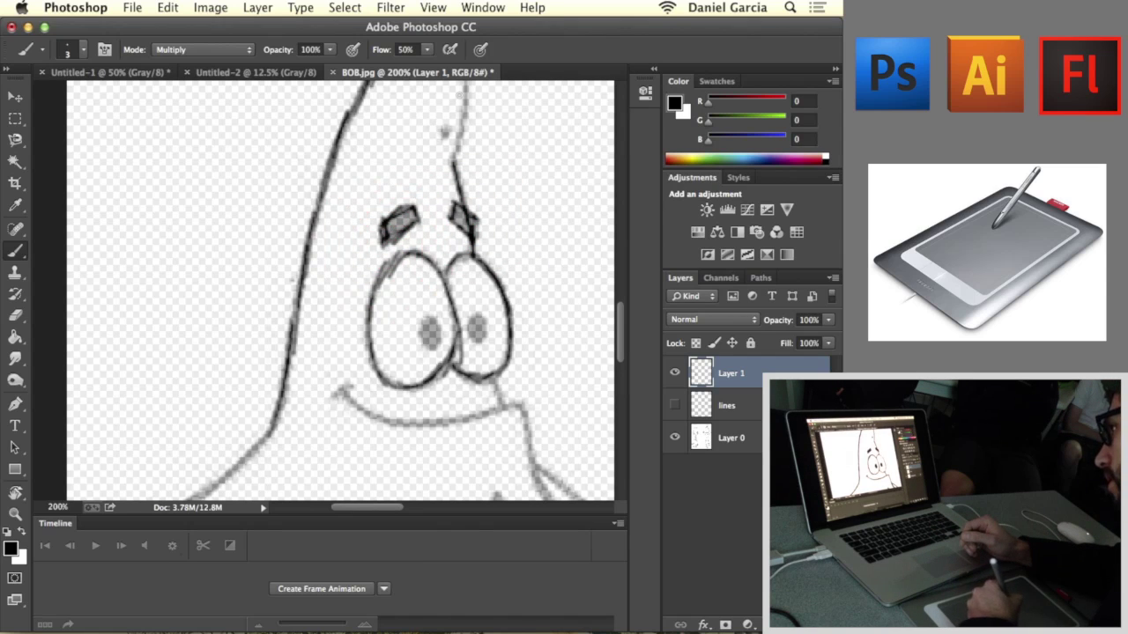
Step: Trace the upper forehead edge, the short line below the right eye and the side of the face below it
{"action": "left_click_drag", "start_coordinate": [454, 145], "coordinate": [453, 148]}
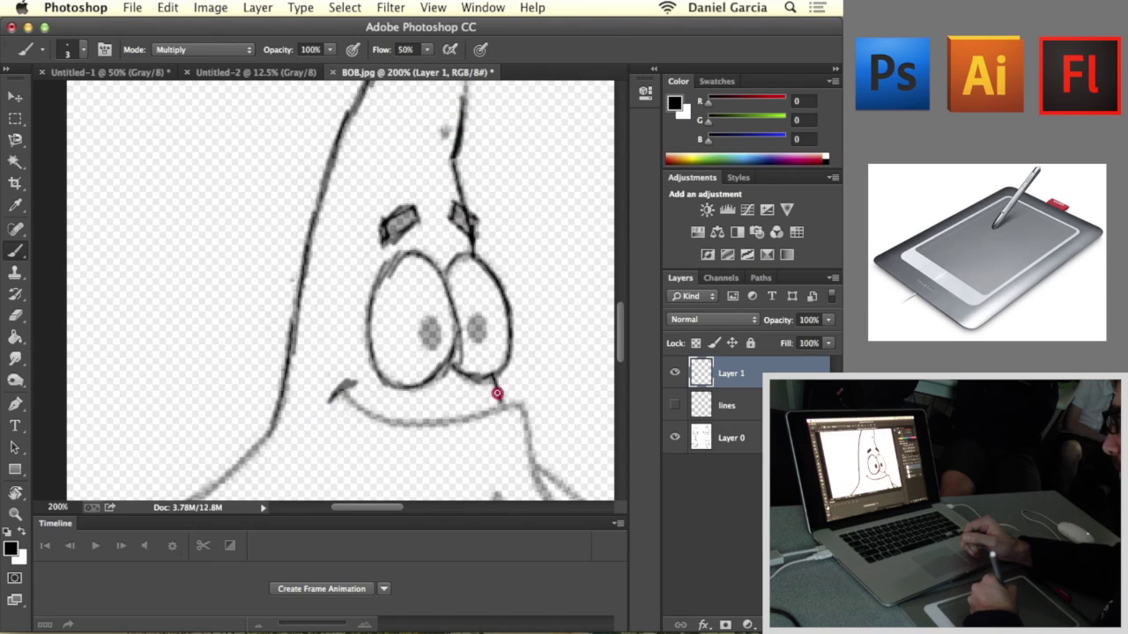
{"action": "left_click_drag", "start_coordinate": [497, 393], "coordinate": [517, 403]}
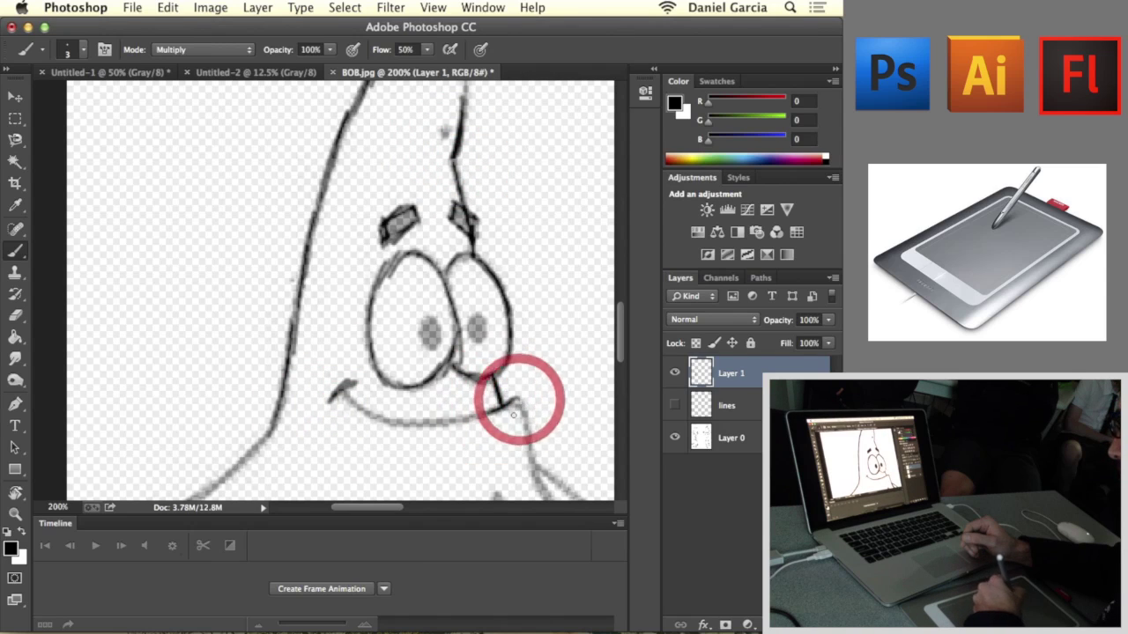
{"action": "left_click_drag", "start_coordinate": [541, 491], "coordinate": [542, 492]}
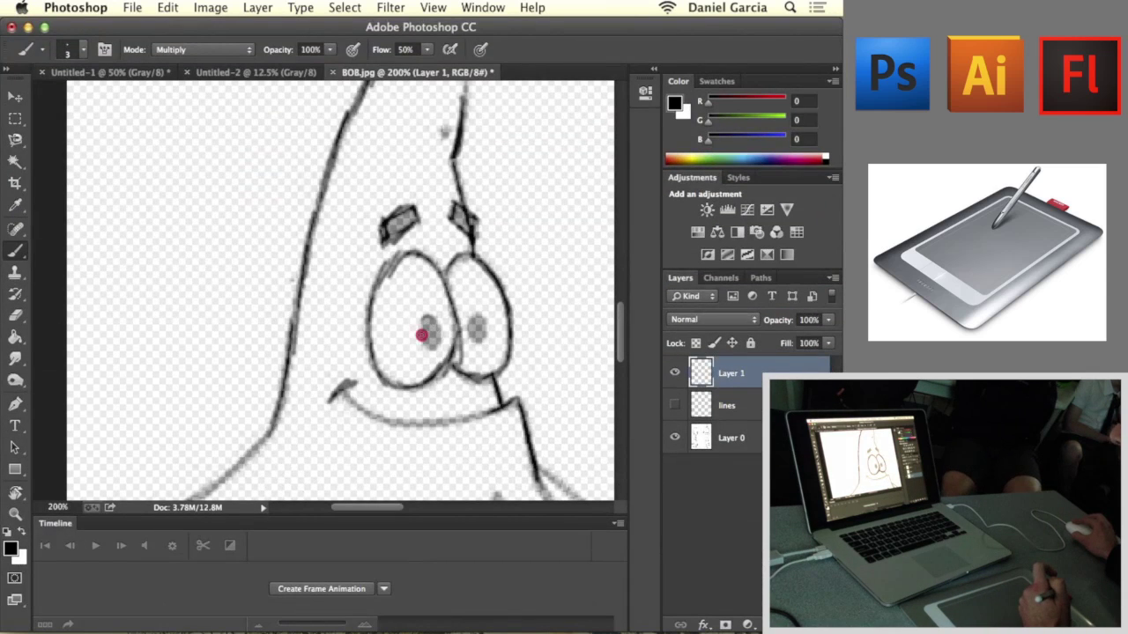
Step: Trace both pupils and the smile with its corner crease on Layer 1, darkening the nearby face lines
{"action": "mouse_move", "coordinate": [435, 340]}
{"action": "left_mouse_down"}
{"action": "mouse_move", "coordinate": [429, 318]}
{"action": "mouse_move", "coordinate": [428, 333]}
{"action": "mouse_move", "coordinate": [478, 326]}
{"action": "left_mouse_up"}
{"action": "left_click_drag", "start_coordinate": [351, 385], "coordinate": [336, 400]}
{"action": "mouse_move", "coordinate": [443, 422]}
{"action": "left_mouse_down"}
{"action": "mouse_move", "coordinate": [356, 403]}
{"action": "mouse_move", "coordinate": [455, 420]}
{"action": "mouse_move", "coordinate": [378, 422]}
{"action": "mouse_move", "coordinate": [457, 421]}
{"action": "left_mouse_up"}
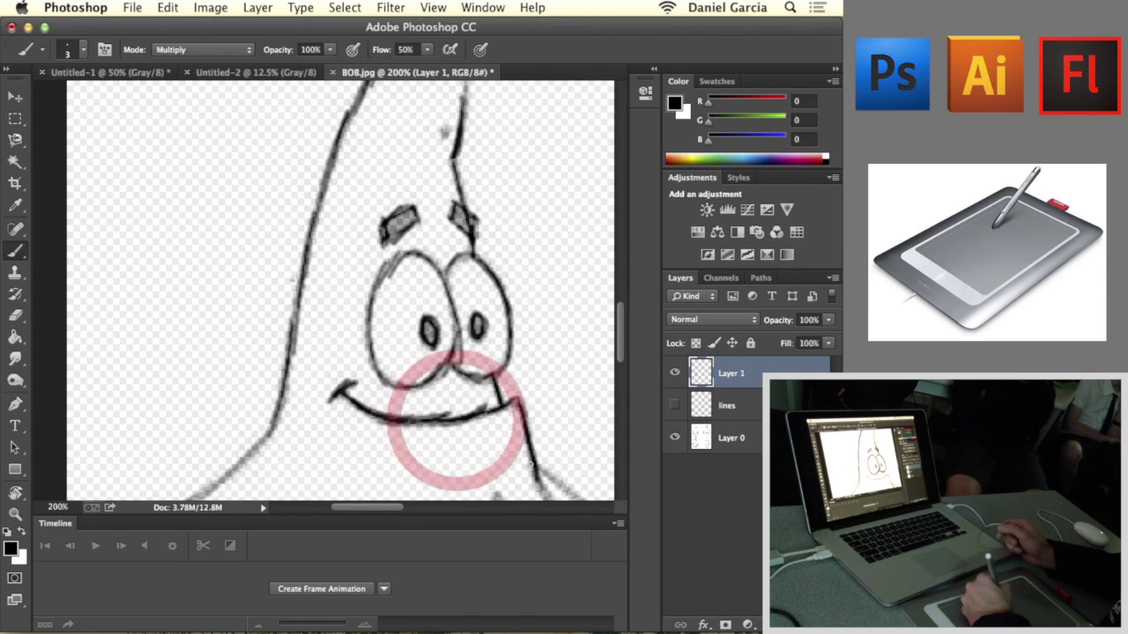
{"action": "left_click_drag", "start_coordinate": [530, 466], "coordinate": [536, 482]}
{"action": "mouse_move", "coordinate": [416, 257]}
{"action": "left_mouse_down"}
{"action": "mouse_move", "coordinate": [371, 275]}
{"action": "mouse_move", "coordinate": [367, 306]}
{"action": "mouse_move", "coordinate": [435, 311]}
{"action": "mouse_move", "coordinate": [428, 340]}
{"action": "left_mouse_up"}
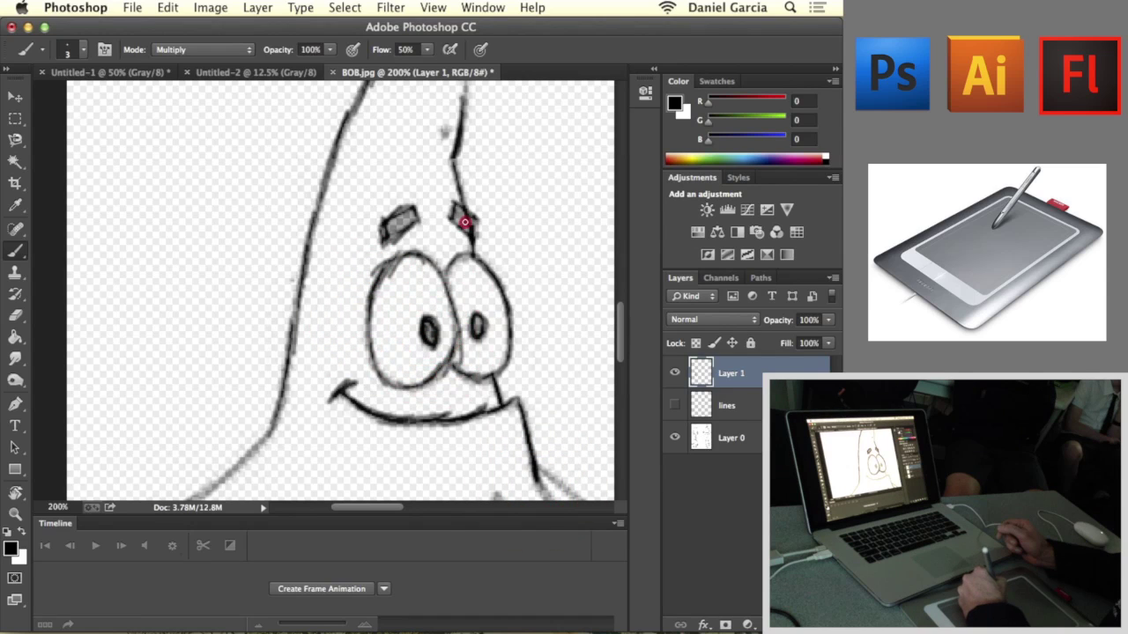
{"action": "mouse_move", "coordinate": [467, 231]}
{"action": "left_mouse_down"}
{"action": "mouse_move", "coordinate": [463, 202]}
{"action": "mouse_move", "coordinate": [437, 347]}
{"action": "left_mouse_up"}
Step: Trace the rounded tip of the head and the upper part of its right edge on Layer 1
{"action": "key", "text": "space"}
{"action": "mouse_move", "coordinate": [428, 298]}
{"action": "left_mouse_down"}
{"action": "mouse_move", "coordinate": [424, 247]}
{"action": "mouse_move", "coordinate": [381, 215]}
{"action": "mouse_move", "coordinate": [401, 213]}
{"action": "left_mouse_up"}
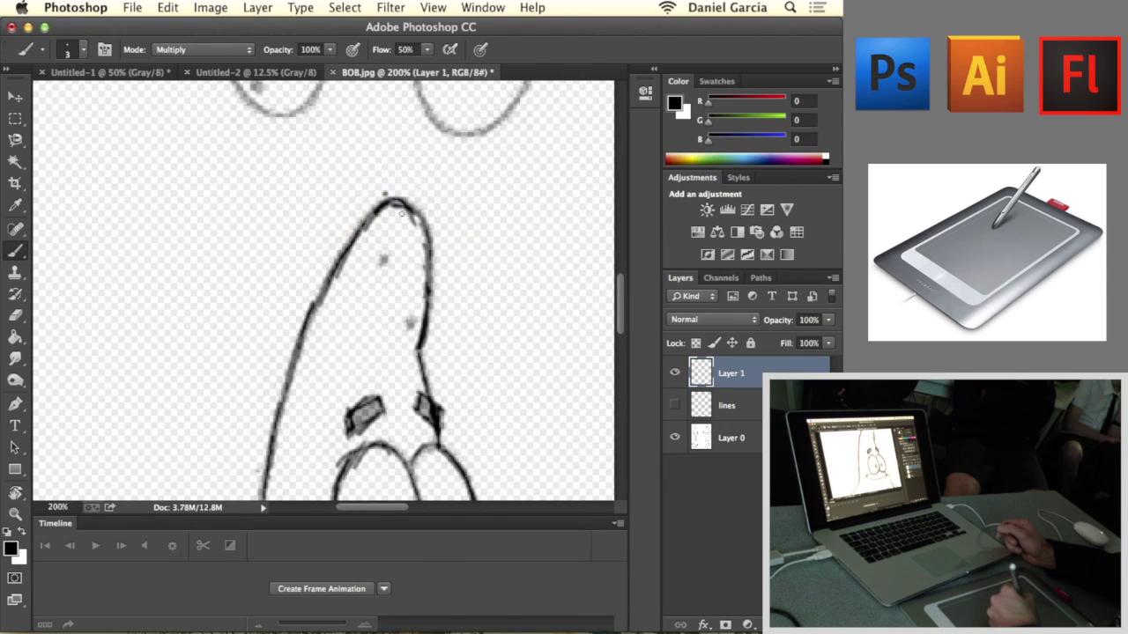
{"action": "left_click_drag", "start_coordinate": [426, 256], "coordinate": [425, 316]}
{"action": "left_click_drag", "start_coordinate": [417, 212], "coordinate": [414, 192]}
Step: Hide Layer 0 to check the traced lines of Layer 1 on their own
{"action": "mouse_move", "coordinate": [431, 476]}
{"action": "left_mouse_down"}
{"action": "mouse_move", "coordinate": [413, 222]}
{"action": "mouse_move", "coordinate": [471, 414]}
{"action": "mouse_move", "coordinate": [440, 330]}
{"action": "left_mouse_up"}
{"action": "left_click", "coordinate": [674, 437]}
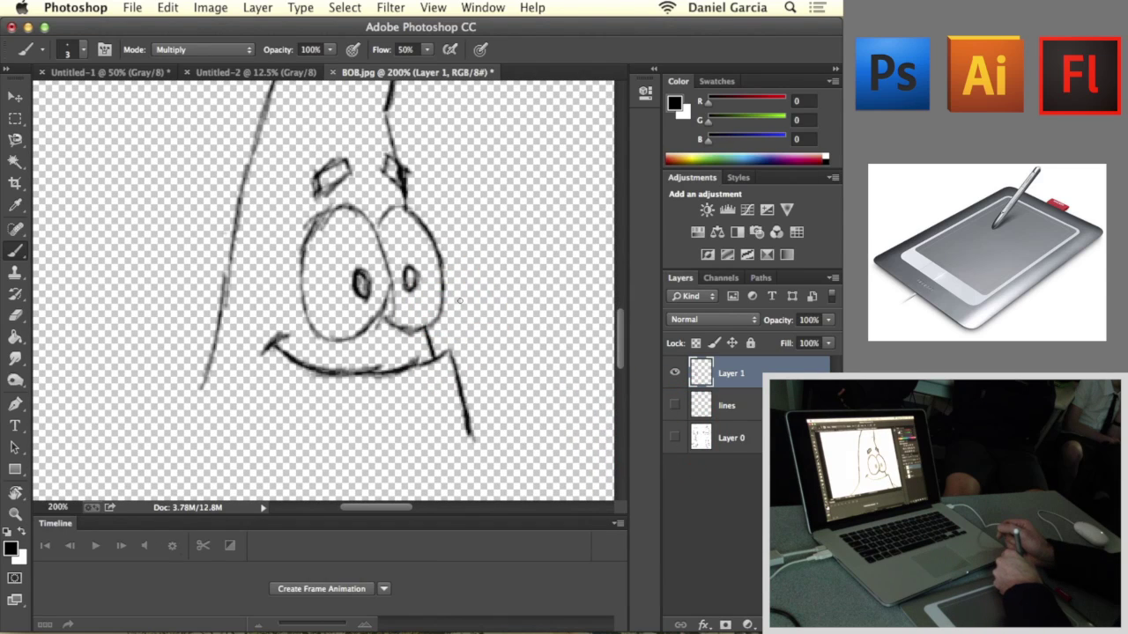
{"action": "key", "text": "super+minus"}
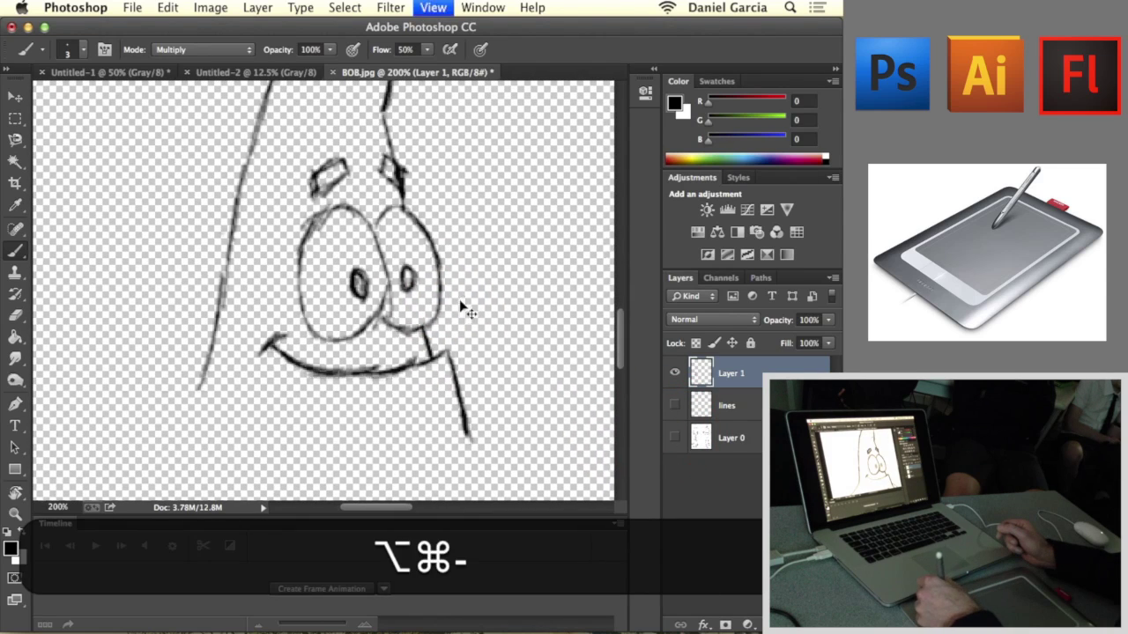
{"action": "left_click_drag", "start_coordinate": [434, 276], "coordinate": [445, 319]}
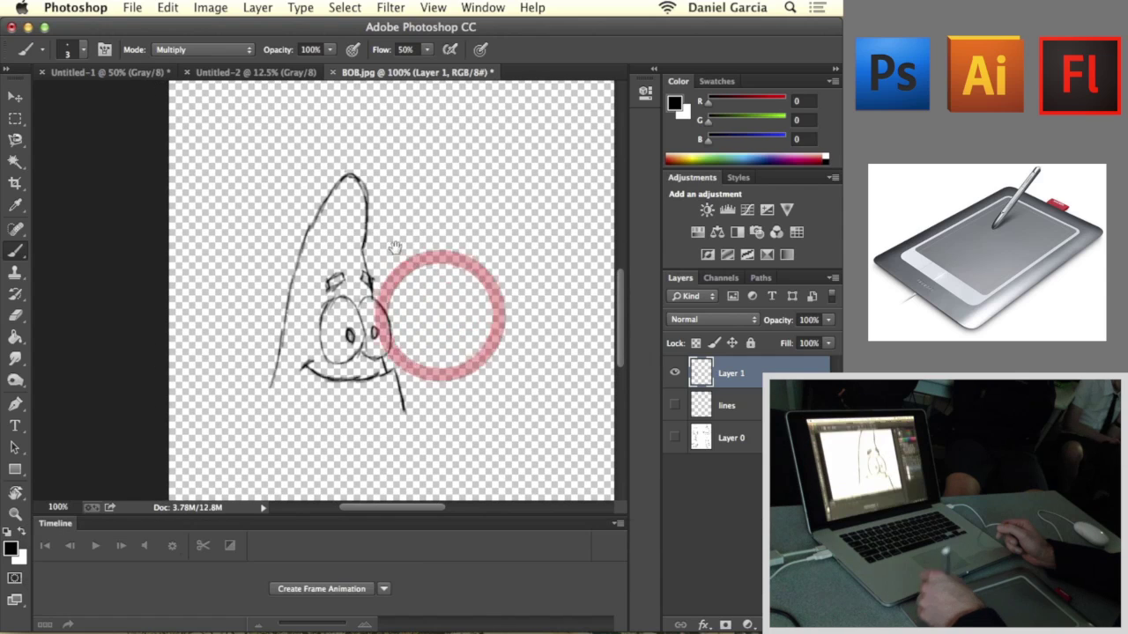
{"action": "key", "text": "alt+equal"}
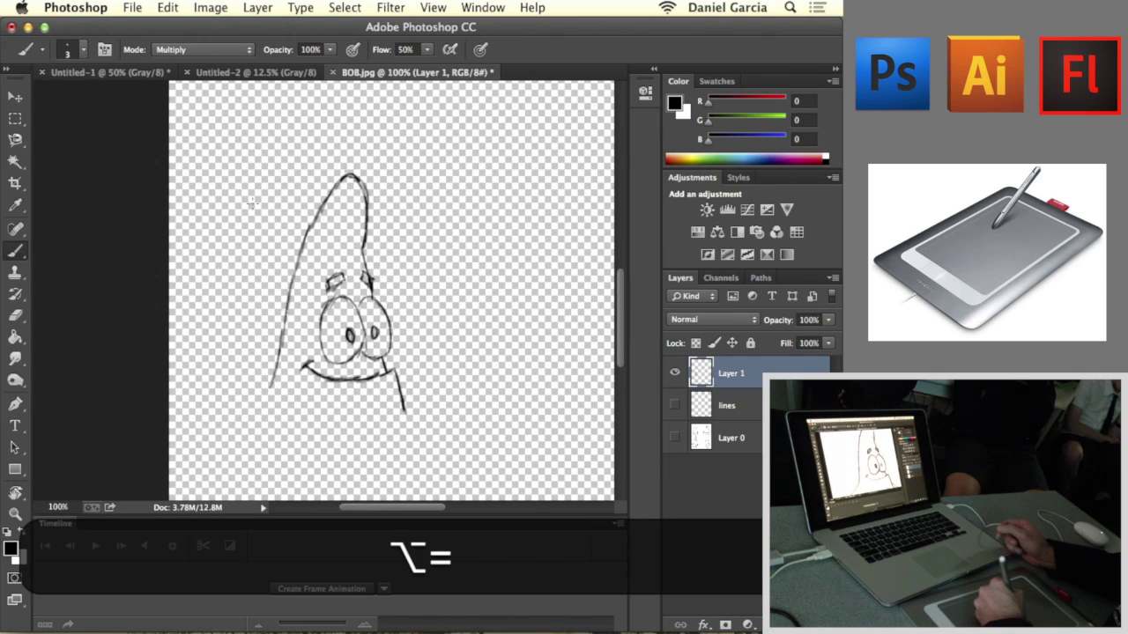
Step: Redraw the top curve of the right eye with darker brush strokes
{"action": "left_click", "coordinate": [23, 102]}
{"action": "key", "text": "alt"}
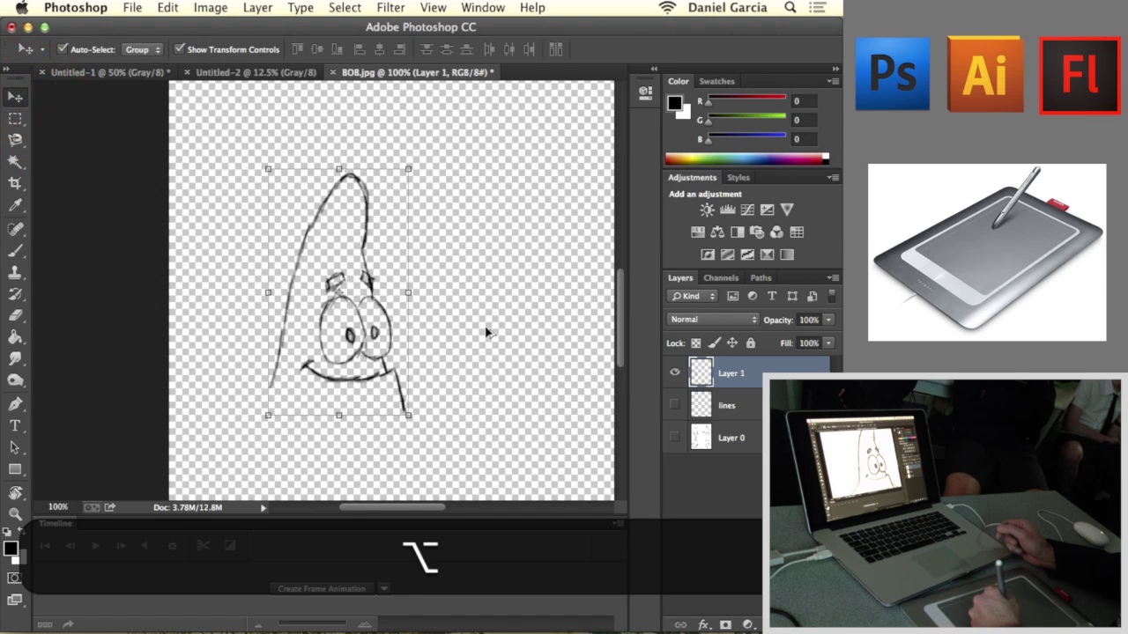
{"action": "key", "text": "alt+super+equal"}
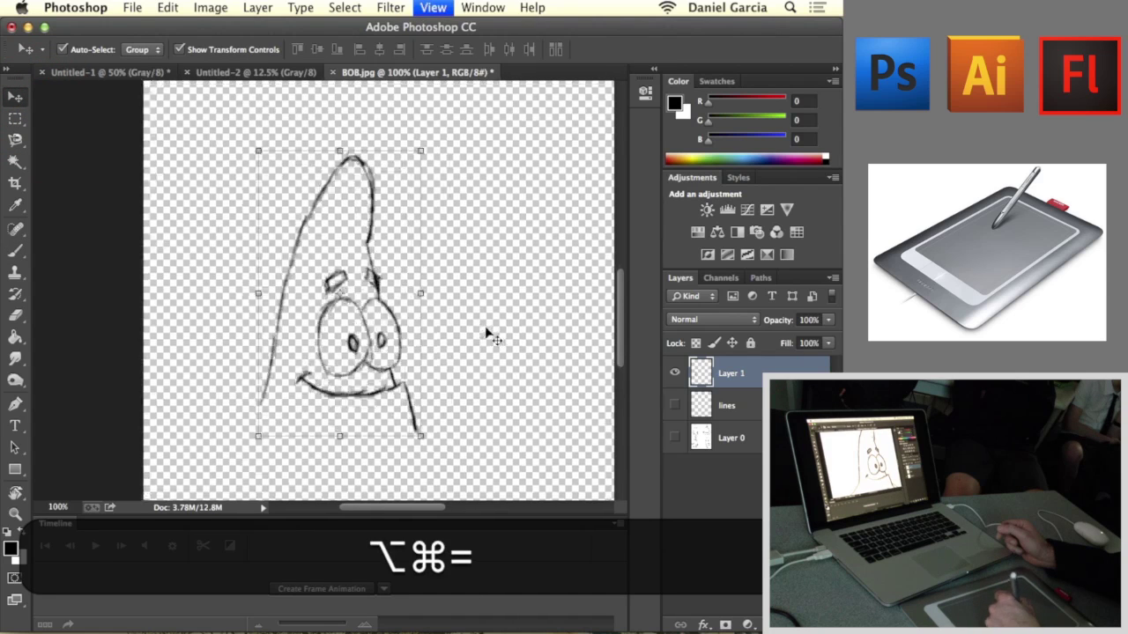
{"action": "key", "text": "super+equal"}
{"action": "key", "text": "super+equal"}
{"action": "key", "text": "super+equal"}
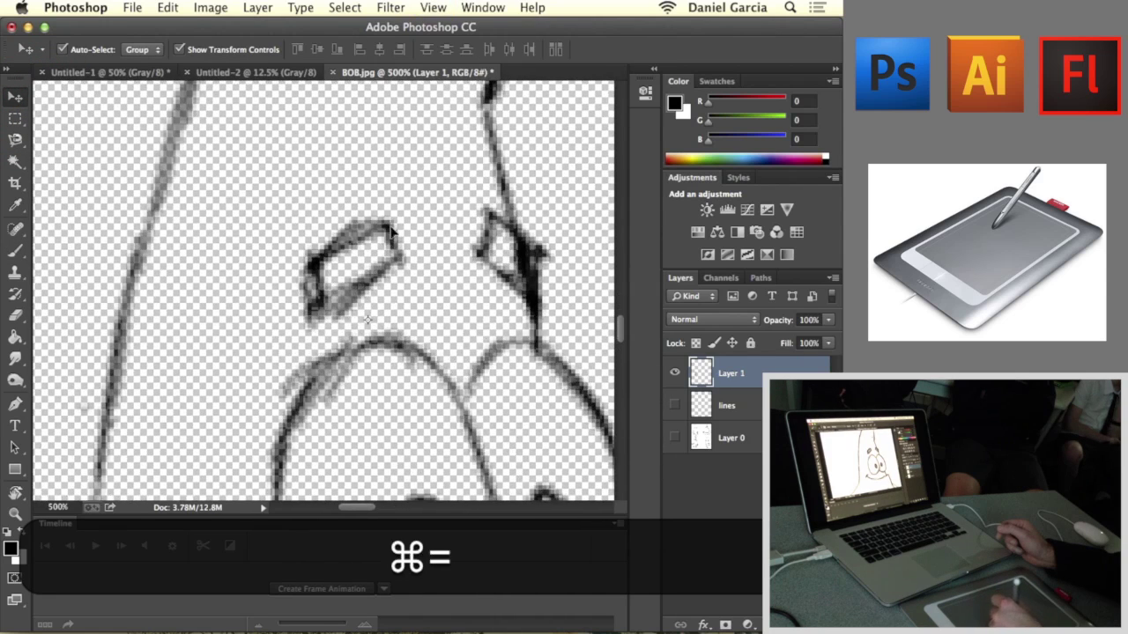
{"action": "key", "text": "space"}
{"action": "left_click_drag", "start_coordinate": [417, 248], "coordinate": [425, 242]}
{"action": "key", "text": "b"}
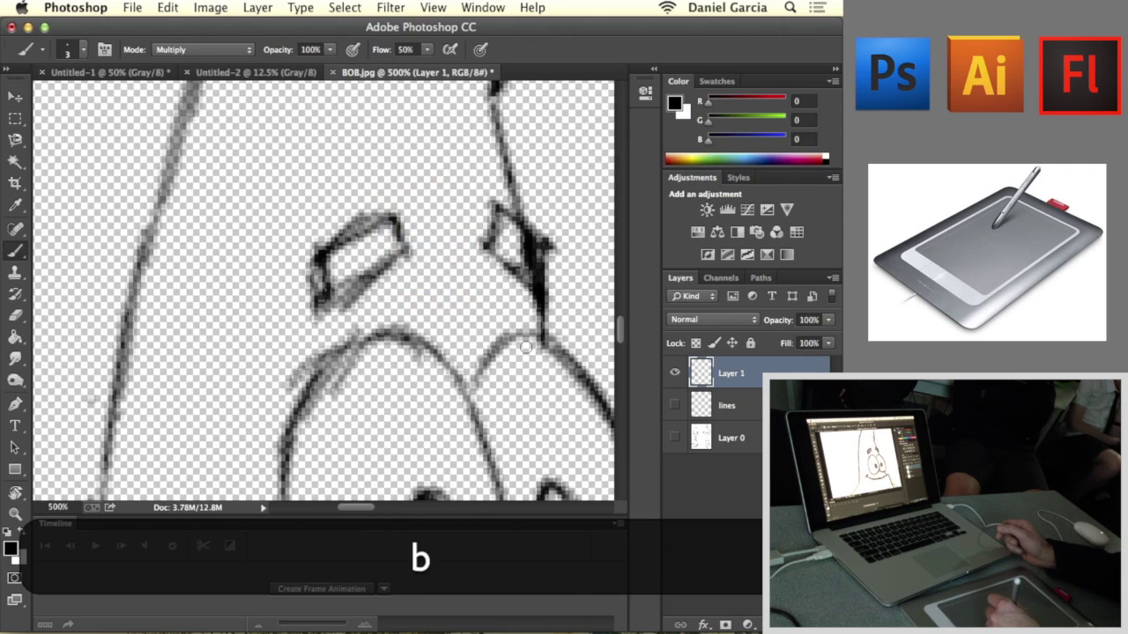
{"action": "left_click_drag", "start_coordinate": [497, 341], "coordinate": [543, 337]}
{"action": "mouse_move", "coordinate": [481, 368]}
{"action": "left_mouse_down"}
{"action": "mouse_move", "coordinate": [521, 335]}
{"action": "mouse_move", "coordinate": [511, 336]}
{"action": "left_mouse_up"}
Step: Darken the dividing line between the two eyes down to its lower end
{"action": "mouse_move", "coordinate": [474, 393]}
{"action": "left_mouse_down"}
{"action": "mouse_move", "coordinate": [535, 335]}
{"action": "mouse_move", "coordinate": [464, 274]}
{"action": "mouse_move", "coordinate": [408, 273]}
{"action": "mouse_move", "coordinate": [438, 402]}
{"action": "left_mouse_up"}
{"action": "left_click_drag", "start_coordinate": [431, 359], "coordinate": [370, 165]}
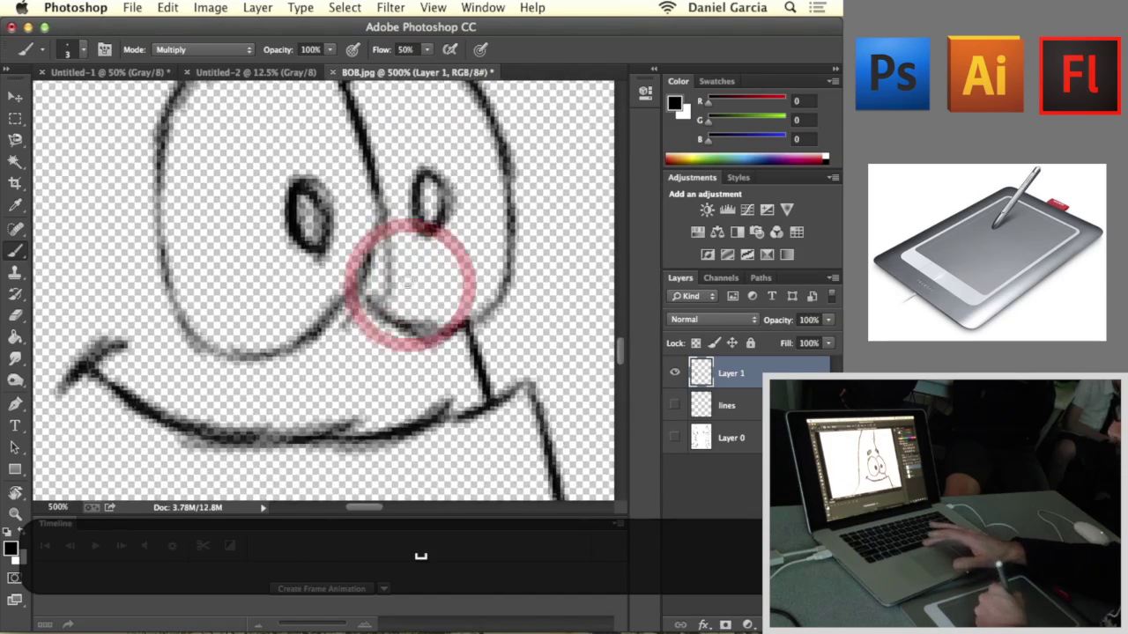
{"action": "left_click_drag", "start_coordinate": [383, 241], "coordinate": [379, 301]}
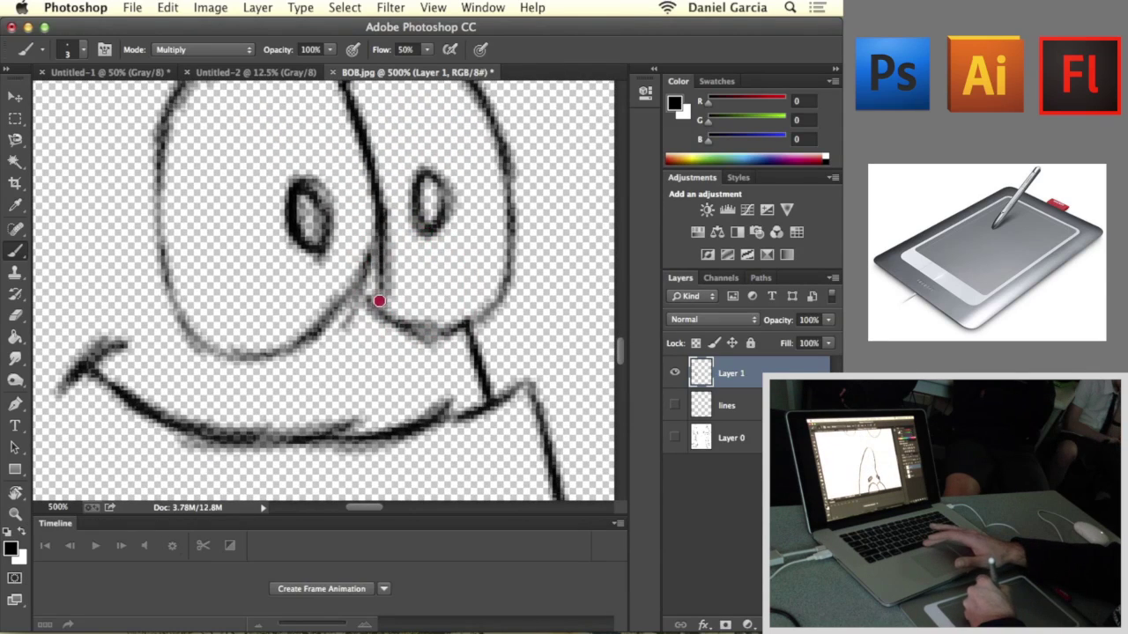
Step: Erase the stray strokes beside the dividing line inside the right eye with a size 3 eraser
{"action": "key", "text": "e"}
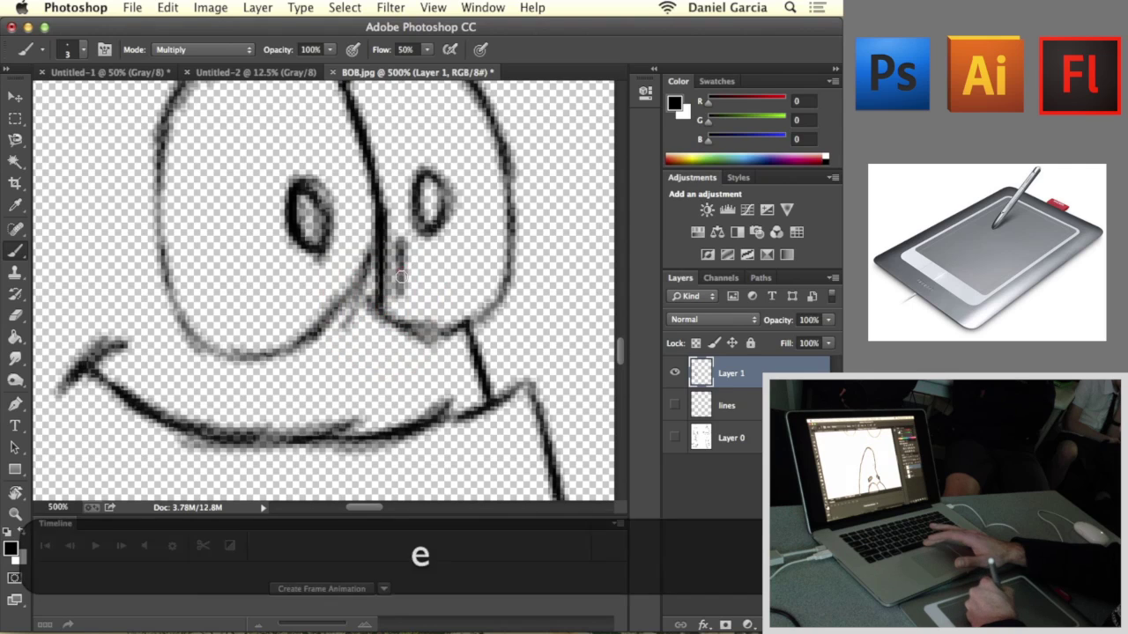
{"action": "key", "text": "e"}
{"action": "key", "text": "bracketleft"}
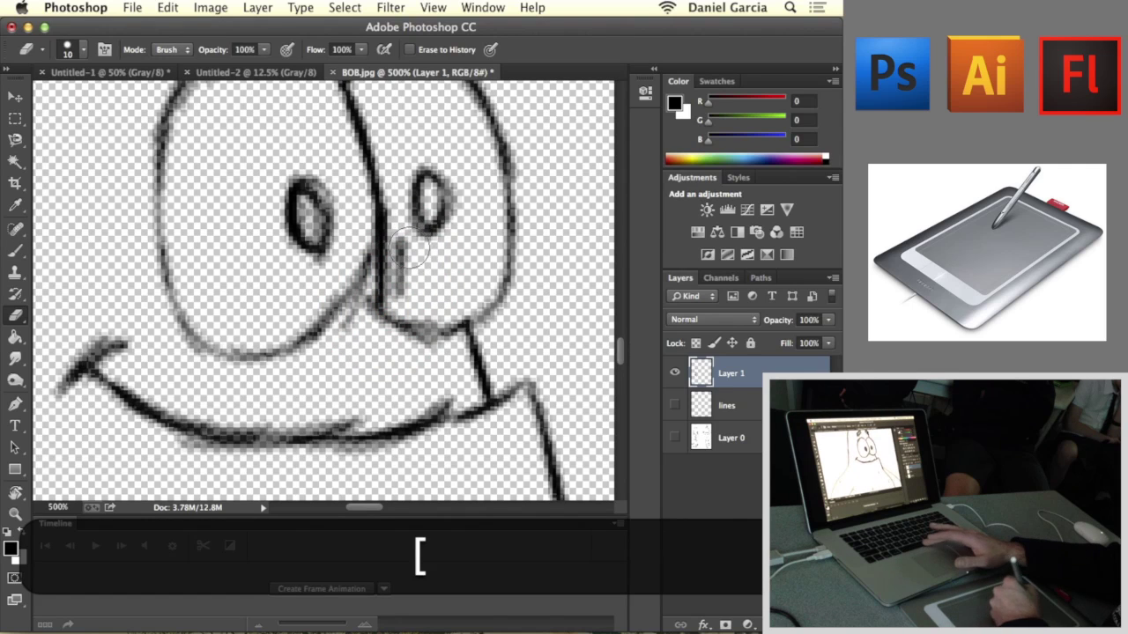
{"action": "key", "text": "bracketleft"}
{"action": "key", "text": "bracketleft"}
{"action": "key", "text": "bracketleft"}
{"action": "left_click_drag", "start_coordinate": [397, 245], "coordinate": [399, 293]}
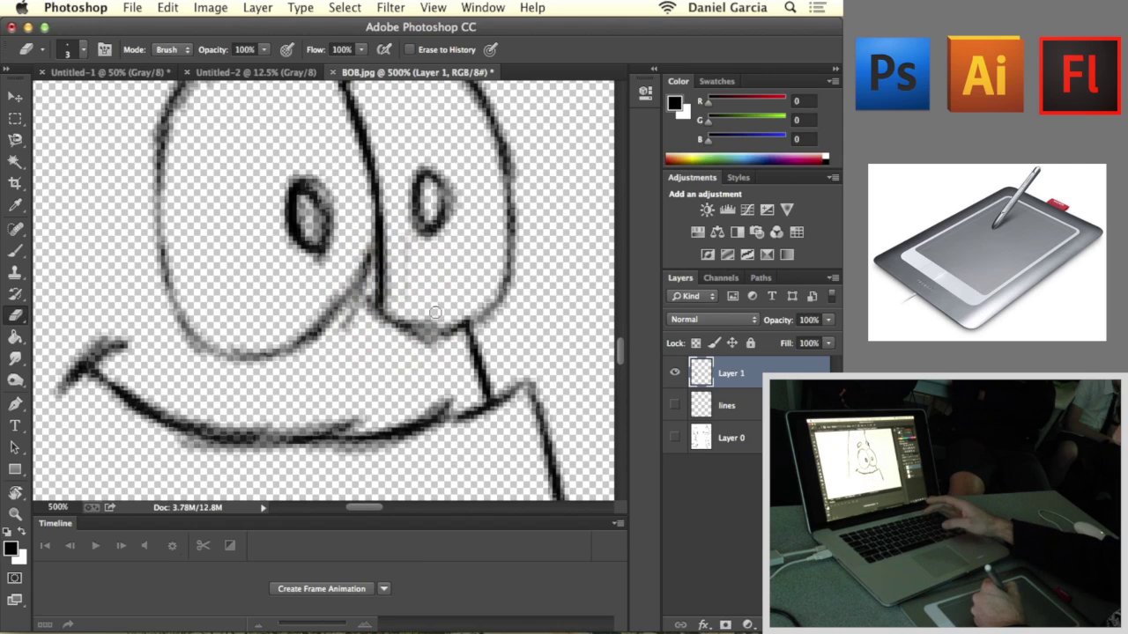
Step: Redraw the bottom curve of the right eye with the brush, and set the brush size to 5
{"action": "key", "text": "b"}
{"action": "mouse_move", "coordinate": [444, 325]}
{"action": "left_mouse_down"}
{"action": "mouse_move", "coordinate": [410, 329]}
{"action": "mouse_move", "coordinate": [393, 317]}
{"action": "left_mouse_up"}
{"action": "key", "text": "bracketright"}
{"action": "key", "text": "bracketright"}
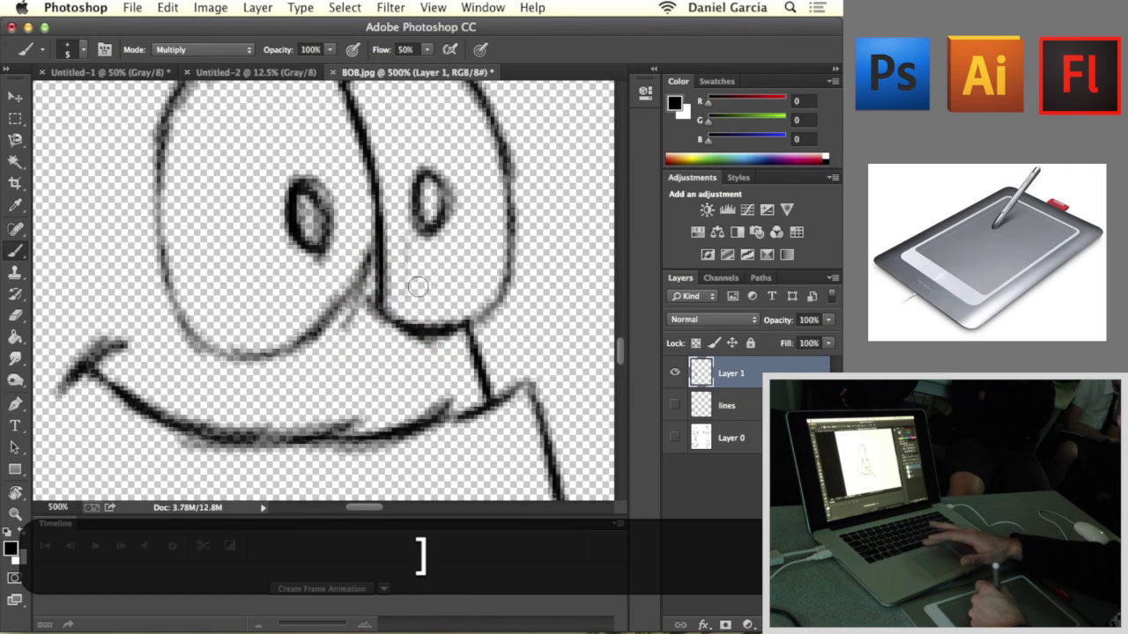
{"action": "key", "text": "bracketleft"}
{"action": "key", "text": "bracketleft"}
{"action": "key", "text": "bracketleft"}
{"action": "key", "text": "bracketleft"}
{"action": "key", "text": "bracketright"}
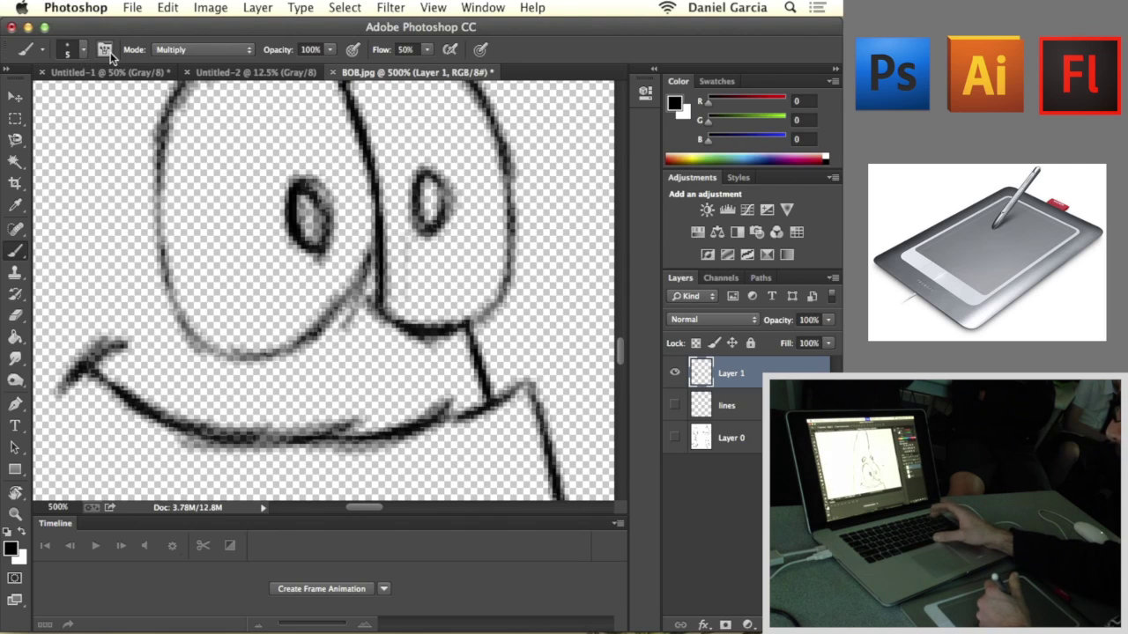
Step: Thin the upper outer outline of the right eye with the eraser
{"action": "key", "text": "space"}
{"action": "left_click_drag", "start_coordinate": [406, 294], "coordinate": [399, 413]}
{"action": "key", "text": "r"}
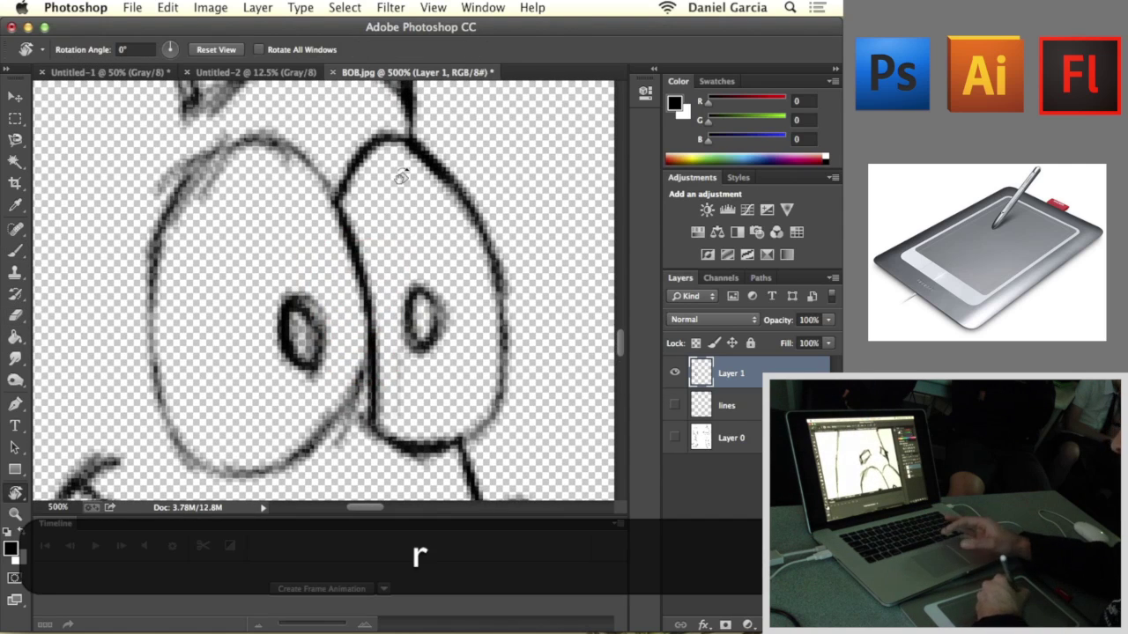
{"action": "left_click", "coordinate": [13, 314]}
{"action": "left_click_drag", "start_coordinate": [420, 187], "coordinate": [428, 183]}
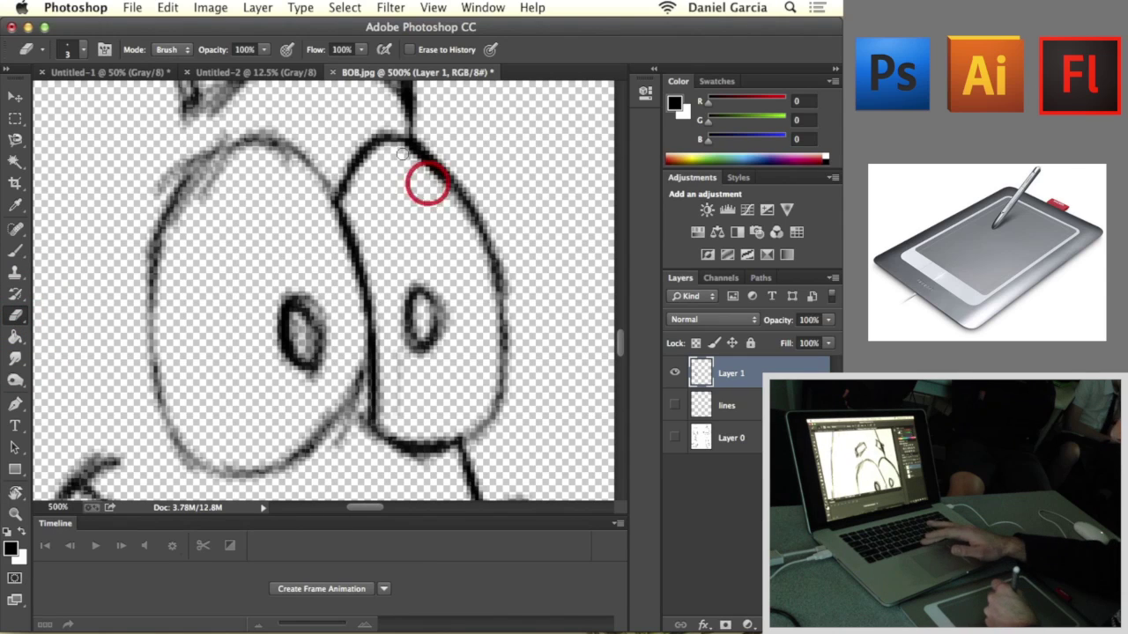
{"action": "key", "text": "v"}
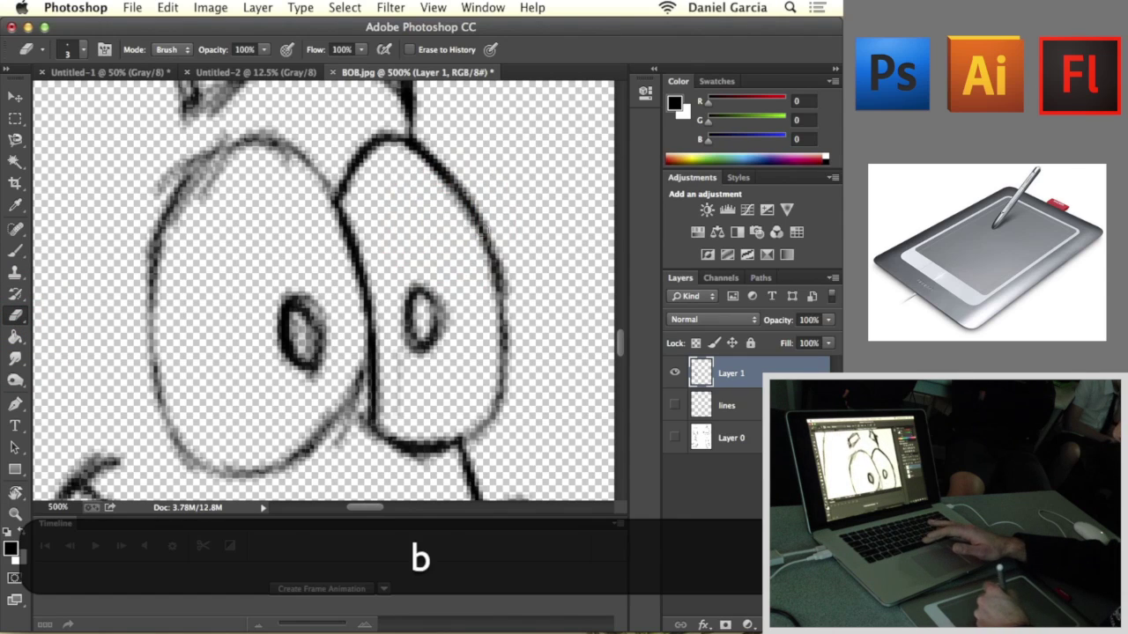
{"action": "left_click_drag", "start_coordinate": [476, 223], "coordinate": [481, 243]}
{"action": "key", "text": "b"}
{"action": "key", "text": "b"}
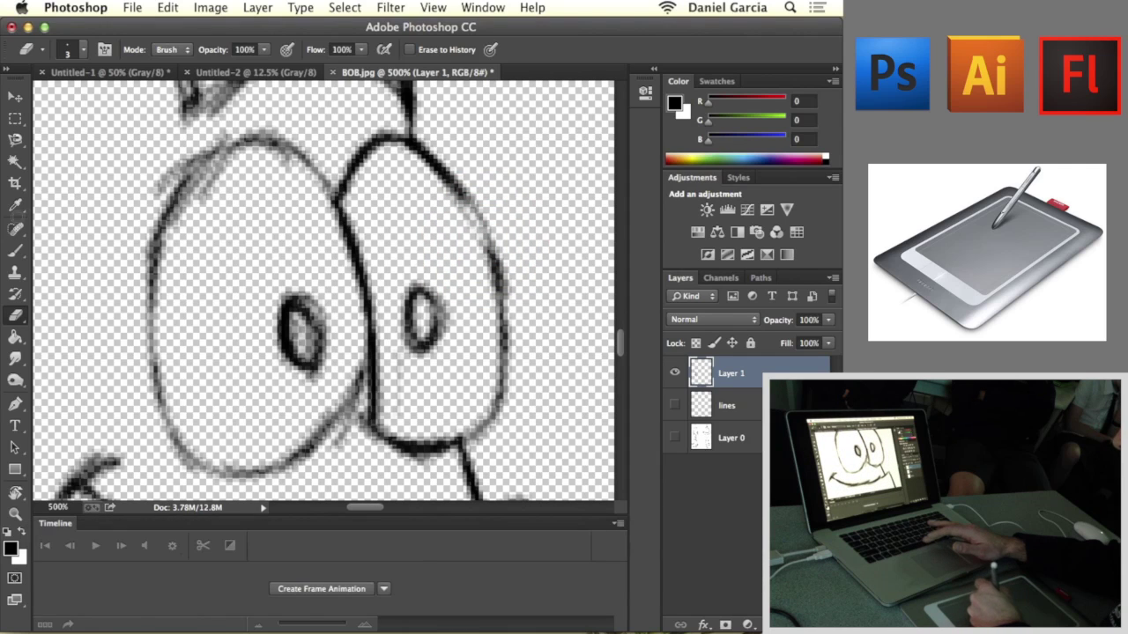
Step: Set the brush to size 1 with the Normal painting mode
{"action": "left_click", "coordinate": [15, 250]}
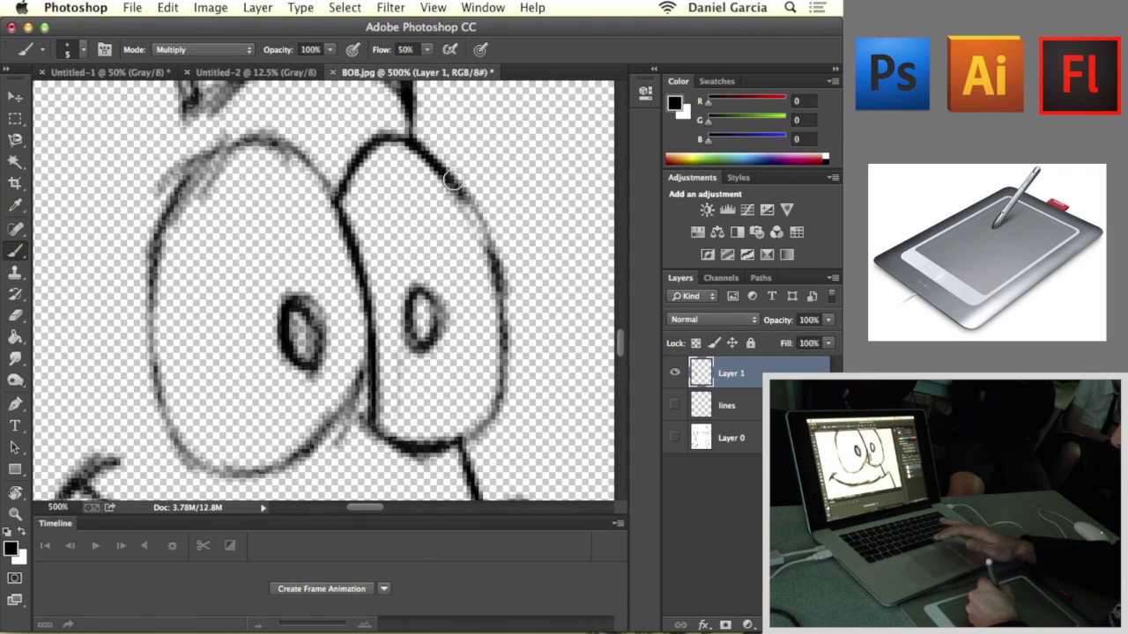
{"action": "key", "text": "bracketleft"}
{"action": "key", "text": "bracketleft"}
{"action": "key", "text": "bracketleft"}
{"action": "key", "text": "bracketleft"}
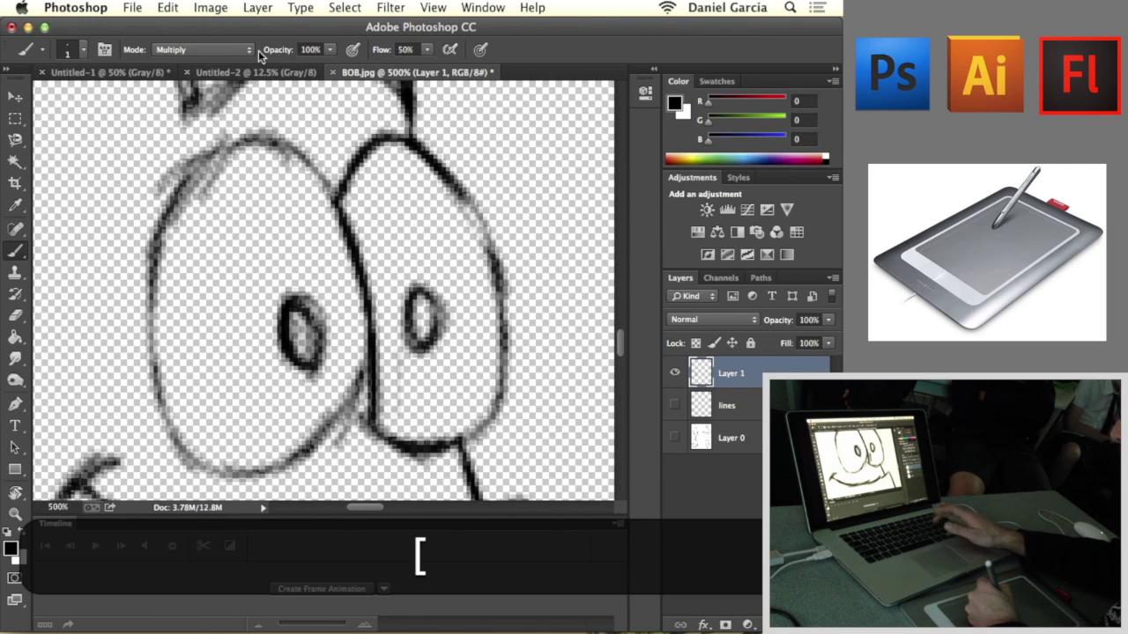
{"action": "left_click", "coordinate": [249, 50]}
{"action": "left_click", "coordinate": [201, 25]}
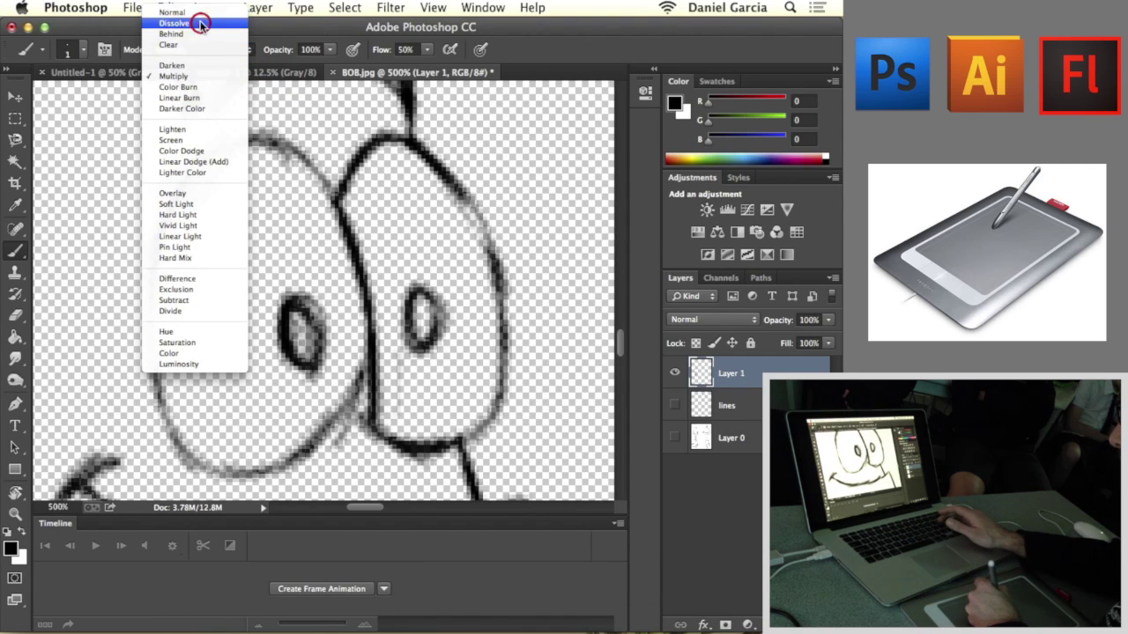
{"action": "left_click", "coordinate": [200, 13]}
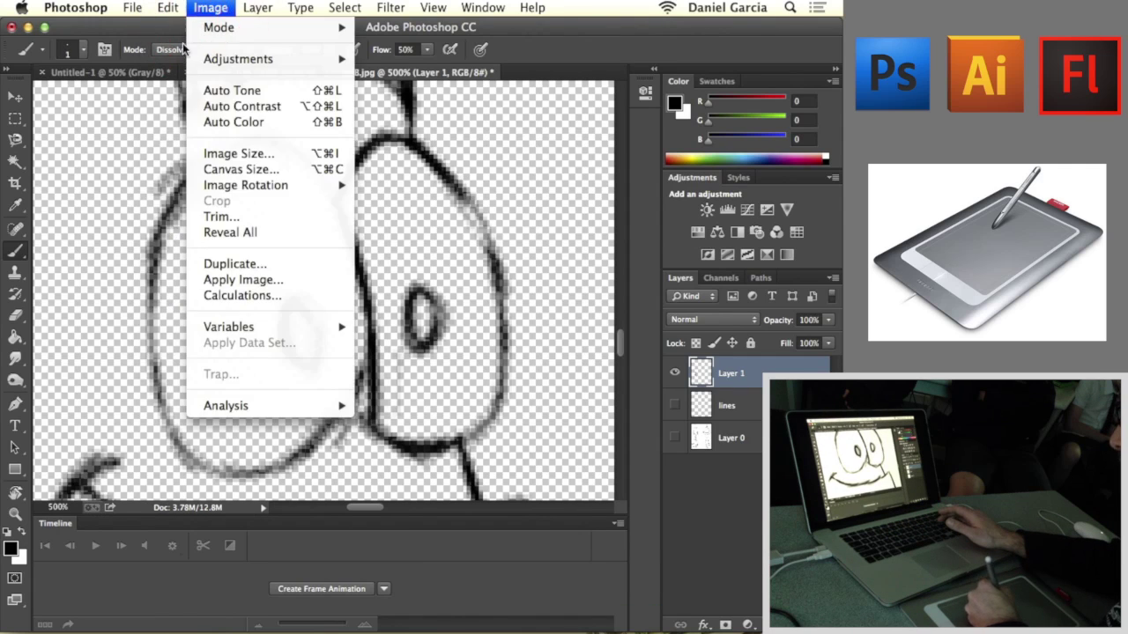
{"action": "left_click", "coordinate": [183, 48]}
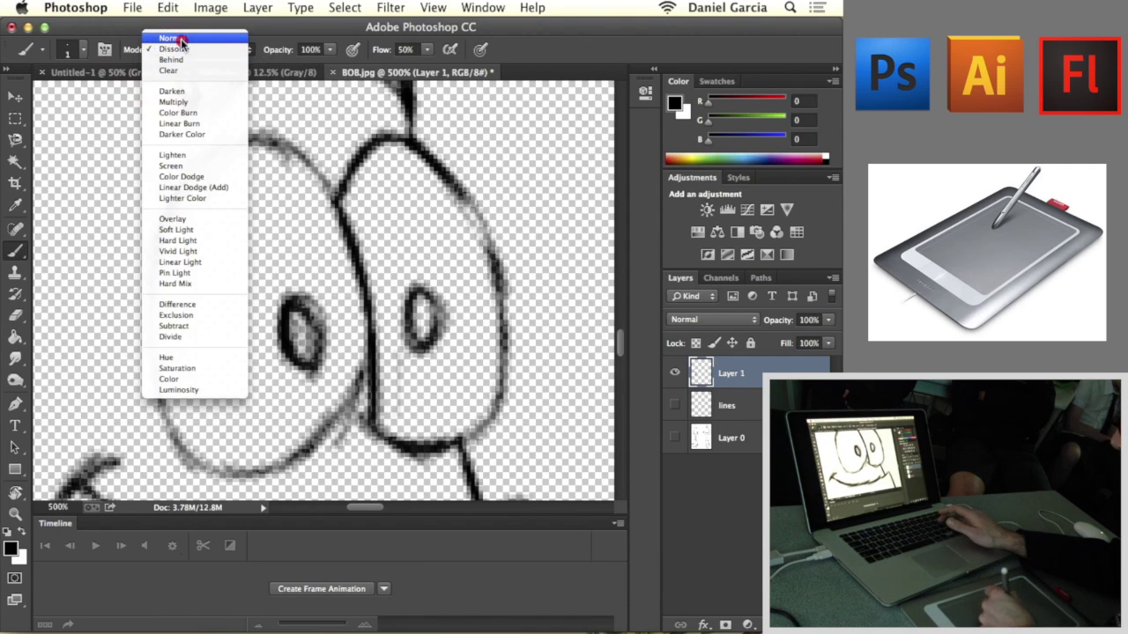
{"action": "left_click", "coordinate": [185, 35]}
Step: Redraw the outer edge of the right eye down to its bottom curve, and set the brush size to 2
{"action": "key", "text": "bracketright"}
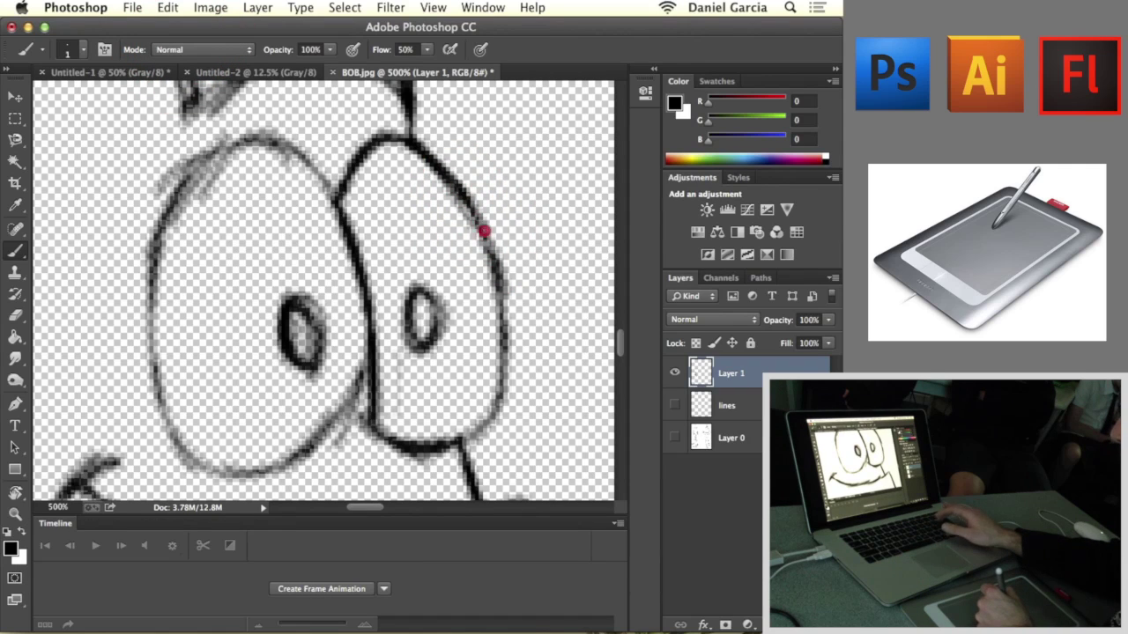
{"action": "key", "text": "bracketright"}
{"action": "key", "text": "bracketright"}
{"action": "key", "text": "bracketright"}
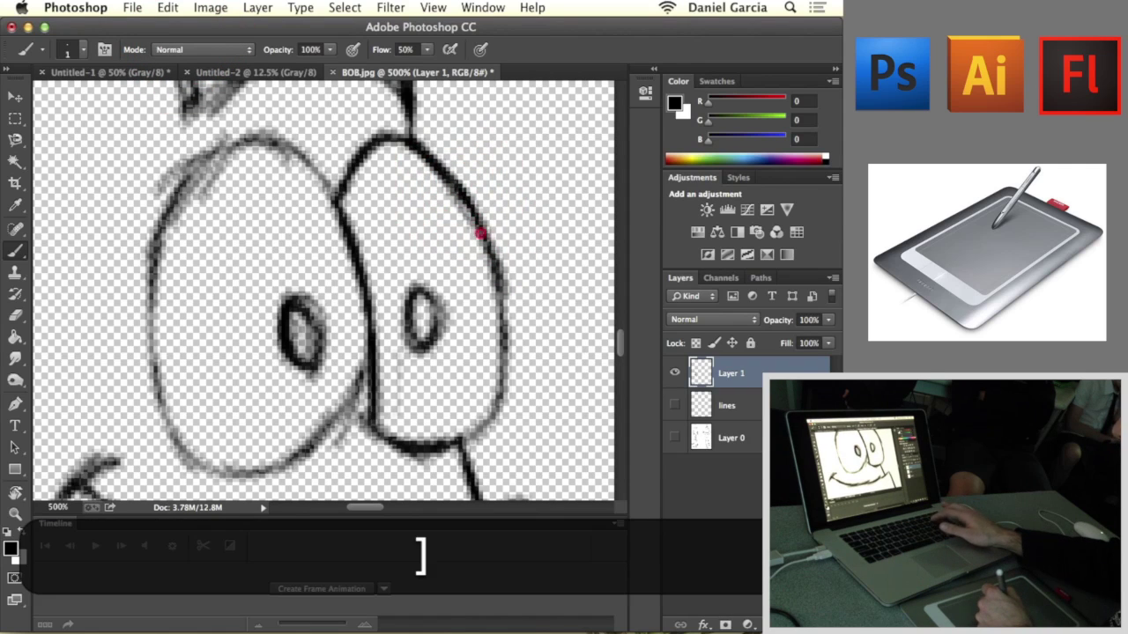
{"action": "mouse_move", "coordinate": [480, 232]}
{"action": "left_mouse_down"}
{"action": "mouse_move", "coordinate": [503, 300]}
{"action": "mouse_move", "coordinate": [500, 394]}
{"action": "mouse_move", "coordinate": [464, 435]}
{"action": "left_mouse_up"}
{"action": "key", "text": "bracketright"}
{"action": "key", "text": "bracketright"}
{"action": "key", "text": "bracketleft"}
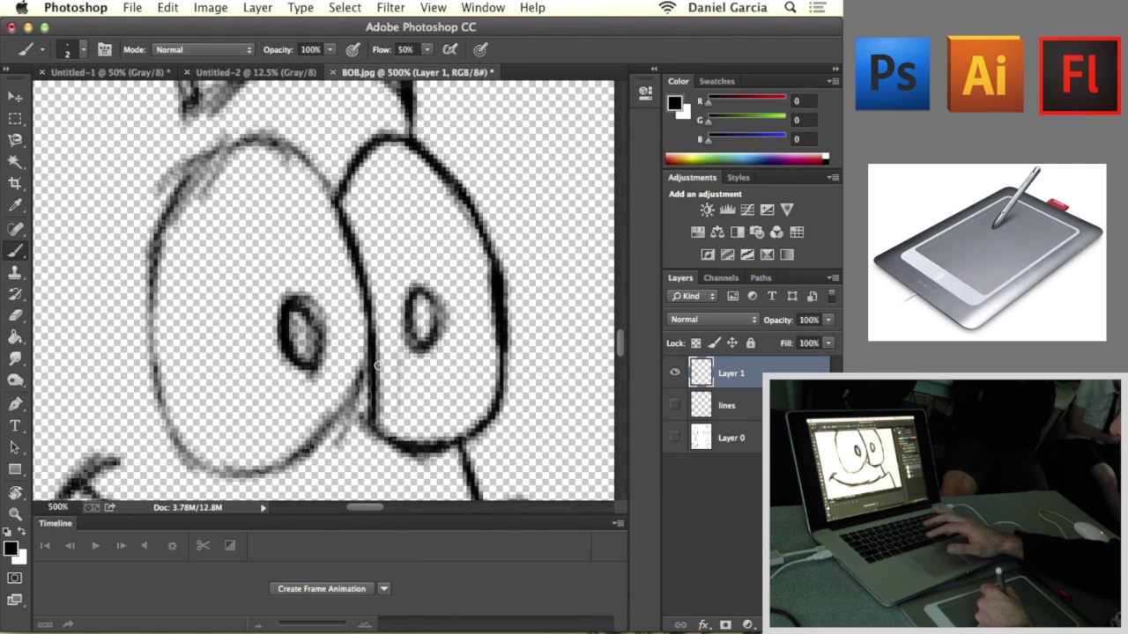
Step: Darken the lower corner where the left eye's outline meets the right eye
{"action": "left_click_drag", "start_coordinate": [377, 363], "coordinate": [363, 411]}
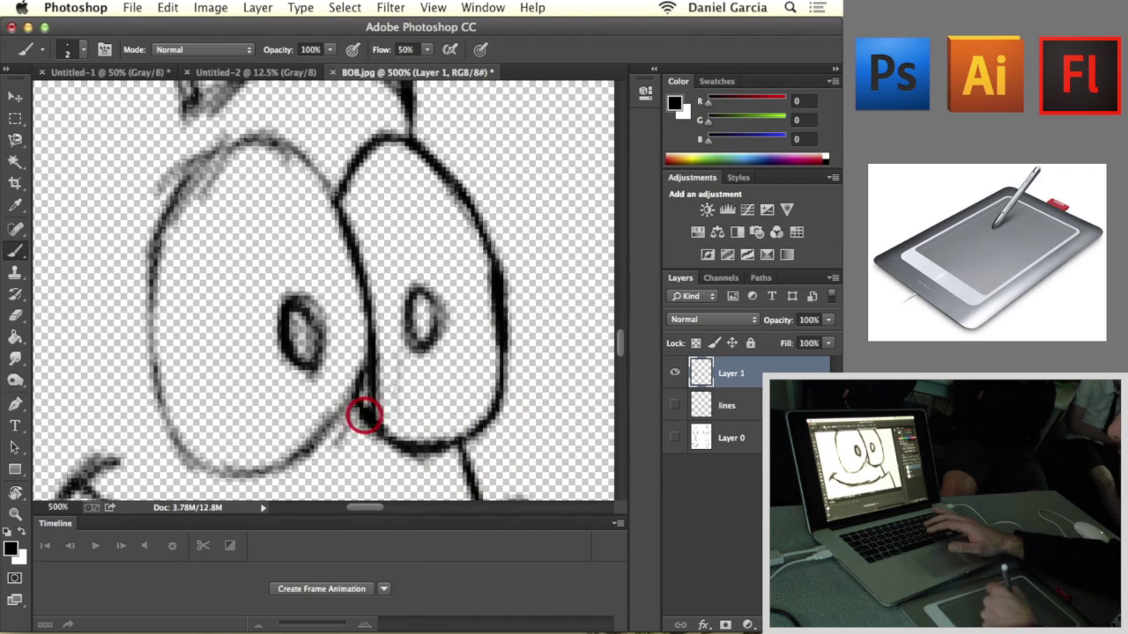
{"action": "key", "text": "e"}
{"action": "left_click_drag", "start_coordinate": [379, 376], "coordinate": [373, 393]}
{"action": "key", "text": "e"}
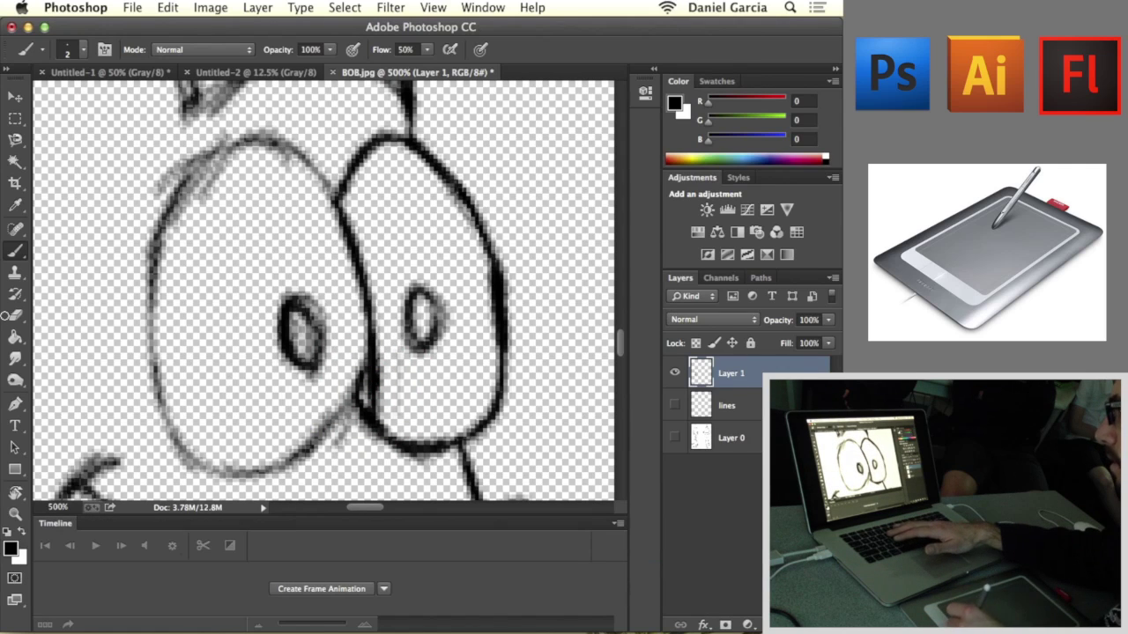
Step: Erase the stray strokes inside the right eye's lower corner where it meets the left eye
{"action": "key", "text": "e"}
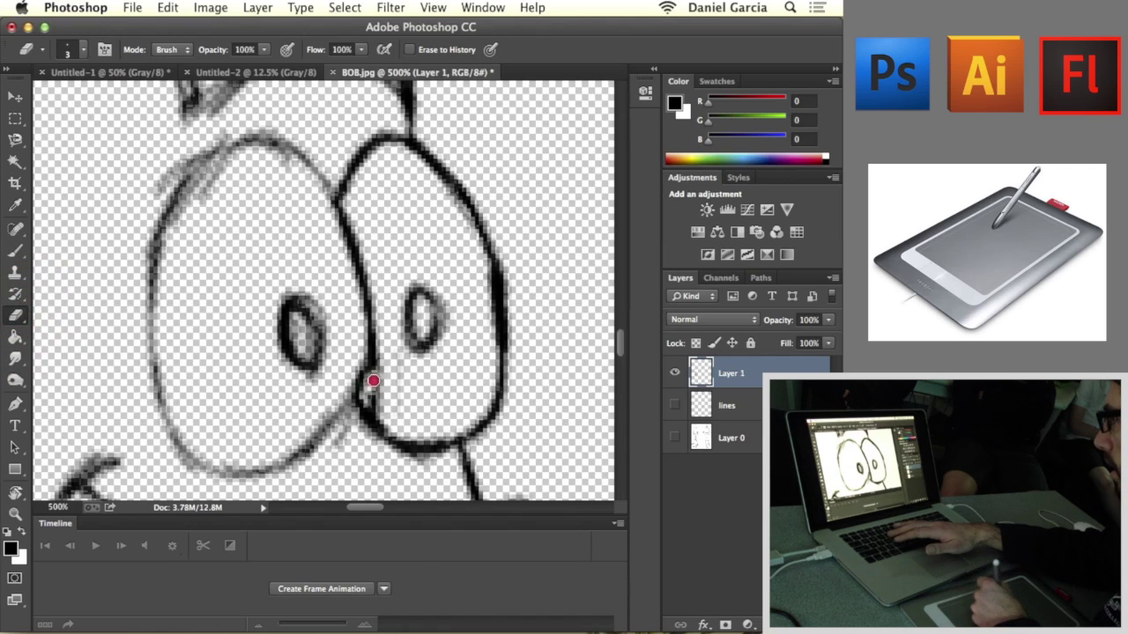
{"action": "left_click_drag", "start_coordinate": [375, 404], "coordinate": [378, 390]}
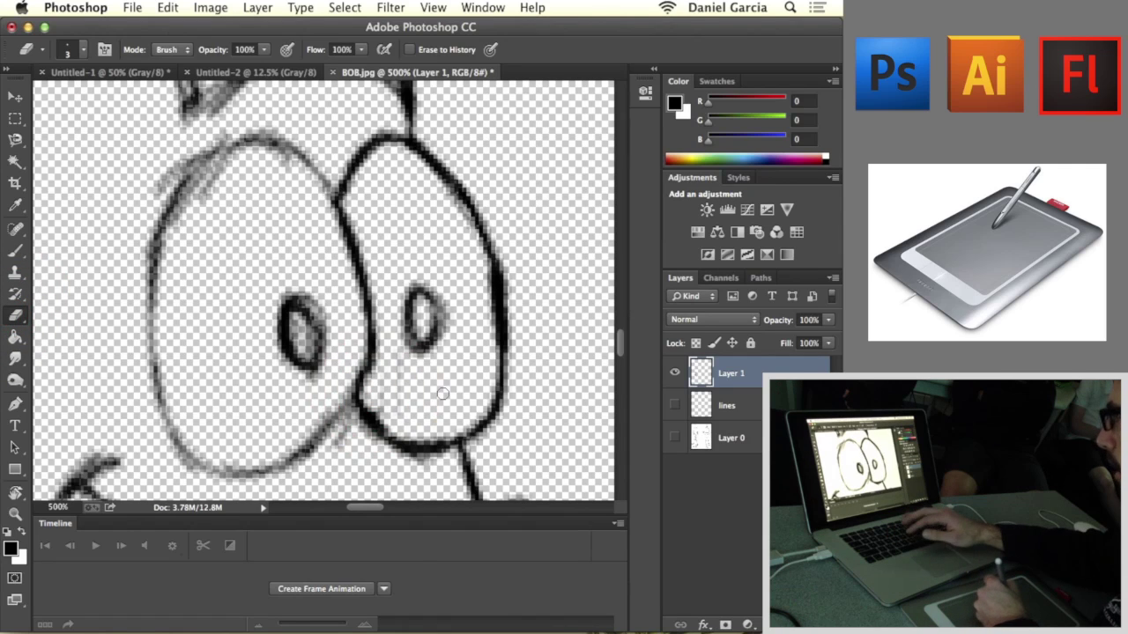
{"action": "key", "text": "alt+minus"}
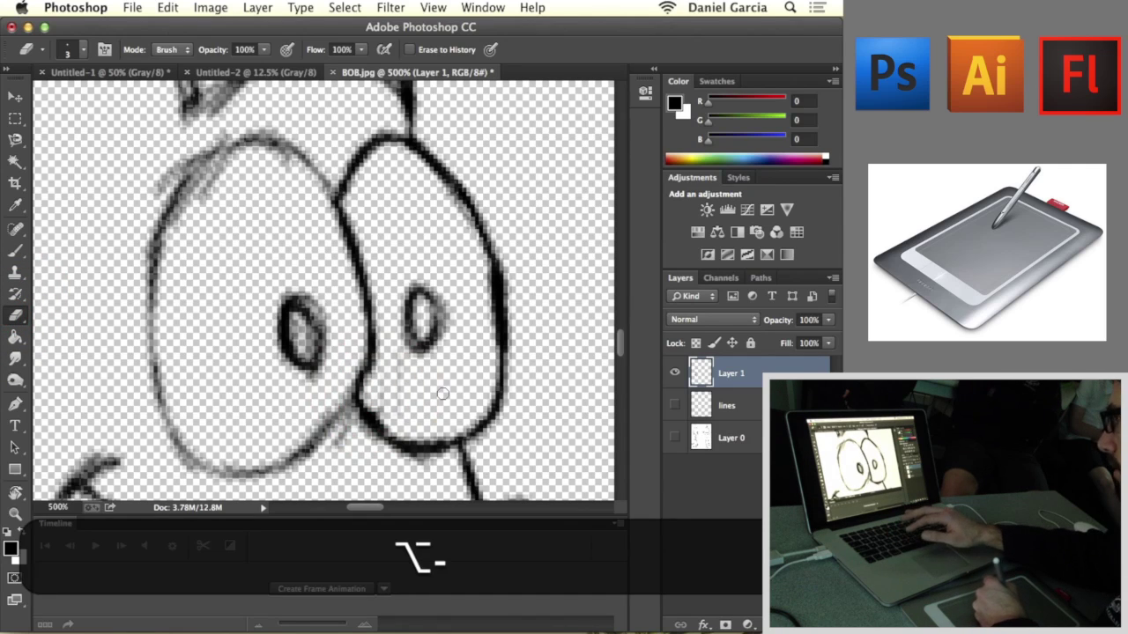
{"action": "key", "text": "super+alt+minus"}
{"action": "key", "text": "super+minus"}
{"action": "key", "text": "super+minus"}
{"action": "key", "text": "super+minus"}
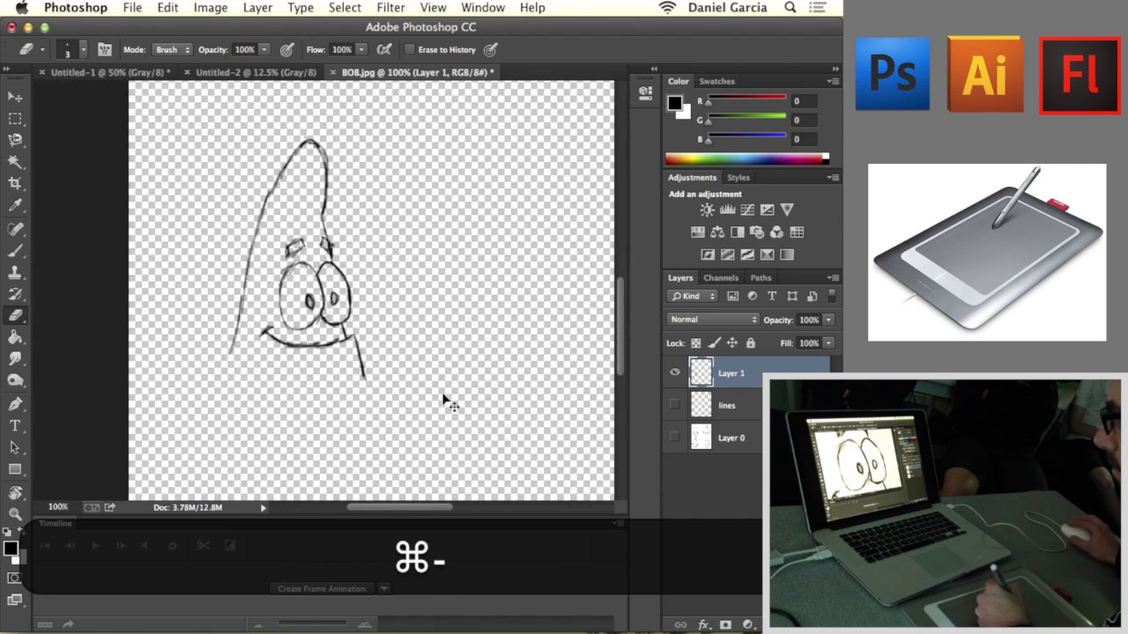
Step: Clean up the sketchy marks along the left eye's upper outer edge with the eraser
{"action": "key", "text": "super+equal"}
{"action": "key", "text": "super+equal"}
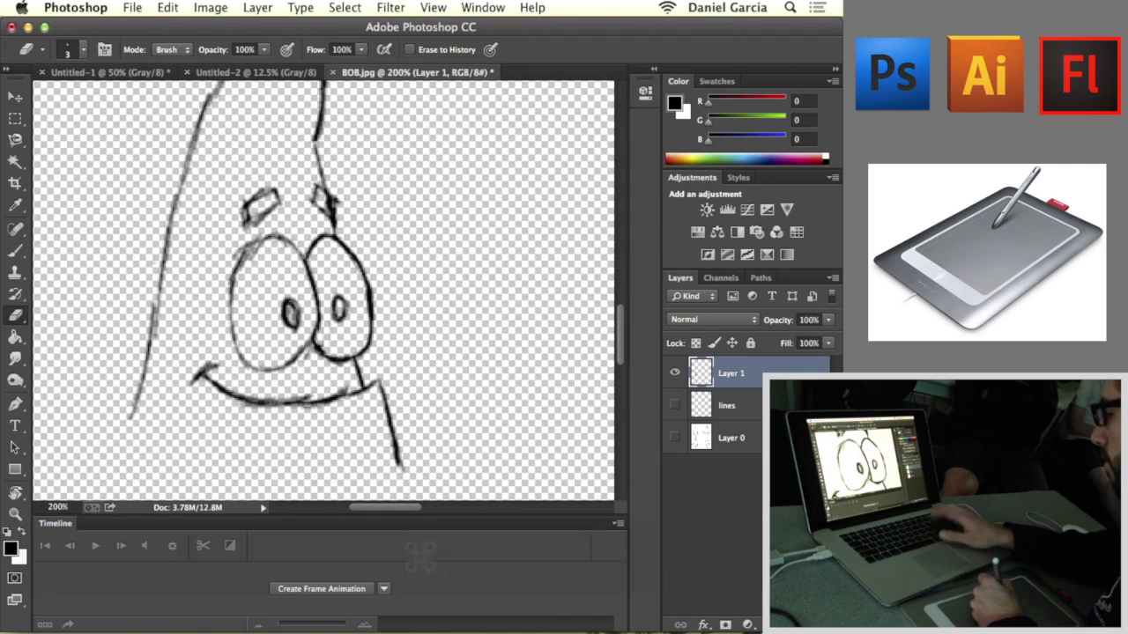
{"action": "mouse_move", "coordinate": [244, 249]}
{"action": "left_mouse_down"}
{"action": "mouse_move", "coordinate": [240, 259]}
{"action": "mouse_move", "coordinate": [239, 244]}
{"action": "left_mouse_up"}
{"action": "left_click", "coordinate": [239, 259]}
{"action": "left_click", "coordinate": [234, 254]}
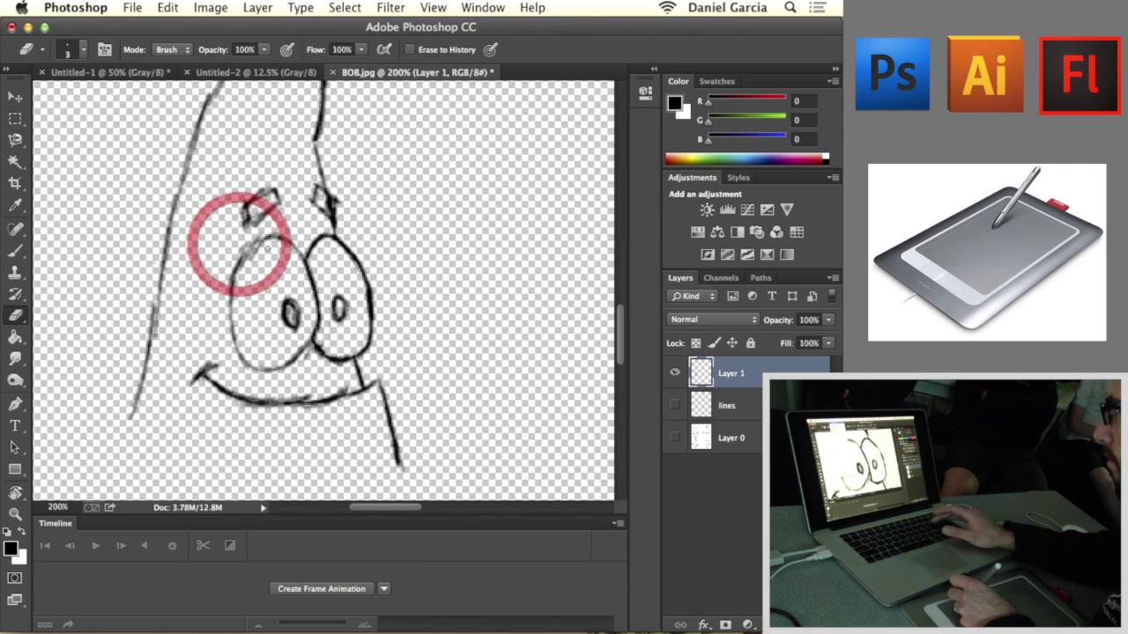
Step: Redraw the left eye's outline across the top and its upper outer curve with the size 2 brush
{"action": "key", "text": "b"}
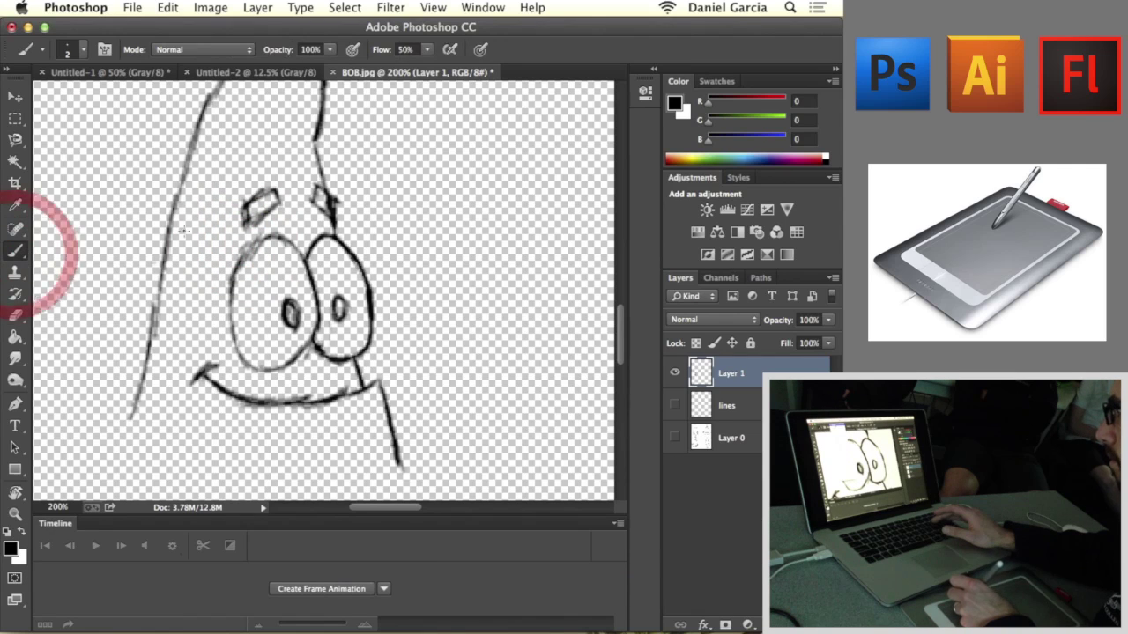
{"action": "key", "text": "super+equal"}
{"action": "key", "text": "super+equal"}
{"action": "key", "text": "super+equal"}
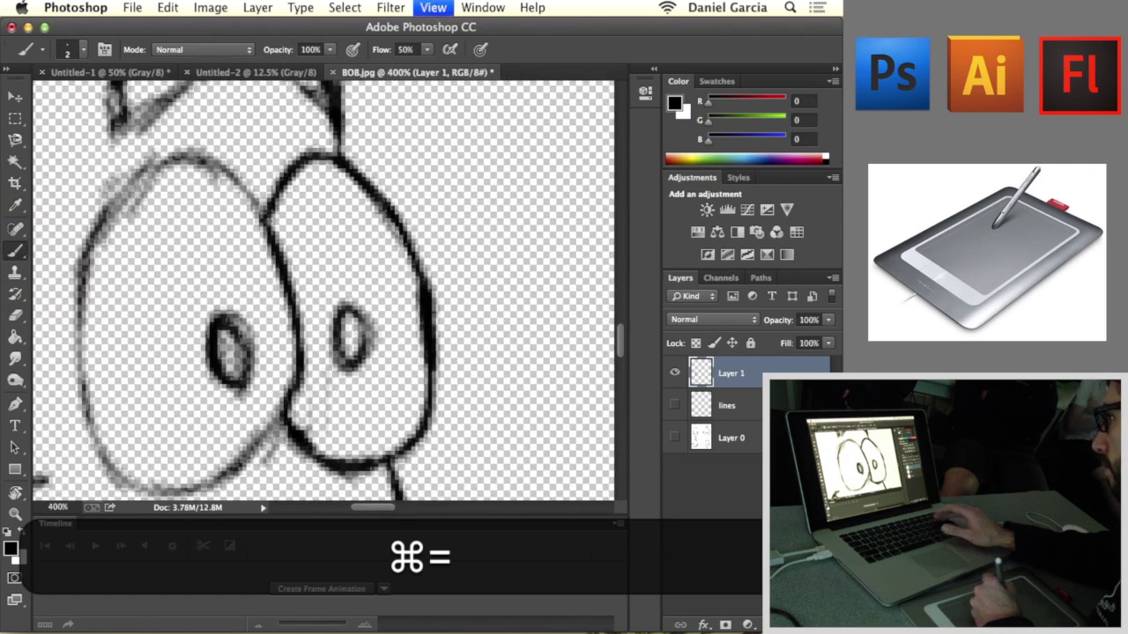
{"action": "left_click_drag", "start_coordinate": [183, 243], "coordinate": [363, 249]}
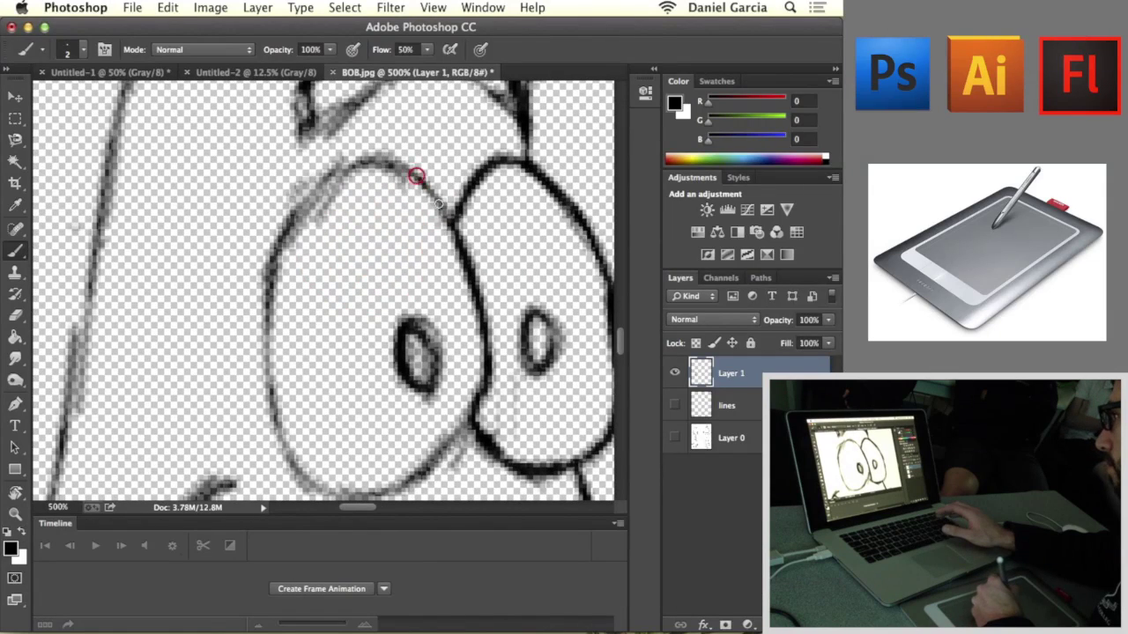
{"action": "mouse_move", "coordinate": [452, 226]}
{"action": "left_mouse_down"}
{"action": "mouse_move", "coordinate": [377, 159]}
{"action": "mouse_move", "coordinate": [331, 183]}
{"action": "mouse_move", "coordinate": [282, 247]}
{"action": "left_mouse_up"}
{"action": "left_click_drag", "start_coordinate": [351, 167], "coordinate": [295, 222]}
Step: Darken the left eye's outline down the outer side and along the bottom curve up to the right eye
{"action": "left_click_drag", "start_coordinate": [335, 301], "coordinate": [265, 109]}
{"action": "left_click_drag", "start_coordinate": [237, 136], "coordinate": [269, 224]}
{"action": "left_click_drag", "start_coordinate": [243, 169], "coordinate": [230, 284]}
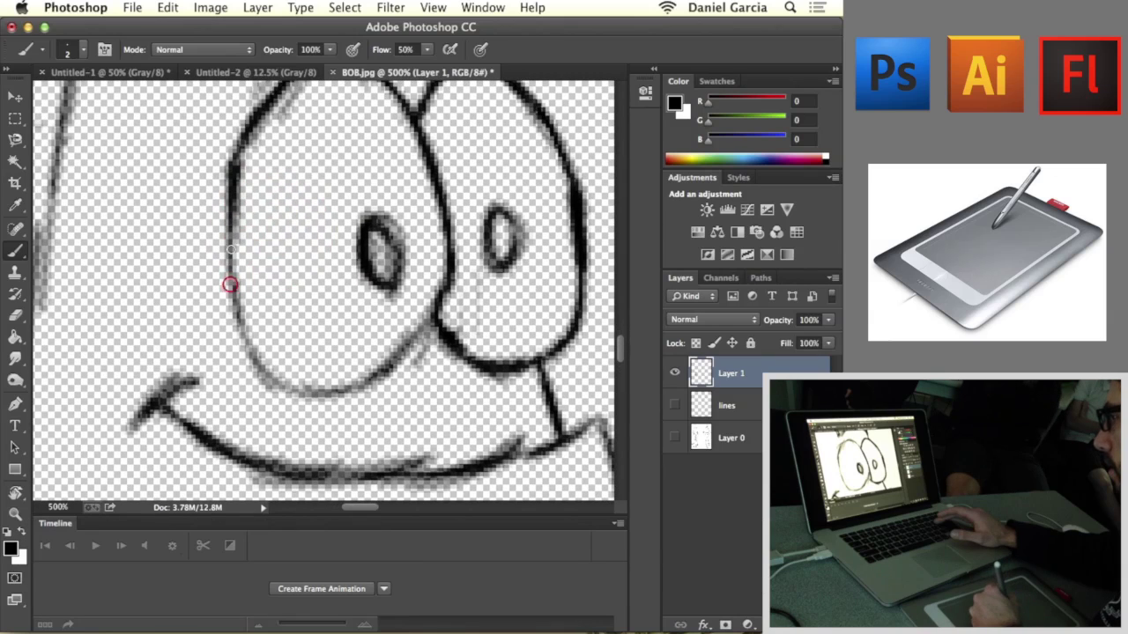
{"action": "left_click_drag", "start_coordinate": [270, 367], "coordinate": [307, 384]}
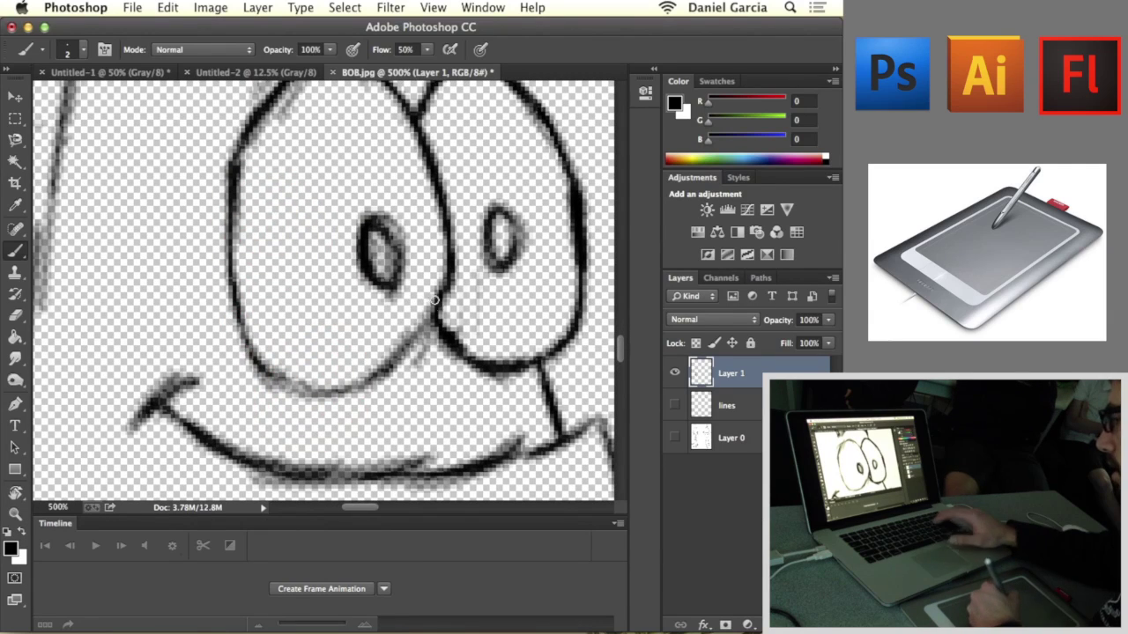
{"action": "mouse_move", "coordinate": [442, 278]}
{"action": "left_mouse_down"}
{"action": "mouse_move", "coordinate": [425, 327]}
{"action": "mouse_move", "coordinate": [366, 382]}
{"action": "mouse_move", "coordinate": [290, 387]}
{"action": "mouse_move", "coordinate": [328, 385]}
{"action": "left_mouse_up"}
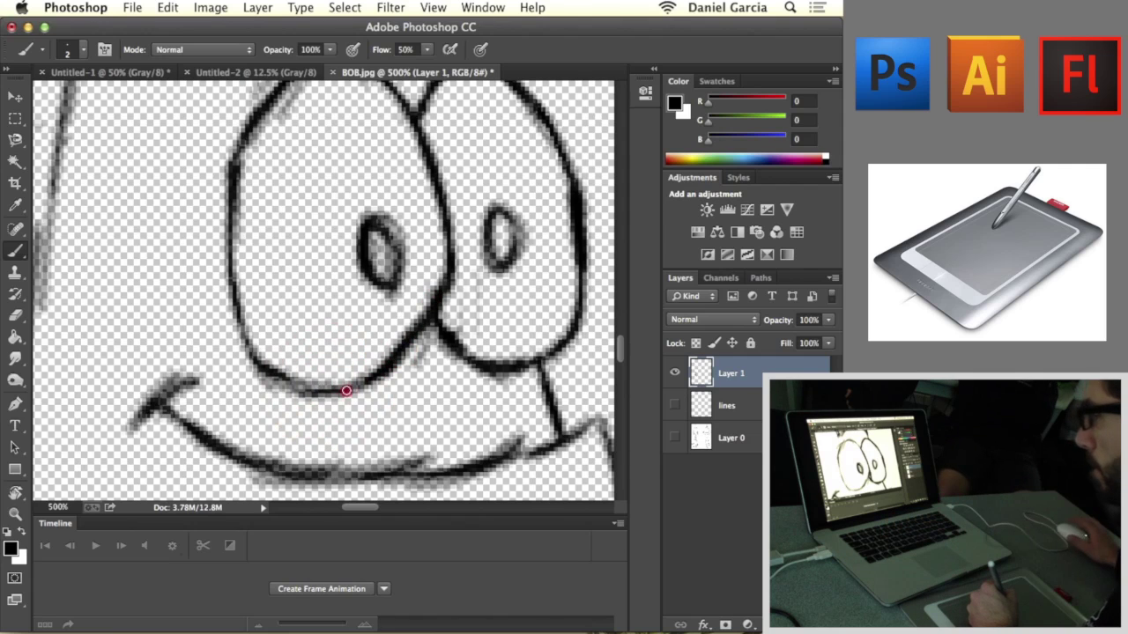
{"action": "left_click_drag", "start_coordinate": [244, 144], "coordinate": [237, 230]}
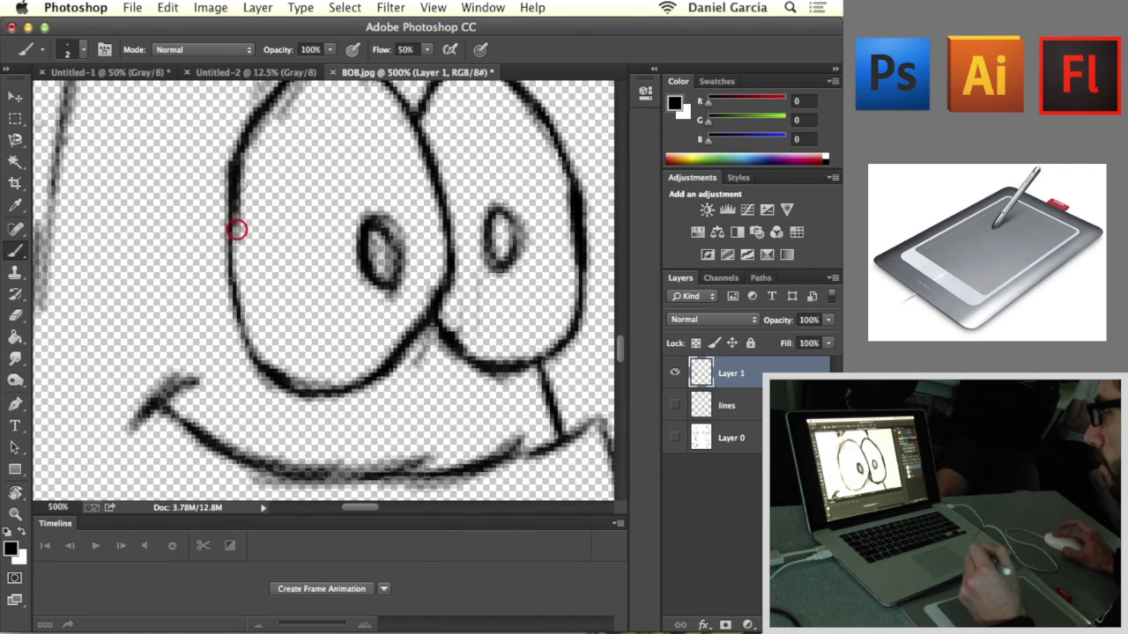
Step: Thicken the left eye's outline along its outer side, bottom and inner side with a size 5 brush
{"action": "key", "text": "]"}
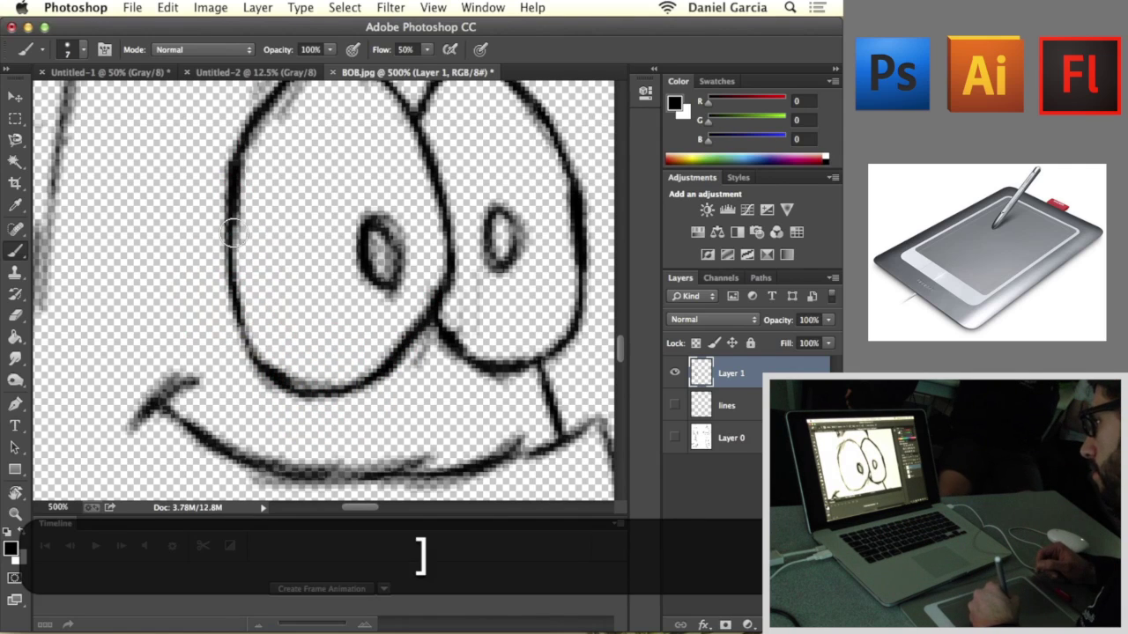
{"action": "mouse_move", "coordinate": [229, 246]}
{"action": "left_mouse_down"}
{"action": "mouse_move", "coordinate": [241, 335]}
{"action": "mouse_move", "coordinate": [280, 388]}
{"action": "left_mouse_up"}
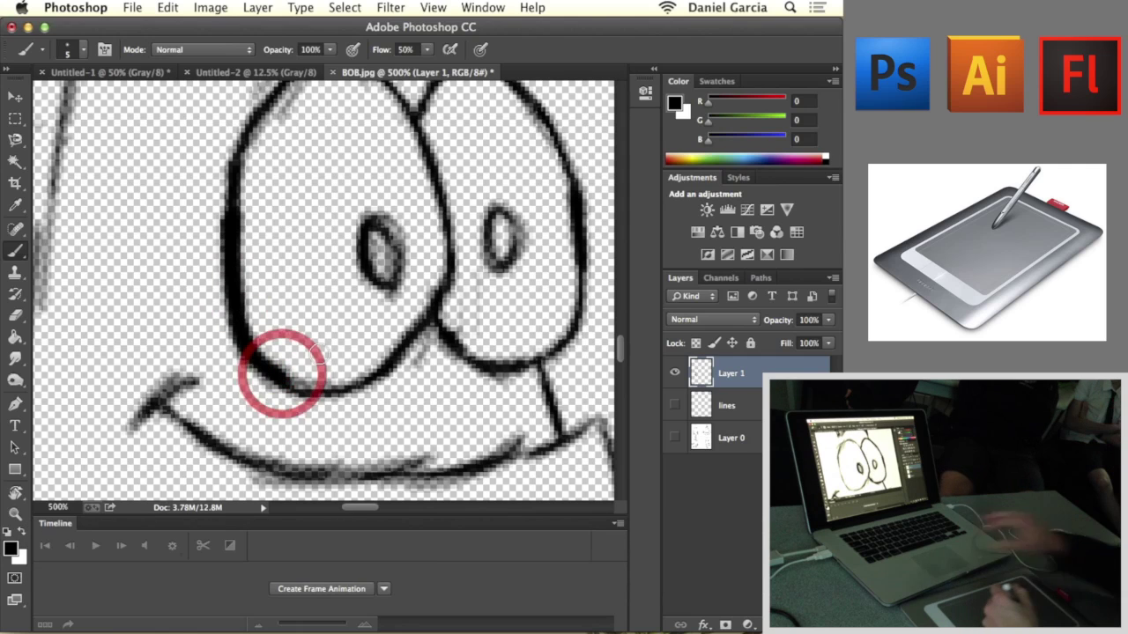
{"action": "mouse_move", "coordinate": [417, 332]}
{"action": "left_mouse_down"}
{"action": "mouse_move", "coordinate": [396, 360]}
{"action": "mouse_move", "coordinate": [329, 395]}
{"action": "mouse_move", "coordinate": [284, 379]}
{"action": "mouse_move", "coordinate": [315, 394]}
{"action": "left_mouse_up"}
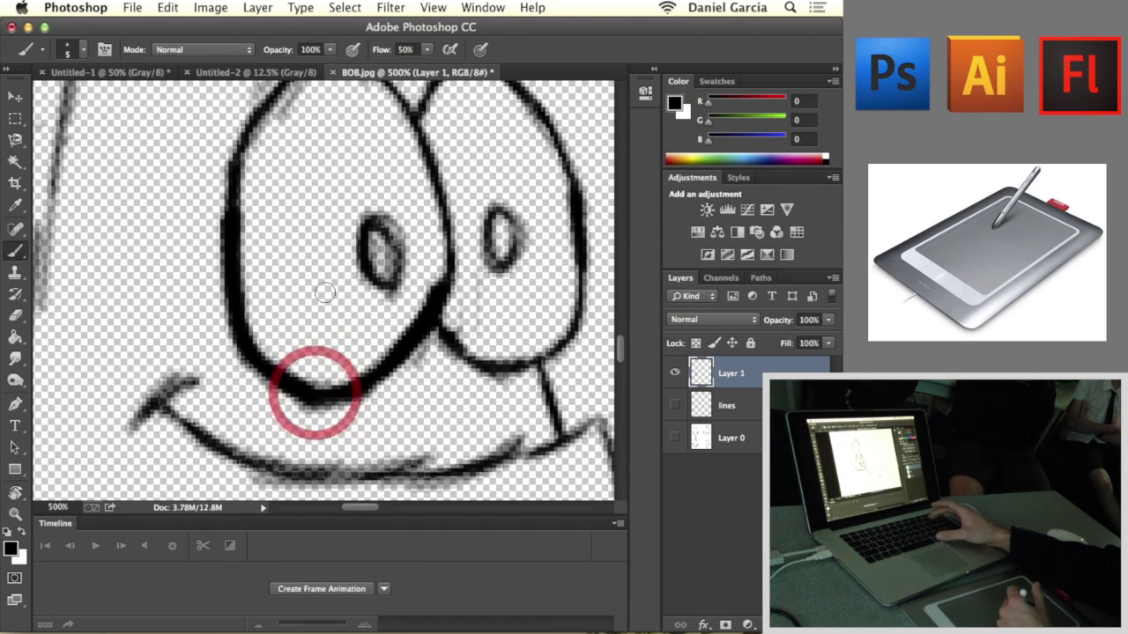
{"action": "key", "text": "space"}
{"action": "mouse_move", "coordinate": [325, 268]}
{"action": "left_mouse_down"}
{"action": "mouse_move", "coordinate": [325, 350]}
{"action": "mouse_move", "coordinate": [329, 147]}
{"action": "left_mouse_up"}
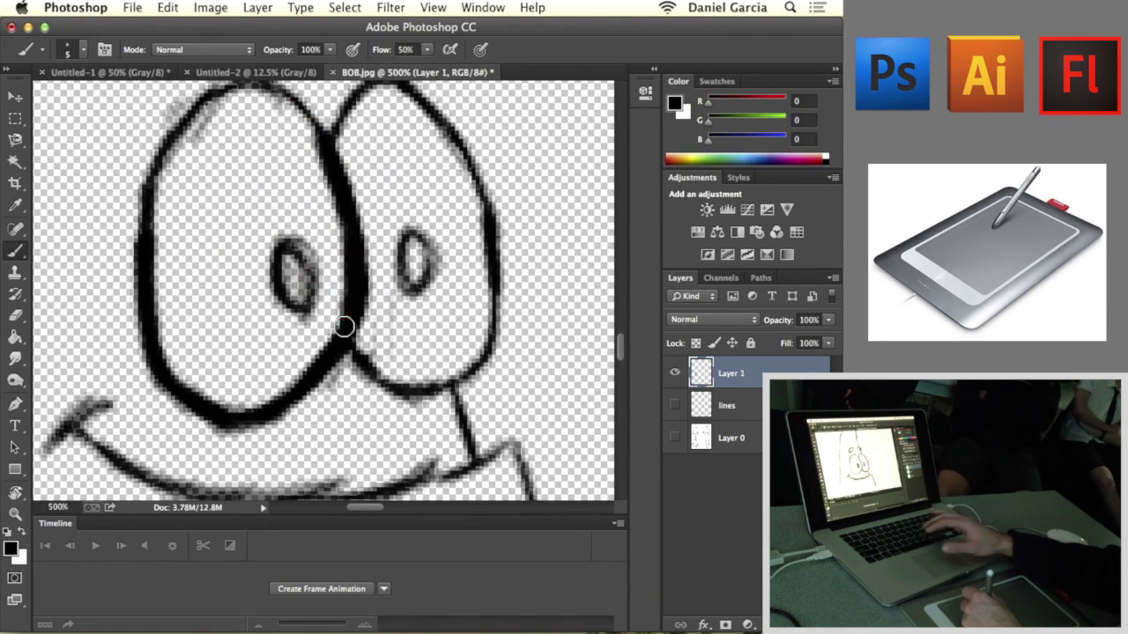
Step: Trim the inner edge of the left eye's thickened outline with the size 3 eraser
{"action": "key", "text": "e"}
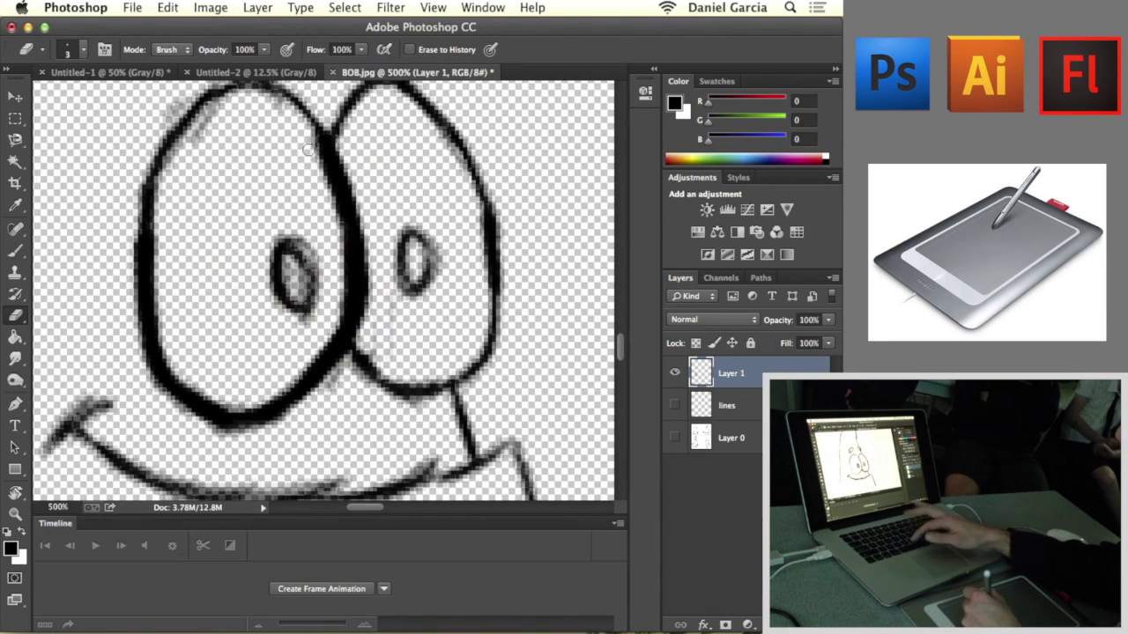
{"action": "left_click", "coordinate": [332, 310]}
{"action": "left_click", "coordinate": [290, 129]}
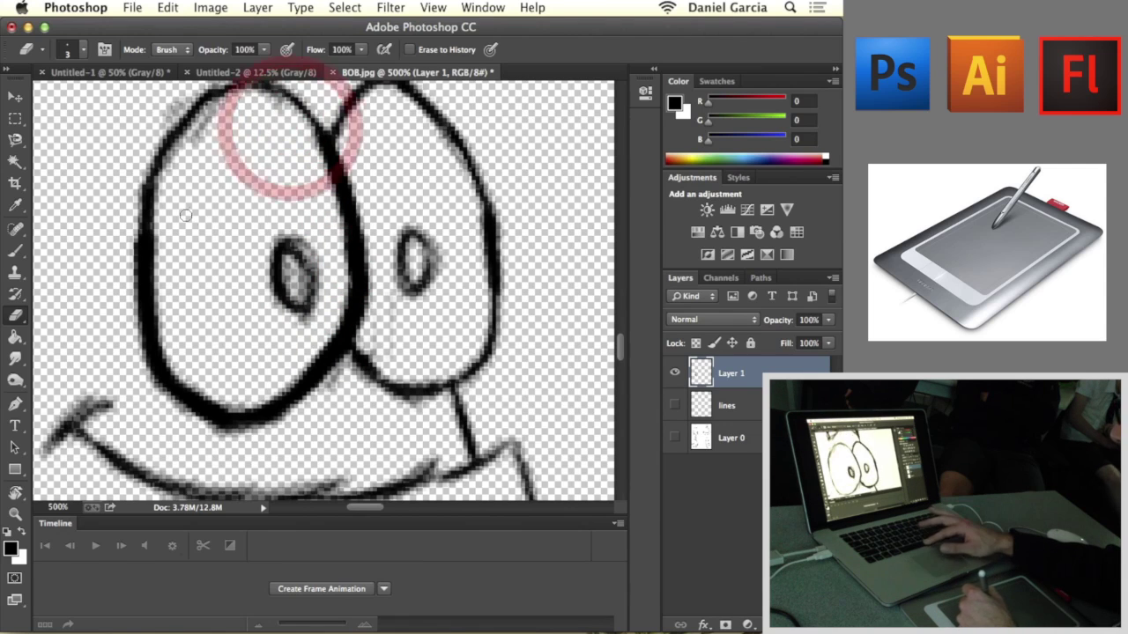
{"action": "left_click_drag", "start_coordinate": [170, 278], "coordinate": [164, 293]}
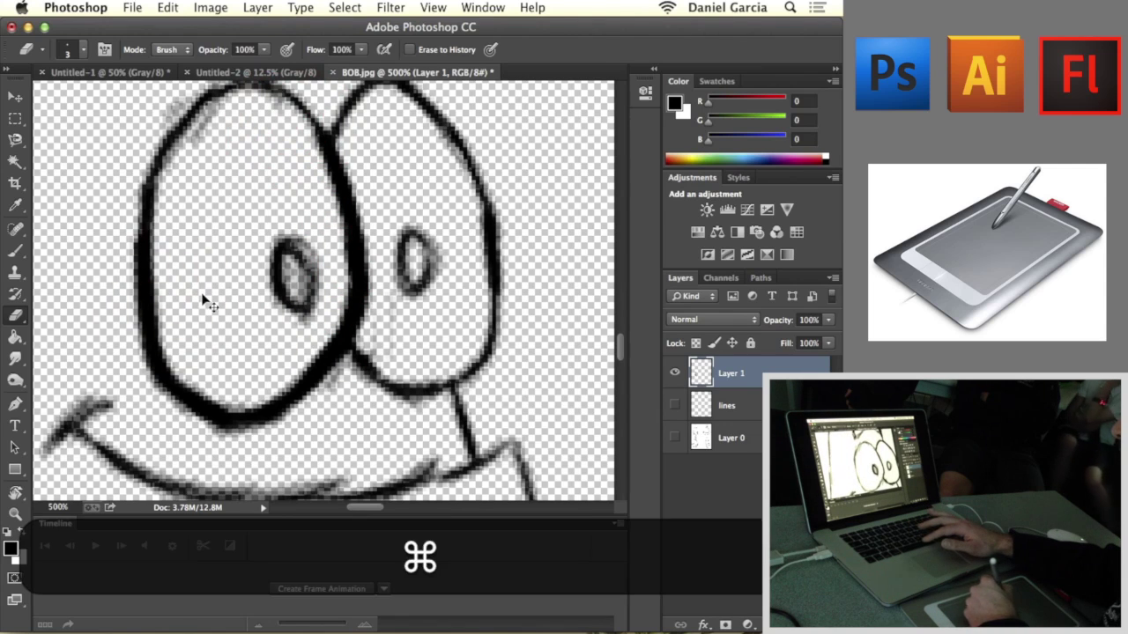
Step: Review the whole drawing at 100% zoom, hiding Layer 1 and showing it again
{"action": "key", "text": "super+minus"}
{"action": "key", "text": "super+minus"}
{"action": "key", "text": "super+minus"}
{"action": "key", "text": "super+minus"}
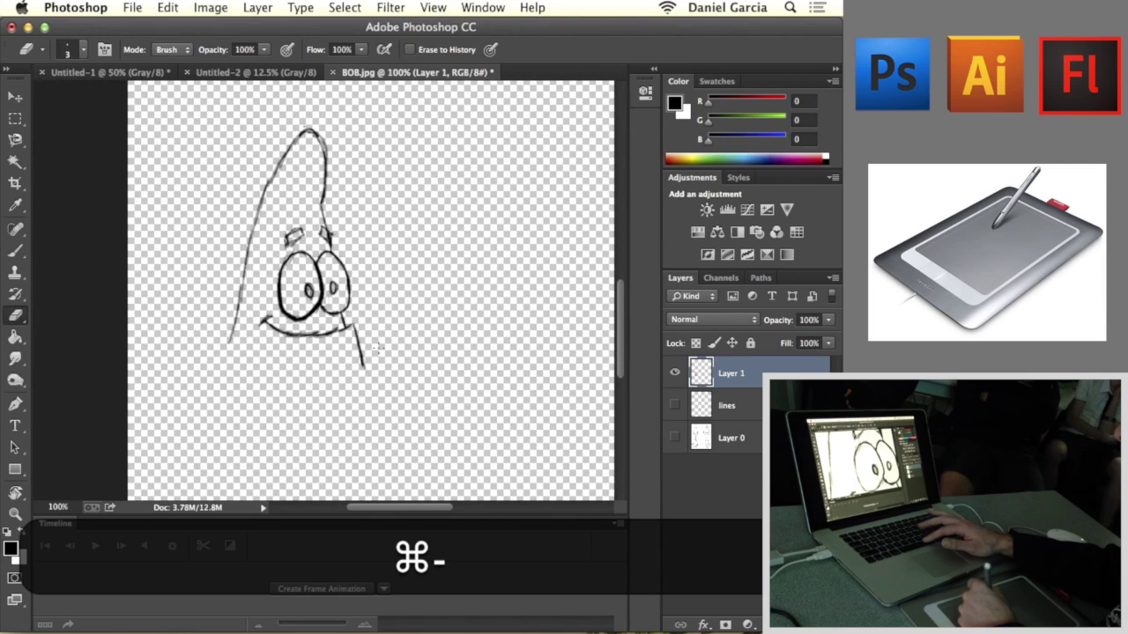
{"action": "left_click", "coordinate": [675, 373]}
{"action": "left_click", "coordinate": [674, 373]}
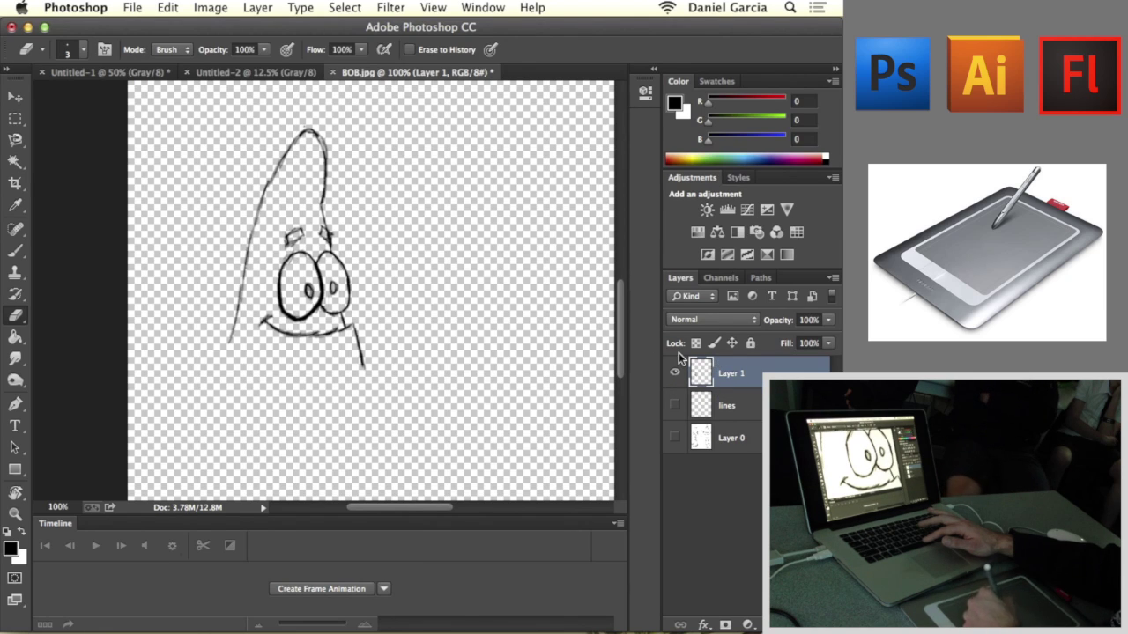
Step: Add a new layer above Layer 1, and make Layer 1 the active layer again
{"action": "key", "text": "super+equal"}
{"action": "key", "text": "super+equal"}
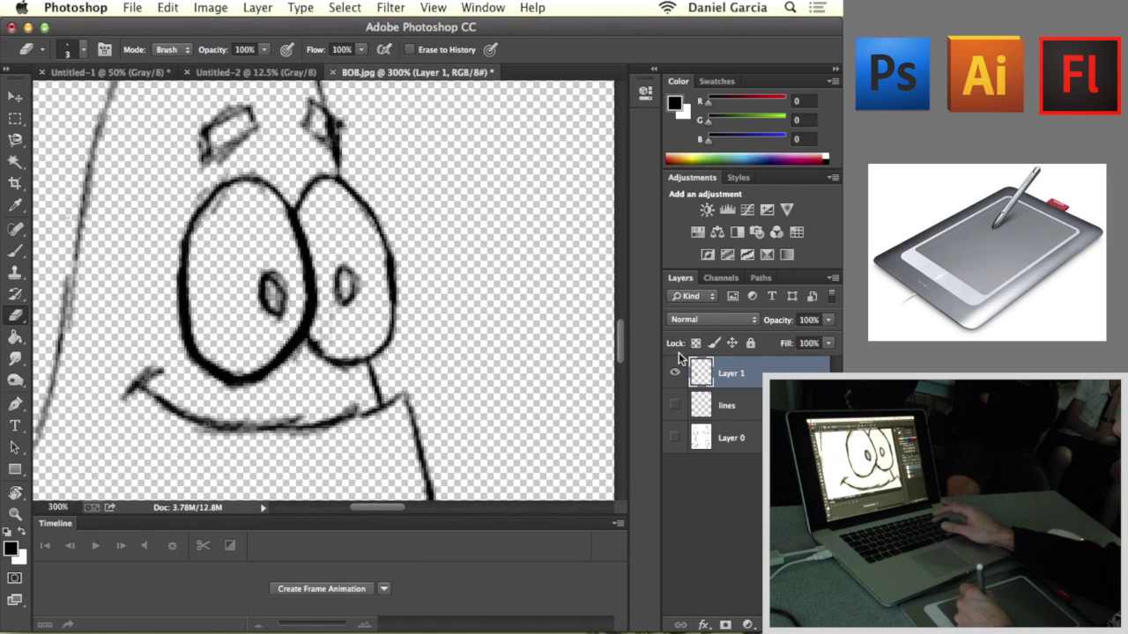
{"action": "key", "text": "super+alt+shift+n"}
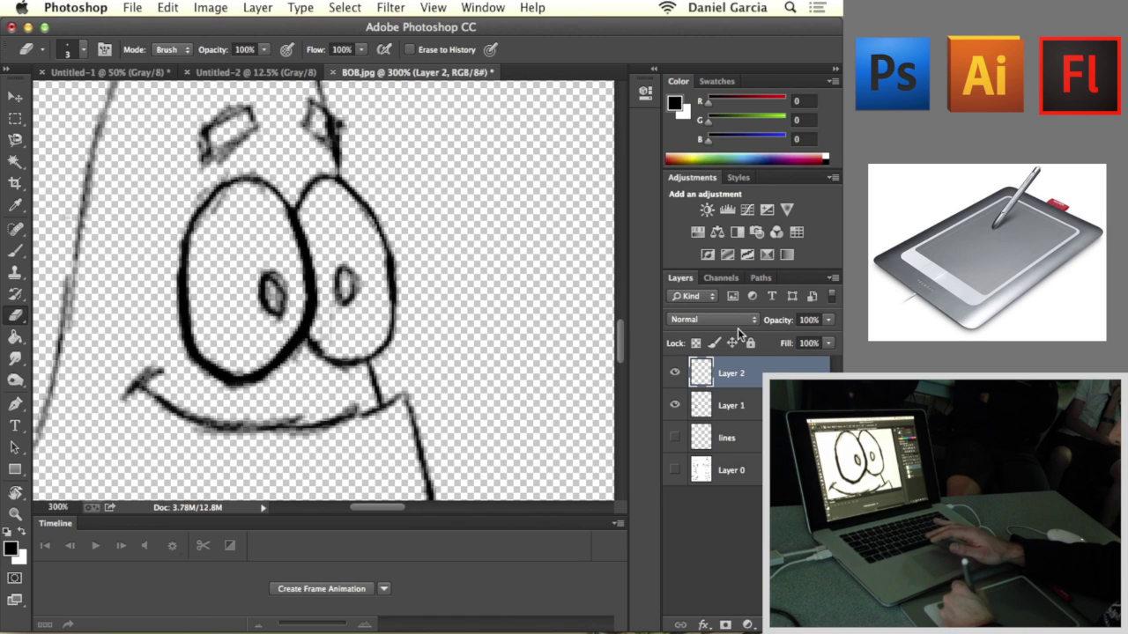
{"action": "left_click", "coordinate": [732, 405]}
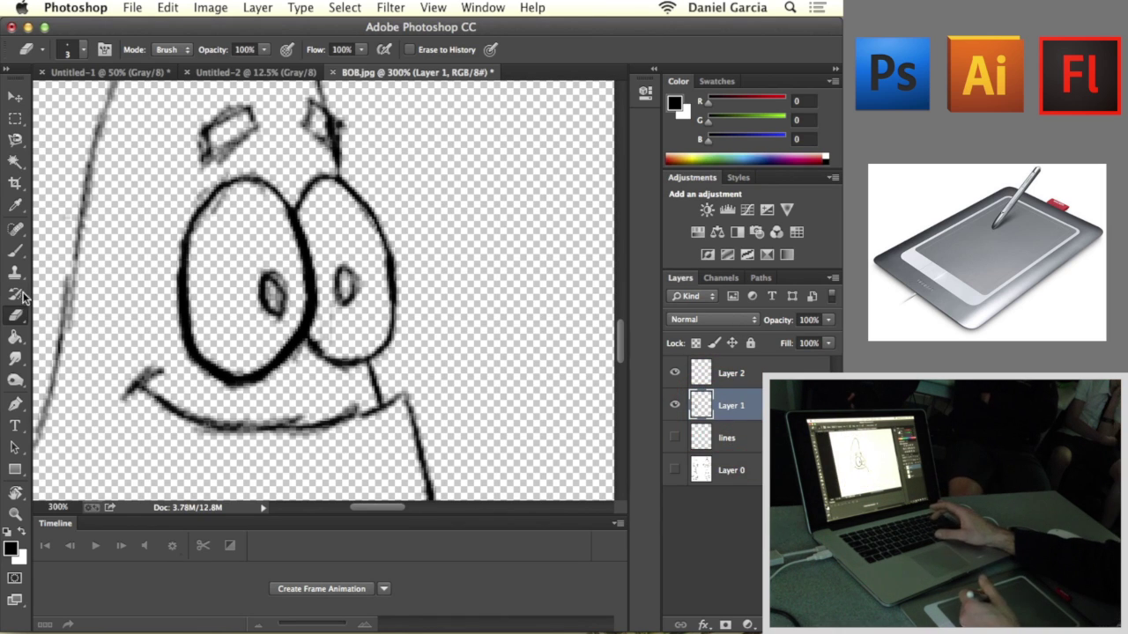
Step: Set the foreground color to a light purple with RGB values 255, 149, 254
{"action": "left_click", "coordinate": [10, 551]}
{"action": "left_click_drag", "start_coordinate": [416, 202], "coordinate": [432, 176]}
{"action": "left_click_drag", "start_coordinate": [354, 154], "coordinate": [290, 121]}
{"action": "left_click", "coordinate": [552, 131]}
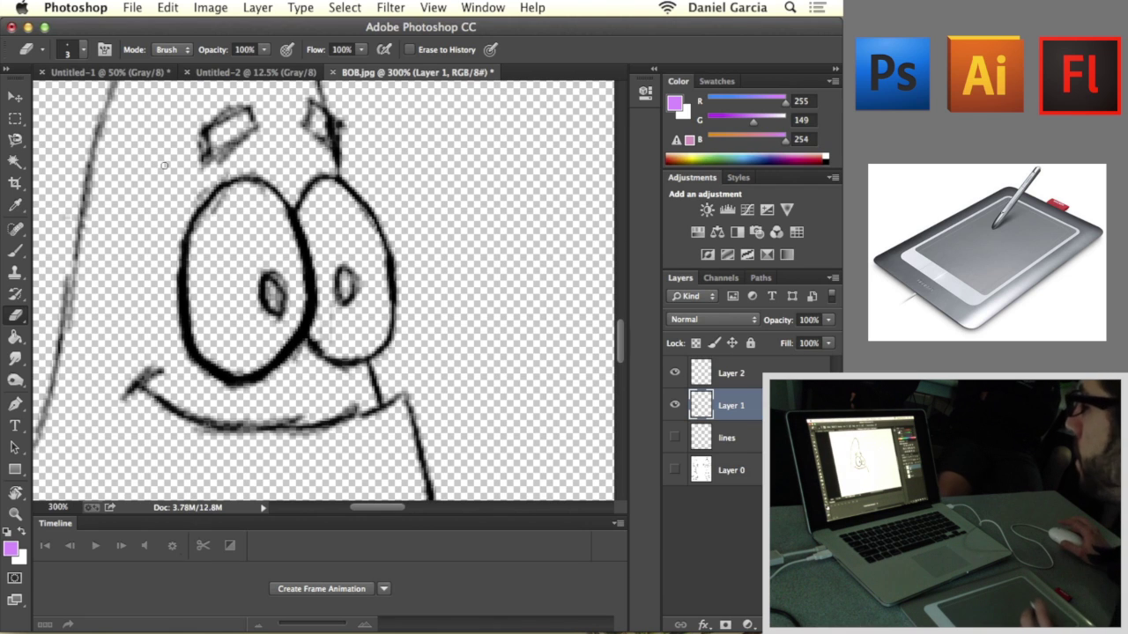
Step: Increase the eraser size to 8
{"action": "key", "text": "bracketright"}
{"action": "key", "text": "bracketright"}
{"action": "key", "text": "bracketright"}
{"action": "key", "text": "bracketright"}
{"action": "key", "text": "bracketright"}
{"action": "left_click", "coordinate": [156, 198]}
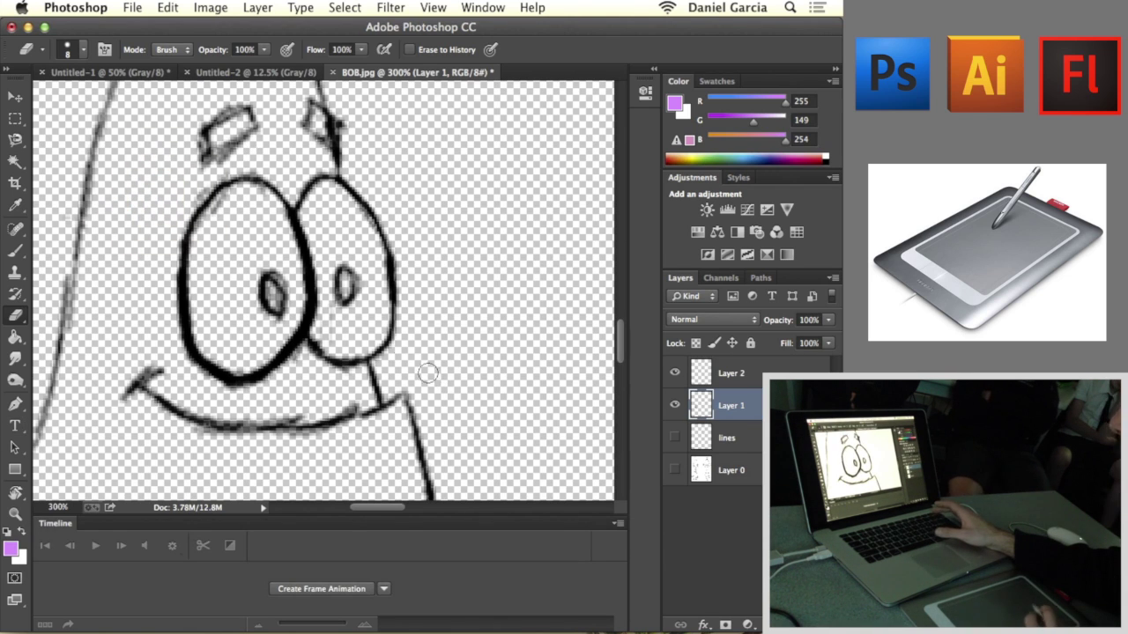
Step: Try erasing across the left eye's inner outline and pupil on Layer 1, and undo the erasure
{"action": "left_click_drag", "start_coordinate": [322, 257], "coordinate": [239, 259]}
{"action": "key", "text": "super+z"}
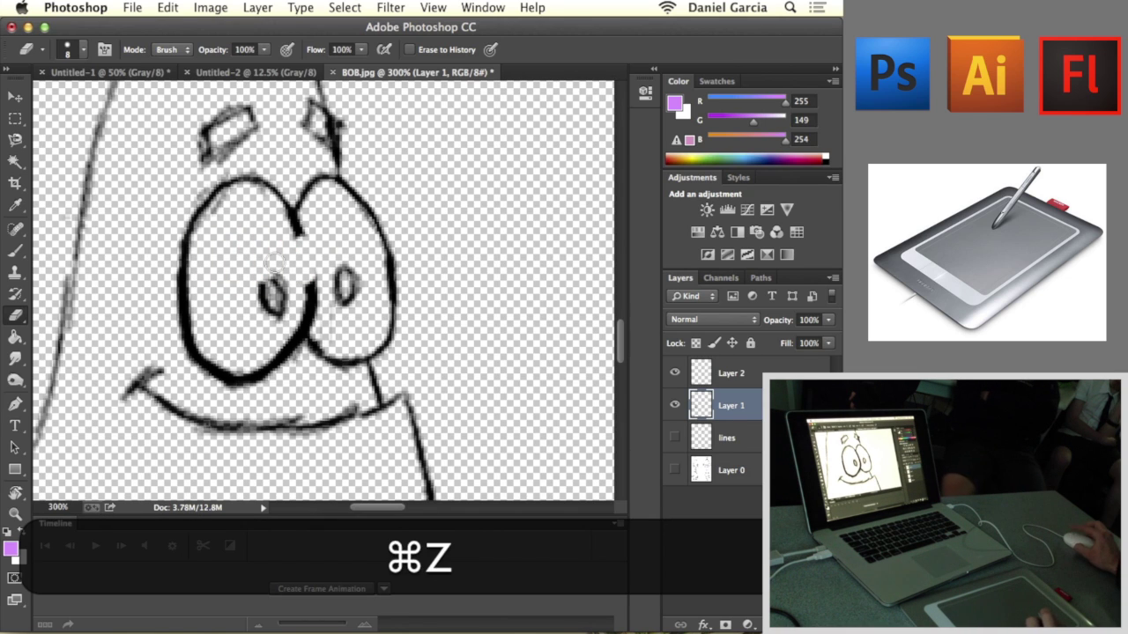
{"action": "key", "text": "alt+super+z"}
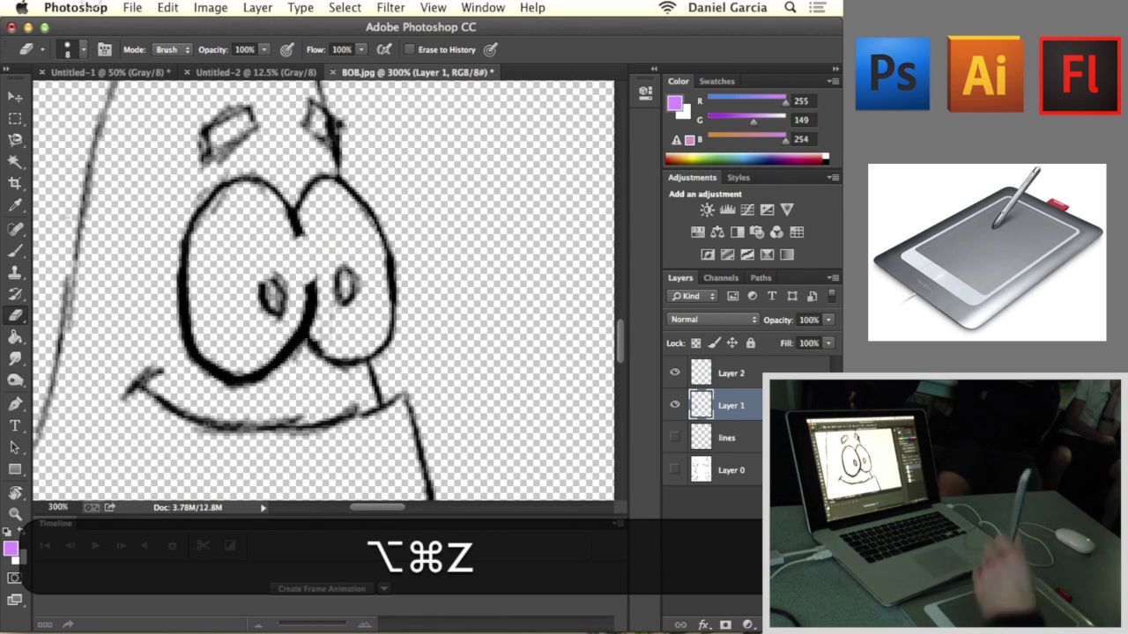
{"action": "left_click", "coordinate": [169, 8]}
{"action": "left_click", "coordinate": [187, 24]}
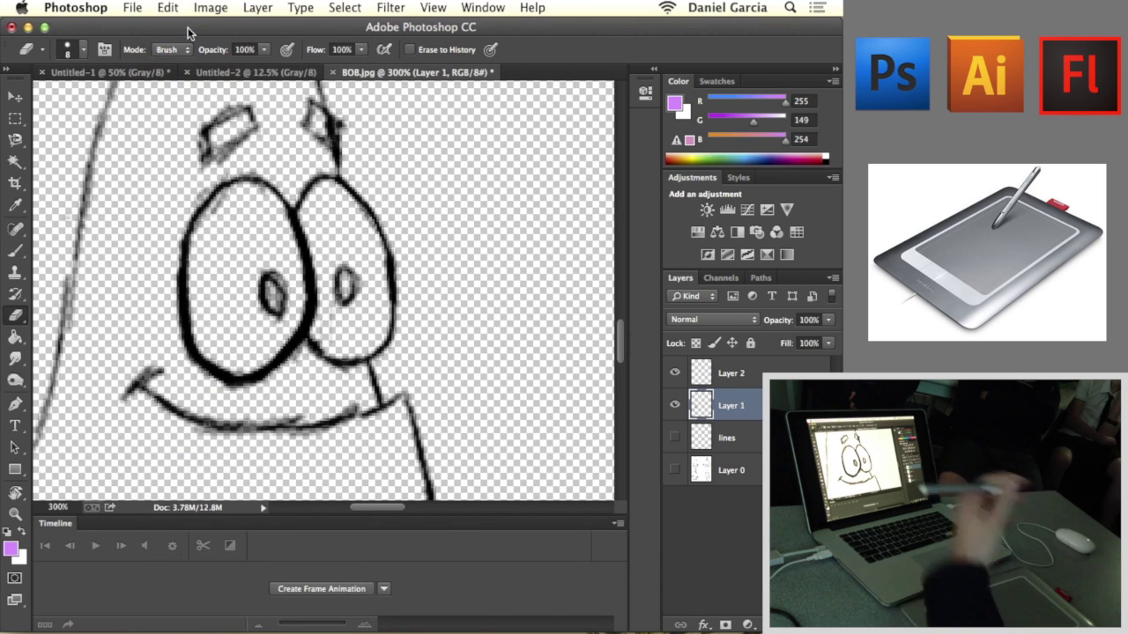
Step: Paint light purple scribbles across both eyes on Layer 1 with the size 5 brush
{"action": "left_click", "coordinate": [19, 250]}
{"action": "left_click_drag", "start_coordinate": [226, 269], "coordinate": [170, 297]}
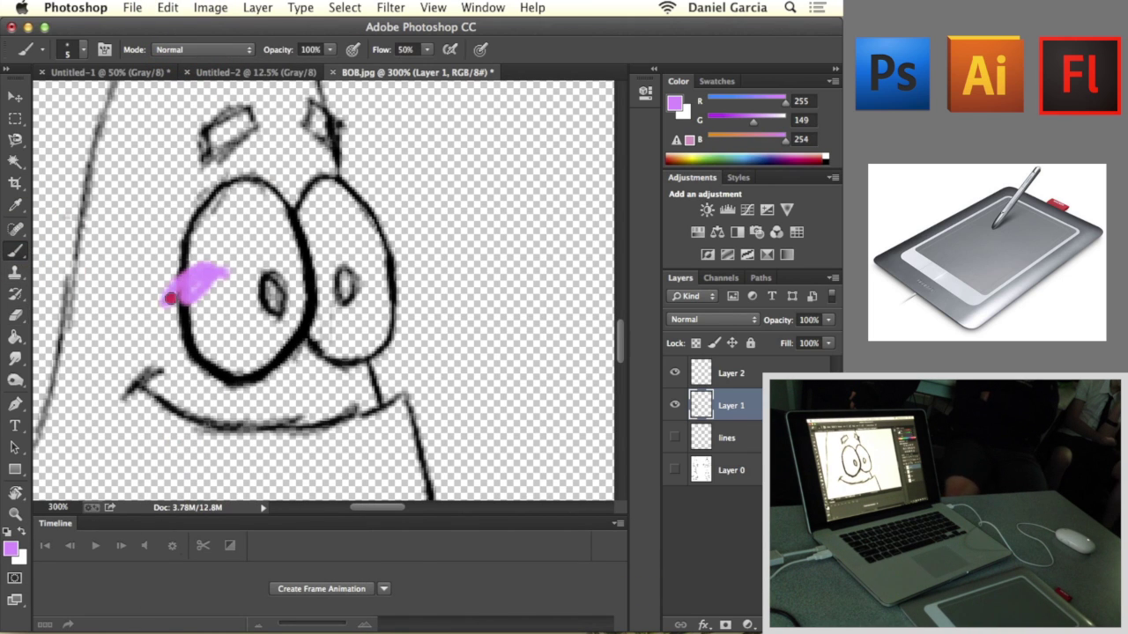
{"action": "mouse_move", "coordinate": [334, 302]}
{"action": "left_mouse_down"}
{"action": "mouse_move", "coordinate": [318, 326]}
{"action": "mouse_move", "coordinate": [272, 345]}
{"action": "left_mouse_up"}
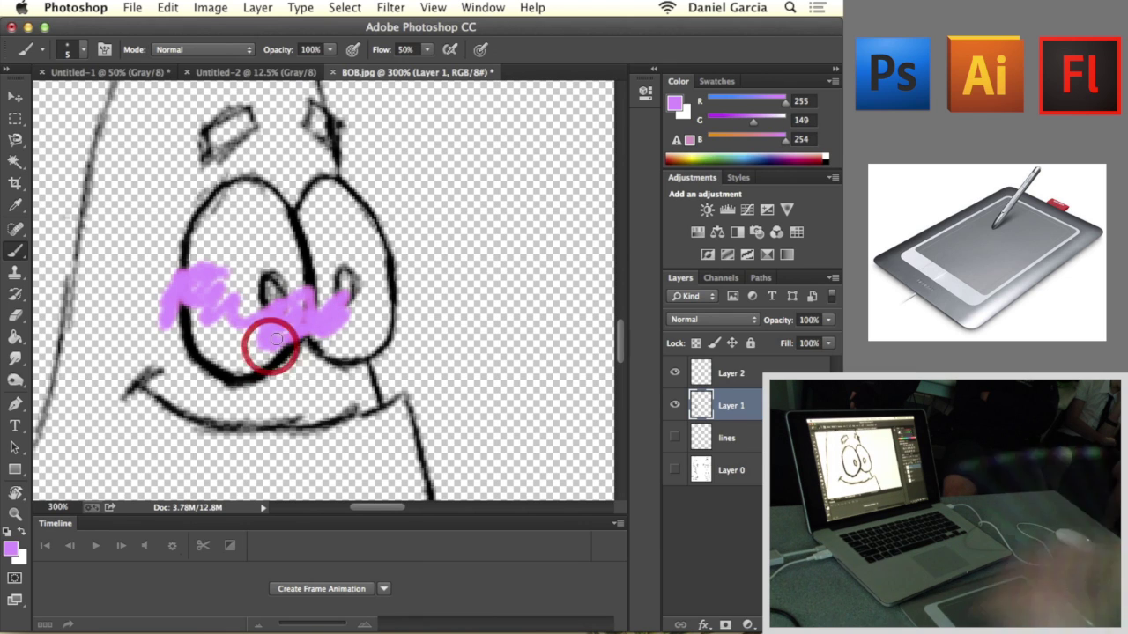
Step: Try erasing the light purple scribbles across both eyes on Layer 1, and undo both the erasure and the scribbles
{"action": "key", "text": "e"}
{"action": "mouse_move", "coordinate": [218, 269]}
{"action": "left_mouse_down"}
{"action": "mouse_move", "coordinate": [214, 230]}
{"action": "mouse_move", "coordinate": [199, 294]}
{"action": "mouse_move", "coordinate": [186, 267]}
{"action": "mouse_move", "coordinate": [219, 295]}
{"action": "mouse_move", "coordinate": [322, 321]}
{"action": "mouse_move", "coordinate": [299, 315]}
{"action": "left_mouse_up"}
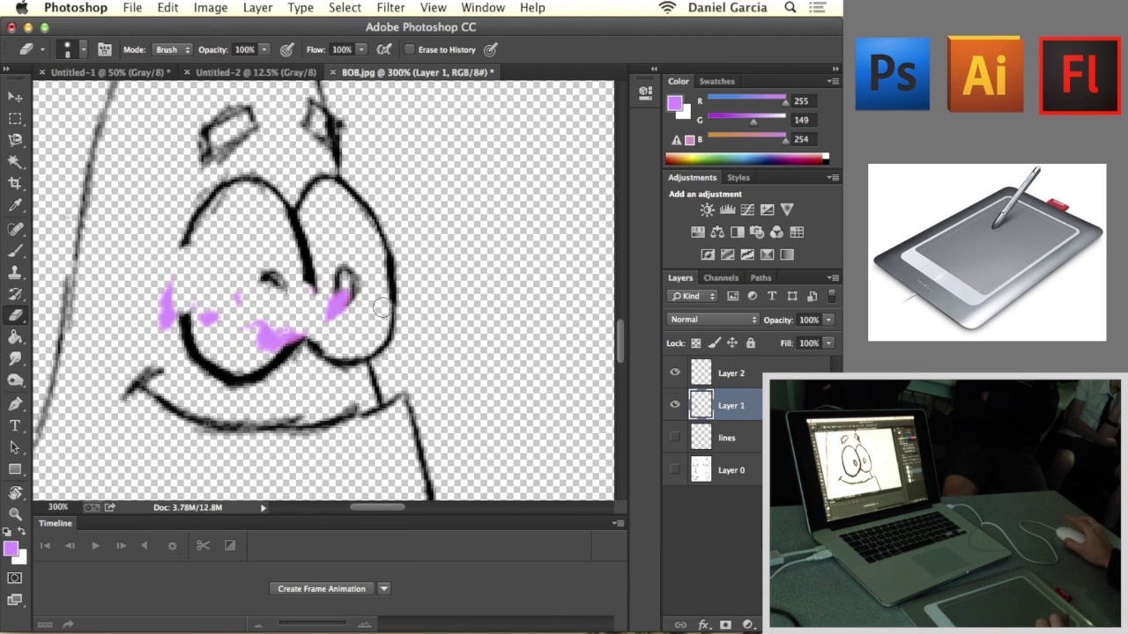
{"action": "key", "text": "super+z"}
{"action": "key", "text": "super"}
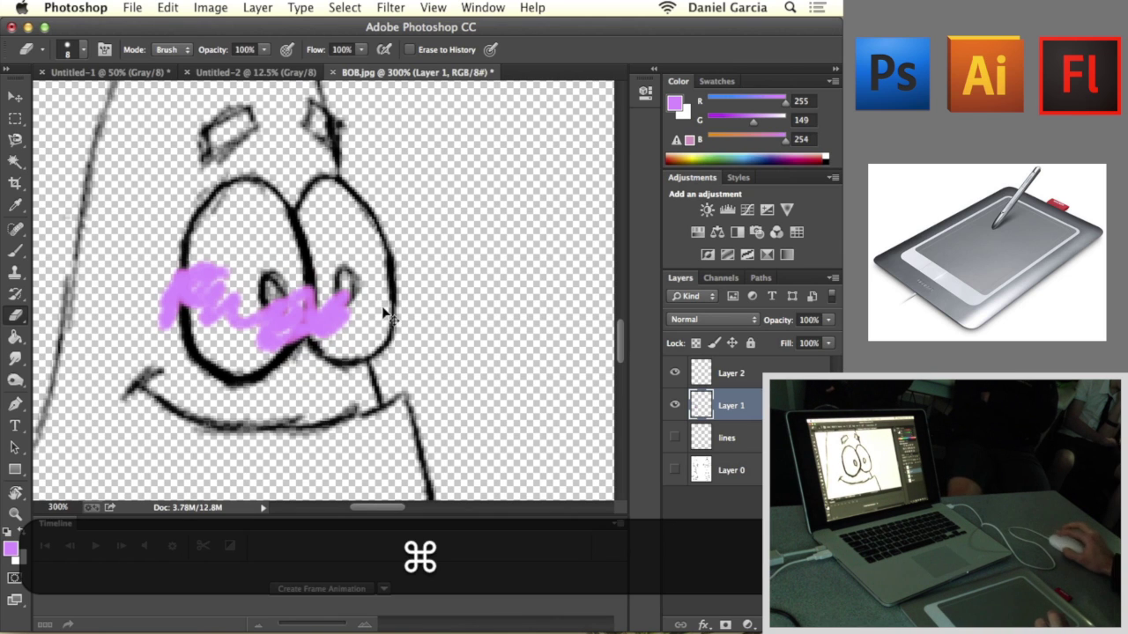
{"action": "left_click", "coordinate": [167, 7]}
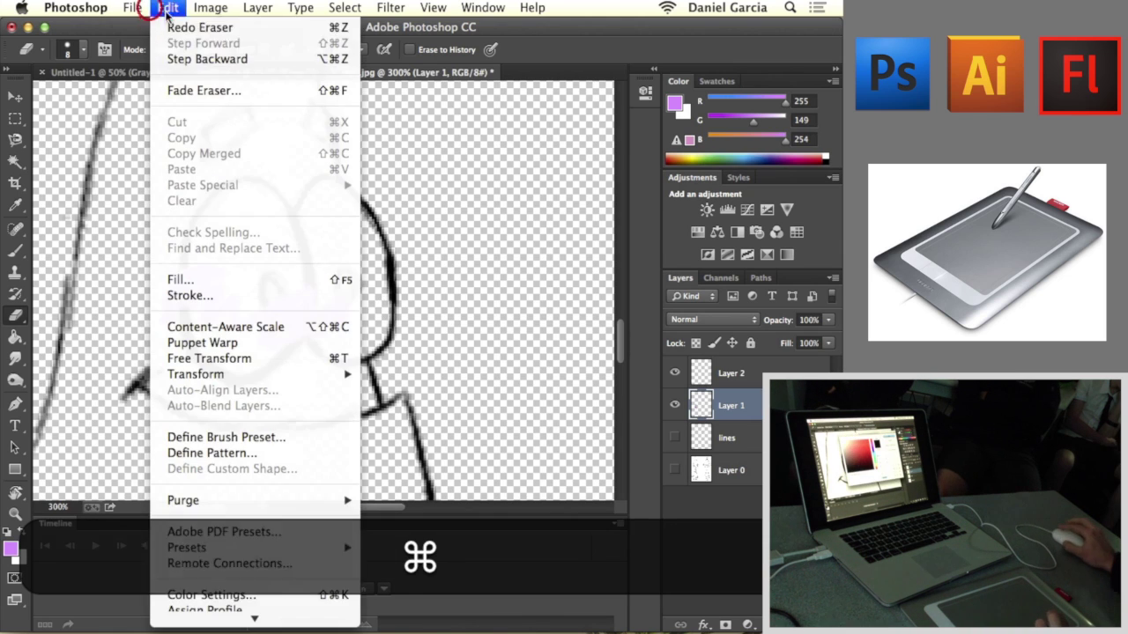
{"action": "left_click", "coordinate": [172, 60]}
Step: Make Layer 2 the active layer and dismiss the Software Update notice on the desktop
{"action": "left_click", "coordinate": [742, 372]}
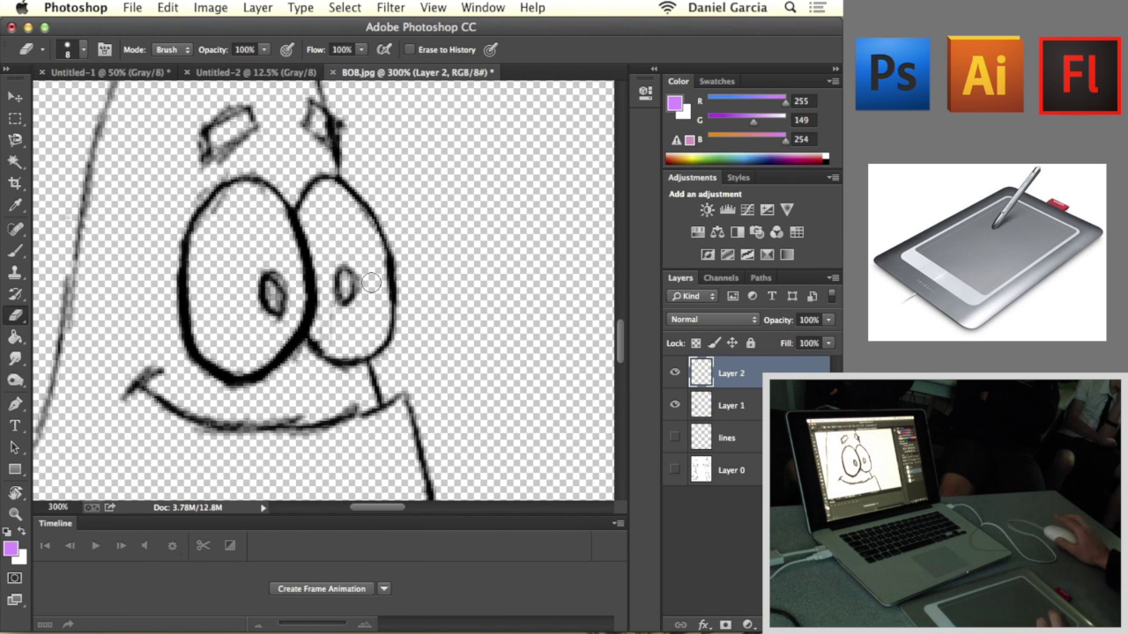
{"action": "left_click", "coordinate": [281, 145]}
{"action": "left_click", "coordinate": [284, 151]}
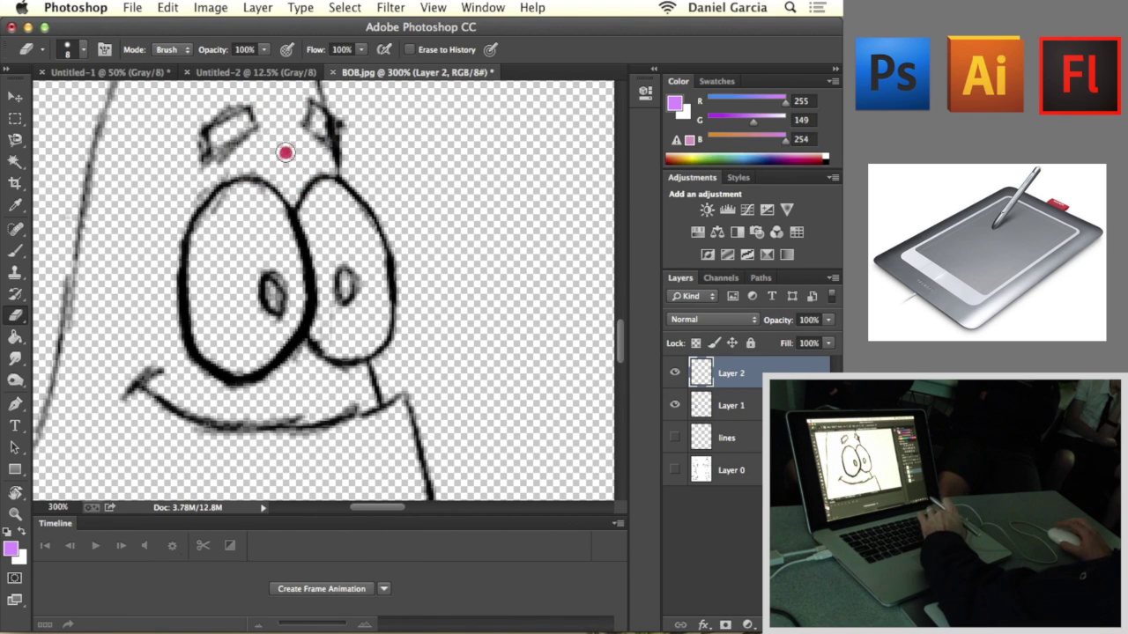
{"action": "key", "text": "F11"}
{"action": "left_click", "coordinate": [181, 51]}
{"action": "key", "text": "F11"}
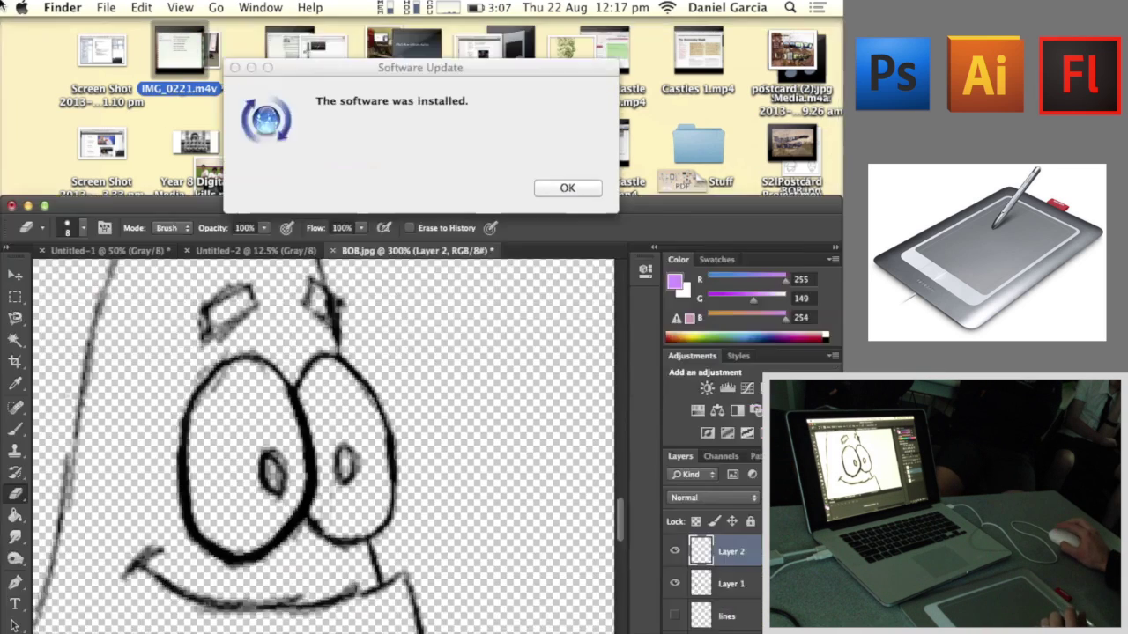
{"action": "left_click", "coordinate": [568, 265]}
Step: Paint the area between the eyebrows and the tops of the eyes light purple on Layer 2 with the size 5 brush
{"action": "left_click", "coordinate": [297, 150]}
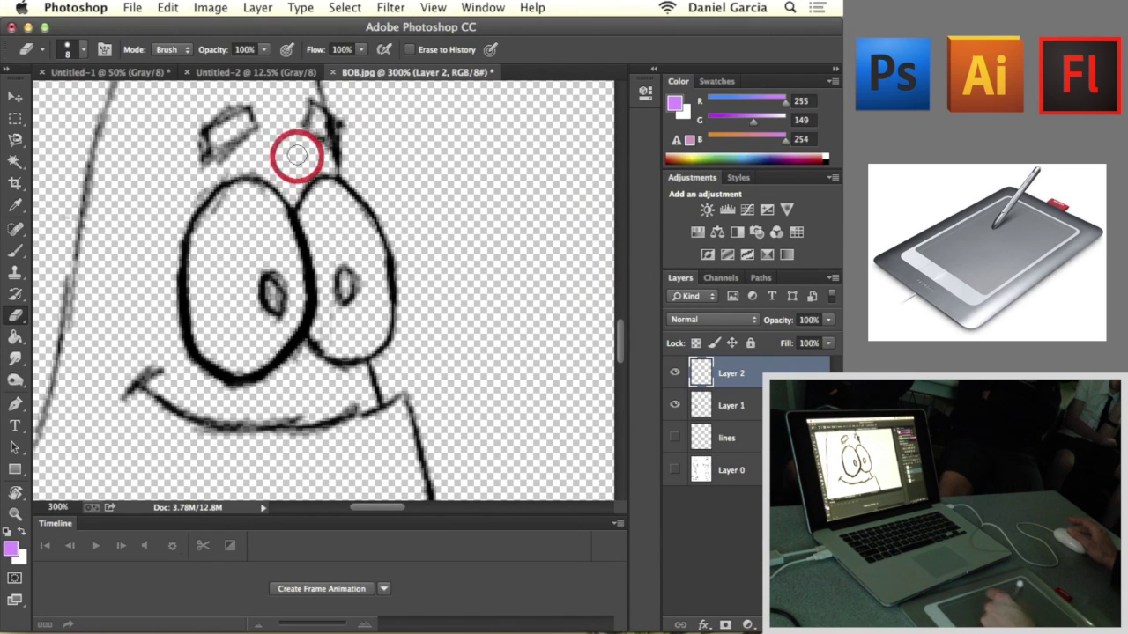
{"action": "key", "text": "b"}
{"action": "mouse_move", "coordinate": [280, 140]}
{"action": "left_mouse_down"}
{"action": "mouse_move", "coordinate": [291, 181]}
{"action": "mouse_move", "coordinate": [302, 180]}
{"action": "mouse_move", "coordinate": [297, 195]}
{"action": "mouse_move", "coordinate": [276, 179]}
{"action": "mouse_move", "coordinate": [288, 195]}
{"action": "mouse_move", "coordinate": [323, 164]}
{"action": "mouse_move", "coordinate": [290, 148]}
{"action": "mouse_move", "coordinate": [274, 170]}
{"action": "mouse_move", "coordinate": [245, 167]}
{"action": "mouse_move", "coordinate": [262, 165]}
{"action": "mouse_move", "coordinate": [207, 187]}
{"action": "mouse_move", "coordinate": [245, 151]}
{"action": "mouse_move", "coordinate": [243, 139]}
{"action": "mouse_move", "coordinate": [261, 138]}
{"action": "mouse_move", "coordinate": [217, 171]}
{"action": "mouse_move", "coordinate": [270, 132]}
{"action": "mouse_move", "coordinate": [299, 140]}
{"action": "left_mouse_up"}
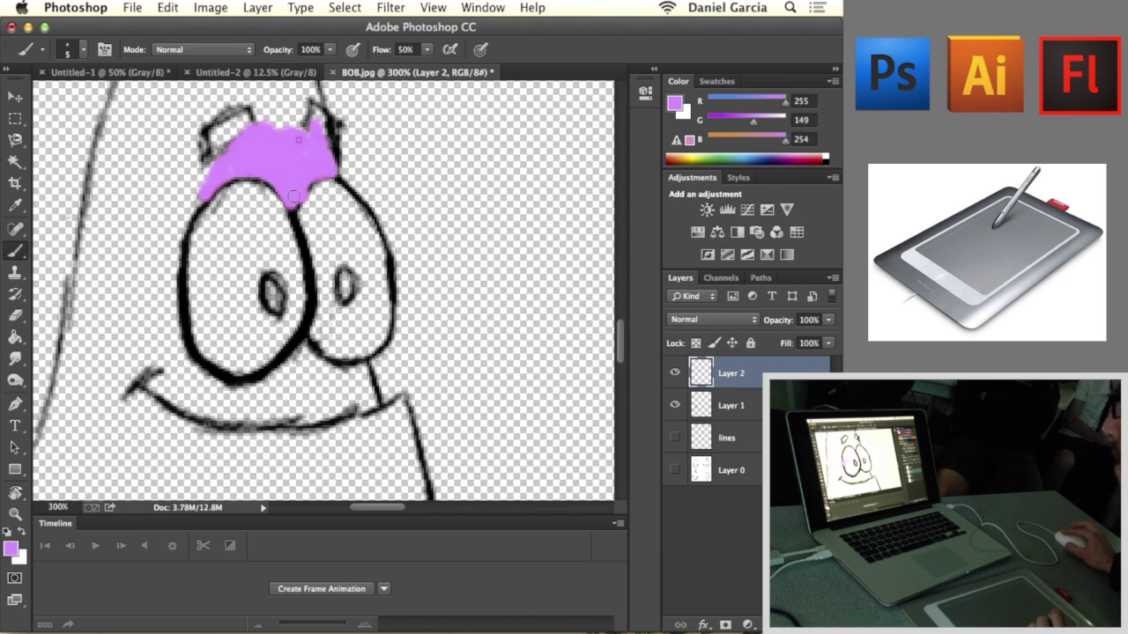
Step: Move Layer 1 above Layer 2 and undo the stray purple stroke beside the left eye
{"action": "left_click_drag", "start_coordinate": [742, 405], "coordinate": [743, 355]}
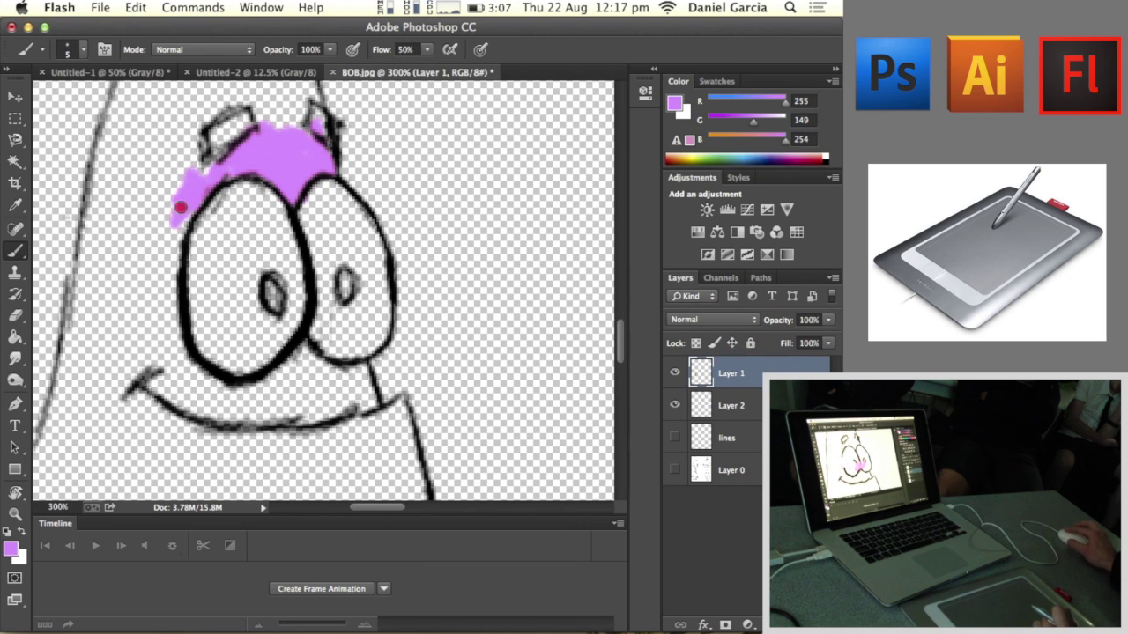
{"action": "key", "text": "super+z"}
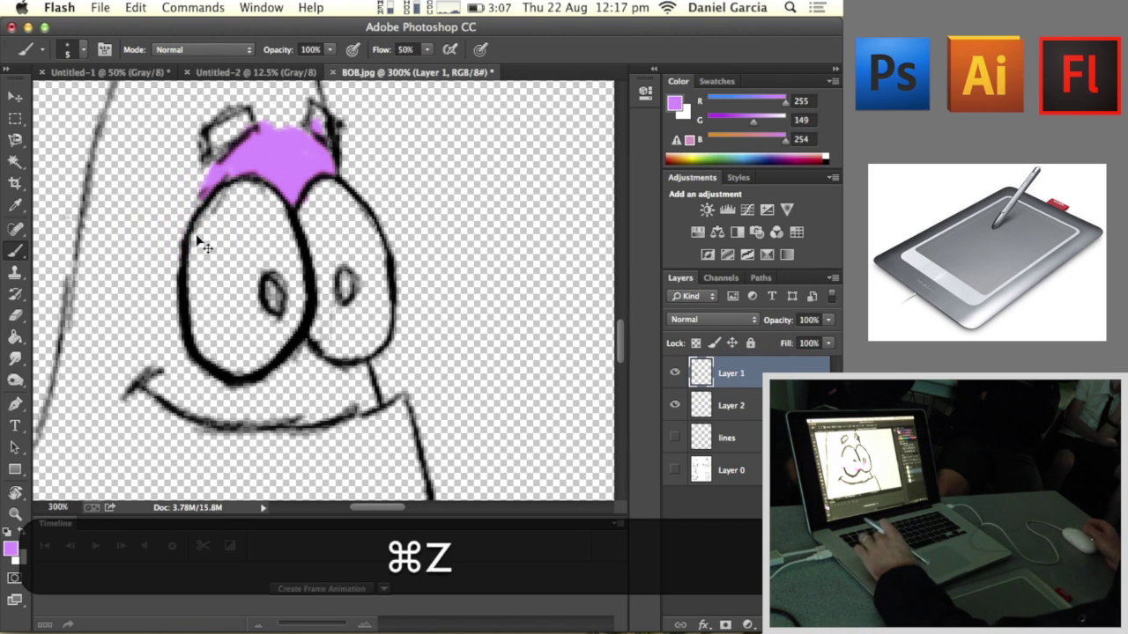
Step: Paint light purple on Layer 2 around the outside of the left eye and beneath both eyes
{"action": "left_click", "coordinate": [758, 401]}
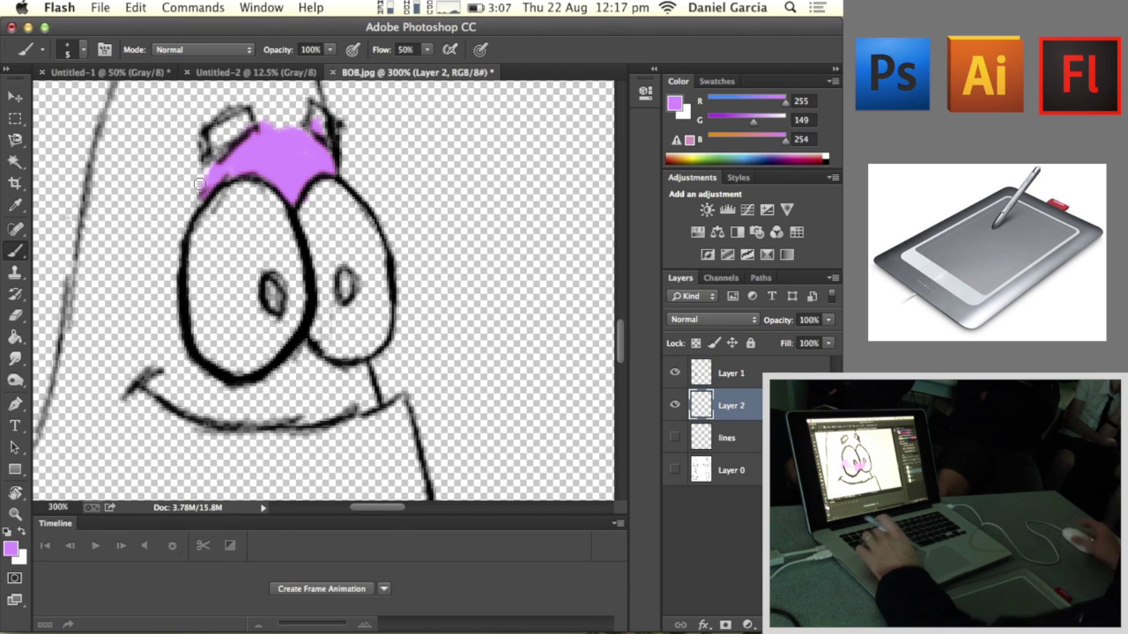
{"action": "left_click_drag", "start_coordinate": [164, 218], "coordinate": [200, 176]}
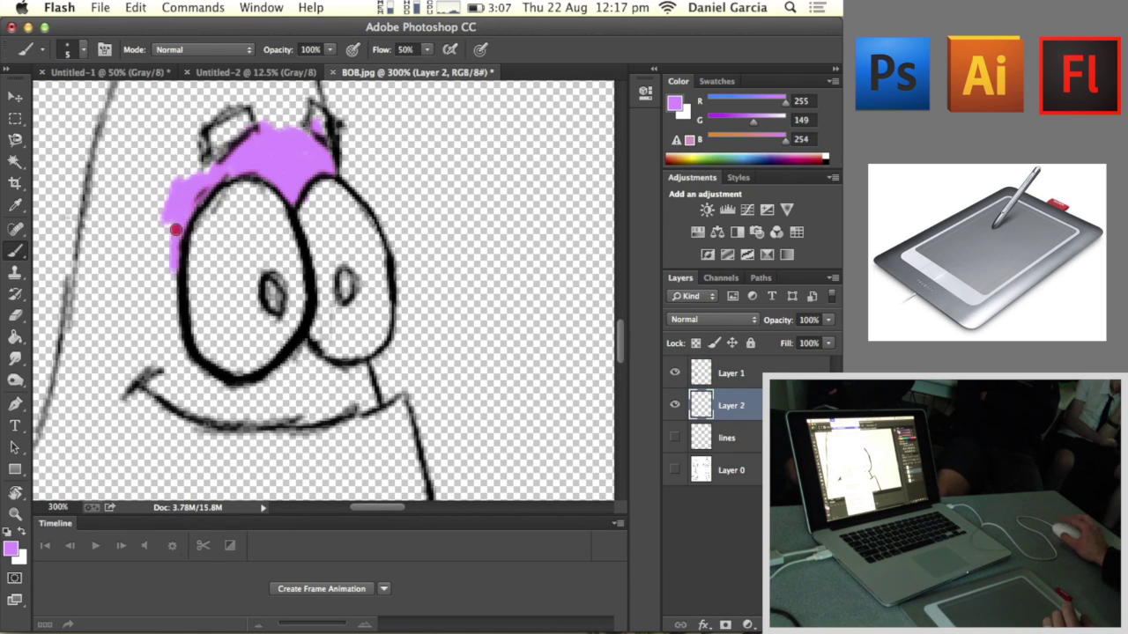
{"action": "mouse_move", "coordinate": [175, 230]}
{"action": "left_mouse_down"}
{"action": "mouse_move", "coordinate": [167, 297]}
{"action": "mouse_move", "coordinate": [165, 276]}
{"action": "mouse_move", "coordinate": [187, 379]}
{"action": "mouse_move", "coordinate": [176, 339]}
{"action": "left_mouse_up"}
{"action": "mouse_move", "coordinate": [211, 388]}
{"action": "left_mouse_down"}
{"action": "mouse_move", "coordinate": [264, 391]}
{"action": "mouse_move", "coordinate": [305, 357]}
{"action": "left_mouse_up"}
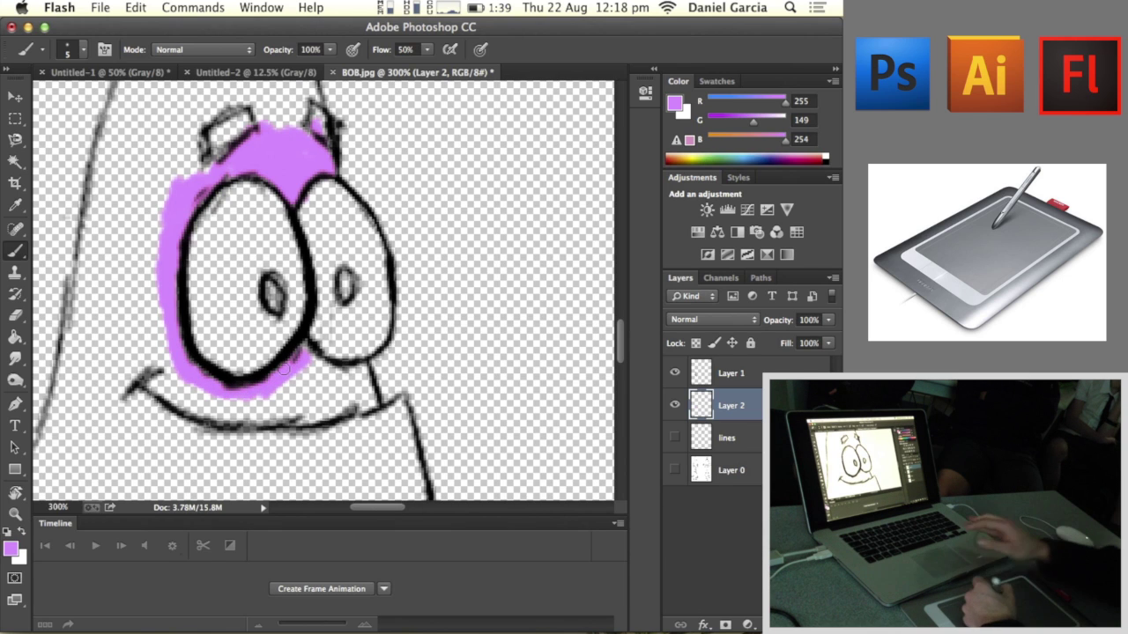
{"action": "left_click", "coordinate": [170, 272]}
{"action": "mouse_move", "coordinate": [760, 405]}
{"action": "left_mouse_down"}
{"action": "mouse_move", "coordinate": [757, 373]}
{"action": "mouse_move", "coordinate": [755, 423]}
{"action": "mouse_move", "coordinate": [758, 361]}
{"action": "mouse_move", "coordinate": [760, 419]}
{"action": "left_mouse_up"}
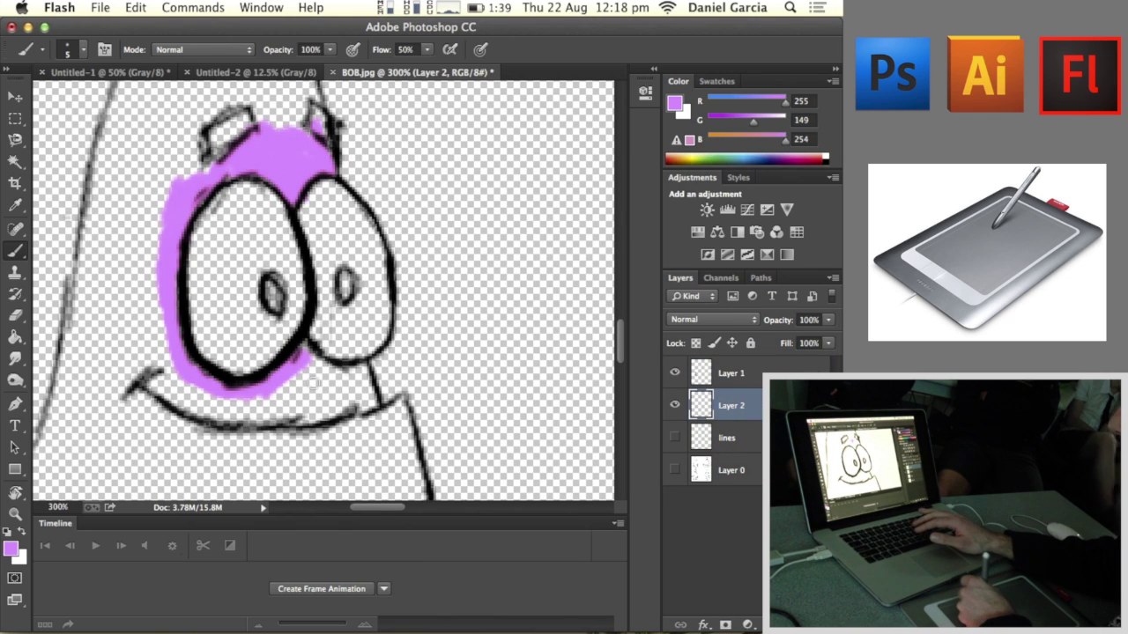
{"action": "mouse_move", "coordinate": [313, 384]}
{"action": "left_mouse_down"}
{"action": "mouse_move", "coordinate": [308, 367]}
{"action": "mouse_move", "coordinate": [349, 371]}
{"action": "left_mouse_up"}
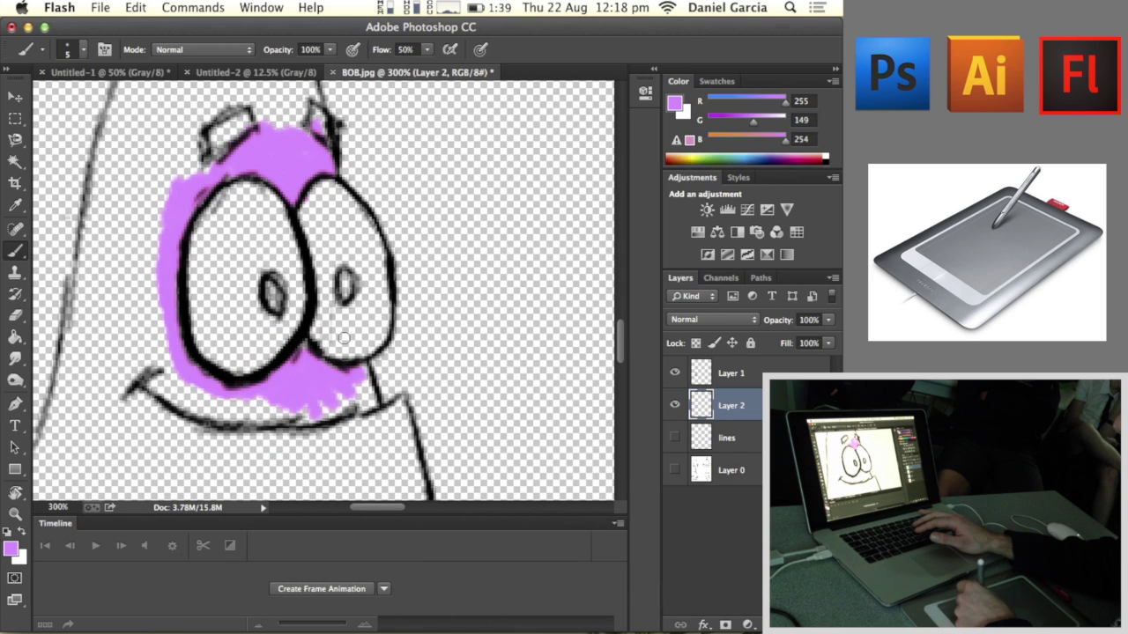
Step: Try painting a light purple scribble across both eyes on Layer 1, and undo it
{"action": "left_click", "coordinate": [751, 372]}
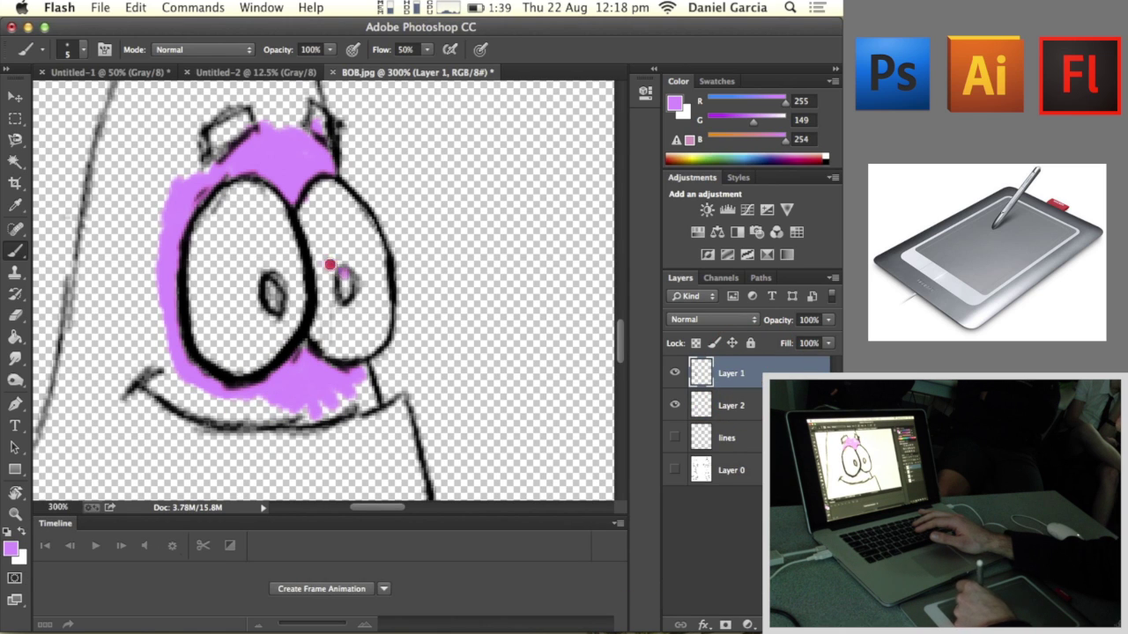
{"action": "mouse_move", "coordinate": [330, 264]}
{"action": "left_mouse_down"}
{"action": "mouse_move", "coordinate": [336, 305]}
{"action": "mouse_move", "coordinate": [180, 314]}
{"action": "left_mouse_up"}
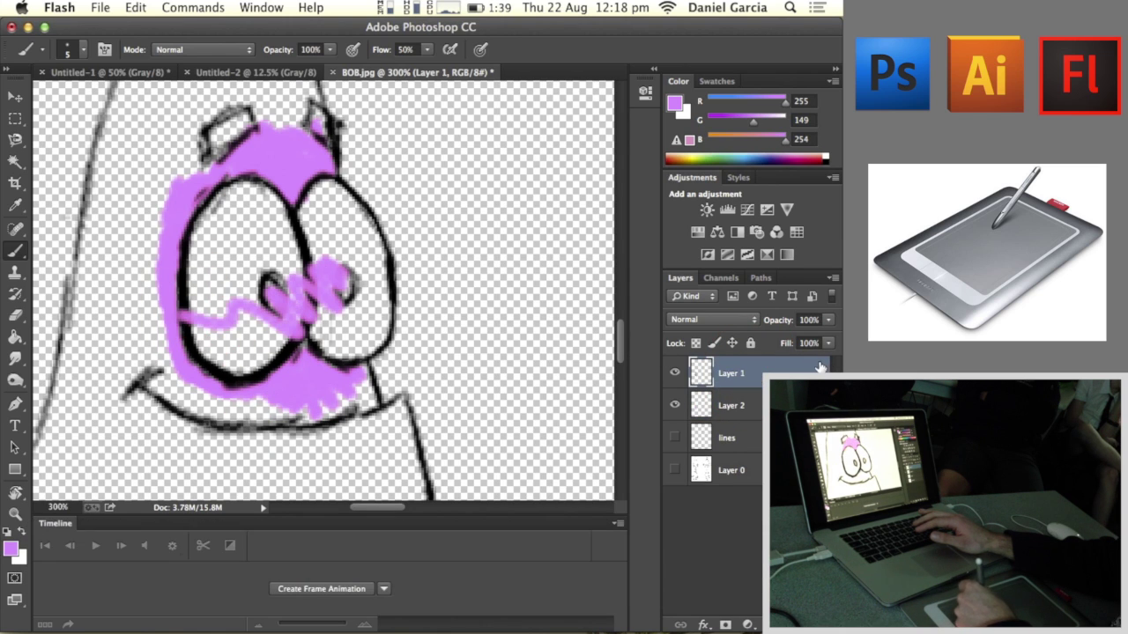
{"action": "key", "text": "super+z"}
Step: Fill the area between the eyes and the smile line with light purple brush strokes on Layer 2
{"action": "left_click", "coordinate": [740, 403]}
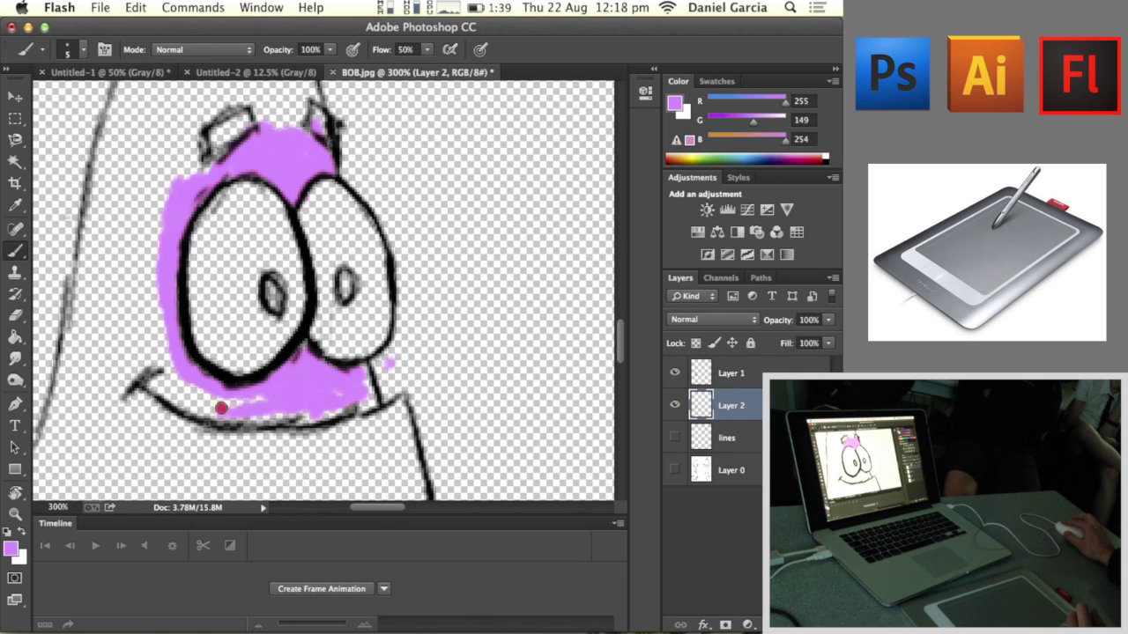
{"action": "mouse_move", "coordinate": [193, 396]}
{"action": "left_mouse_down"}
{"action": "mouse_move", "coordinate": [254, 402]}
{"action": "mouse_move", "coordinate": [247, 421]}
{"action": "left_mouse_up"}
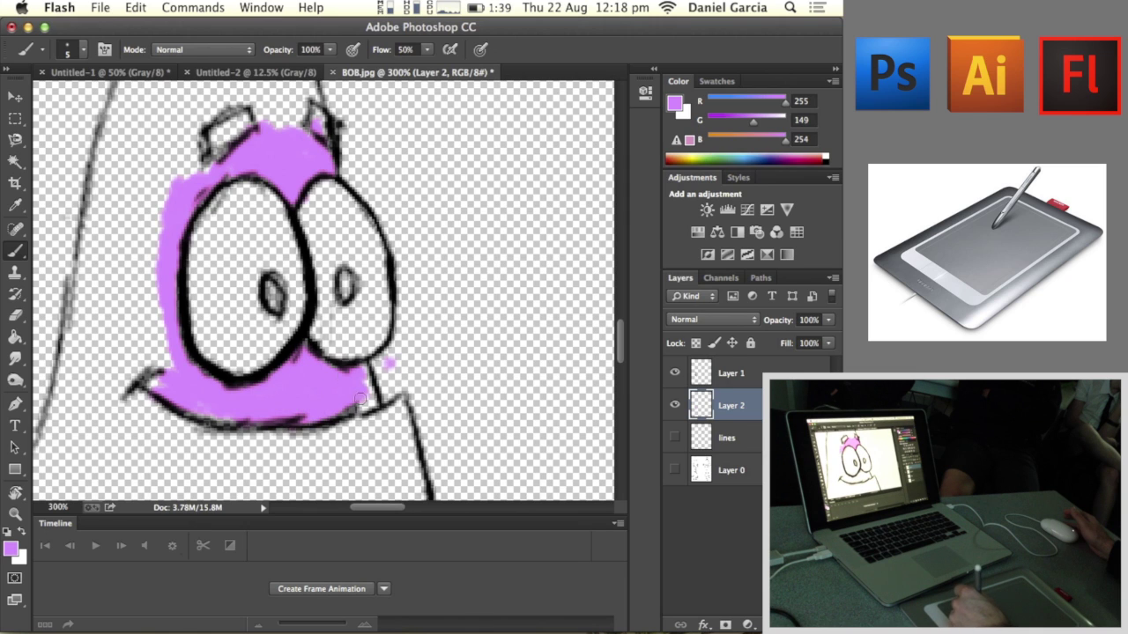
{"action": "left_click_drag", "start_coordinate": [327, 408], "coordinate": [200, 394]}
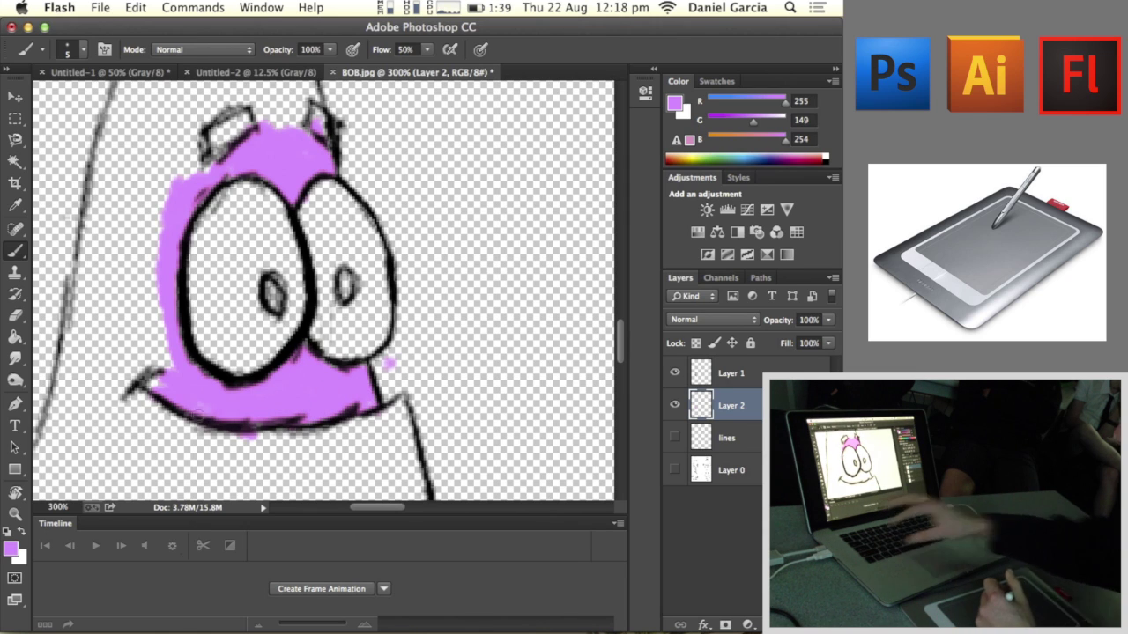
Step: Increase the brush size to 15 and paint the left cheek and mouth corner light purple on Layer 2
{"action": "key", "text": "bracketright"}
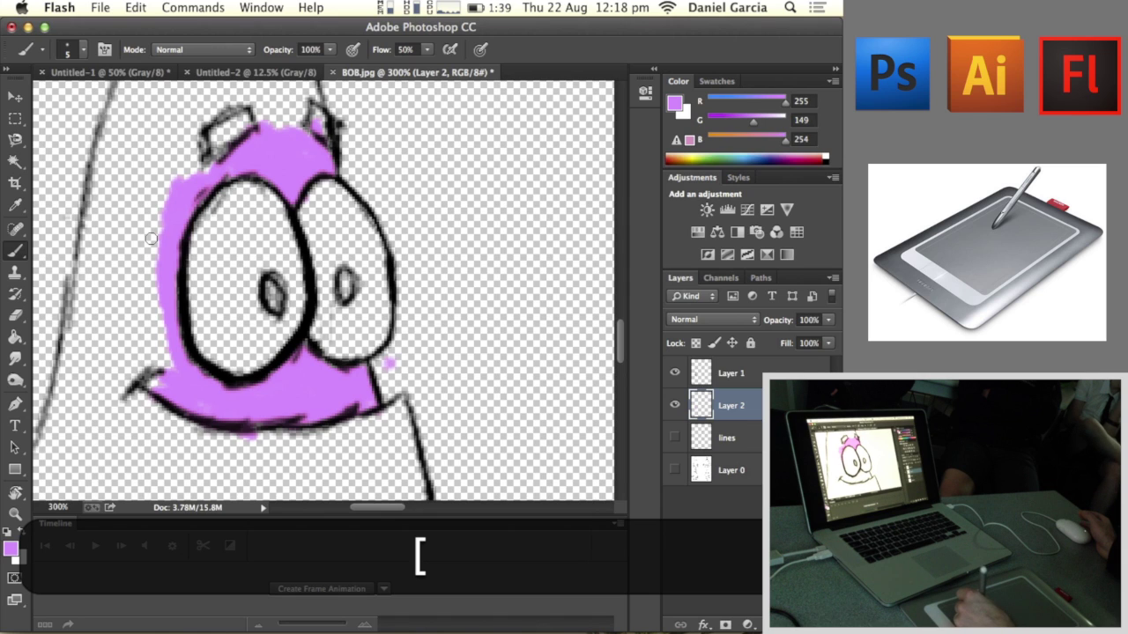
{"action": "key", "text": "bracketright"}
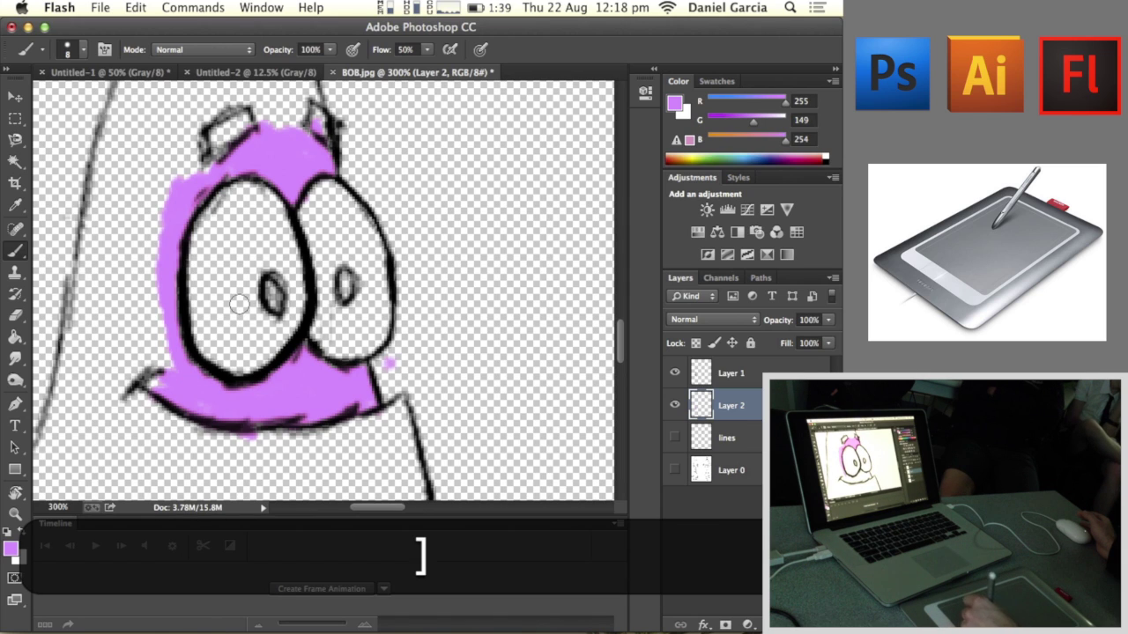
{"action": "key", "text": "bracketright"}
{"action": "key", "text": "bracketright"}
{"action": "mouse_move", "coordinate": [139, 286]}
{"action": "left_mouse_down"}
{"action": "mouse_move", "coordinate": [123, 306]}
{"action": "mouse_move", "coordinate": [146, 377]}
{"action": "mouse_move", "coordinate": [159, 355]}
{"action": "mouse_move", "coordinate": [119, 380]}
{"action": "mouse_move", "coordinate": [277, 428]}
{"action": "mouse_move", "coordinate": [229, 435]}
{"action": "left_mouse_up"}
Step: Paint the forehead, the left side of the face and the area below the mouth light purple on Layer 2
{"action": "key", "text": "space"}
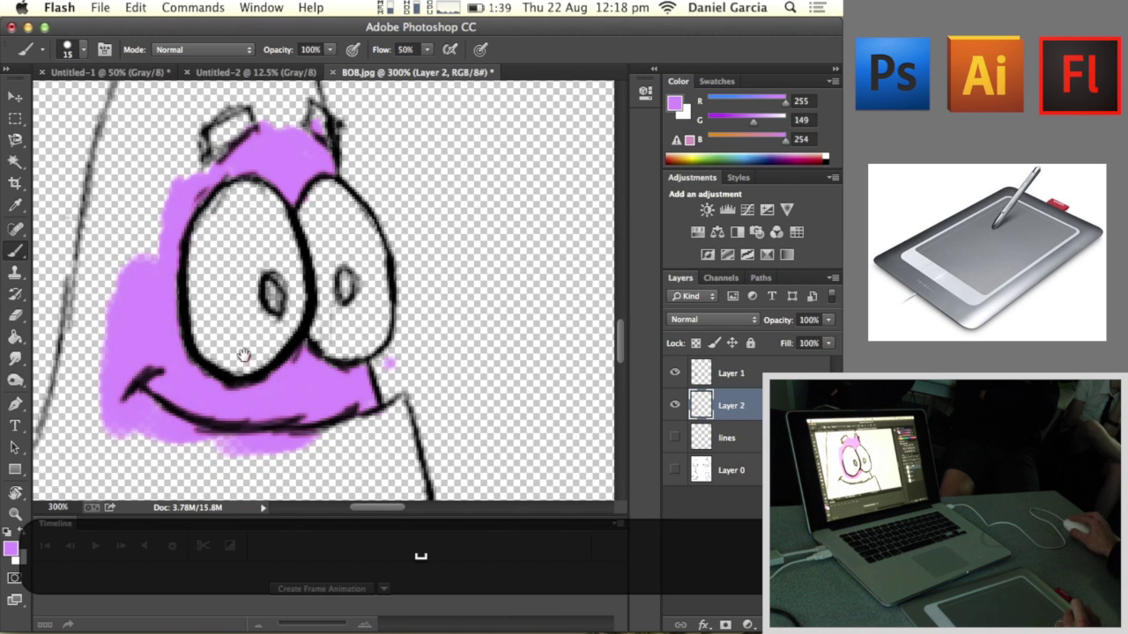
{"action": "left_click_drag", "start_coordinate": [231, 280], "coordinate": [266, 428]}
{"action": "mouse_move", "coordinate": [251, 199]}
{"action": "left_mouse_down"}
{"action": "mouse_move", "coordinate": [262, 241]}
{"action": "mouse_move", "coordinate": [201, 381]}
{"action": "mouse_move", "coordinate": [172, 412]}
{"action": "mouse_move", "coordinate": [158, 386]}
{"action": "mouse_move", "coordinate": [175, 315]}
{"action": "mouse_move", "coordinate": [186, 346]}
{"action": "mouse_move", "coordinate": [220, 211]}
{"action": "mouse_move", "coordinate": [295, 243]}
{"action": "mouse_move", "coordinate": [315, 276]}
{"action": "mouse_move", "coordinate": [306, 215]}
{"action": "mouse_move", "coordinate": [316, 208]}
{"action": "mouse_move", "coordinate": [347, 275]}
{"action": "mouse_move", "coordinate": [299, 264]}
{"action": "mouse_move", "coordinate": [247, 225]}
{"action": "mouse_move", "coordinate": [234, 199]}
{"action": "mouse_move", "coordinate": [206, 215]}
{"action": "mouse_move", "coordinate": [170, 305]}
{"action": "mouse_move", "coordinate": [202, 211]}
{"action": "mouse_move", "coordinate": [281, 147]}
{"action": "left_mouse_up"}
{"action": "left_click_drag", "start_coordinate": [240, 275], "coordinate": [346, 274]}
{"action": "key", "text": "space"}
{"action": "left_click_drag", "start_coordinate": [318, 312], "coordinate": [288, 162]}
{"action": "mouse_move", "coordinate": [338, 394]}
{"action": "left_mouse_down"}
{"action": "mouse_move", "coordinate": [393, 371]}
{"action": "mouse_move", "coordinate": [403, 455]}
{"action": "mouse_move", "coordinate": [380, 414]}
{"action": "mouse_move", "coordinate": [299, 430]}
{"action": "mouse_move", "coordinate": [211, 417]}
{"action": "mouse_move", "coordinate": [273, 437]}
{"action": "mouse_move", "coordinate": [212, 385]}
{"action": "mouse_move", "coordinate": [349, 420]}
{"action": "mouse_move", "coordinate": [377, 376]}
{"action": "mouse_move", "coordinate": [401, 402]}
{"action": "mouse_move", "coordinate": [419, 462]}
{"action": "mouse_move", "coordinate": [319, 437]}
{"action": "mouse_move", "coordinate": [249, 445]}
{"action": "mouse_move", "coordinate": [154, 412]}
{"action": "mouse_move", "coordinate": [134, 439]}
{"action": "mouse_move", "coordinate": [102, 401]}
{"action": "left_mouse_up"}
{"action": "left_click", "coordinate": [377, 379]}
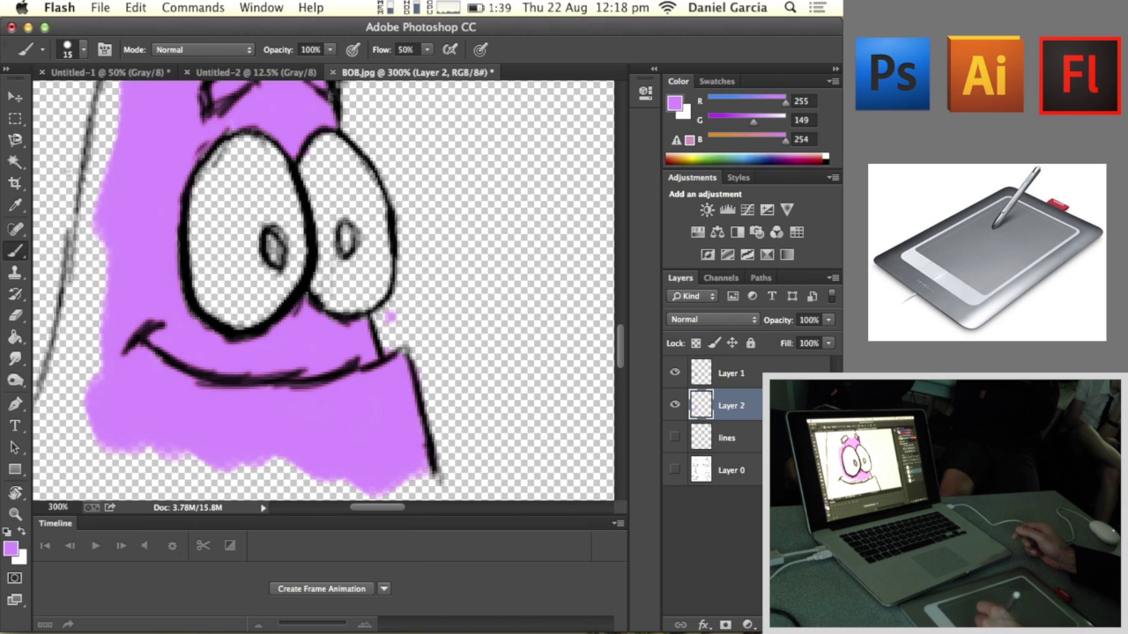
Step: Add a new layer above Layer 2 and paint the insides of both eyes white with the size 15 brush
{"action": "key", "text": "alt+shift+super+n"}
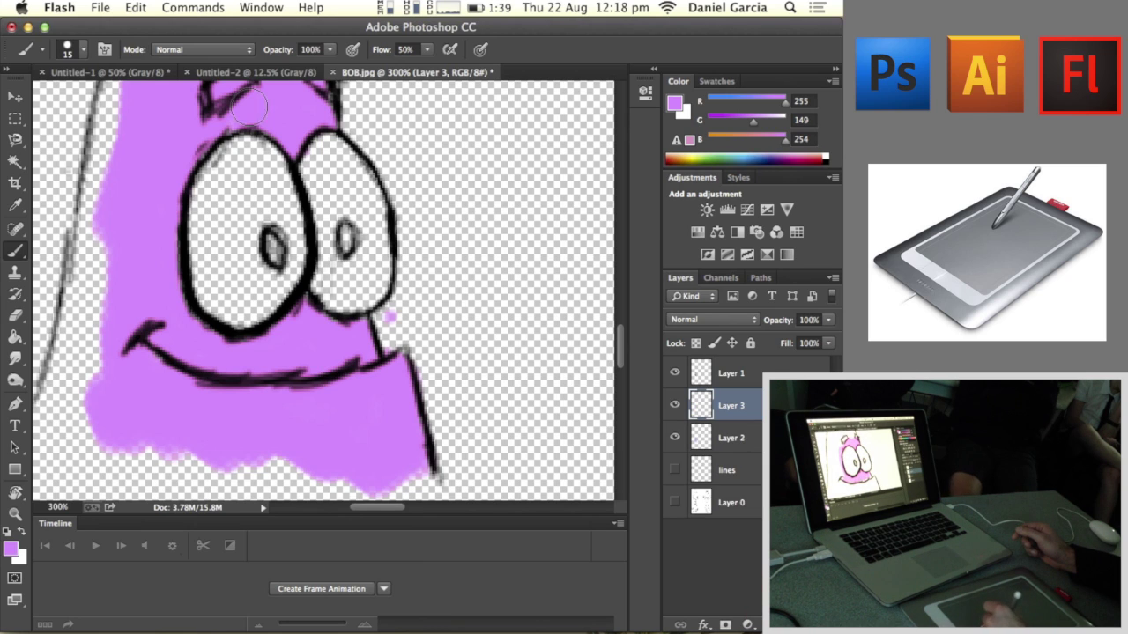
{"action": "key", "text": "x"}
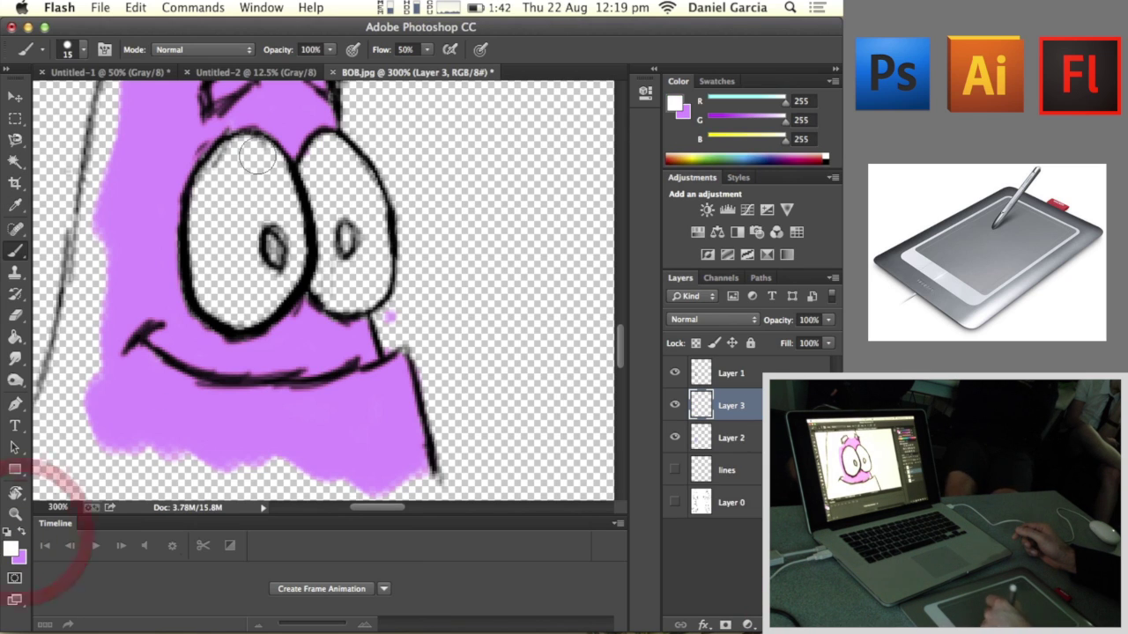
{"action": "mouse_move", "coordinate": [252, 213]}
{"action": "left_mouse_down"}
{"action": "mouse_move", "coordinate": [213, 235]}
{"action": "mouse_move", "coordinate": [215, 216]}
{"action": "mouse_move", "coordinate": [248, 183]}
{"action": "mouse_move", "coordinate": [246, 155]}
{"action": "mouse_move", "coordinate": [266, 178]}
{"action": "mouse_move", "coordinate": [223, 165]}
{"action": "mouse_move", "coordinate": [206, 204]}
{"action": "mouse_move", "coordinate": [205, 273]}
{"action": "mouse_move", "coordinate": [238, 309]}
{"action": "mouse_move", "coordinate": [273, 216]}
{"action": "mouse_move", "coordinate": [227, 259]}
{"action": "left_mouse_up"}
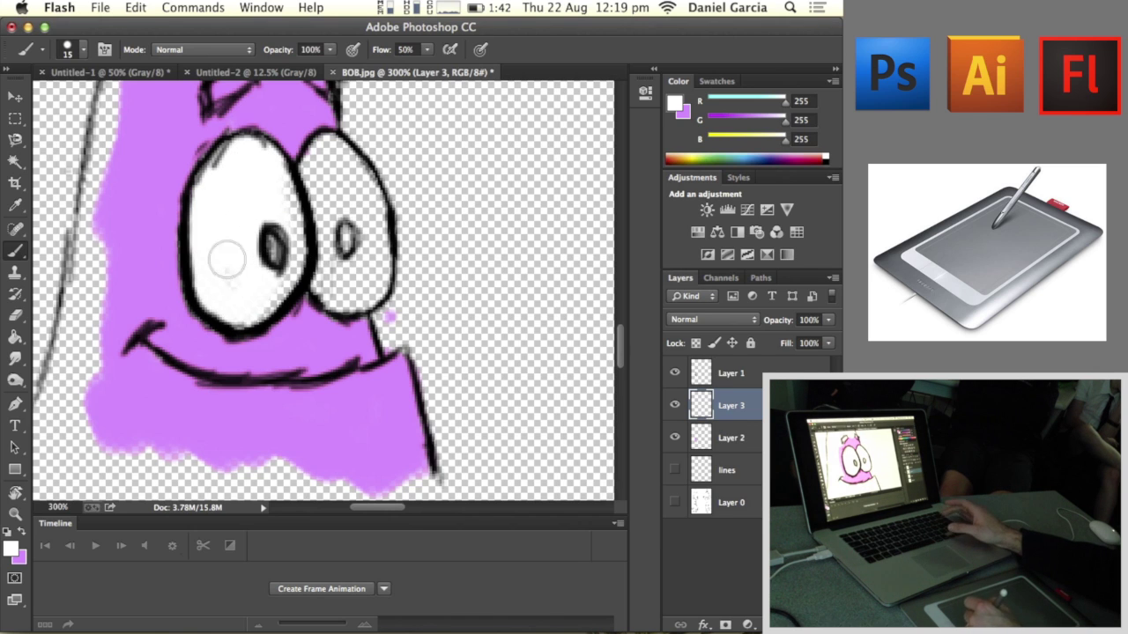
{"action": "mouse_move", "coordinate": [276, 227]}
{"action": "left_mouse_down"}
{"action": "mouse_move", "coordinate": [324, 226]}
{"action": "mouse_move", "coordinate": [337, 296]}
{"action": "mouse_move", "coordinate": [355, 240]}
{"action": "mouse_move", "coordinate": [366, 263]}
{"action": "mouse_move", "coordinate": [349, 178]}
{"action": "mouse_move", "coordinate": [308, 184]}
{"action": "mouse_move", "coordinate": [320, 215]}
{"action": "left_mouse_up"}
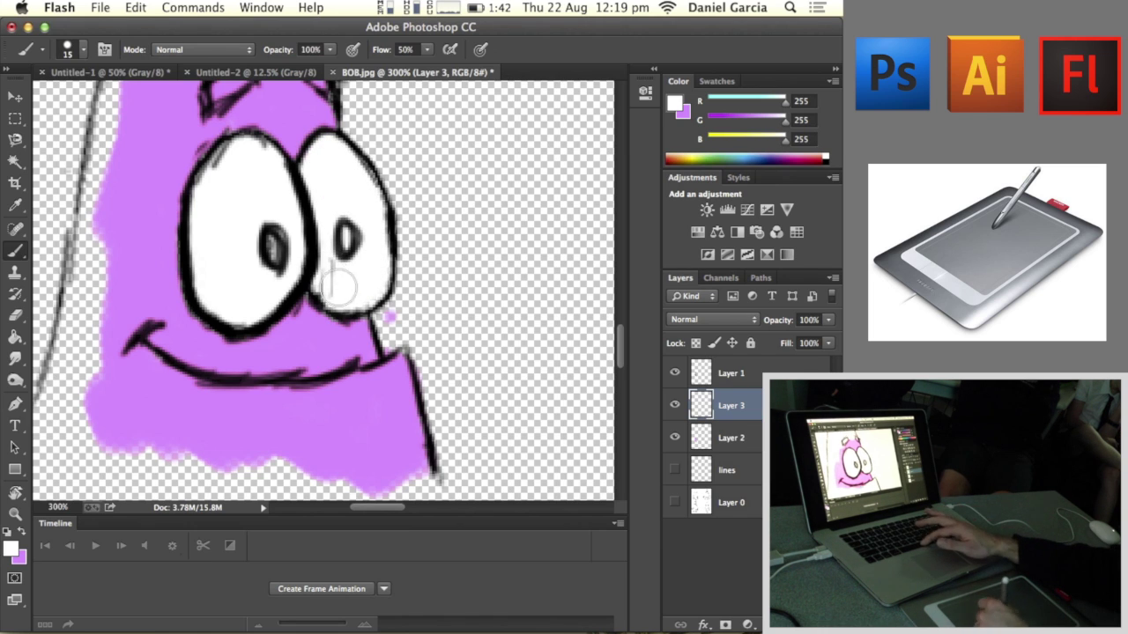
{"action": "left_click", "coordinate": [354, 178]}
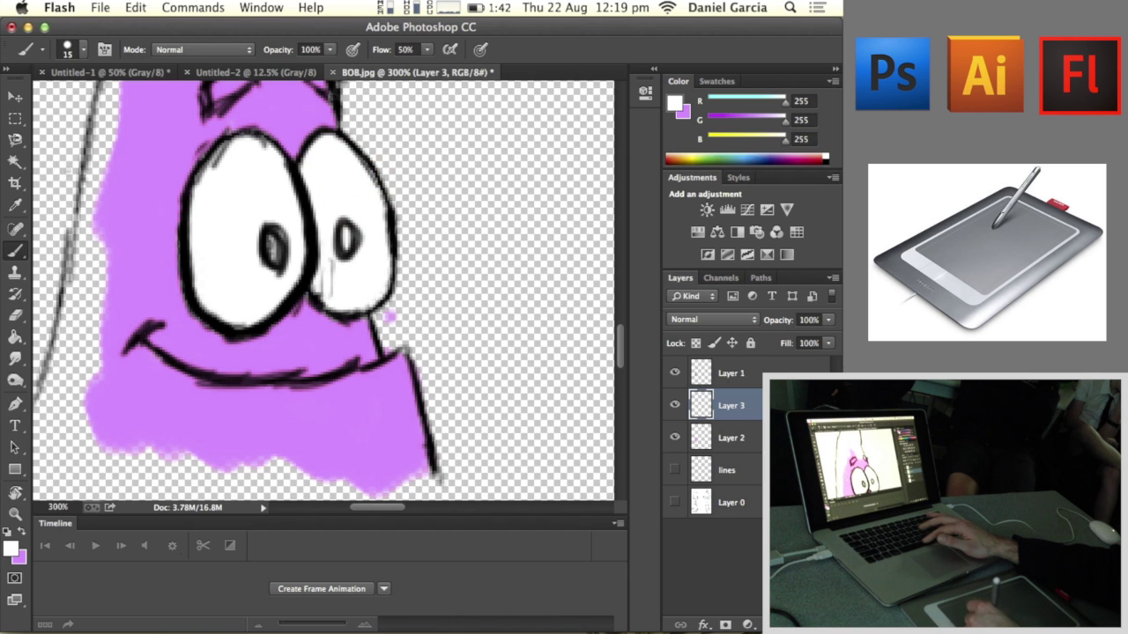
Step: Toggle the visibility of Layer 3 and Layer 1 to examine the white eye paint and the line art separately
{"action": "left_click", "coordinate": [675, 405]}
{"action": "left_click", "coordinate": [675, 405]}
{"action": "left_click", "coordinate": [675, 373]}
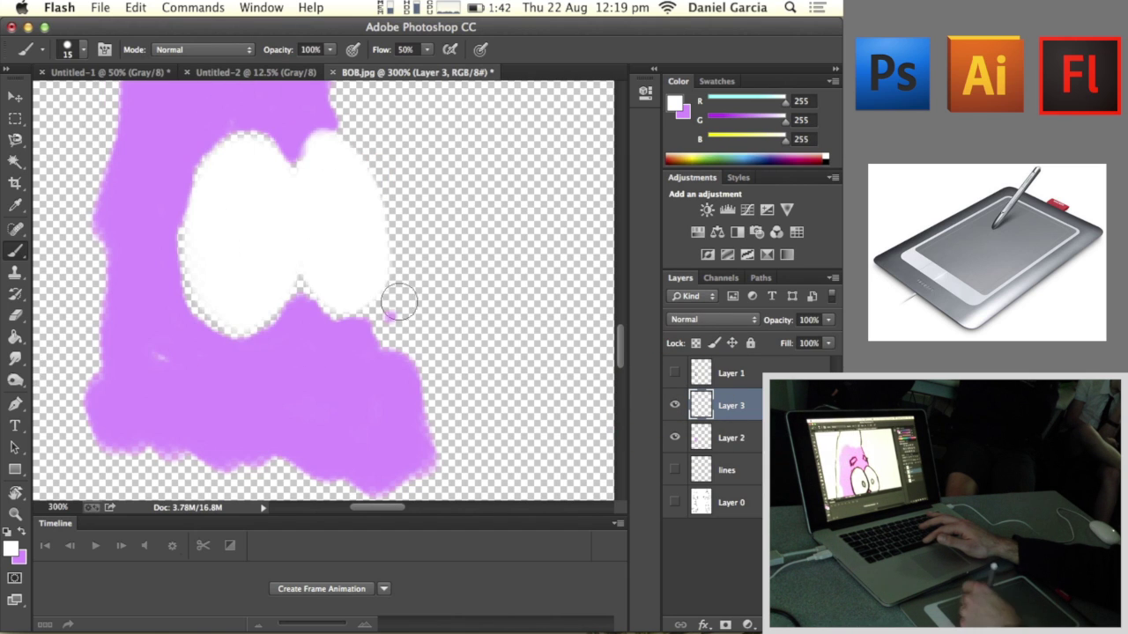
{"action": "left_click", "coordinate": [675, 405]}
{"action": "left_click", "coordinate": [675, 405]}
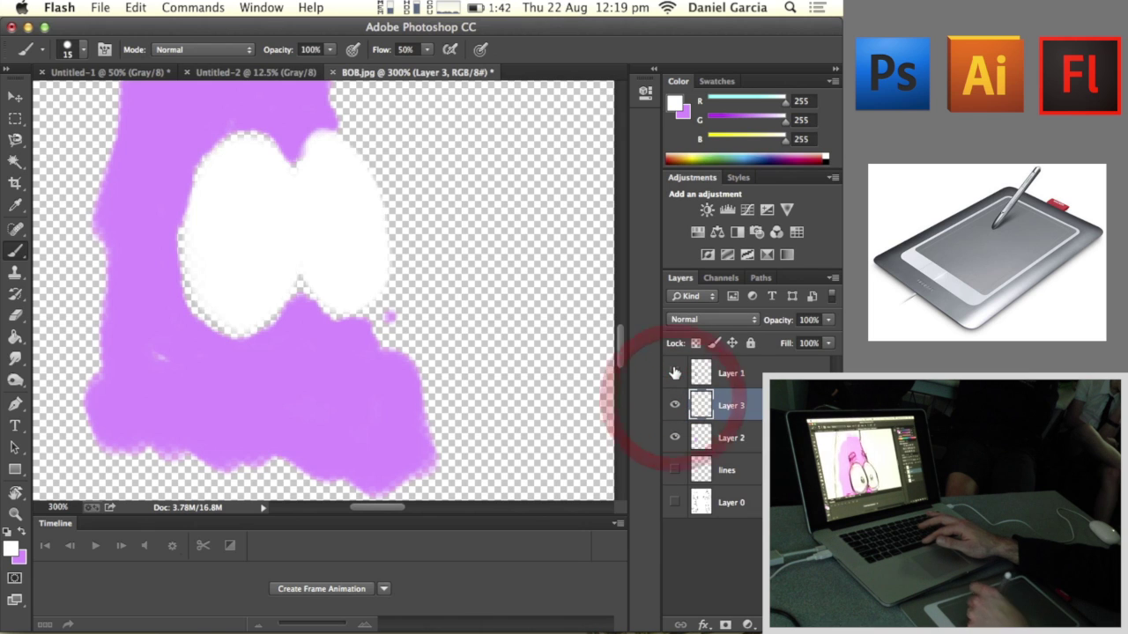
{"action": "left_click", "coordinate": [674, 372]}
Step: Hide Layer 3 and fill the inside of the left eye with white on Layer 1 using the Paint Bucket
{"action": "left_click", "coordinate": [675, 406]}
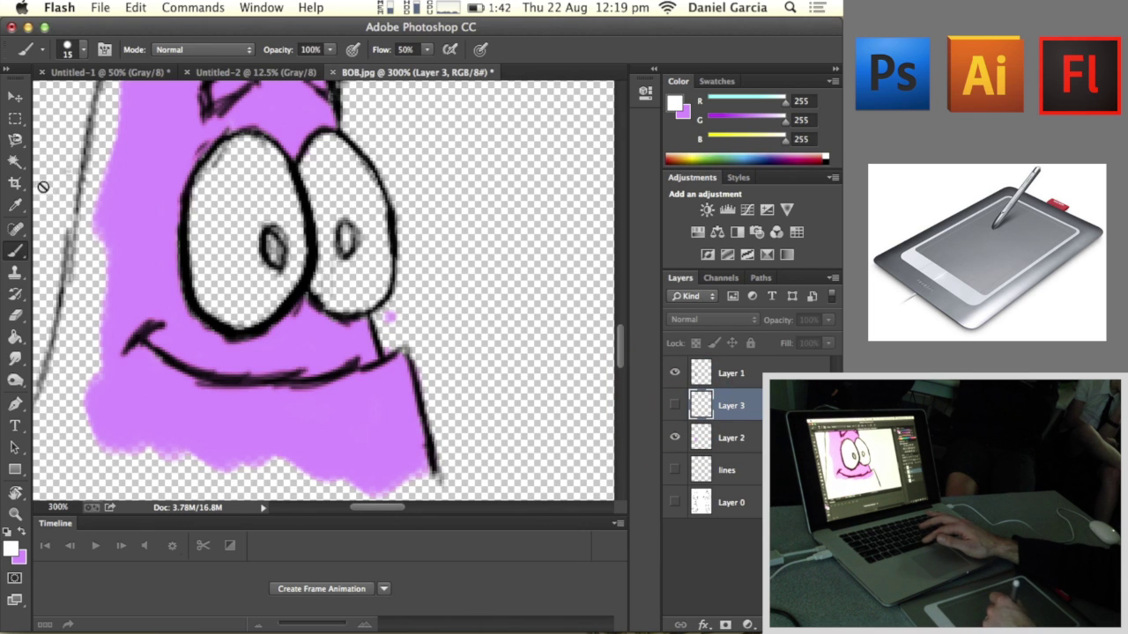
{"action": "left_click", "coordinate": [15, 338]}
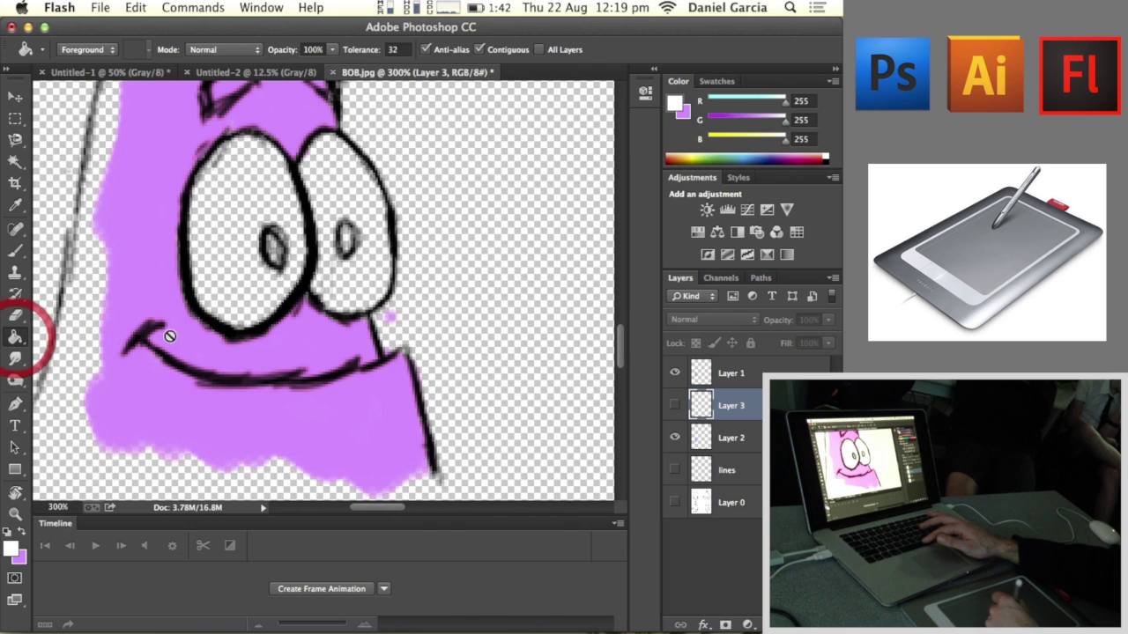
{"action": "left_click", "coordinate": [675, 438]}
{"action": "left_click", "coordinate": [675, 437]}
{"action": "left_click", "coordinate": [675, 373]}
{"action": "left_click", "coordinate": [675, 373]}
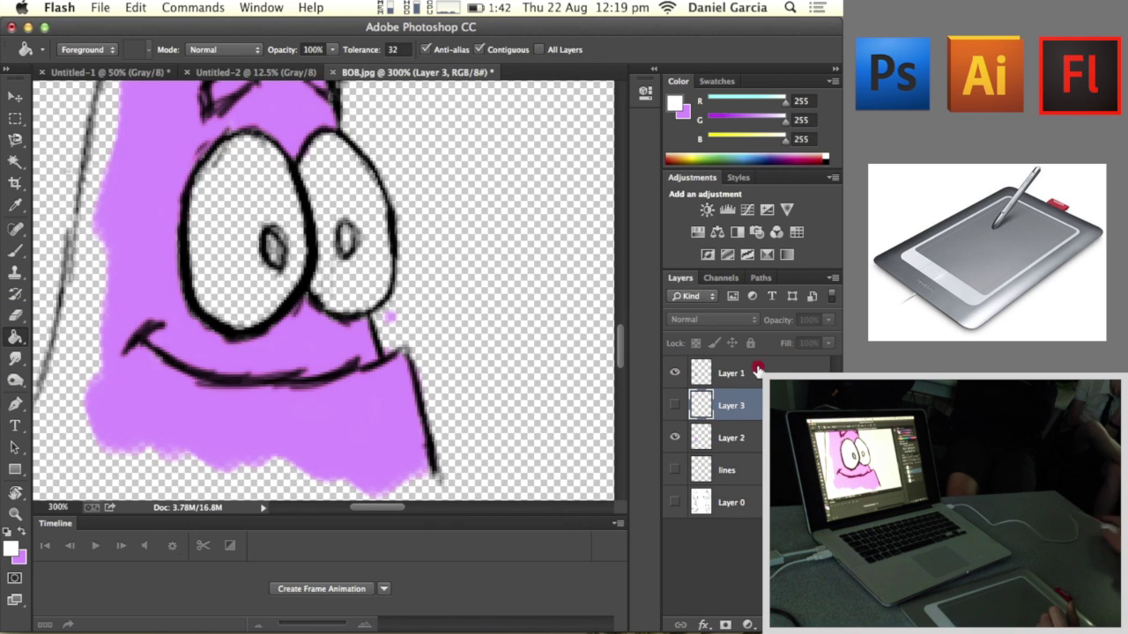
{"action": "left_click", "coordinate": [744, 373]}
{"action": "left_click", "coordinate": [234, 181]}
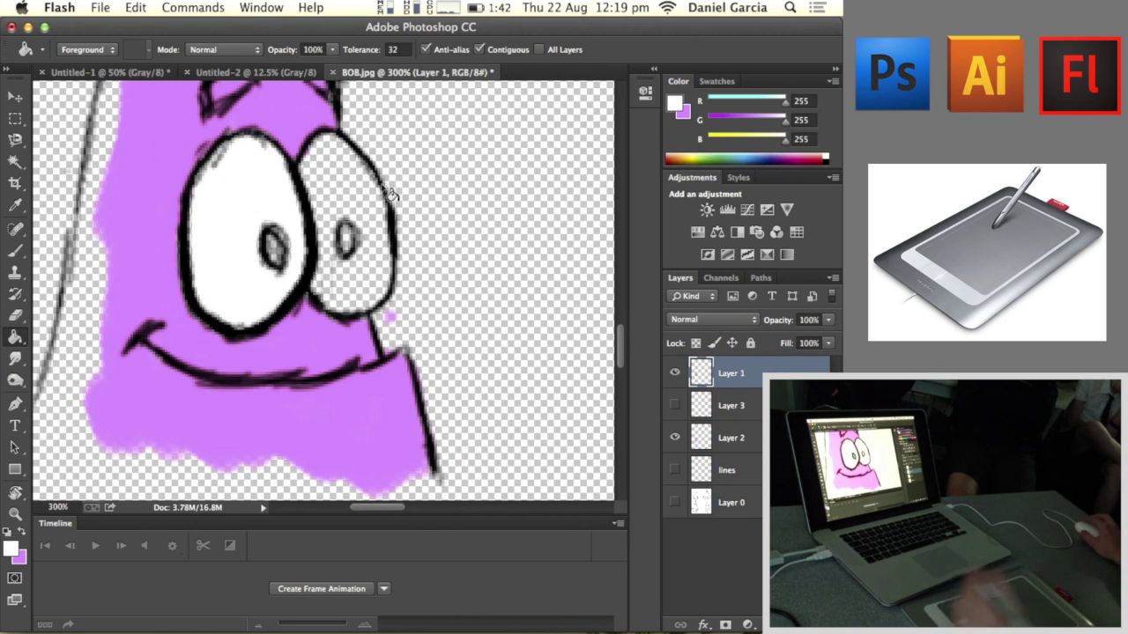
Step: Fill the inside of the right eye with white on Layer 1 and undo the fills of both eyes
{"action": "left_click", "coordinate": [334, 171]}
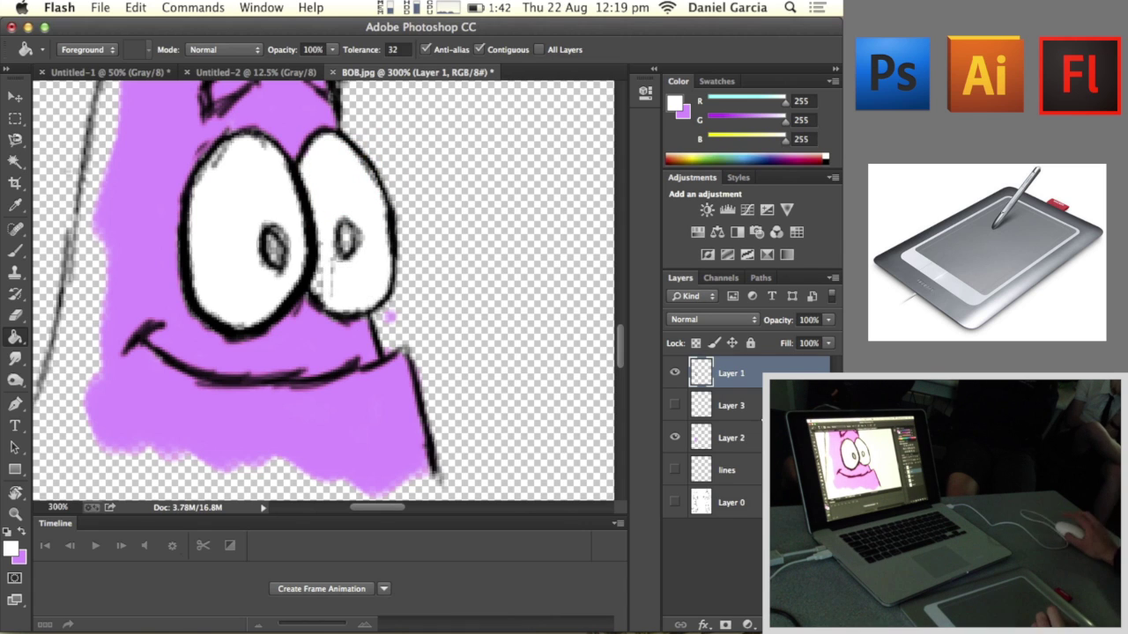
{"action": "left_click", "coordinate": [675, 374]}
{"action": "left_click", "coordinate": [674, 373]}
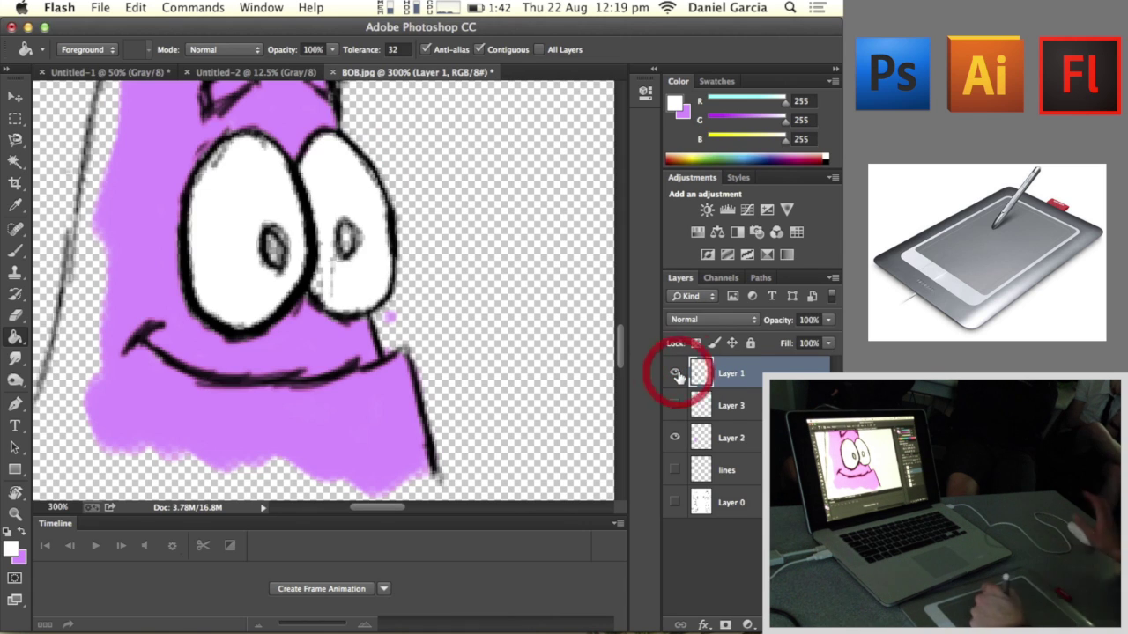
{"action": "key", "text": "super+z"}
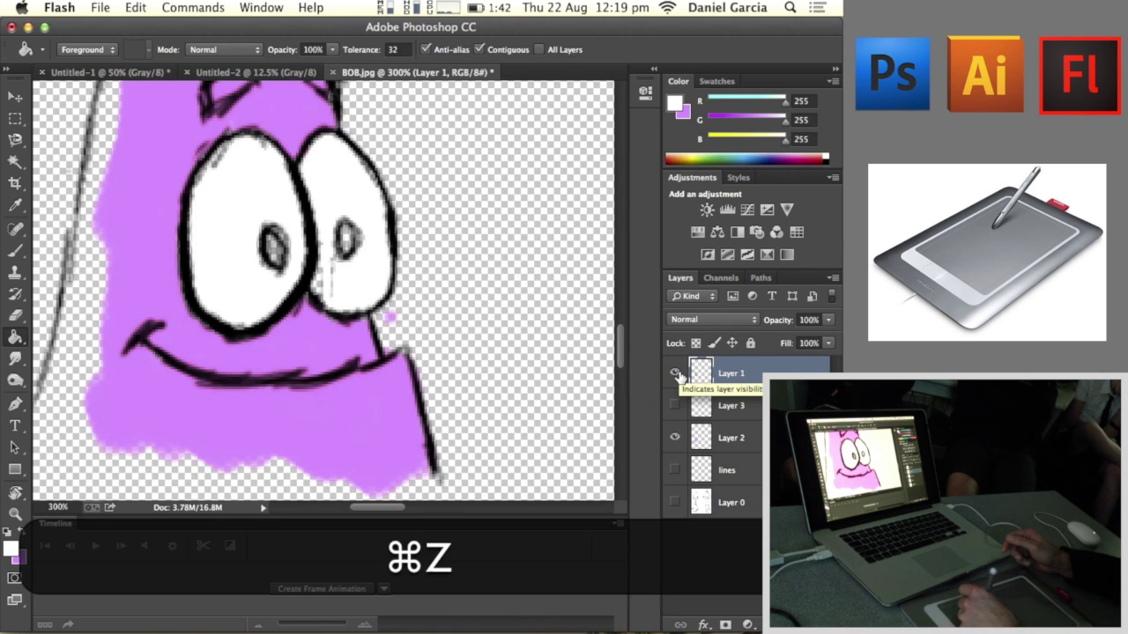
{"action": "key", "text": "alt+super+z"}
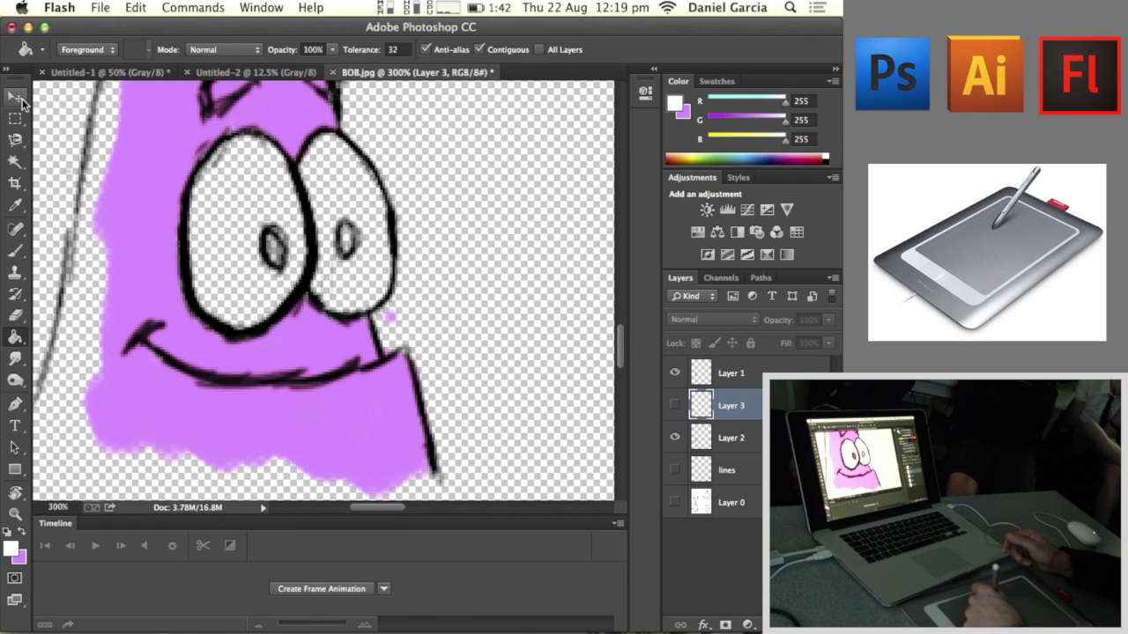
Step: Select the inside of the left eye from Layer 1 with the Magic Wand and paint it white on Layer 2
{"action": "left_click", "coordinate": [15, 163]}
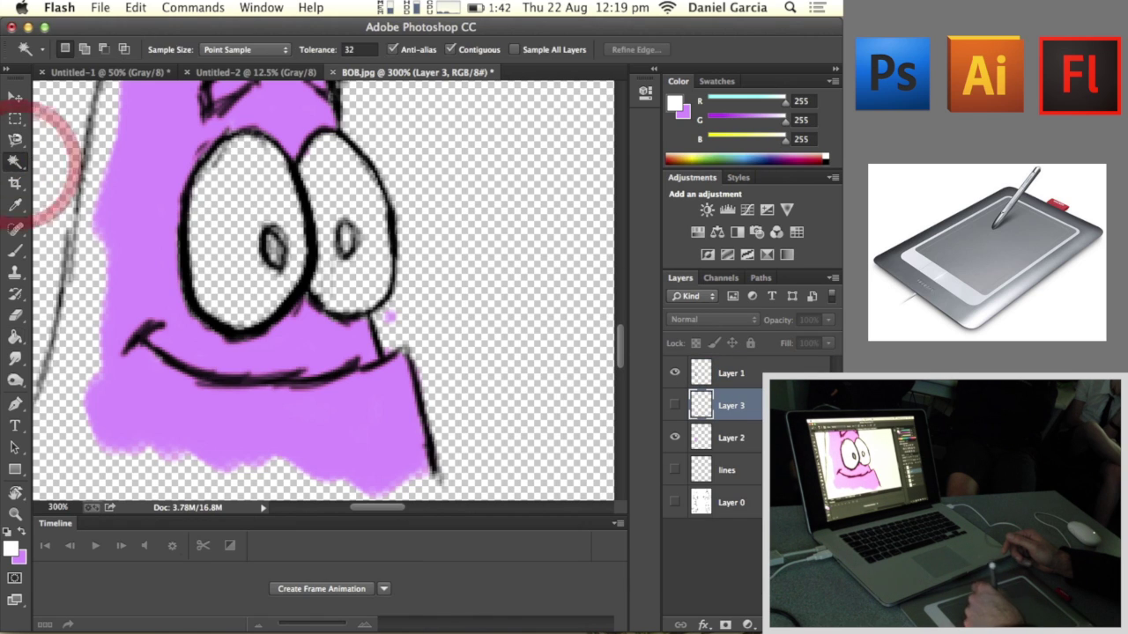
{"action": "left_click", "coordinate": [748, 372]}
{"action": "left_click", "coordinate": [246, 184]}
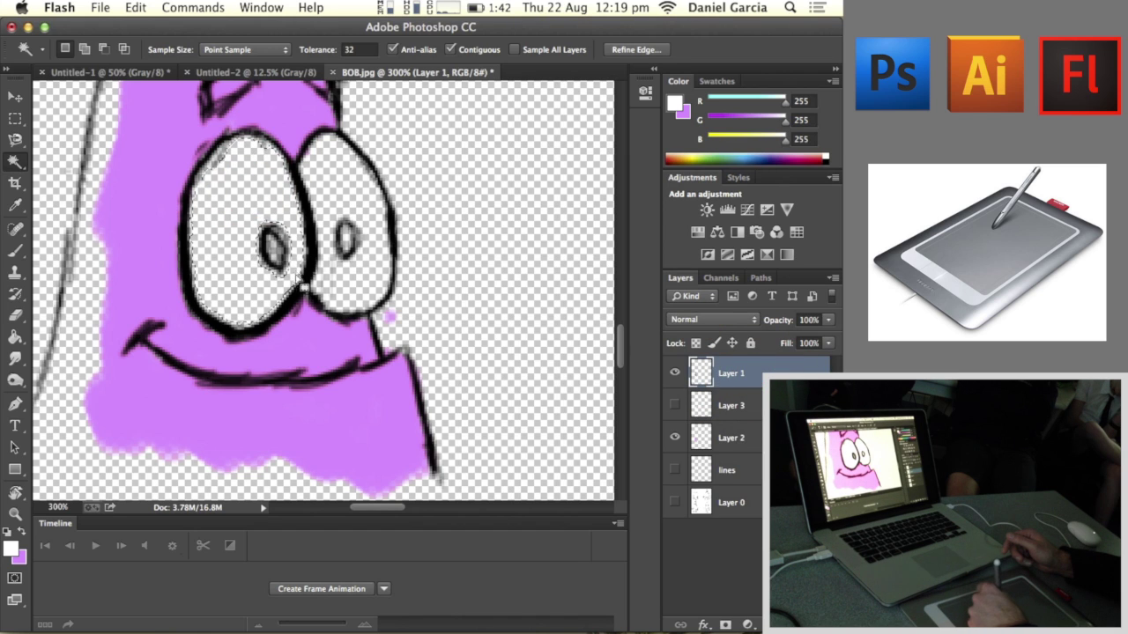
{"action": "left_click", "coordinate": [740, 441]}
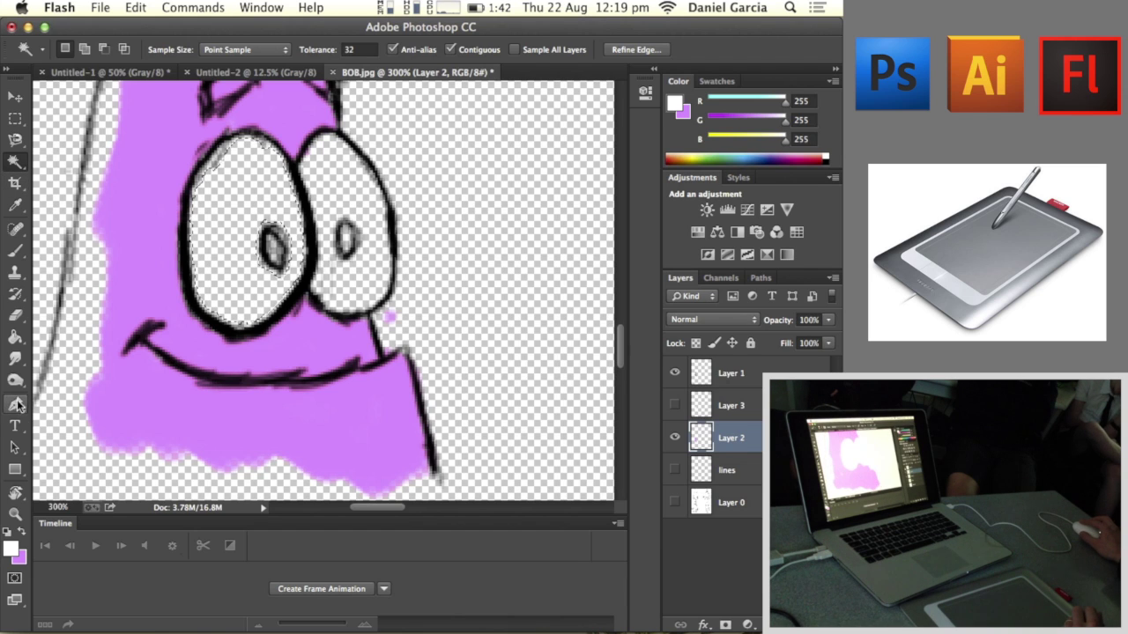
{"action": "left_click", "coordinate": [14, 249]}
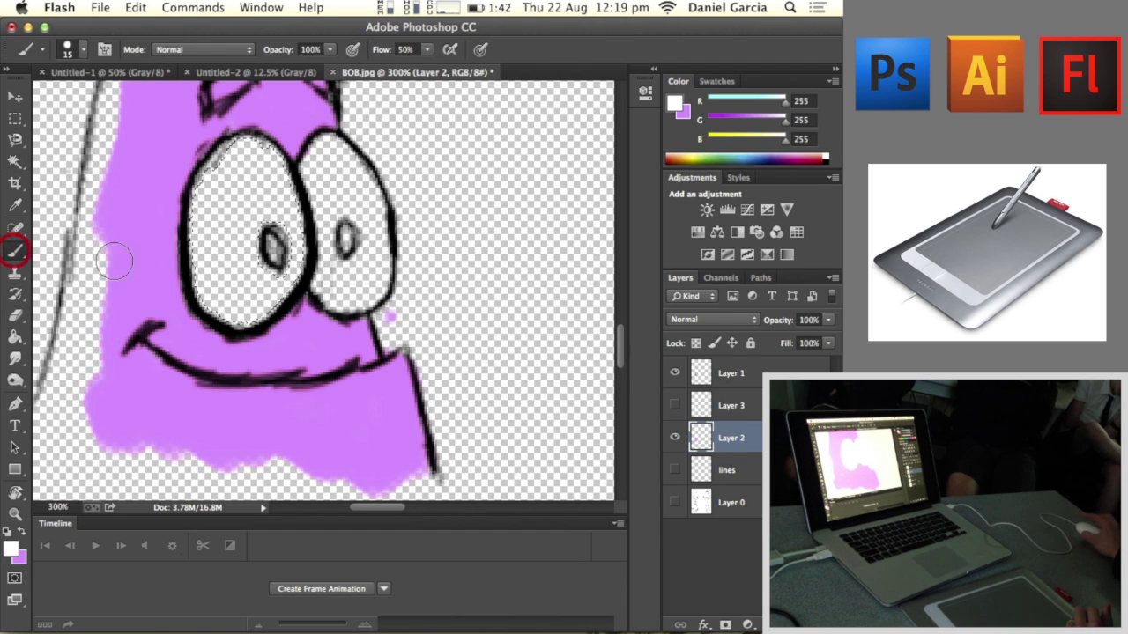
{"action": "left_click_drag", "start_coordinate": [192, 208], "coordinate": [263, 209]}
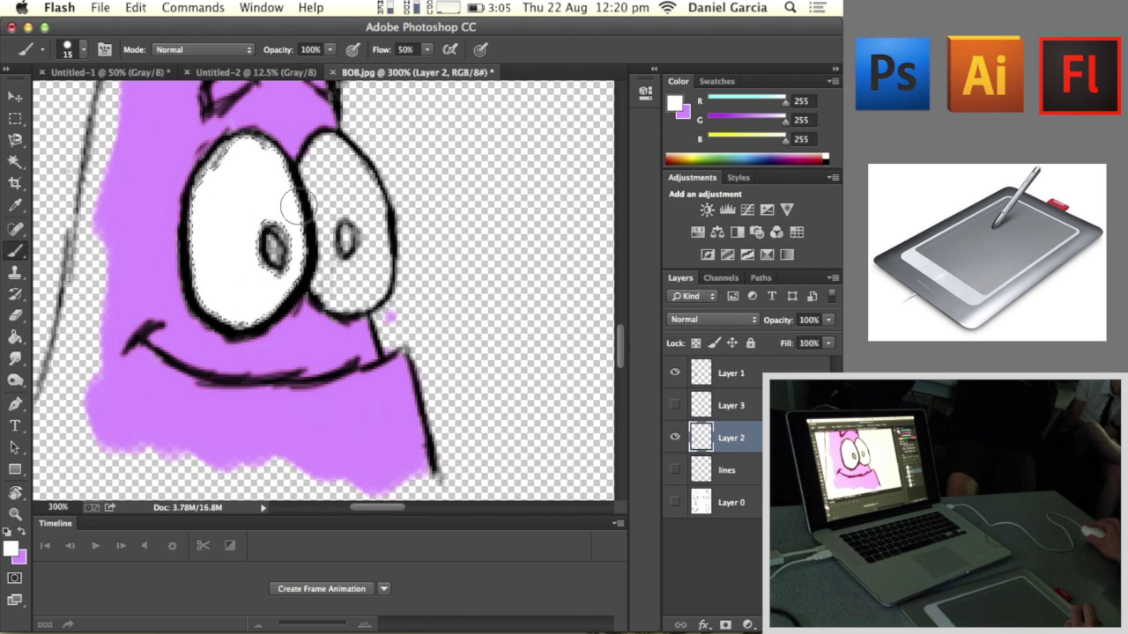
Step: Undo the white eye paint, clear the selection and toggle the visibility of Layer 2
{"action": "key", "text": "super+z"}
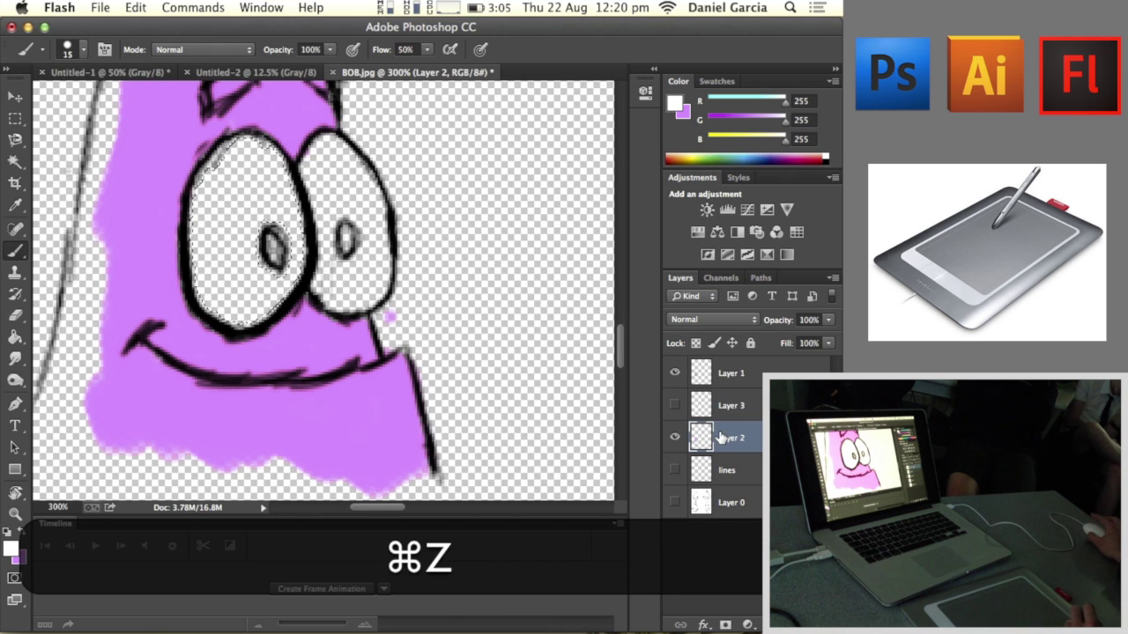
{"action": "left_click", "coordinate": [15, 118]}
{"action": "left_click", "coordinate": [478, 237]}
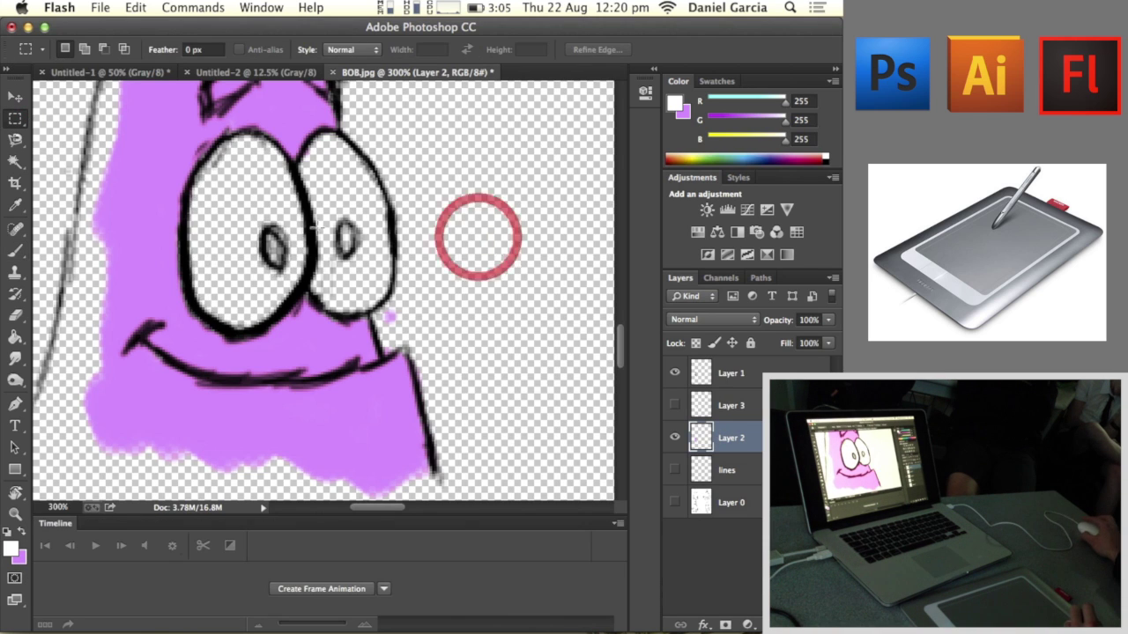
{"action": "left_click", "coordinate": [675, 437]}
{"action": "left_click", "coordinate": [675, 437]}
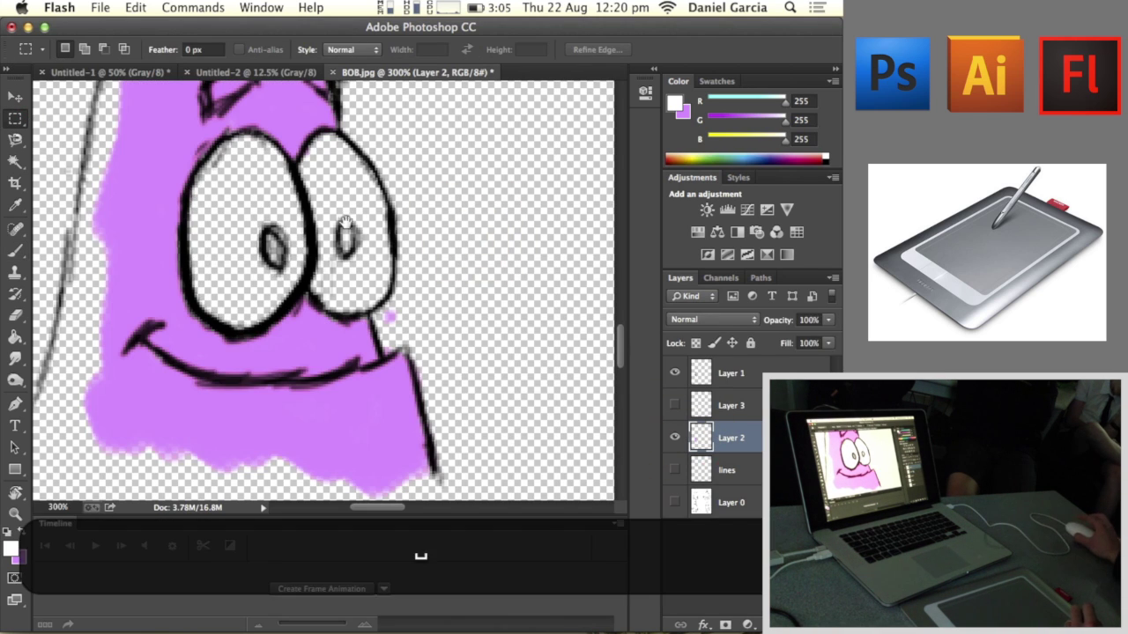
Step: Paint the inside of the left eye white on Layer 2 with the size 15 brush
{"action": "key", "text": "b"}
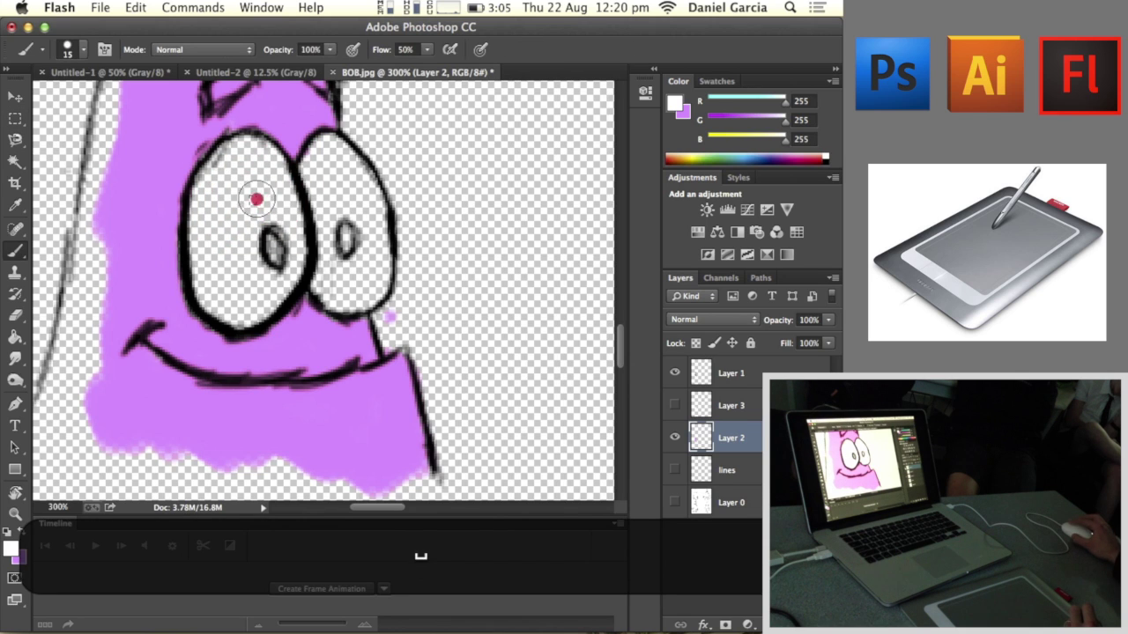
{"action": "key", "text": "m"}
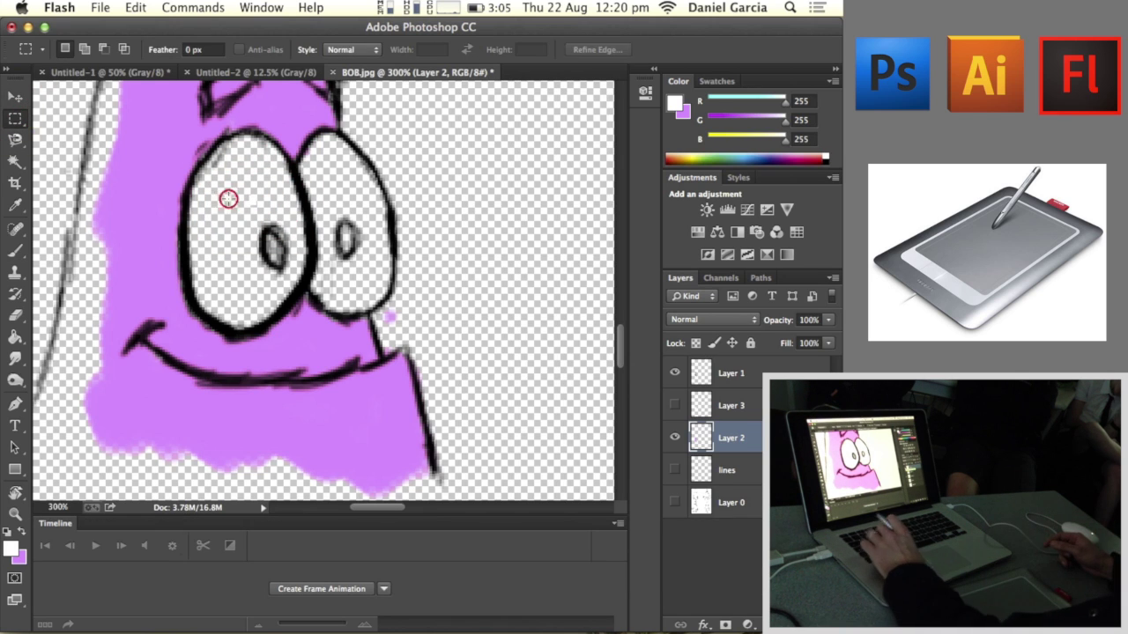
{"action": "key", "text": "b"}
{"action": "key", "text": "space"}
{"action": "mouse_move", "coordinate": [252, 221]}
{"action": "left_mouse_down"}
{"action": "mouse_move", "coordinate": [231, 248]}
{"action": "mouse_move", "coordinate": [245, 163]}
{"action": "mouse_move", "coordinate": [262, 277]}
{"action": "mouse_move", "coordinate": [259, 259]}
{"action": "mouse_move", "coordinate": [212, 259]}
{"action": "mouse_move", "coordinate": [254, 286]}
{"action": "mouse_move", "coordinate": [234, 308]}
{"action": "mouse_move", "coordinate": [231, 164]}
{"action": "left_mouse_up"}
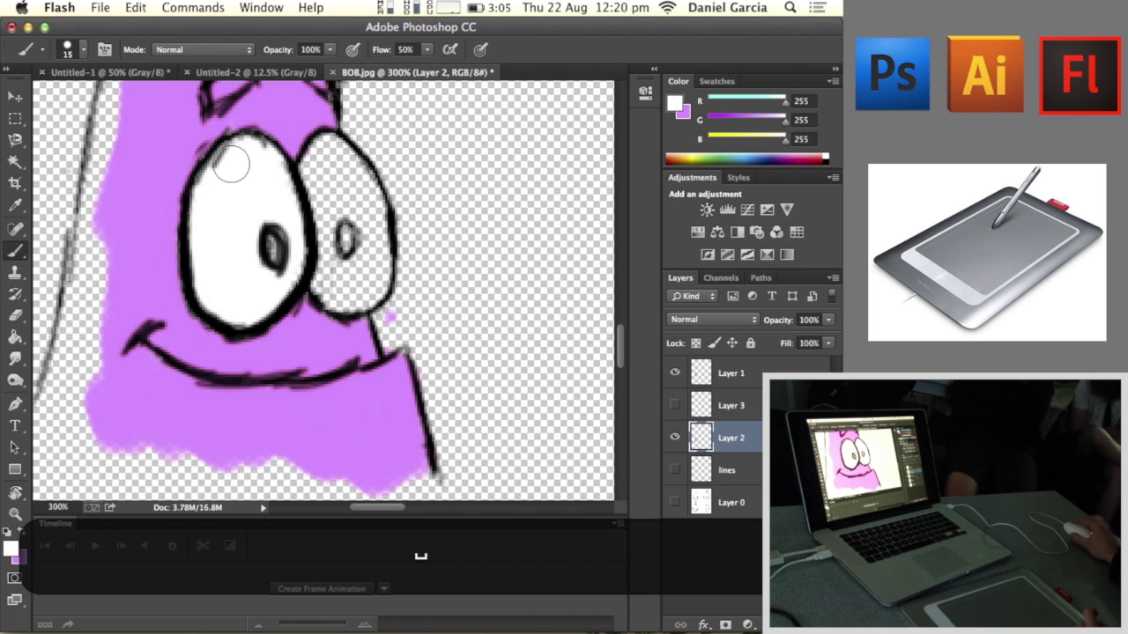
{"action": "left_click_drag", "start_coordinate": [289, 217], "coordinate": [291, 253]}
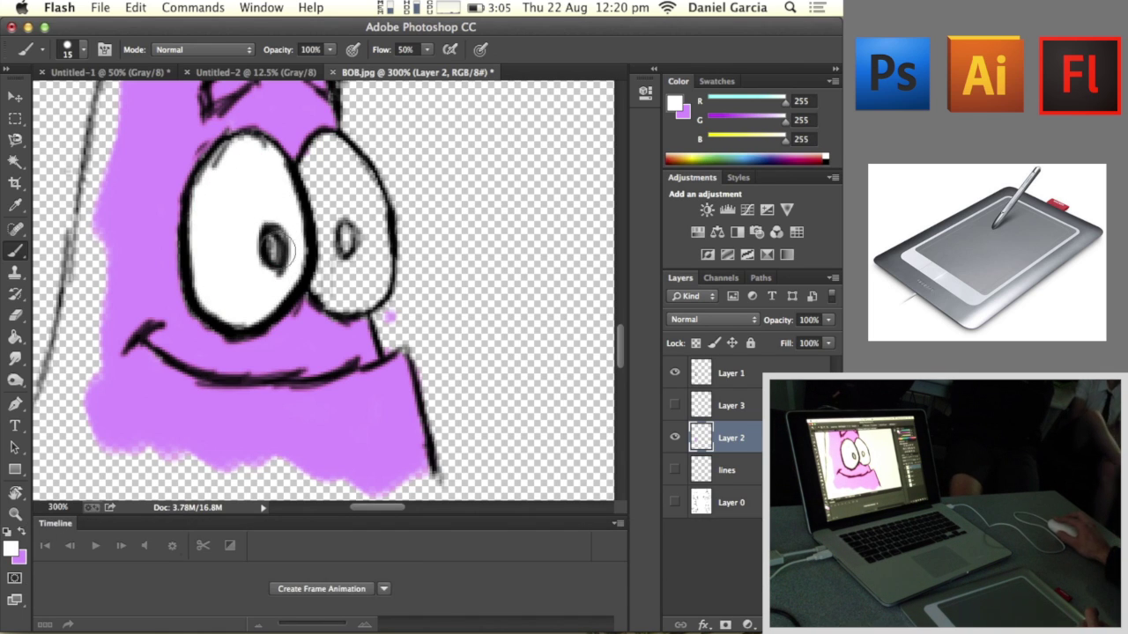
{"action": "mouse_move", "coordinate": [273, 185]}
{"action": "left_mouse_down"}
{"action": "mouse_move", "coordinate": [221, 174]}
{"action": "mouse_move", "coordinate": [287, 215]}
{"action": "left_mouse_up"}
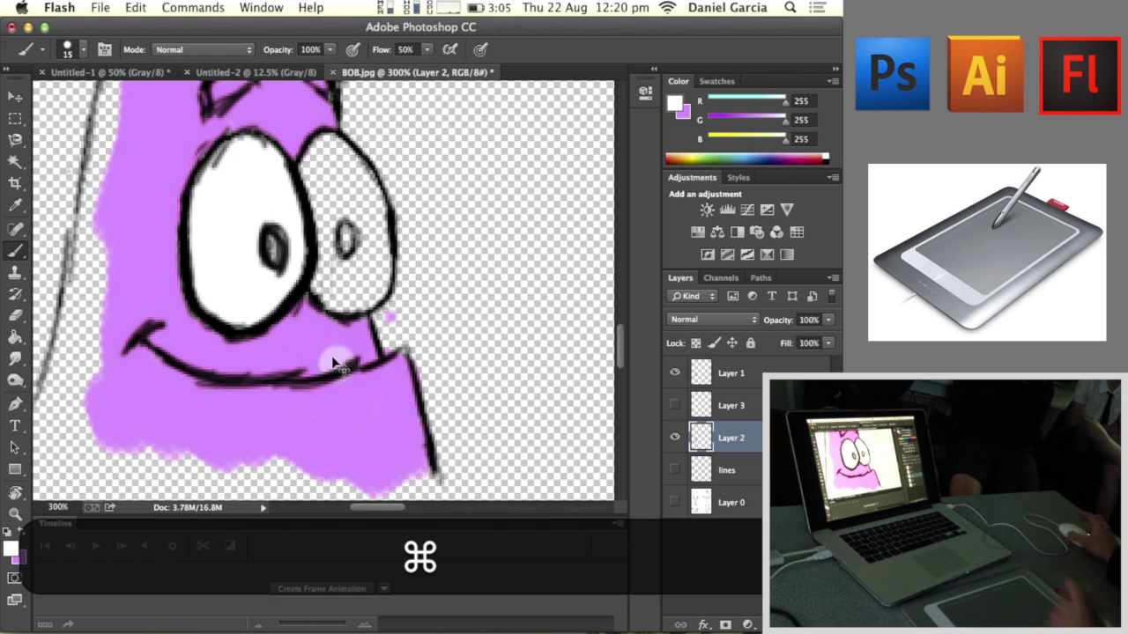
Step: Darken the purple around the left eye on Layer 2 with the Burn tool at size 25, Highlights range and 49% exposure
{"action": "key", "text": "super+minus"}
{"action": "key", "text": "super+minus"}
{"action": "key", "text": "super+minus"}
{"action": "key", "text": "super+equal"}
{"action": "key", "text": "super+equal"}
{"action": "key", "text": "super+equal"}
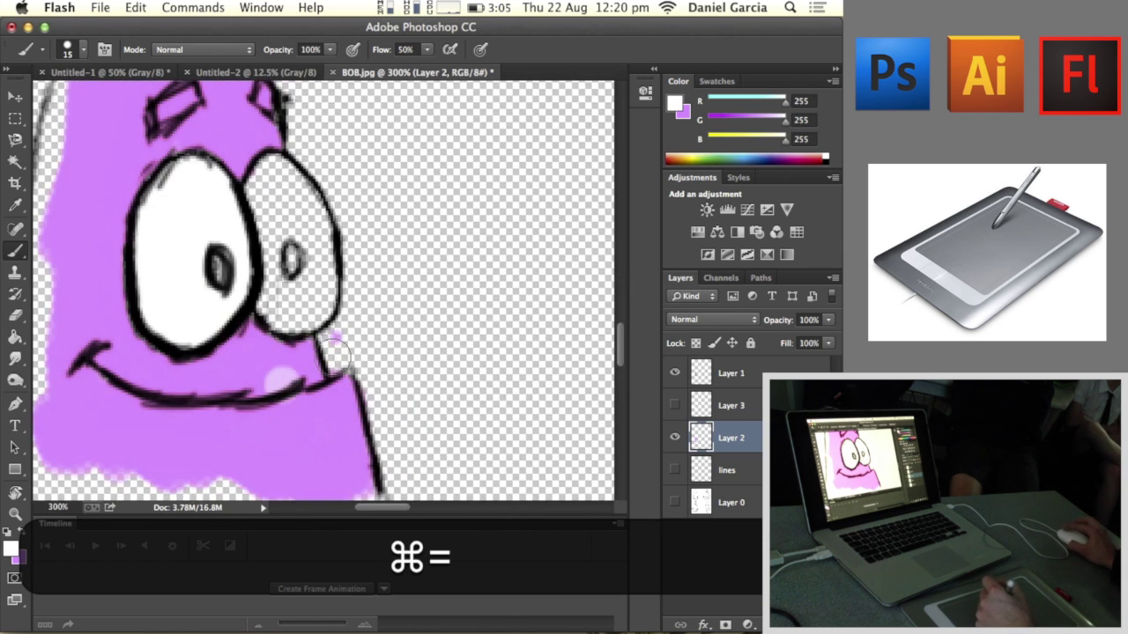
{"action": "key", "text": "space"}
{"action": "left_click_drag", "start_coordinate": [323, 288], "coordinate": [314, 313]}
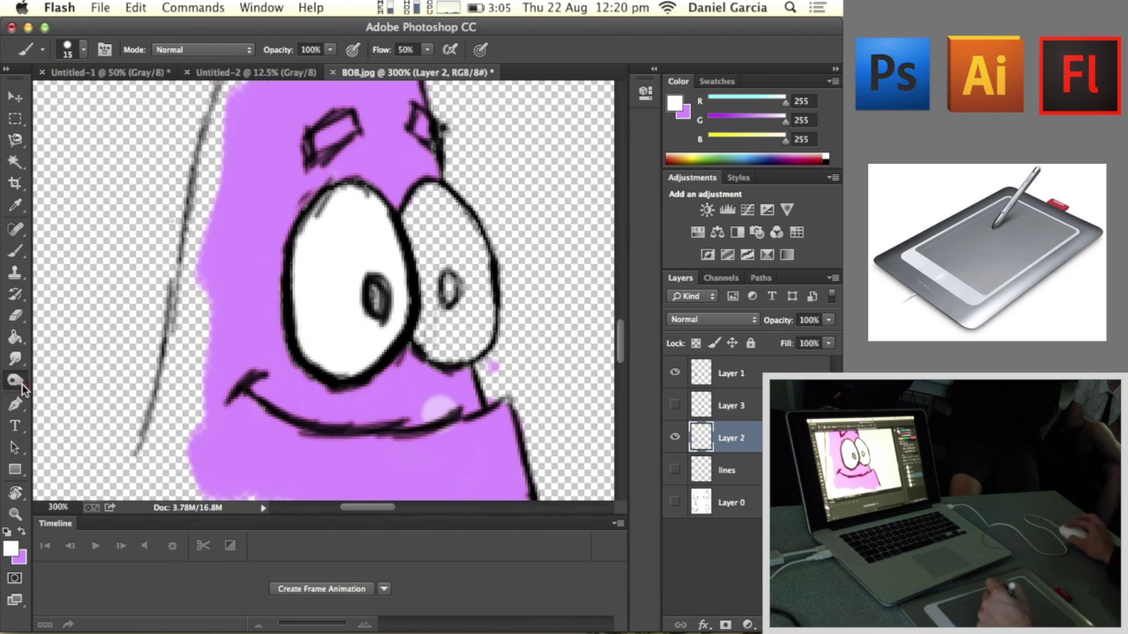
{"action": "left_click_drag", "start_coordinate": [22, 388], "coordinate": [88, 389]}
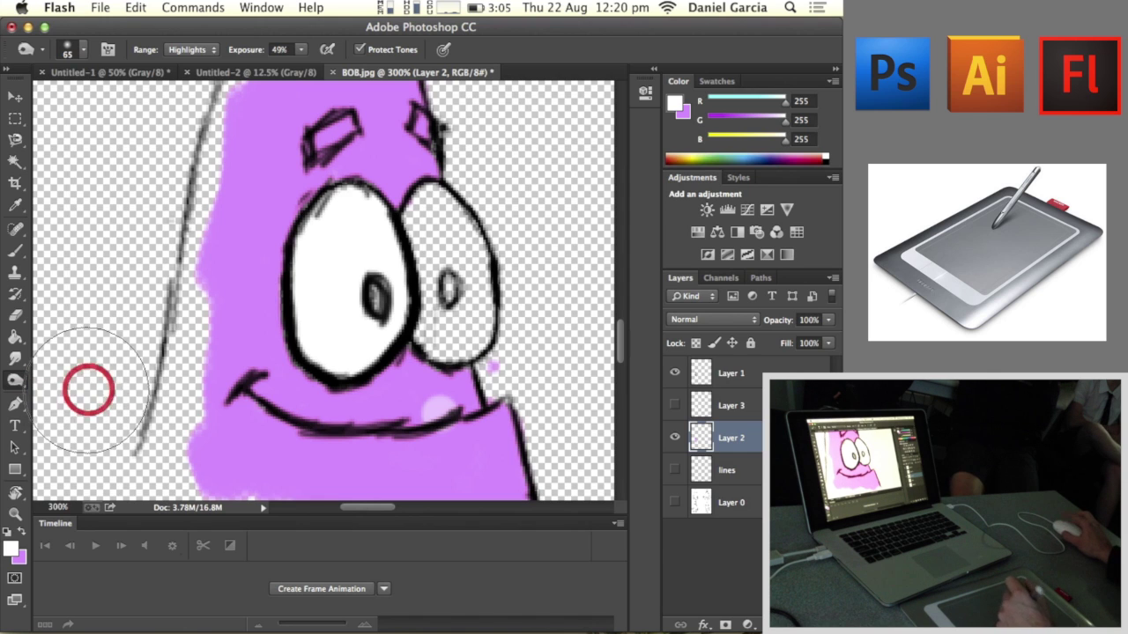
{"action": "key", "text": "bracketleft"}
{"action": "key", "text": "bracketleft"}
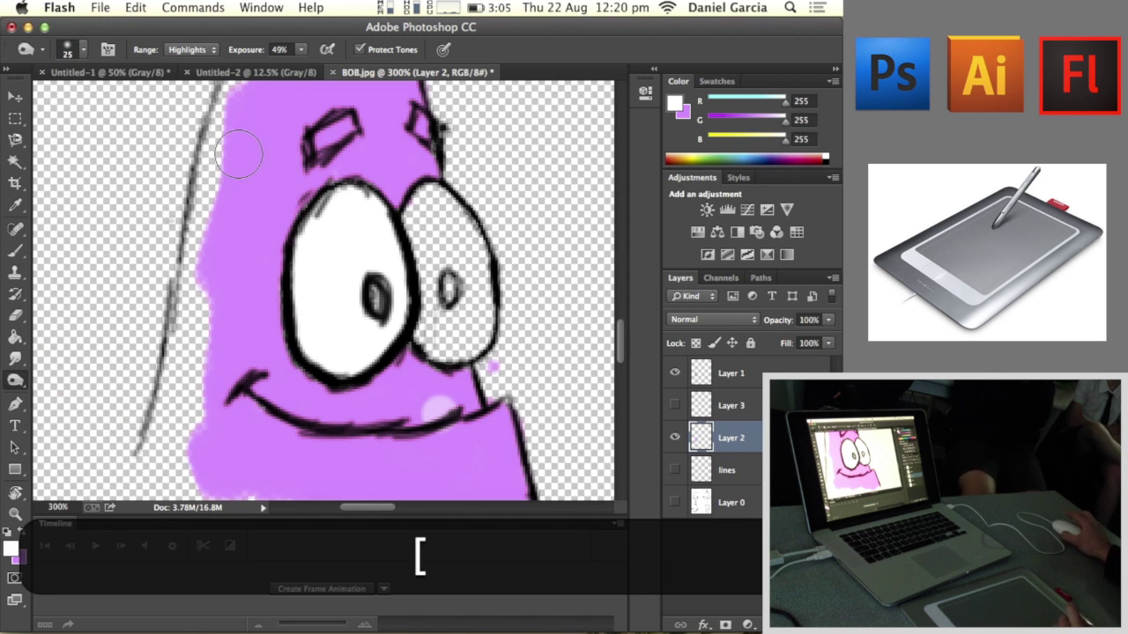
{"action": "key", "text": "bracketleft"}
{"action": "key", "text": "bracketright"}
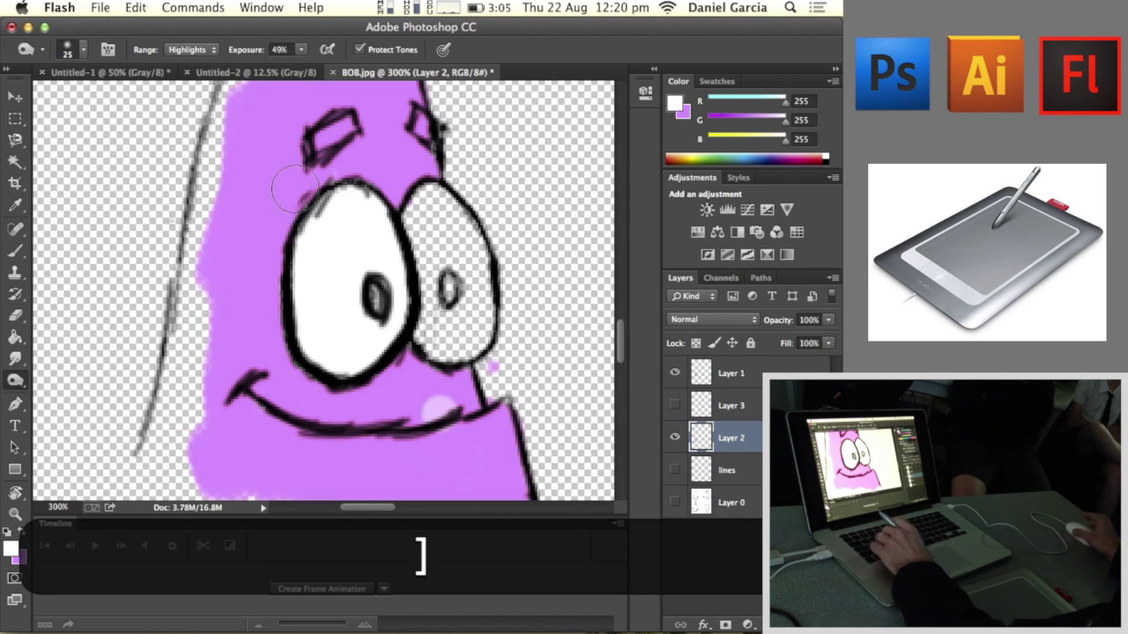
{"action": "mouse_move", "coordinate": [280, 235]}
{"action": "left_mouse_down"}
{"action": "mouse_move", "coordinate": [306, 180]}
{"action": "mouse_move", "coordinate": [277, 285]}
{"action": "mouse_move", "coordinate": [395, 366]}
{"action": "left_mouse_up"}
{"action": "mouse_move", "coordinate": [302, 376]}
{"action": "left_mouse_down"}
{"action": "mouse_move", "coordinate": [283, 324]}
{"action": "mouse_move", "coordinate": [325, 394]}
{"action": "mouse_move", "coordinate": [275, 283]}
{"action": "left_mouse_up"}
{"action": "mouse_move", "coordinate": [276, 239]}
{"action": "left_mouse_down"}
{"action": "mouse_move", "coordinate": [275, 265]}
{"action": "mouse_move", "coordinate": [354, 168]}
{"action": "mouse_move", "coordinate": [376, 184]}
{"action": "mouse_move", "coordinate": [323, 190]}
{"action": "mouse_move", "coordinate": [403, 195]}
{"action": "mouse_move", "coordinate": [305, 213]}
{"action": "mouse_move", "coordinate": [307, 194]}
{"action": "mouse_move", "coordinate": [282, 305]}
{"action": "mouse_move", "coordinate": [346, 373]}
{"action": "mouse_move", "coordinate": [383, 378]}
{"action": "left_mouse_up"}
Step: Deepen the burned shading beneath the left eye and between the eyes with the size 25 Burn tool
{"action": "key", "text": "bracketright"}
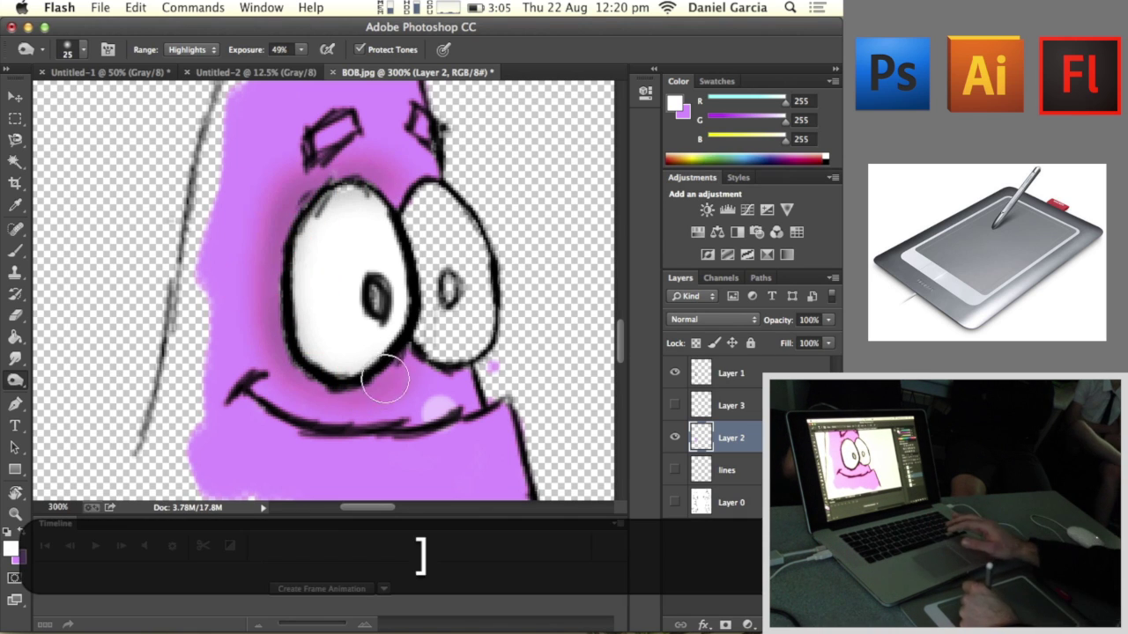
{"action": "key", "text": "space"}
{"action": "left_click_drag", "start_coordinate": [381, 296], "coordinate": [344, 189]}
{"action": "key", "text": "bracketleft"}
{"action": "key", "text": "bracketleft"}
{"action": "key", "text": "bracketleft"}
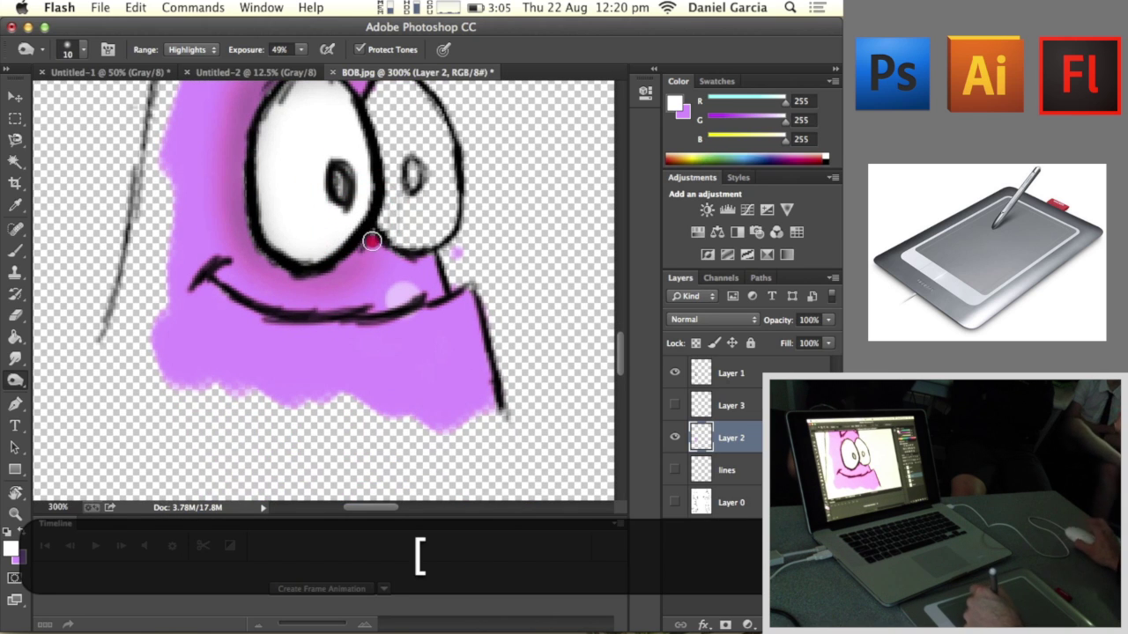
{"action": "key", "text": "bracketright"}
{"action": "key", "text": "bracketright"}
{"action": "key", "text": "bracketright"}
{"action": "mouse_move", "coordinate": [369, 236]}
{"action": "left_mouse_down"}
{"action": "mouse_move", "coordinate": [438, 265]}
{"action": "mouse_move", "coordinate": [363, 244]}
{"action": "mouse_move", "coordinate": [343, 279]}
{"action": "mouse_move", "coordinate": [319, 269]}
{"action": "mouse_move", "coordinate": [344, 261]}
{"action": "mouse_move", "coordinate": [315, 258]}
{"action": "left_mouse_up"}
{"action": "key", "text": "j"}
{"action": "key", "text": "n"}
Step: Lighten the cheek around the left corner of the mouth with the Dodge tool at size 45, Midtones range and 50% exposure
{"action": "key", "text": "space"}
{"action": "mouse_move", "coordinate": [273, 197]}
{"action": "left_mouse_down"}
{"action": "mouse_move", "coordinate": [294, 272]}
{"action": "mouse_move", "coordinate": [286, 267]}
{"action": "left_mouse_up"}
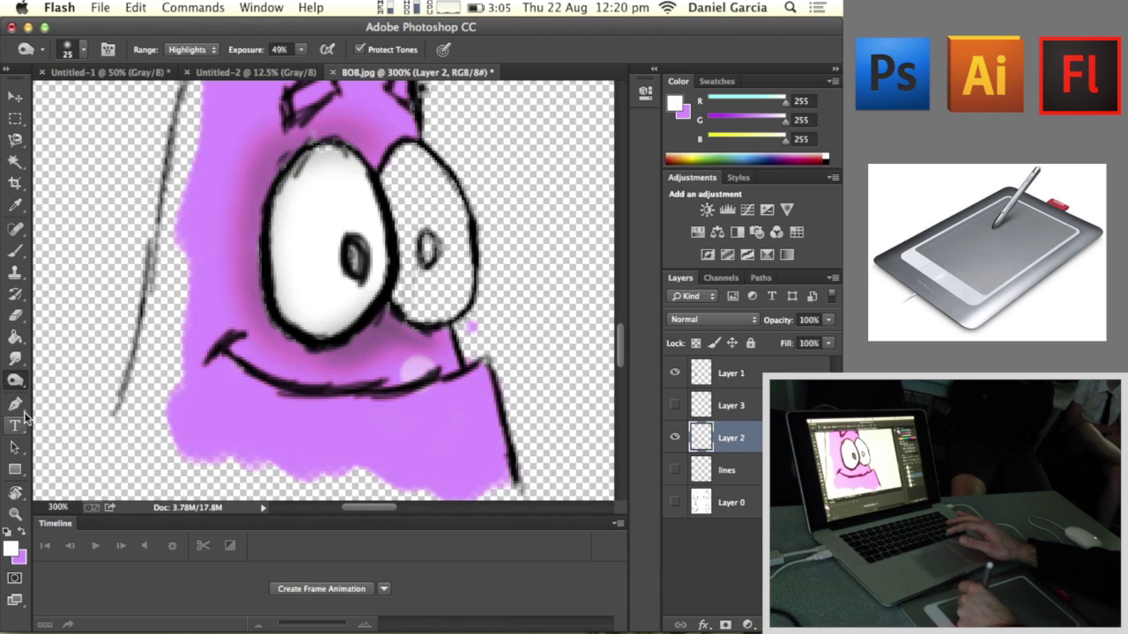
{"action": "left_click_drag", "start_coordinate": [17, 387], "coordinate": [88, 390]}
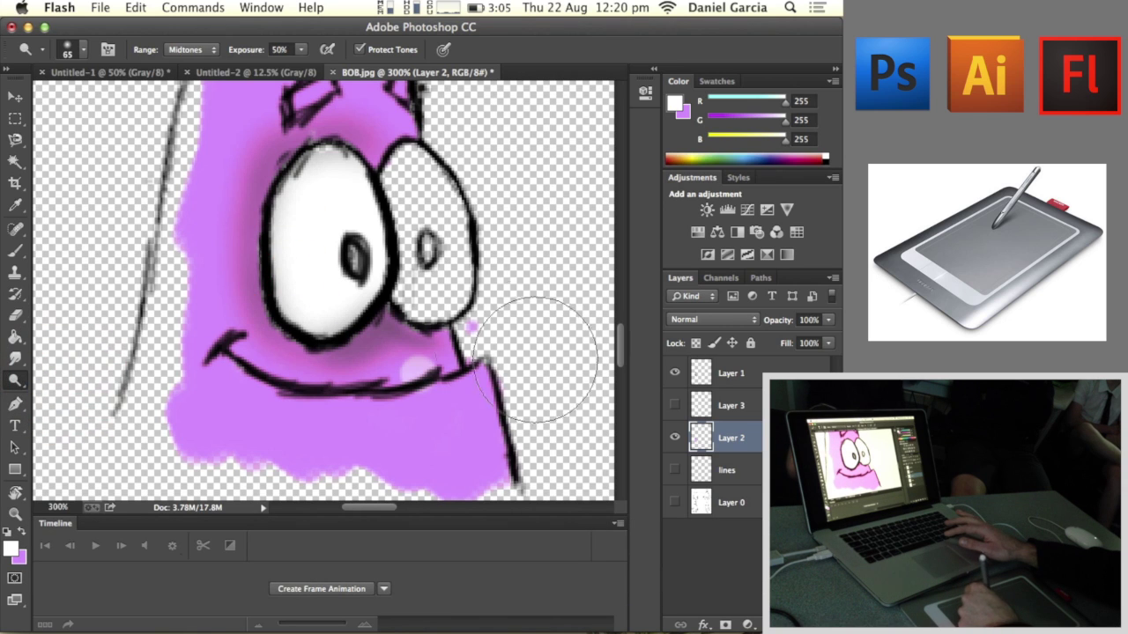
{"action": "key", "text": "["}
{"action": "key", "text": "["}
{"action": "key", "text": "["}
{"action": "left_click_drag", "start_coordinate": [265, 368], "coordinate": [219, 347]}
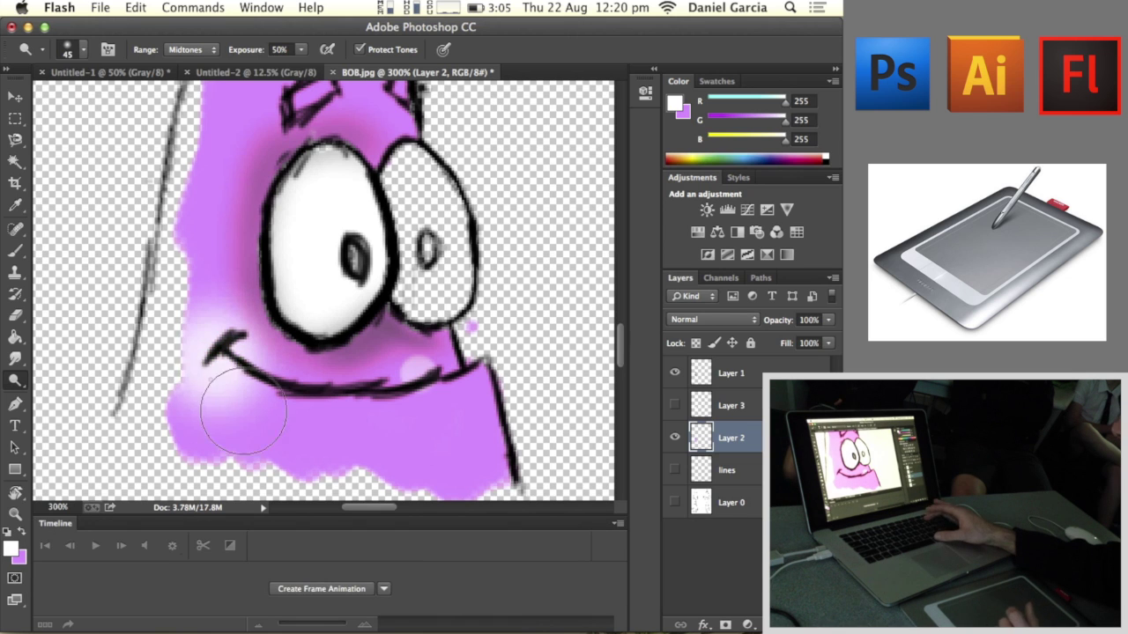
Step: Examine the burned and dodged shading on the whole character at several zoom levels
{"action": "key", "text": "space"}
{"action": "mouse_move", "coordinate": [329, 141]}
{"action": "left_mouse_down"}
{"action": "mouse_move", "coordinate": [325, 396]}
{"action": "mouse_move", "coordinate": [318, 249]}
{"action": "left_mouse_up"}
{"action": "key", "text": "space"}
{"action": "key", "text": "super+minus"}
{"action": "key", "text": "super+minus"}
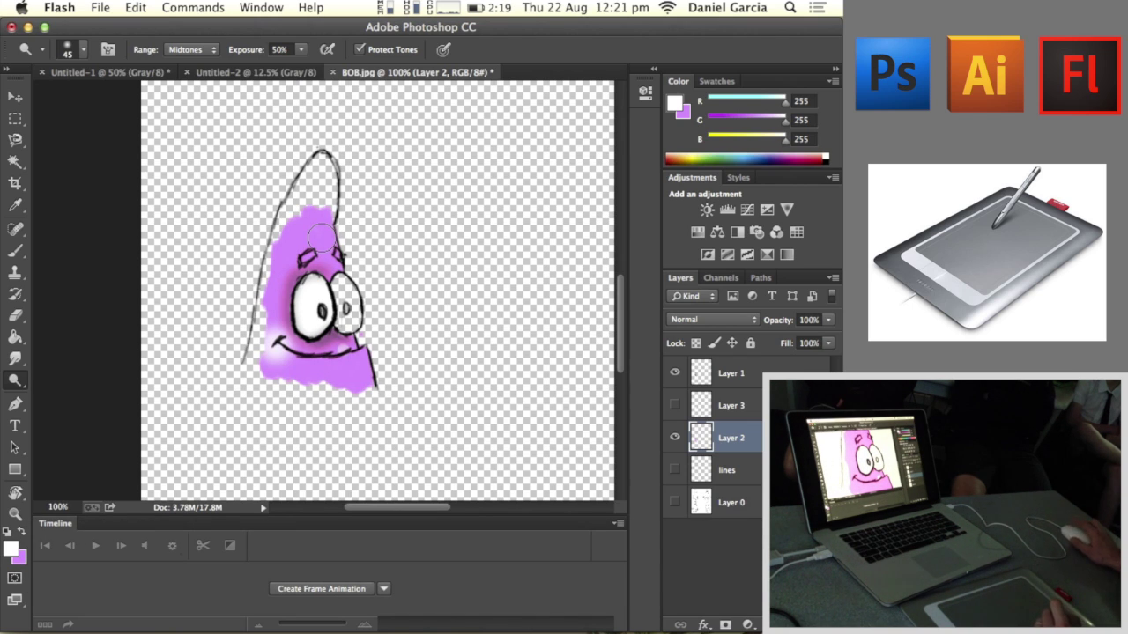
{"action": "key", "text": "super+equal"}
{"action": "key", "text": "super+equal"}
{"action": "key", "text": "super+minus"}
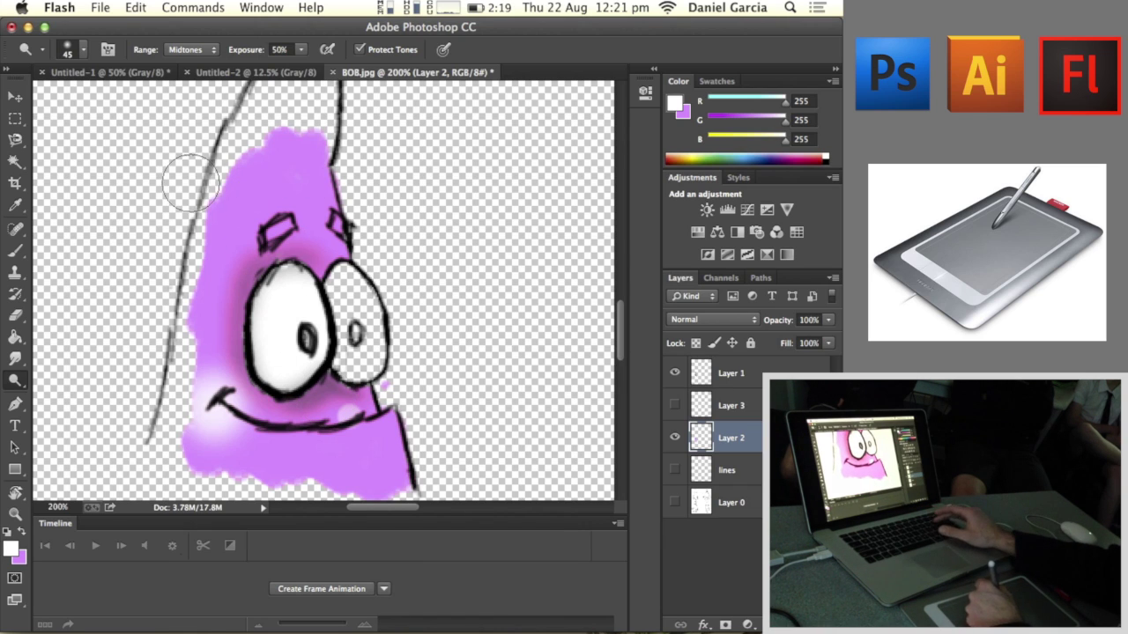
{"action": "key", "text": "super+minus"}
{"action": "key", "text": "super+minus"}
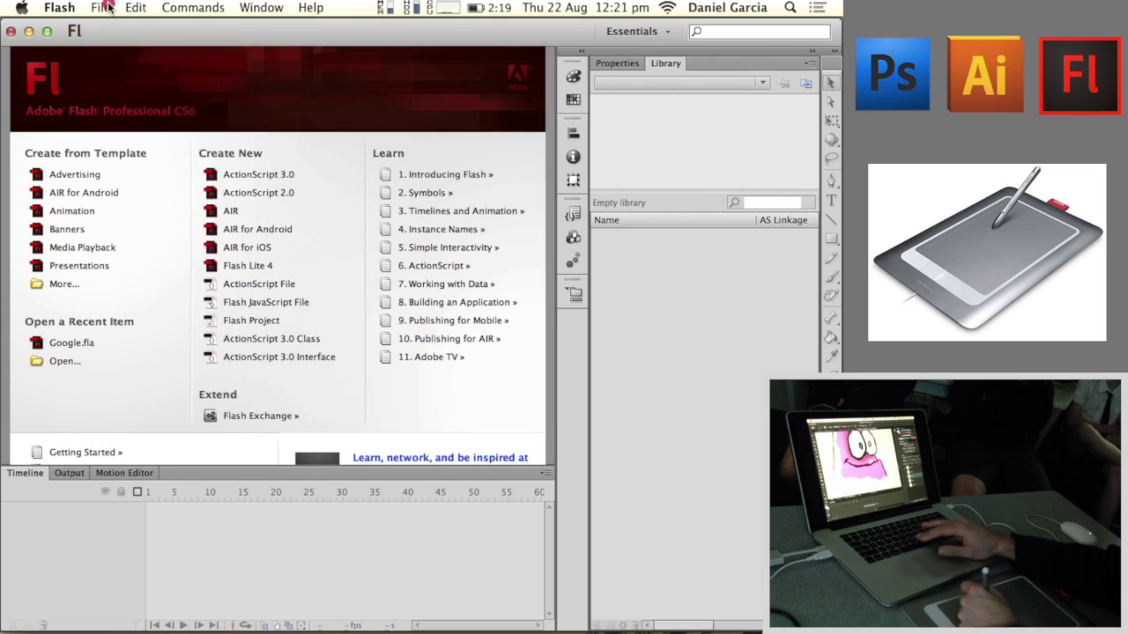
Step: Switch from Flash back to Photoshop with the BOB.jpg document
{"action": "left_click", "coordinate": [106, 7]}
{"action": "left_click", "coordinate": [542, 483]}
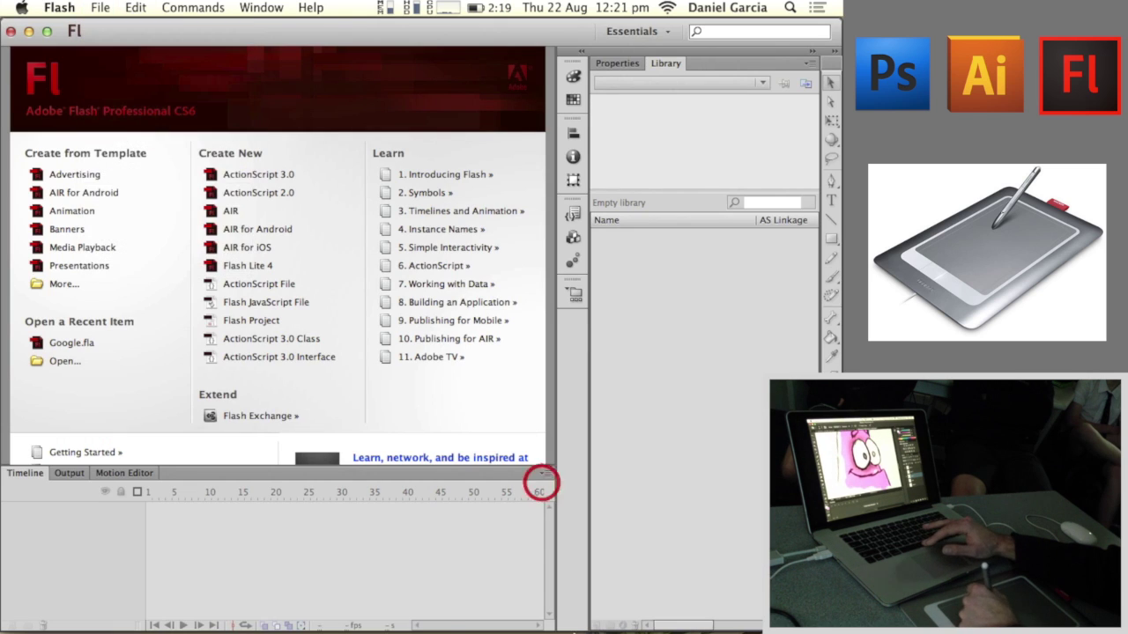
{"action": "mouse_move", "coordinate": [545, 629]}
{"action": "left_click", "coordinate": [654, 619]}
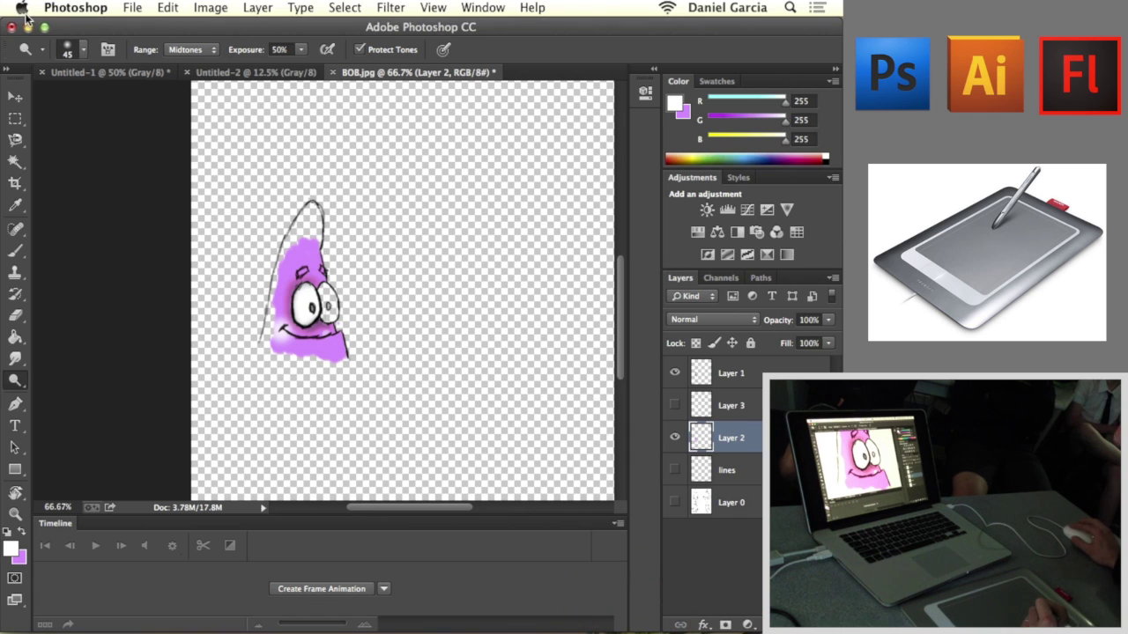
Step: Open the Save As dialog for BOB.psd in Photoshop format with layers, and cancel it without saving
{"action": "left_click", "coordinate": [134, 8]}
{"action": "left_click", "coordinate": [189, 201]}
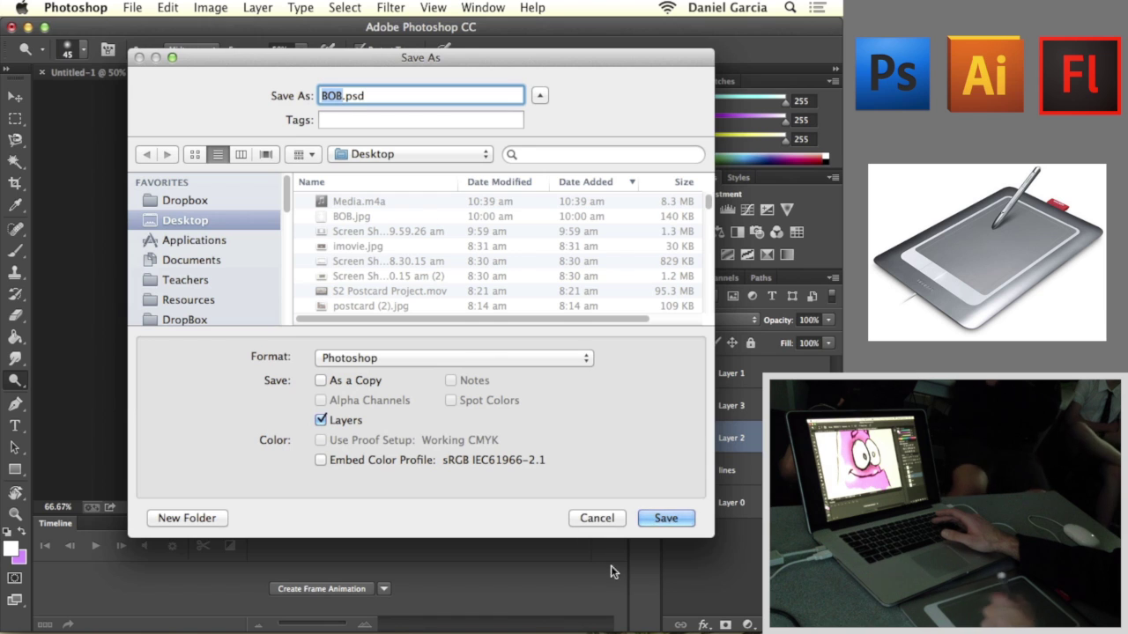
{"action": "left_click", "coordinate": [599, 519]}
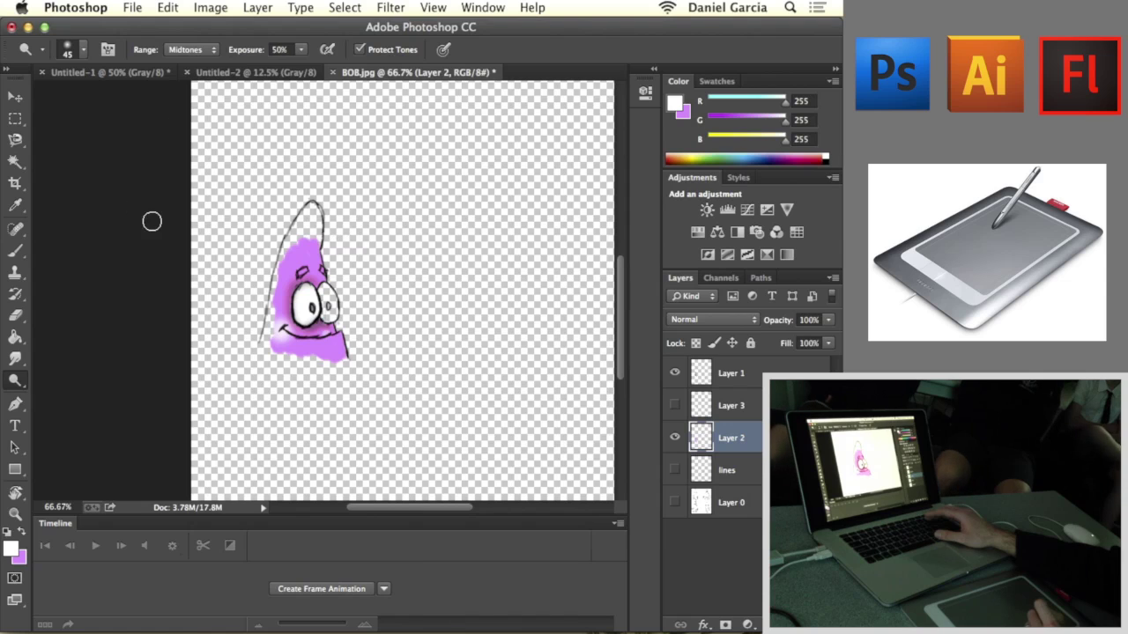
Step: Crop the canvas closely around the purple-colored character
{"action": "left_click", "coordinate": [15, 183]}
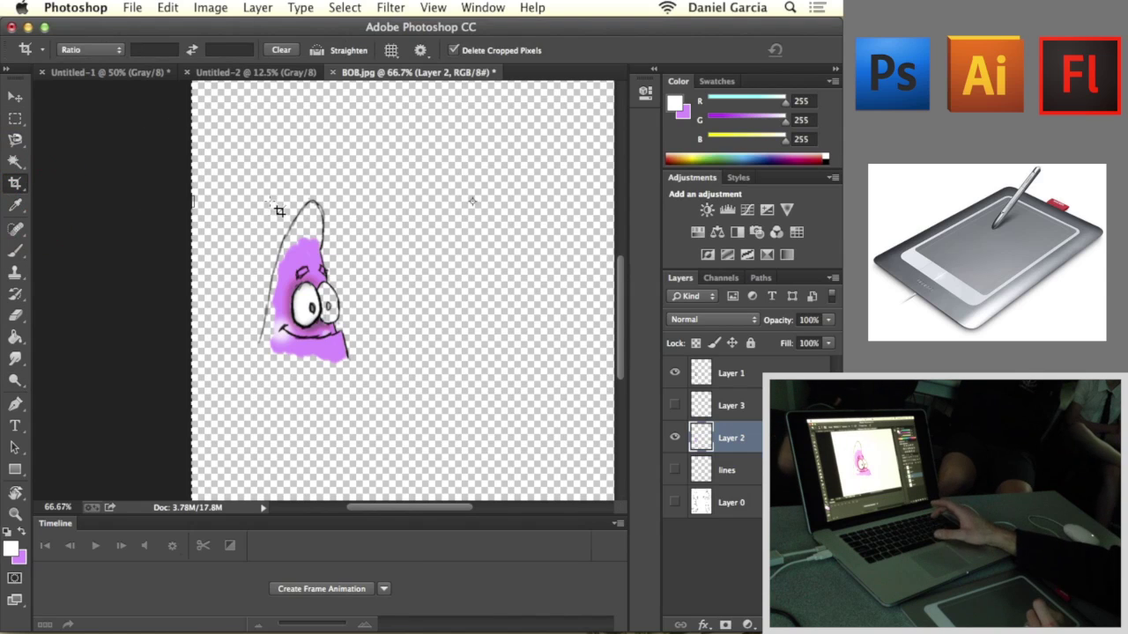
{"action": "left_click_drag", "start_coordinate": [240, 174], "coordinate": [376, 379]}
{"action": "key", "text": "Return"}
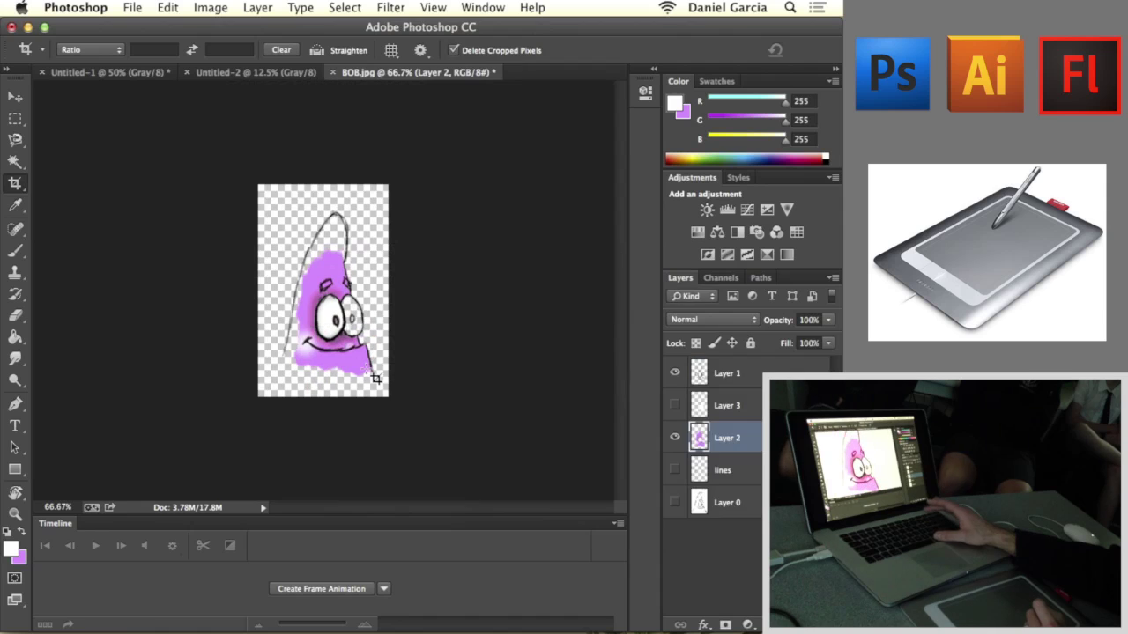
Step: Save the cropped artwork as test1.psd in Photoshop format with layers and Maximize Compatibility enabled
{"action": "left_click", "coordinate": [132, 8]}
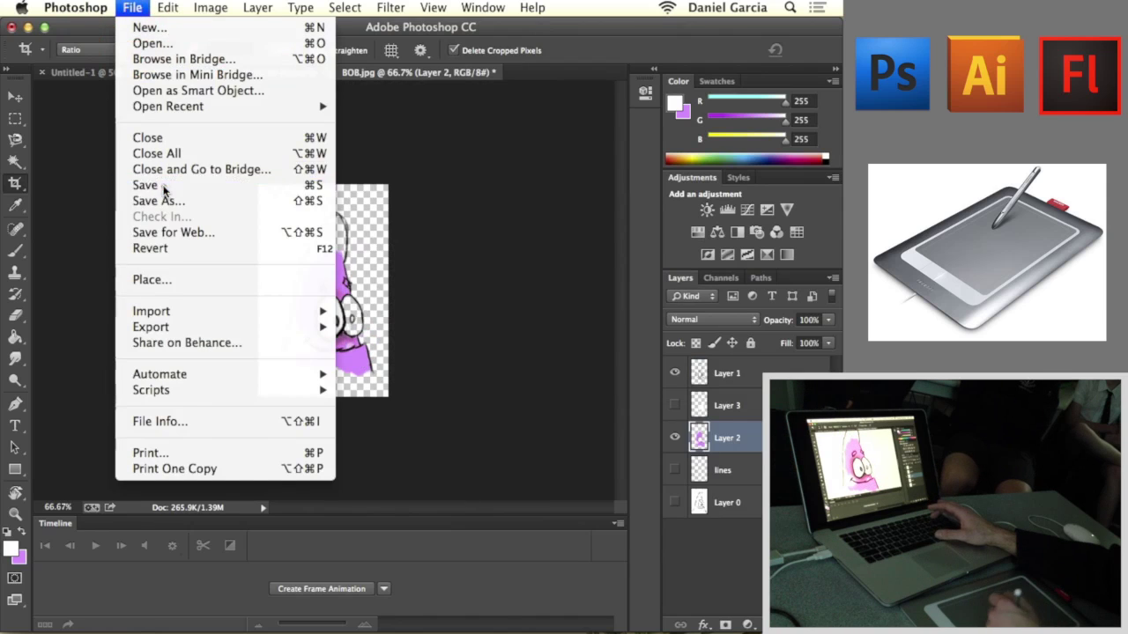
{"action": "left_click", "coordinate": [163, 202]}
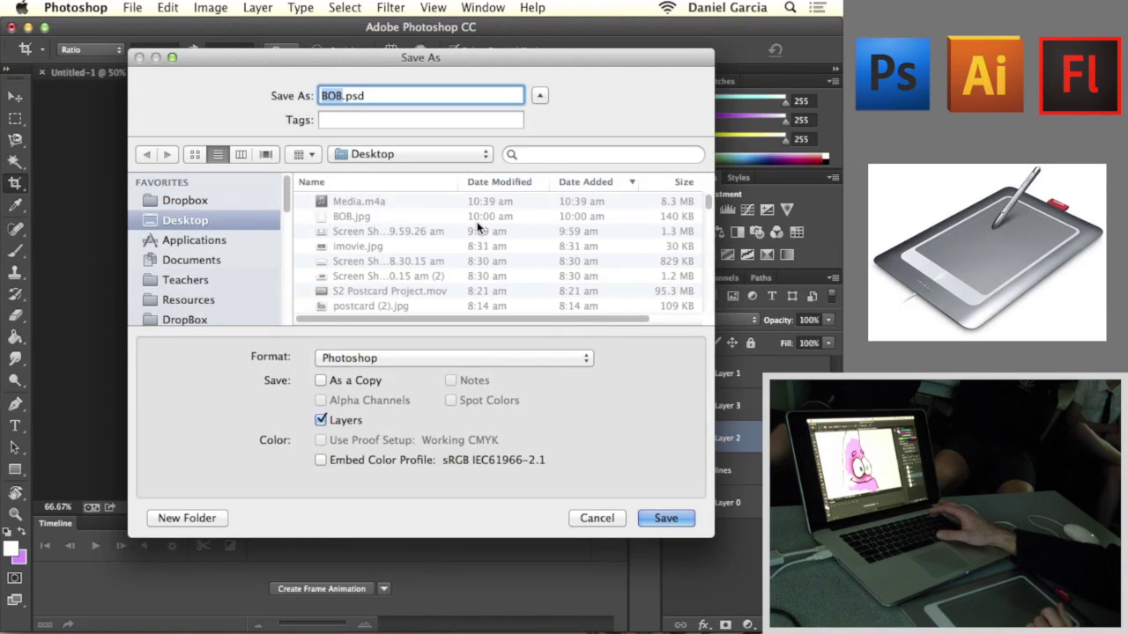
{"action": "type", "text": "test"}
{"action": "type", "text": "1"}
{"action": "key", "text": "Return"}
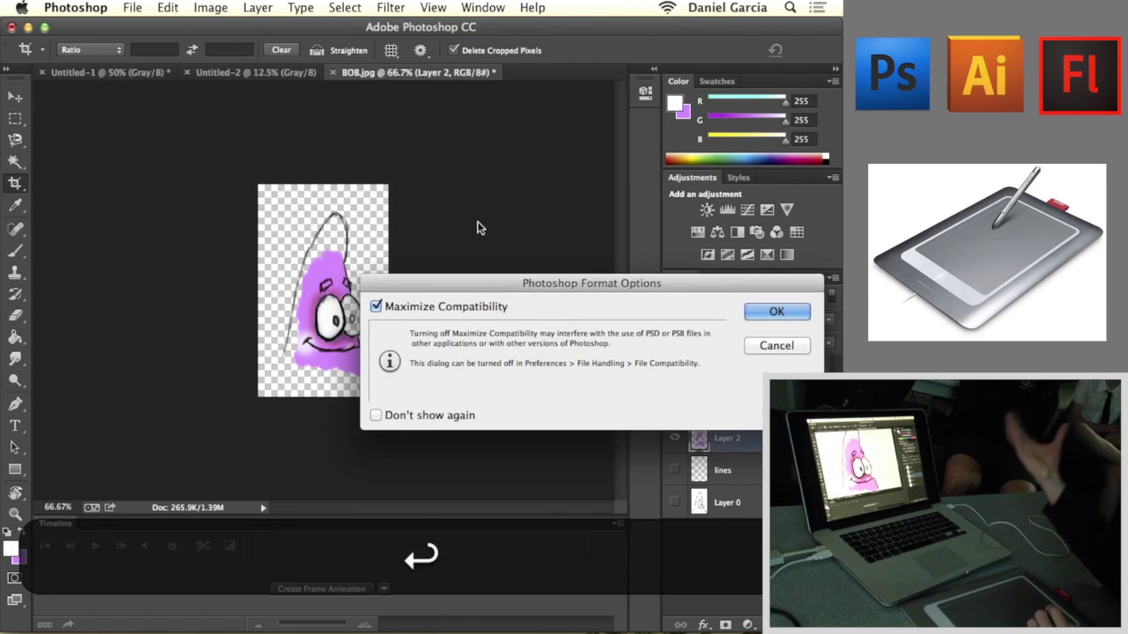
{"action": "left_click", "coordinate": [783, 312]}
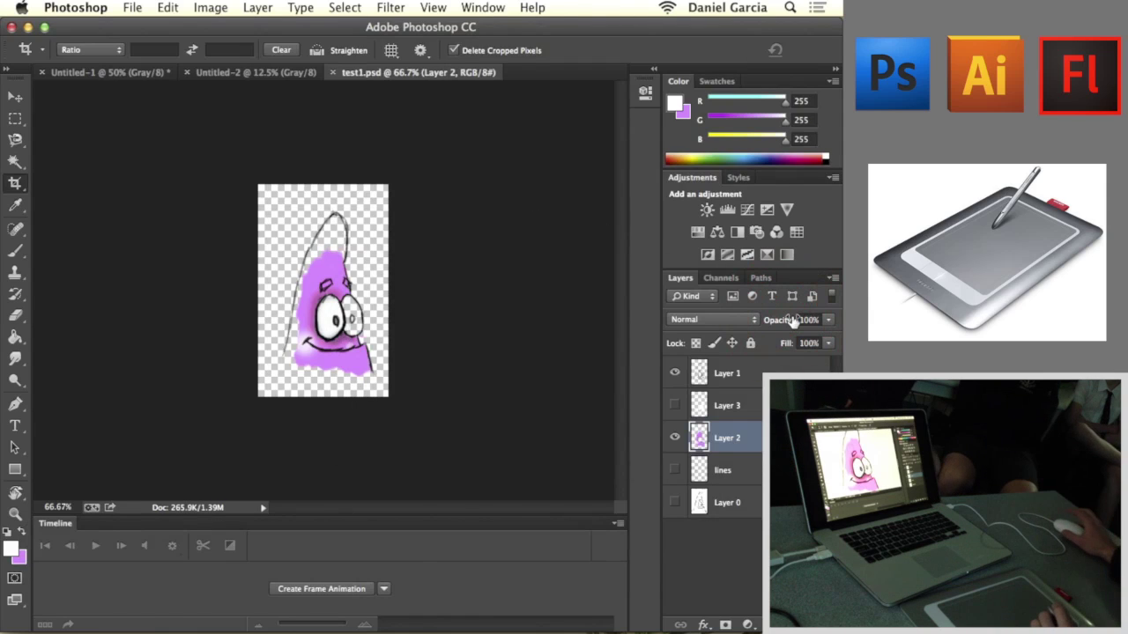
Step: Leave Photoshop and launch Illustrator CS6, allowing its network usage and file writing in the security preset
{"action": "left_click_drag", "start_coordinate": [370, 44], "coordinate": [392, 91]}
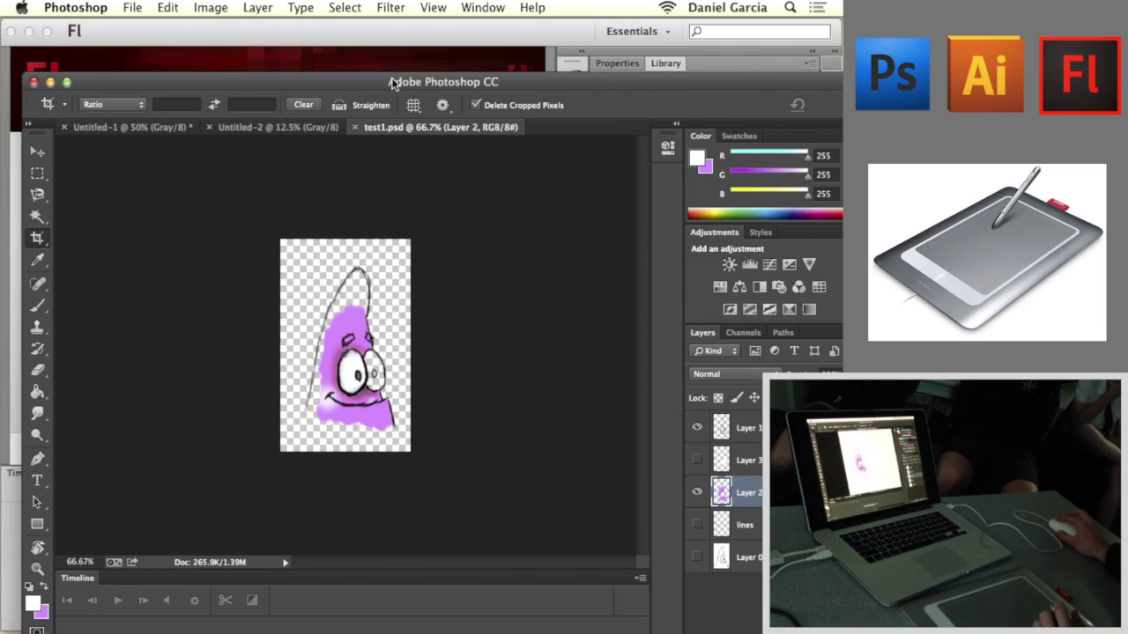
{"action": "key", "text": "super+q"}
{"action": "left_click", "coordinate": [374, 244]}
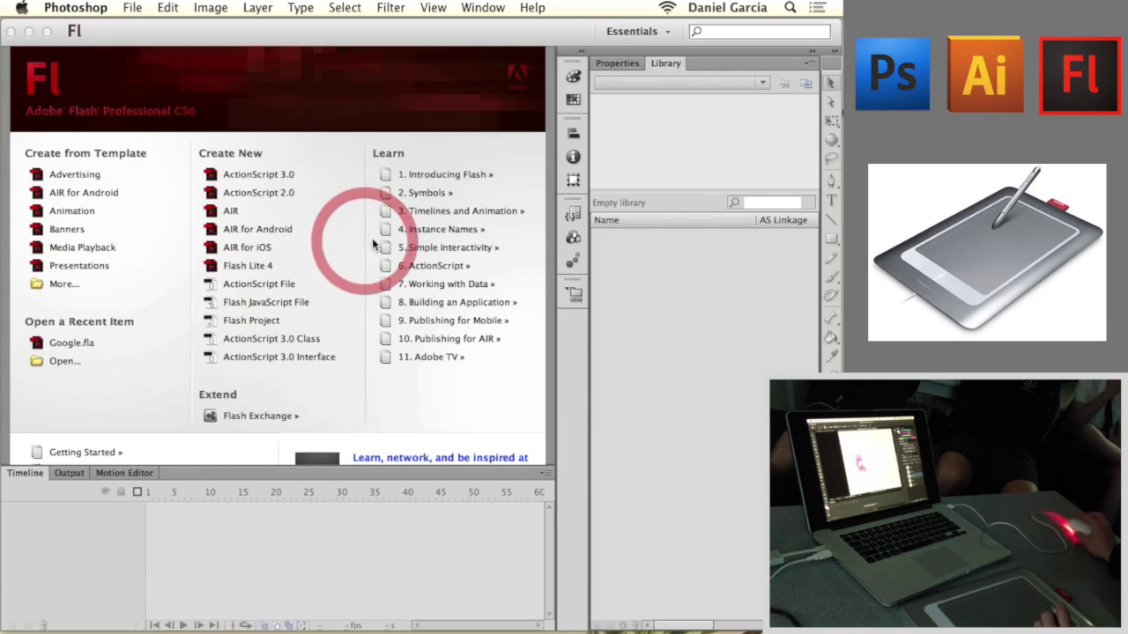
{"action": "mouse_move", "coordinate": [633, 620]}
{"action": "left_click", "coordinate": [676, 619]}
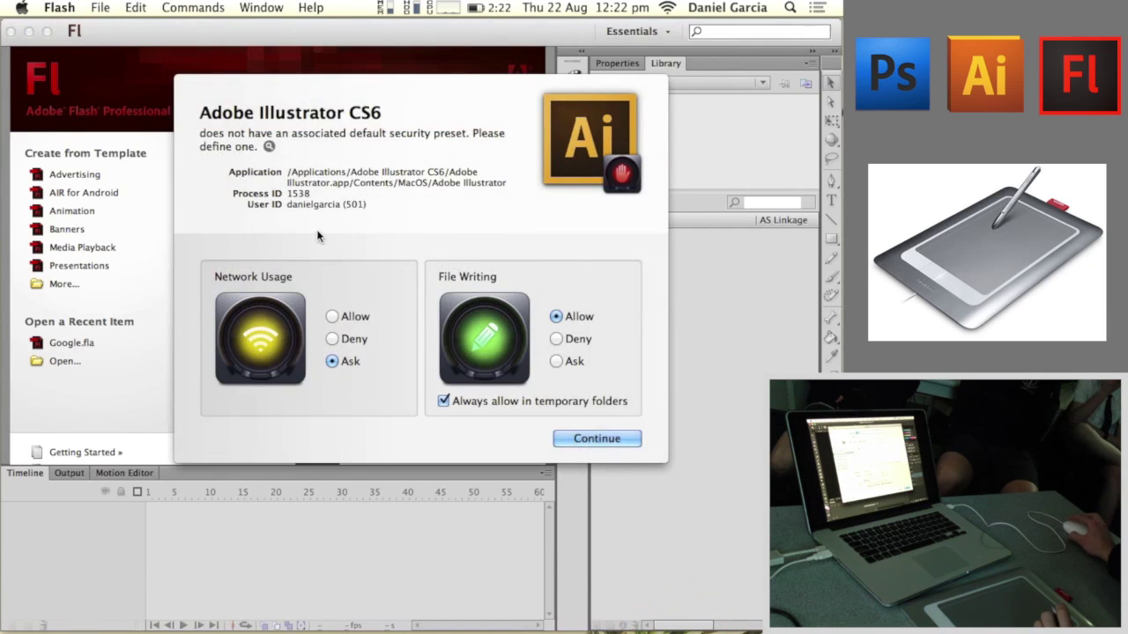
{"action": "left_click", "coordinate": [346, 319]}
{"action": "left_click", "coordinate": [597, 438]}
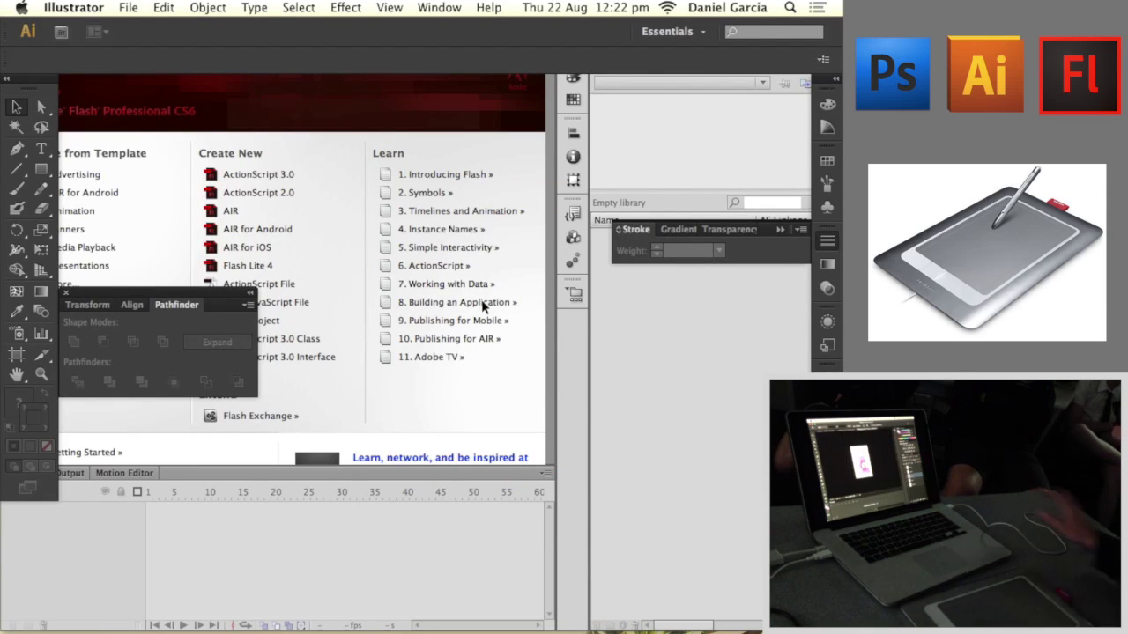
Step: Create a new portrait A4 document with one artboard and move the Pathfinder panel away from the artboard
{"action": "left_click", "coordinate": [130, 9]}
{"action": "left_click", "coordinate": [144, 29]}
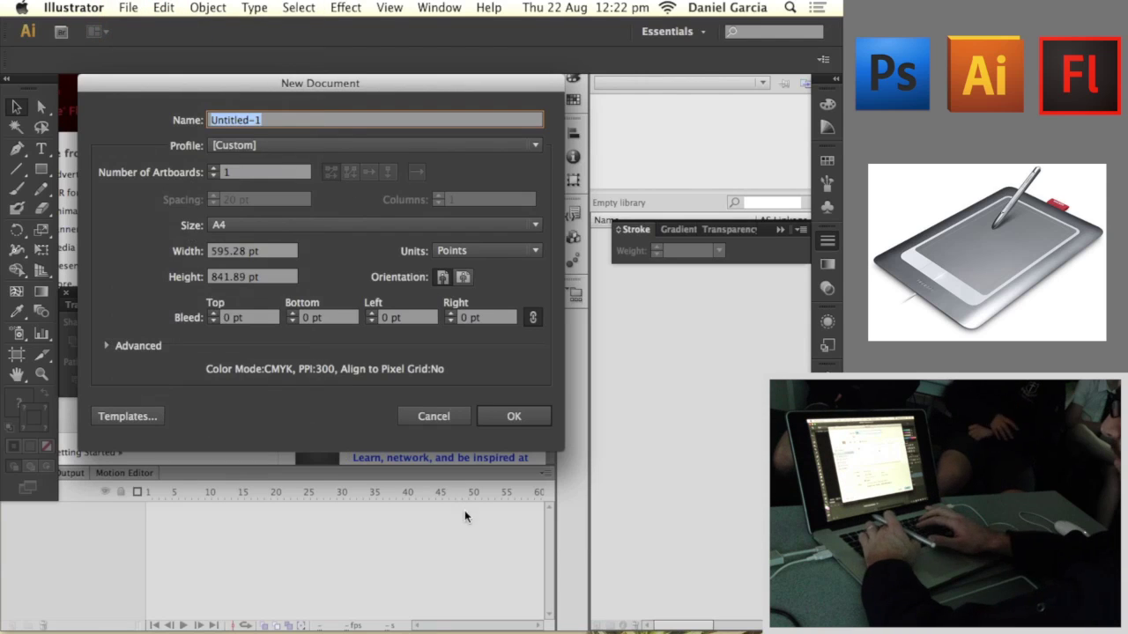
{"action": "left_click", "coordinate": [514, 416]}
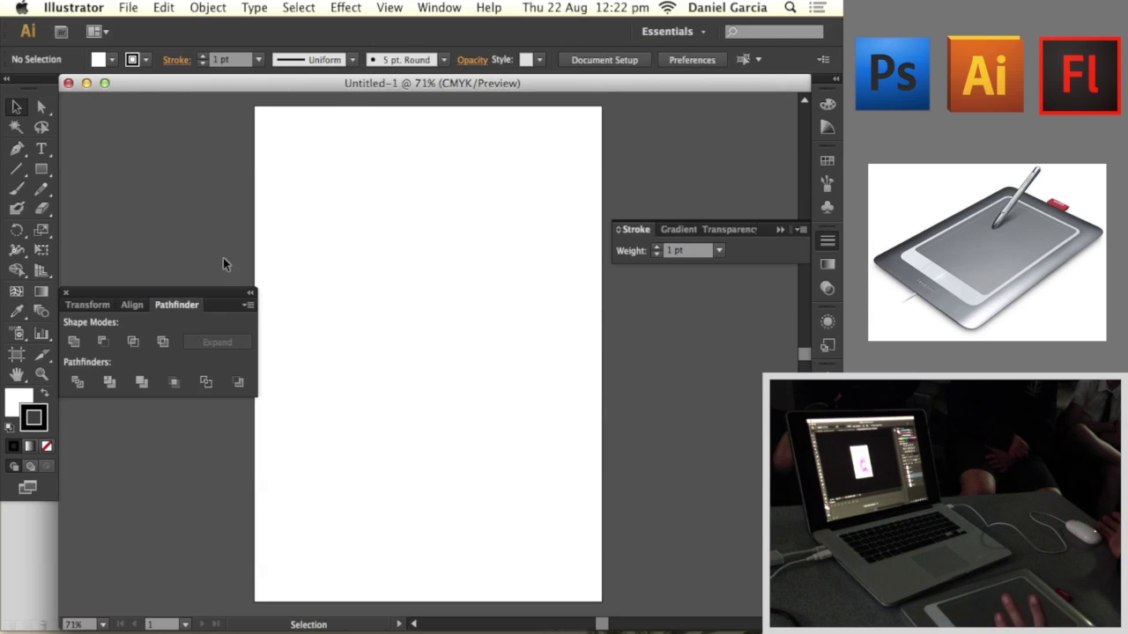
{"action": "left_click_drag", "start_coordinate": [208, 287], "coordinate": [164, 312]}
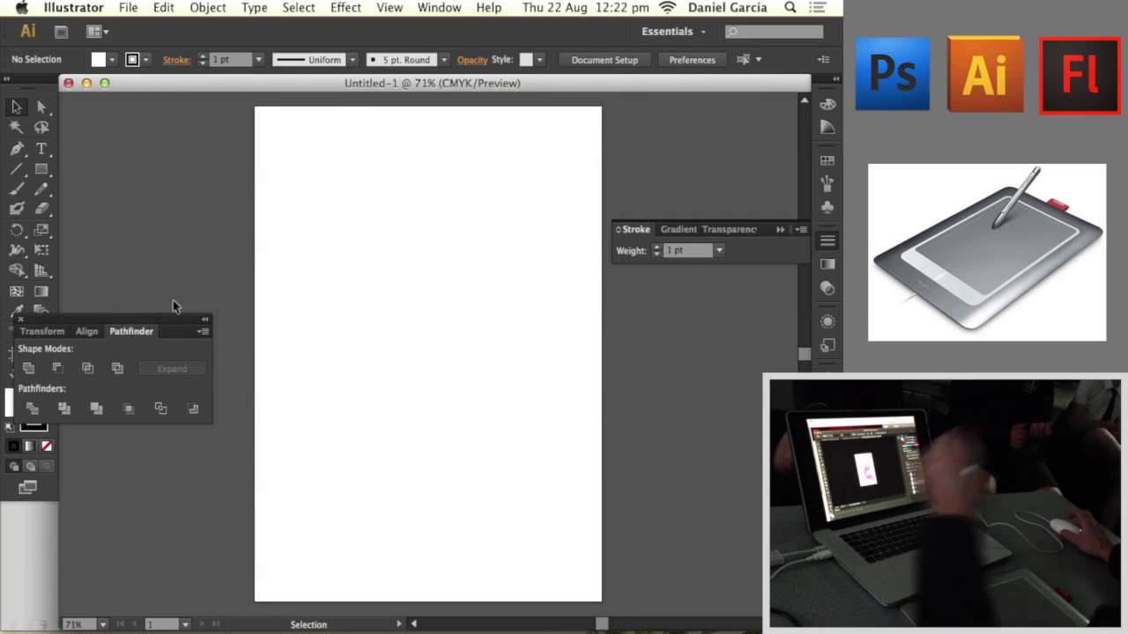
Step: Open the image BOB.jpg in Illustrator
{"action": "left_click", "coordinate": [129, 7]}
{"action": "left_click", "coordinate": [148, 59]}
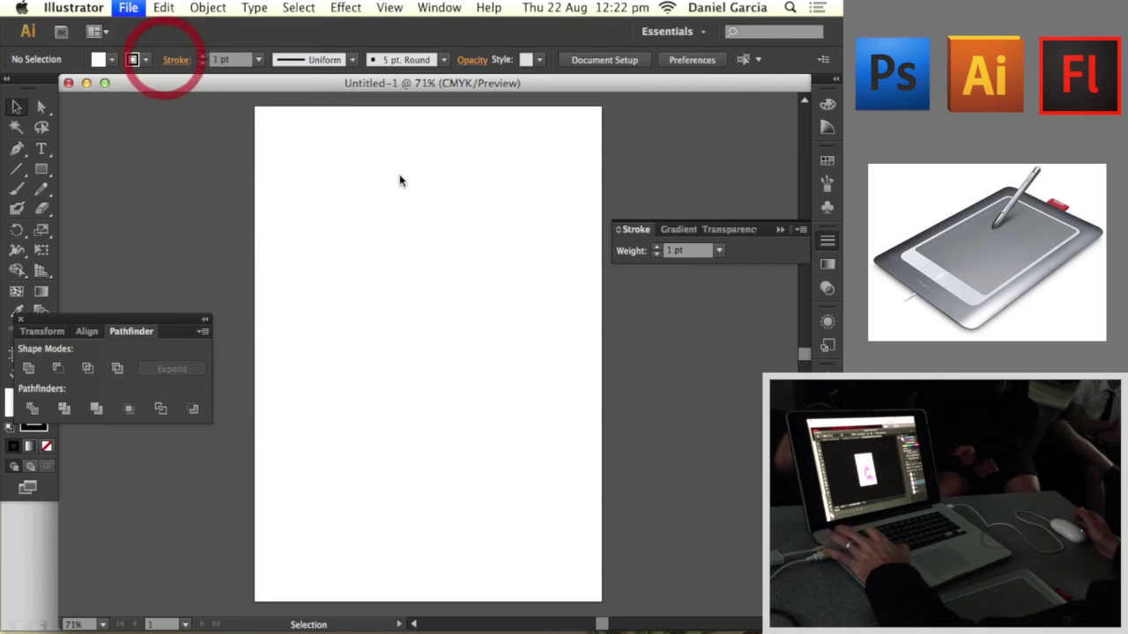
{"action": "double_click", "coordinate": [388, 138]}
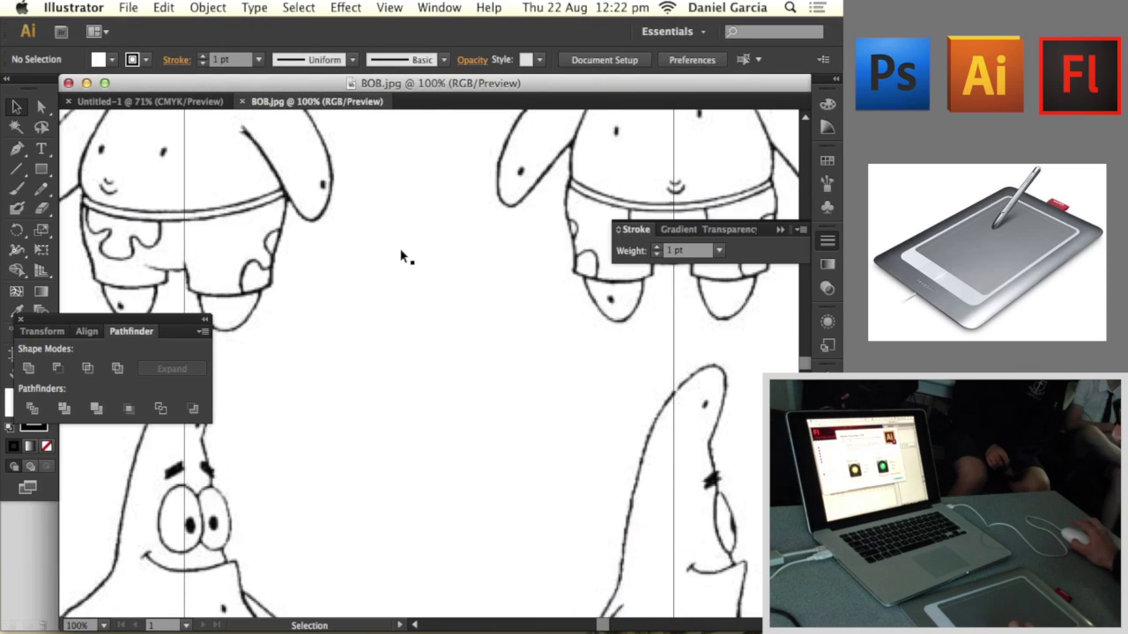
Step: Move the BOB.jpg image so that its lower-left character lies on the artboard
{"action": "key", "text": "super+minus"}
{"action": "key", "text": "super+minus"}
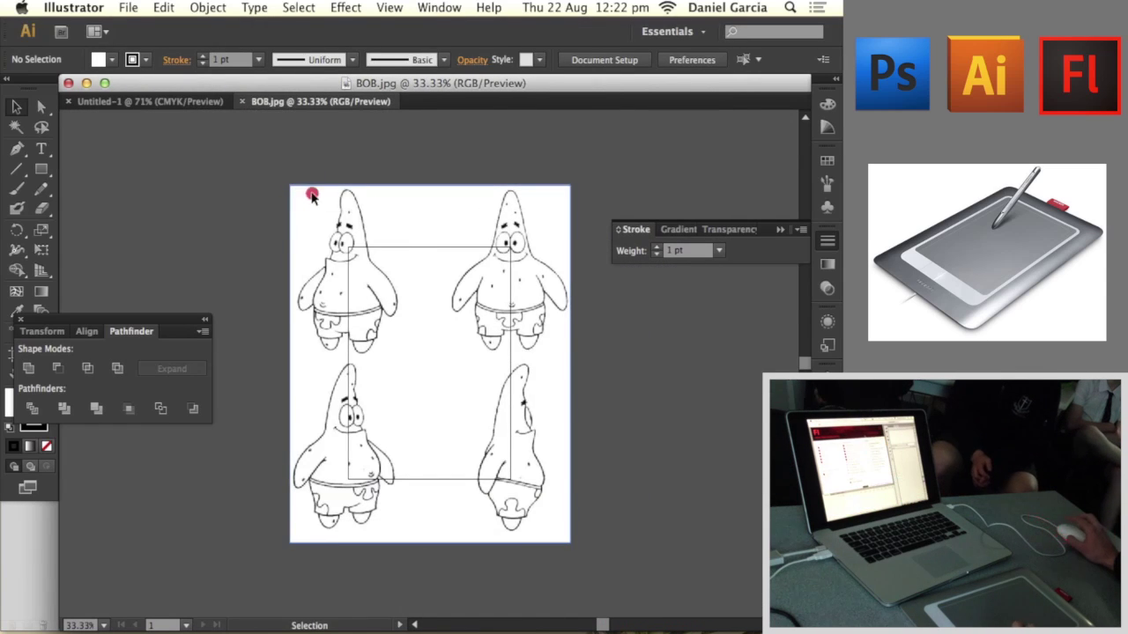
{"action": "left_click_drag", "start_coordinate": [312, 194], "coordinate": [353, 183]}
{"action": "left_click_drag", "start_coordinate": [413, 389], "coordinate": [431, 325]}
{"action": "left_click_drag", "start_coordinate": [443, 366], "coordinate": [450, 377]}
{"action": "key", "text": "super+equal"}
{"action": "key", "text": "super+equal"}
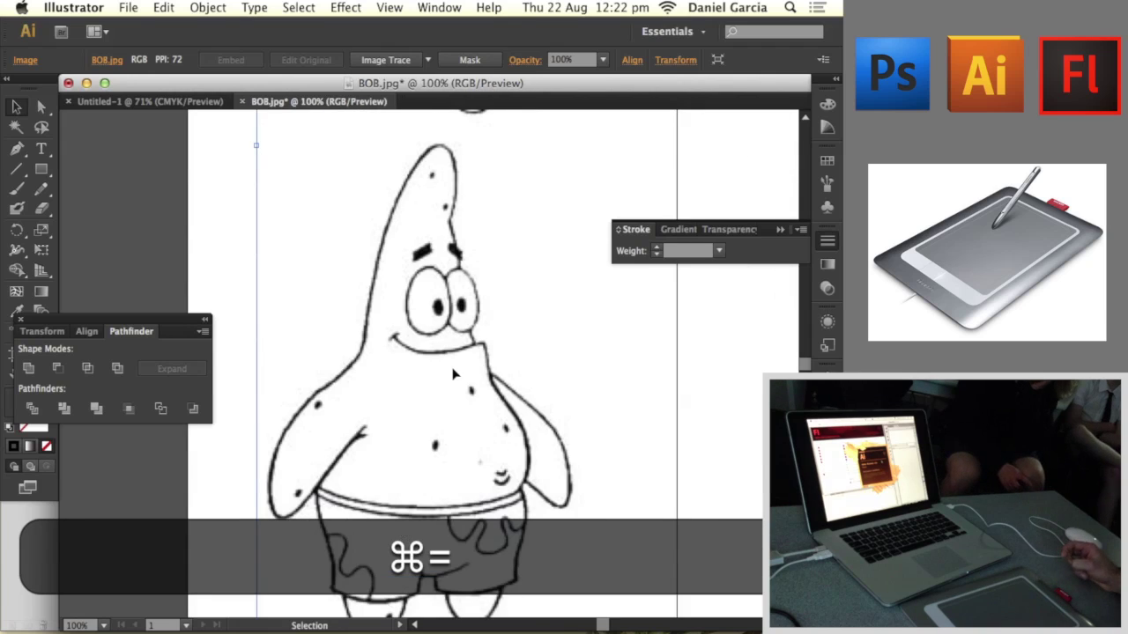
{"action": "left_click_drag", "start_coordinate": [511, 361], "coordinate": [469, 335]}
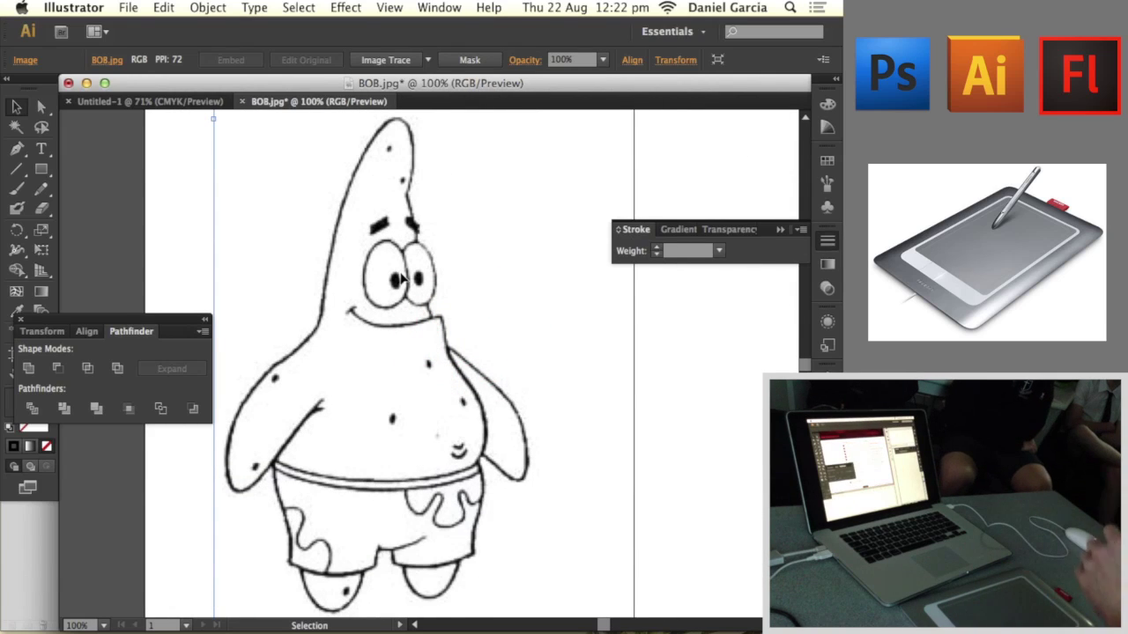
{"action": "key", "text": "super+minus"}
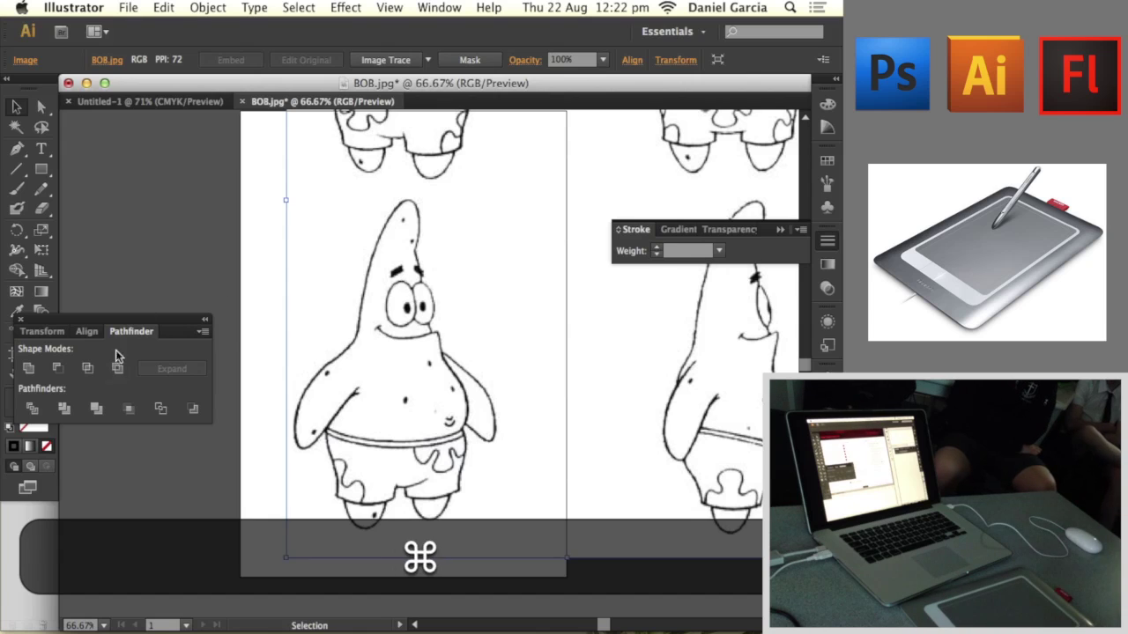
Step: Add a new layer above the image layer and lock Layer 1, keeping the Pathfinder panel off the character
{"action": "left_click_drag", "start_coordinate": [145, 333], "coordinate": [229, 431]}
{"action": "left_click", "coordinate": [827, 365]}
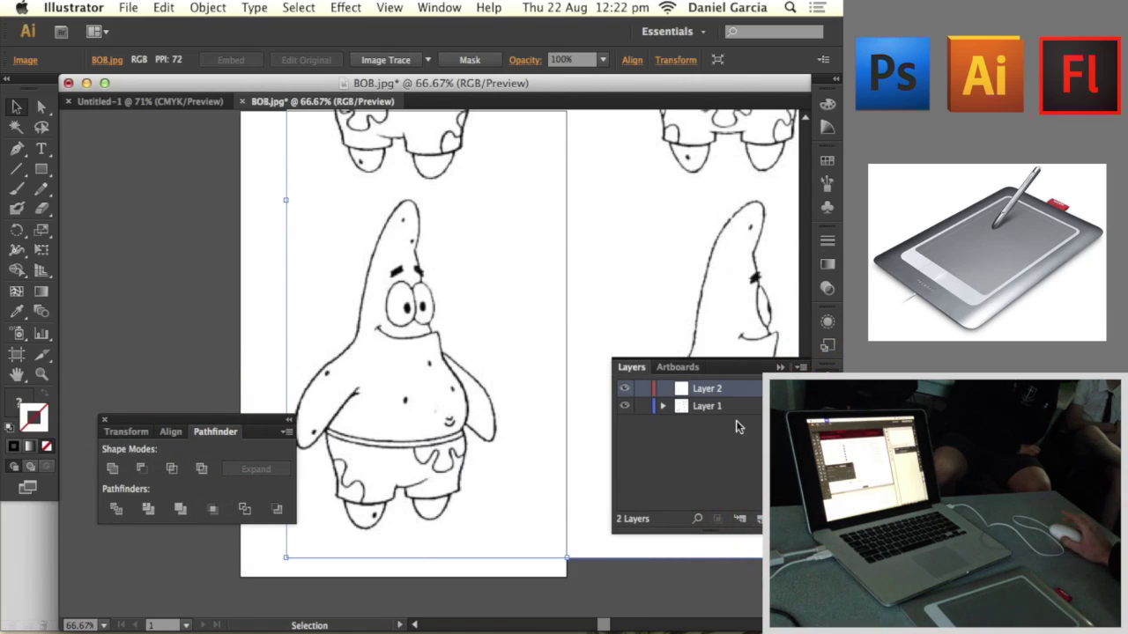
{"action": "left_click", "coordinate": [707, 408]}
{"action": "left_click", "coordinate": [625, 407]}
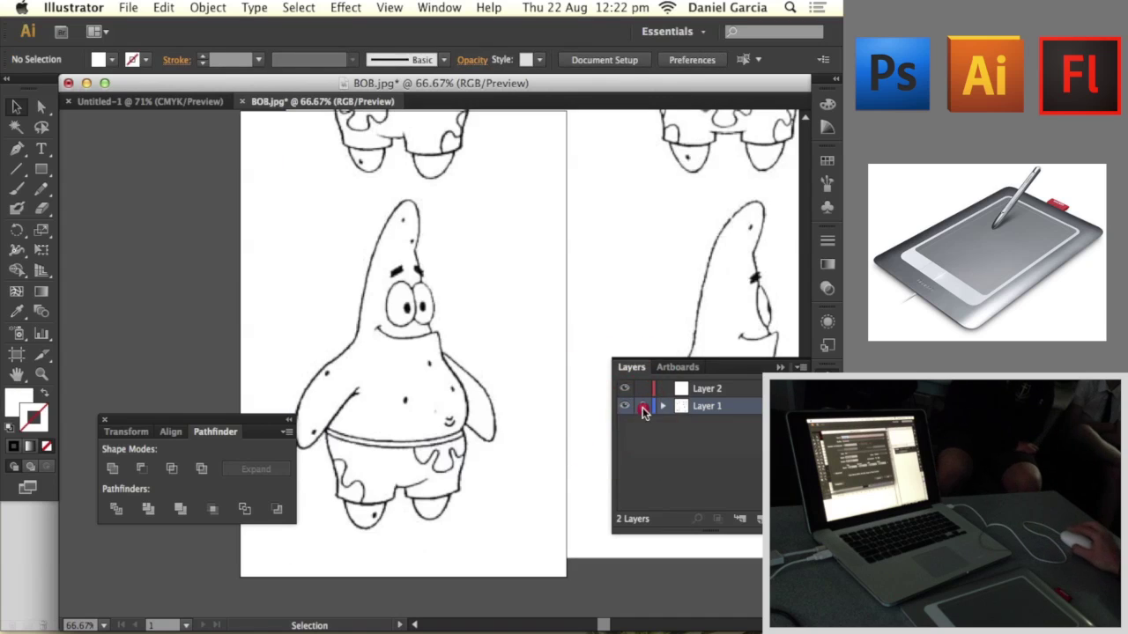
{"action": "left_click", "coordinate": [642, 407]}
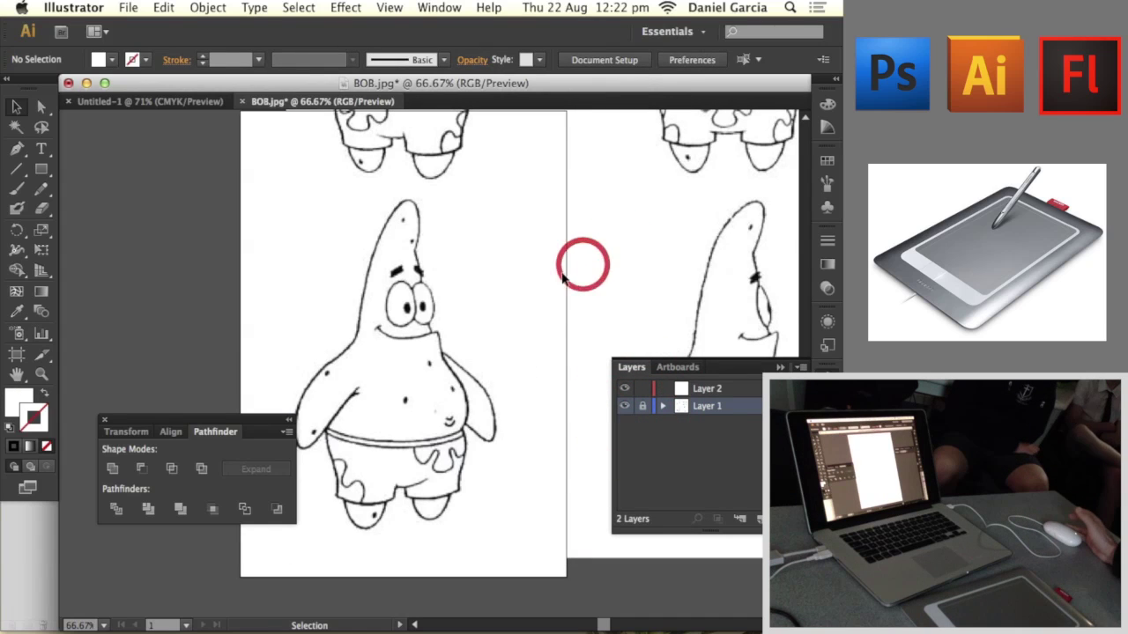
{"action": "left_click_drag", "start_coordinate": [247, 425], "coordinate": [196, 427]}
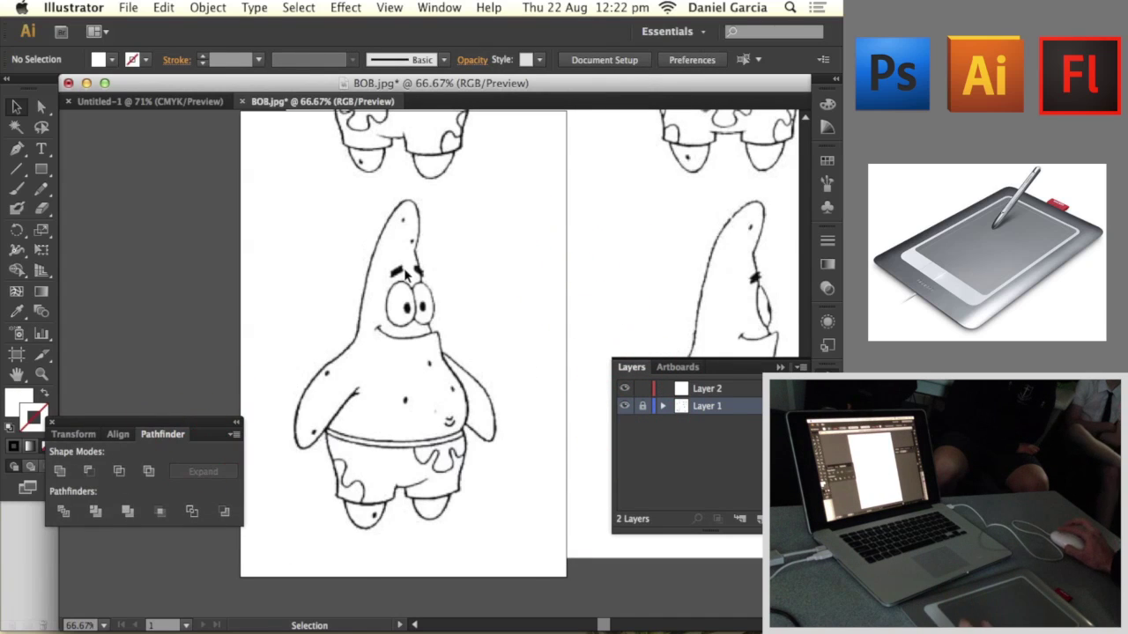
Step: On Layer 2, trace the character's outline with the Pen tool from the head tip down the left side and around the arm
{"action": "key", "text": "super+equal"}
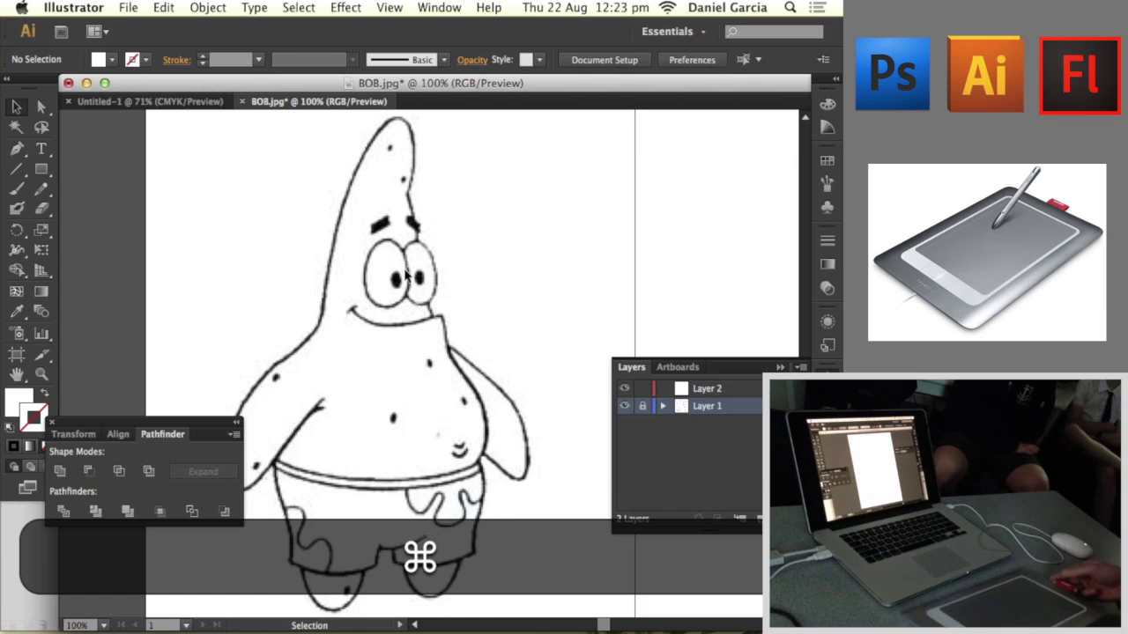
{"action": "left_click", "coordinate": [17, 149]}
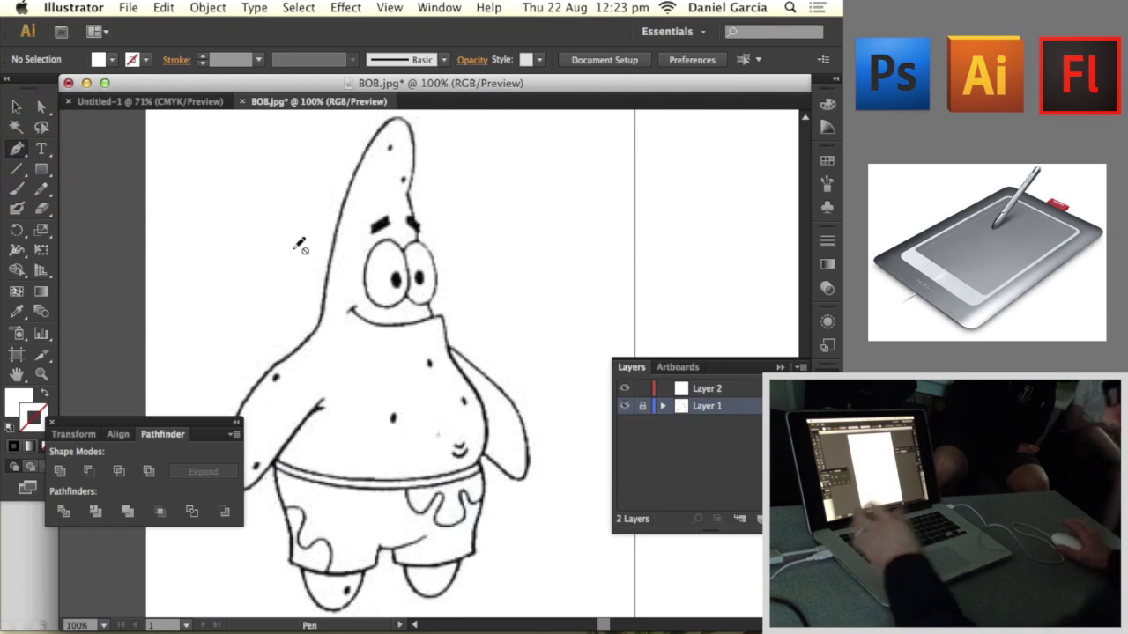
{"action": "left_click", "coordinate": [710, 395]}
{"action": "left_click_drag", "start_coordinate": [384, 261], "coordinate": [422, 355]}
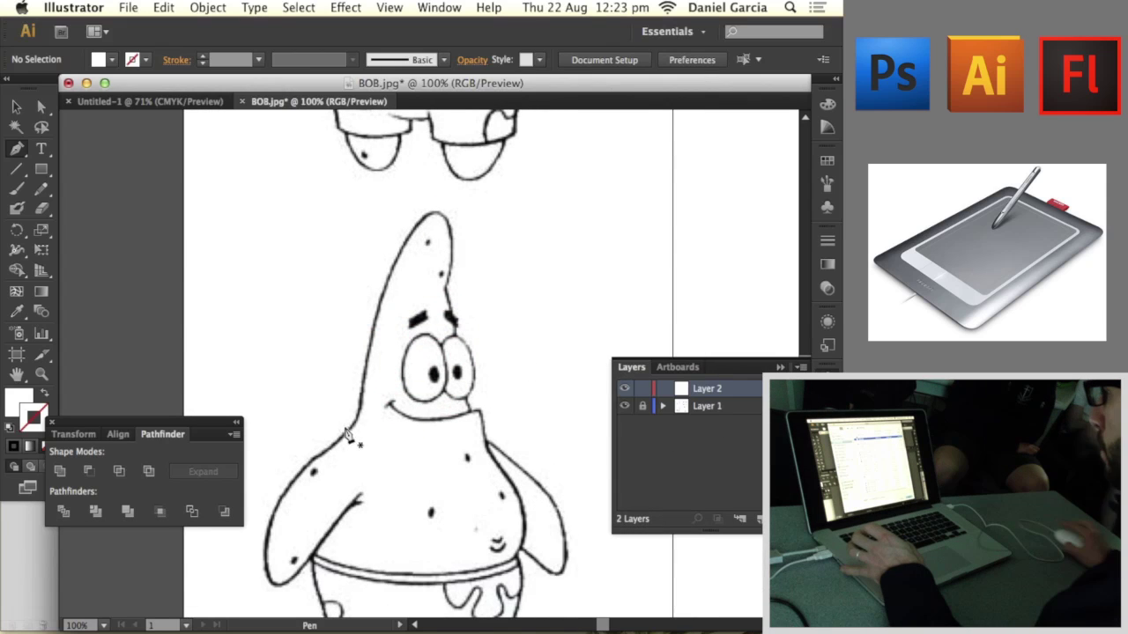
{"action": "left_click_drag", "start_coordinate": [429, 441], "coordinate": [435, 347]}
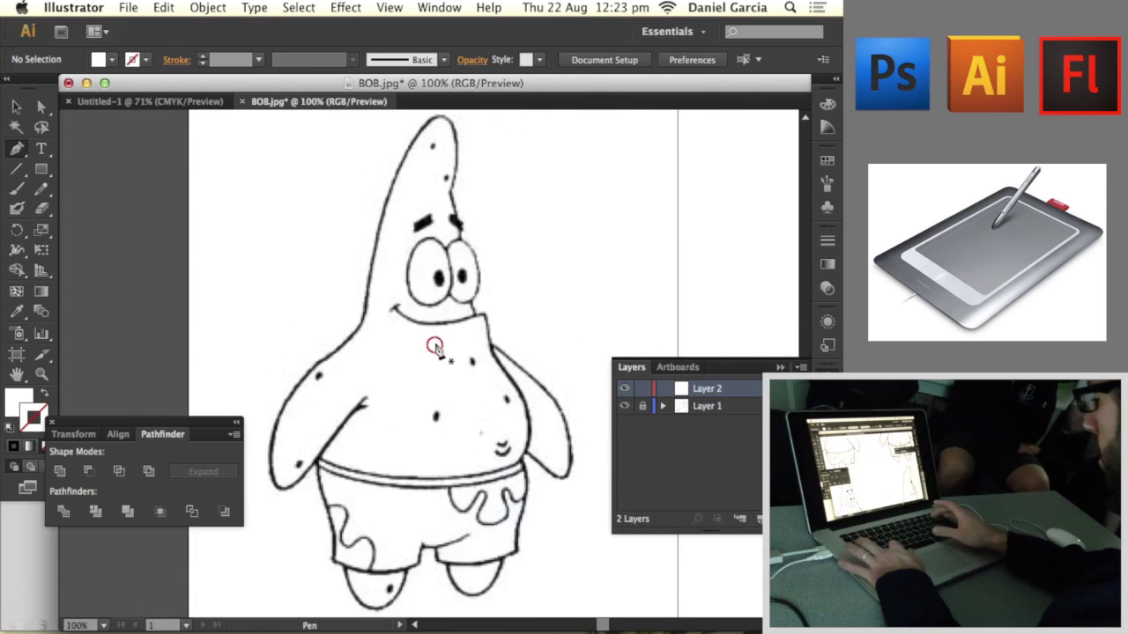
{"action": "key", "text": "super+minus"}
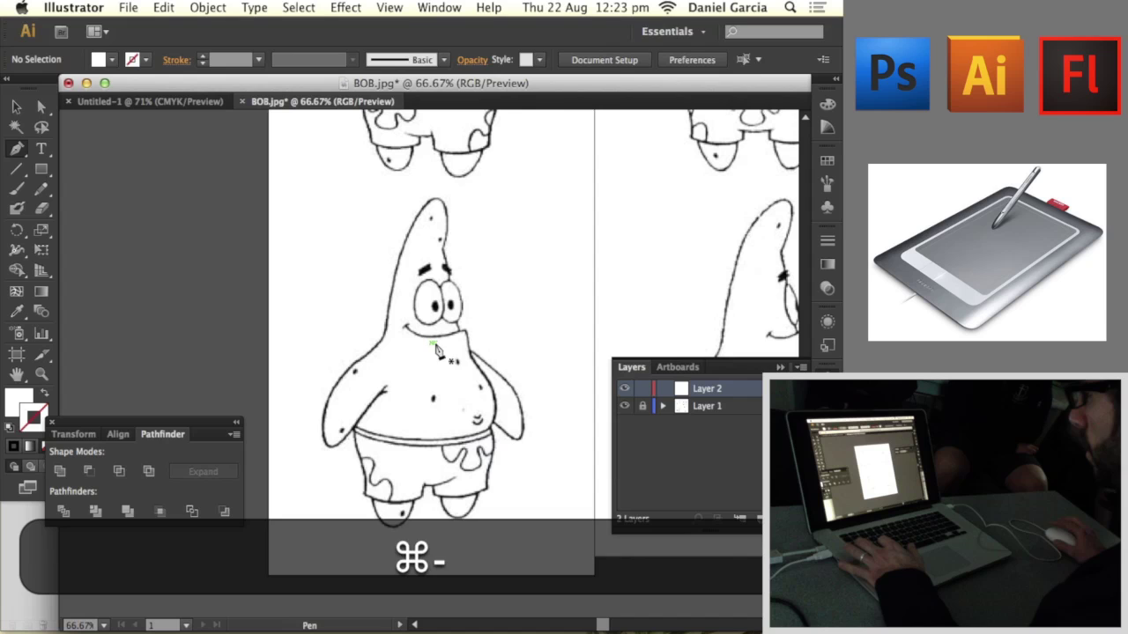
{"action": "left_click", "coordinate": [436, 199]}
{"action": "left_click", "coordinate": [405, 240]}
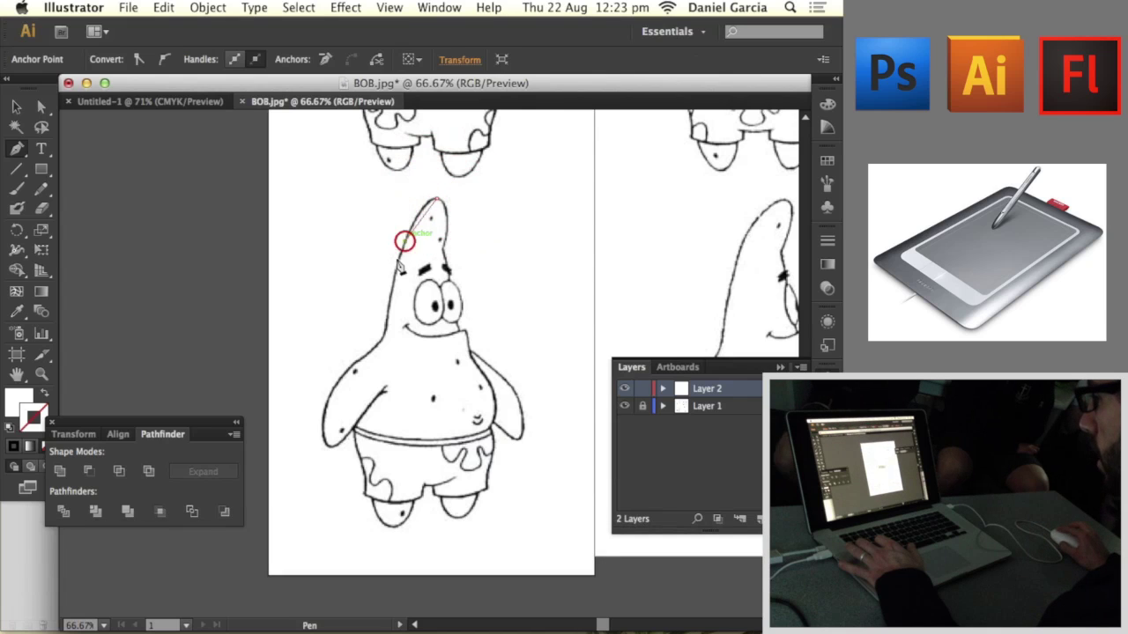
{"action": "left_click", "coordinate": [384, 336]}
{"action": "left_click", "coordinate": [333, 388]}
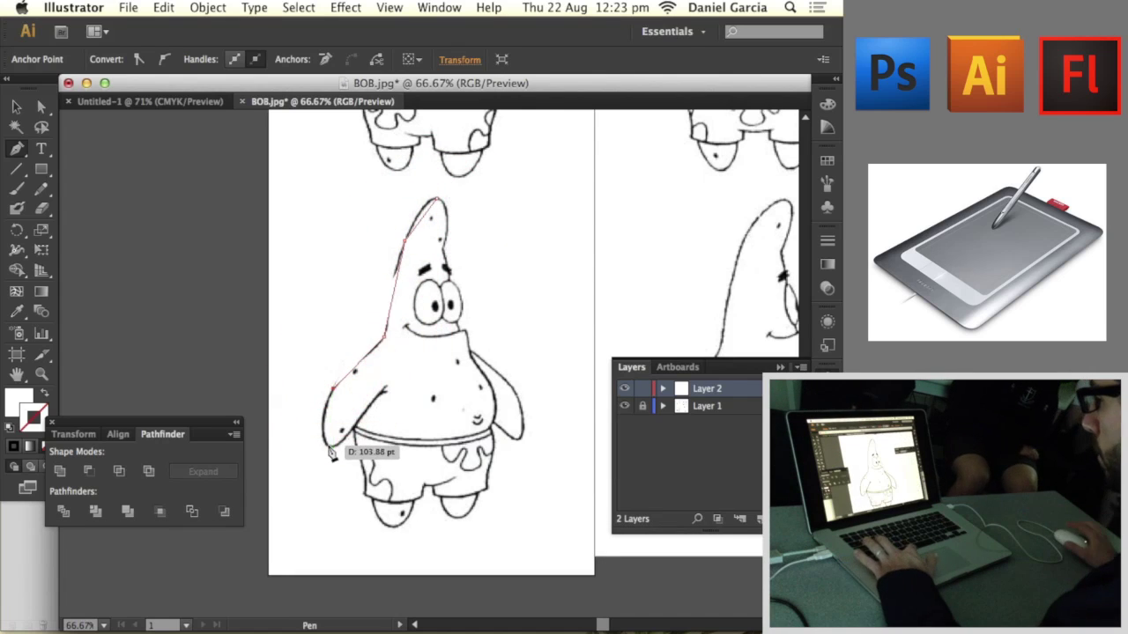
{"action": "left_click", "coordinate": [328, 446]}
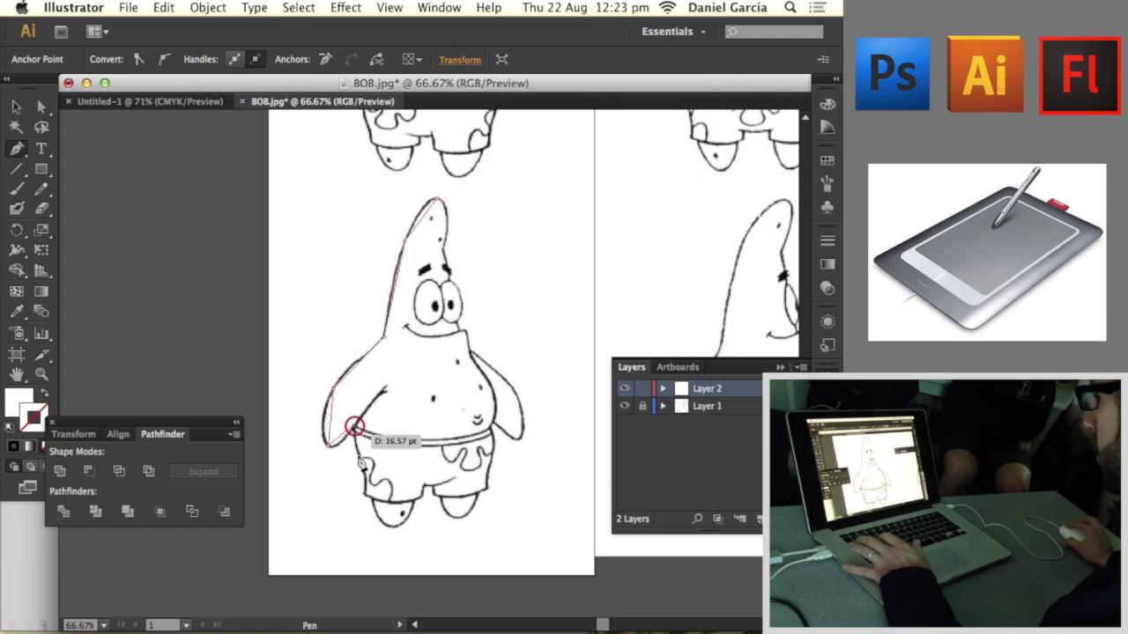
{"action": "left_click", "coordinate": [355, 426]}
Step: Continue the Pen outline down the left side of the shorts, around the left foot and up to the crotch
{"action": "left_click", "coordinate": [363, 494]}
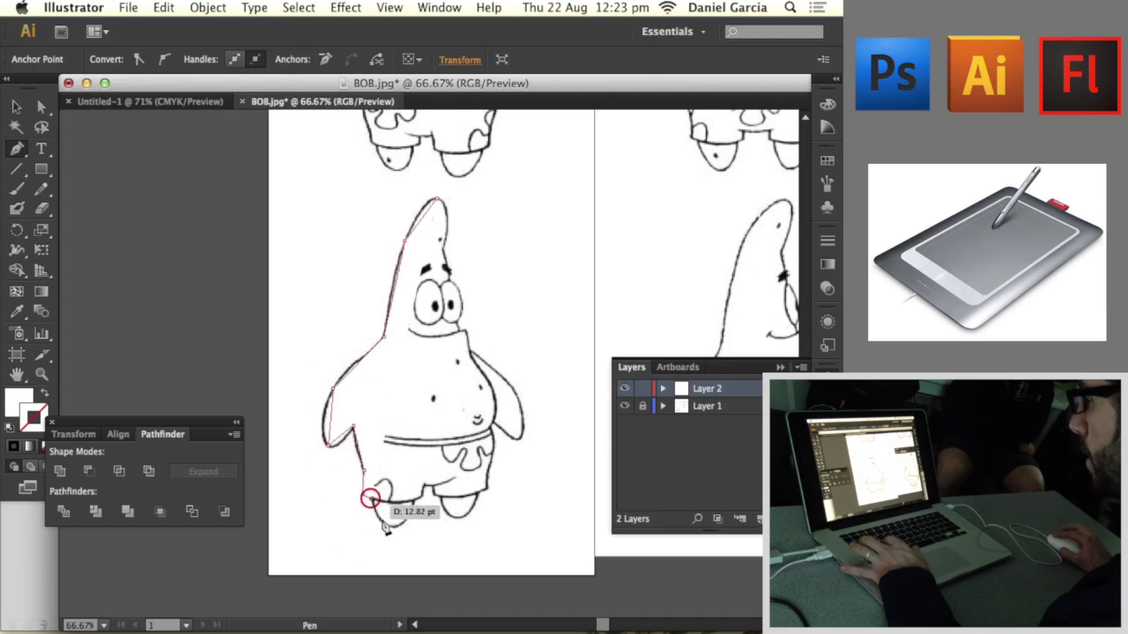
{"action": "left_click", "coordinate": [390, 524]}
{"action": "left_click", "coordinate": [410, 499]}
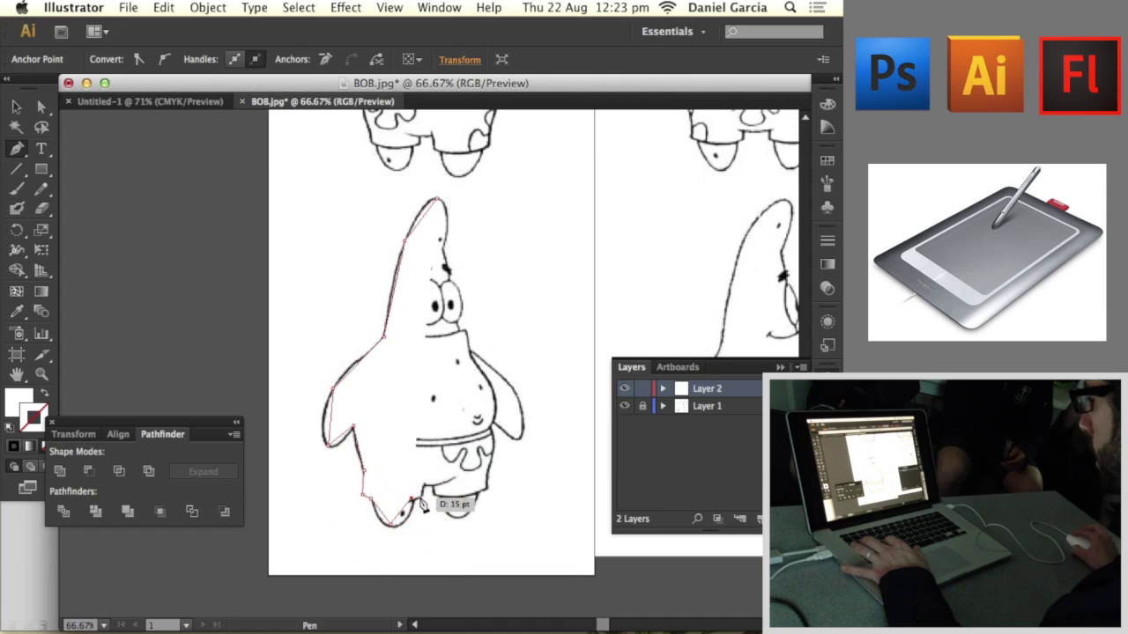
{"action": "left_click", "coordinate": [421, 497]}
{"action": "left_click", "coordinate": [422, 484]}
{"action": "left_click", "coordinate": [430, 484]}
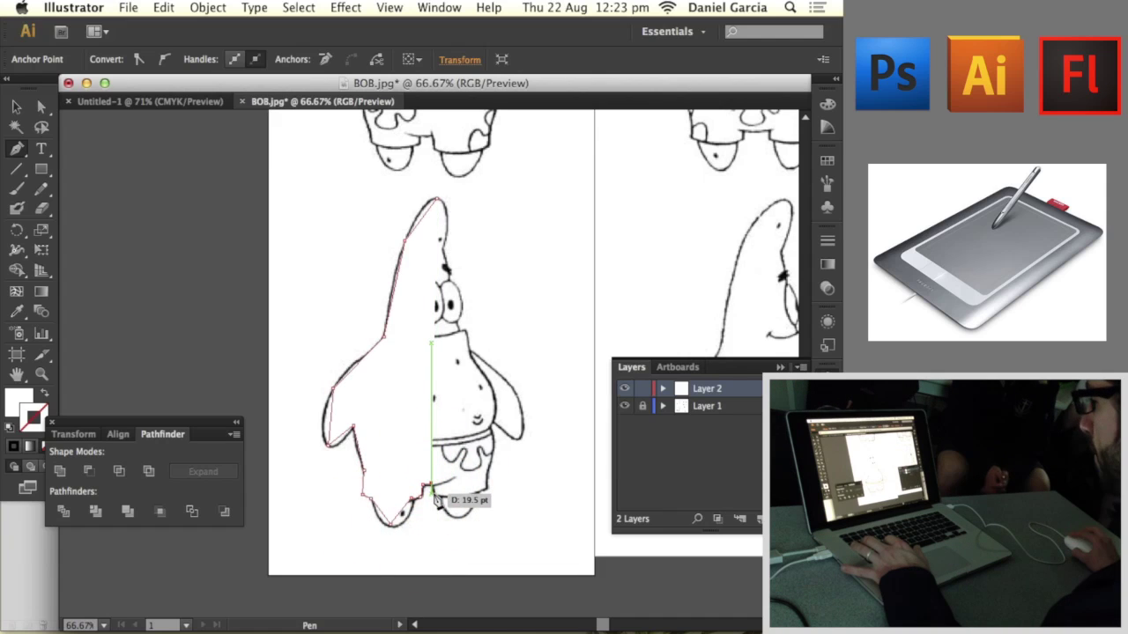
Step: Extend the outline from the crotch around the right foot and up the right side of the shorts
{"action": "left_click", "coordinate": [433, 494]}
{"action": "left_click", "coordinate": [440, 496]}
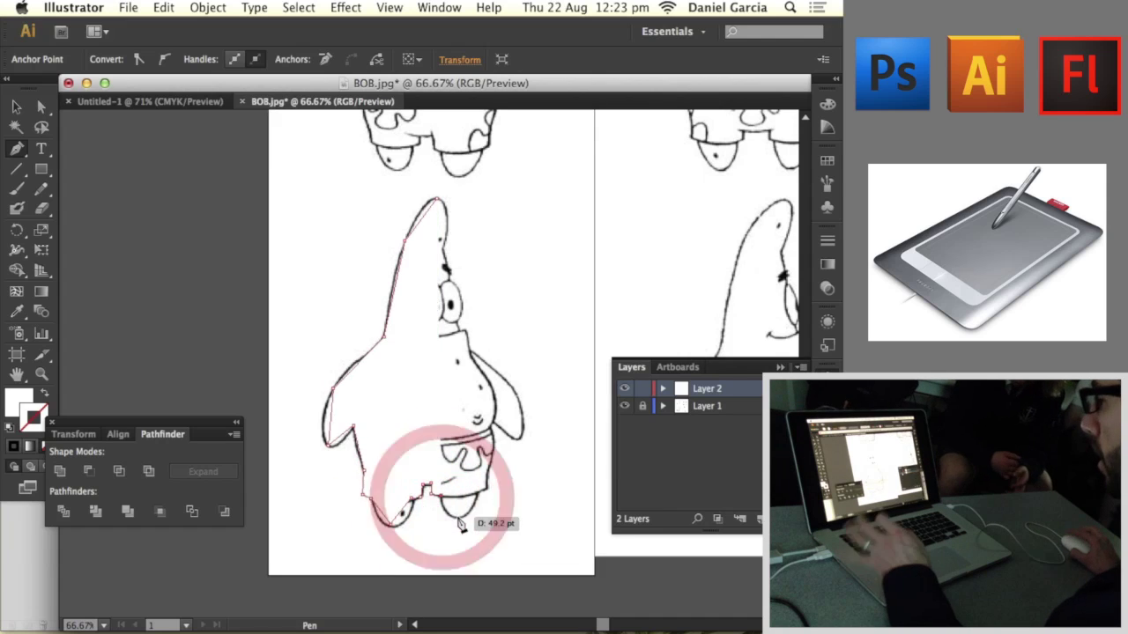
{"action": "left_click", "coordinate": [458, 517]}
{"action": "left_click_drag", "start_coordinate": [485, 488], "coordinate": [496, 441]}
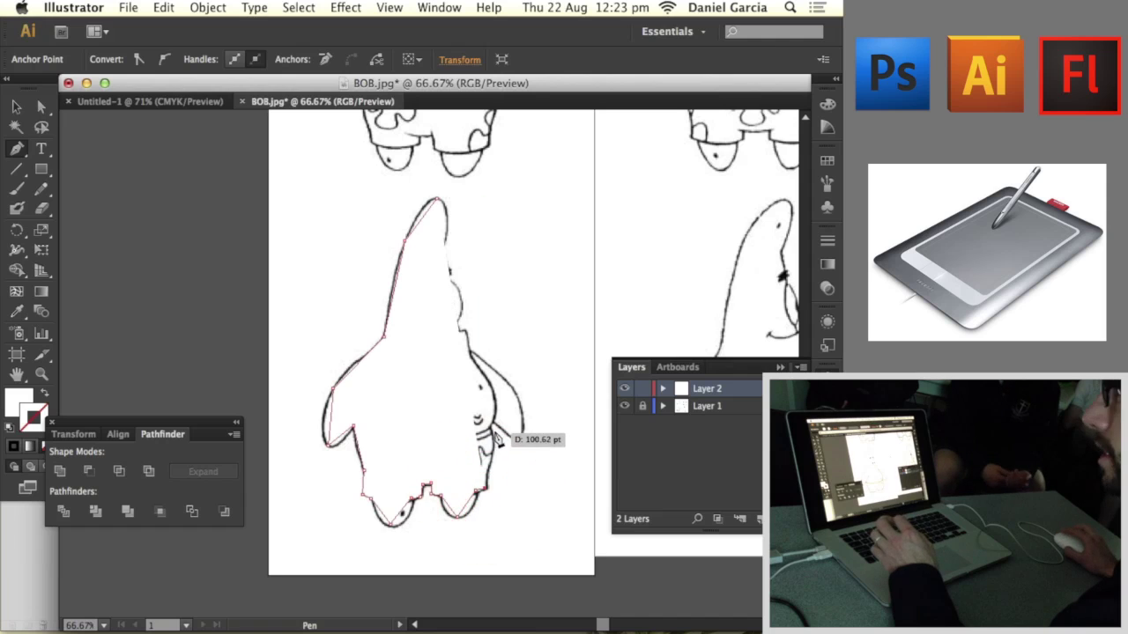
{"action": "left_click", "coordinate": [494, 451]}
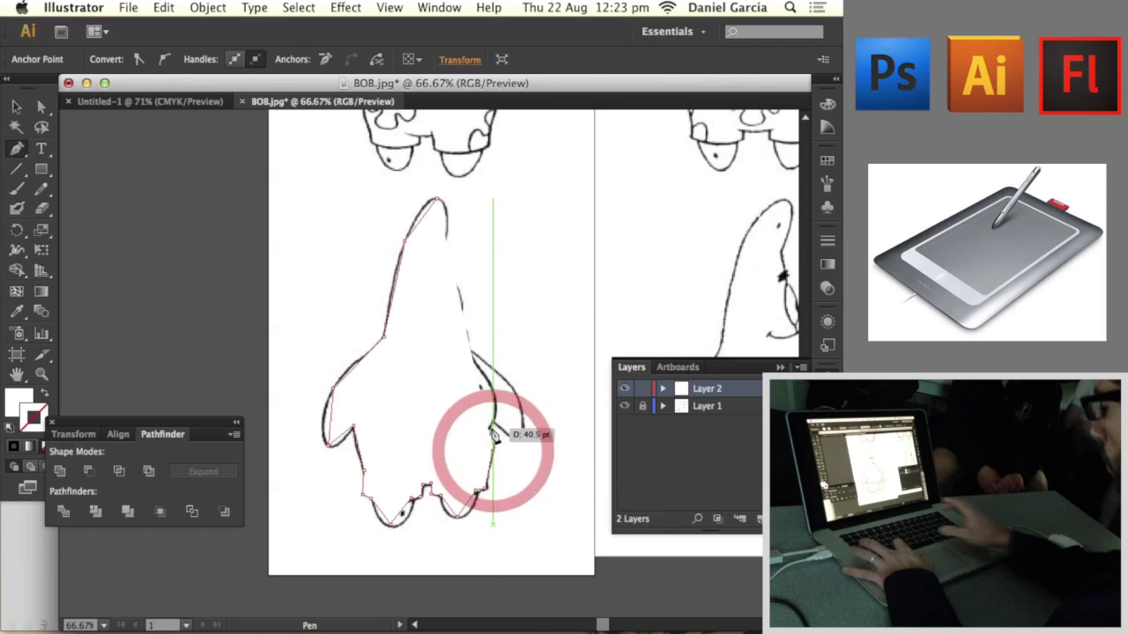
Step: Trace around the right arm and up the right side of the head, closing the outline at the head tip
{"action": "left_click", "coordinate": [491, 426]}
{"action": "left_click", "coordinate": [492, 421]}
{"action": "left_click", "coordinate": [517, 438]}
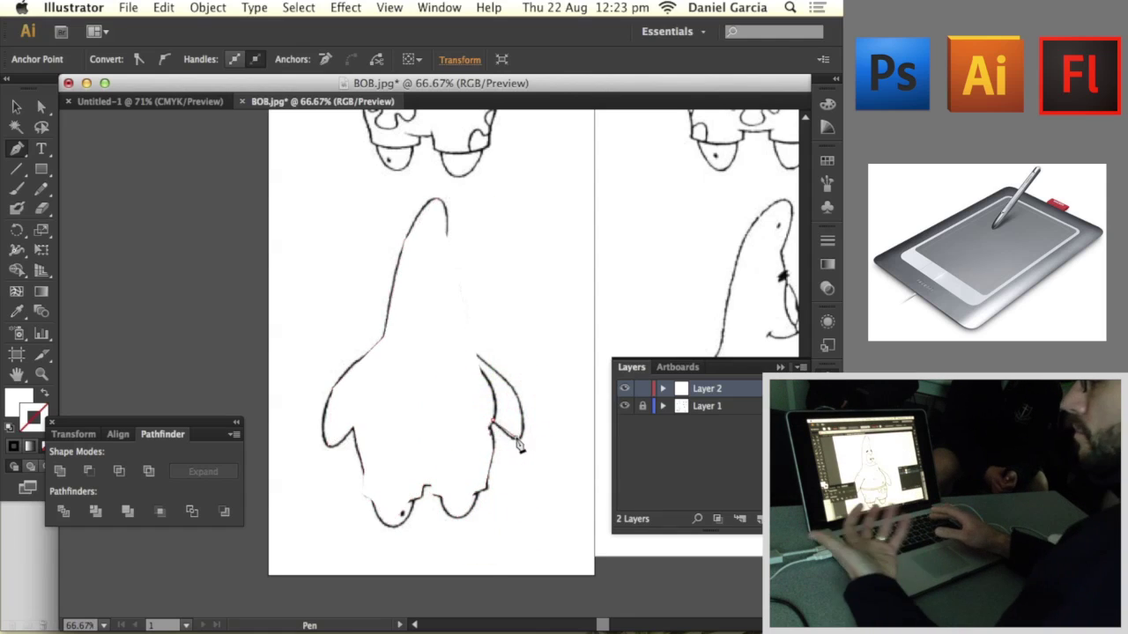
{"action": "left_click", "coordinate": [519, 395]}
{"action": "left_click", "coordinate": [480, 356]}
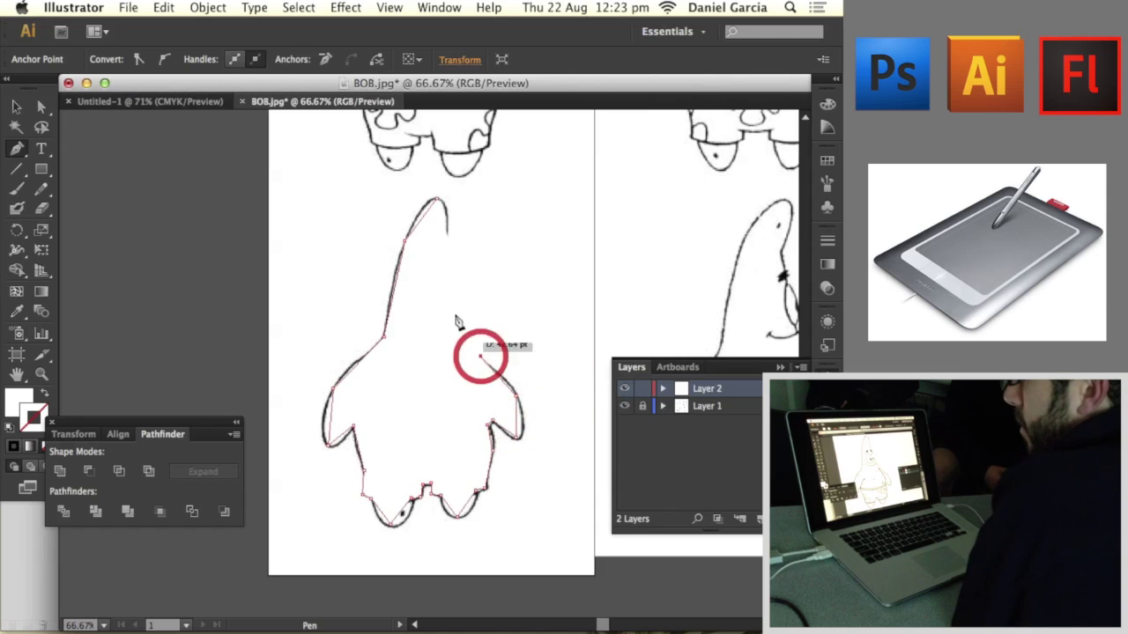
{"action": "left_click", "coordinate": [448, 272]}
{"action": "left_click", "coordinate": [446, 231]}
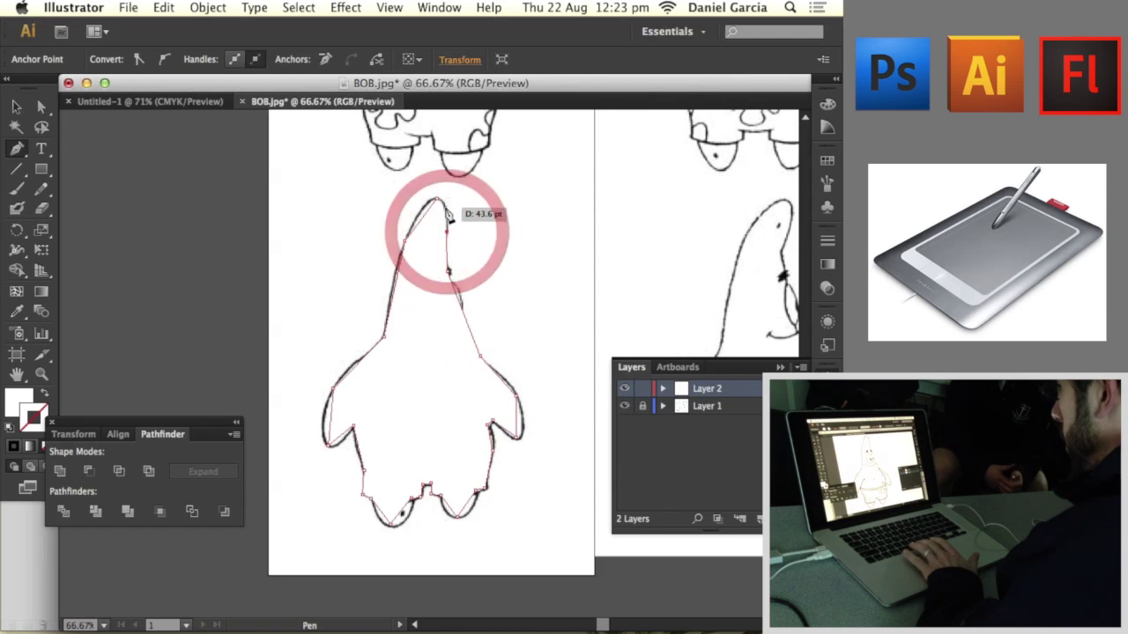
{"action": "left_click", "coordinate": [439, 203]}
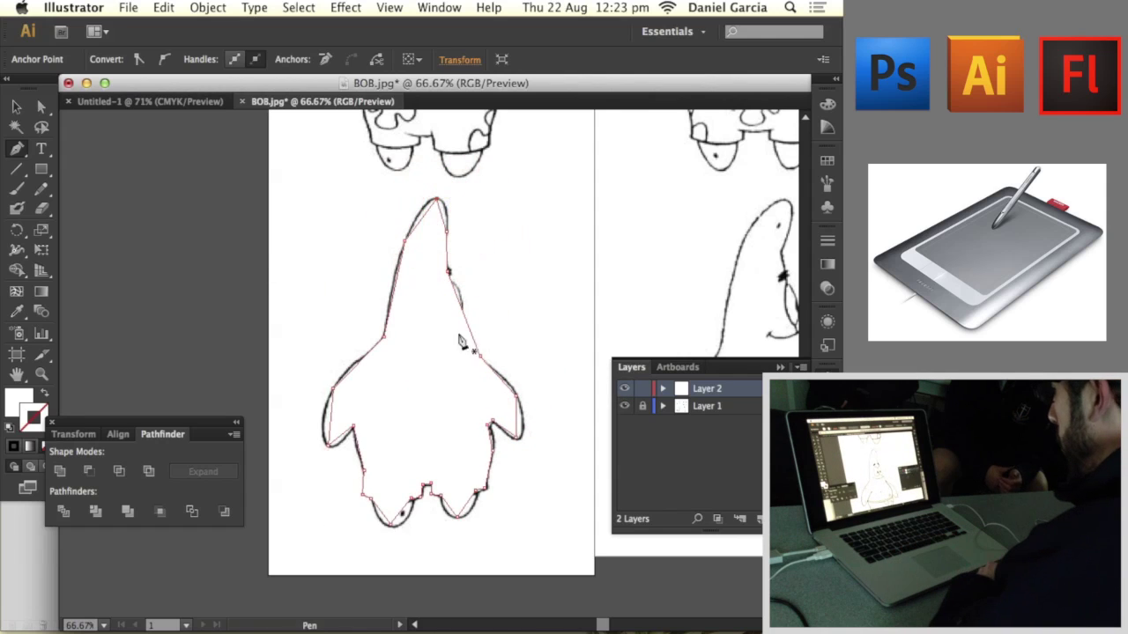
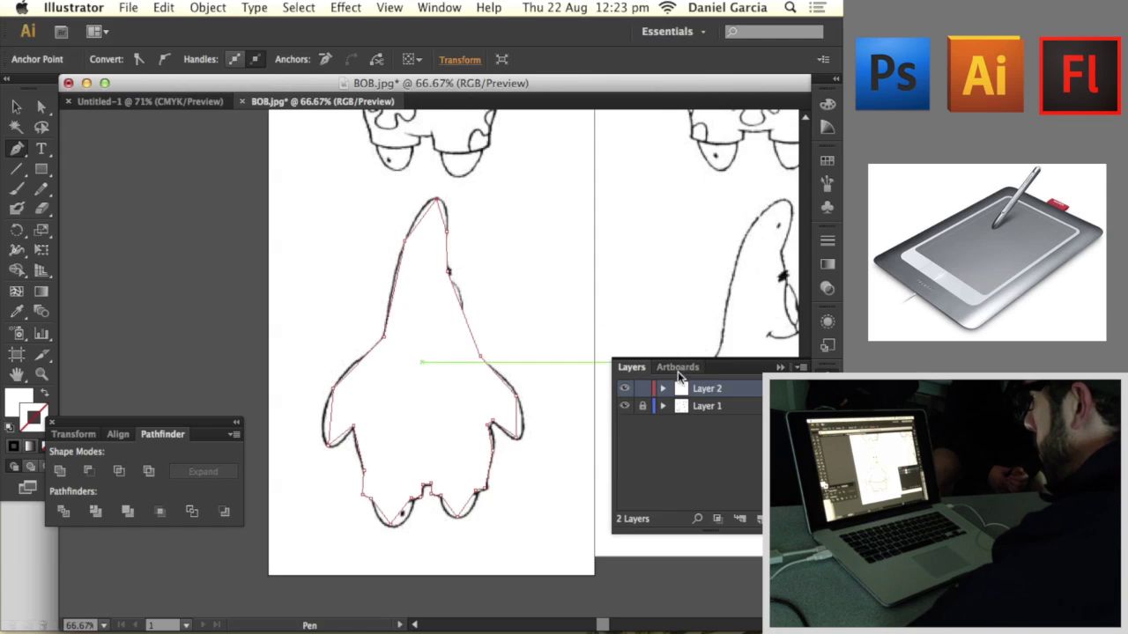
Step: Switch to the Selection tool and reposition the floating Layers and Pathfinder panels around the traced character
{"action": "left_click", "coordinate": [18, 107]}
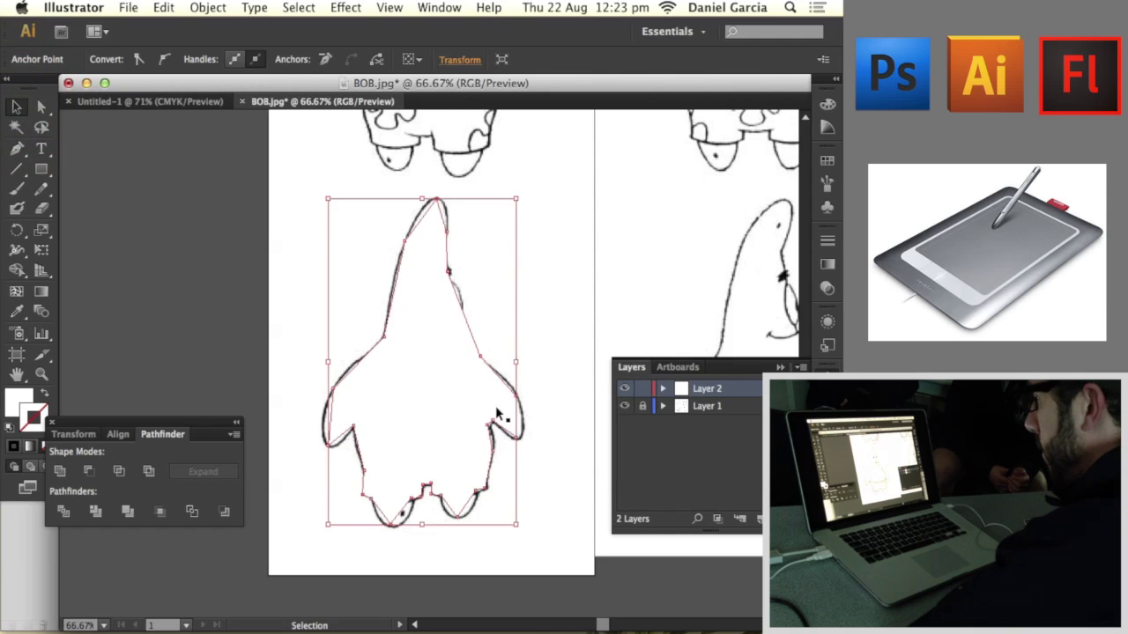
{"action": "left_click_drag", "start_coordinate": [738, 363], "coordinate": [690, 322]}
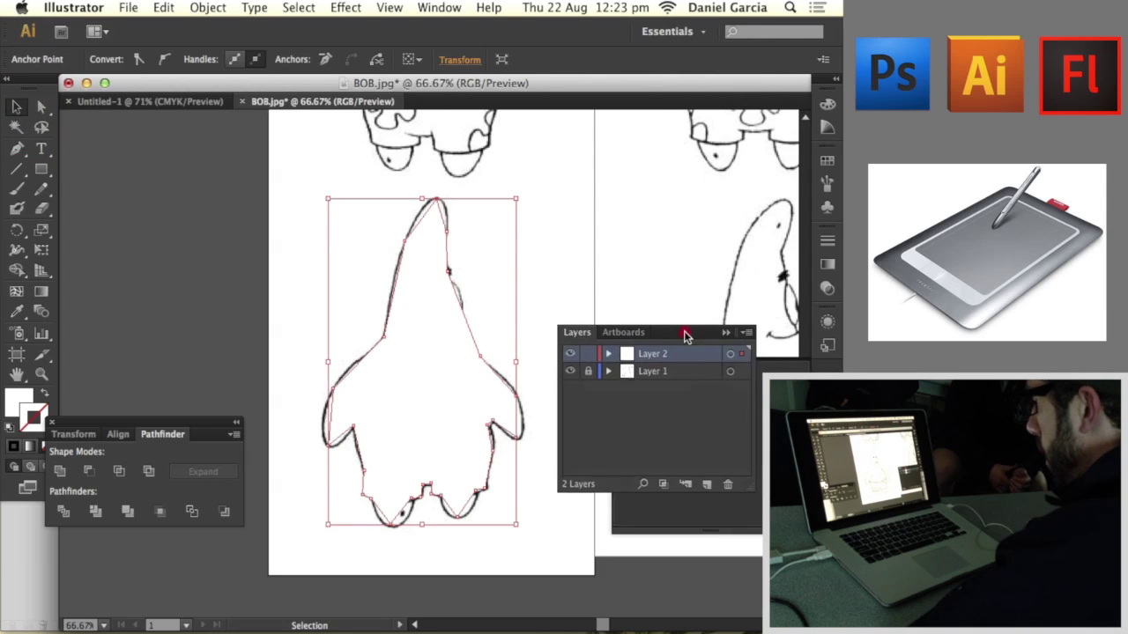
{"action": "left_click_drag", "start_coordinate": [183, 422], "coordinate": [204, 470]}
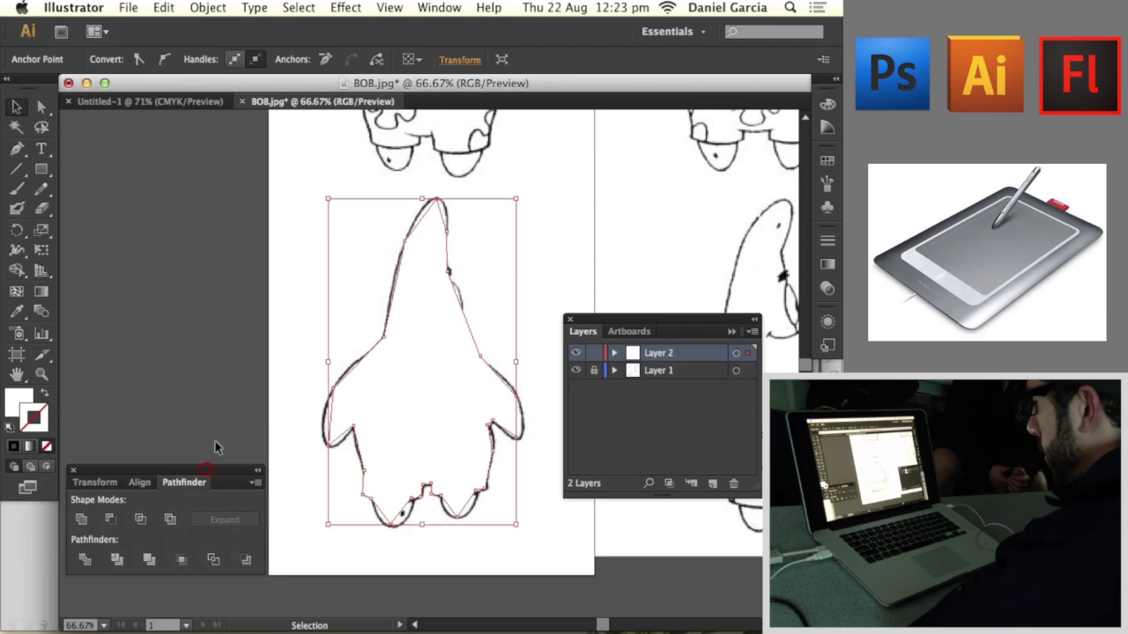
{"action": "left_click", "coordinate": [390, 9]}
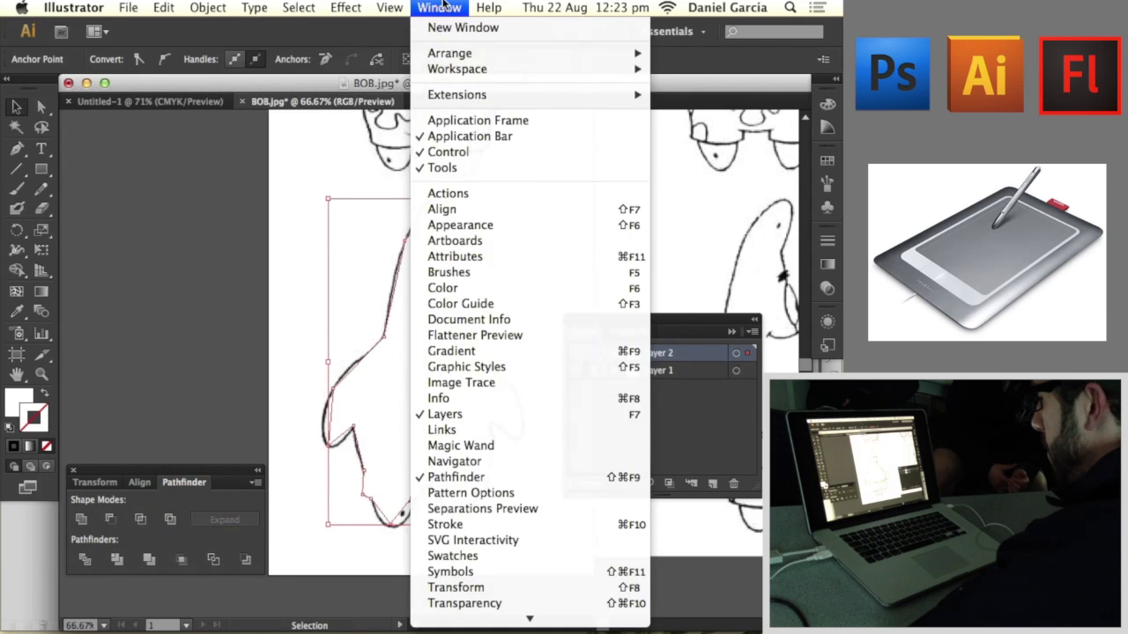
{"action": "left_click", "coordinate": [353, 302]}
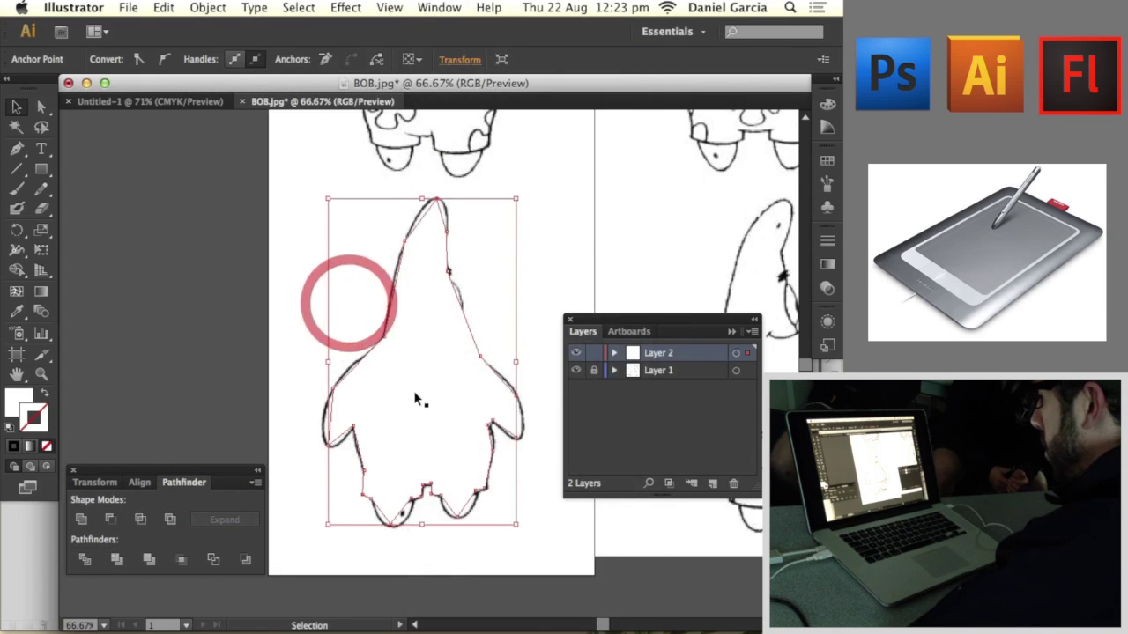
Step: Swap the outline's fill and stroke so it has no fill, and set the stroke color to black (000000)
{"action": "left_click", "coordinate": [47, 396]}
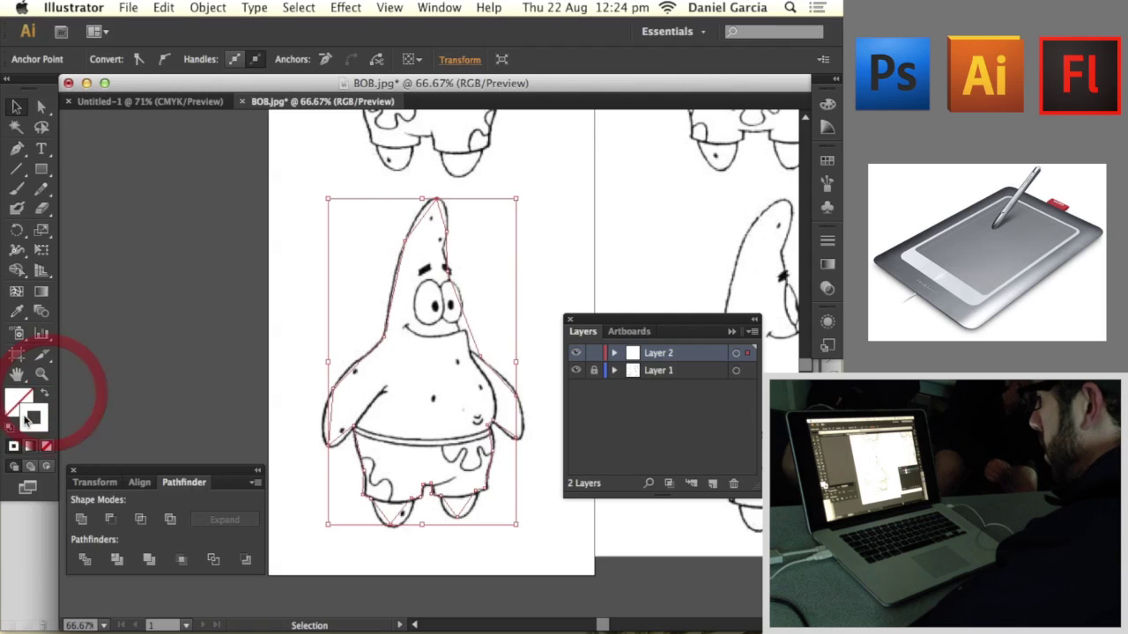
{"action": "key", "text": "super+equal"}
{"action": "key", "text": "super+equal"}
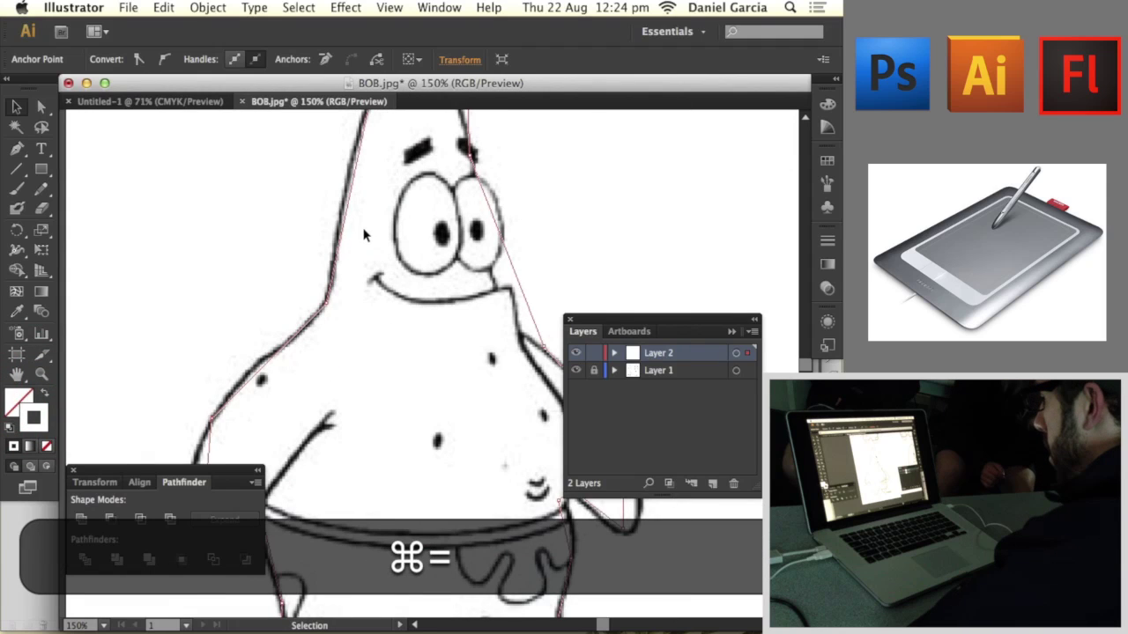
{"action": "key", "text": "space"}
{"action": "left_click_drag", "start_coordinate": [441, 233], "coordinate": [406, 409]}
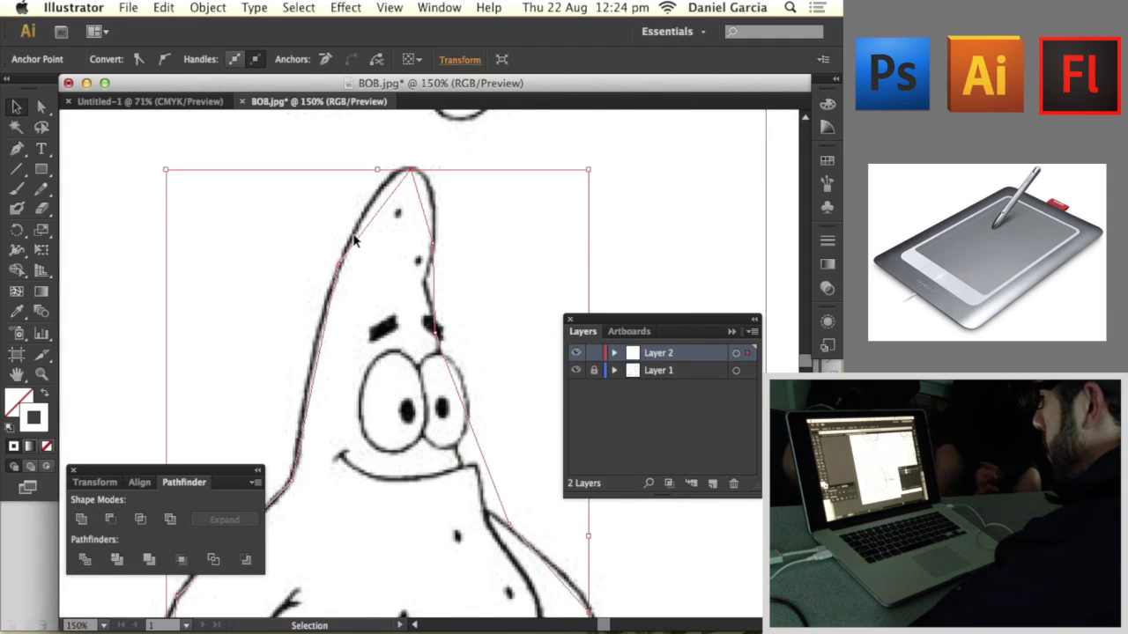
{"action": "double_click", "coordinate": [38, 431]}
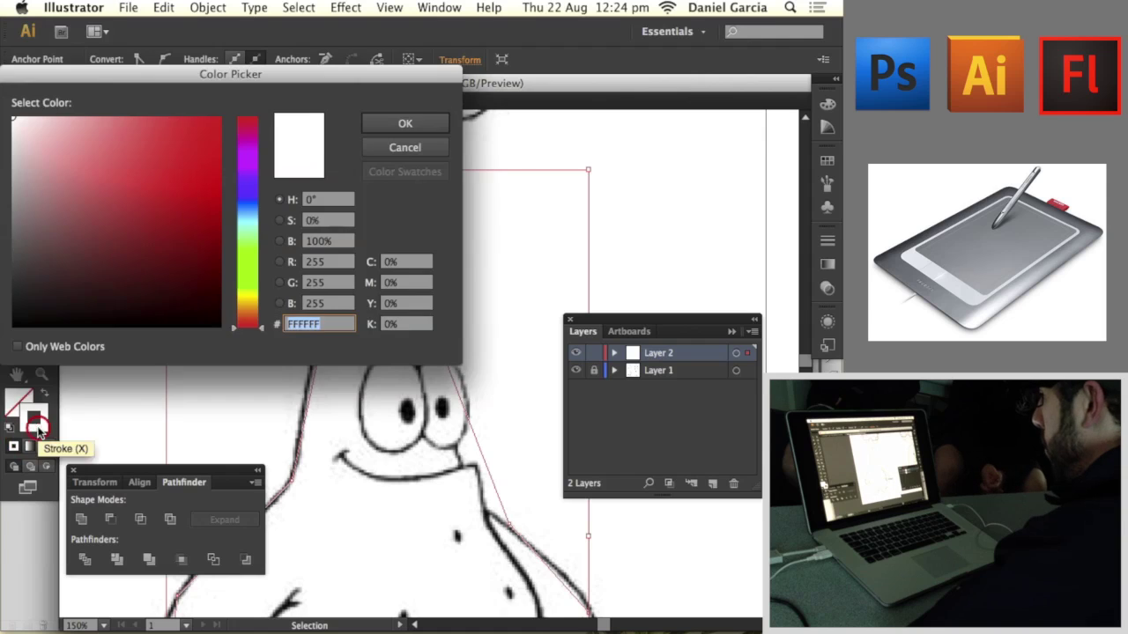
{"action": "left_click_drag", "start_coordinate": [201, 270], "coordinate": [214, 331]}
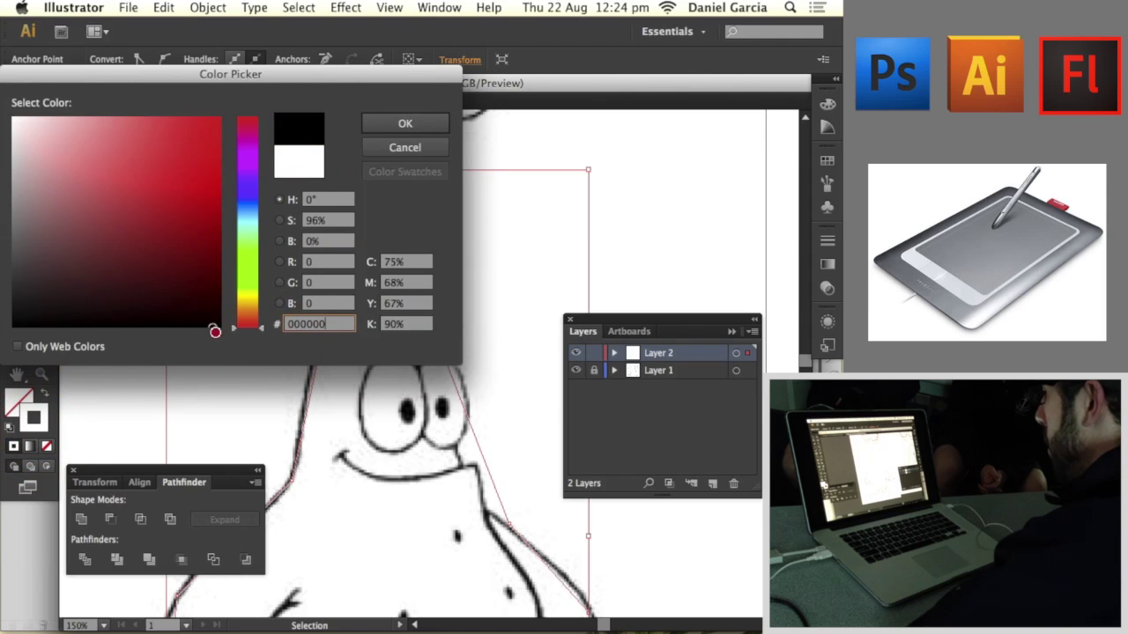
{"action": "left_click", "coordinate": [389, 127]}
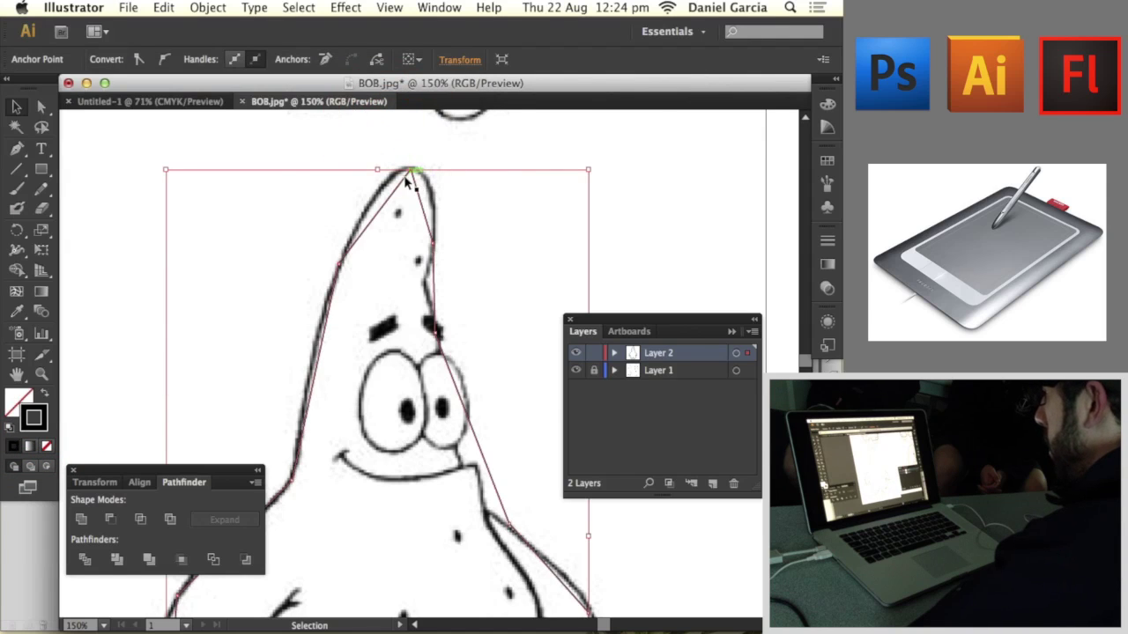
Step: Set the outline's stroke weight to 6 pt
{"action": "left_click", "coordinate": [829, 241]}
{"action": "left_click", "coordinate": [657, 251]}
{"action": "left_click", "coordinate": [656, 250]}
{"action": "left_click", "coordinate": [657, 250]}
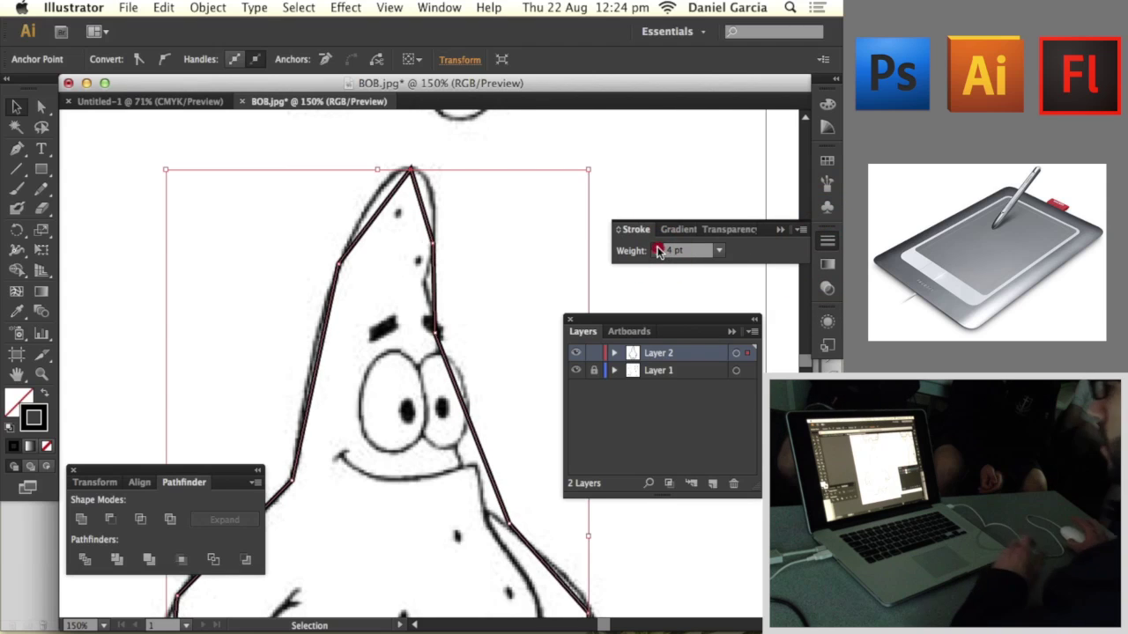
{"action": "left_click", "coordinate": [656, 250]}
{"action": "left_click", "coordinate": [656, 250]}
Step: Curve the outline at the head tip and the upper-left side of the head with the Convert Anchor Point tool
{"action": "left_click_drag", "start_coordinate": [373, 327], "coordinate": [354, 278]}
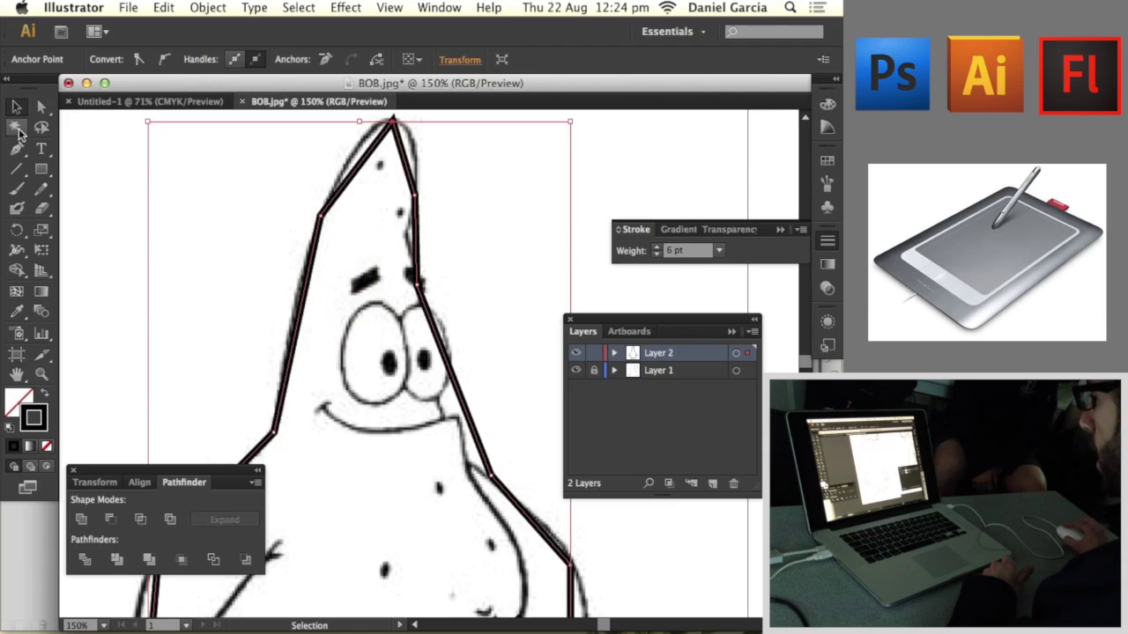
{"action": "left_click", "coordinate": [33, 107]}
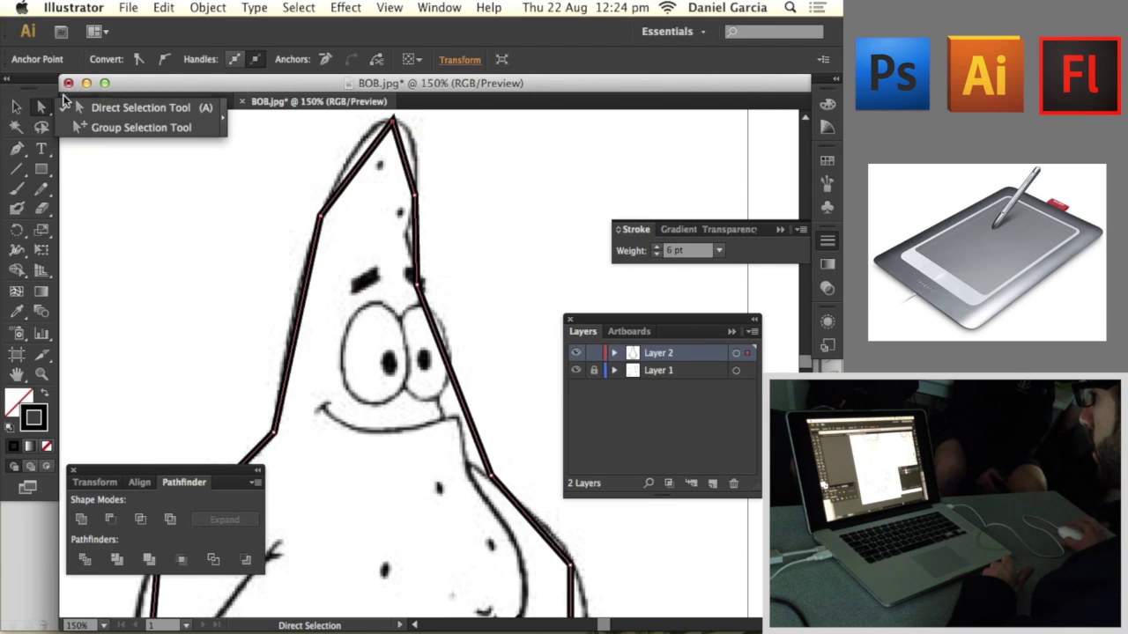
{"action": "left_click", "coordinate": [16, 107]}
{"action": "left_click", "coordinate": [16, 150]}
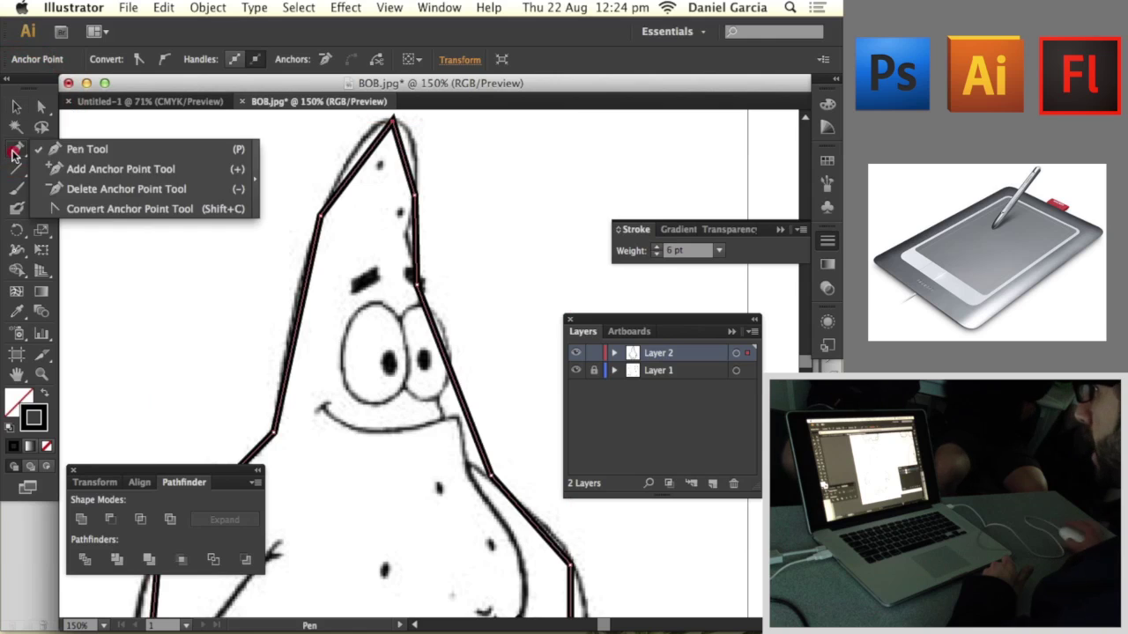
{"action": "left_click", "coordinate": [97, 210]}
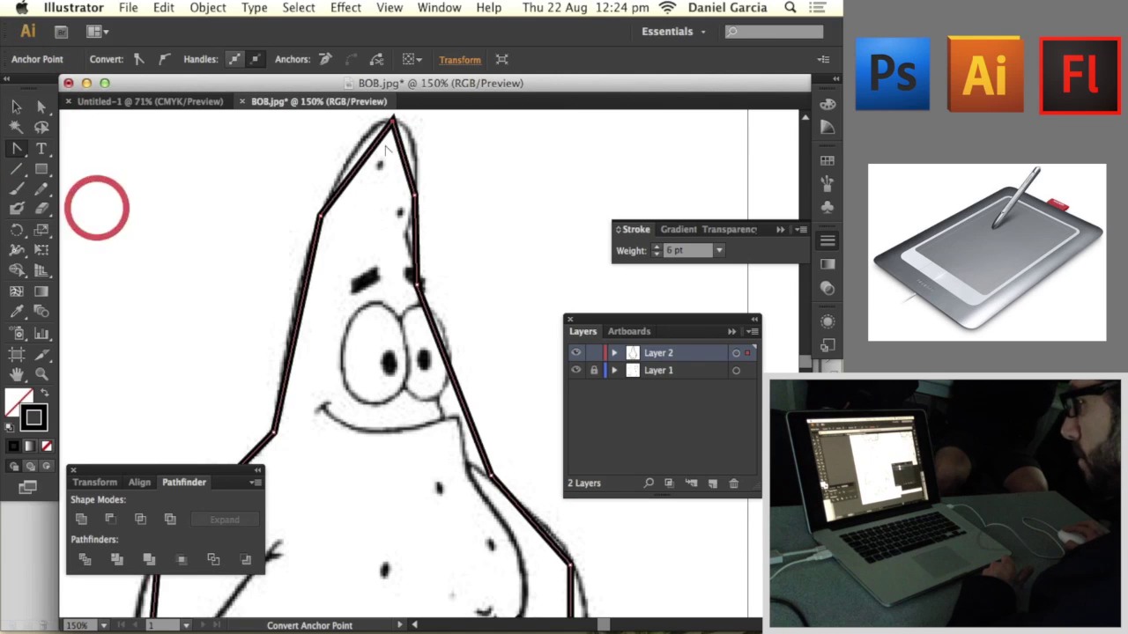
{"action": "left_click_drag", "start_coordinate": [393, 119], "coordinate": [358, 135]}
{"action": "key", "text": "space"}
{"action": "left_click_drag", "start_coordinate": [362, 264], "coordinate": [396, 243]}
{"action": "key", "text": "space"}
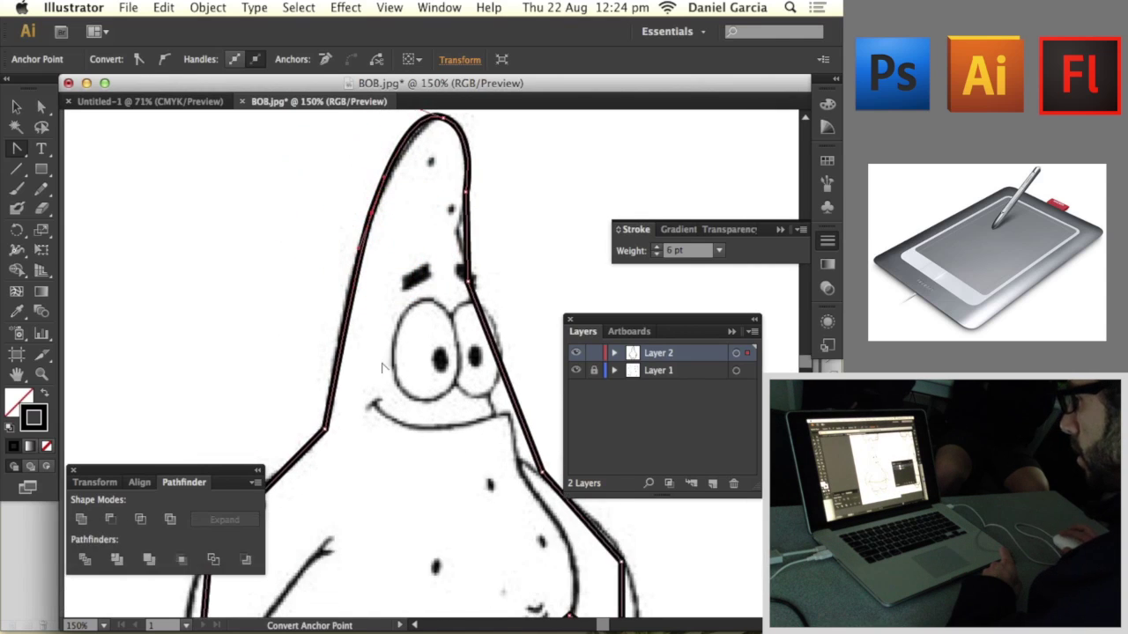
Step: Convert the anchors at the left arm's tip and outer side so the outline curves along the sketched arm
{"action": "key", "text": "space"}
{"action": "left_click_drag", "start_coordinate": [374, 388], "coordinate": [398, 262]}
{"action": "left_click_drag", "start_coordinate": [351, 299], "coordinate": [410, 236]}
{"action": "key", "text": "space"}
{"action": "left_click_drag", "start_coordinate": [304, 410], "coordinate": [333, 427]}
{"action": "left_click_drag", "start_coordinate": [275, 393], "coordinate": [265, 389]}
{"action": "left_click_drag", "start_coordinate": [313, 280], "coordinate": [304, 295]}
Step: Smooth the outline's anchor on the left side of the shorts, dismissing the tool's warnings
{"action": "left_click_drag", "start_coordinate": [370, 316], "coordinate": [341, 236]}
{"action": "left_click", "coordinate": [333, 289]}
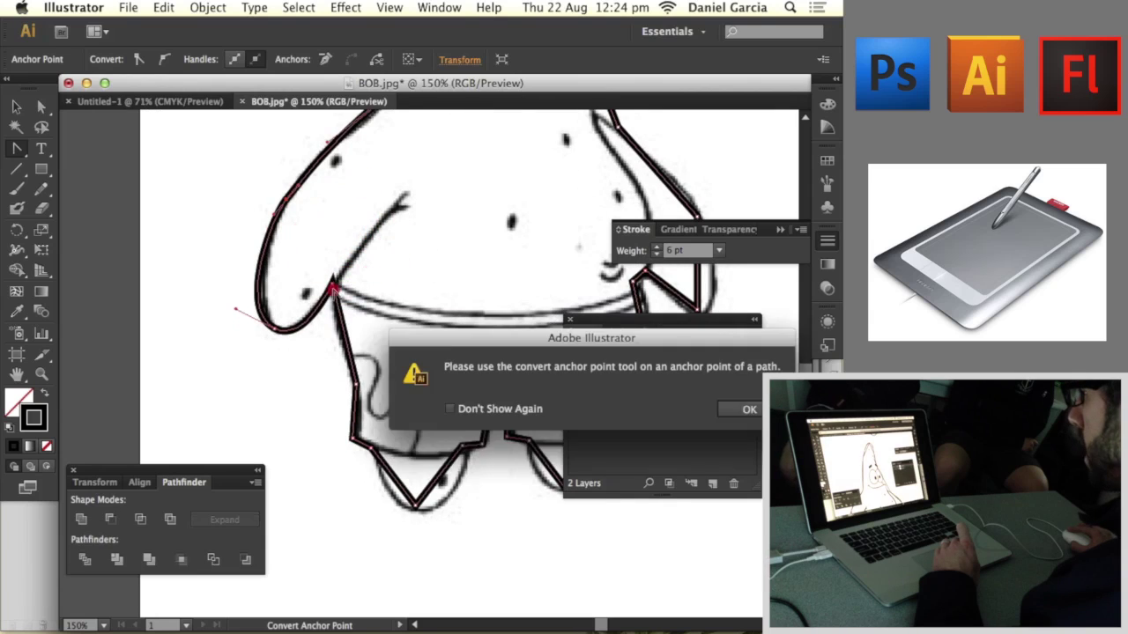
{"action": "key", "text": "space"}
{"action": "left_click", "coordinate": [356, 385]}
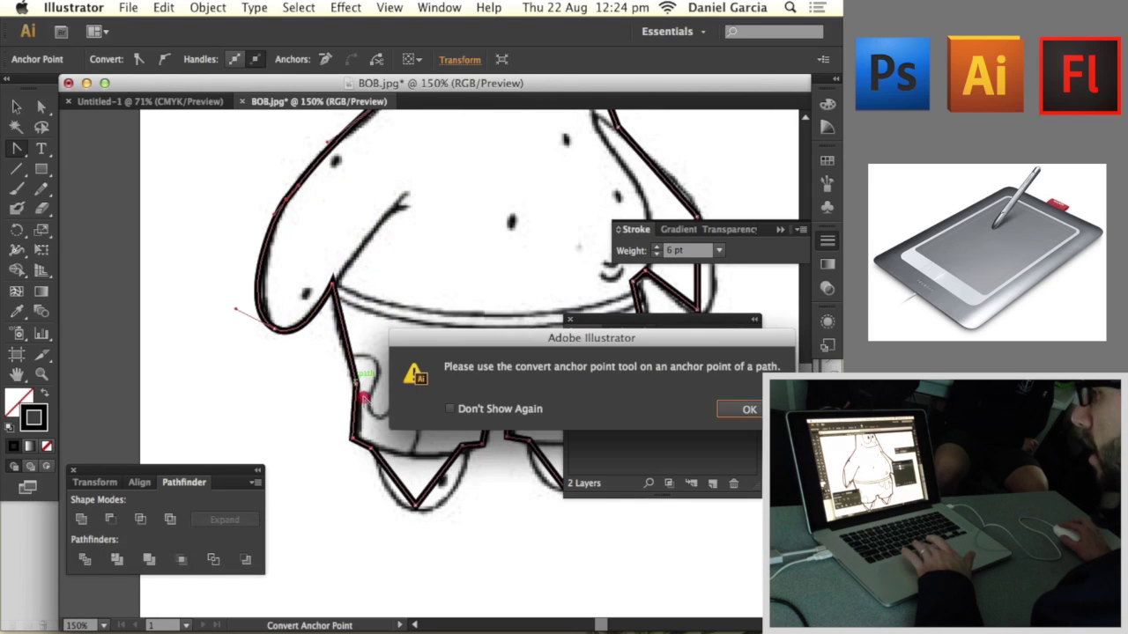
{"action": "key", "text": "space"}
{"action": "left_click_drag", "start_coordinate": [356, 385], "coordinate": [360, 407]}
{"action": "left_click_drag", "start_coordinate": [352, 361], "coordinate": [340, 343]}
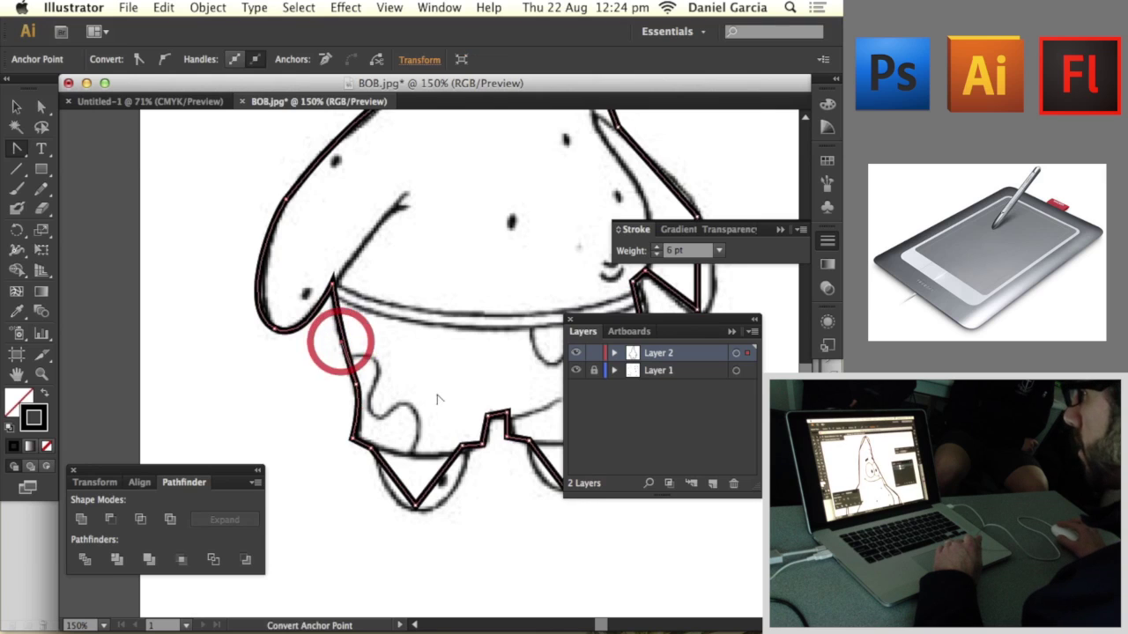
Step: Convert the bottom anchors of both feet into curves that follow the rounded sketch lines
{"action": "key", "text": "space"}
{"action": "left_click_drag", "start_coordinate": [426, 406], "coordinate": [307, 294]}
{"action": "left_click_drag", "start_coordinate": [298, 393], "coordinate": [338, 400]}
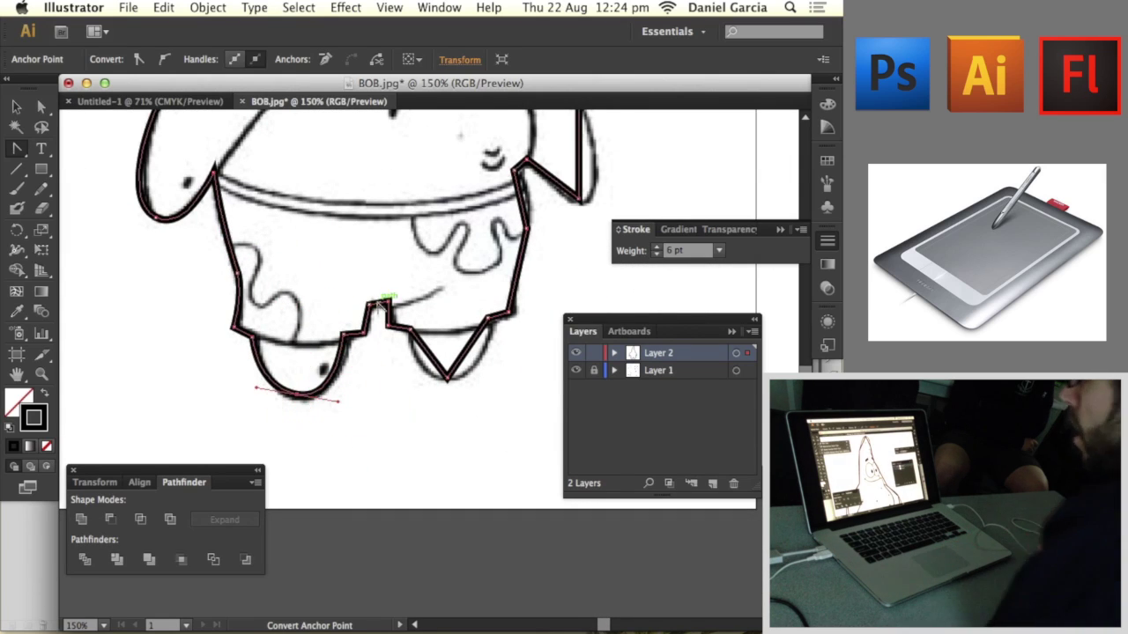
{"action": "left_click", "coordinate": [474, 383]}
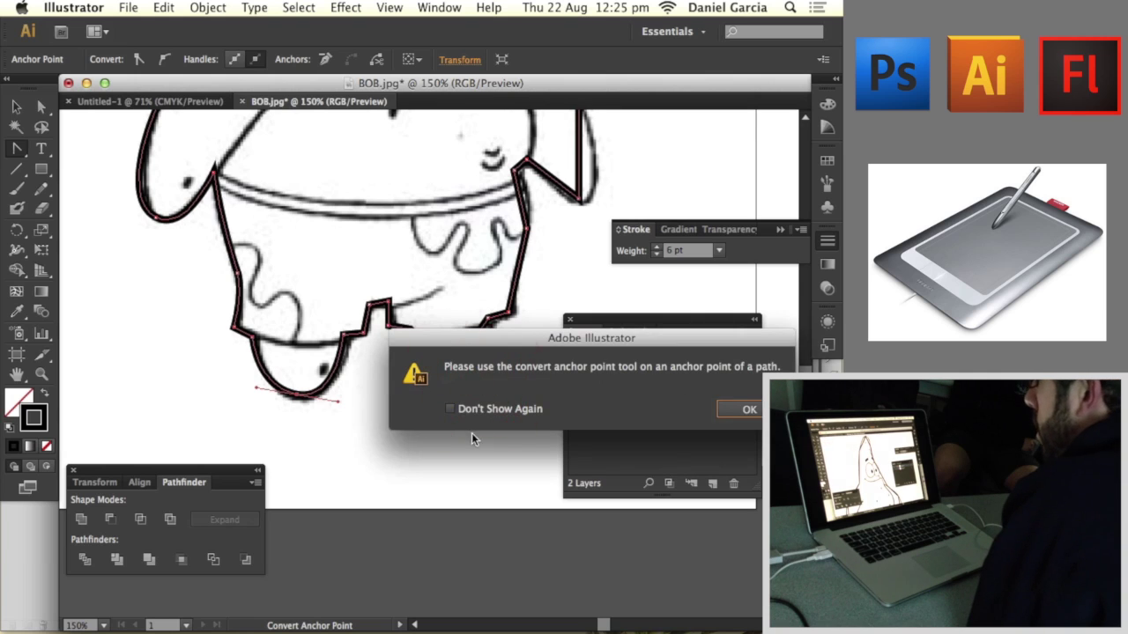
{"action": "left_click", "coordinate": [748, 410]}
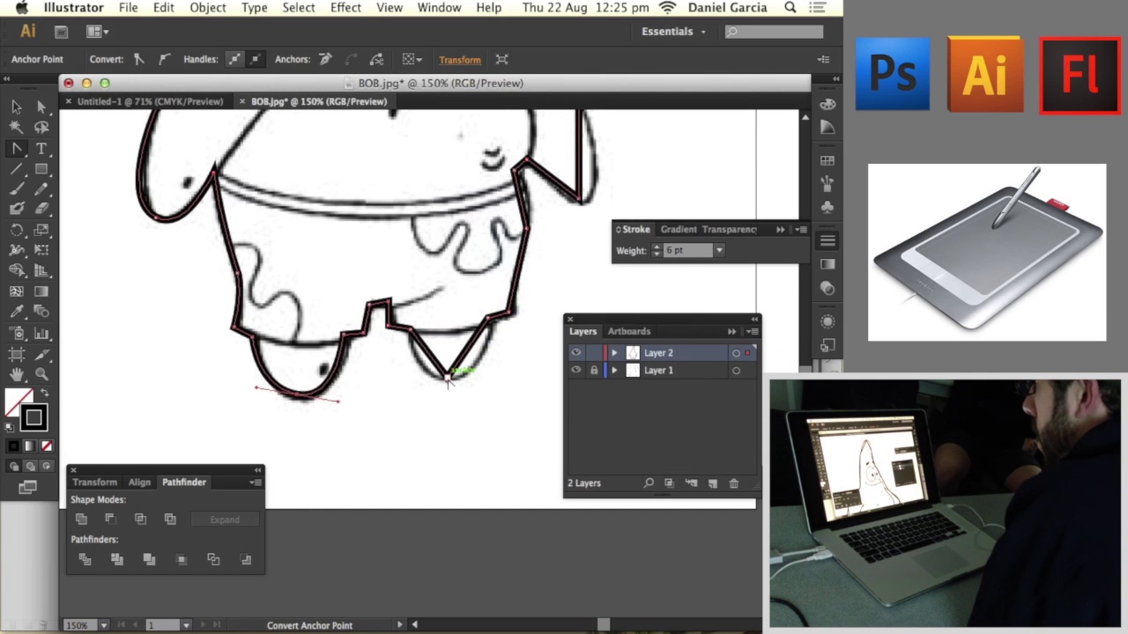
{"action": "left_click_drag", "start_coordinate": [447, 377], "coordinate": [490, 382]}
Step: Smooth the outline's anchor on the right side of the shorts
{"action": "key", "text": "space"}
{"action": "left_click_drag", "start_coordinate": [454, 299], "coordinate": [325, 389]}
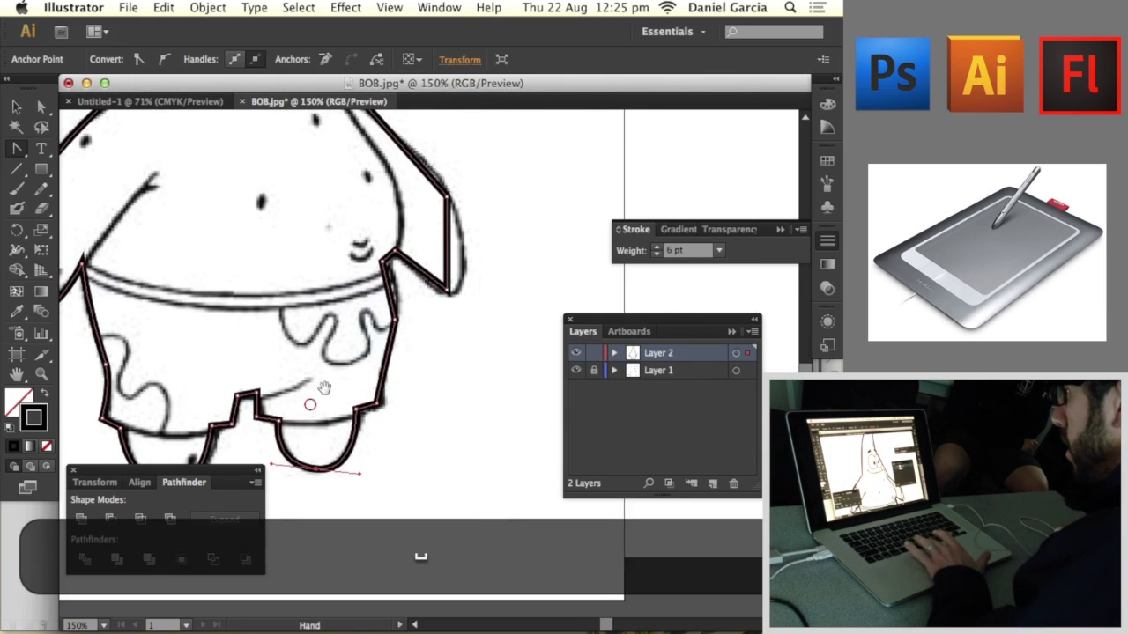
{"action": "left_click", "coordinate": [396, 351]}
{"action": "mouse_move", "coordinate": [396, 331]}
{"action": "left_mouse_down"}
{"action": "mouse_move", "coordinate": [391, 302]}
{"action": "mouse_move", "coordinate": [387, 327]}
{"action": "left_mouse_up"}
Step: Curve the right arm's outline at its tip and outer side to match the sketch
{"action": "key", "text": "space"}
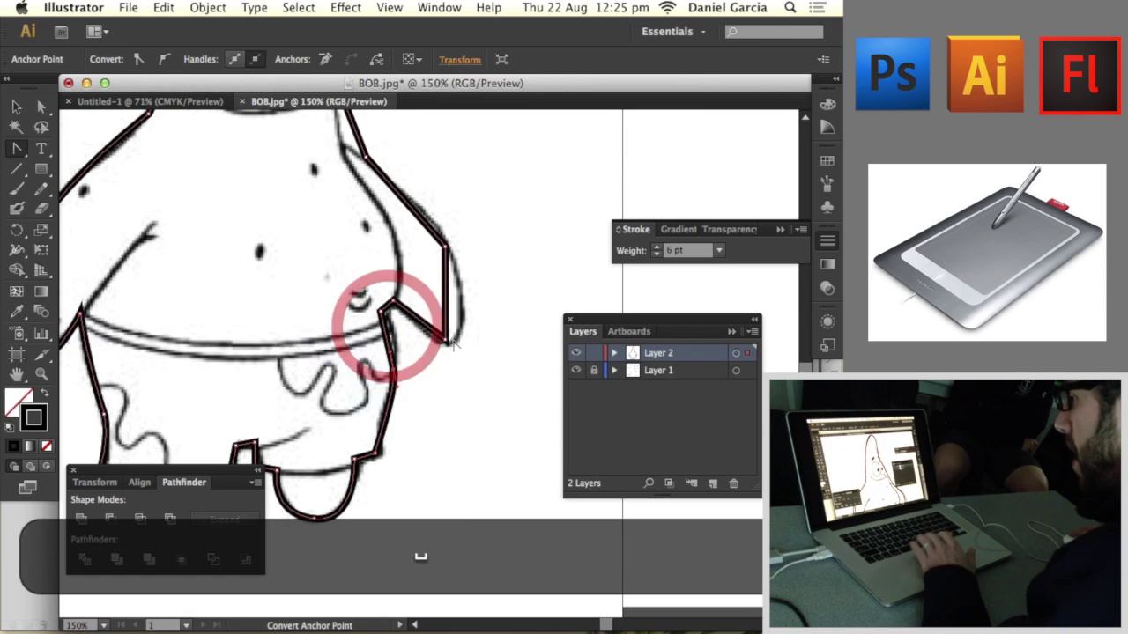
{"action": "left_click", "coordinate": [445, 346]}
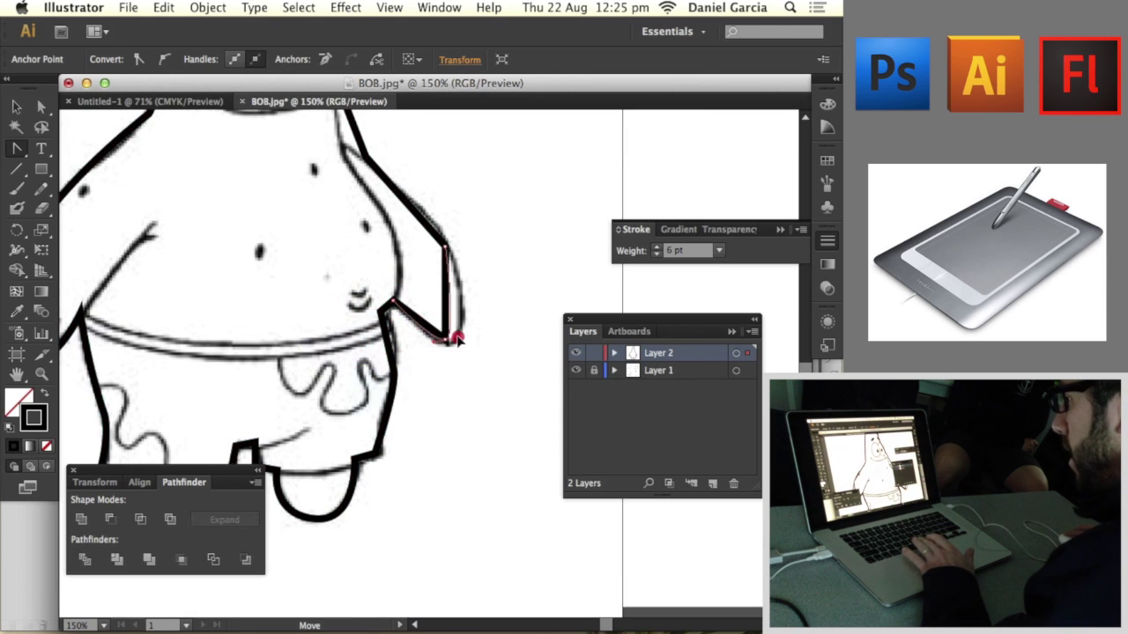
{"action": "left_click_drag", "start_coordinate": [454, 339], "coordinate": [474, 329]}
{"action": "left_click_drag", "start_coordinate": [417, 316], "coordinate": [503, 296]}
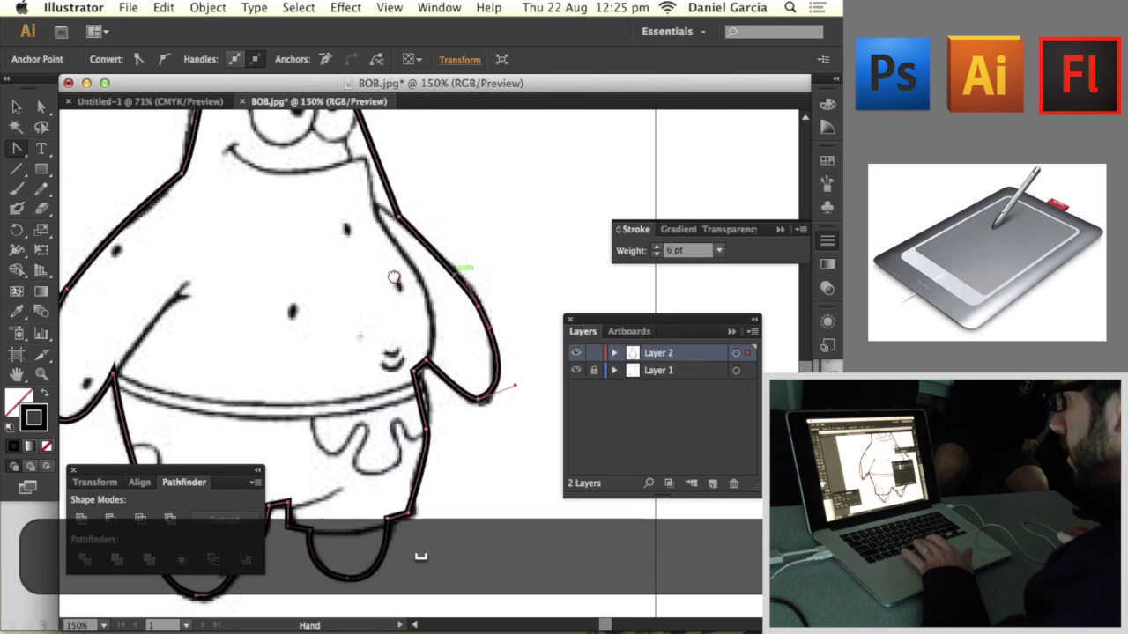
Step: Move the outline's anchor point at the right shoulder inward to match the sketched shoulder corner
{"action": "left_click_drag", "start_coordinate": [391, 273], "coordinate": [433, 363]}
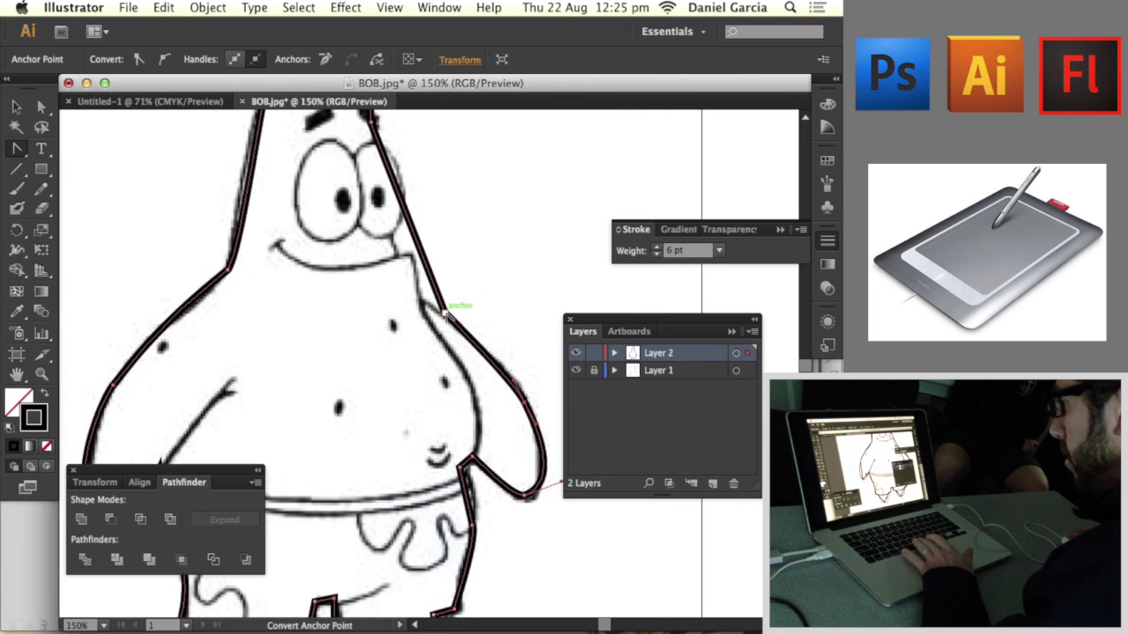
{"action": "key", "text": "a"}
{"action": "left_click_drag", "start_coordinate": [445, 308], "coordinate": [397, 331]}
{"action": "key", "text": "space"}
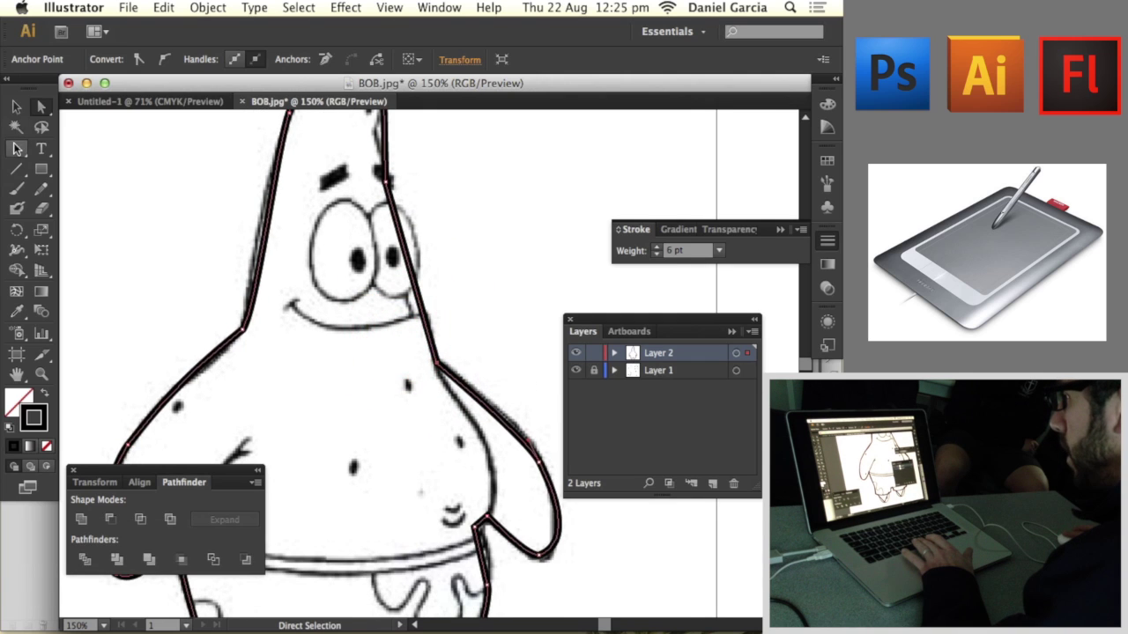
Step: Try to curve the outline at the right shoulder anchor, and convert it back to a corner point
{"action": "left_click_drag", "start_coordinate": [437, 362], "coordinate": [428, 336]}
{"action": "left_click_drag", "start_coordinate": [446, 385], "coordinate": [479, 381]}
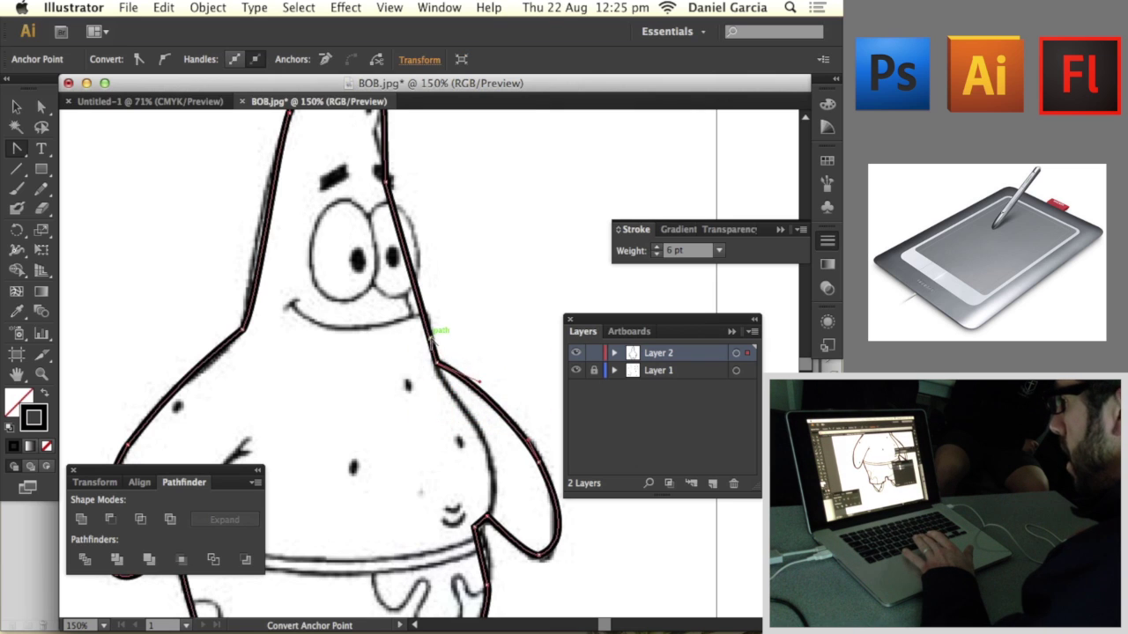
{"action": "left_click", "coordinate": [429, 333]}
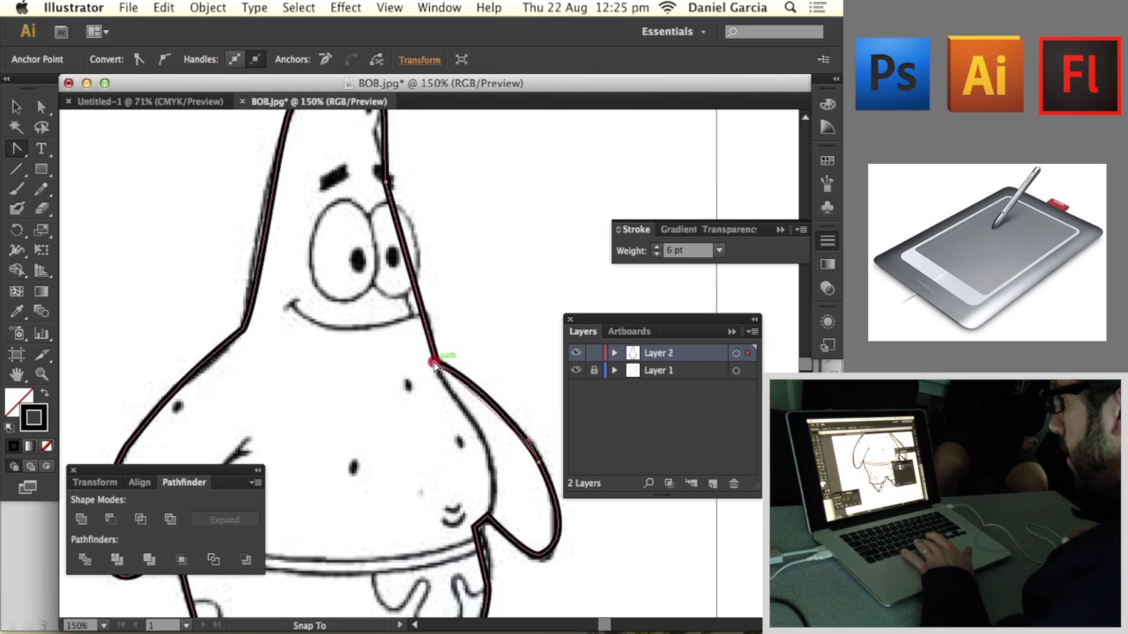
{"action": "left_click", "coordinate": [435, 362]}
Step: Curve the head's right edge above the eyebrow anchor with the Convert Anchor Point tool to follow the sketch
{"action": "key", "text": "space"}
{"action": "left_click_drag", "start_coordinate": [397, 227], "coordinate": [410, 343]}
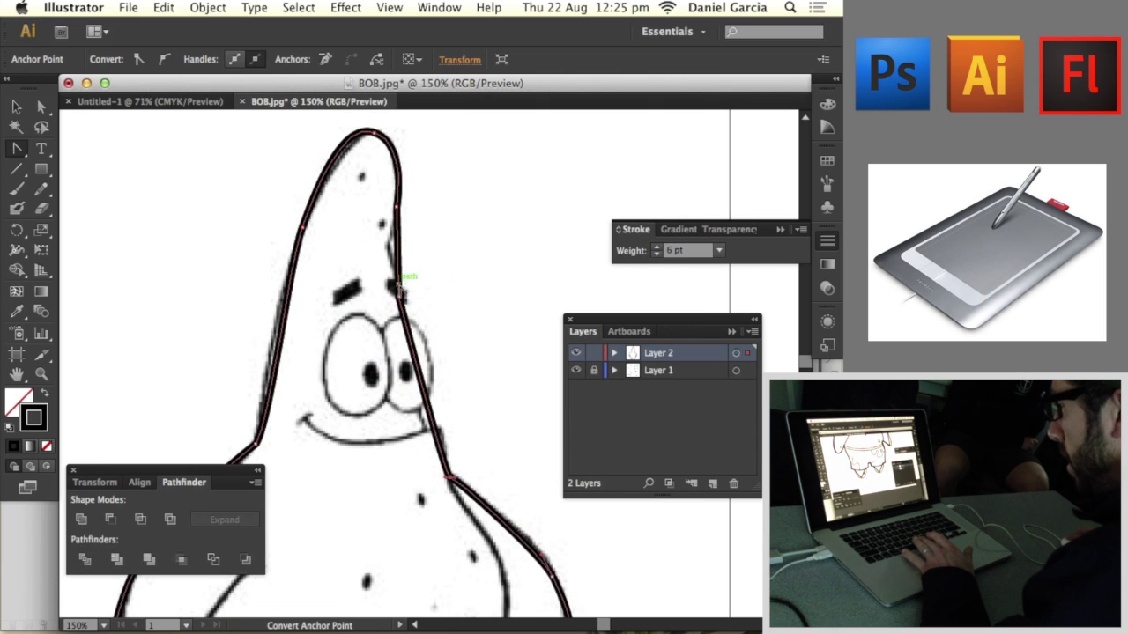
{"action": "mouse_move", "coordinate": [398, 301]}
{"action": "left_mouse_down"}
{"action": "mouse_move", "coordinate": [415, 311]}
{"action": "mouse_move", "coordinate": [389, 262]}
{"action": "left_mouse_up"}
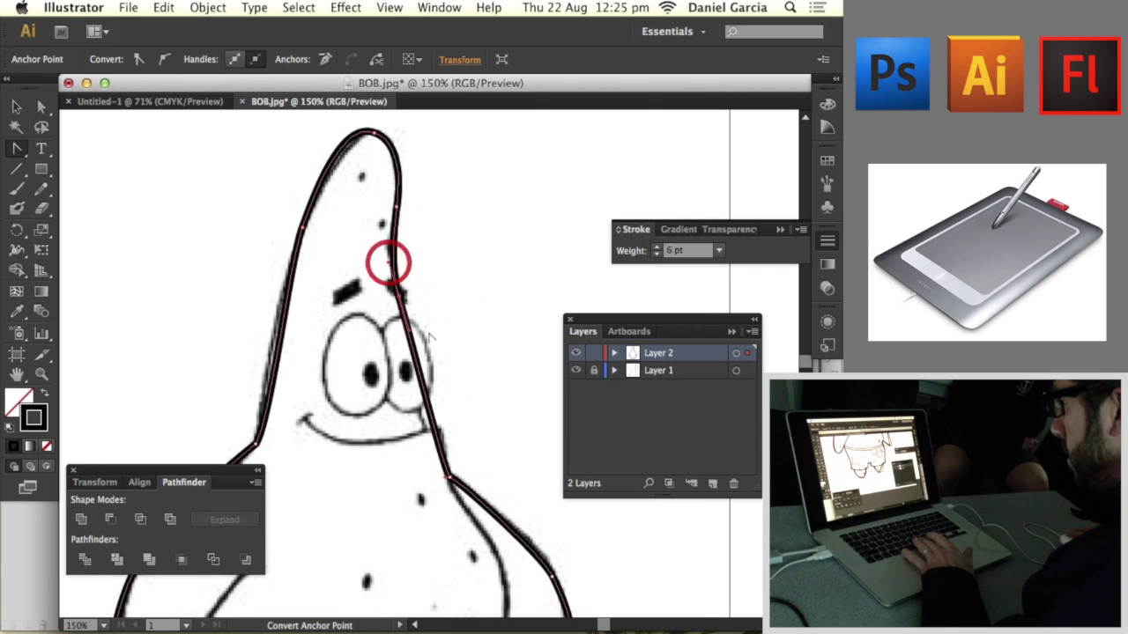
{"action": "key", "text": "space"}
{"action": "left_click_drag", "start_coordinate": [443, 342], "coordinate": [431, 263]}
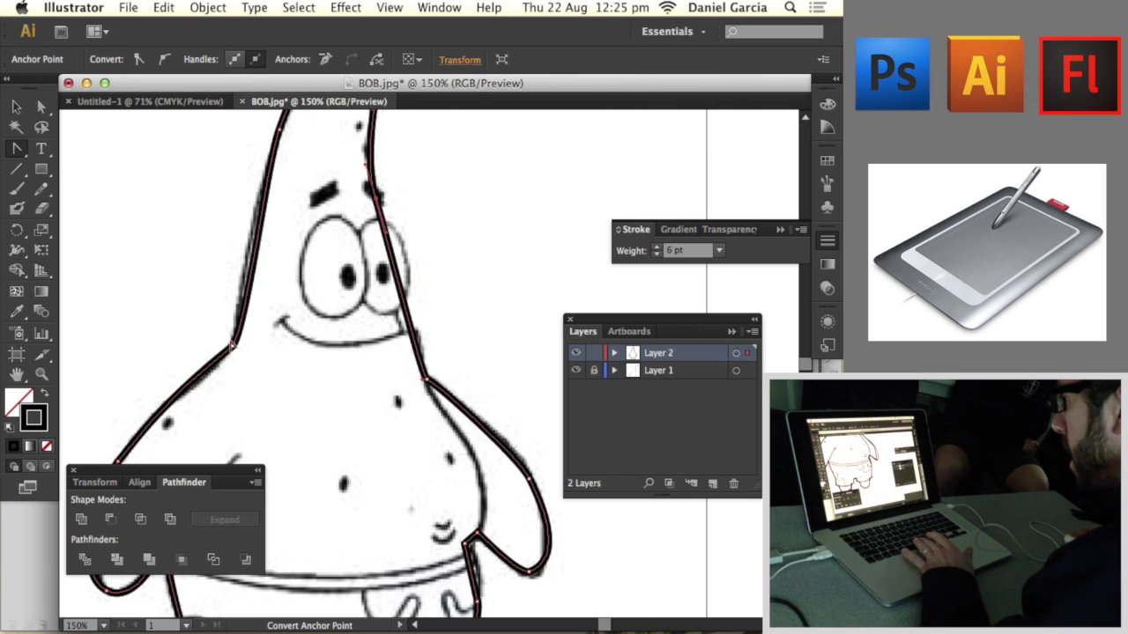
Step: Pull a curve handle from the left neck anchor so the head's left edge follows the sketch
{"action": "left_click_drag", "start_coordinate": [273, 275], "coordinate": [326, 326]}
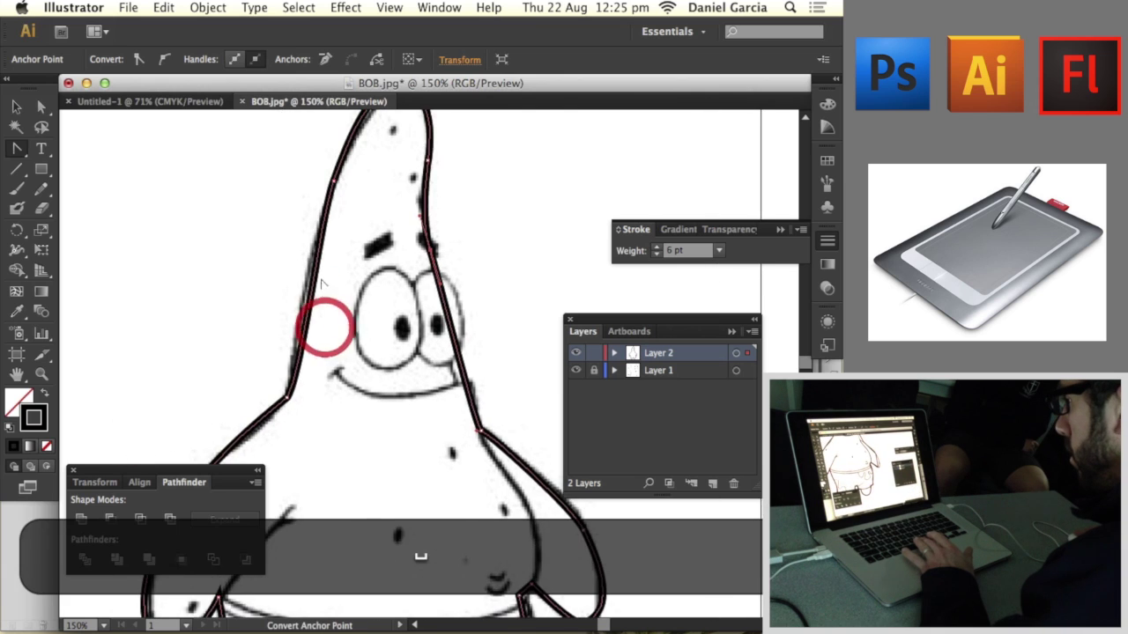
{"action": "mouse_move", "coordinate": [287, 397]}
{"action": "left_mouse_down"}
{"action": "mouse_move", "coordinate": [271, 404]}
{"action": "mouse_move", "coordinate": [300, 297]}
{"action": "left_mouse_up"}
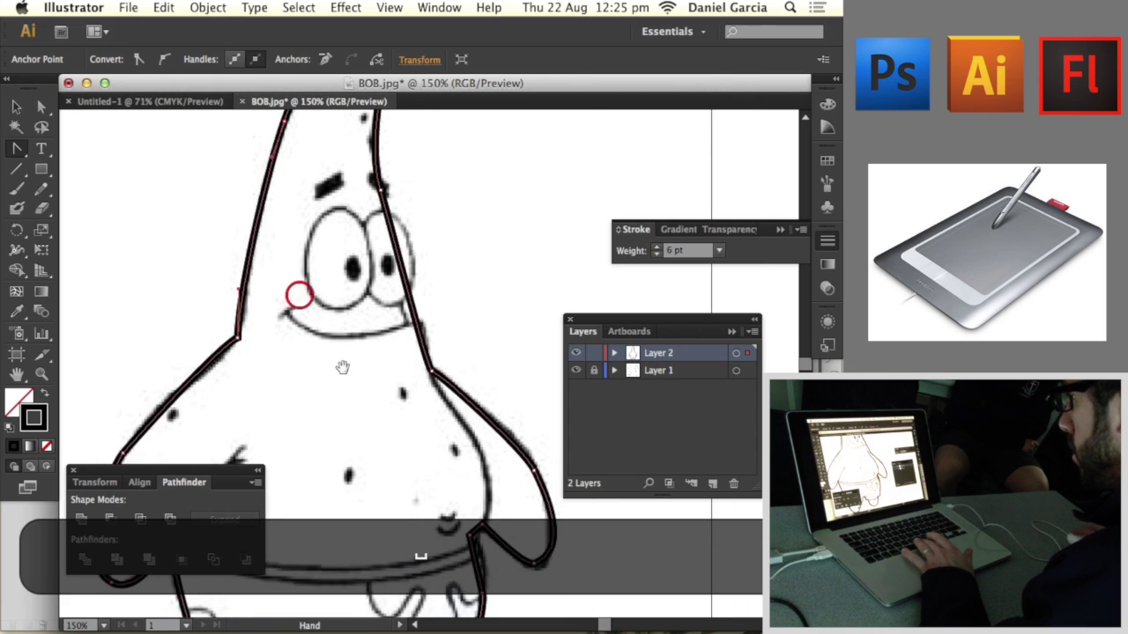
{"action": "left_click_drag", "start_coordinate": [363, 394], "coordinate": [346, 350]}
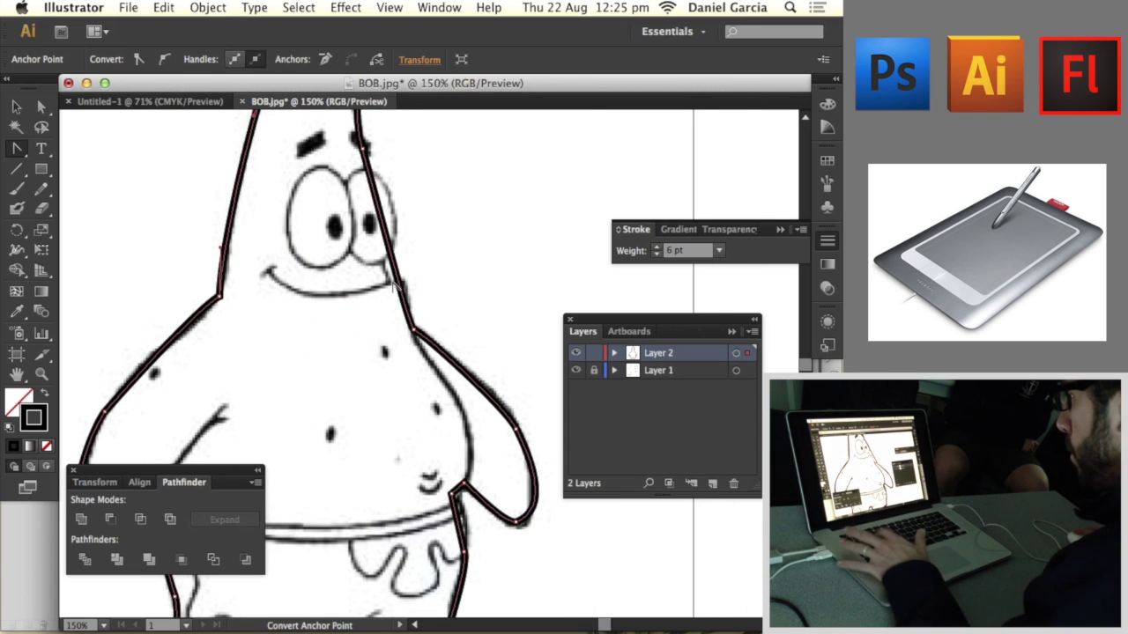
Step: Add two anchor points to the outline beside the mouth and convert the lower one into a smooth cheek curve
{"action": "left_click_drag", "start_coordinate": [16, 148], "coordinate": [101, 169]}
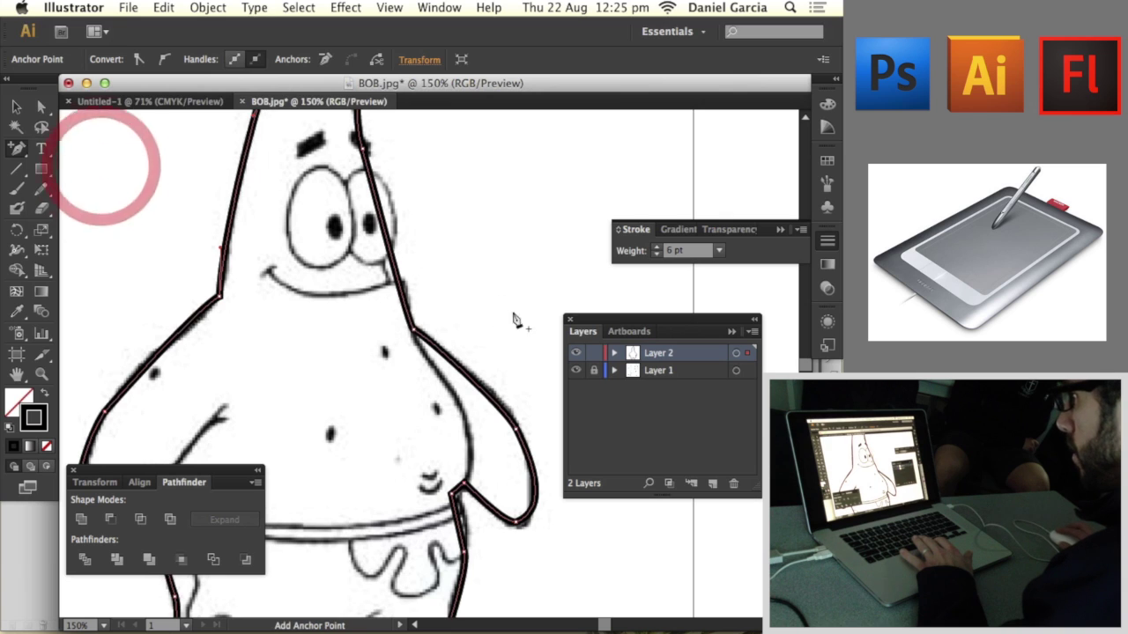
{"action": "left_click", "coordinate": [399, 286]}
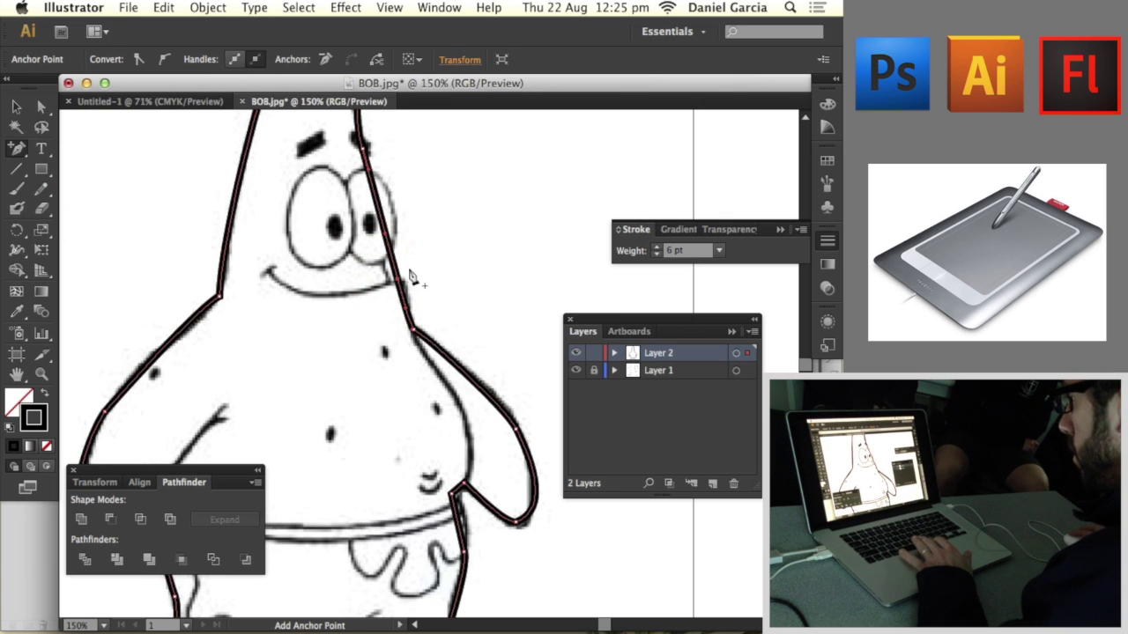
{"action": "left_click", "coordinate": [389, 256]}
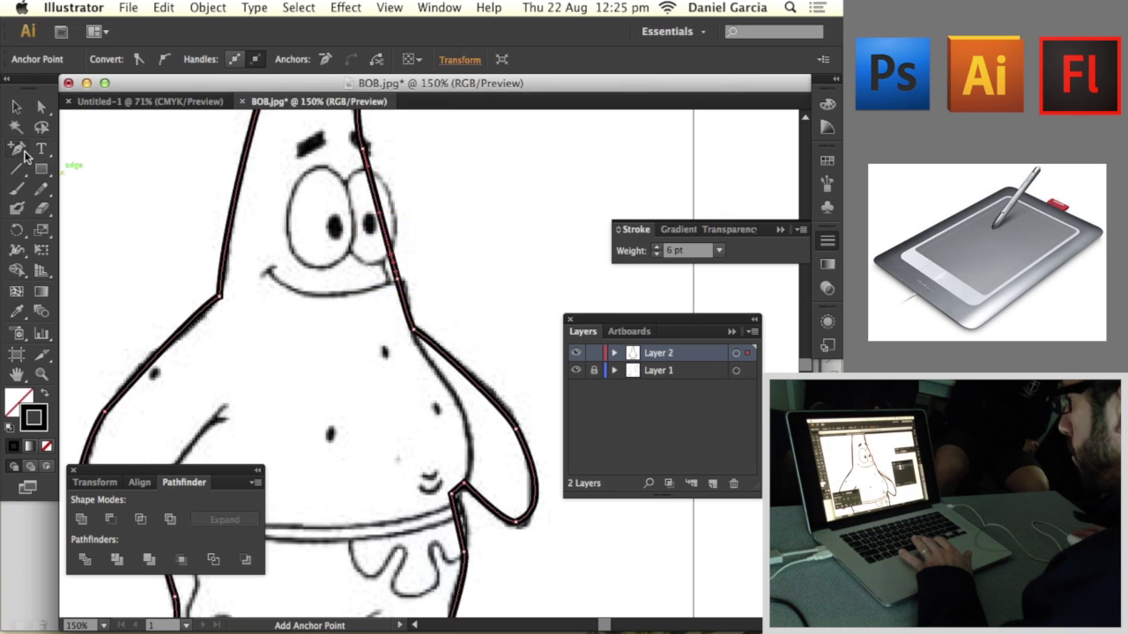
{"action": "left_click_drag", "start_coordinate": [17, 148], "coordinate": [76, 210]}
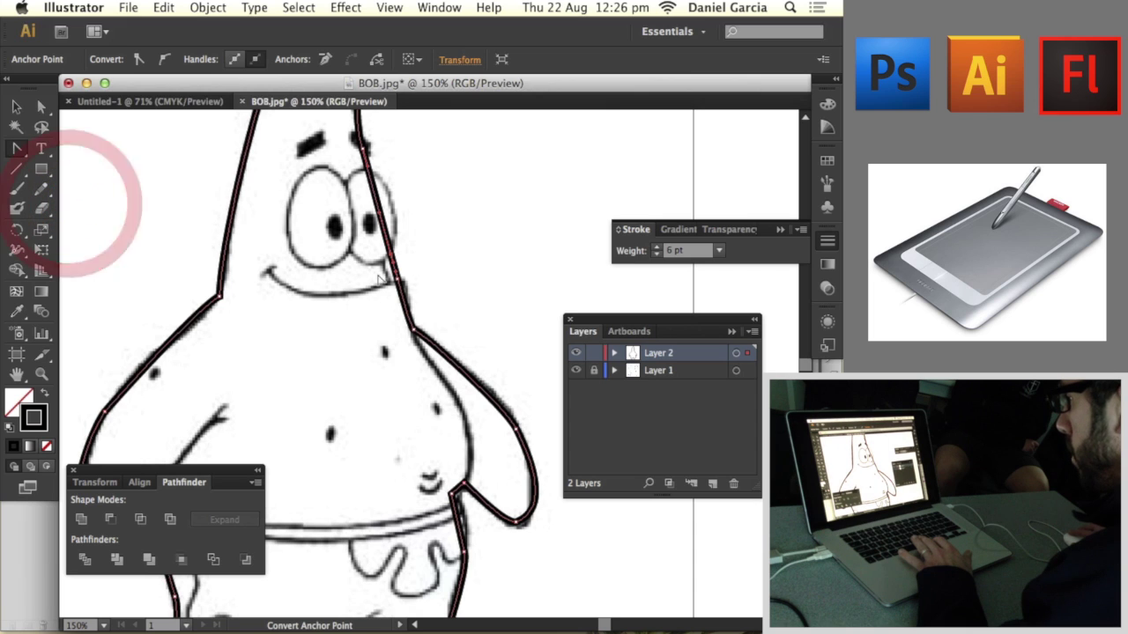
{"action": "left_click", "coordinate": [394, 289]}
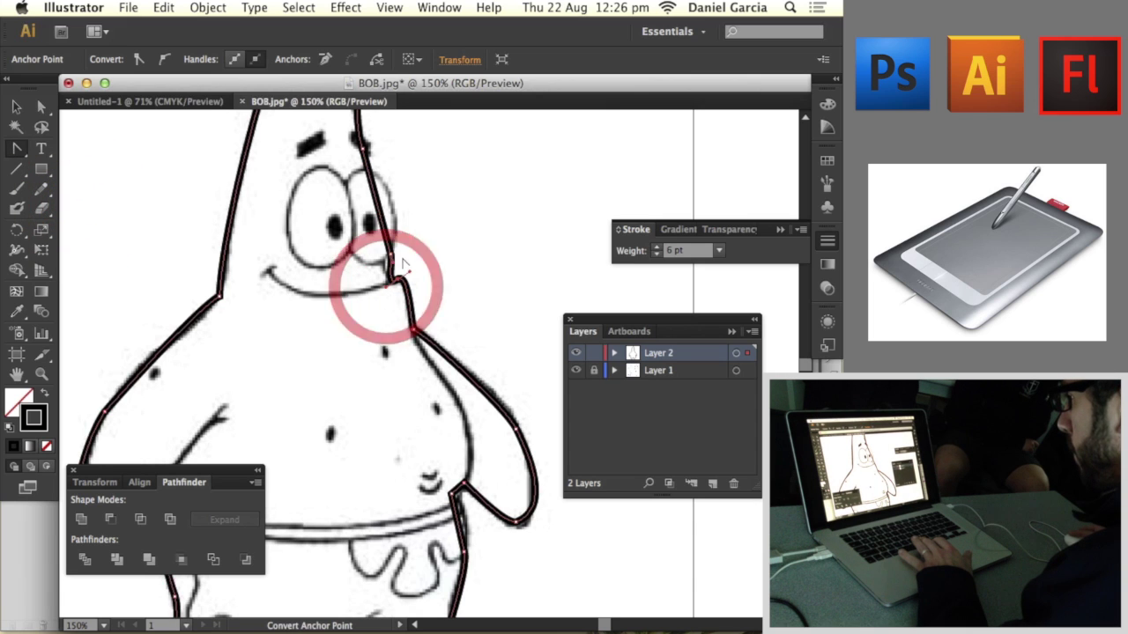
Step: Refine the cheek curve by moving the anchor below the right eye inward and adjusting the curve handle at the mouth corner
{"action": "key", "text": "super+equal"}
{"action": "key", "text": "super+equal"}
{"action": "key", "text": "super+equal"}
{"action": "left_click_drag", "start_coordinate": [325, 244], "coordinate": [374, 459]}
{"action": "left_click", "coordinate": [360, 368]}
{"action": "key", "text": "a"}
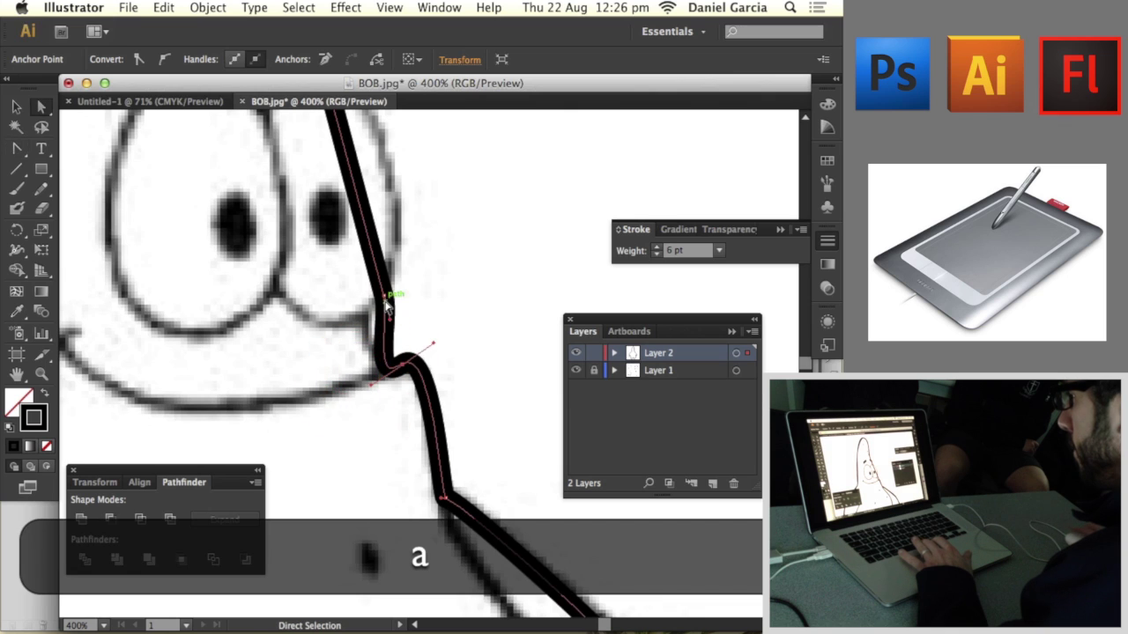
{"action": "left_click_drag", "start_coordinate": [385, 296], "coordinate": [362, 300]}
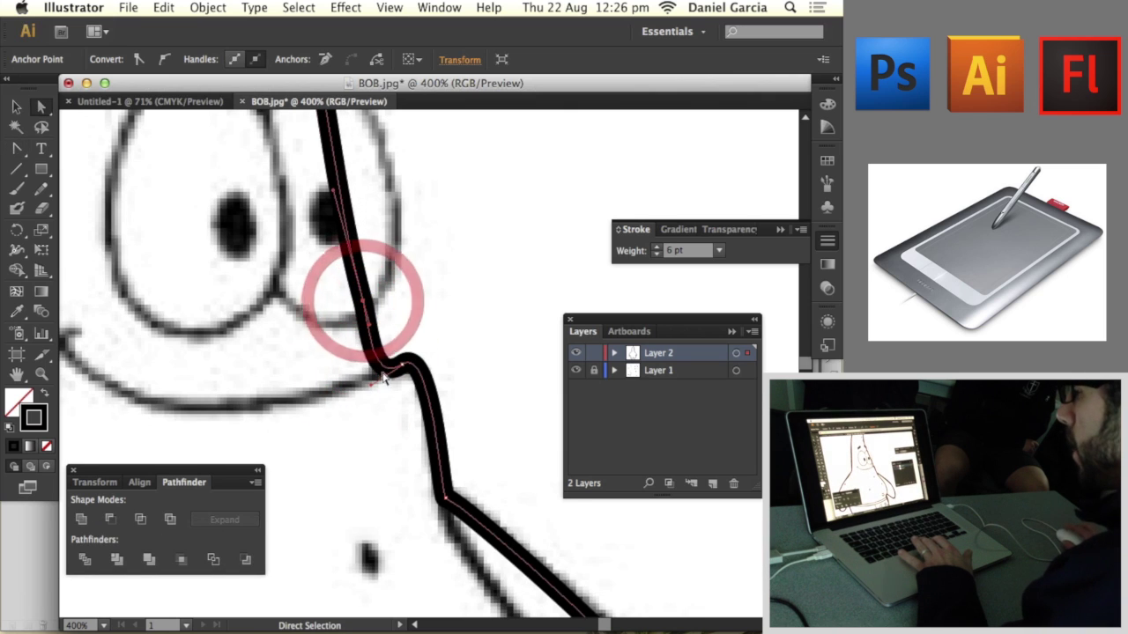
{"action": "left_click_drag", "start_coordinate": [371, 384], "coordinate": [371, 374]}
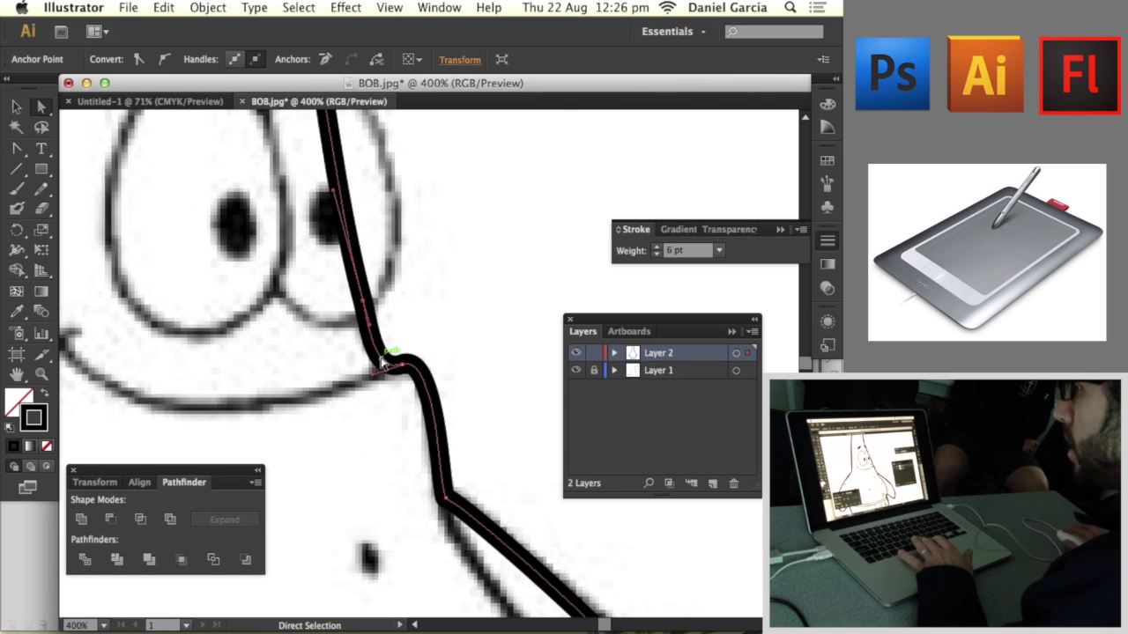
Step: Hide the sketch in Layer 1 to check the whole traced body outline alone, and show it again
{"action": "key", "text": "super+minus"}
{"action": "key", "text": "super+minus"}
{"action": "key", "text": "super+minus"}
{"action": "key", "text": "super+minus"}
{"action": "key", "text": "super+minus"}
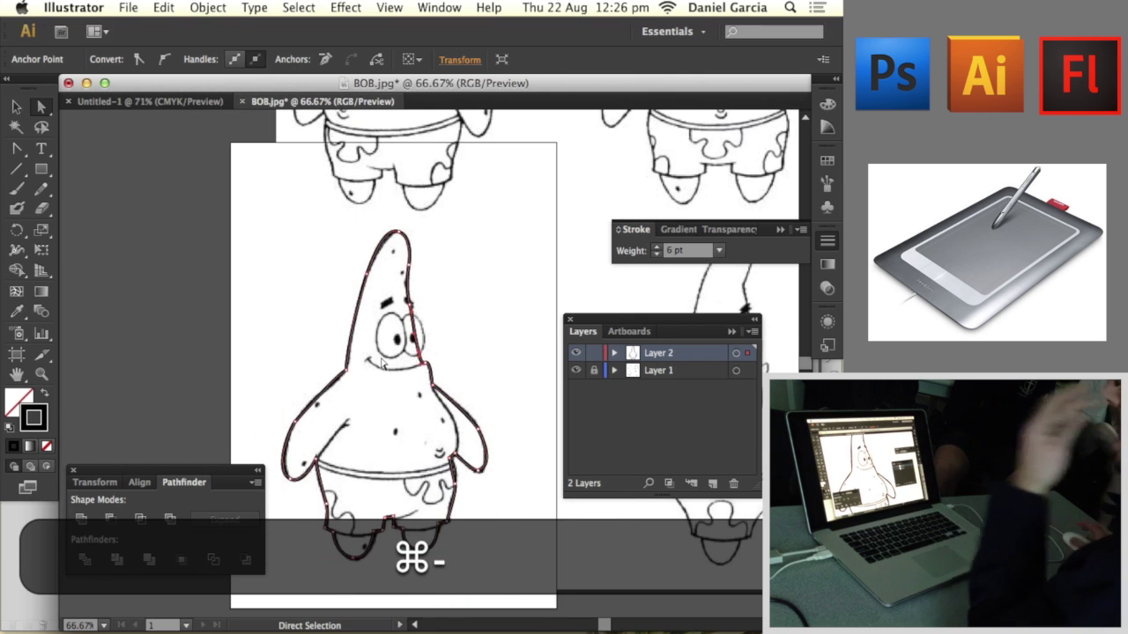
{"action": "key", "text": "super+equal"}
{"action": "left_click_drag", "start_coordinate": [408, 588], "coordinate": [420, 555]}
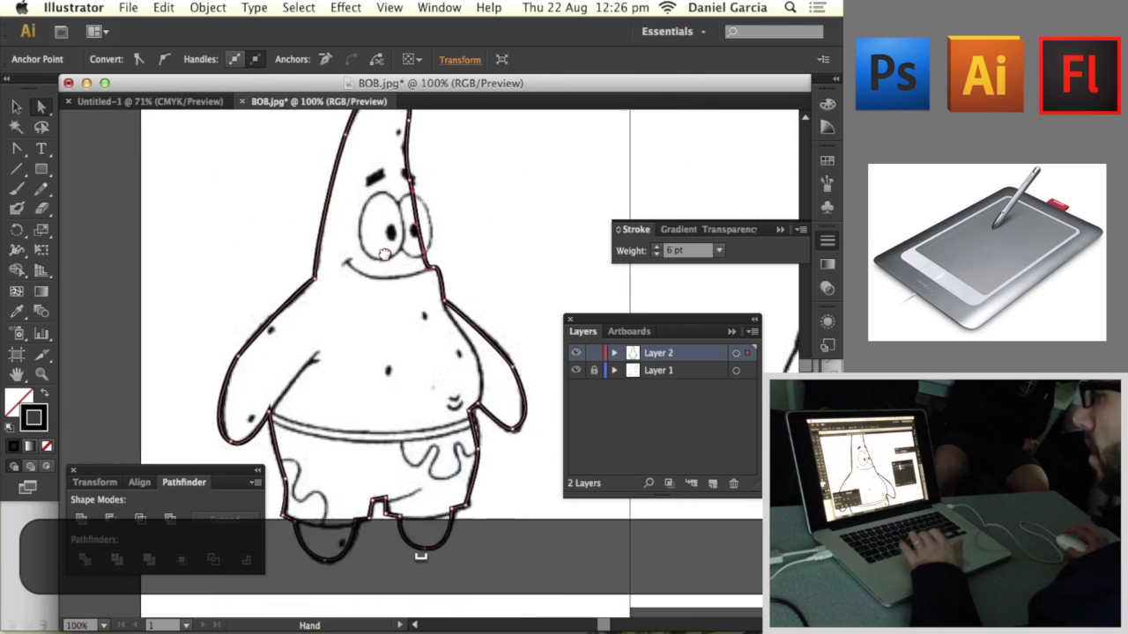
{"action": "left_click_drag", "start_coordinate": [384, 254], "coordinate": [389, 225]}
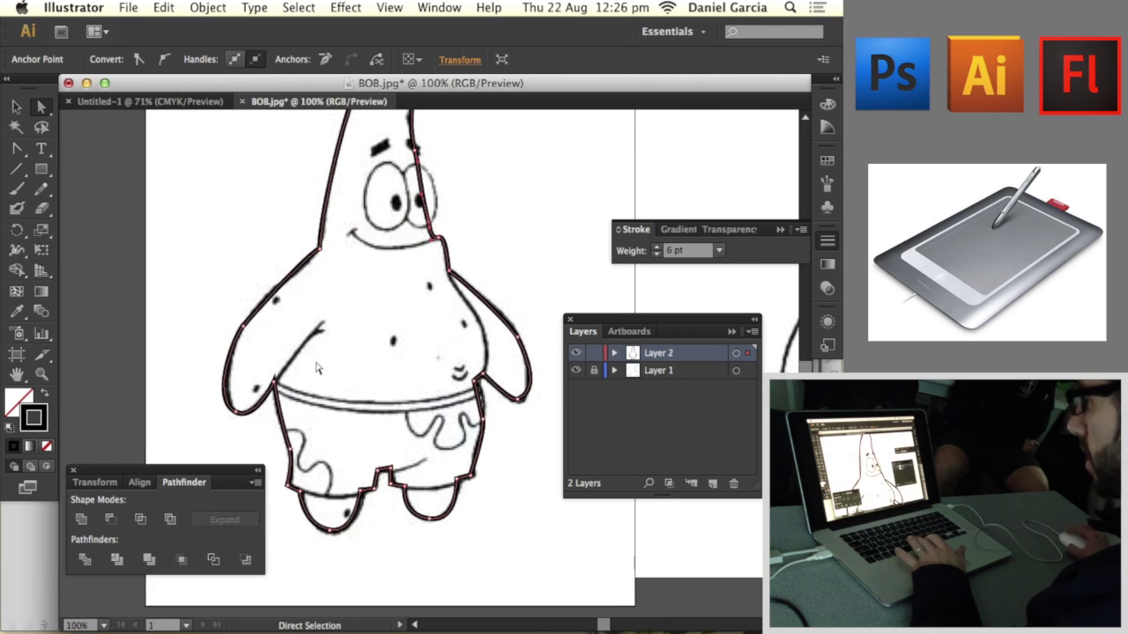
{"action": "left_click", "coordinate": [575, 370]}
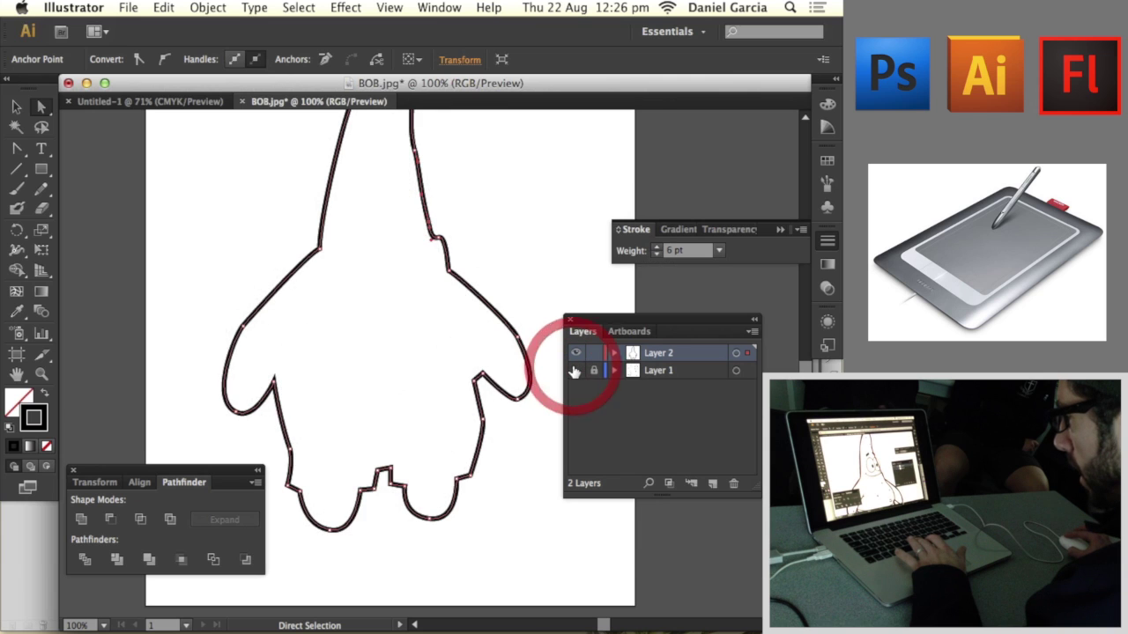
{"action": "mouse_move", "coordinate": [385, 238]}
{"action": "left_mouse_down"}
{"action": "mouse_move", "coordinate": [413, 367]}
{"action": "mouse_move", "coordinate": [380, 276]}
{"action": "left_mouse_up"}
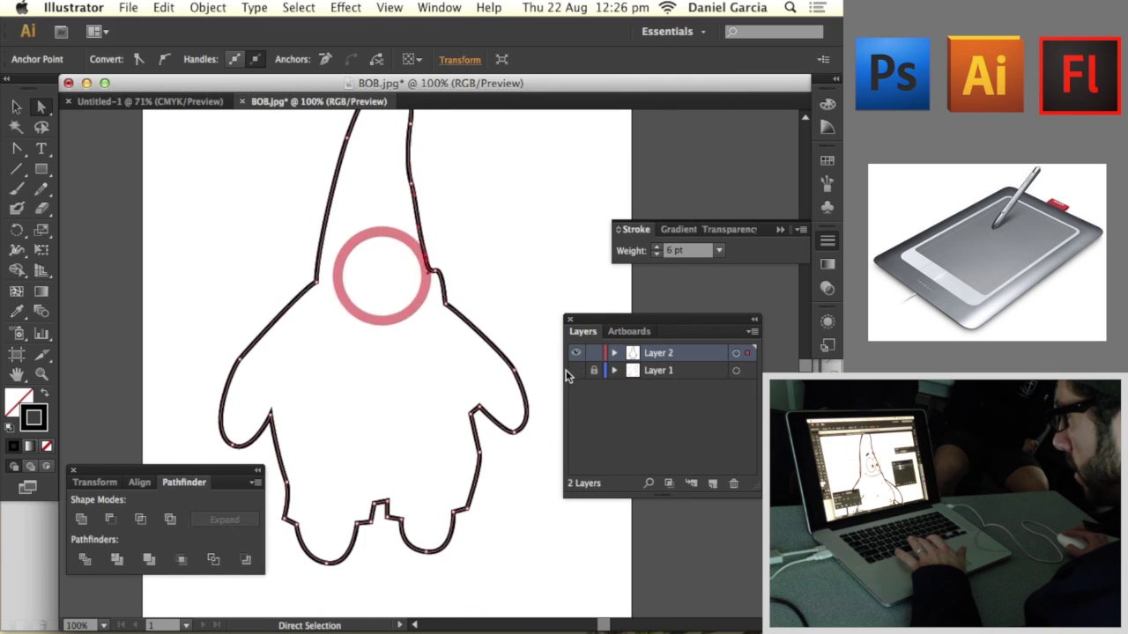
{"action": "left_click", "coordinate": [576, 370]}
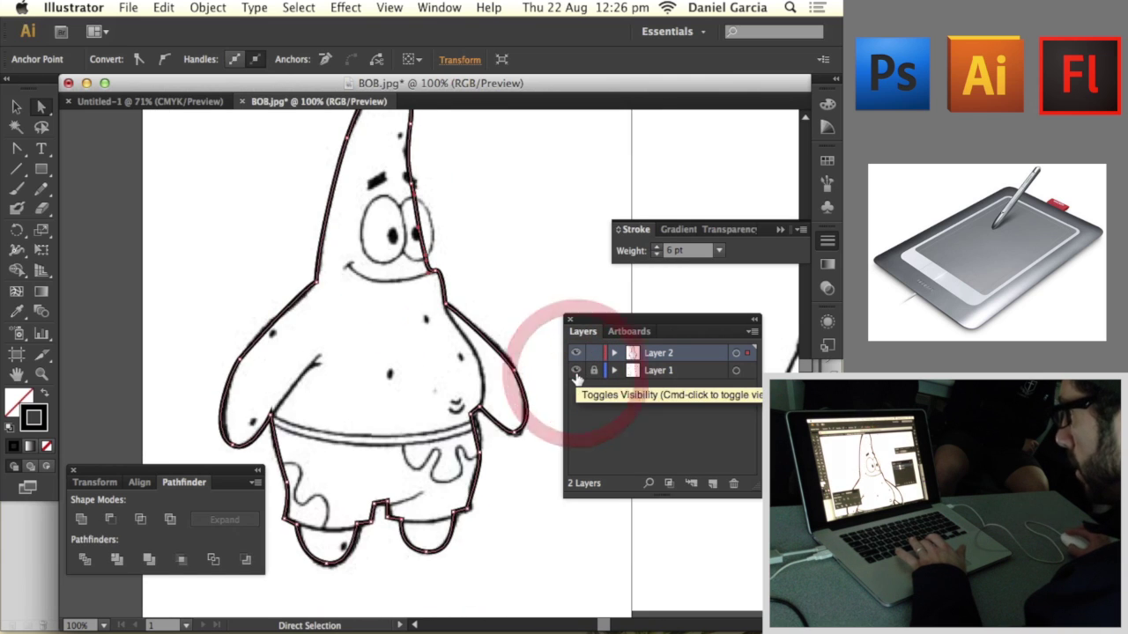
Step: Try a light violet fill on the body outline, and set its fill back to none
{"action": "double_click", "coordinate": [10, 402]}
{"action": "left_click_drag", "start_coordinate": [135, 197], "coordinate": [143, 176]}
{"action": "left_click_drag", "start_coordinate": [251, 169], "coordinate": [252, 151]}
{"action": "left_click_drag", "start_coordinate": [188, 129], "coordinate": [100, 115]}
{"action": "left_click", "coordinate": [382, 124]}
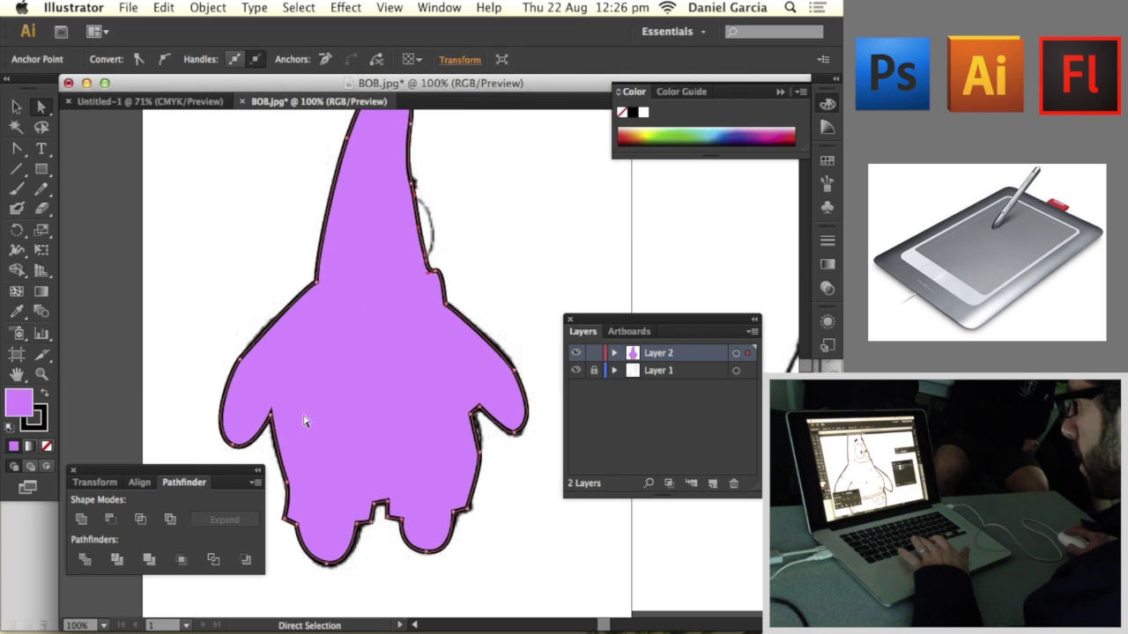
{"action": "left_click", "coordinate": [46, 446]}
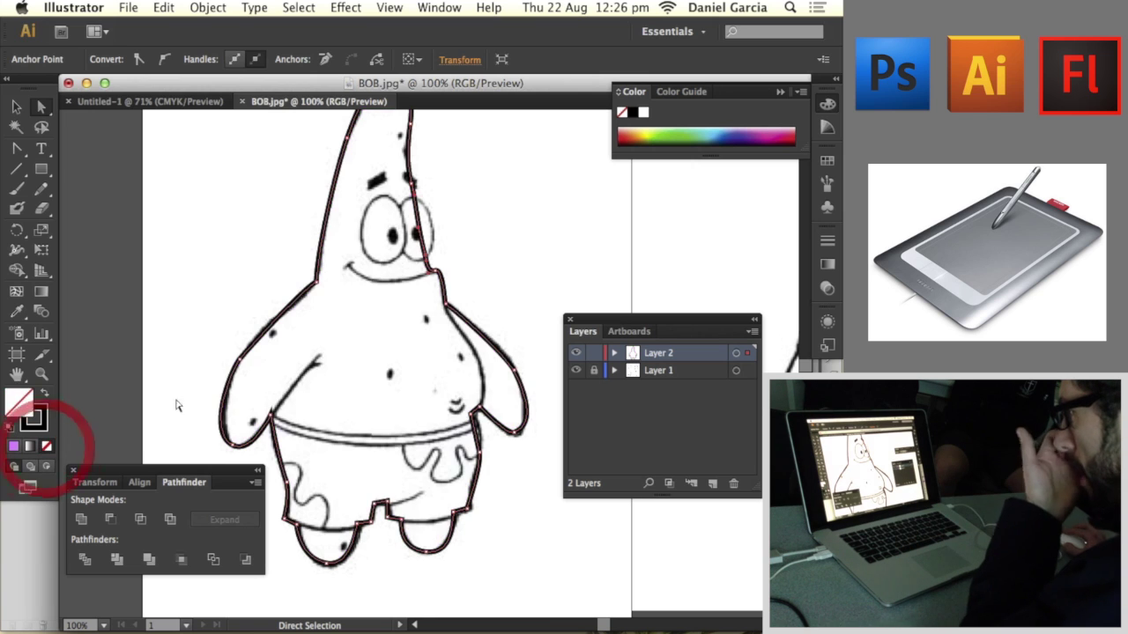
Step: Create a new layer above Layer 2 for tracing the face
{"action": "key", "text": "space"}
{"action": "left_click_drag", "start_coordinate": [351, 264], "coordinate": [311, 364]}
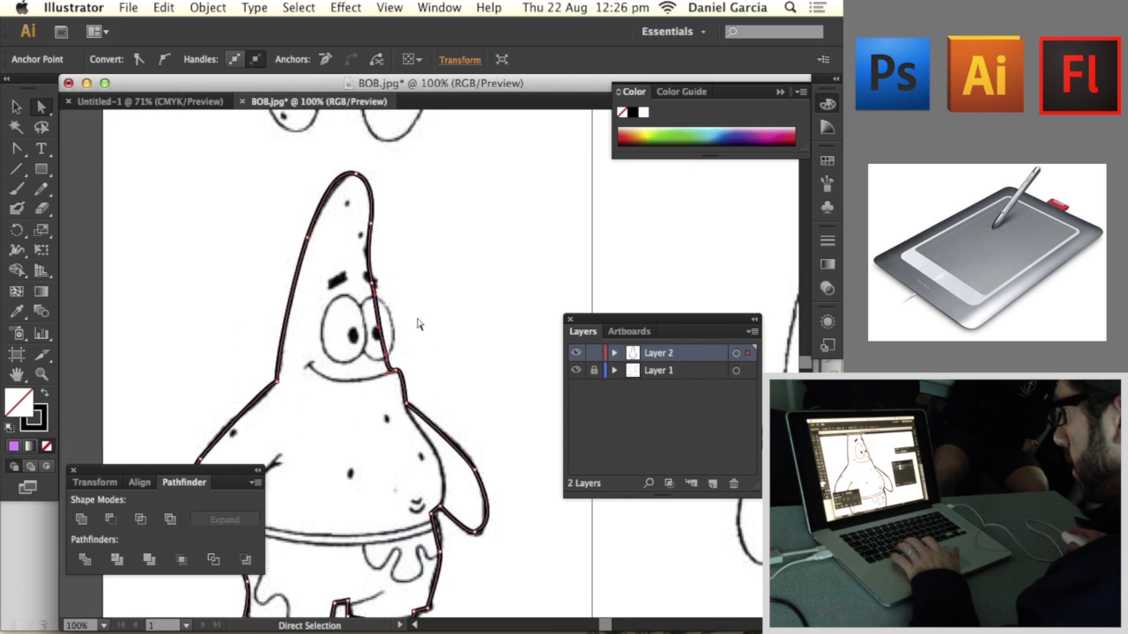
{"action": "left_click", "coordinate": [711, 481]}
Step: Draw a tall, narrow ellipse inside the character's larger sketched eye with the Ellipse tool
{"action": "key", "text": "super+equal"}
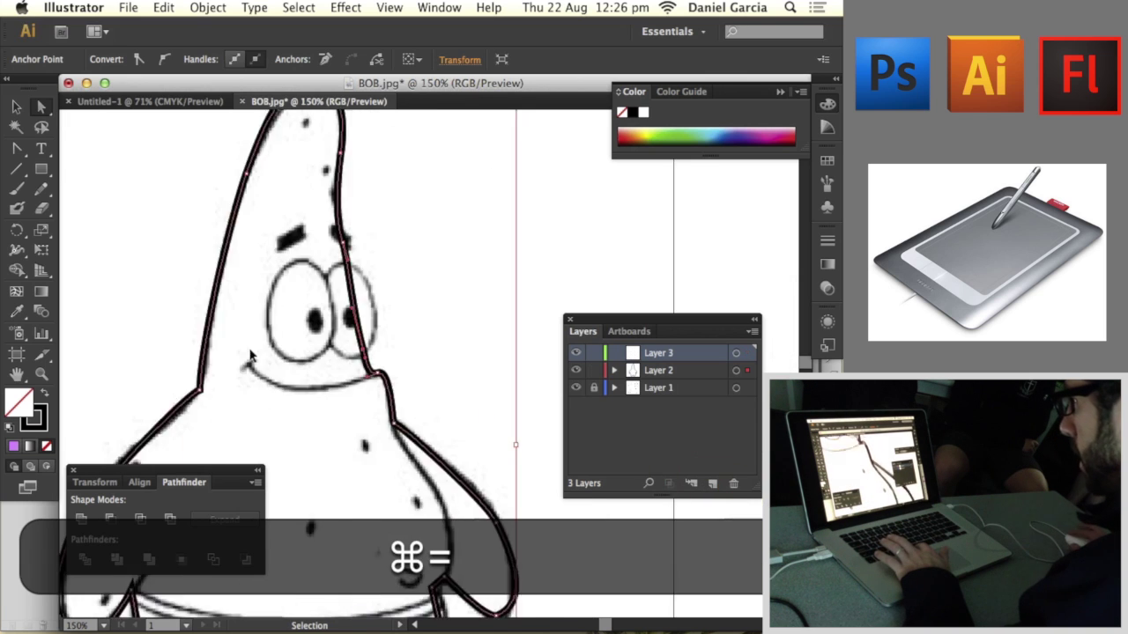
{"action": "key", "text": "super+equal"}
{"action": "key", "text": "super+equal"}
{"action": "key", "text": "space"}
{"action": "left_click_drag", "start_coordinate": [267, 320], "coordinate": [399, 295]}
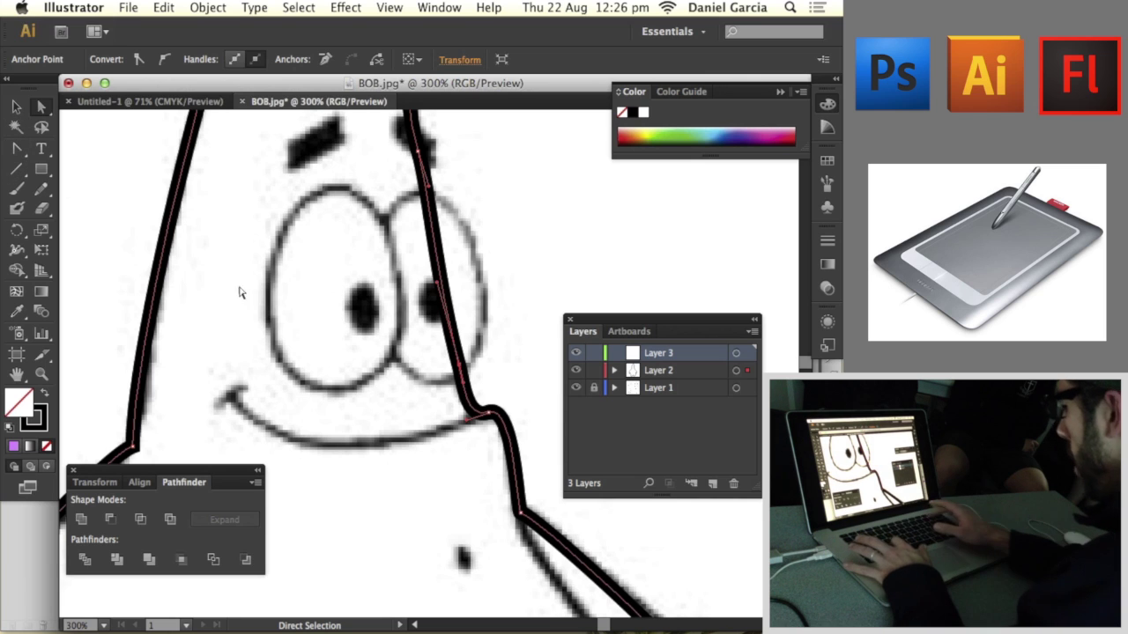
{"action": "left_click_drag", "start_coordinate": [37, 167], "coordinate": [118, 217]}
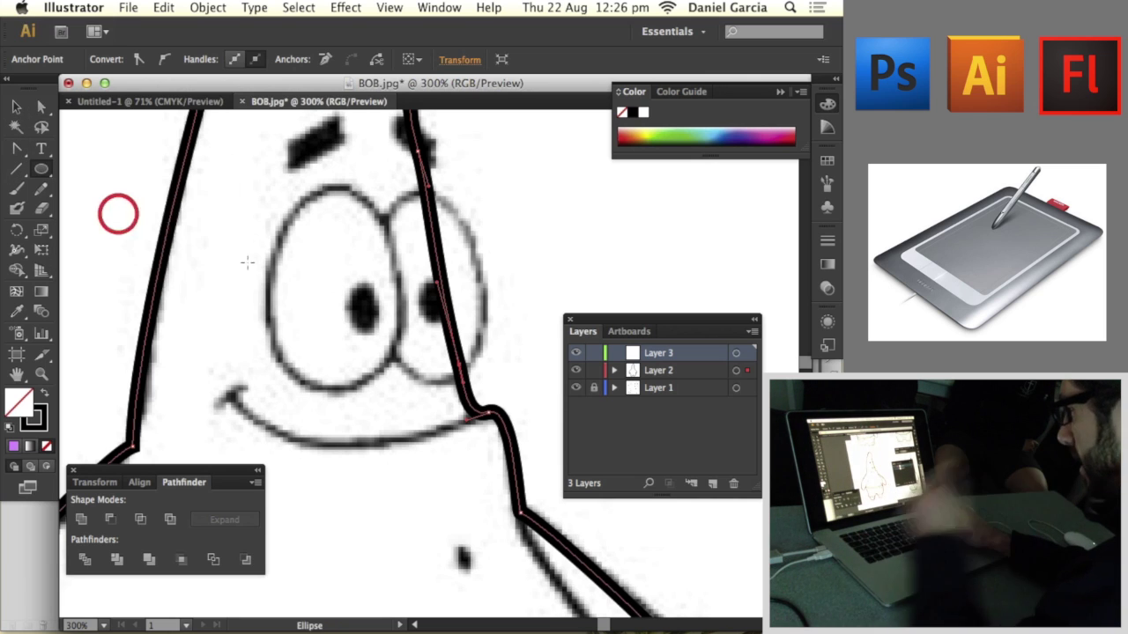
{"action": "left_click_drag", "start_coordinate": [328, 201], "coordinate": [328, 377]}
Step: Move the four anchor points of the larger eye's ellipse outward onto the sketched eye outline
{"action": "left_click", "coordinate": [14, 154]}
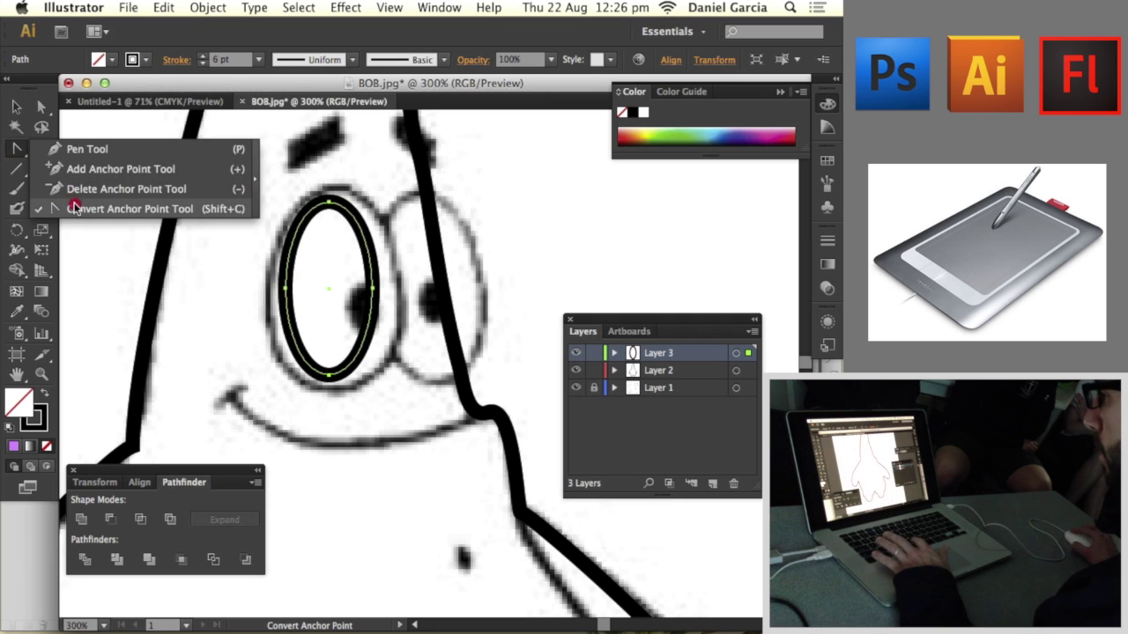
{"action": "left_click", "coordinate": [75, 206]}
{"action": "key", "text": "a"}
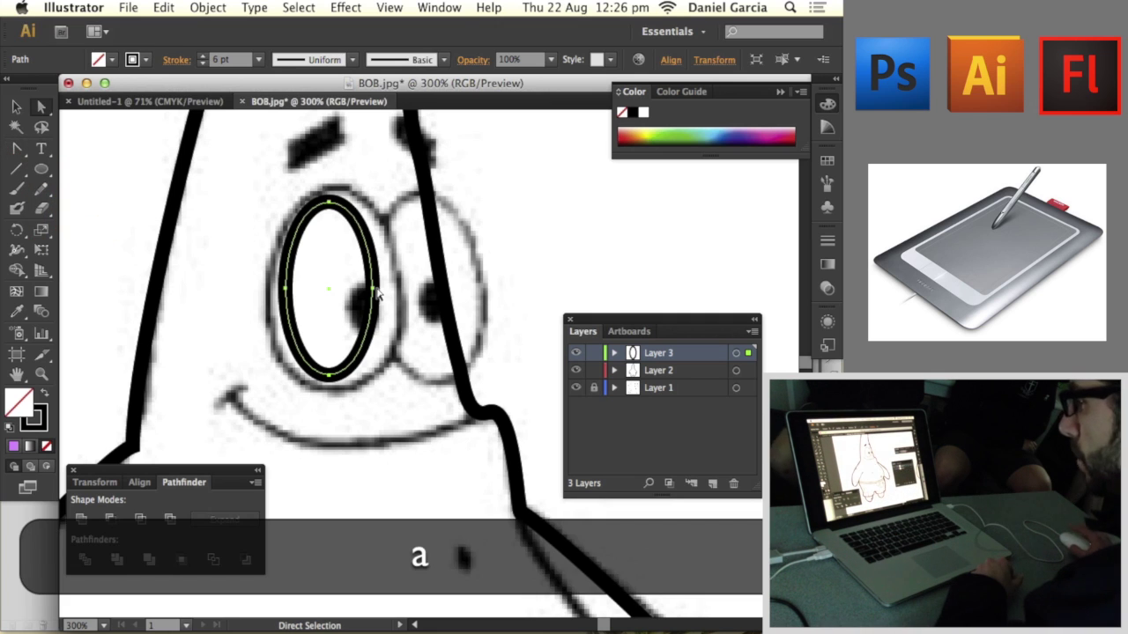
{"action": "left_click_drag", "start_coordinate": [377, 295], "coordinate": [393, 289]}
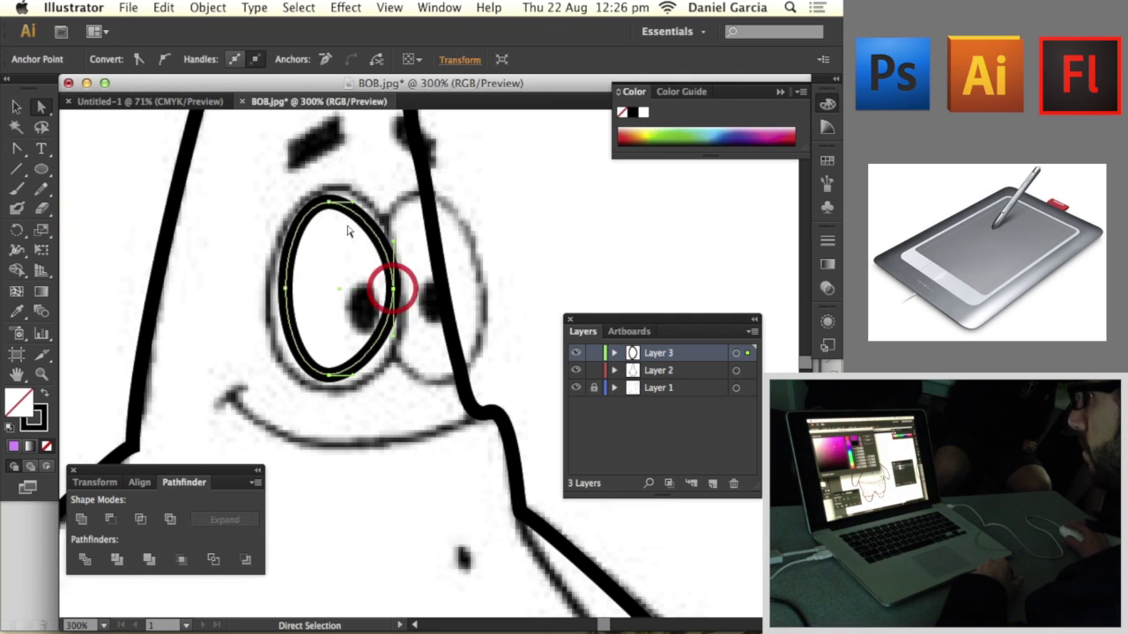
{"action": "left_click_drag", "start_coordinate": [328, 202], "coordinate": [339, 187]}
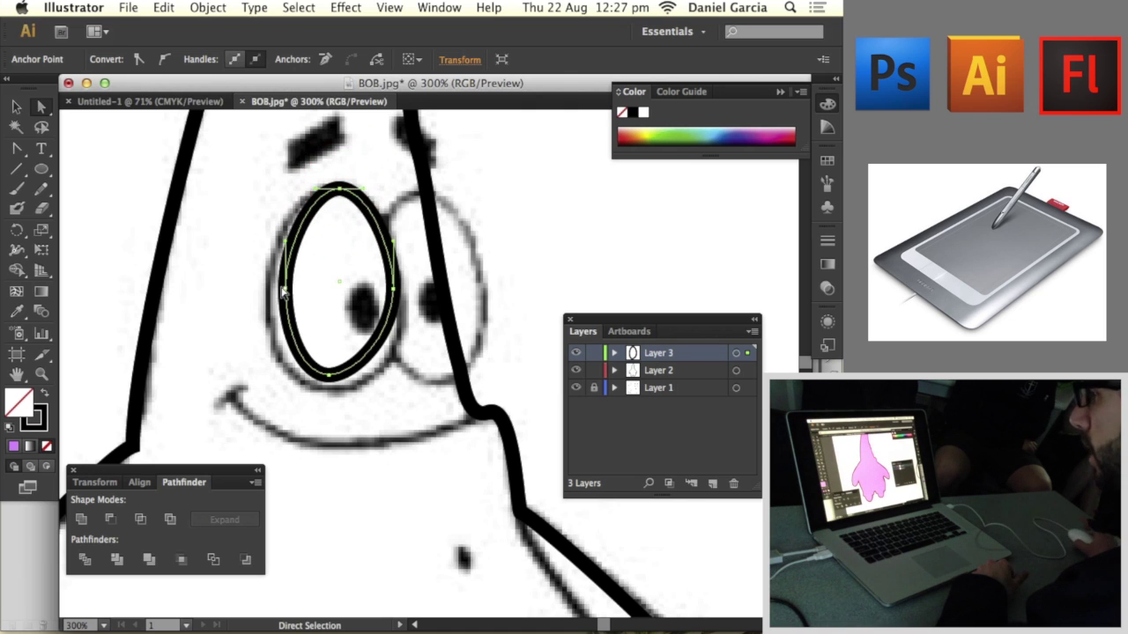
{"action": "left_click_drag", "start_coordinate": [283, 292], "coordinate": [272, 293]}
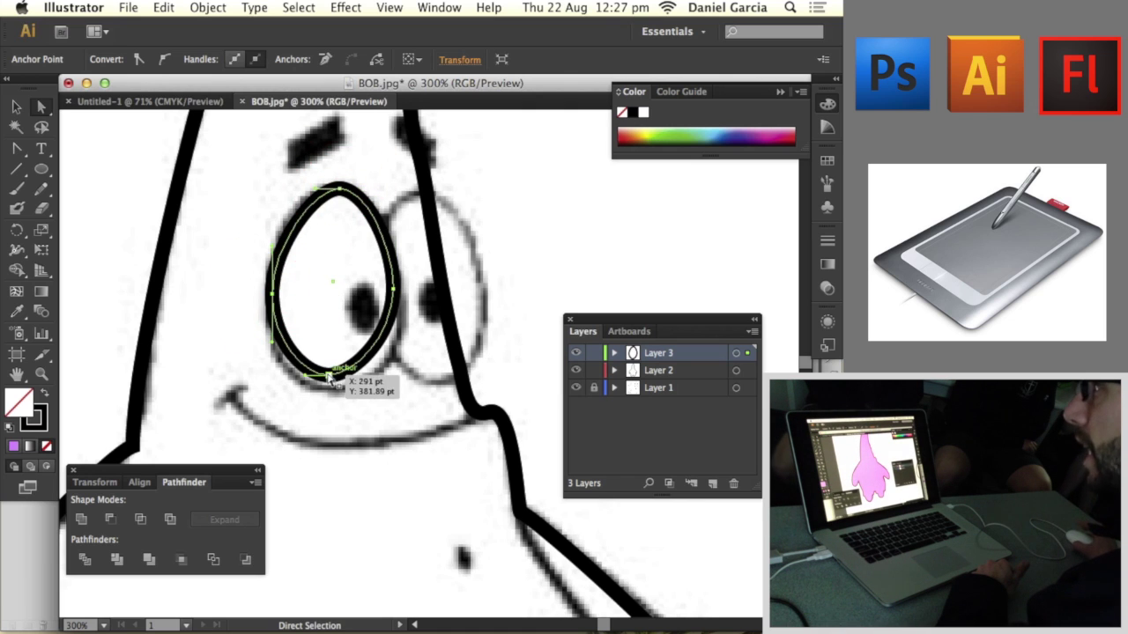
{"action": "left_click_drag", "start_coordinate": [329, 375], "coordinate": [332, 386]}
Step: Adjust the curve handles of the larger eye's ellipse so its sides and top follow the sketched outline
{"action": "left_click_drag", "start_coordinate": [393, 336], "coordinate": [402, 351]}
{"action": "left_click", "coordinate": [269, 356]}
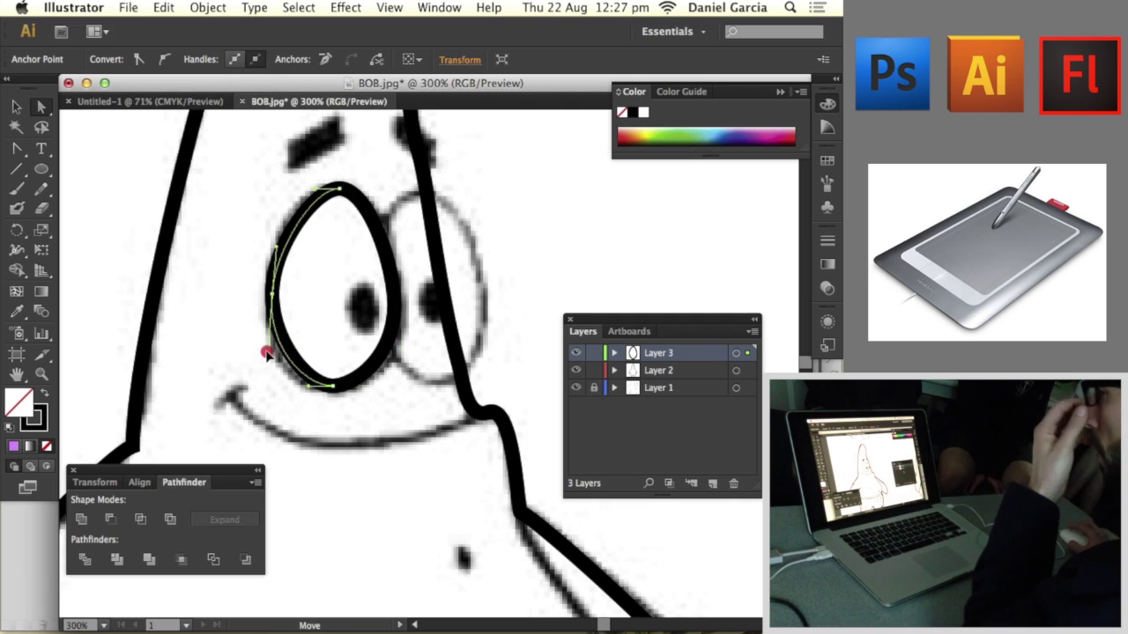
{"action": "left_click_drag", "start_coordinate": [333, 193], "coordinate": [378, 189]}
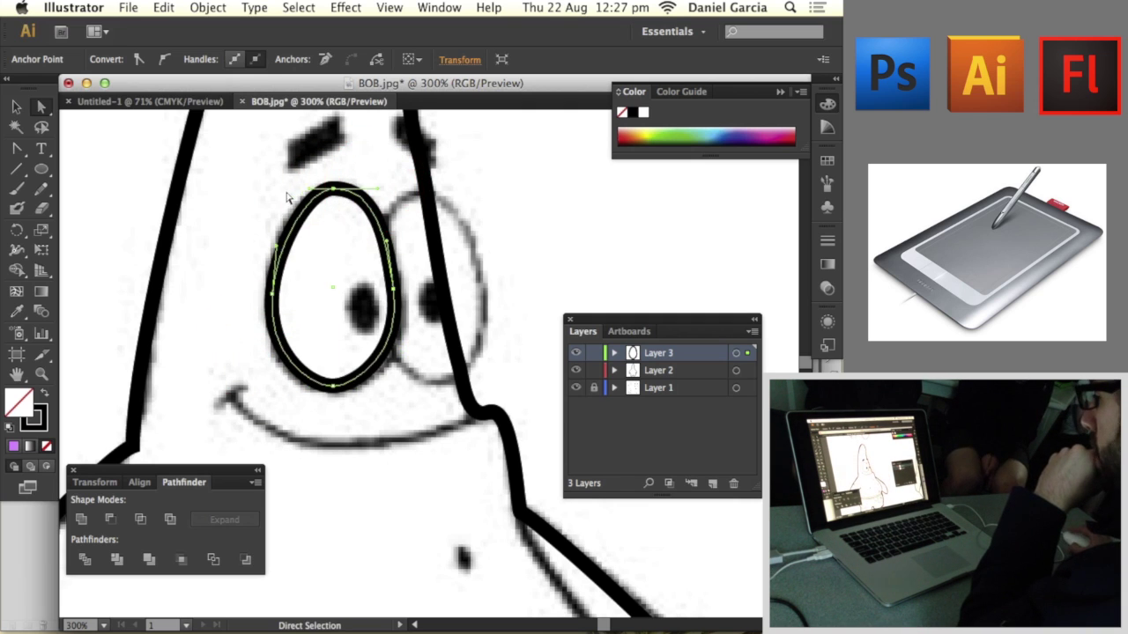
{"action": "left_click_drag", "start_coordinate": [307, 189], "coordinate": [297, 189]}
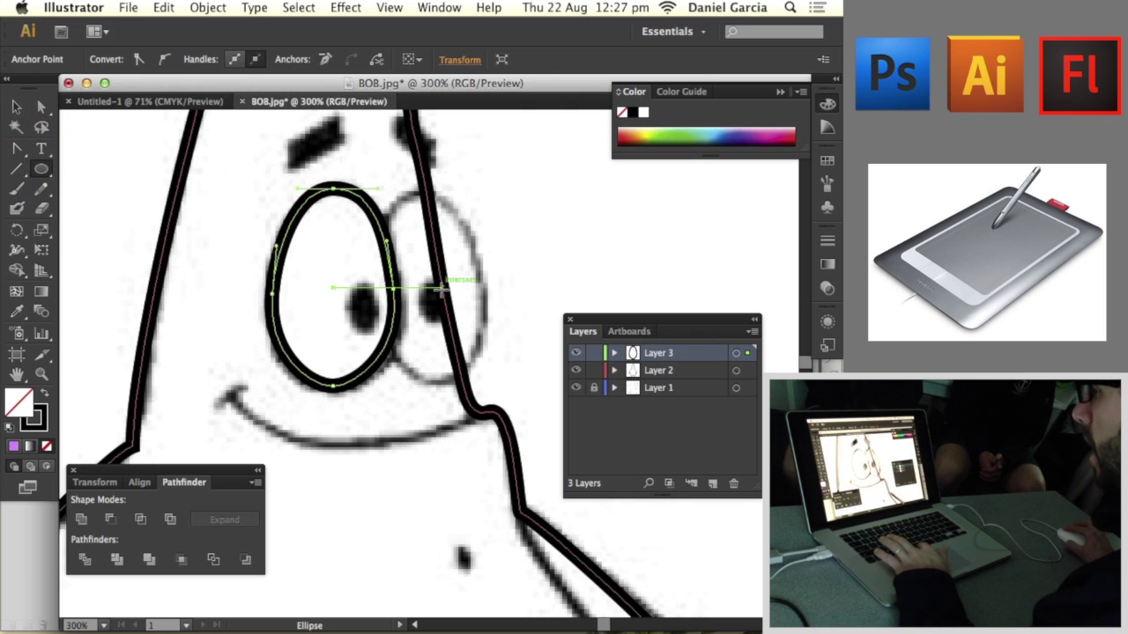
Step: Draw a second tall ellipse beside the face and move it over the smaller sketched eye
{"action": "mouse_move", "coordinate": [491, 209]}
{"action": "left_mouse_down"}
{"action": "mouse_move", "coordinate": [577, 360]}
{"action": "mouse_move", "coordinate": [600, 375]}
{"action": "left_mouse_up"}
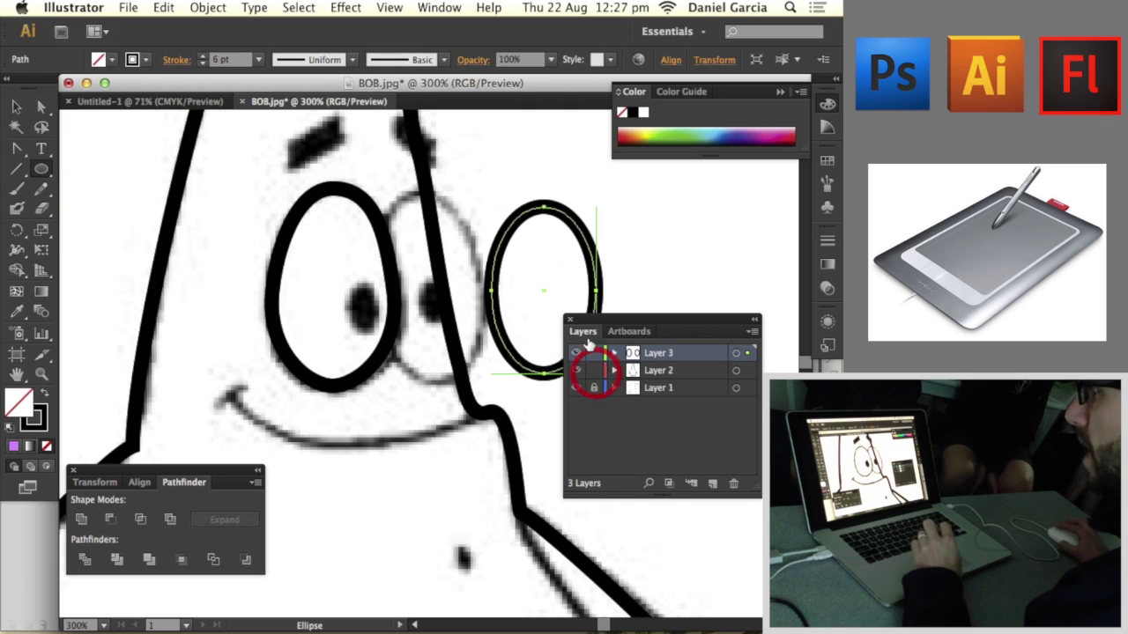
{"action": "left_click_drag", "start_coordinate": [569, 223], "coordinate": [419, 188]}
{"action": "key", "text": "a"}
{"action": "left_click", "coordinate": [521, 229]}
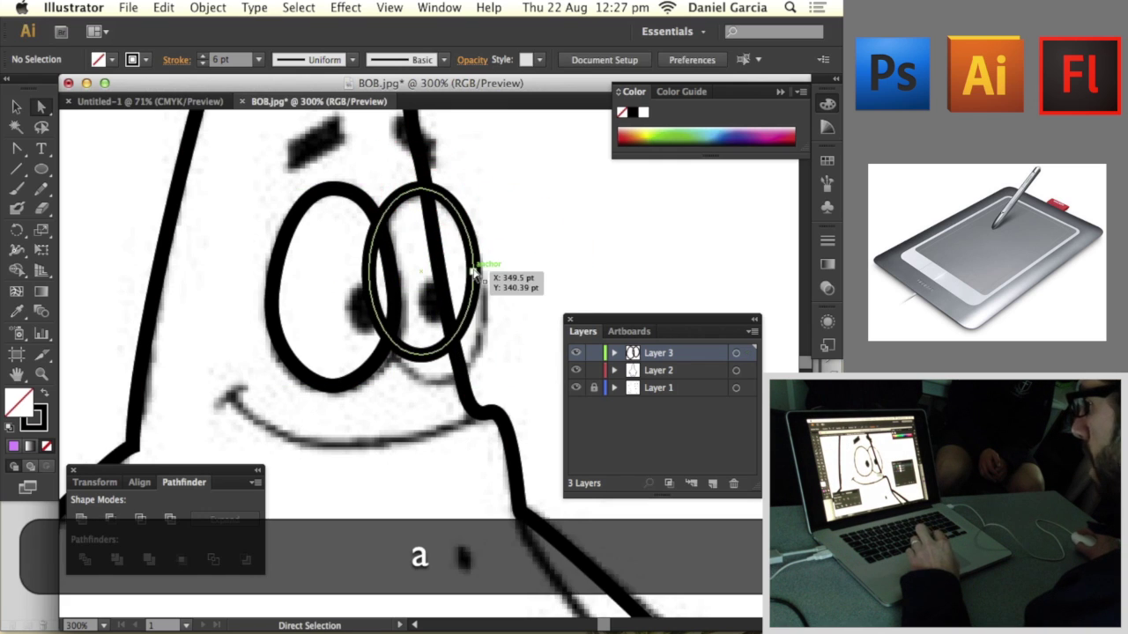
Step: Reposition the side and bottom anchor points of the second ellipse to match the smaller sketched eye
{"action": "left_click", "coordinate": [466, 289]}
{"action": "left_click_drag", "start_coordinate": [422, 357], "coordinate": [441, 382]}
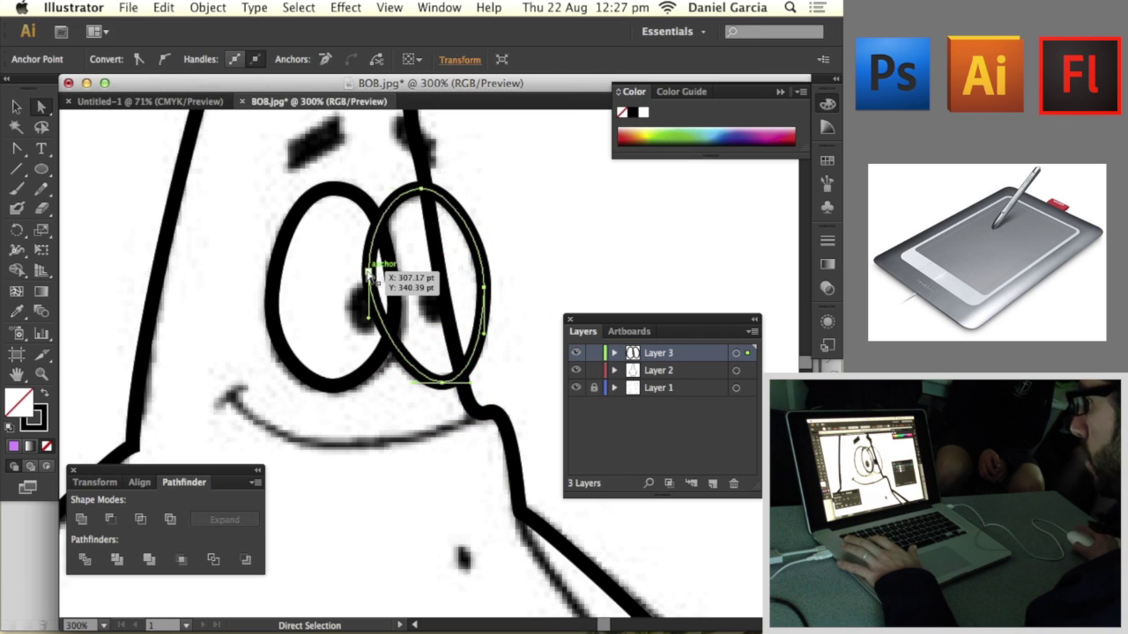
{"action": "left_click_drag", "start_coordinate": [369, 276], "coordinate": [371, 289]}
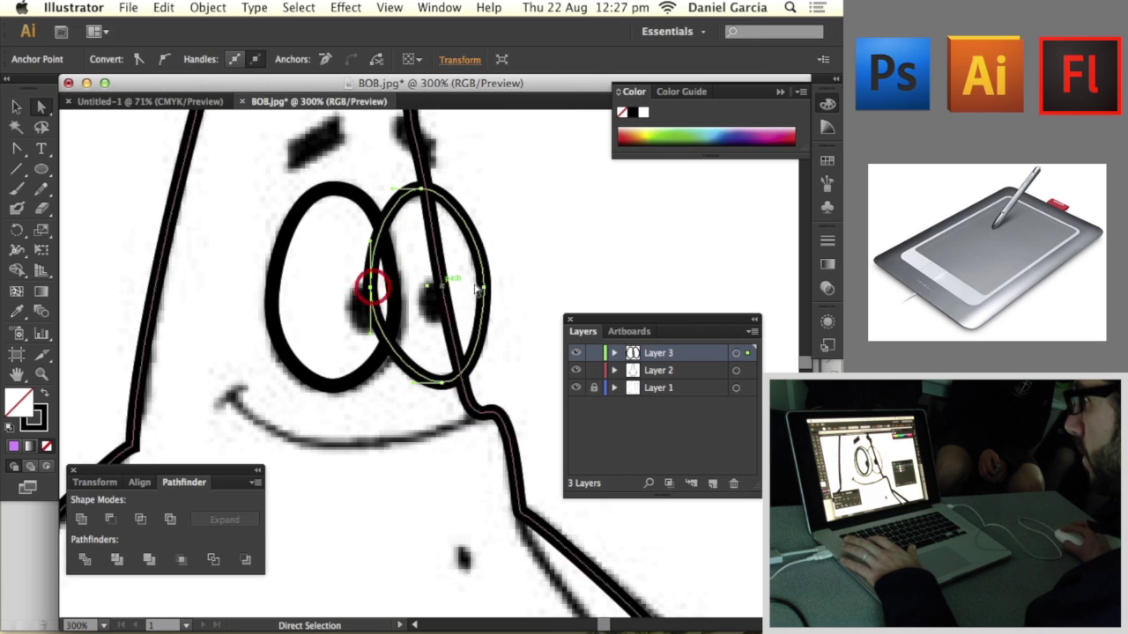
{"action": "left_click", "coordinate": [398, 395]}
{"action": "left_click", "coordinate": [516, 252]}
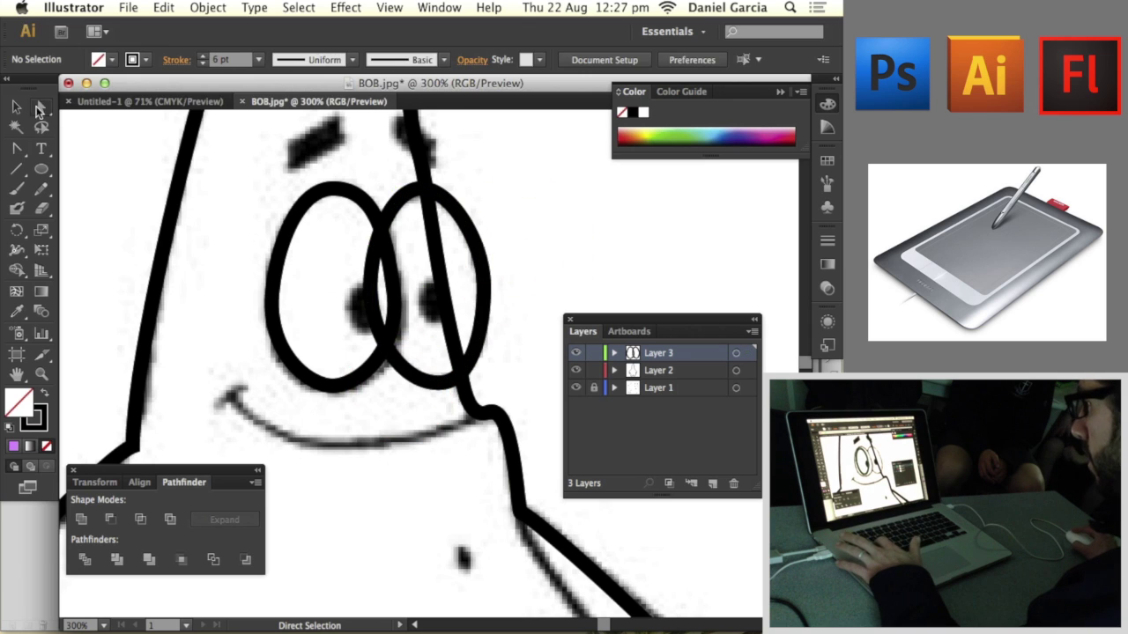
Step: Give the smaller eye shape a near-white fill
{"action": "left_click", "coordinate": [480, 246]}
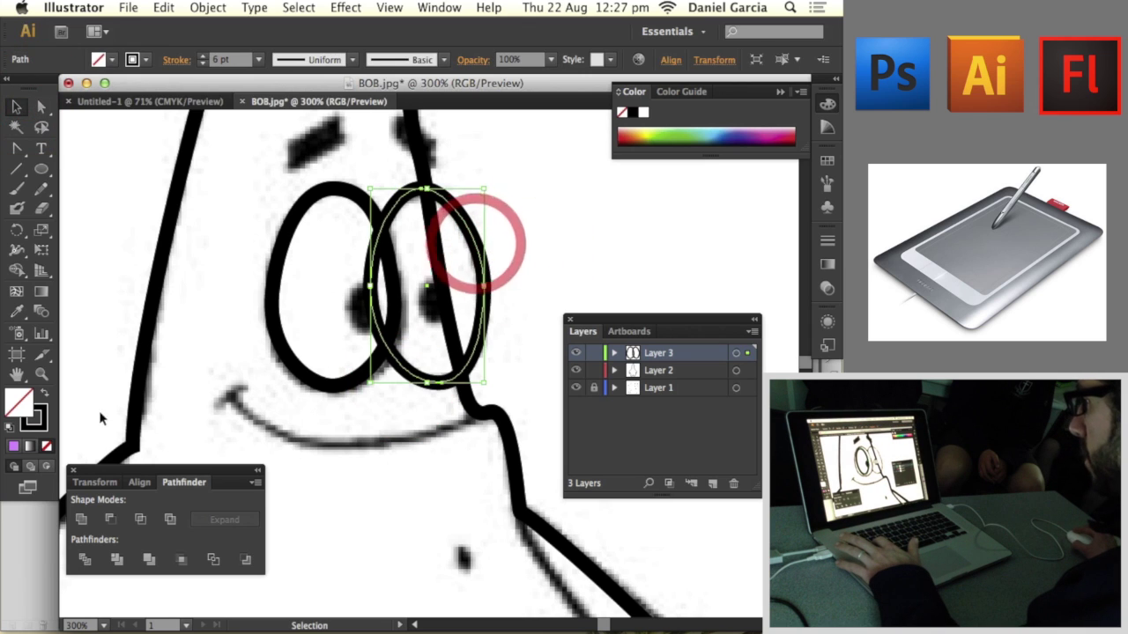
{"action": "double_click", "coordinate": [18, 401]}
{"action": "left_click_drag", "start_coordinate": [117, 198], "coordinate": [1, 51]}
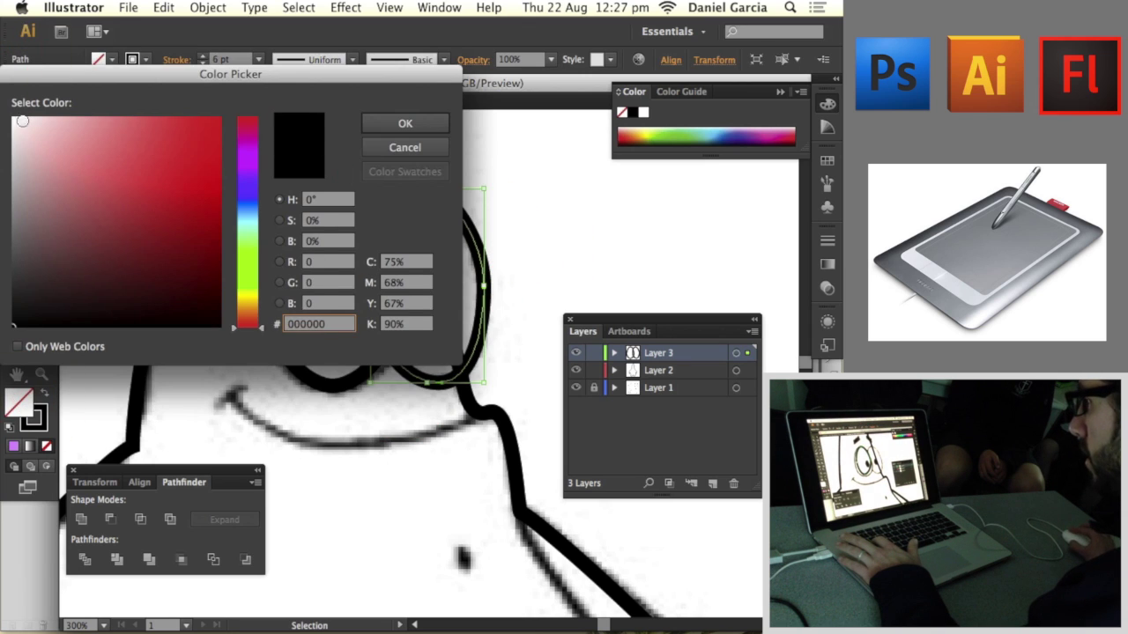
{"action": "left_click", "coordinate": [14, 117]}
{"action": "left_click", "coordinate": [405, 123]}
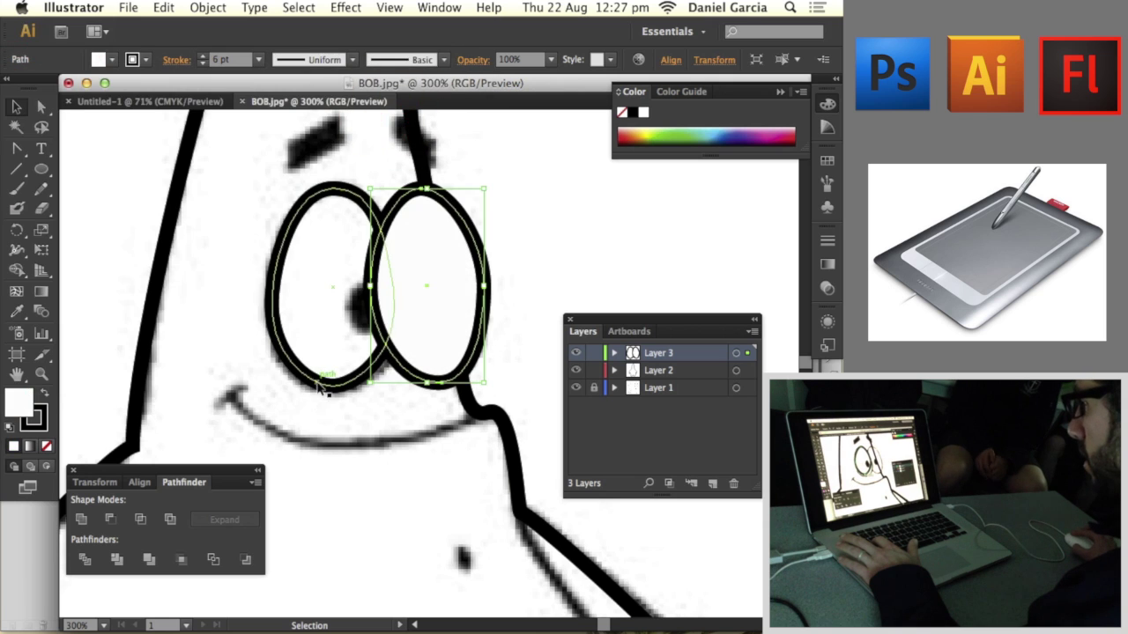
Step: Fill the larger eye shape with white and deselect it
{"action": "left_click", "coordinate": [320, 384]}
{"action": "double_click", "coordinate": [18, 402]}
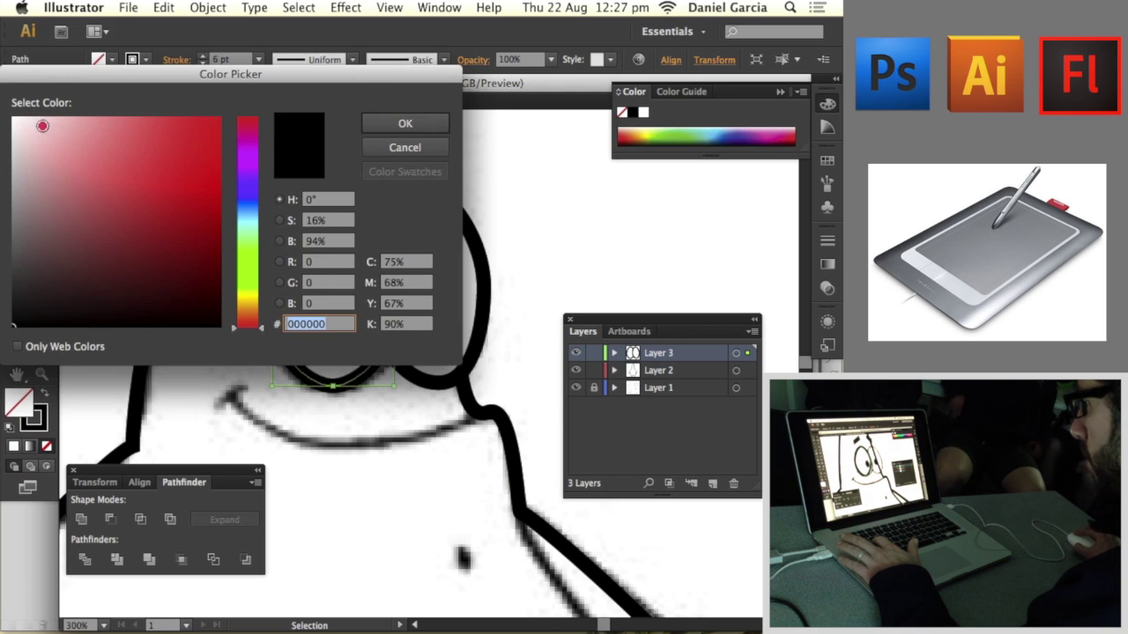
{"action": "left_click", "coordinate": [14, 118]}
{"action": "left_click", "coordinate": [388, 126]}
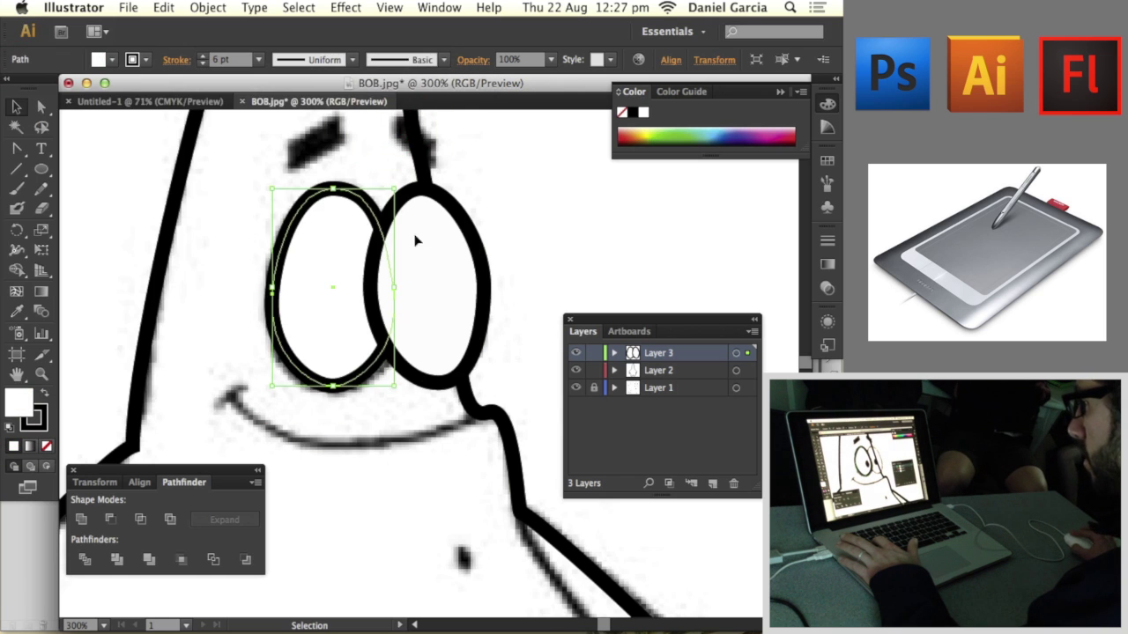
{"action": "left_click", "coordinate": [549, 252]}
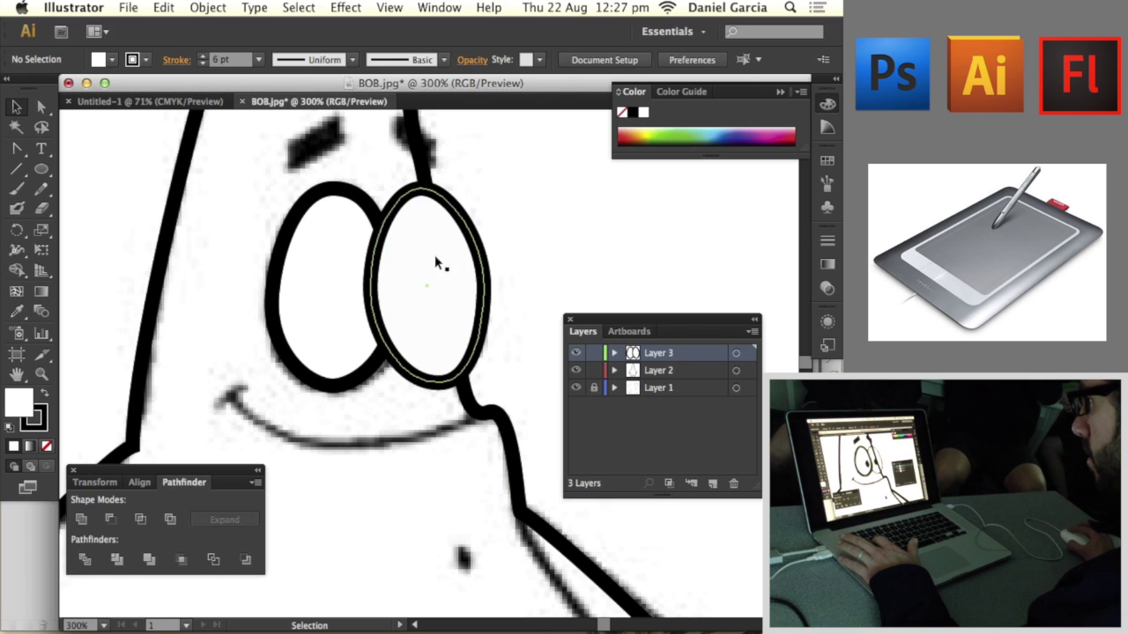
Step: Bring the larger eye to the front so it overlaps the smaller one
{"action": "left_click", "coordinate": [354, 196]}
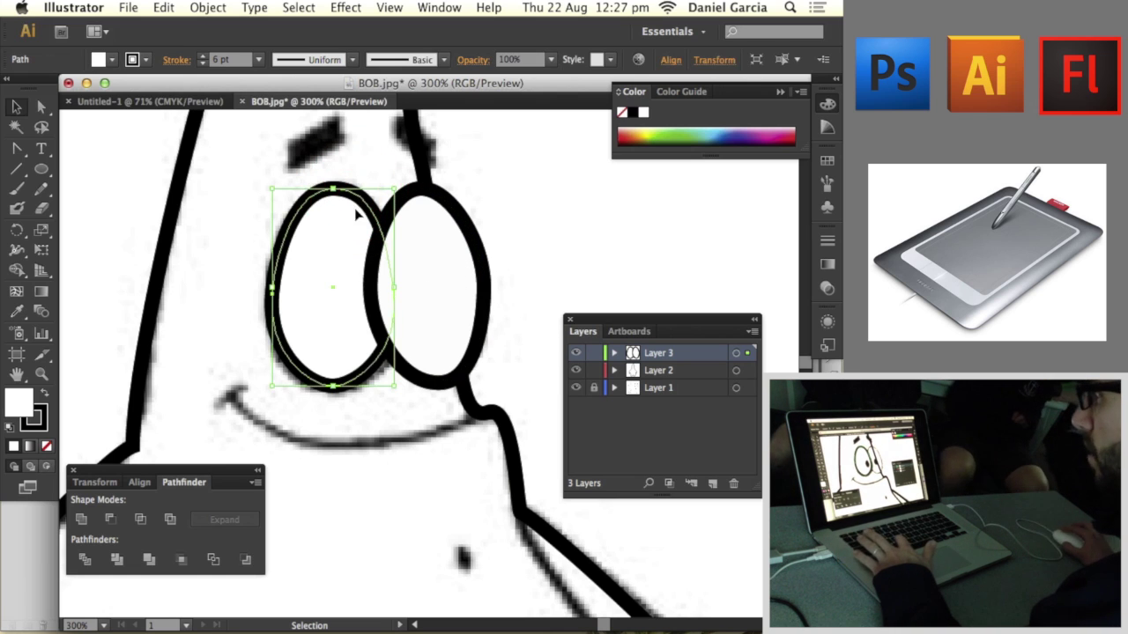
{"action": "right_click", "coordinate": [357, 214]}
{"action": "mouse_move", "coordinate": [470, 432]}
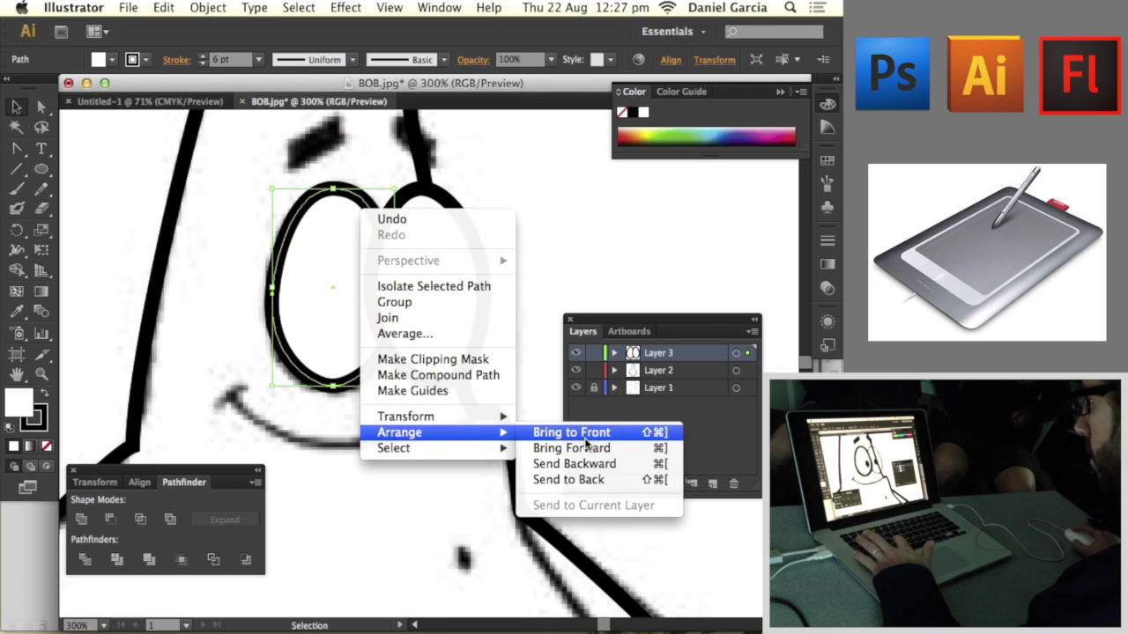
{"action": "left_click", "coordinate": [616, 435]}
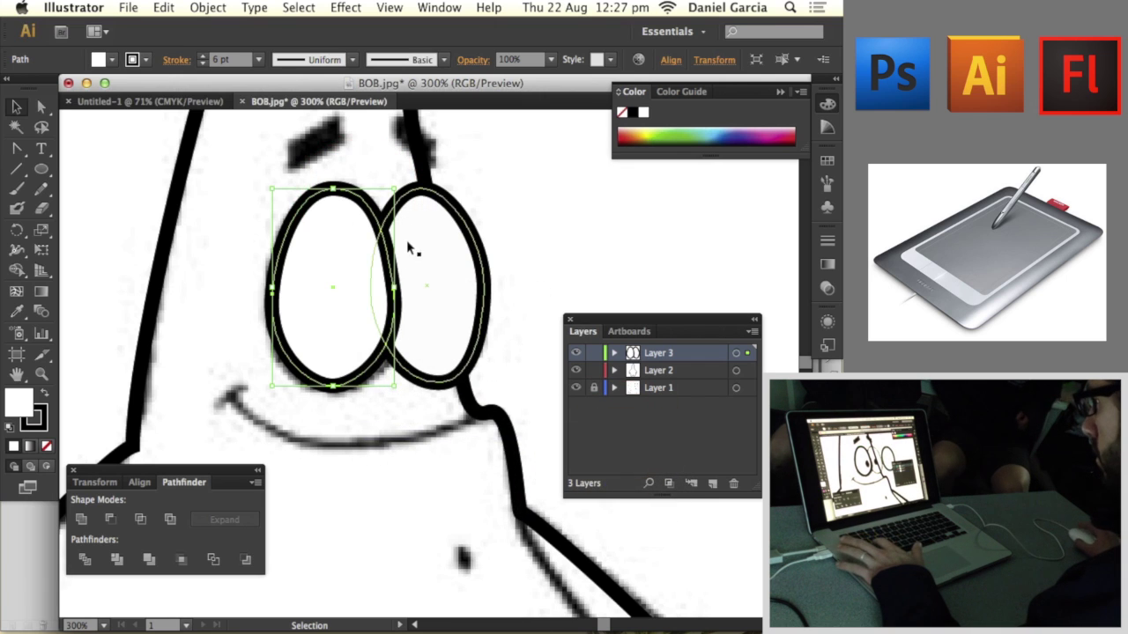
{"action": "left_click", "coordinate": [551, 272]}
Step: Hide the sketch in Layer 1 to check the traced body and eyes alone, and show it again
{"action": "key", "text": "super+minus"}
{"action": "key", "text": "super+minus"}
{"action": "key", "text": "super+minus"}
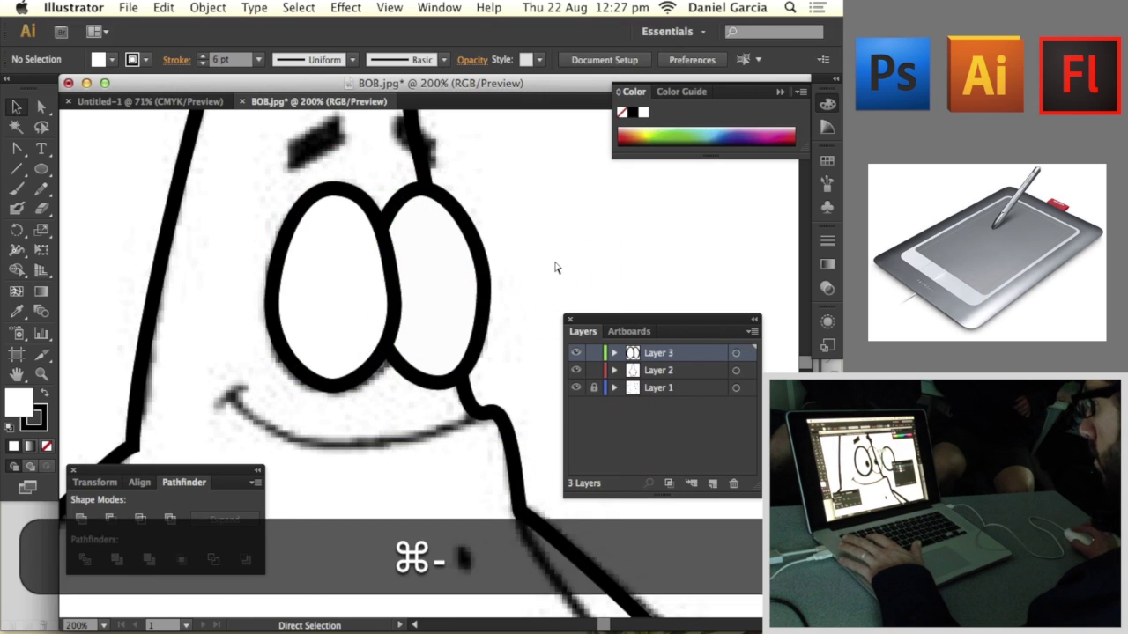
{"action": "scroll", "coordinate": [494, 350], "scroll_direction": "down", "scroll_amount": 5}
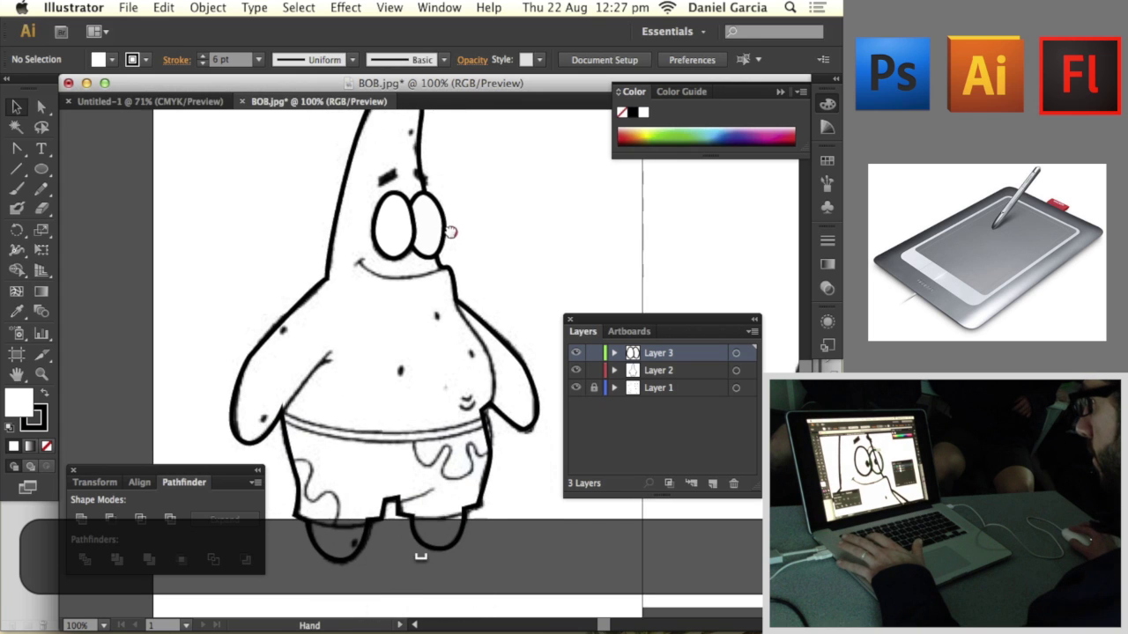
{"action": "left_click", "coordinate": [453, 221]}
{"action": "left_click", "coordinate": [577, 388]}
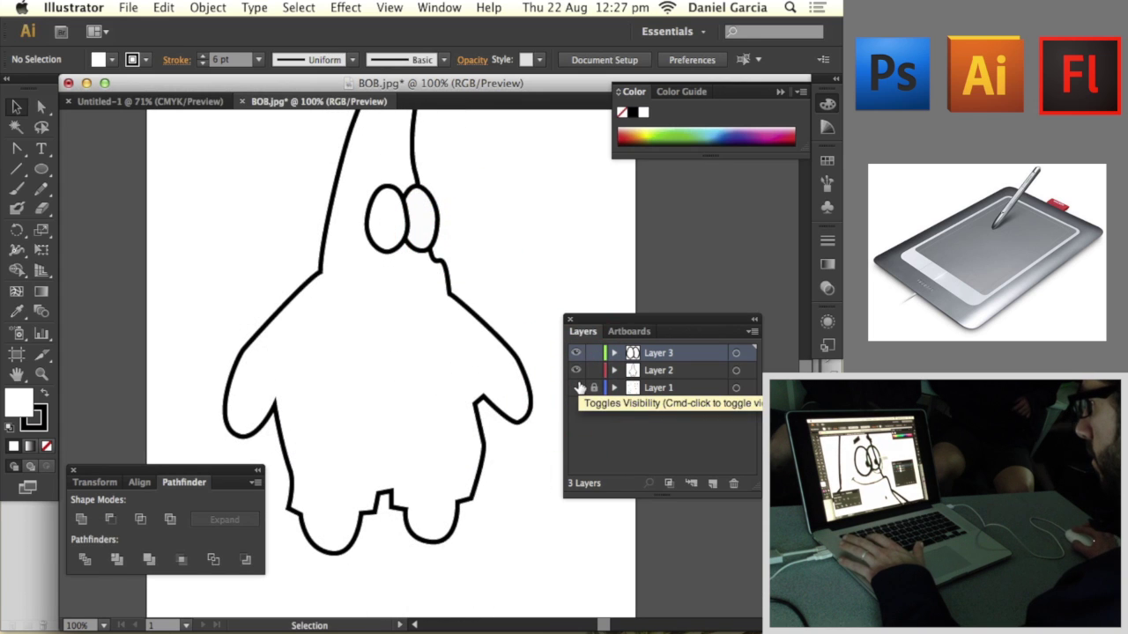
{"action": "left_click", "coordinate": [577, 387]}
{"action": "left_click", "coordinate": [577, 388]}
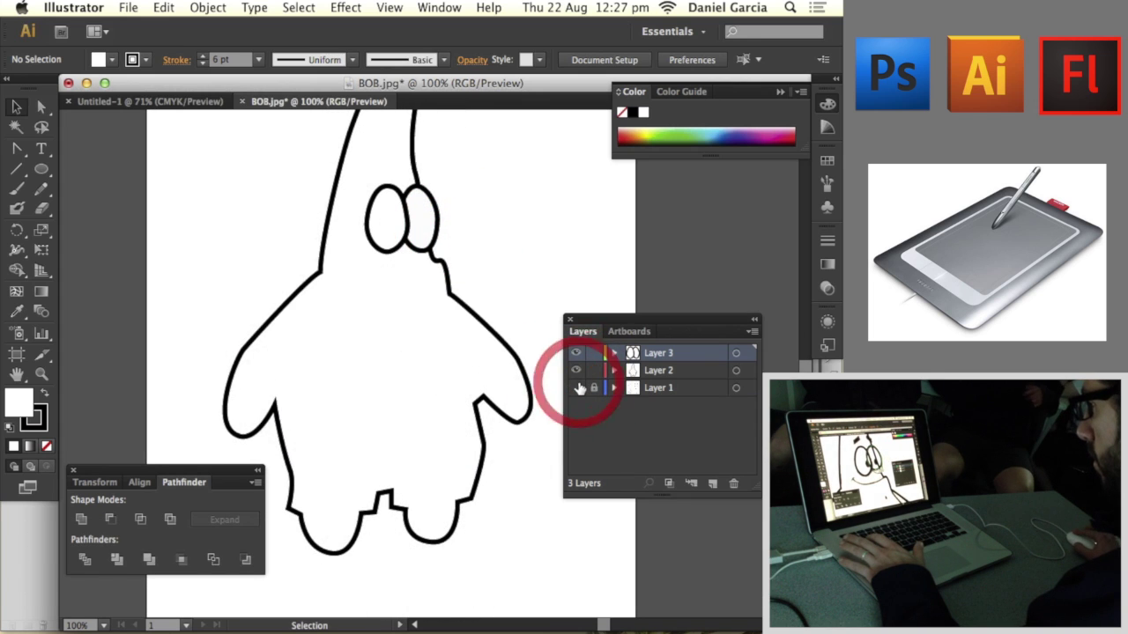
{"action": "left_click", "coordinate": [577, 388]}
Step: Examine the traced outline around the shorts and legs against the sketch, and return to the whole character
{"action": "key", "text": "super+="}
{"action": "key", "text": "super+="}
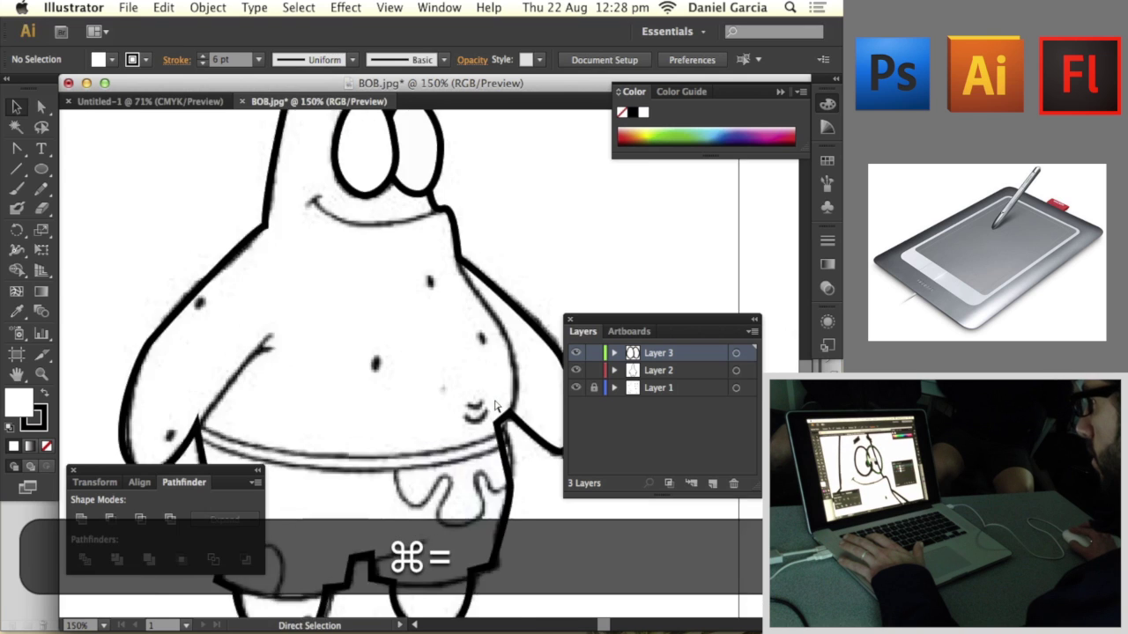
{"action": "left_click_drag", "start_coordinate": [445, 440], "coordinate": [478, 231]}
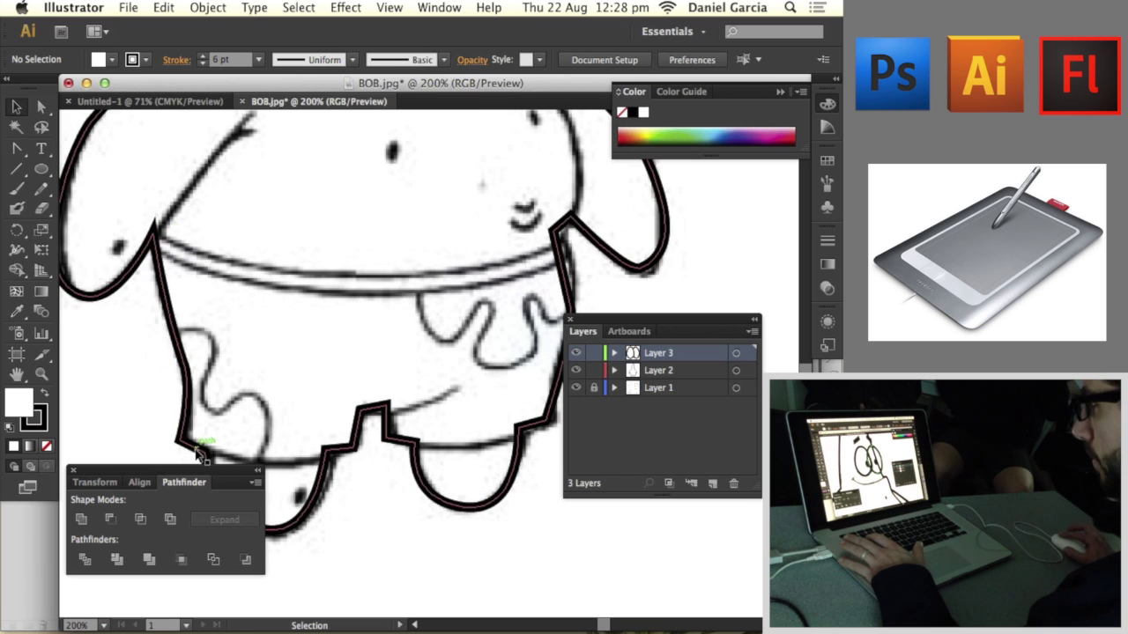
{"action": "scroll", "coordinate": [342, 451], "scroll_direction": "down", "scroll_amount": 5}
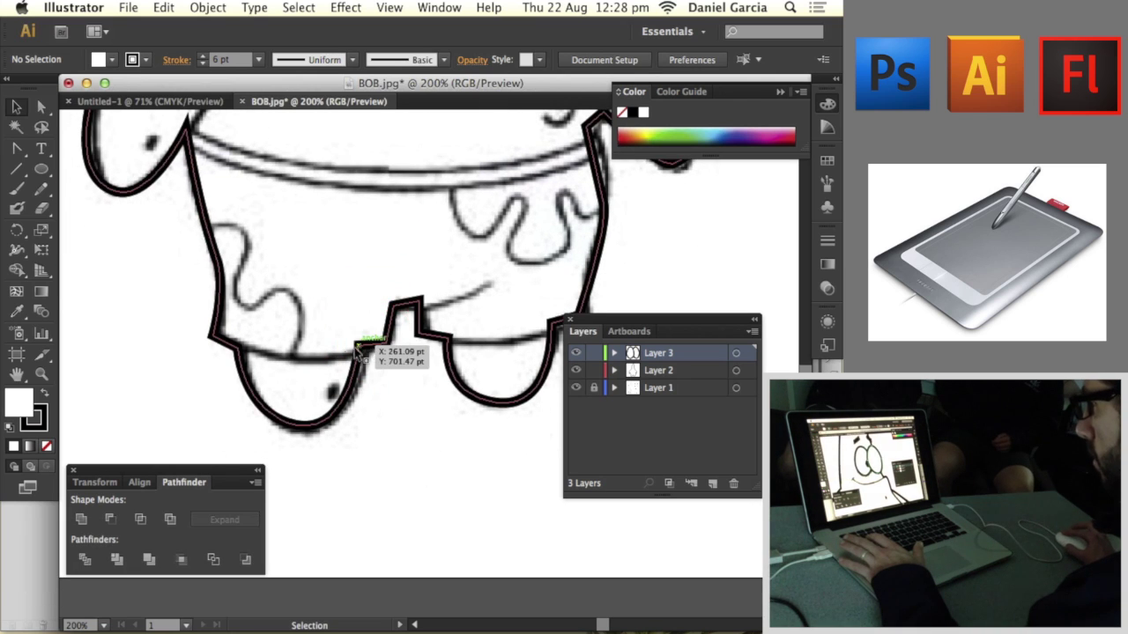
{"action": "key", "text": "space"}
{"action": "left_click_drag", "start_coordinate": [326, 297], "coordinate": [312, 482]}
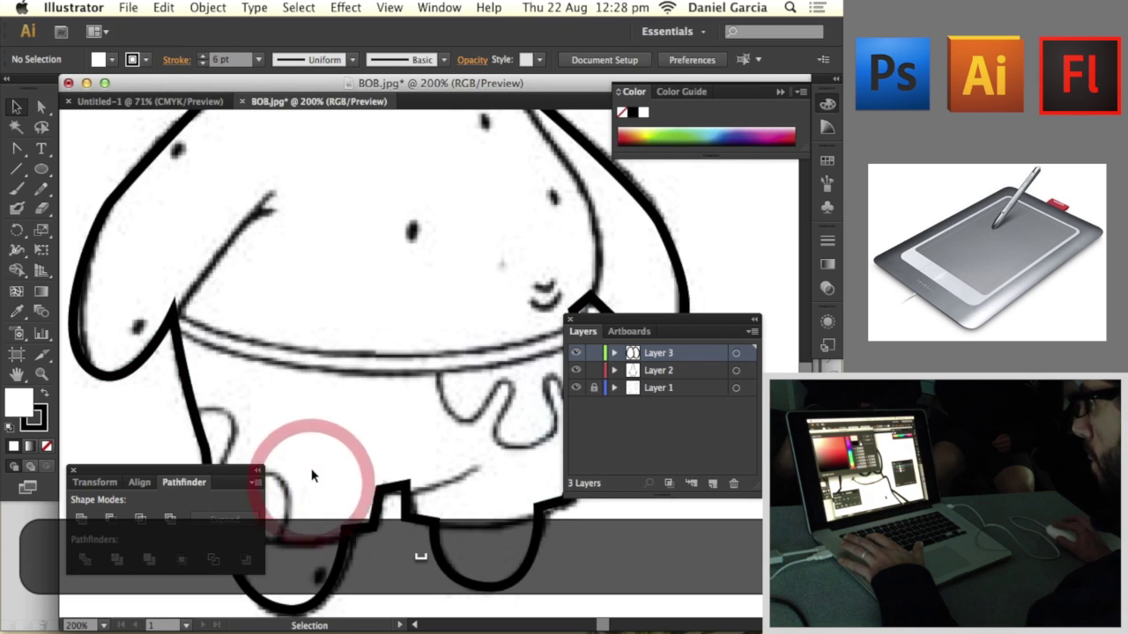
{"action": "key", "text": "super+minus"}
{"action": "key", "text": "super+minus"}
{"action": "key", "text": "super+minus"}
{"action": "key", "text": "super+space"}
{"action": "left_click_drag", "start_coordinate": [407, 367], "coordinate": [381, 428]}
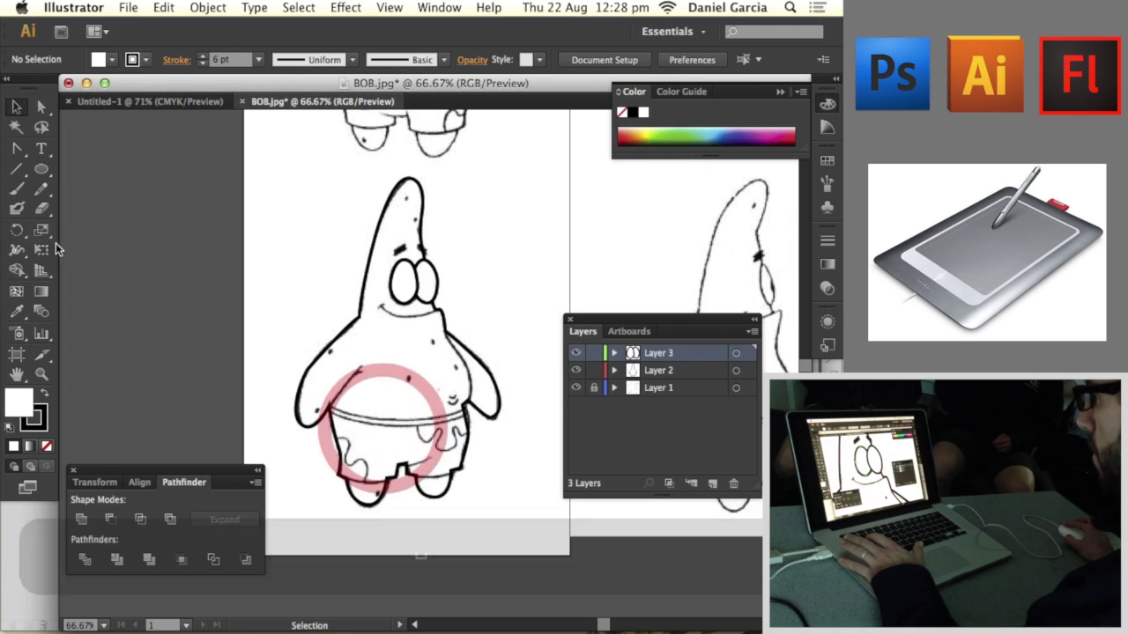
Step: Draw a small circle inside the larger eye for the pupil, and hide Layer 3 to reveal the sketched pupils
{"action": "left_click_drag", "start_coordinate": [41, 170], "coordinate": [119, 209]}
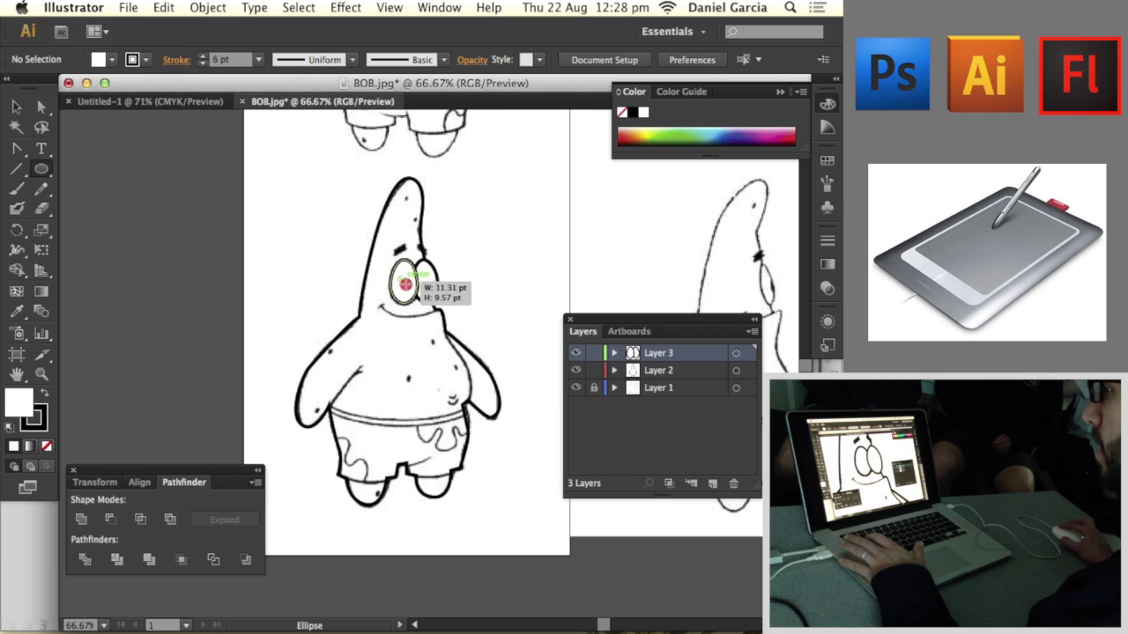
{"action": "left_click_drag", "start_coordinate": [405, 284], "coordinate": [407, 285]}
{"action": "key", "text": "super+equal"}
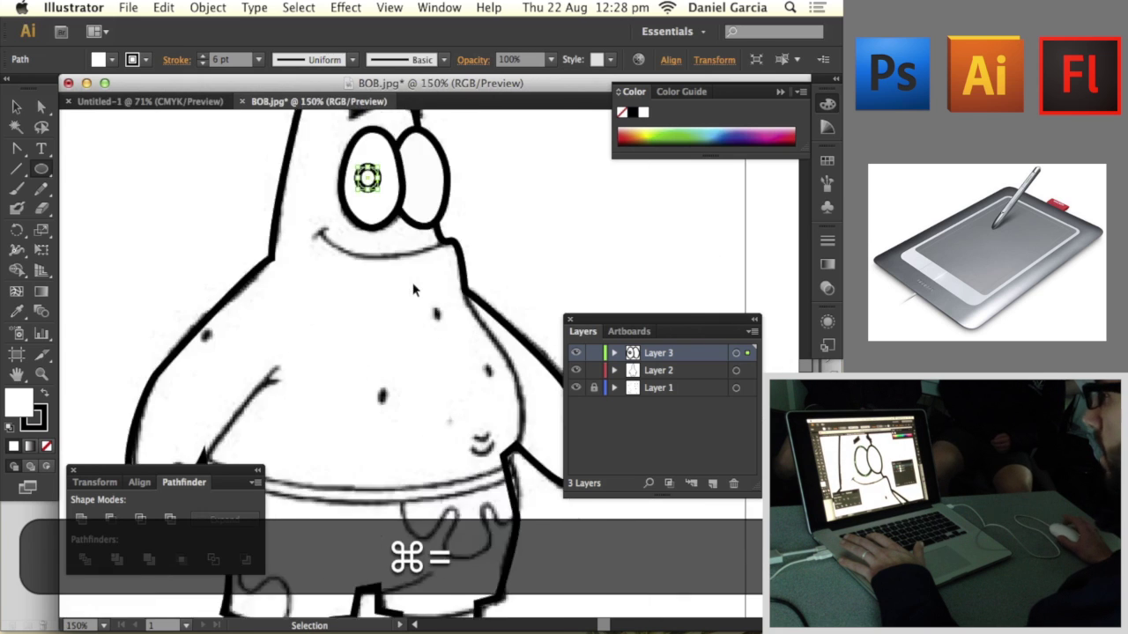
{"action": "key", "text": "super+equal"}
{"action": "key", "text": "super+equal"}
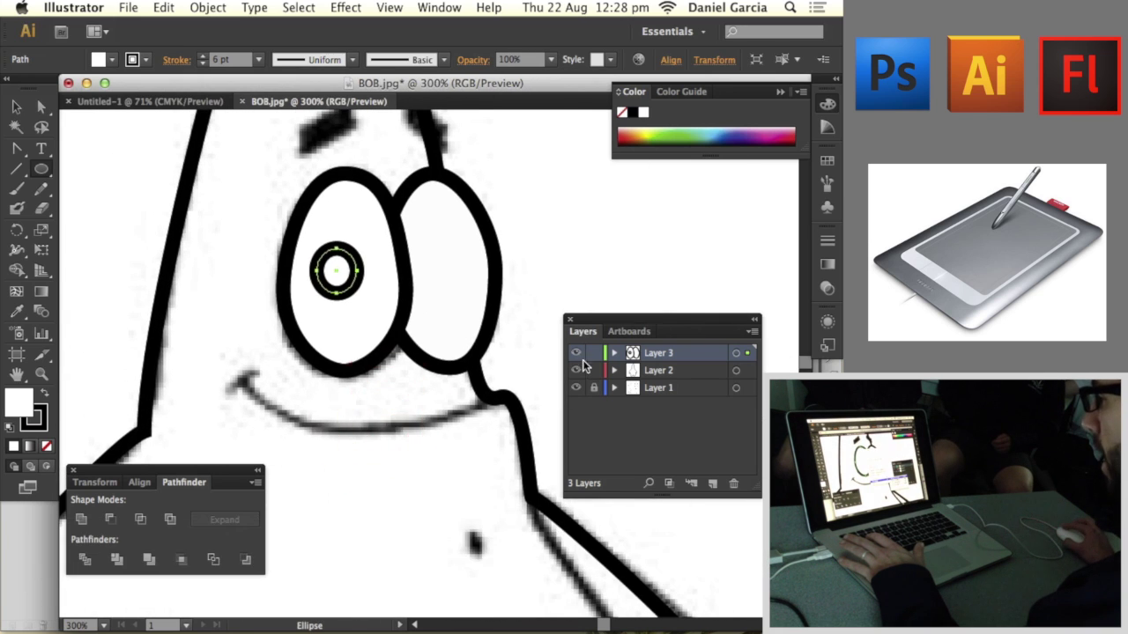
{"action": "left_click", "coordinate": [576, 354]}
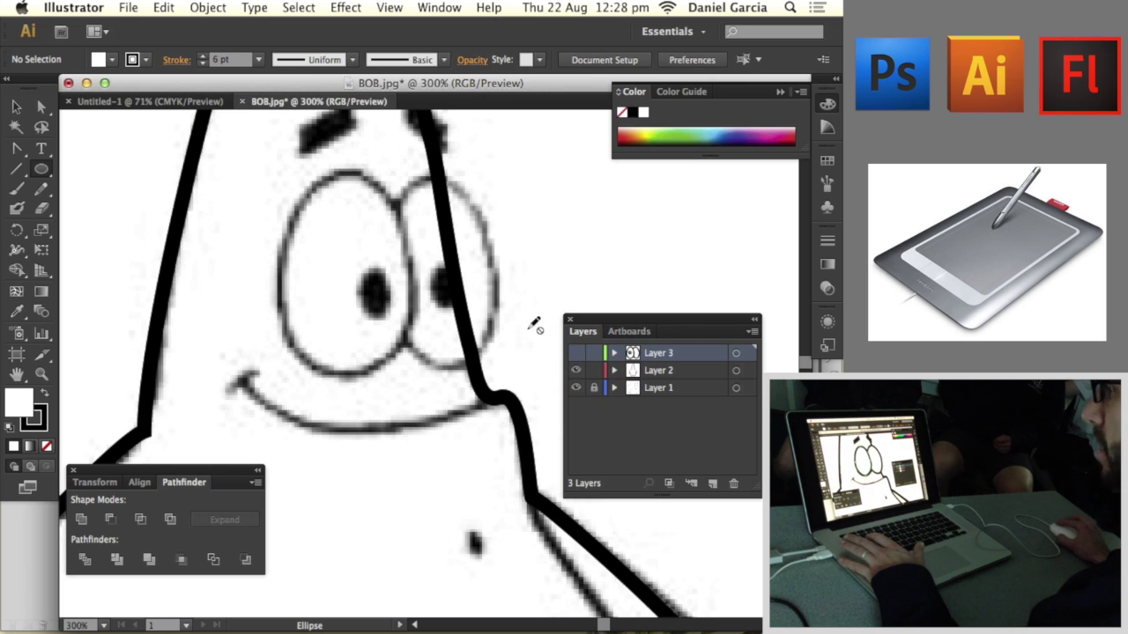
Step: Show Layer 3, move the small pupil circle inward within the larger eye and swap its colours for a black fill and white stroke
{"action": "left_click", "coordinate": [577, 354]}
{"action": "key", "text": "v"}
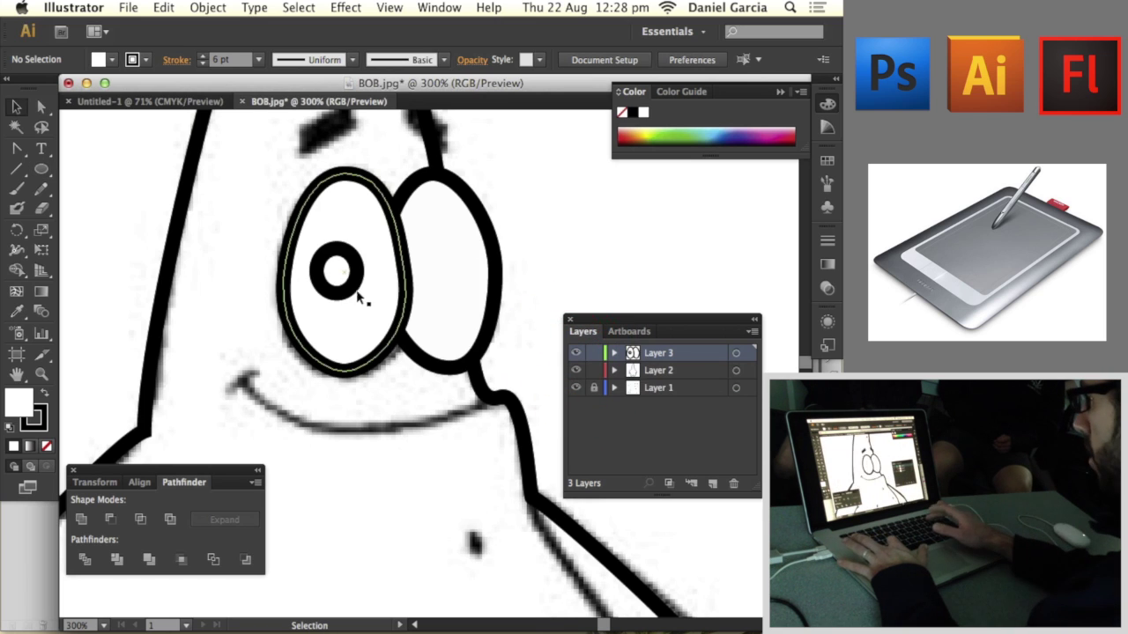
{"action": "mouse_move", "coordinate": [352, 287]}
{"action": "left_mouse_down"}
{"action": "mouse_move", "coordinate": [385, 309]}
{"action": "mouse_move", "coordinate": [364, 293]}
{"action": "left_mouse_up"}
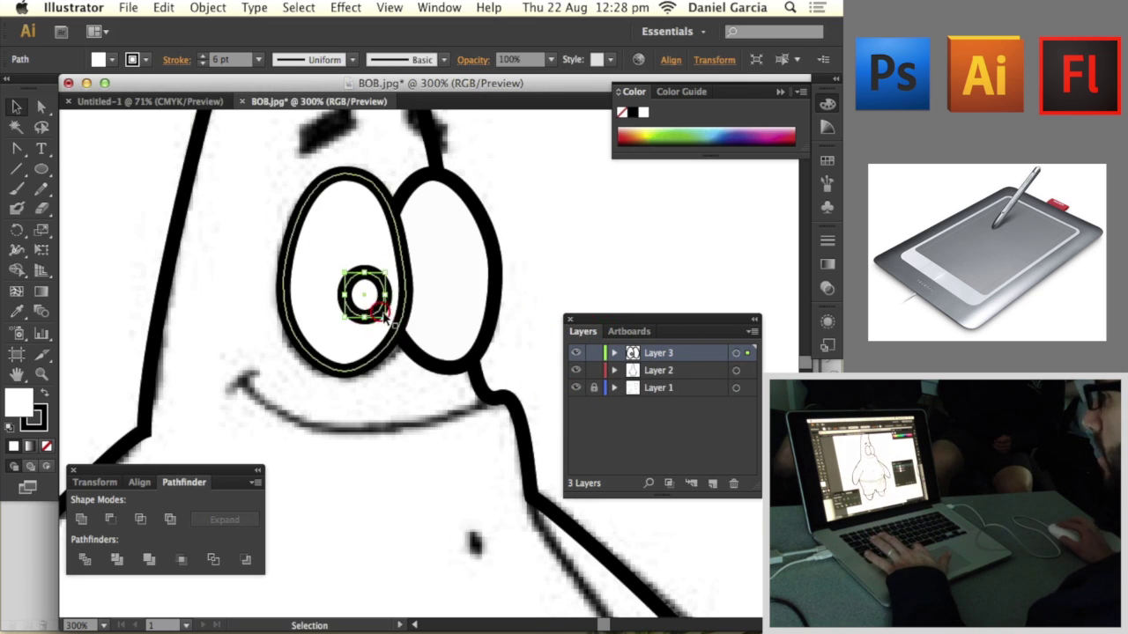
{"action": "left_click", "coordinate": [44, 393]}
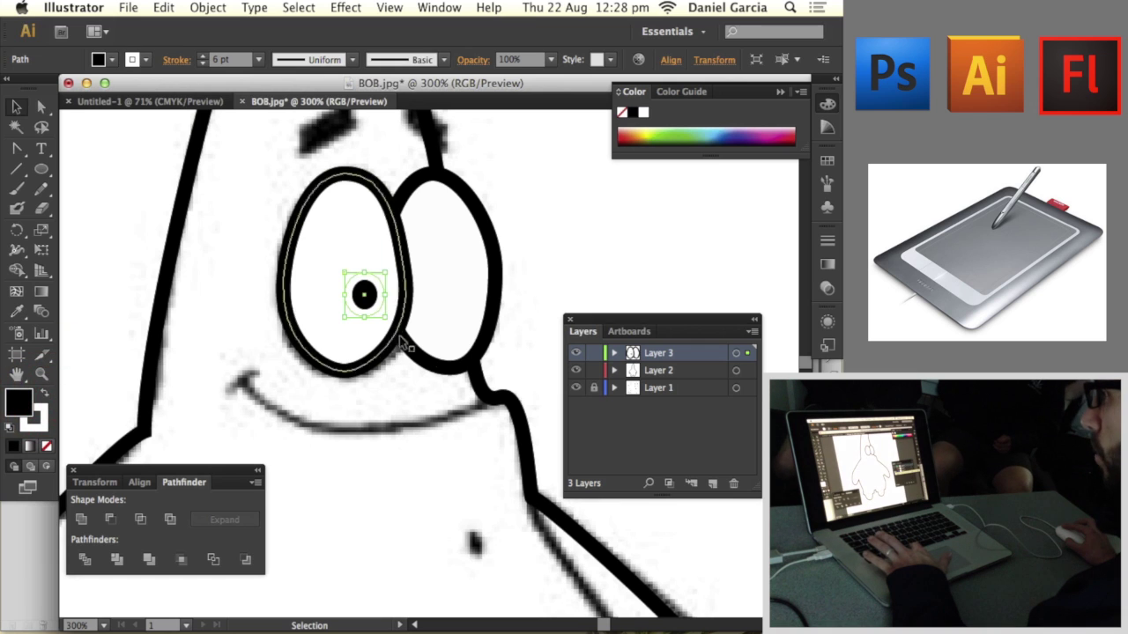
Step: Duplicate the black pupil and place the copy inside the smaller eye
{"action": "left_click", "coordinate": [414, 389]}
{"action": "key", "text": "super+c"}
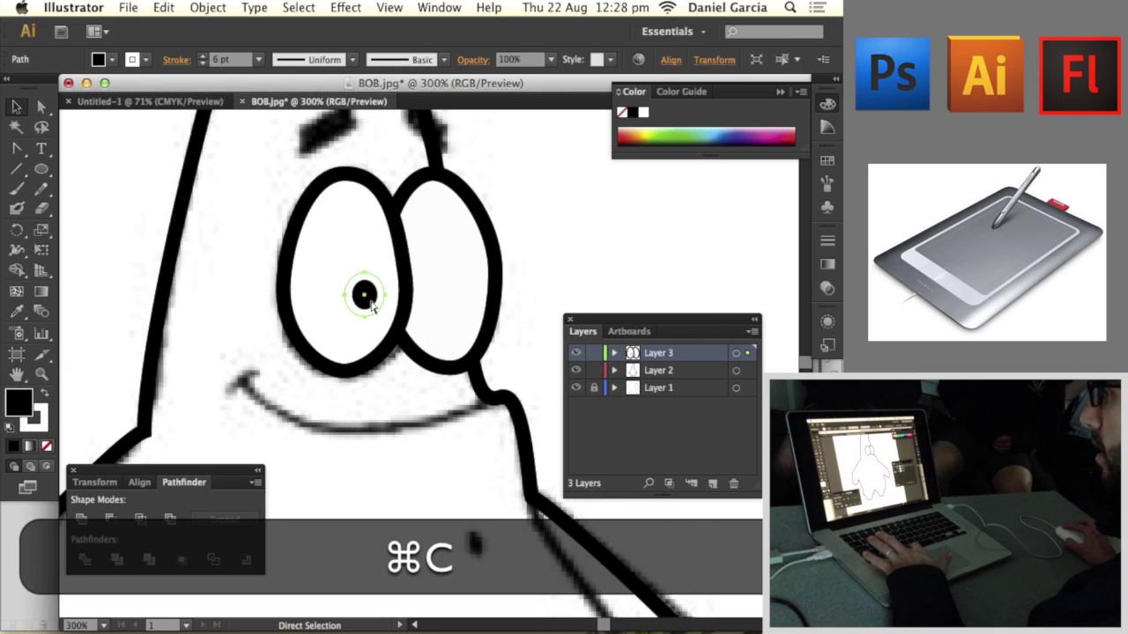
{"action": "key", "text": "super+v"}
{"action": "left_click_drag", "start_coordinate": [431, 379], "coordinate": [450, 302]}
{"action": "left_click", "coordinate": [532, 291]}
{"action": "left_click", "coordinate": [543, 280]}
Step: Hide the sketch in Layer 1, leaving only the traced body and eyes on Layers 2 and 3 visible
{"action": "key", "text": "super+minus"}
{"action": "key", "text": "super+minus"}
{"action": "key", "text": "super+minus"}
{"action": "key", "text": "super+minus"}
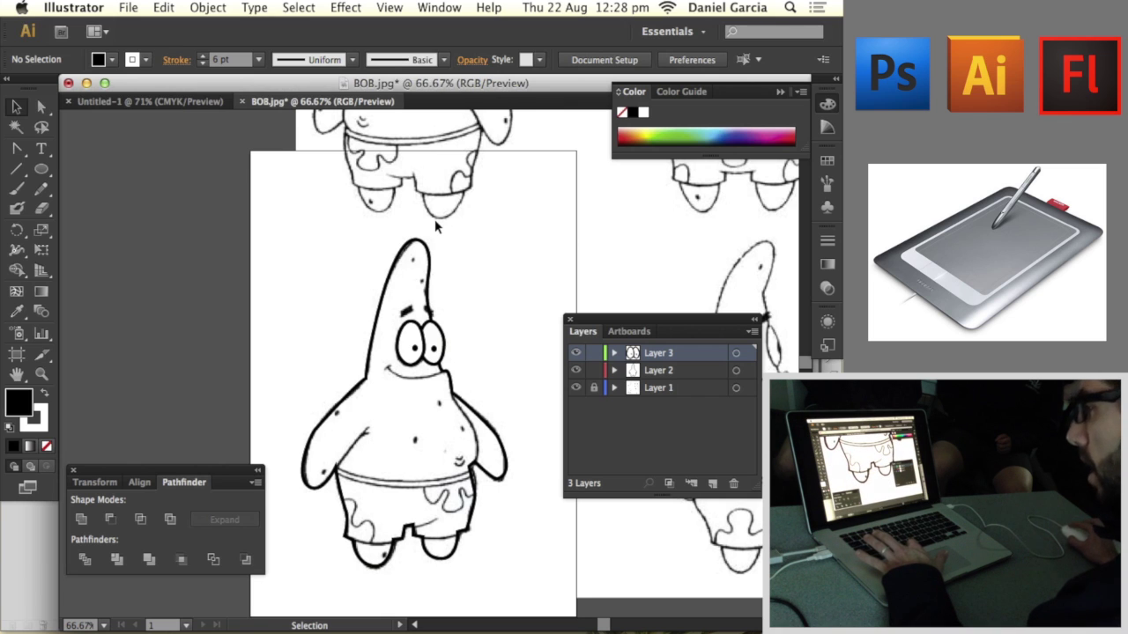
{"action": "left_click", "coordinate": [576, 371]}
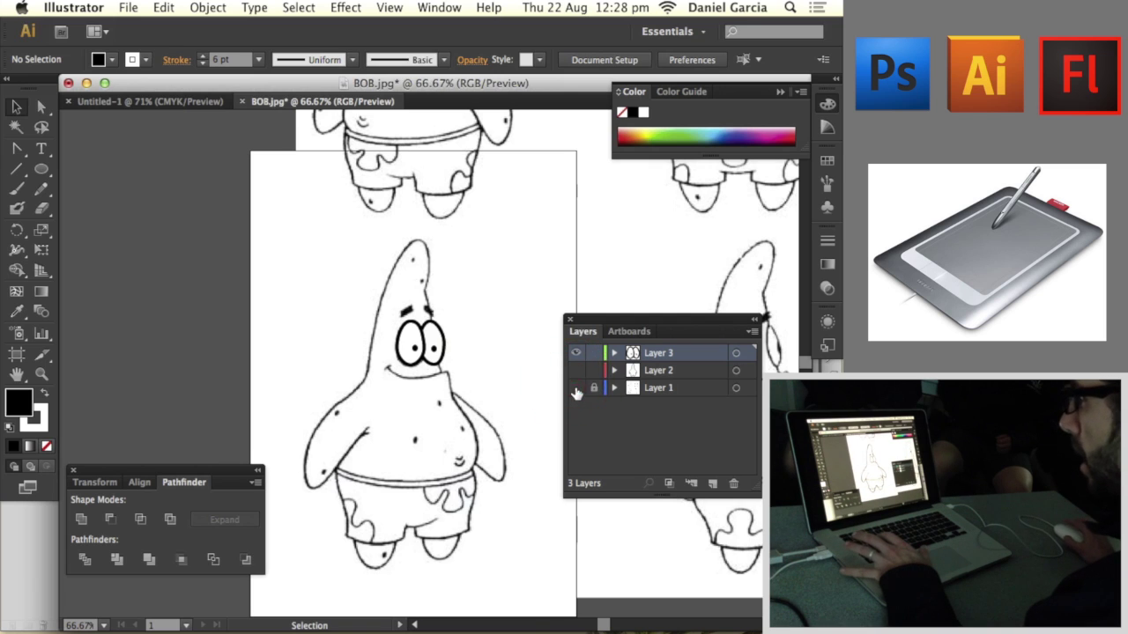
{"action": "left_click", "coordinate": [576, 387]}
{"action": "left_click", "coordinate": [576, 370]}
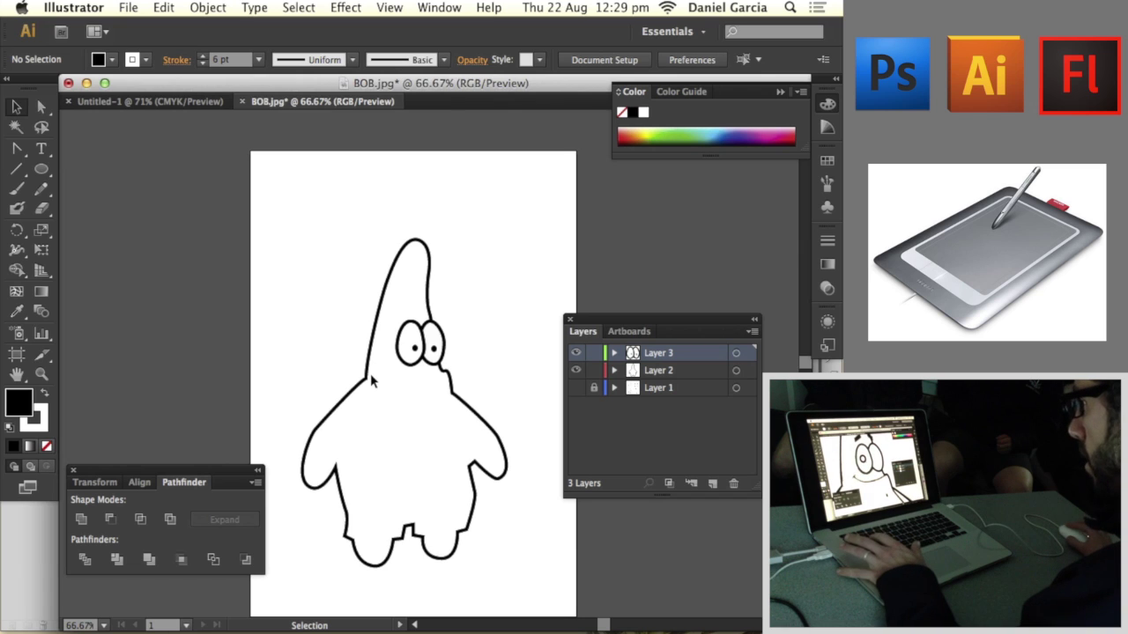
Step: Fill the body outline on Layer 2 with purple C341F9
{"action": "left_click", "coordinate": [654, 370]}
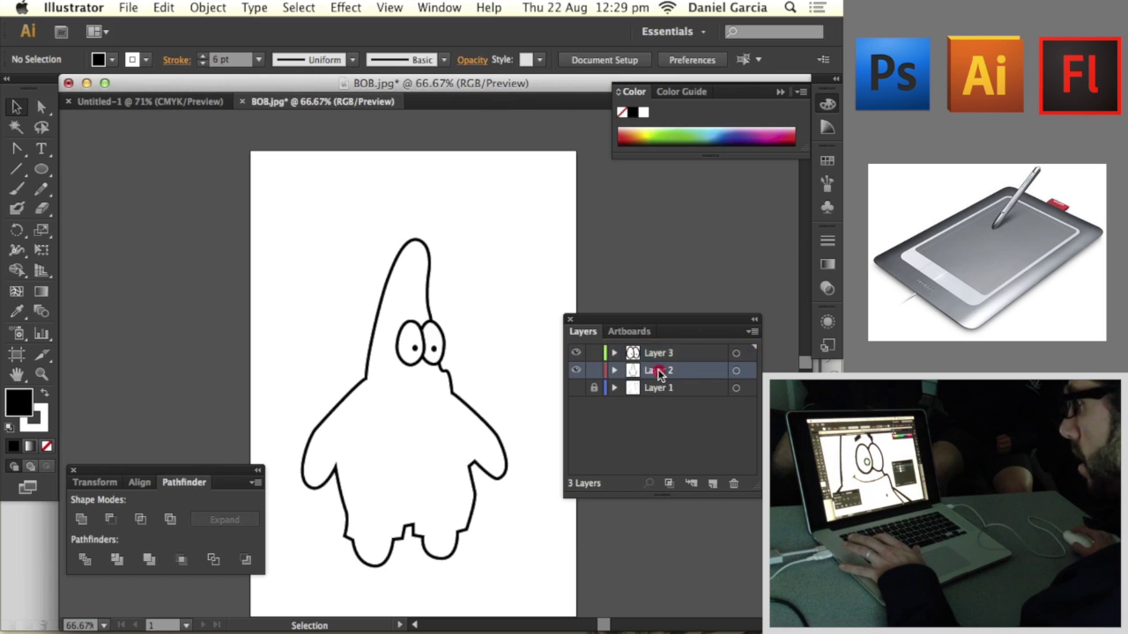
{"action": "left_click", "coordinate": [459, 397]}
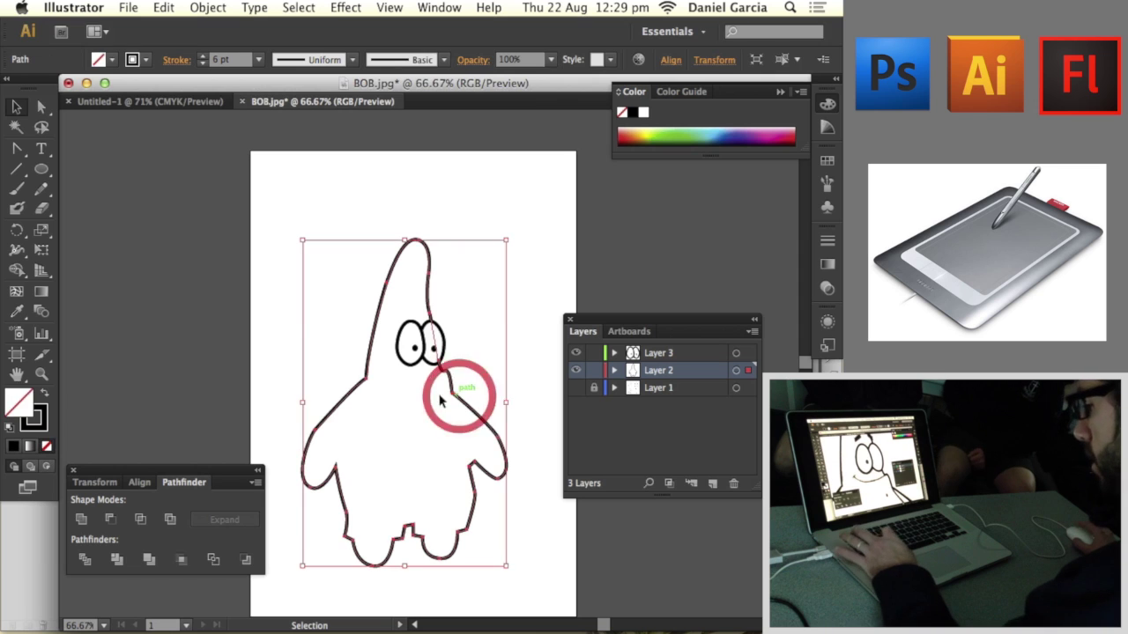
{"action": "double_click", "coordinate": [14, 401]}
{"action": "left_click_drag", "start_coordinate": [154, 162], "coordinate": [201, 154]}
{"action": "left_click", "coordinate": [245, 162]}
{"action": "left_click", "coordinate": [166, 121]}
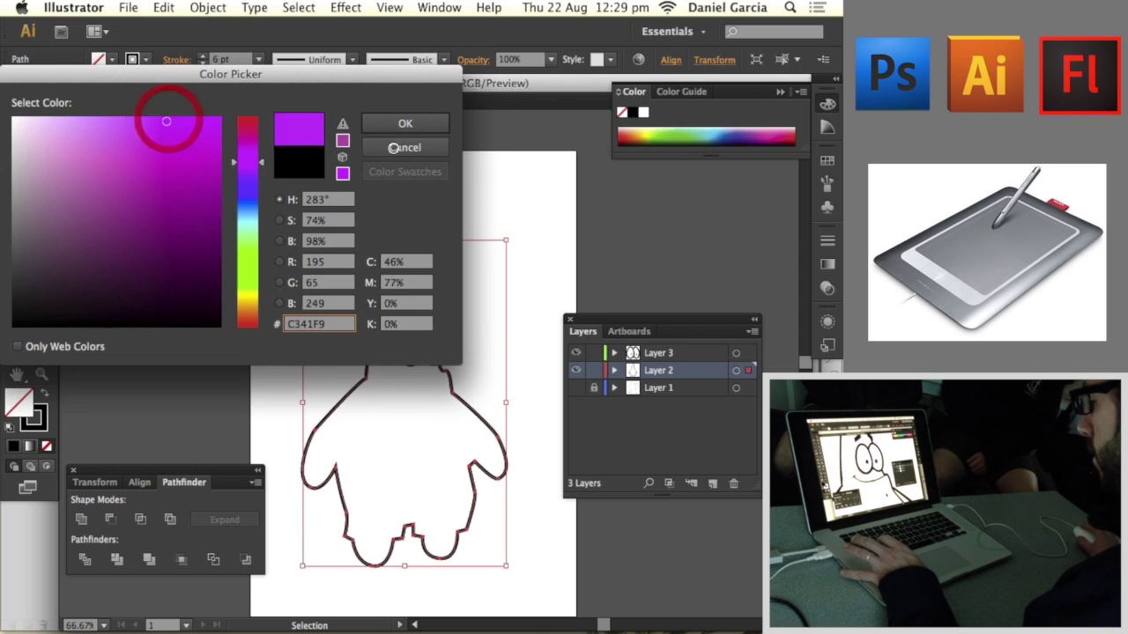
{"action": "left_click", "coordinate": [404, 124]}
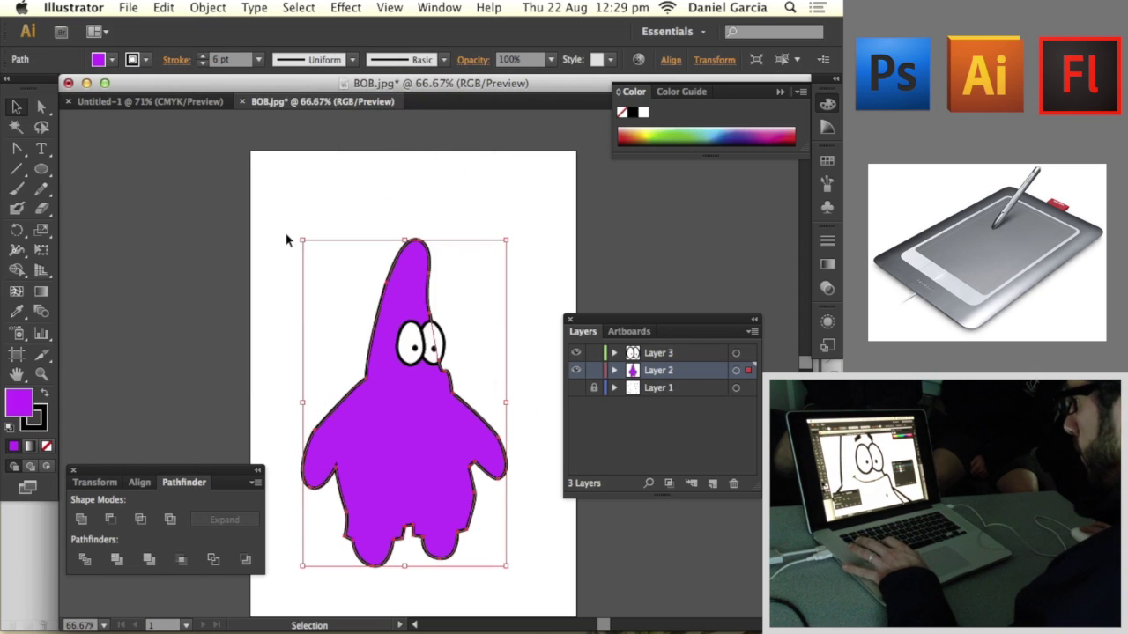
Step: Try a linear white-to-black gradient fill on the body and open the colour options of its starting stop
{"action": "left_click", "coordinate": [826, 128]}
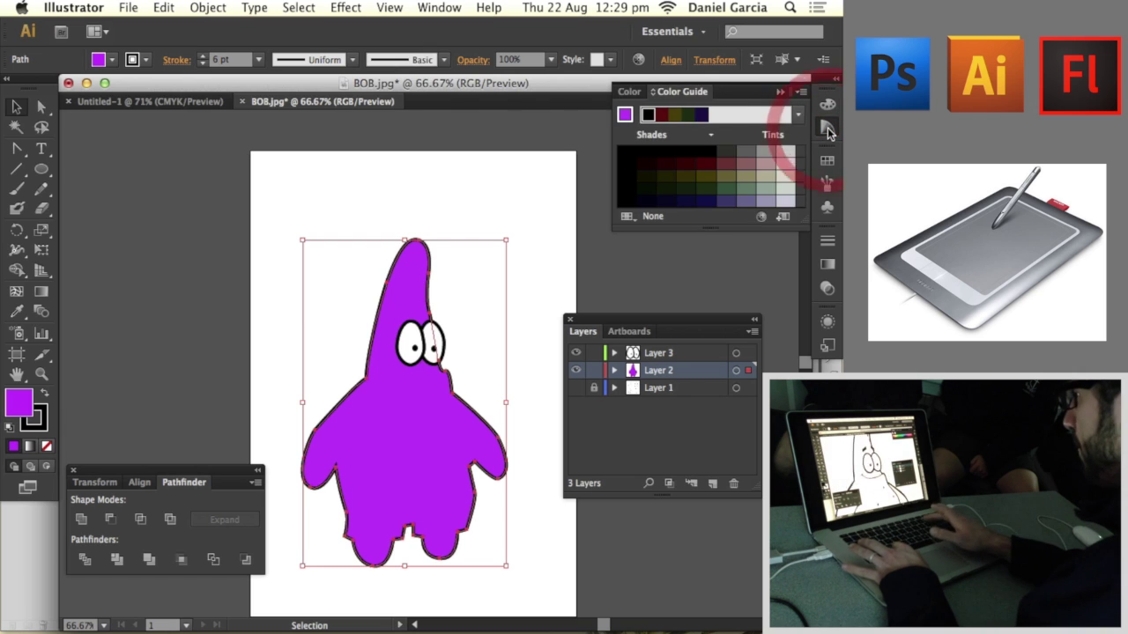
{"action": "left_click", "coordinate": [827, 129]}
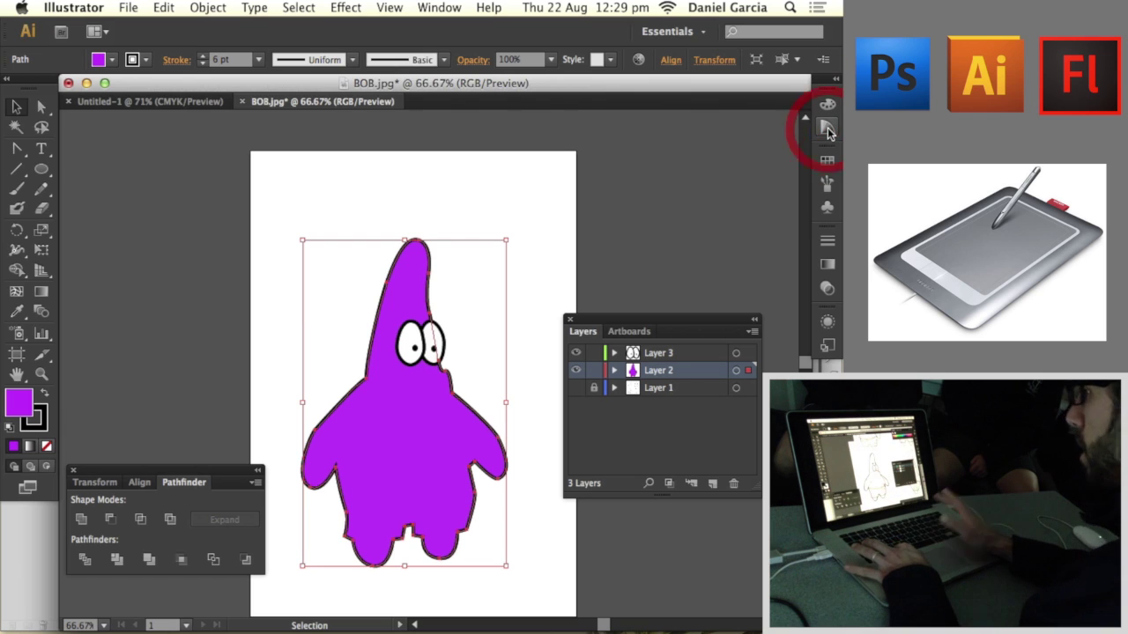
{"action": "left_click", "coordinate": [826, 264]}
{"action": "left_click", "coordinate": [630, 257]}
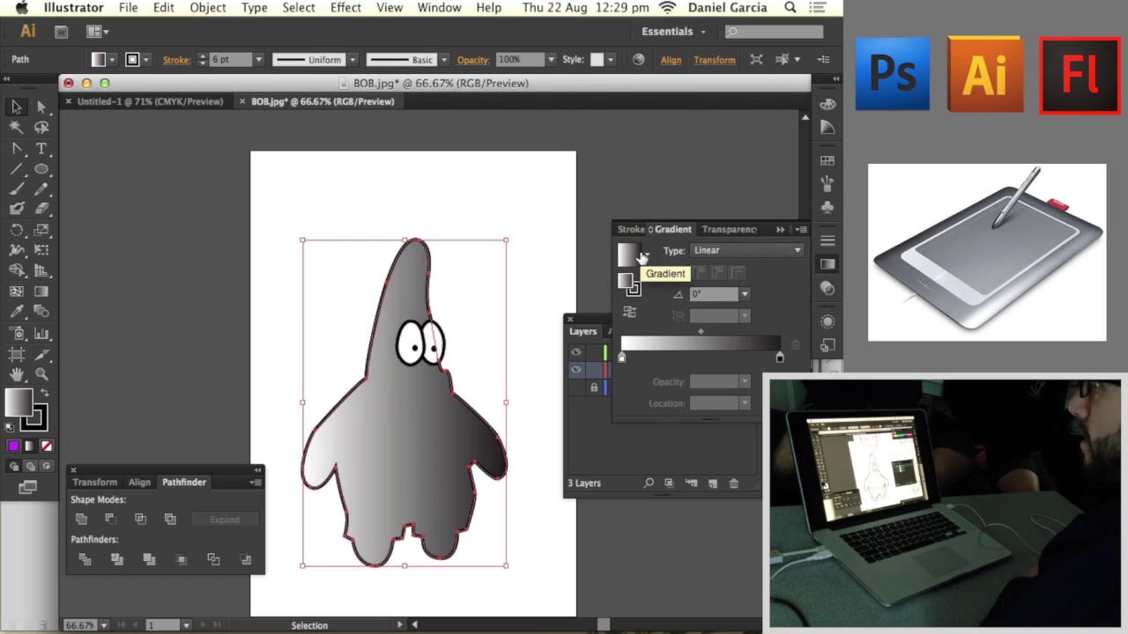
{"action": "left_click", "coordinate": [639, 251]}
{"action": "left_click", "coordinate": [649, 257]}
{"action": "left_click", "coordinate": [651, 255]}
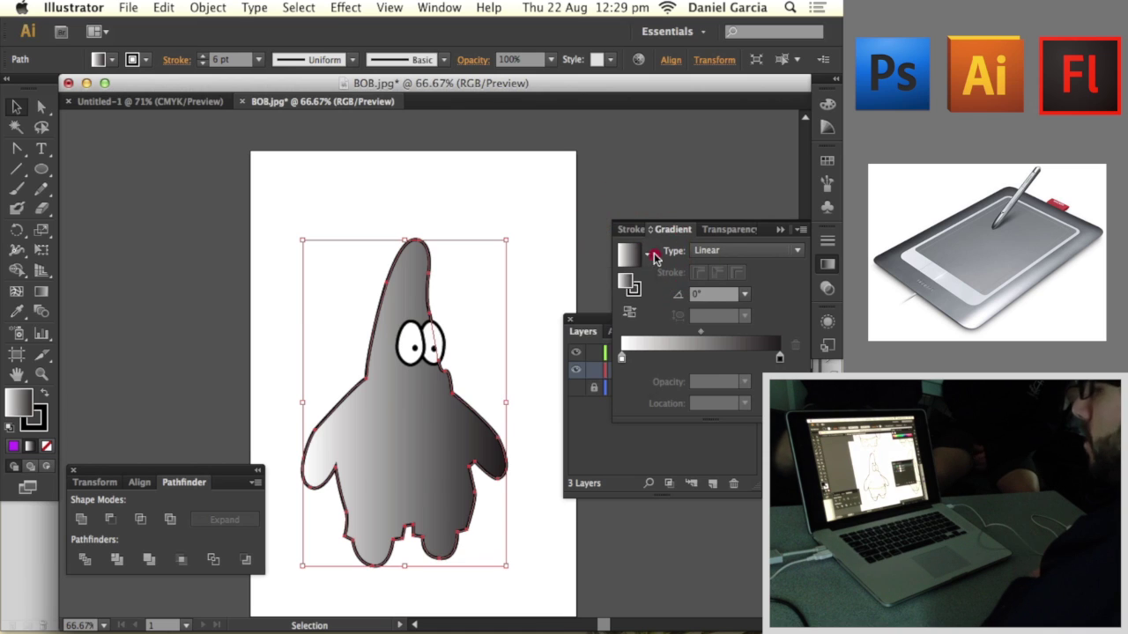
{"action": "double_click", "coordinate": [622, 358]}
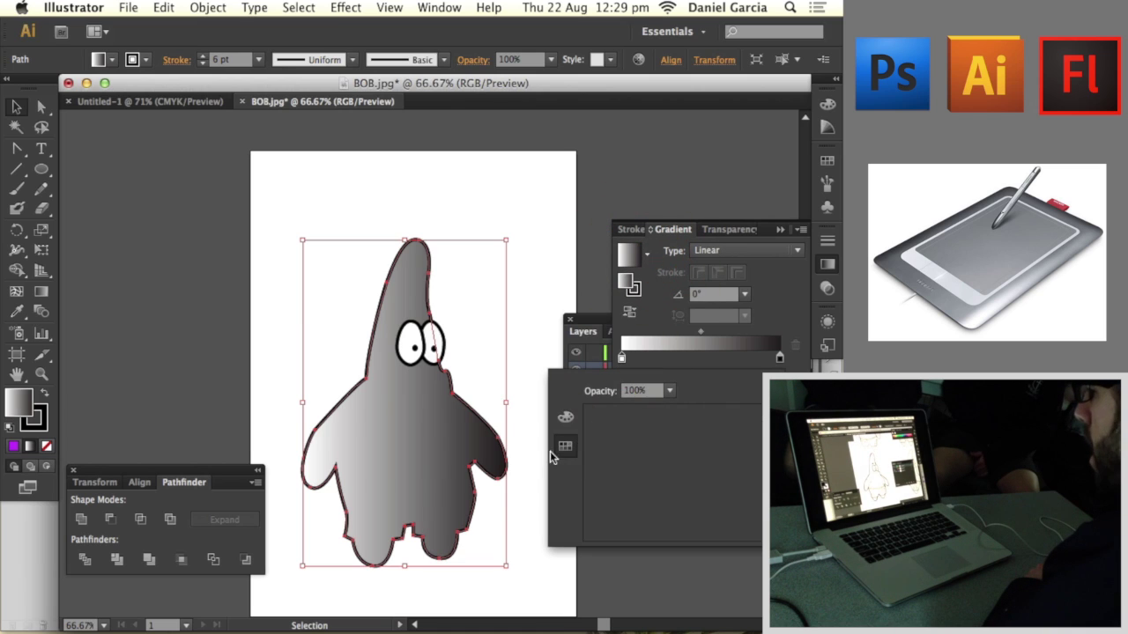
{"action": "left_click", "coordinate": [564, 416]}
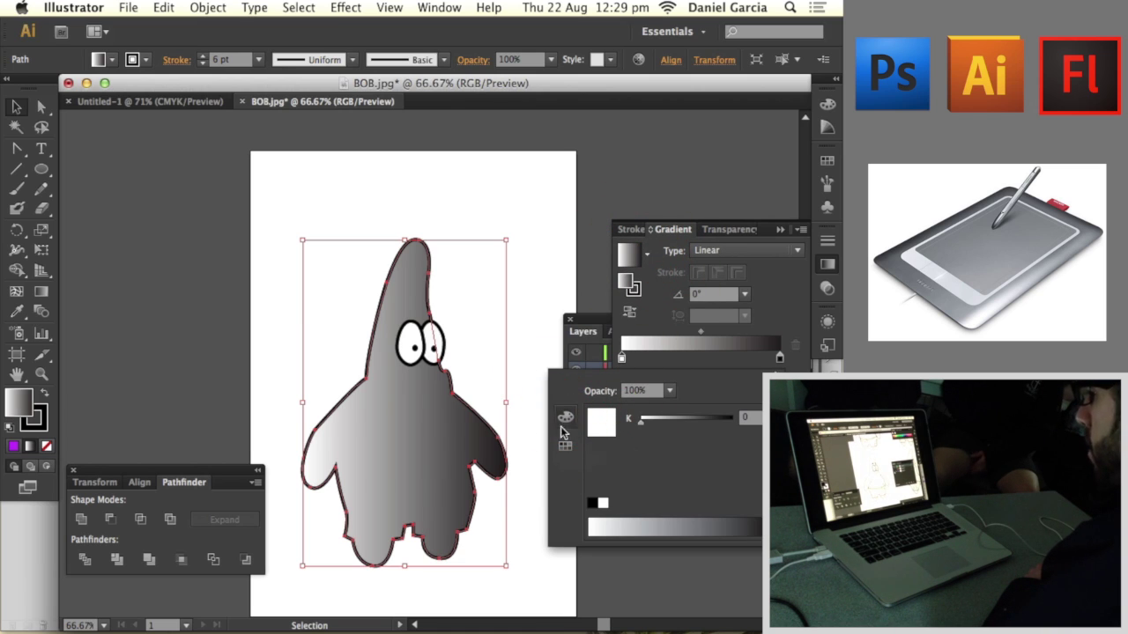
{"action": "left_click", "coordinate": [530, 200]}
{"action": "left_click", "coordinate": [534, 174]}
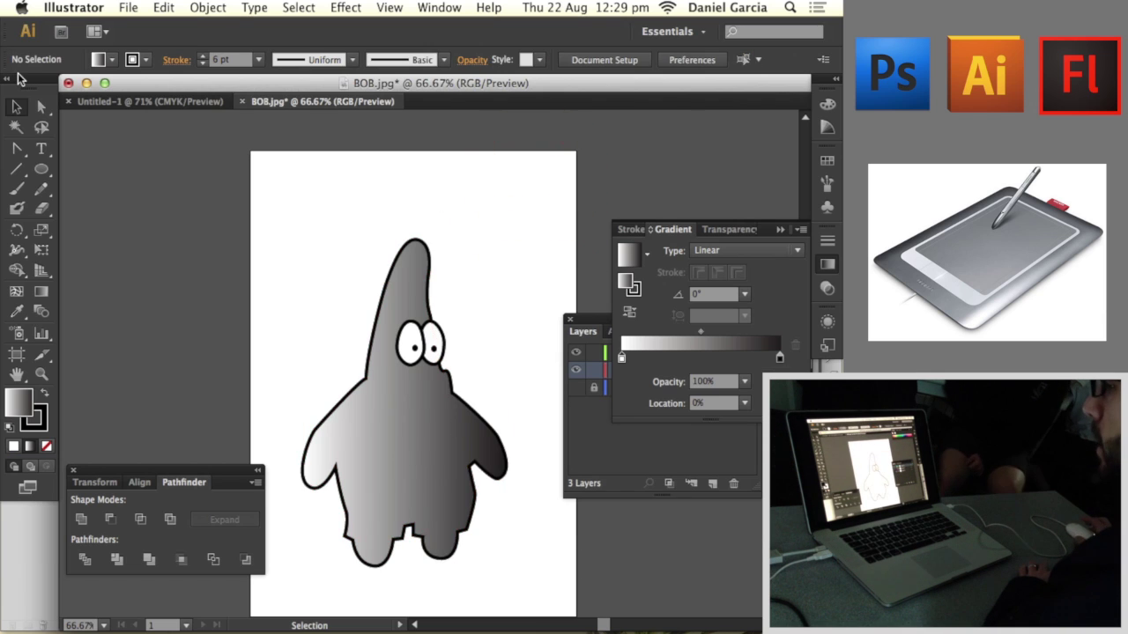
Step: Undo the gradient fill on the body and refill it with solid purple C341F9
{"action": "key", "text": "super+z"}
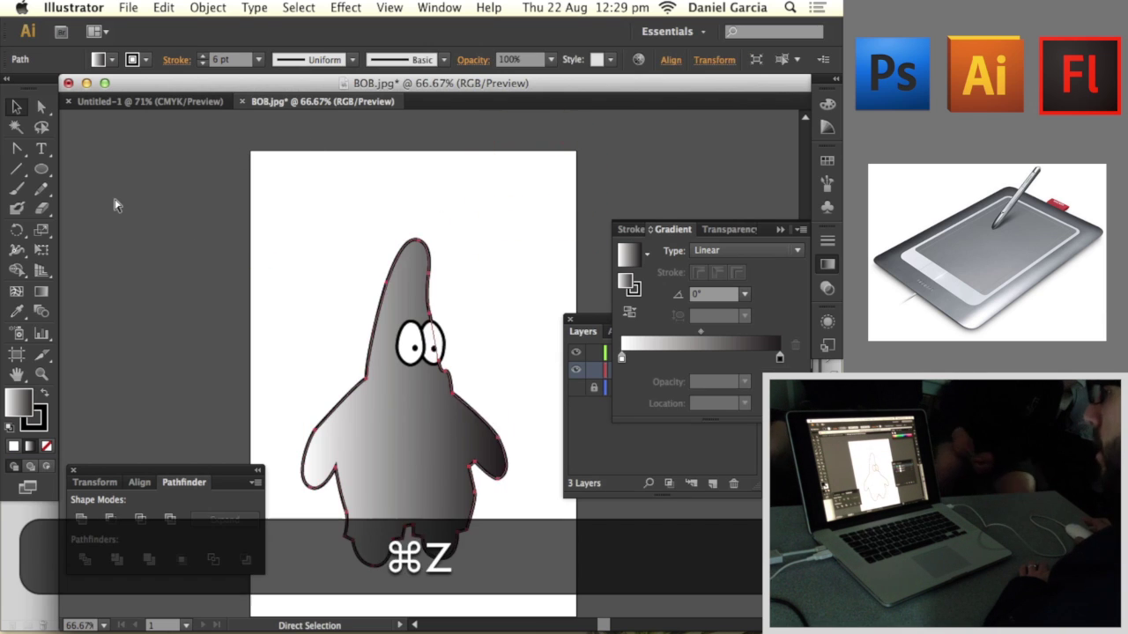
{"action": "key", "text": "super+z"}
{"action": "key", "text": "super+z"}
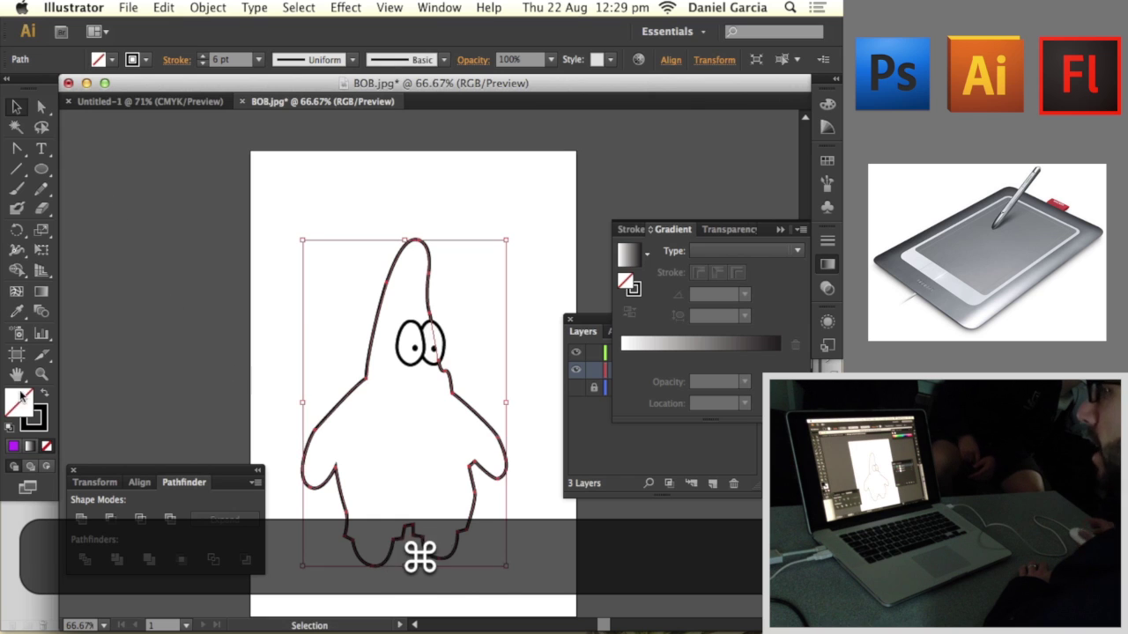
{"action": "left_click", "coordinate": [13, 447]}
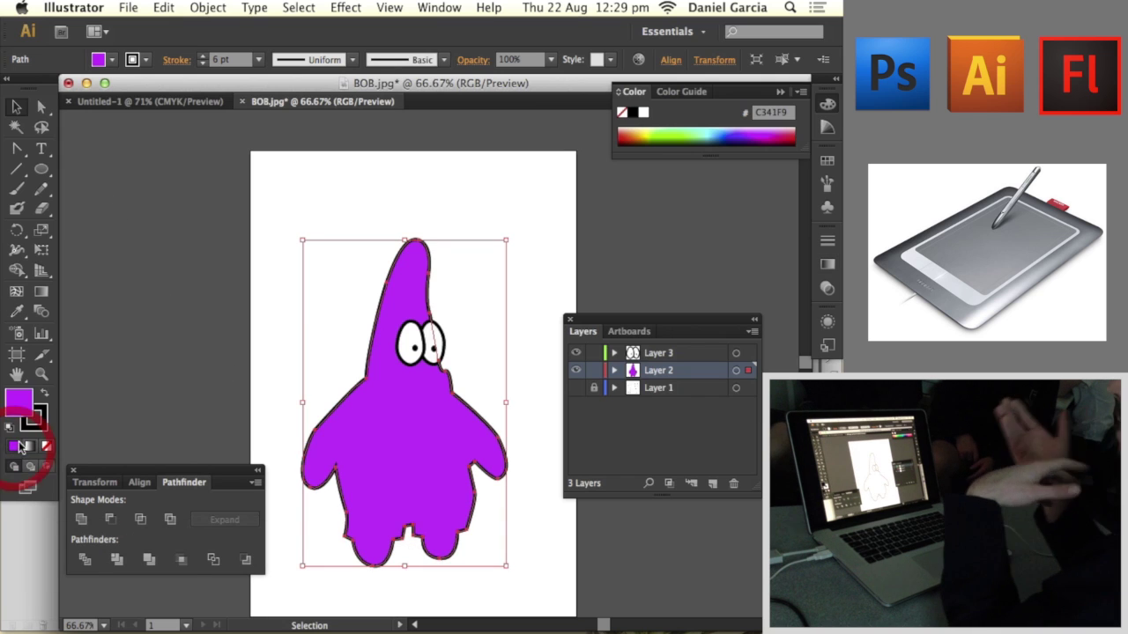
{"action": "left_click", "coordinate": [377, 181]}
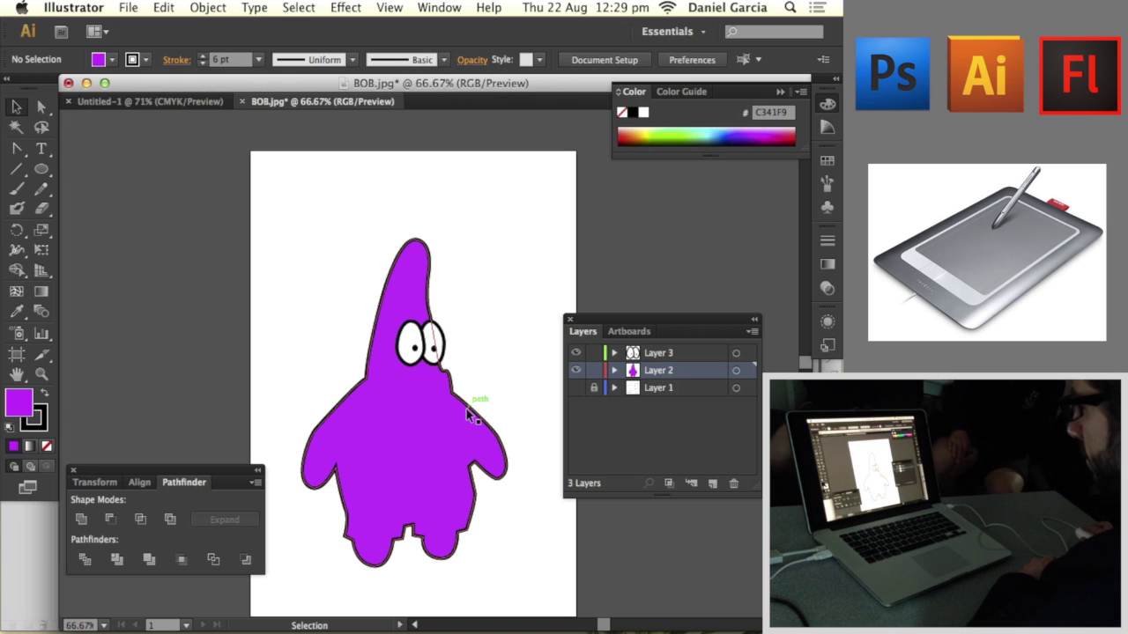
Step: Save the drawing to the Desktop as test2.ai in Adobe Illustrator format, accepting the save options
{"action": "left_click", "coordinate": [128, 7]}
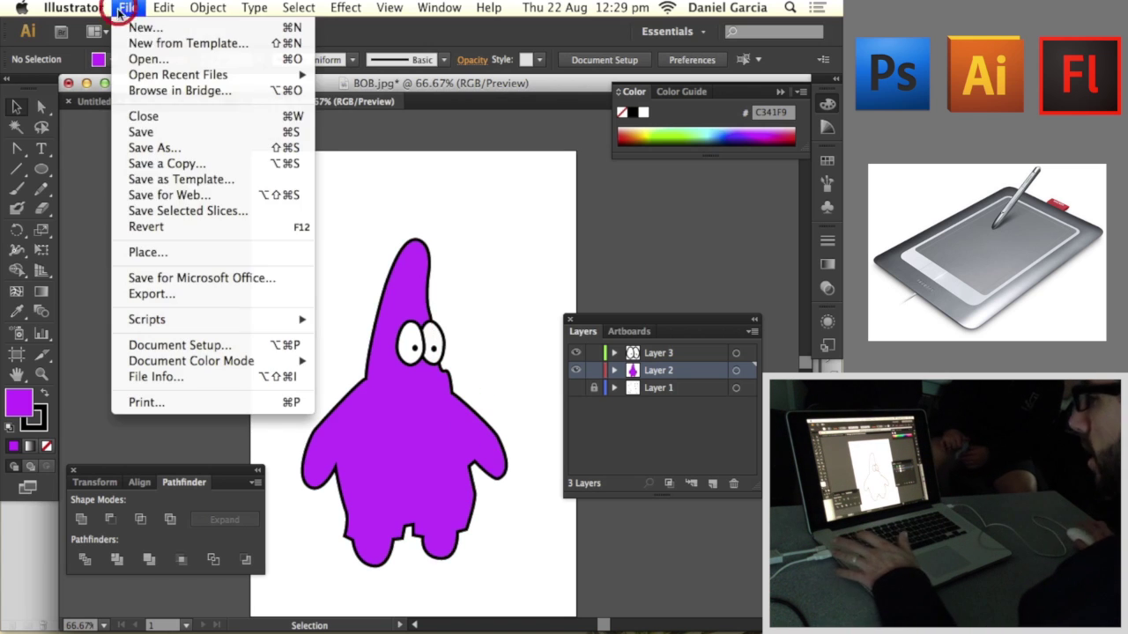
{"action": "left_click", "coordinate": [193, 131]}
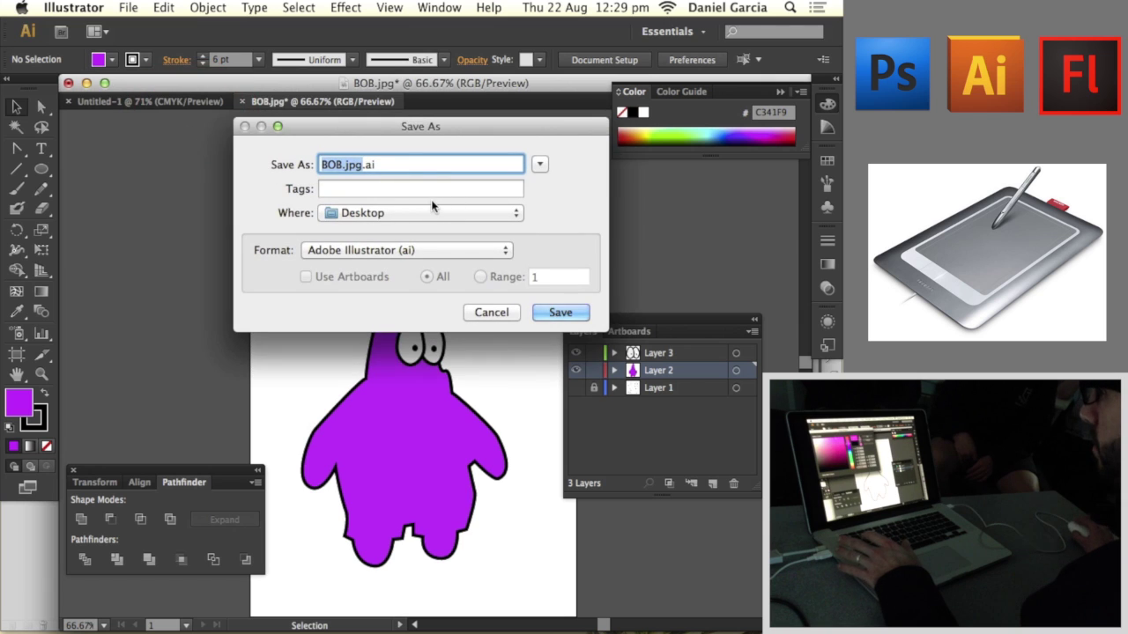
{"action": "type", "text": "test"}
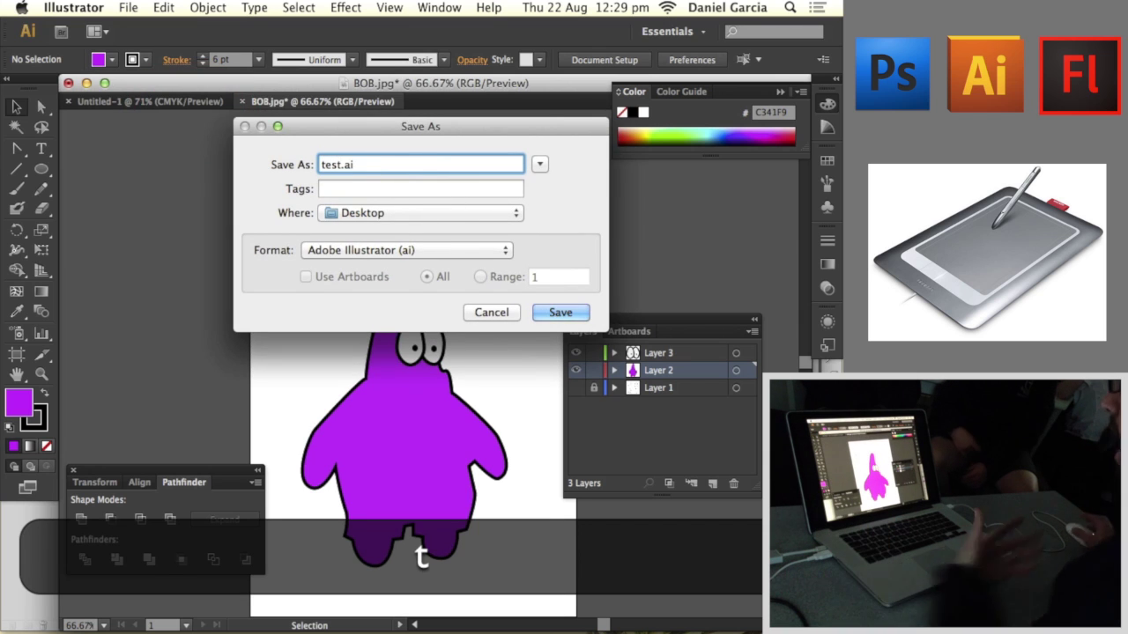
{"action": "type", "text": "2"}
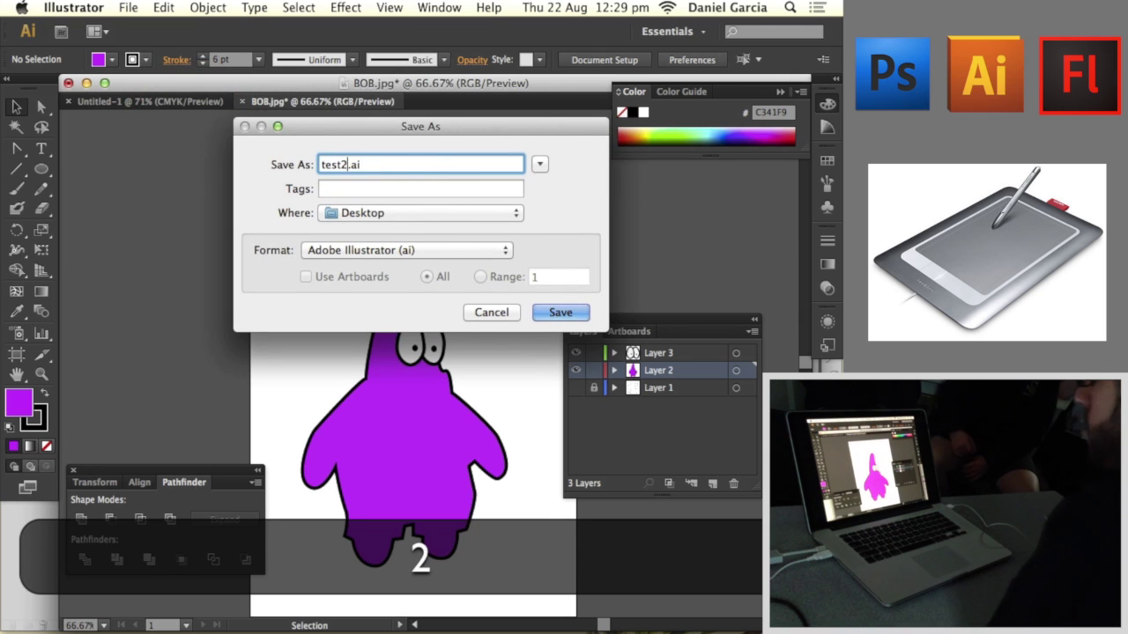
{"action": "left_click", "coordinate": [547, 312]}
{"action": "left_click", "coordinate": [340, 584]}
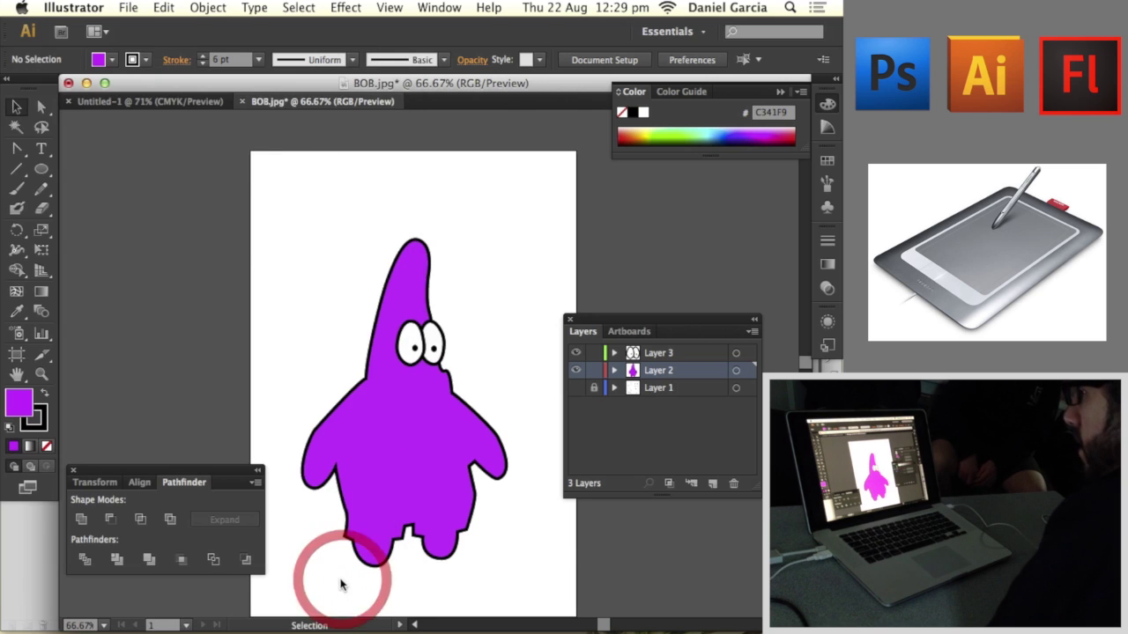
Step: Switch to Flash Professional and create a new ActionScript 2.0 document
{"action": "left_click", "coordinate": [760, 619]}
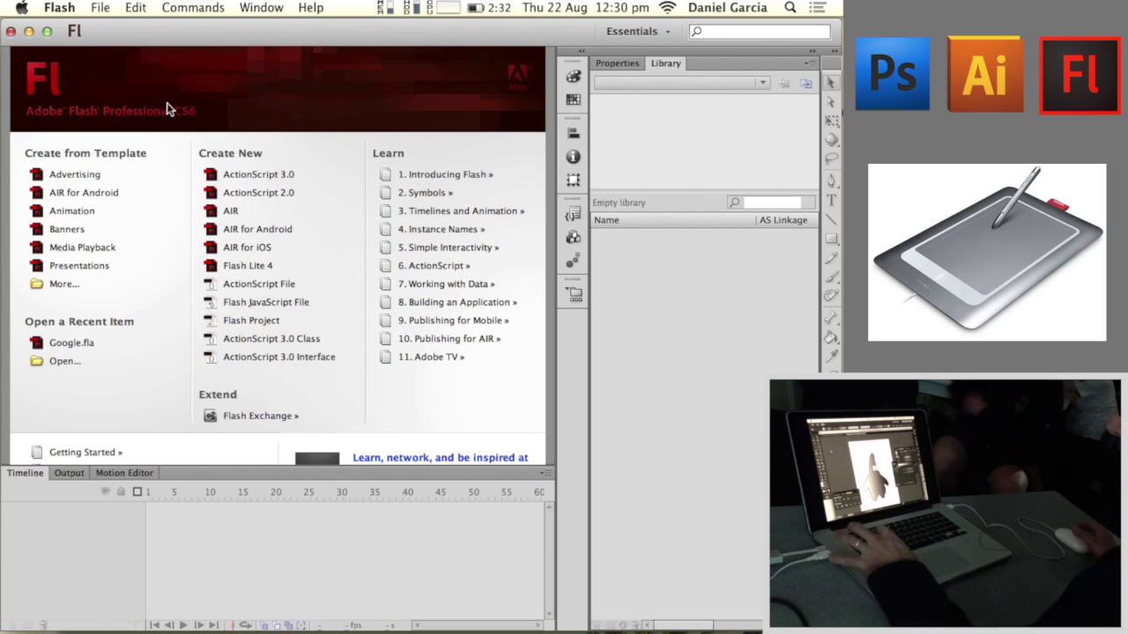
{"action": "left_click", "coordinate": [243, 194]}
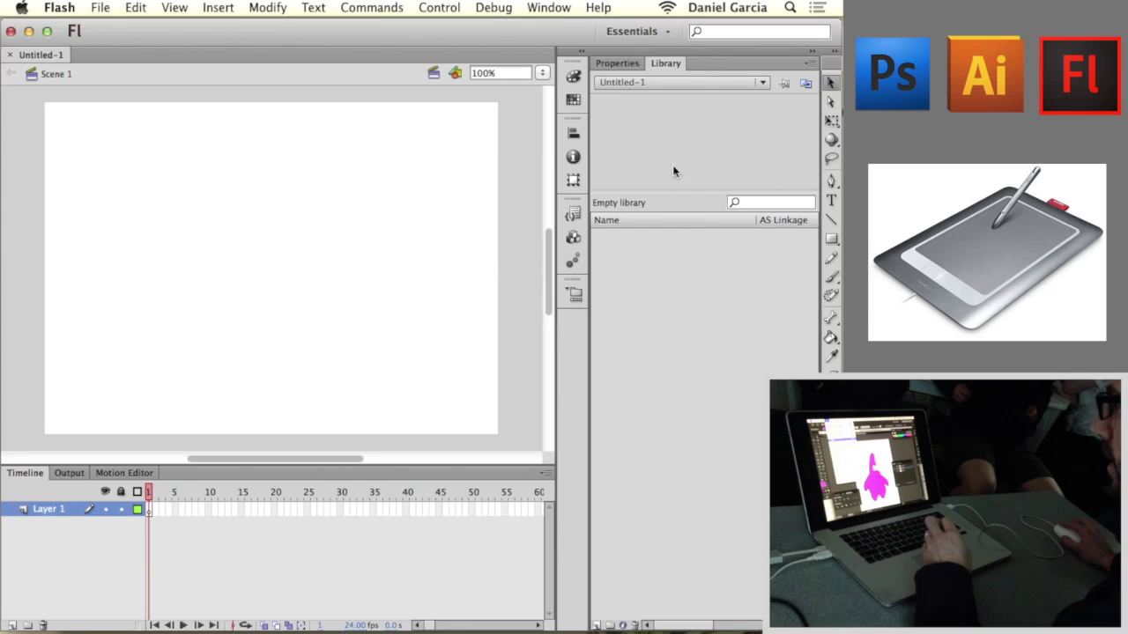
Step: Create a new library symbol named Symbol 1 with type Movie Clip
{"action": "left_click", "coordinate": [654, 308]}
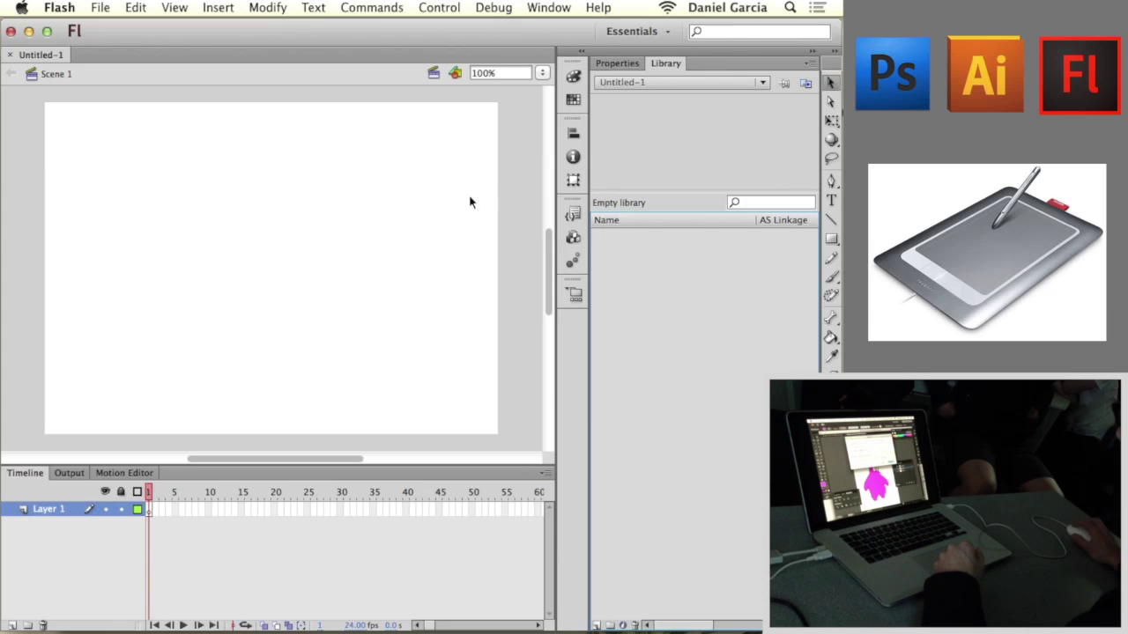
{"action": "right_click", "coordinate": [659, 279]}
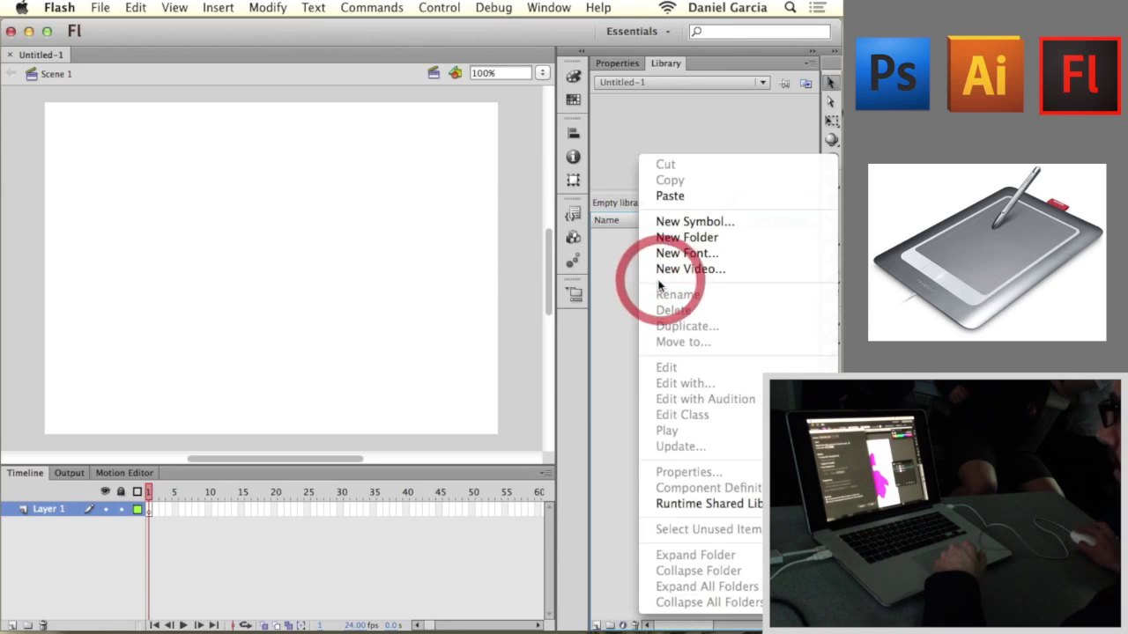
{"action": "left_click", "coordinate": [687, 223]}
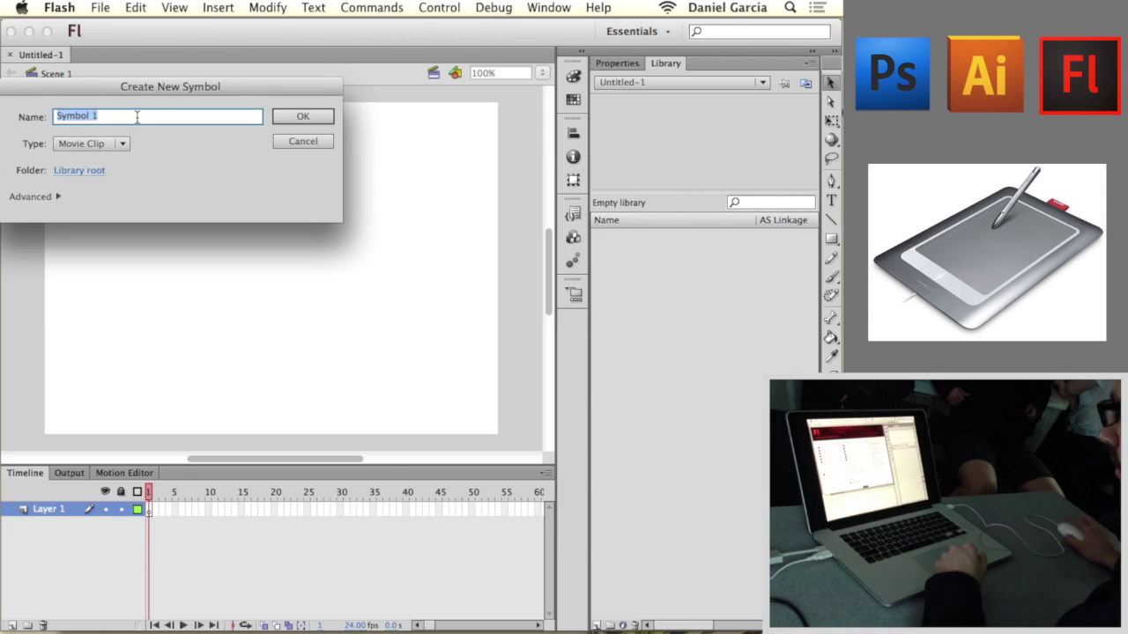
{"action": "left_click_drag", "start_coordinate": [189, 88], "coordinate": [391, 111]}
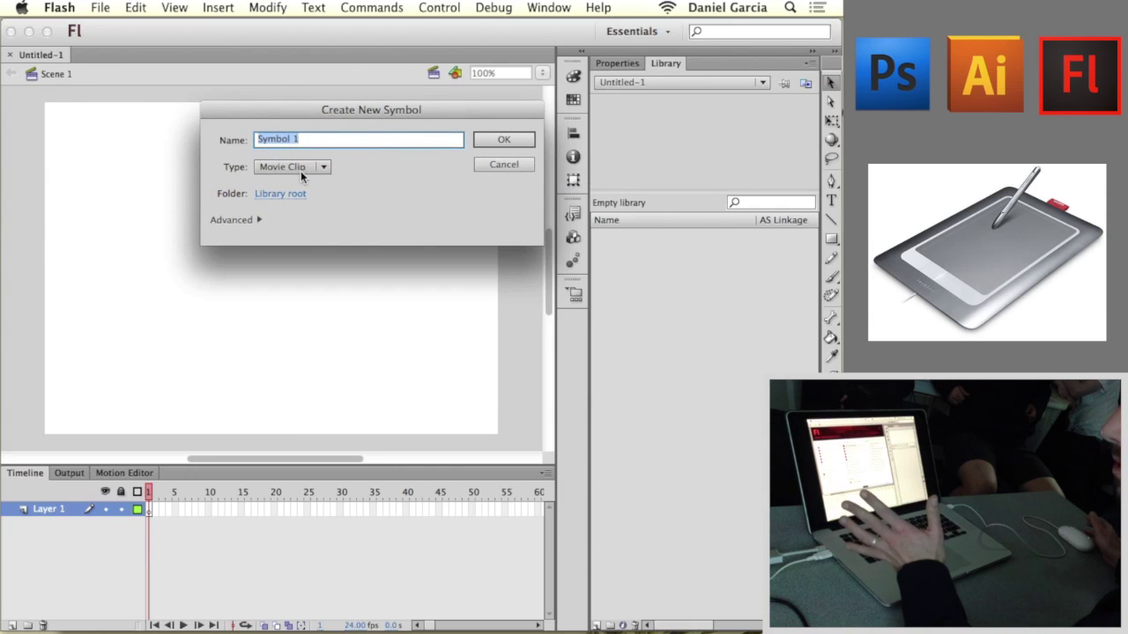
{"action": "left_click", "coordinate": [322, 167]}
{"action": "left_click", "coordinate": [291, 181]}
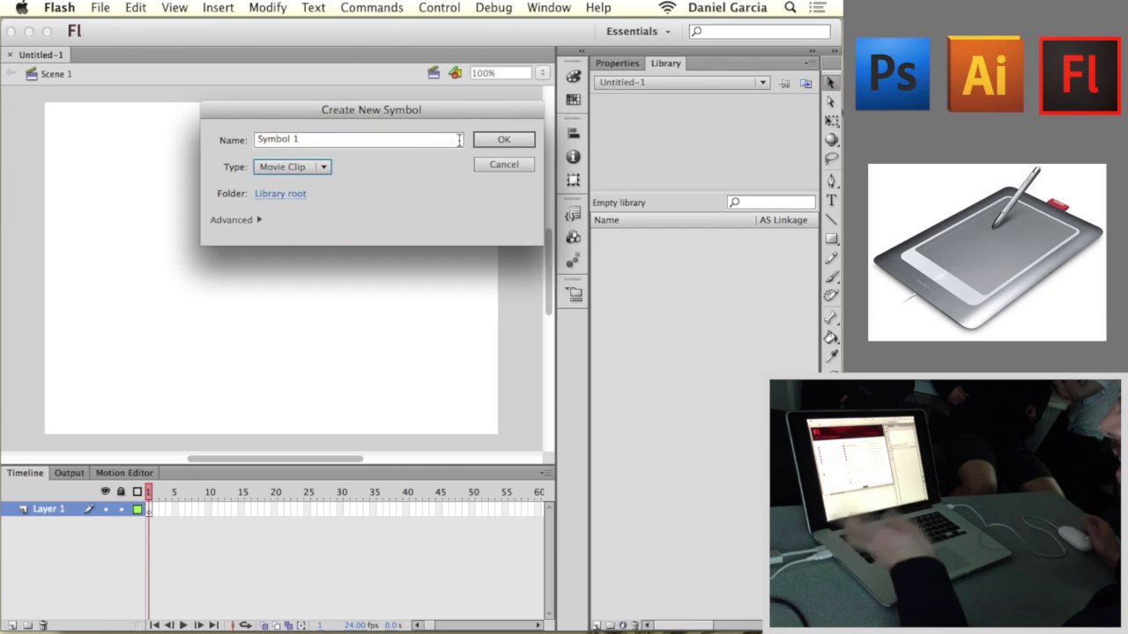
{"action": "left_click", "coordinate": [503, 140]}
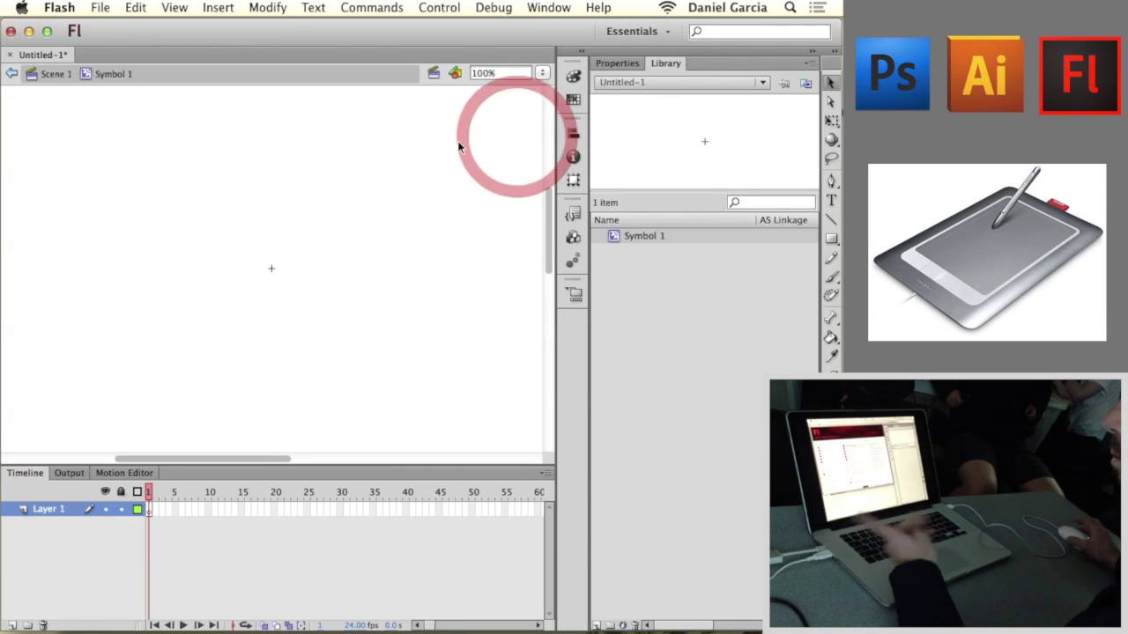
Step: Brush a blue oval head with two overlapping eyes and a wide smiling mouth inside Symbol 1
{"action": "key", "text": "b"}
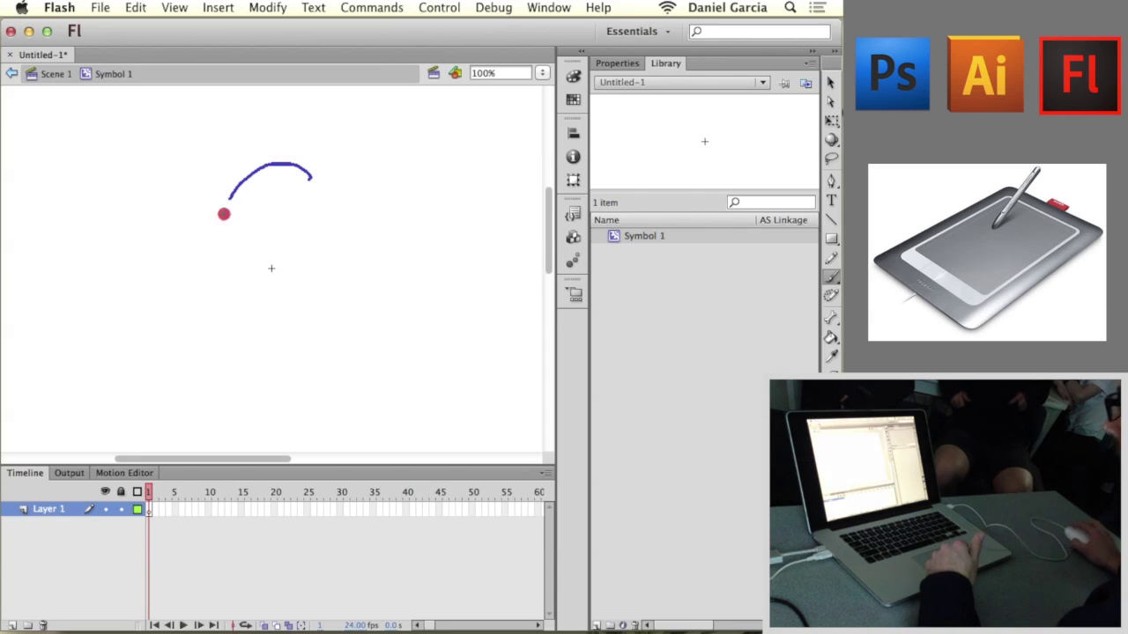
{"action": "left_click_drag", "start_coordinate": [313, 271], "coordinate": [303, 167]}
{"action": "mouse_move", "coordinate": [285, 220]}
{"action": "left_mouse_down"}
{"action": "mouse_move", "coordinate": [295, 238]}
{"action": "mouse_move", "coordinate": [274, 215]}
{"action": "left_mouse_up"}
{"action": "scroll", "coordinate": [274, 217], "scroll_direction": "up", "scroll_amount": 2}
{"action": "scroll", "coordinate": [274, 217], "scroll_direction": "down", "scroll_amount": 3}
{"action": "mouse_move", "coordinate": [301, 176]}
{"action": "left_mouse_down"}
{"action": "mouse_move", "coordinate": [272, 191]}
{"action": "mouse_move", "coordinate": [297, 191]}
{"action": "left_mouse_up"}
{"action": "scroll", "coordinate": [297, 192], "scroll_direction": "up", "scroll_amount": 3}
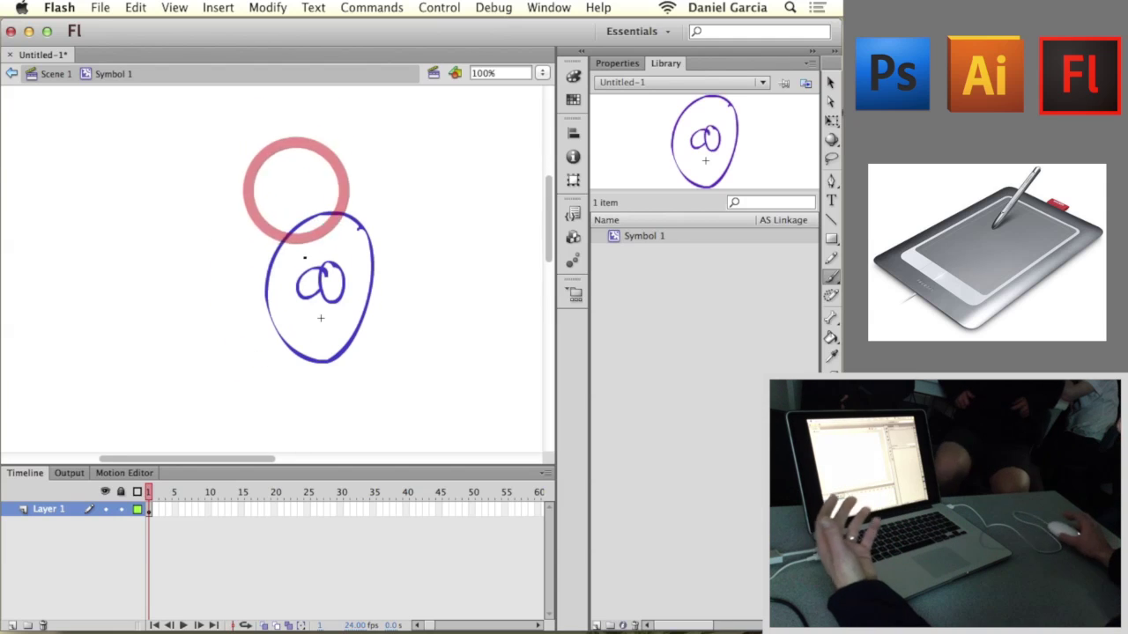
{"action": "mouse_move", "coordinate": [337, 318]}
{"action": "left_mouse_down"}
{"action": "mouse_move", "coordinate": [297, 319]}
{"action": "mouse_move", "coordinate": [290, 334]}
{"action": "mouse_move", "coordinate": [344, 326]}
{"action": "left_mouse_up"}
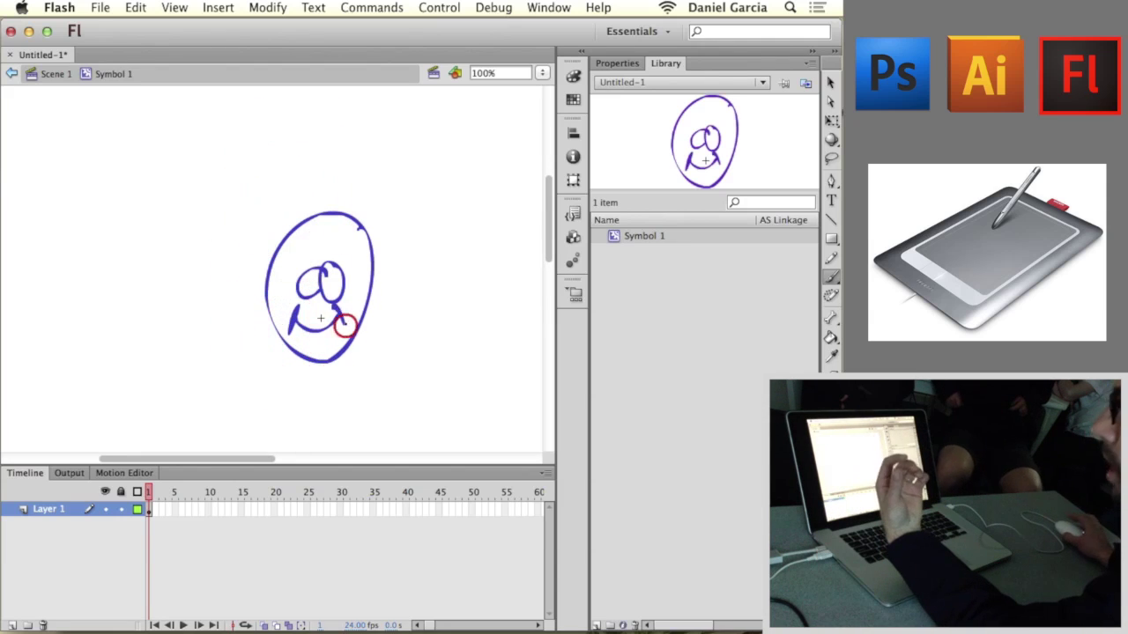
Step: Brush a small round body with raised arms and short legs, and add pupils and four wavy hairs to the head
{"action": "mouse_move", "coordinate": [320, 362]}
{"action": "left_mouse_down"}
{"action": "mouse_move", "coordinate": [348, 392]}
{"action": "mouse_move", "coordinate": [374, 338]}
{"action": "left_mouse_up"}
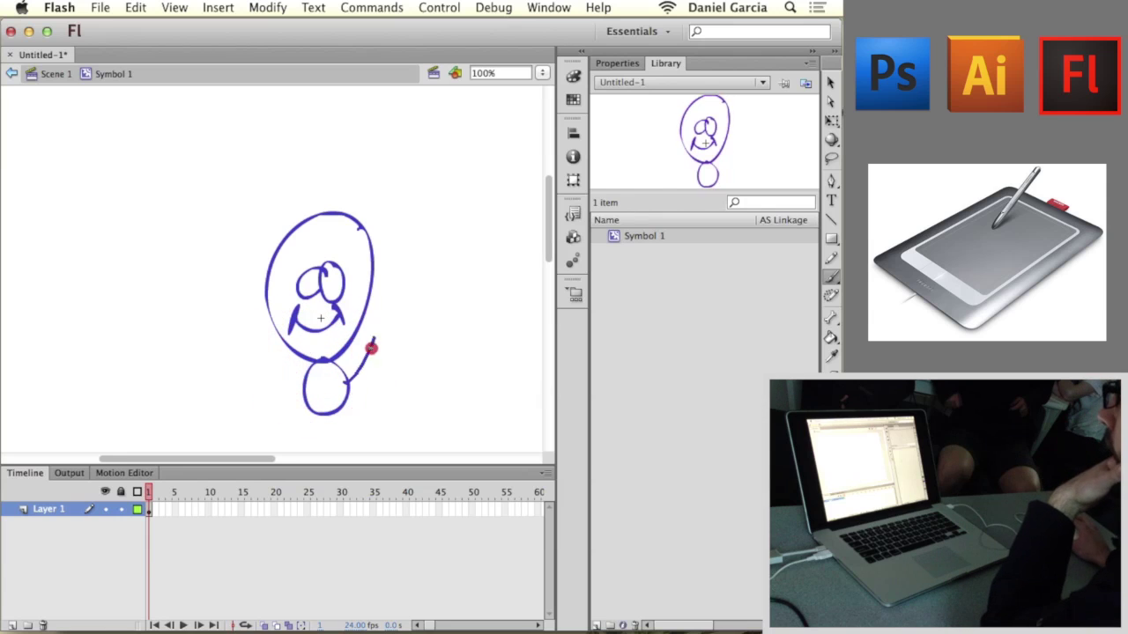
{"action": "left_click_drag", "start_coordinate": [288, 351], "coordinate": [304, 379]}
{"action": "mouse_move", "coordinate": [344, 435]}
{"action": "left_mouse_down"}
{"action": "mouse_move", "coordinate": [335, 405]}
{"action": "mouse_move", "coordinate": [319, 407]}
{"action": "left_mouse_up"}
{"action": "left_click", "coordinate": [326, 285]}
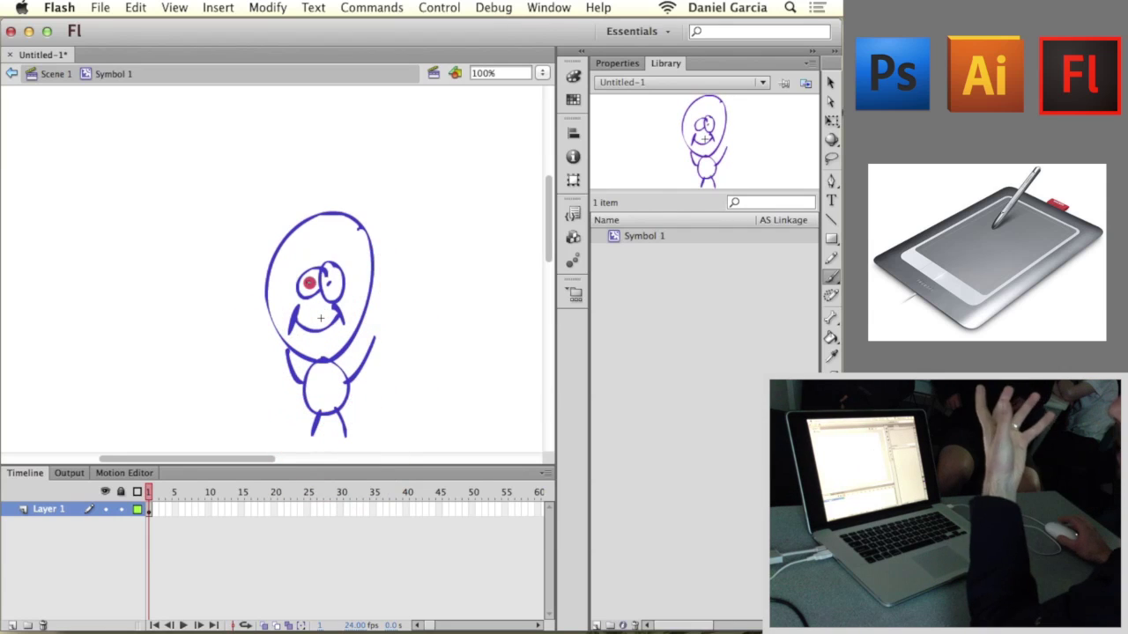
{"action": "mouse_move", "coordinate": [305, 192]}
{"action": "left_mouse_down"}
{"action": "mouse_move", "coordinate": [318, 188]}
{"action": "mouse_move", "coordinate": [339, 212]}
{"action": "left_mouse_up"}
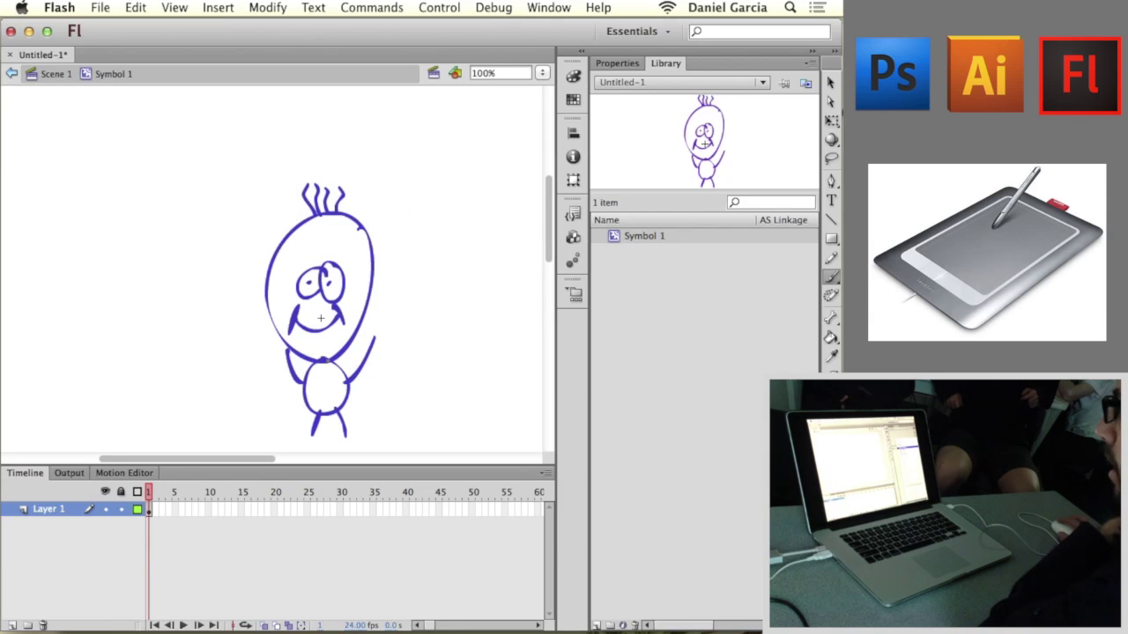
Step: Insert a keyframe at frame 10 of Layer 1 in Symbol 1
{"action": "left_click_drag", "start_coordinate": [320, 318], "coordinate": [271, 251]}
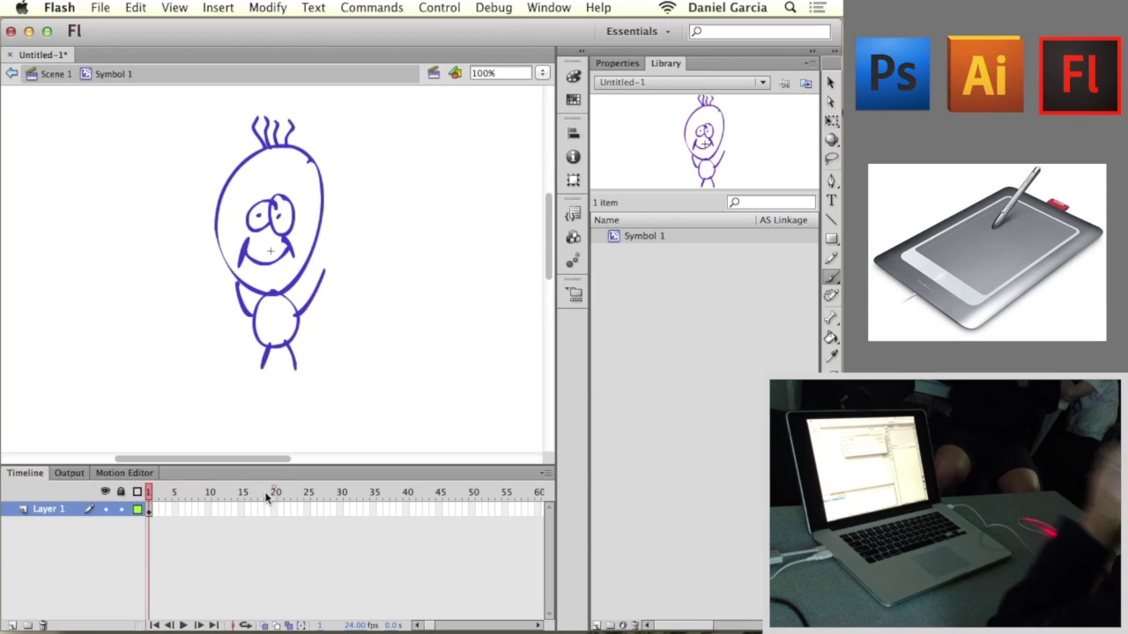
{"action": "left_click", "coordinate": [208, 509]}
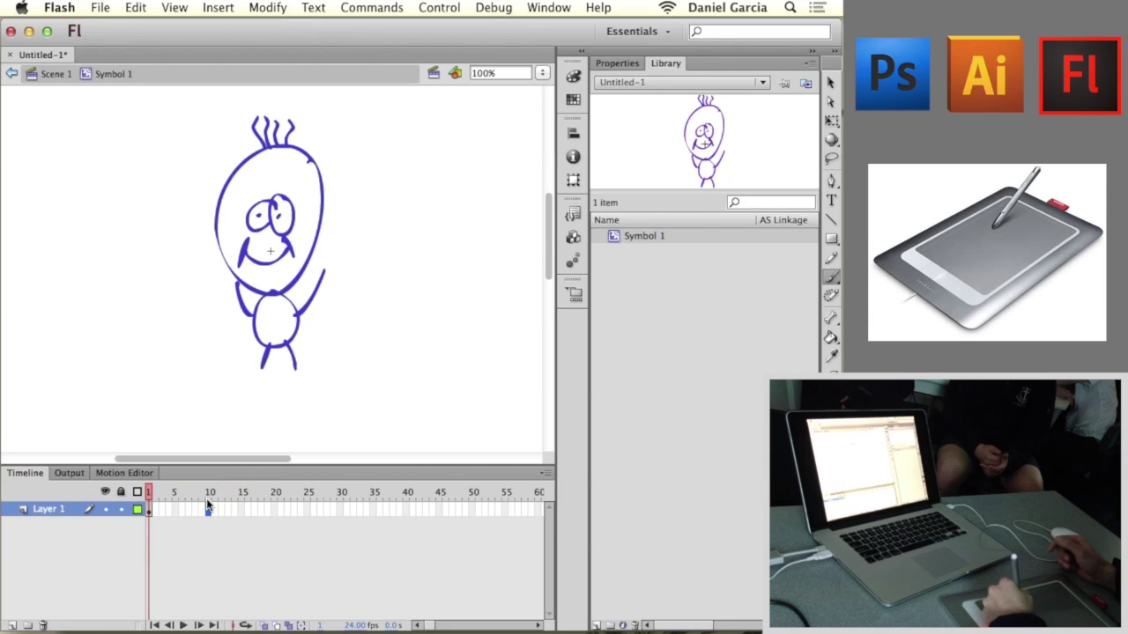
{"action": "right_click", "coordinate": [210, 509]}
{"action": "left_click", "coordinate": [264, 310]}
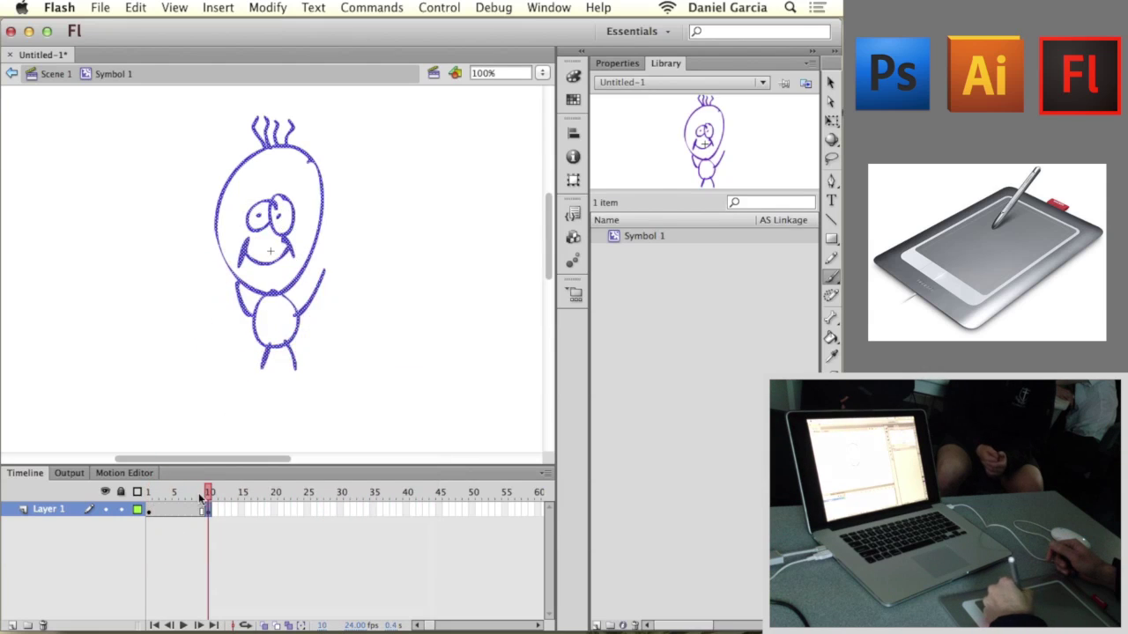
Step: Erase the smiling mouth from the character on frame 10
{"action": "key", "text": "super+equal"}
{"action": "key", "text": "super+equal"}
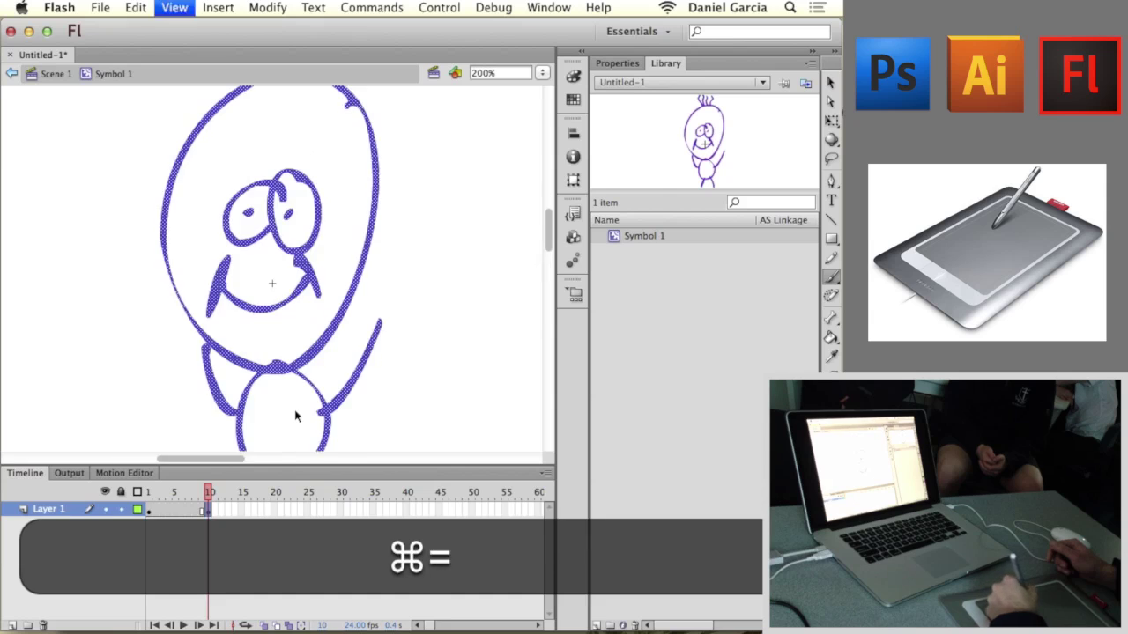
{"action": "key", "text": "super+minus"}
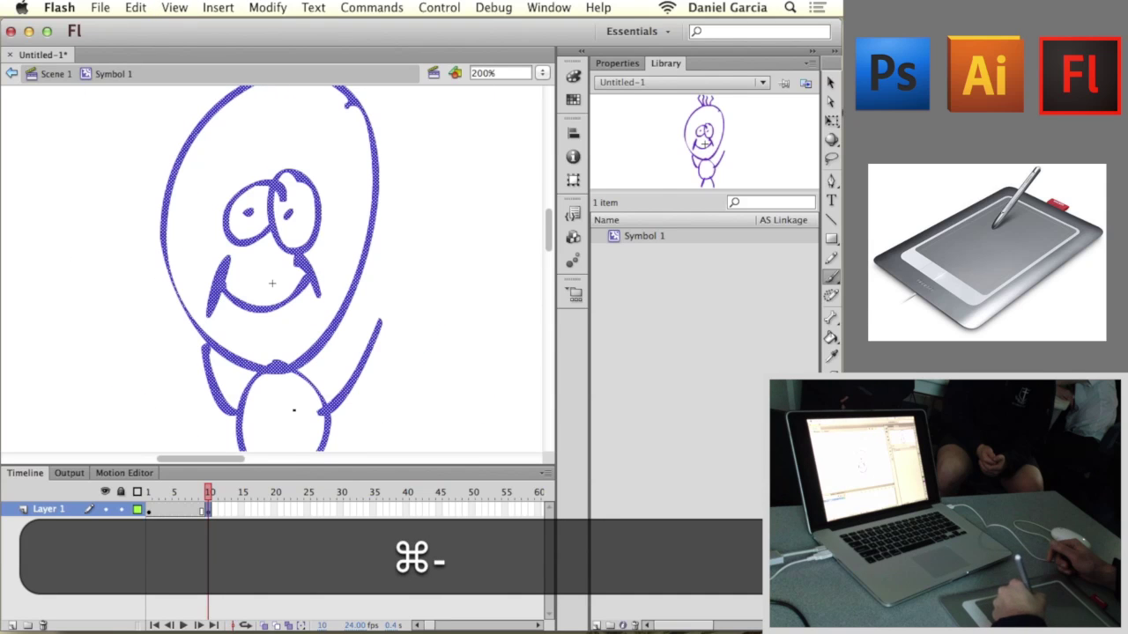
{"action": "key", "text": "super+e"}
{"action": "key", "text": "e"}
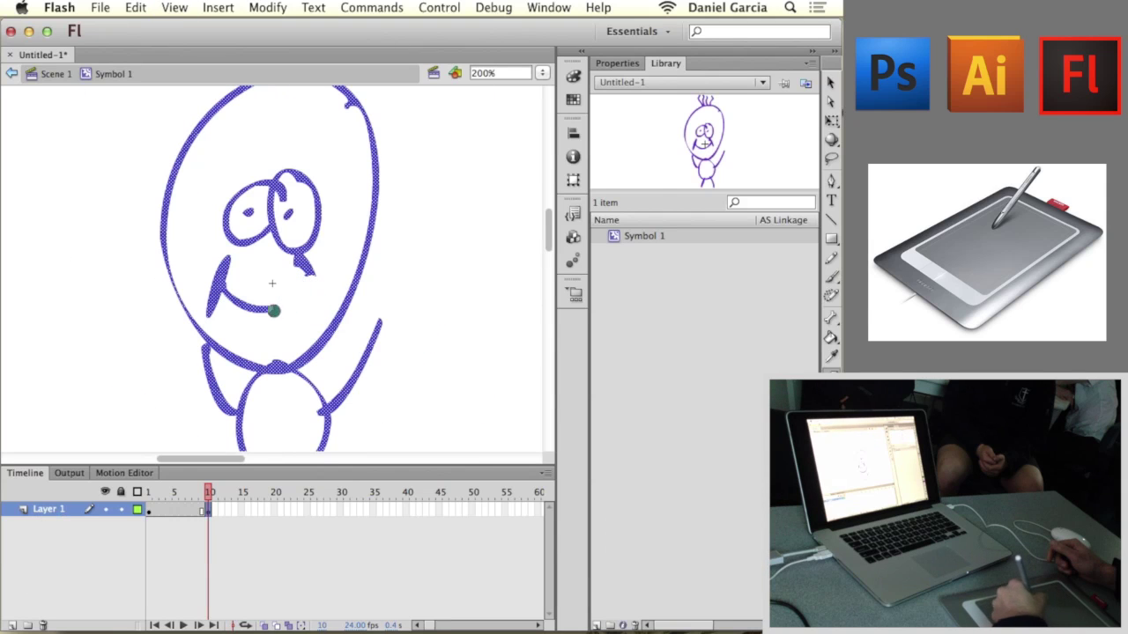
{"action": "left_click", "coordinate": [229, 267]}
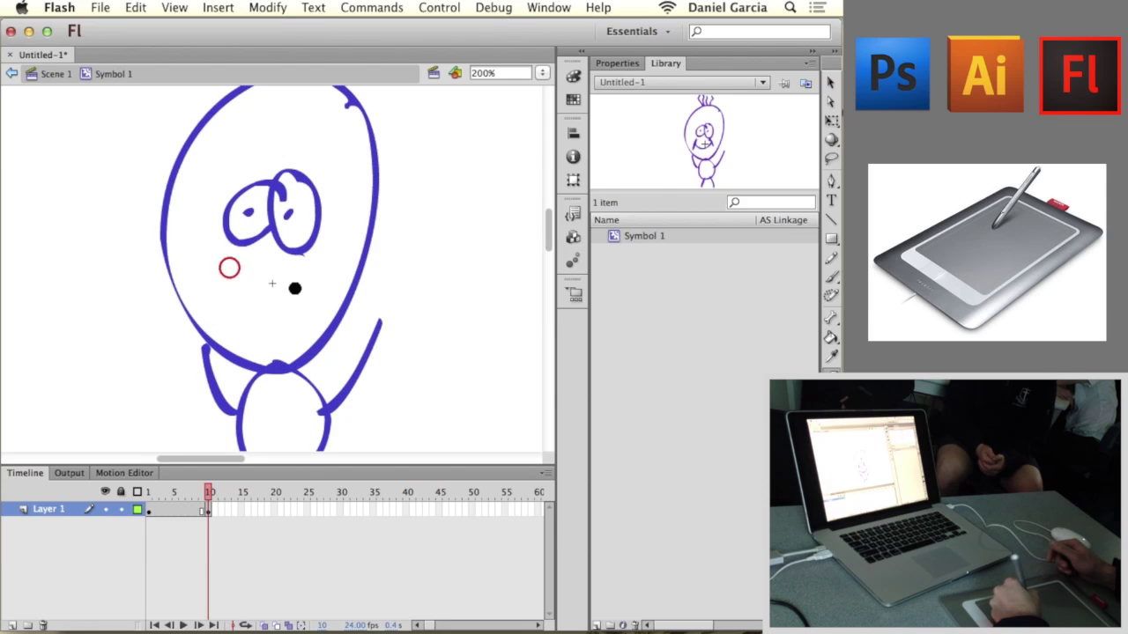
Step: Brush a downturned mouth with a curved crease on each side onto the frame 10 face
{"action": "key", "text": "b"}
{"action": "mouse_move", "coordinate": [325, 305]}
{"action": "left_mouse_down"}
{"action": "mouse_move", "coordinate": [292, 276]}
{"action": "mouse_move", "coordinate": [218, 316]}
{"action": "left_mouse_up"}
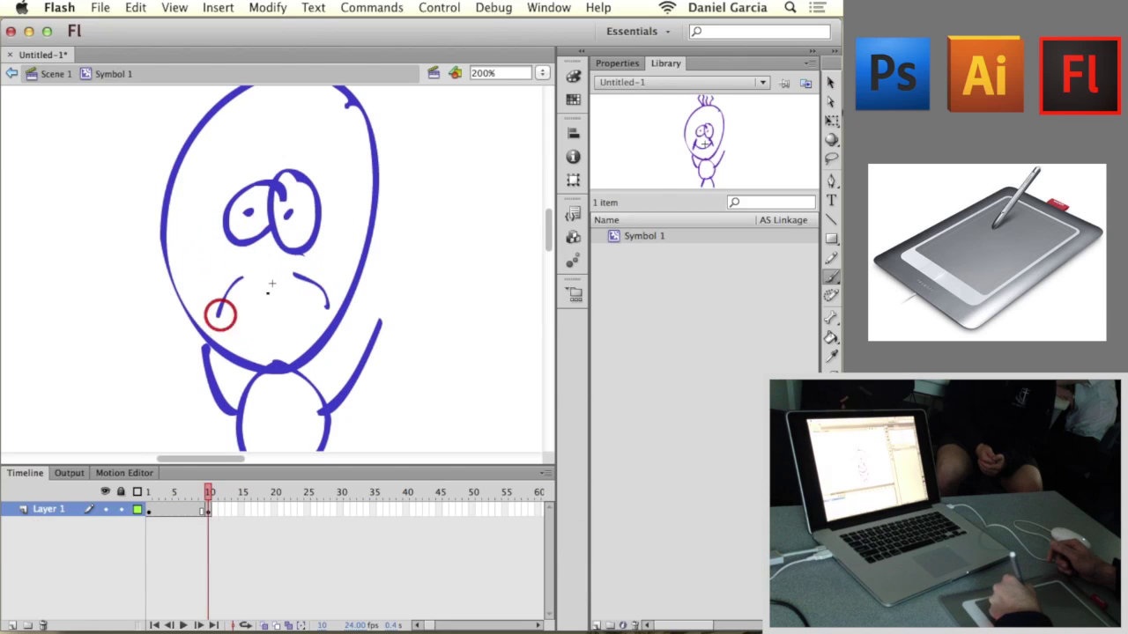
{"action": "left_click_drag", "start_coordinate": [272, 283], "coordinate": [221, 302]}
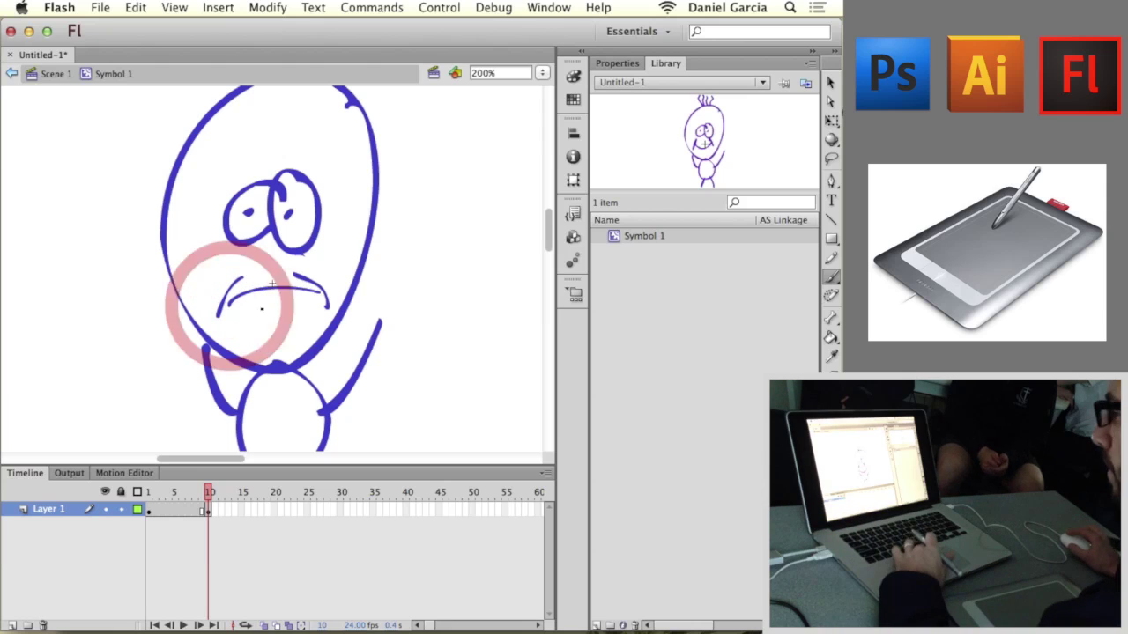
Step: Turn the mouth into an open one with a tongue line, and brush splayed fingers onto both raised arms
{"action": "key", "text": "space"}
{"action": "left_click_drag", "start_coordinate": [302, 308], "coordinate": [297, 256]}
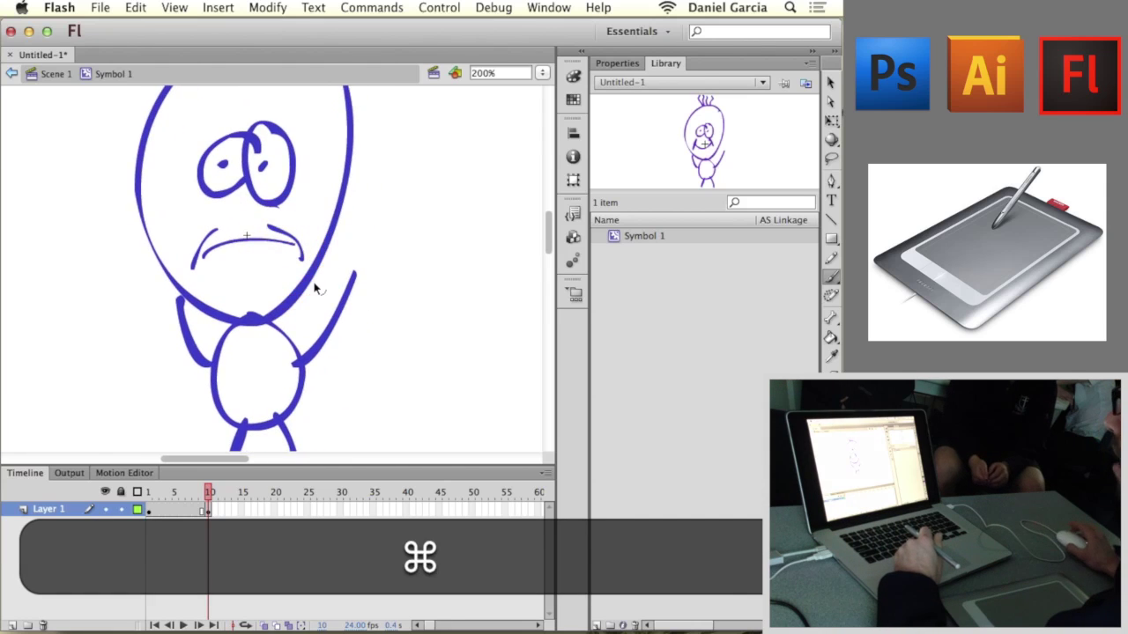
{"action": "key", "text": "super+minus"}
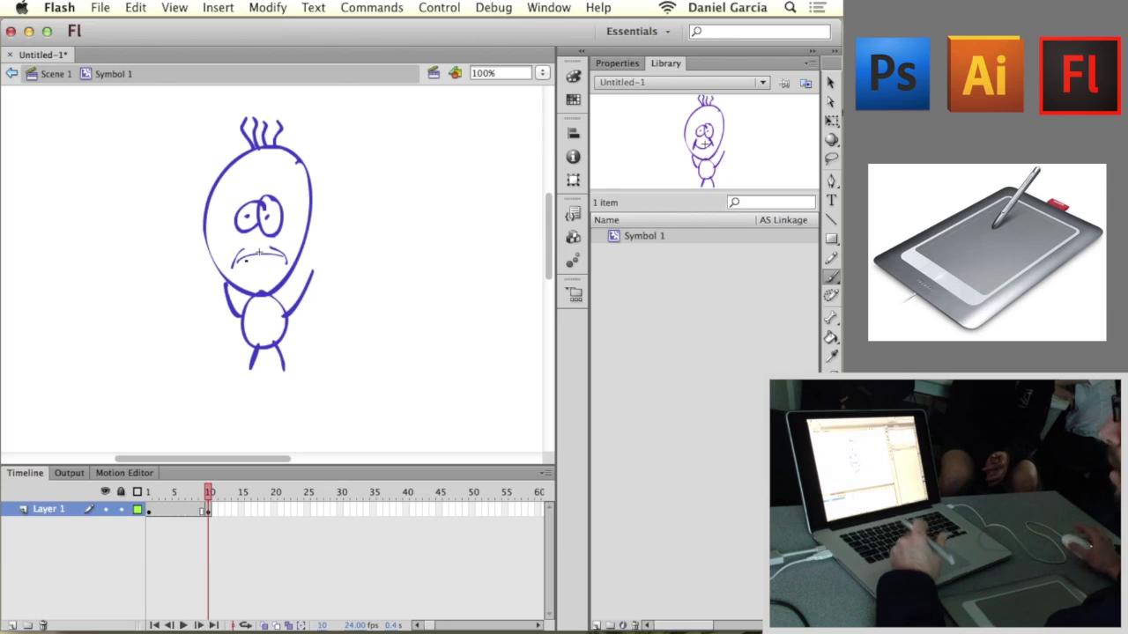
{"action": "mouse_move", "coordinate": [241, 260]}
{"action": "left_mouse_down"}
{"action": "mouse_move", "coordinate": [270, 286]}
{"action": "mouse_move", "coordinate": [278, 254]}
{"action": "mouse_move", "coordinate": [259, 259]}
{"action": "mouse_move", "coordinate": [313, 258]}
{"action": "mouse_move", "coordinate": [311, 280]}
{"action": "left_mouse_up"}
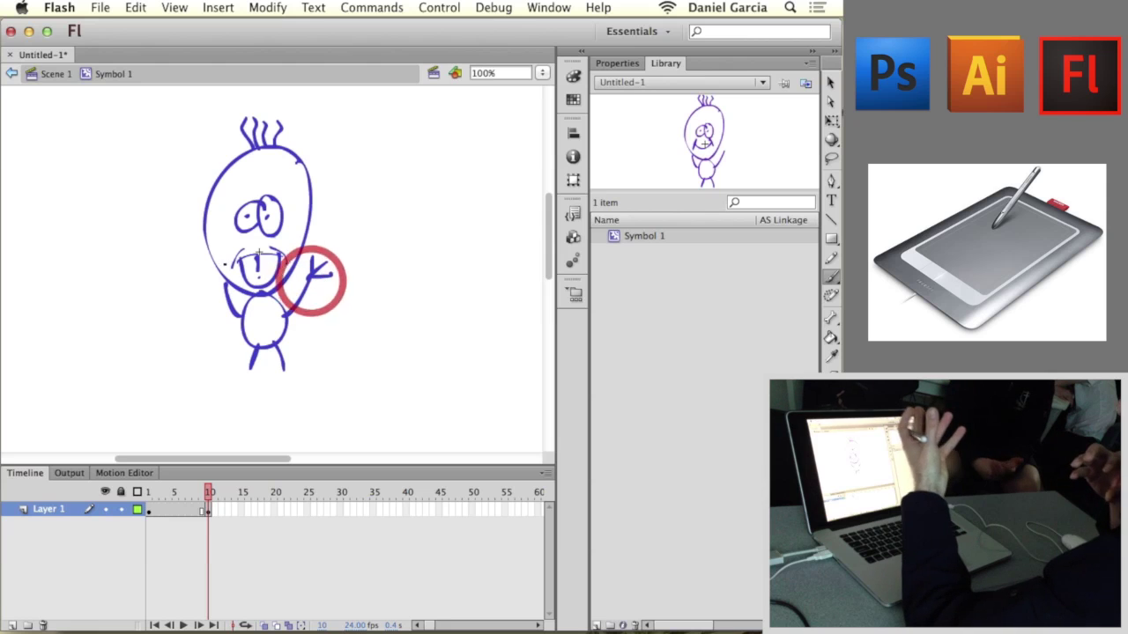
{"action": "mouse_move", "coordinate": [224, 284]}
{"action": "left_mouse_down"}
{"action": "mouse_move", "coordinate": [202, 281]}
{"action": "mouse_move", "coordinate": [224, 279]}
{"action": "mouse_move", "coordinate": [221, 269]}
{"action": "left_mouse_up"}
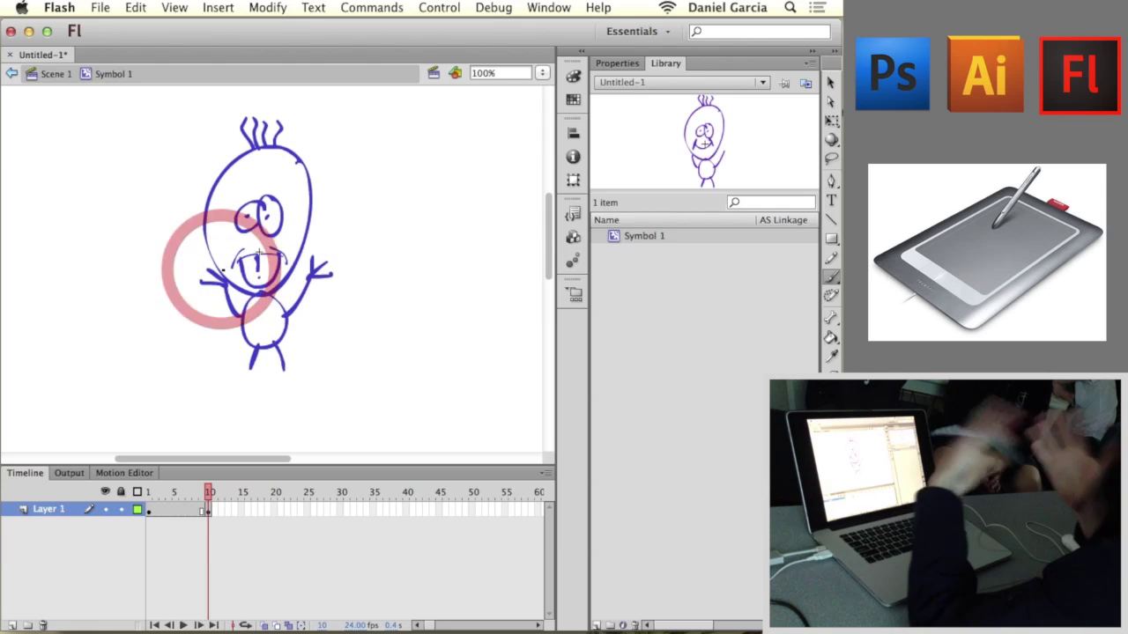
Step: Insert a keyframe at frame 25 of Layer 1 in Symbol 1
{"action": "left_click", "coordinate": [305, 510]}
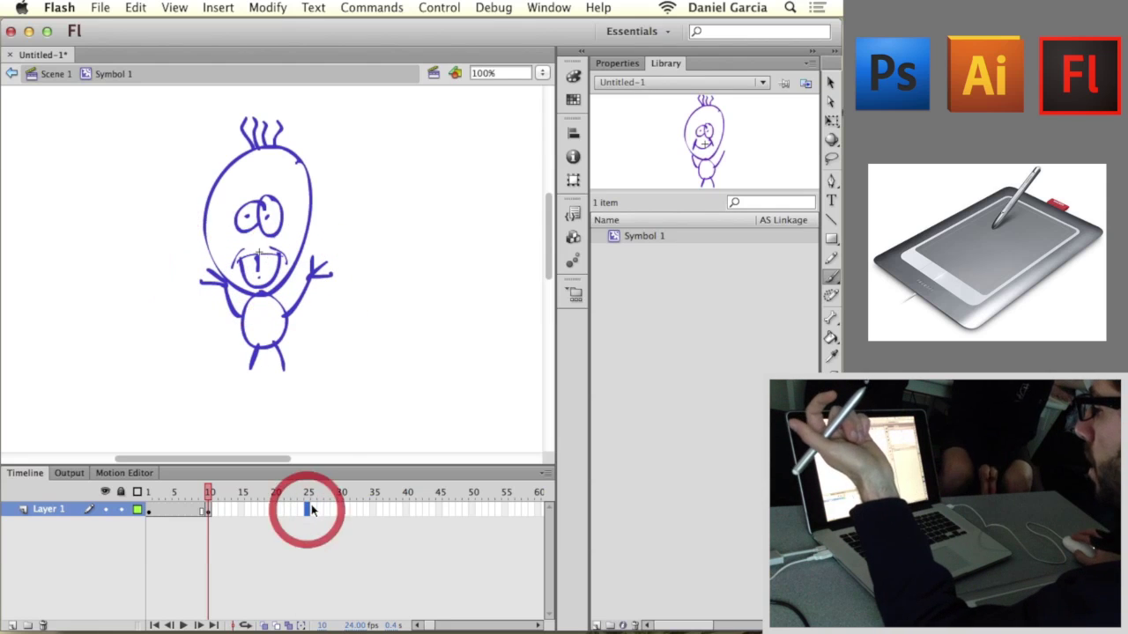
{"action": "right_click", "coordinate": [305, 510]}
{"action": "left_click", "coordinate": [347, 324]}
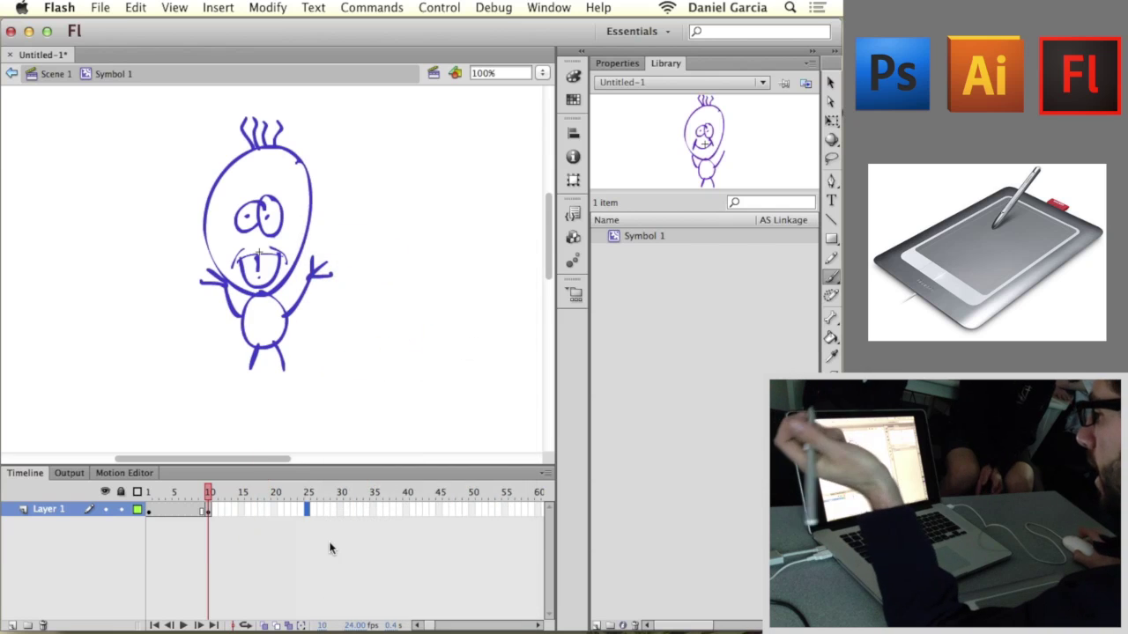
{"action": "right_click", "coordinate": [306, 509]}
{"action": "left_click", "coordinate": [367, 310]}
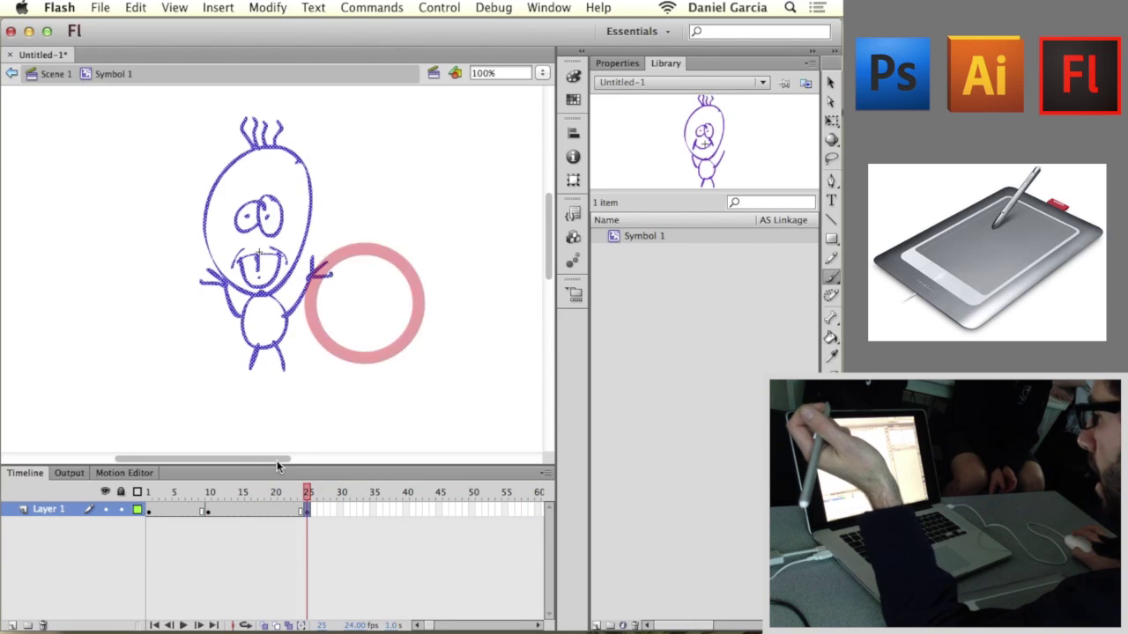
Step: Scrub the timeline from frame 25 back to frame 1 to review the symbol's drawings
{"action": "left_click", "coordinate": [55, 514]}
{"action": "mouse_move", "coordinate": [163, 489]}
{"action": "left_mouse_down"}
{"action": "mouse_move", "coordinate": [372, 464]}
{"action": "mouse_move", "coordinate": [48, 462]}
{"action": "left_mouse_up"}
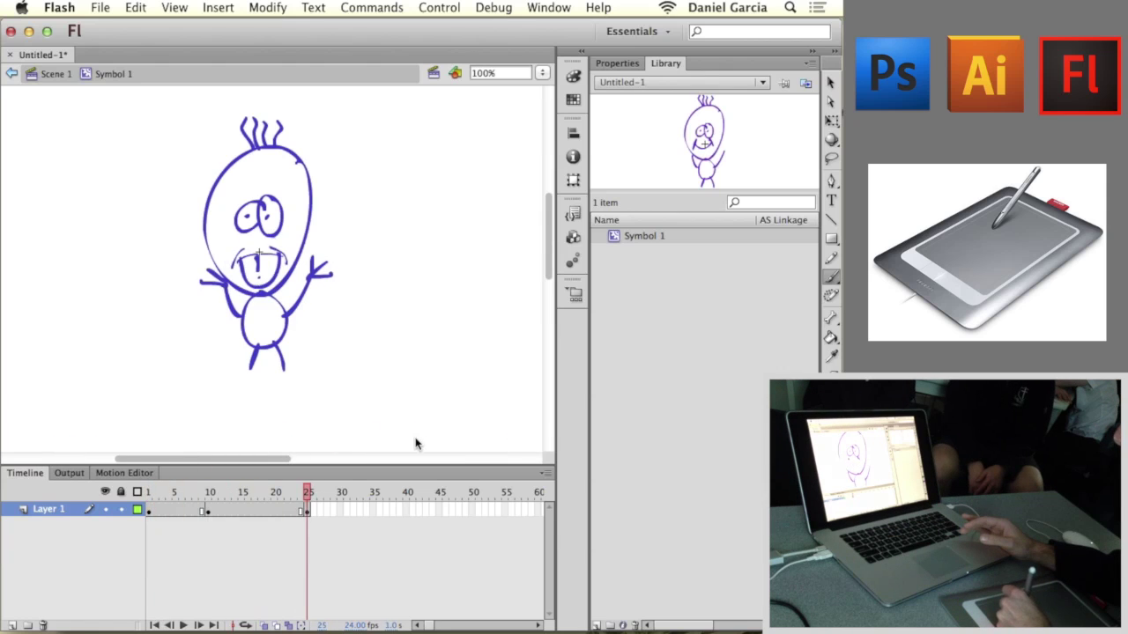
{"action": "left_click", "coordinate": [77, 453]}
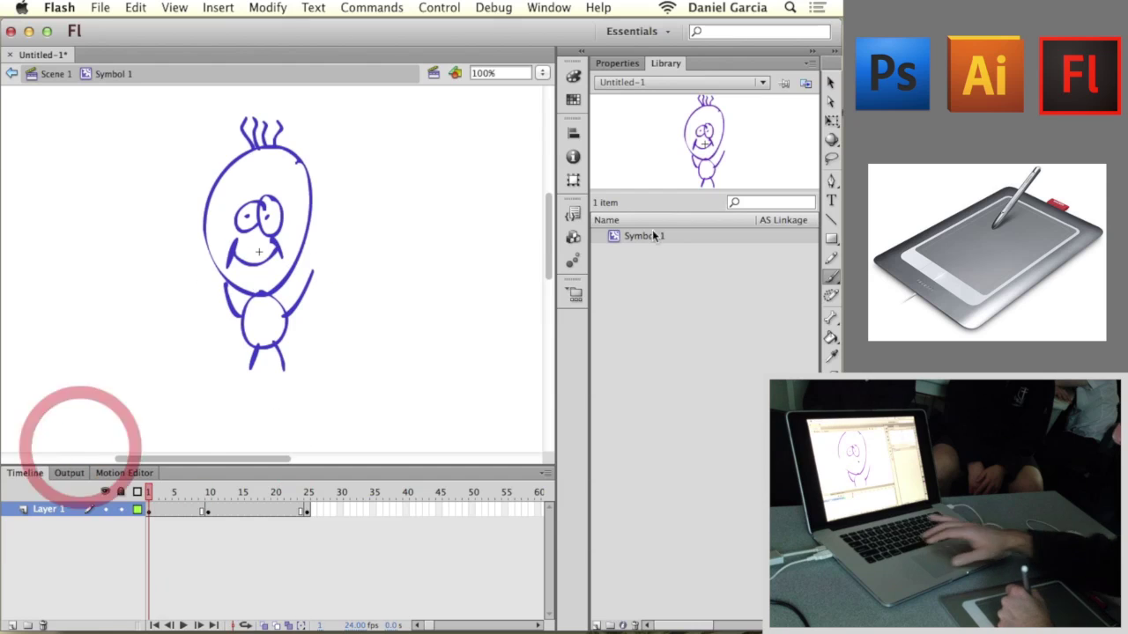
Step: Place an instance of Symbol 1 near the centre of the Scene 1 stage and test the movie
{"action": "left_click", "coordinate": [657, 238]}
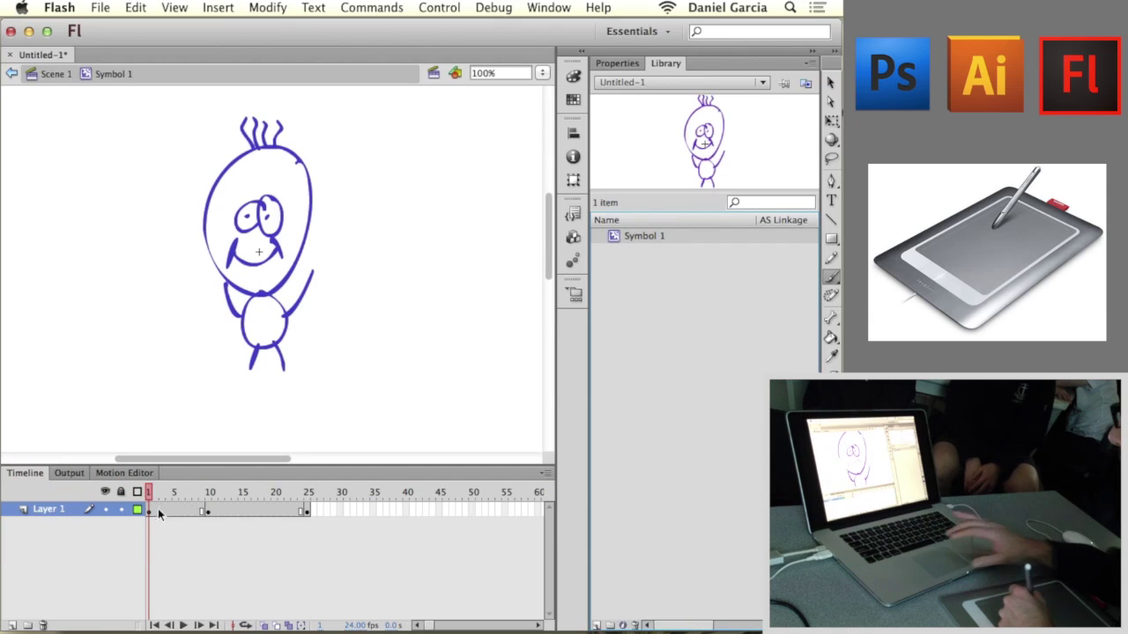
{"action": "left_click", "coordinate": [56, 74]}
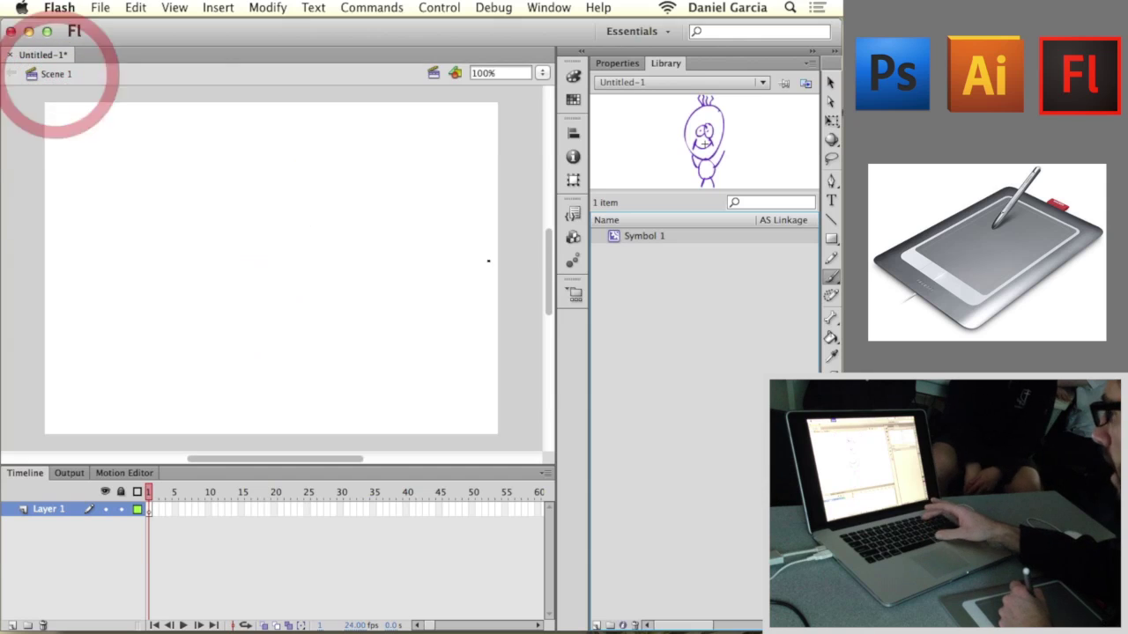
{"action": "left_click_drag", "start_coordinate": [275, 268], "coordinate": [278, 270]}
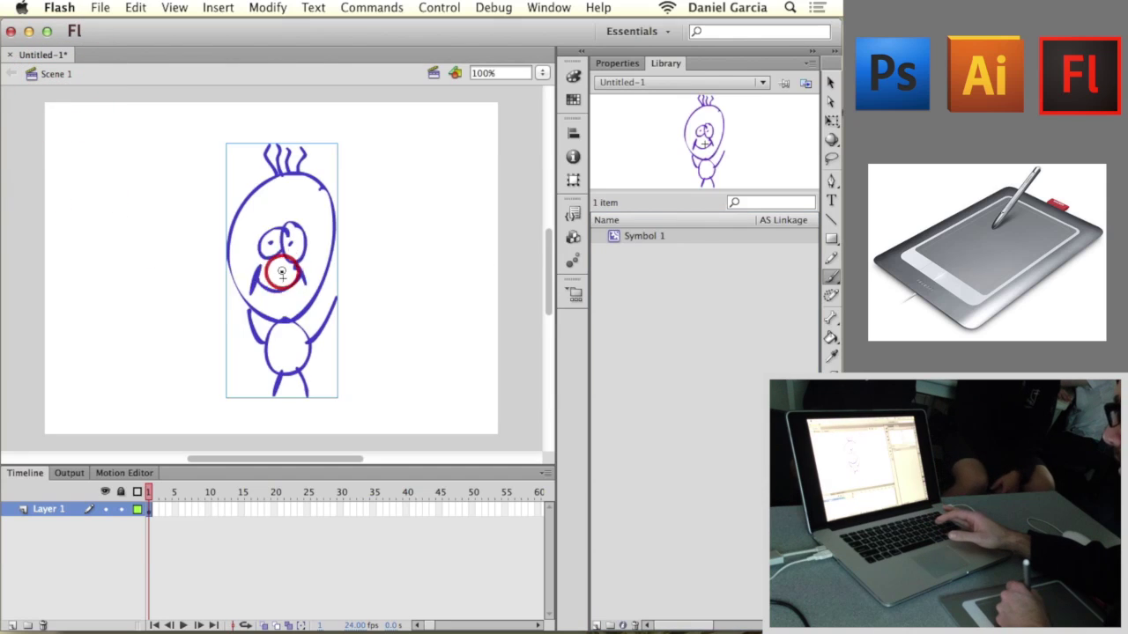
{"action": "key", "text": "super+Return"}
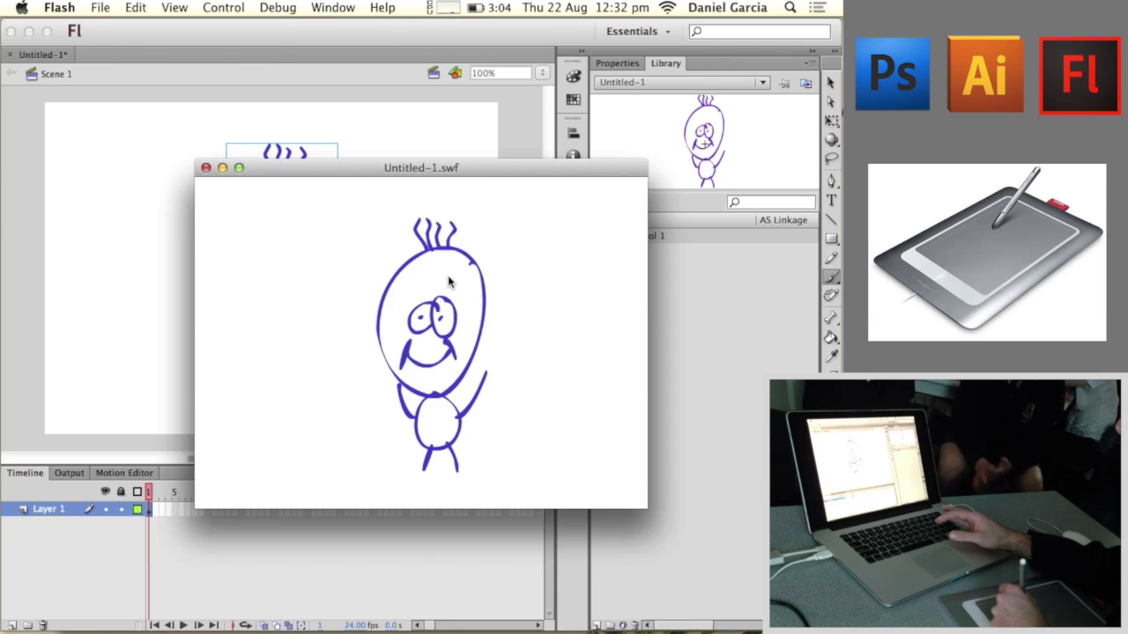
{"action": "left_click", "coordinate": [209, 169]}
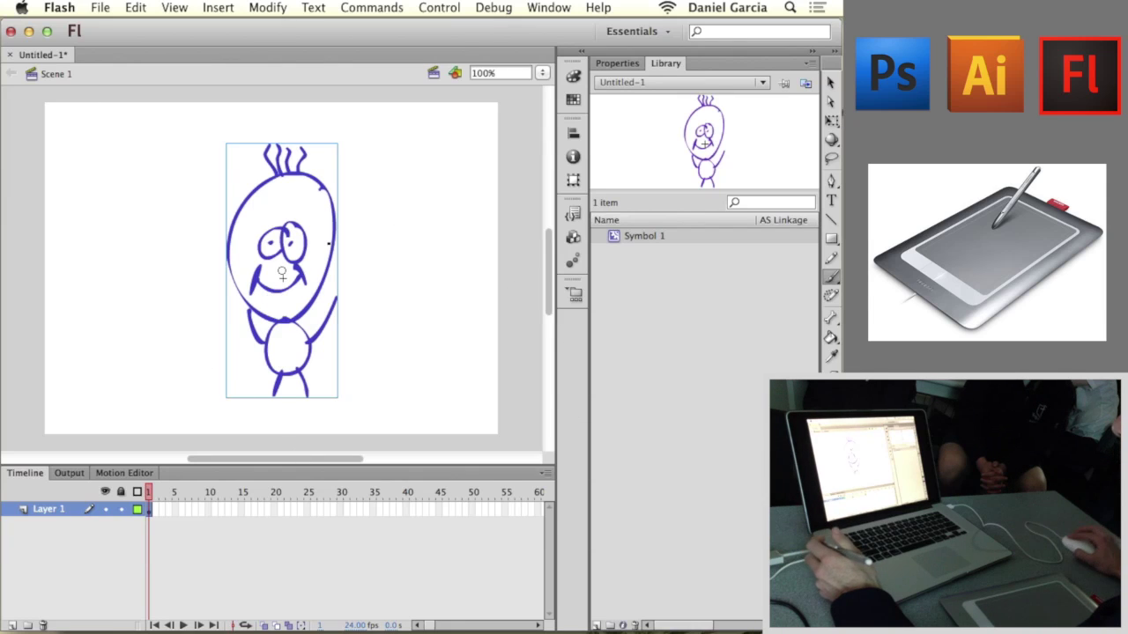
Step: Move the character instance completely off the stage, just beyond its left edge
{"action": "key", "text": "v"}
{"action": "left_click_drag", "start_coordinate": [319, 298], "coordinate": [65, 287]}
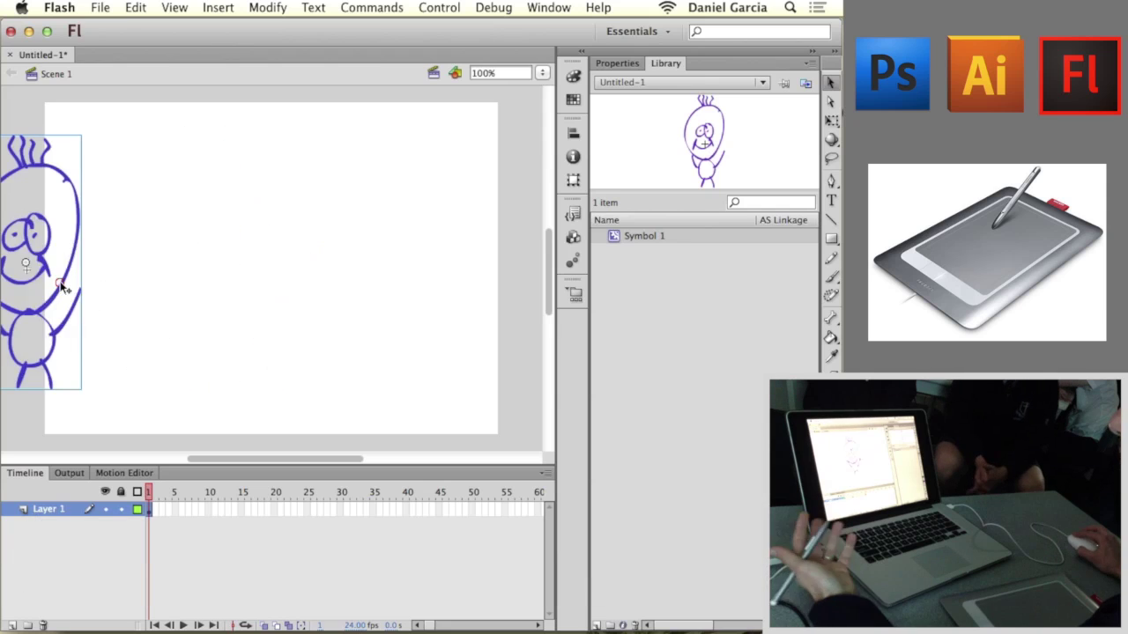
{"action": "key", "text": "super+minus"}
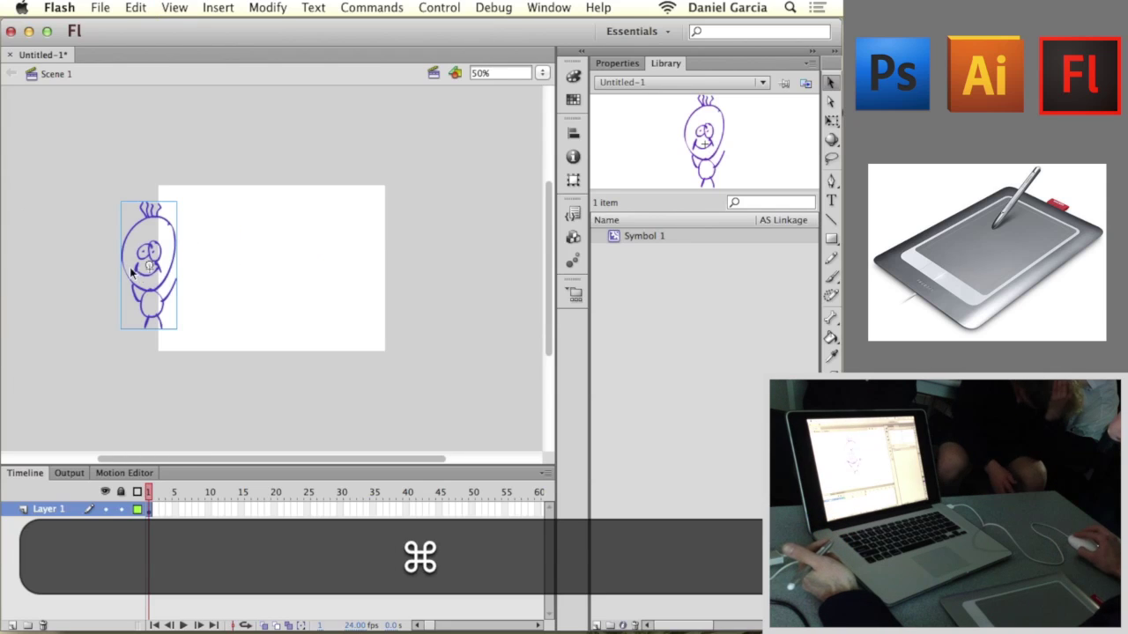
{"action": "left_click_drag", "start_coordinate": [130, 273], "coordinate": [110, 273]}
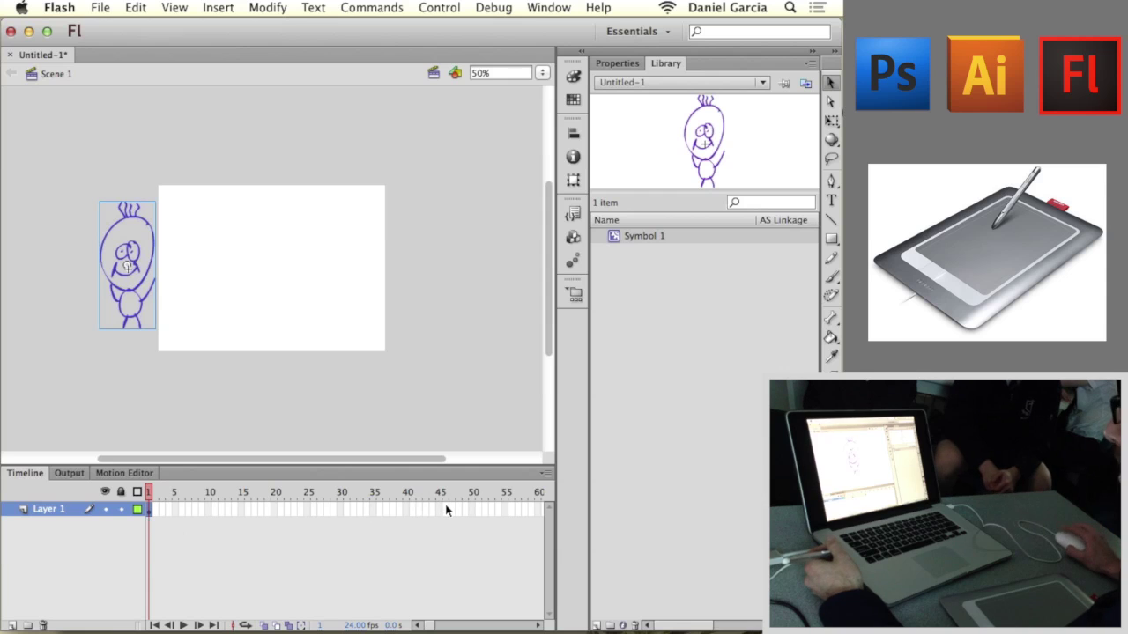
Step: Move the character instance across to the pasteboard beyond the stage's right edge
{"action": "right_click", "coordinate": [539, 509]}
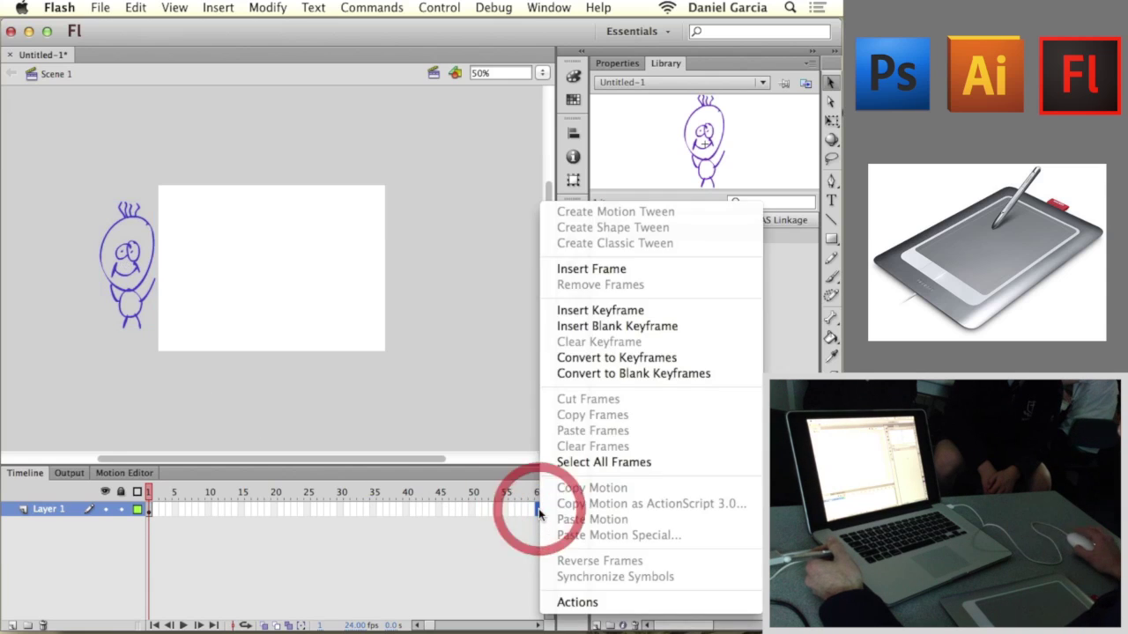
{"action": "left_click", "coordinate": [438, 281]}
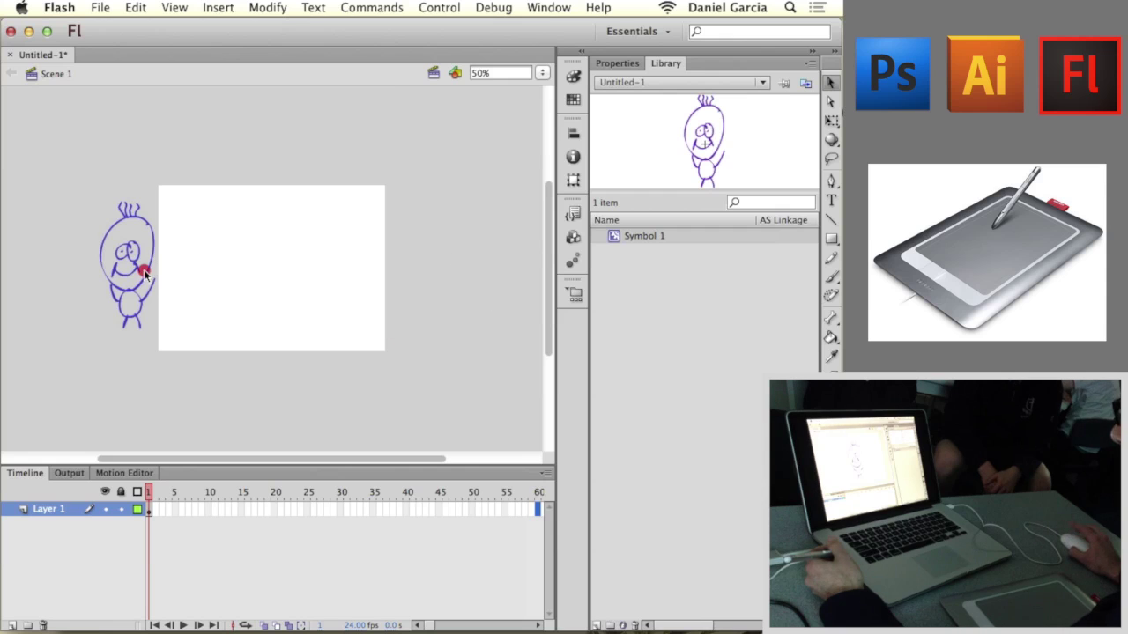
{"action": "left_click_drag", "start_coordinate": [145, 274], "coordinate": [467, 289]}
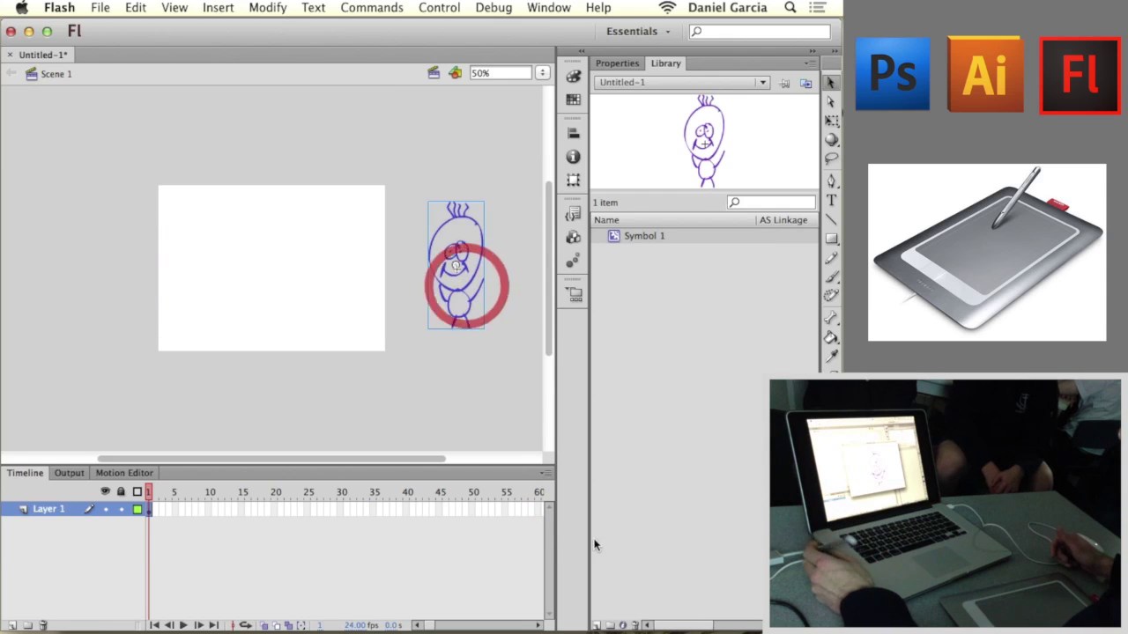
Step: Insert a keyframe at frame 55 of Layer 1 in the Scene 1 timeline
{"action": "left_click", "coordinate": [539, 511]}
{"action": "right_click", "coordinate": [537, 508]}
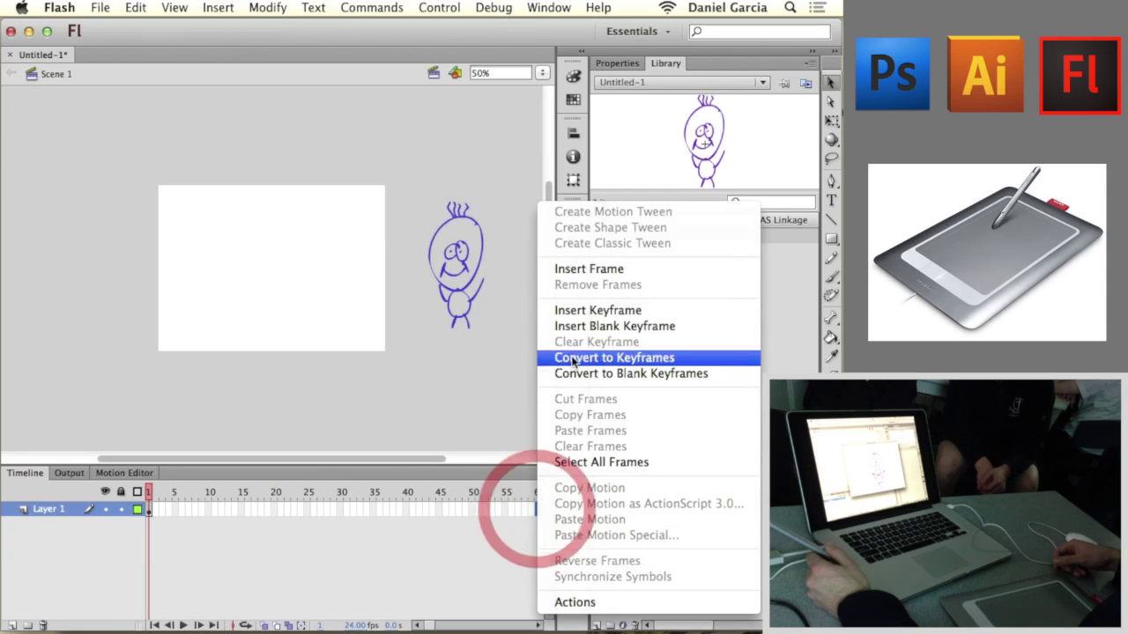
{"action": "left_click", "coordinate": [582, 310]}
{"action": "key", "text": "super+equal"}
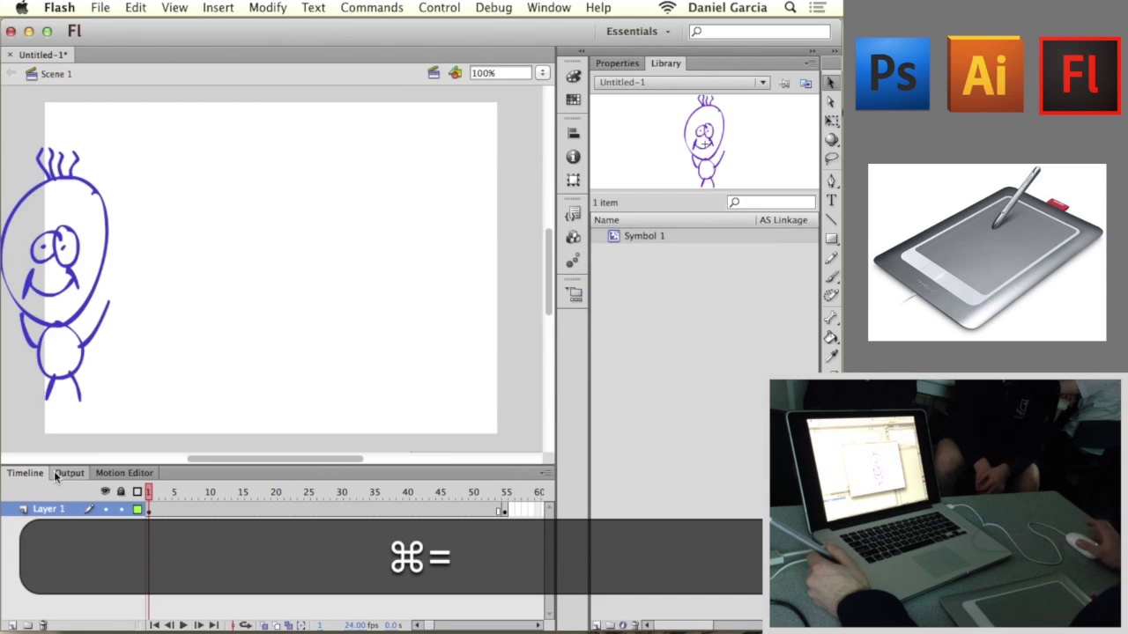
{"action": "key", "text": "super+minus"}
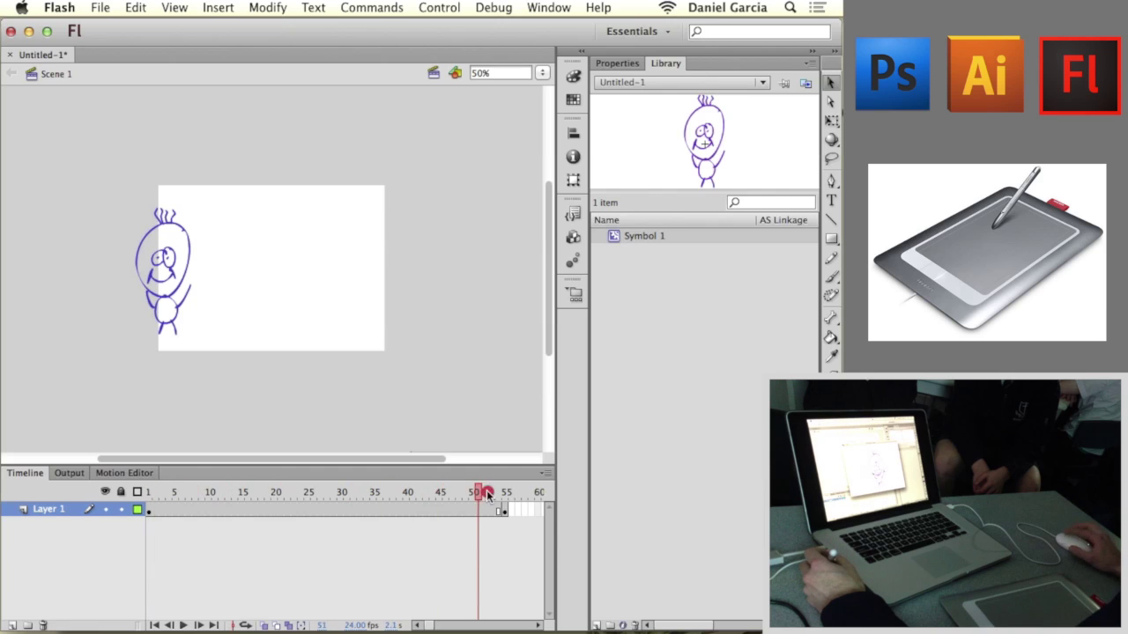
Step: Create a classic tween on Layer 1 between frames 1 and 55, test the movie from frame 1 and close the preview
{"action": "left_click_drag", "start_coordinate": [487, 495], "coordinate": [267, 499]}
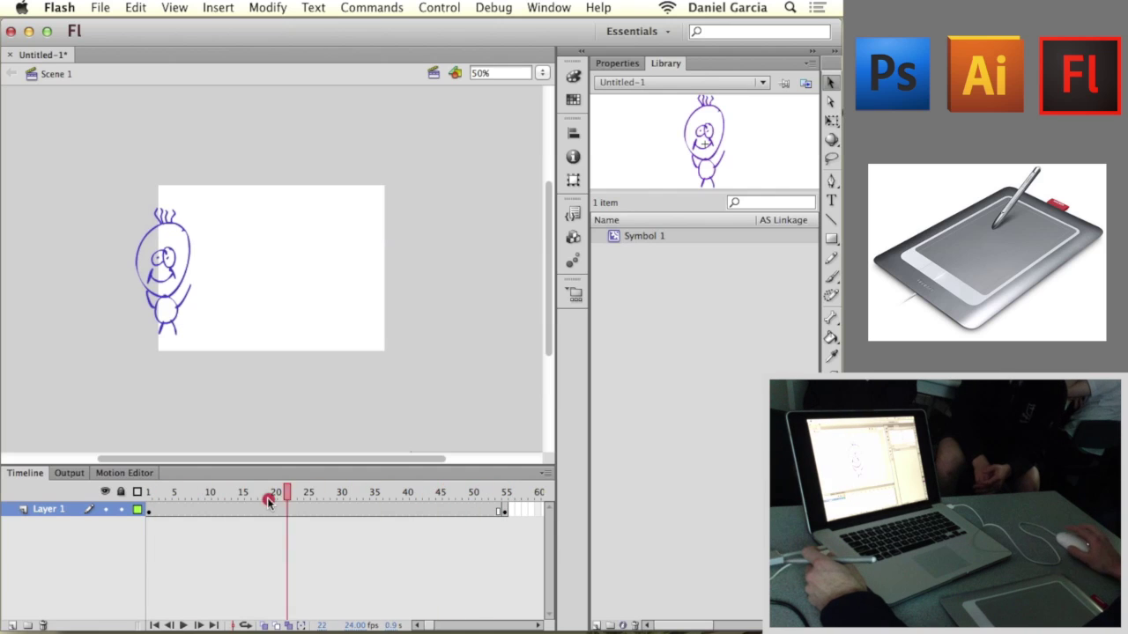
{"action": "right_click", "coordinate": [305, 508]}
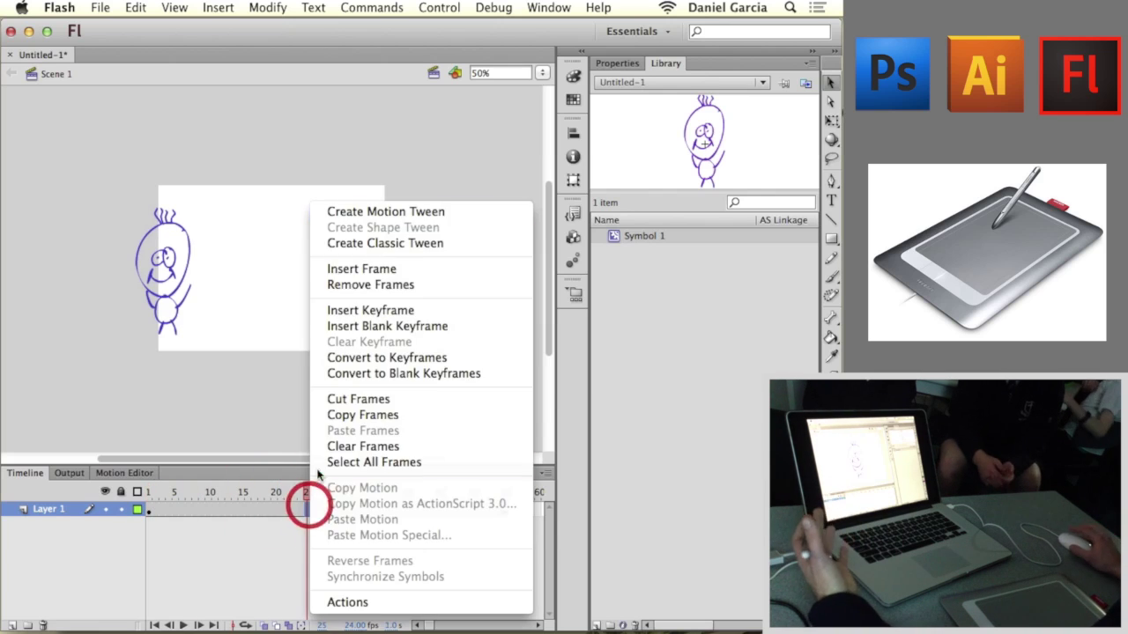
{"action": "left_click", "coordinate": [343, 246]}
{"action": "left_click_drag", "start_coordinate": [308, 494], "coordinate": [150, 504]}
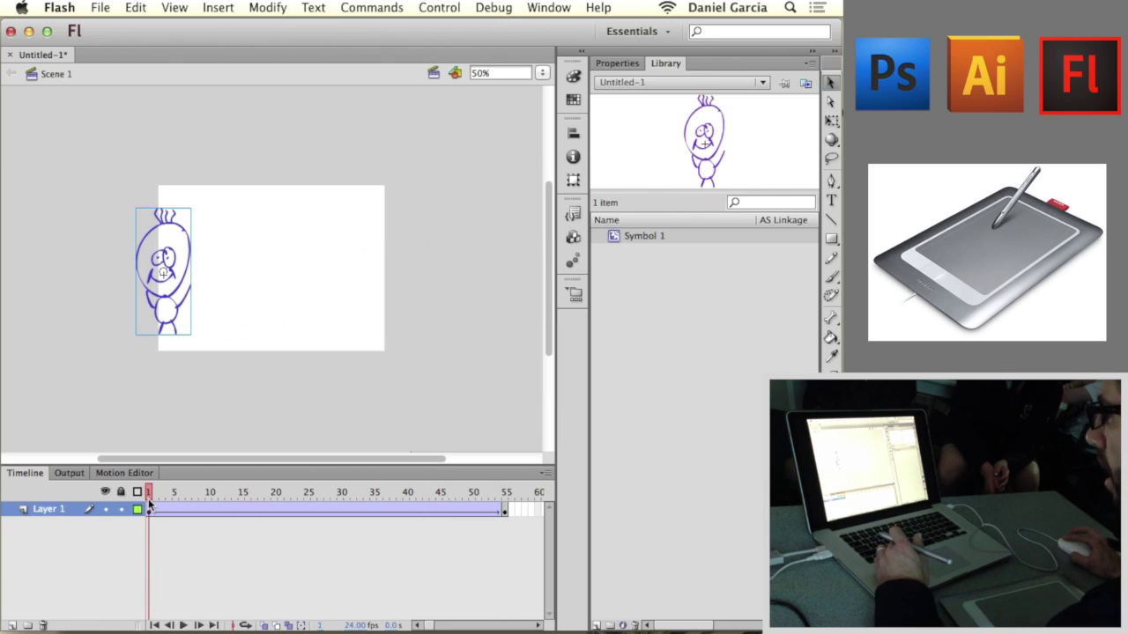
{"action": "key", "text": "super+Return"}
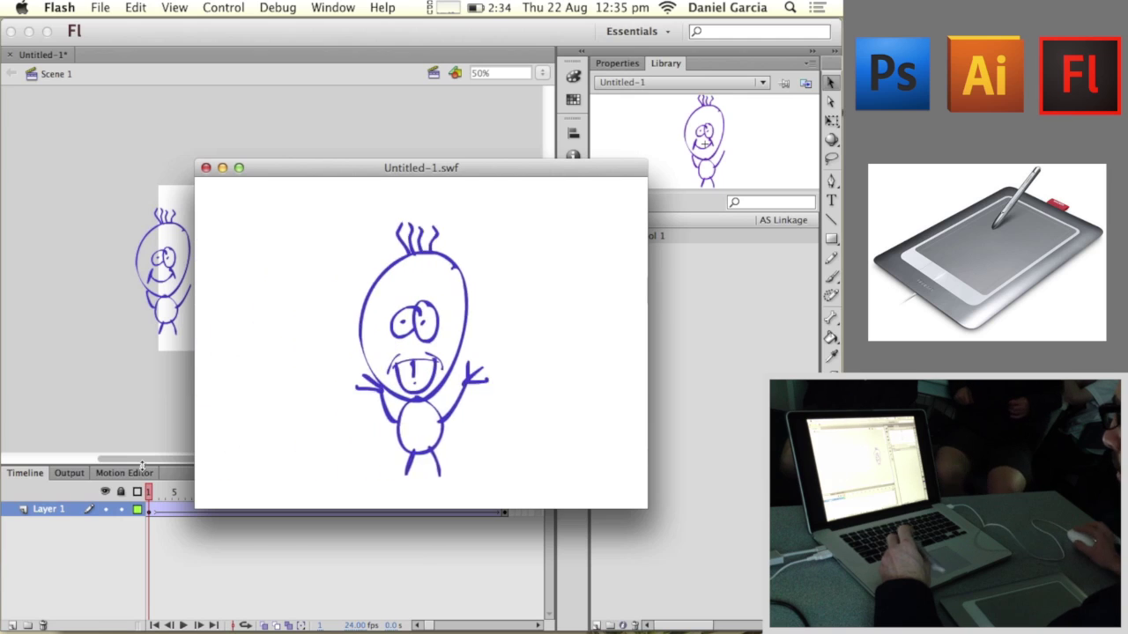
{"action": "left_click", "coordinate": [205, 168]}
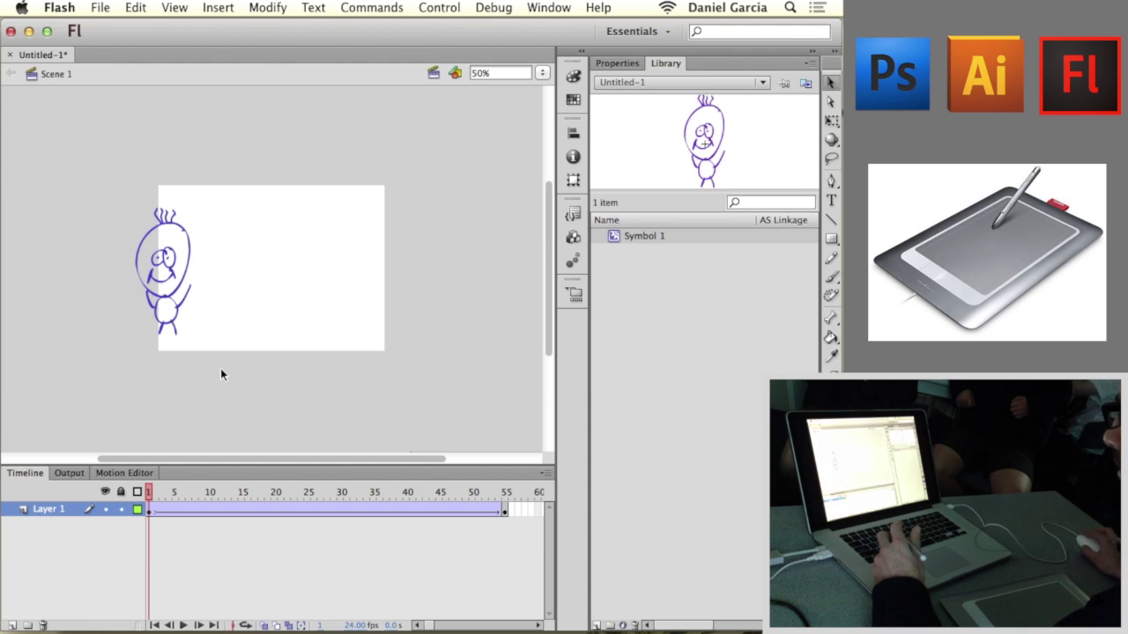
Step: Create a new movie clip symbol named Symbol 2 in the library root
{"action": "right_click", "coordinate": [678, 330]}
{"action": "left_click", "coordinate": [695, 219]}
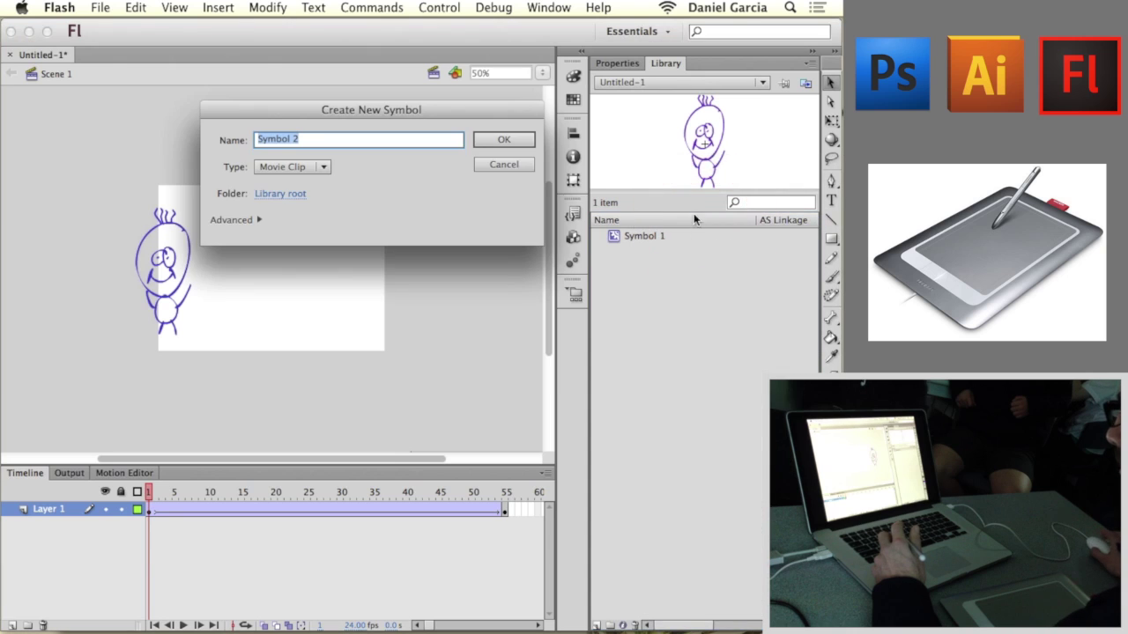
{"action": "left_click", "coordinate": [478, 139]}
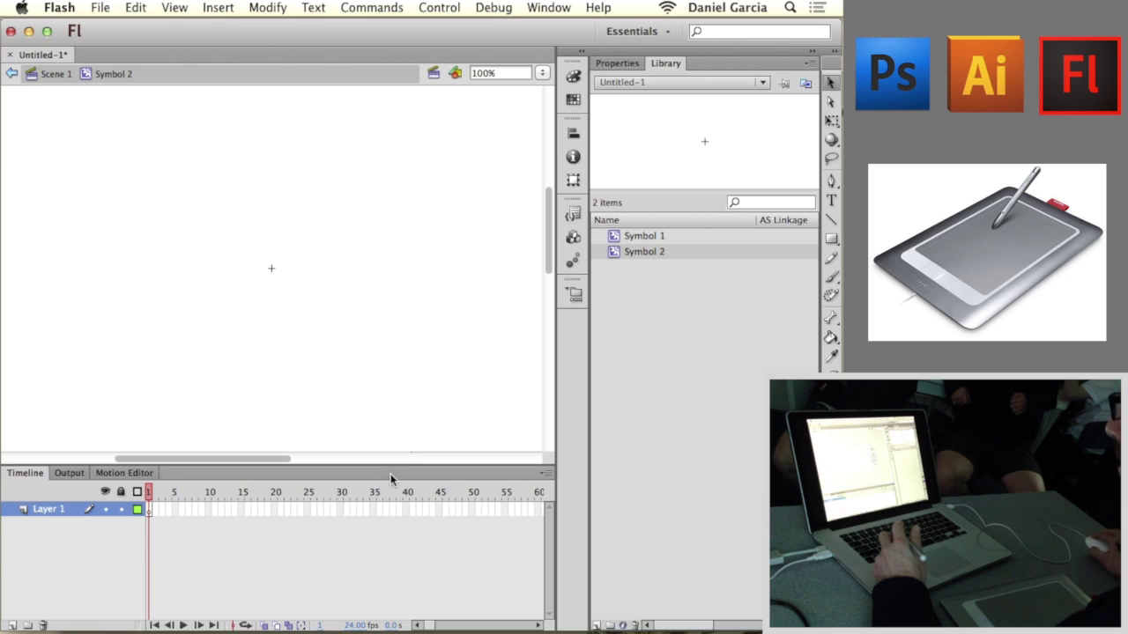
{"action": "left_click", "coordinate": [684, 624]}
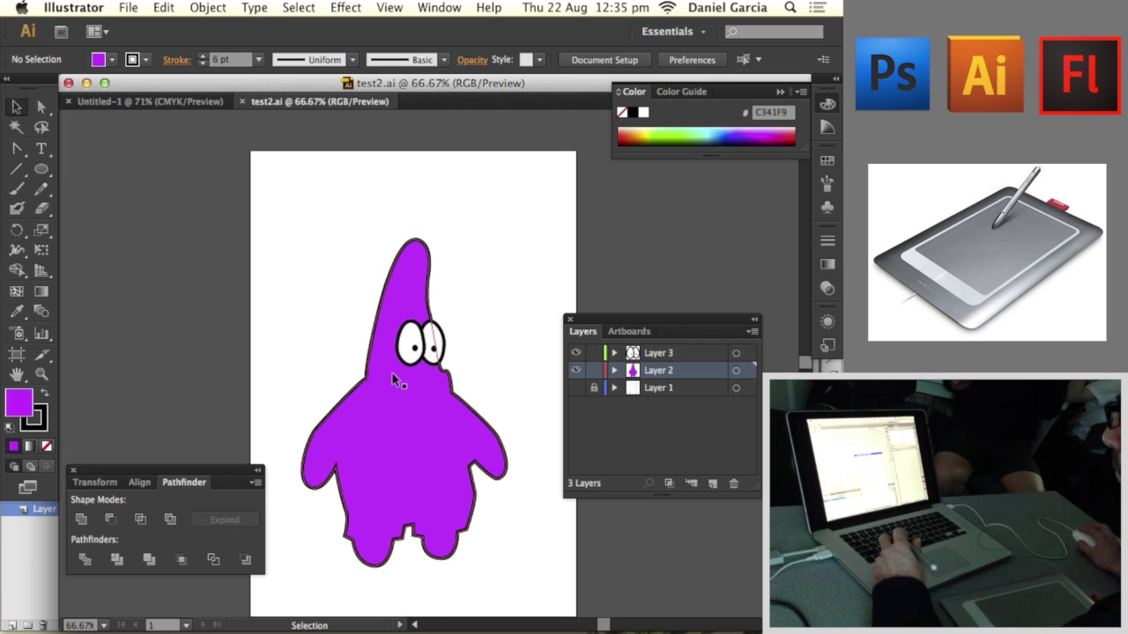
{"action": "mouse_move", "coordinate": [655, 624]}
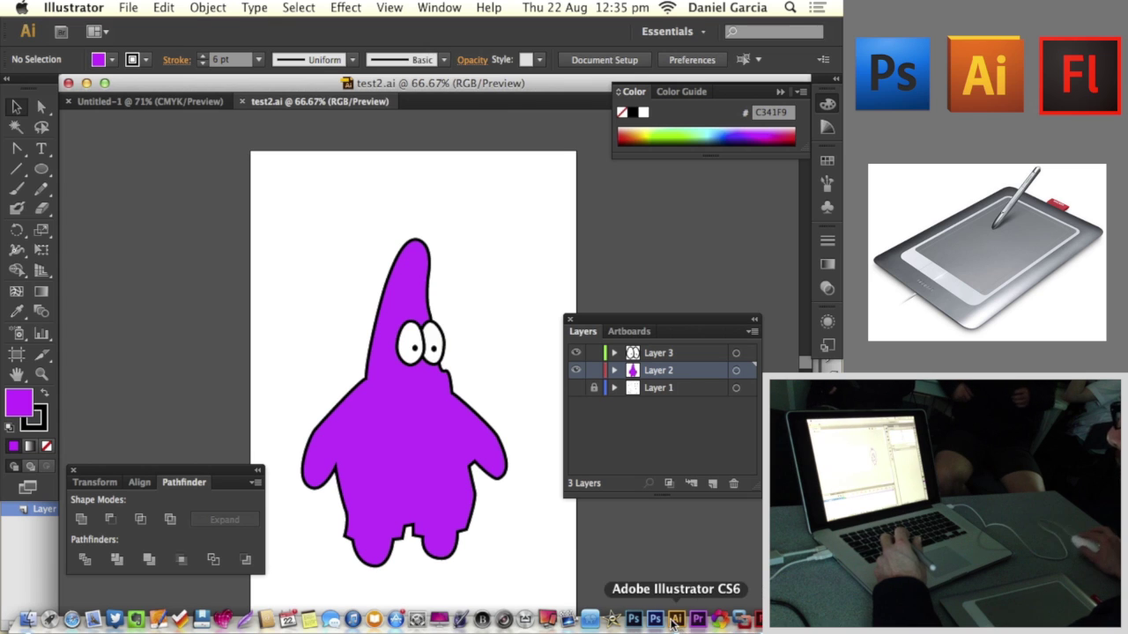
{"action": "left_click", "coordinate": [757, 621]}
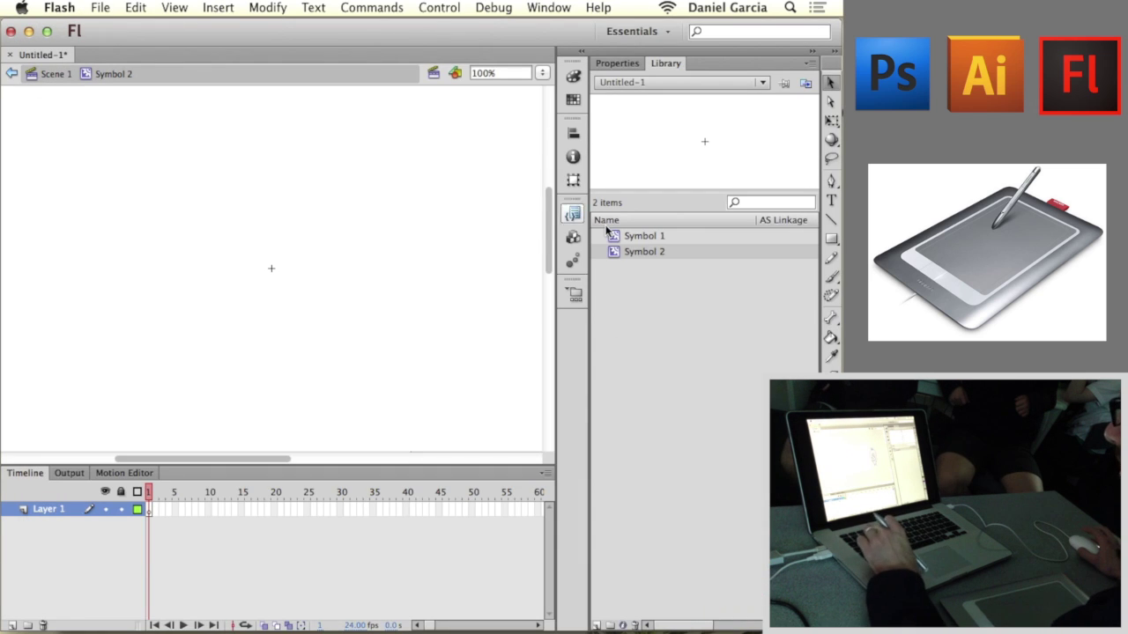
Step: Import test2.ai from the Desktop into the Flash library, including Layer 3 and Layer 2 without Layer 1, converted to Flash layers
{"action": "left_click", "coordinate": [28, 619]}
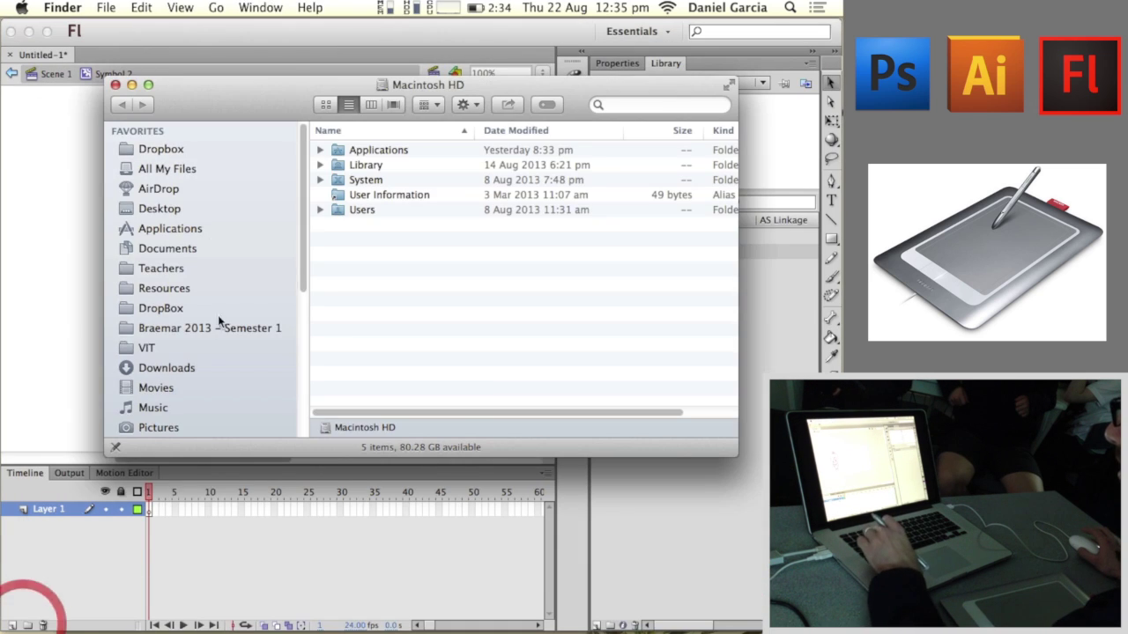
{"action": "left_click", "coordinate": [161, 208]}
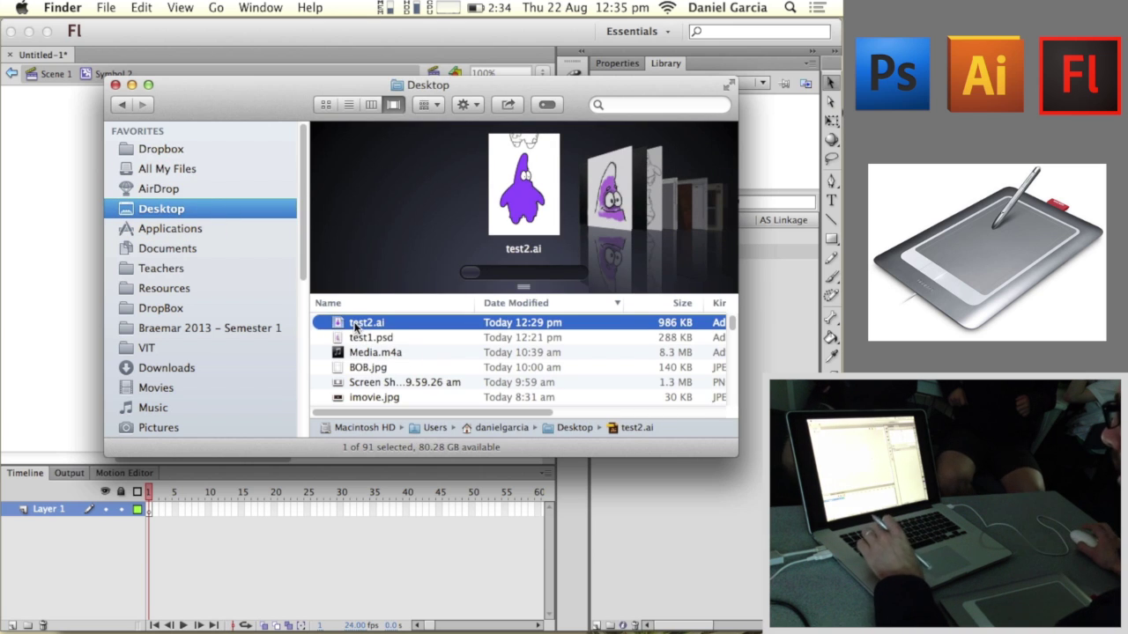
{"action": "left_click_drag", "start_coordinate": [352, 327], "coordinate": [751, 467]}
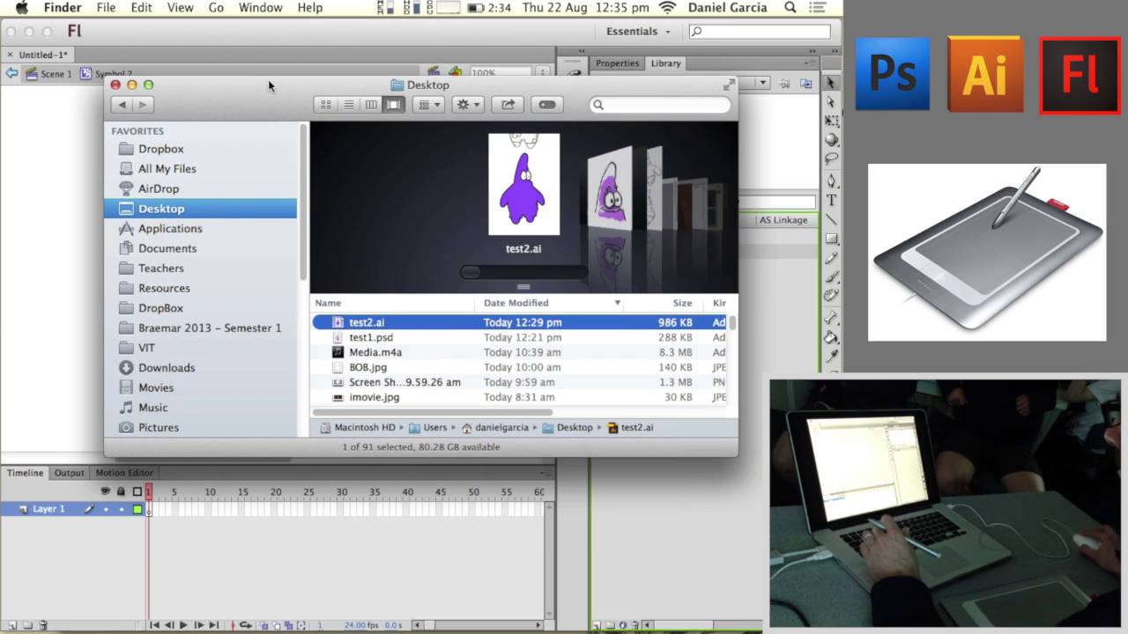
{"action": "left_click", "coordinate": [113, 86]}
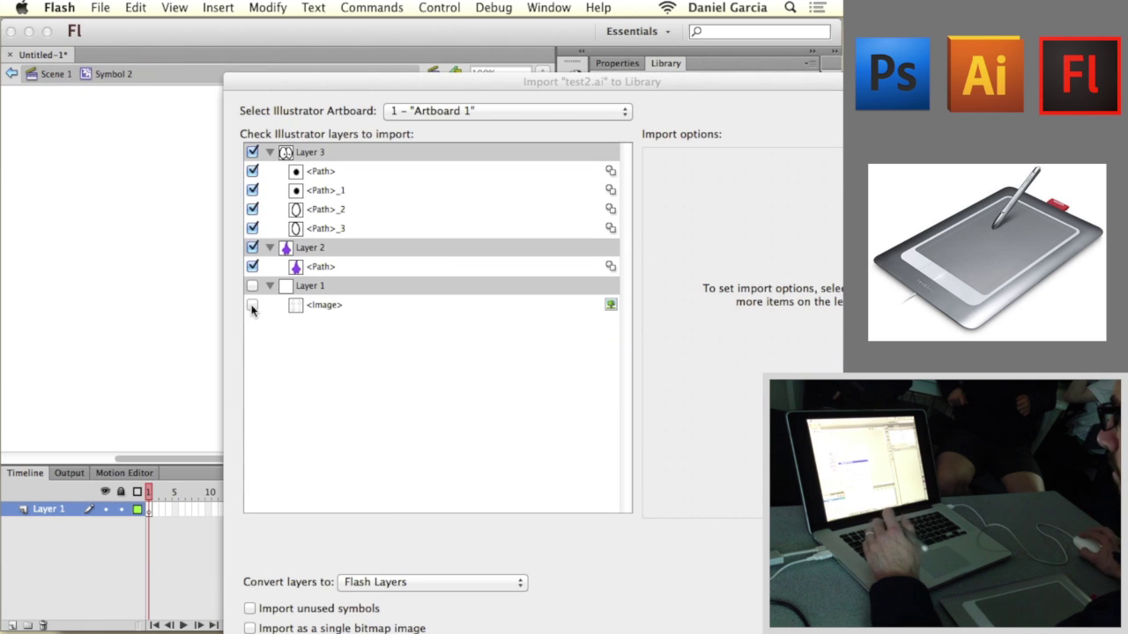
{"action": "left_click_drag", "start_coordinate": [521, 84], "coordinate": [365, 27]}
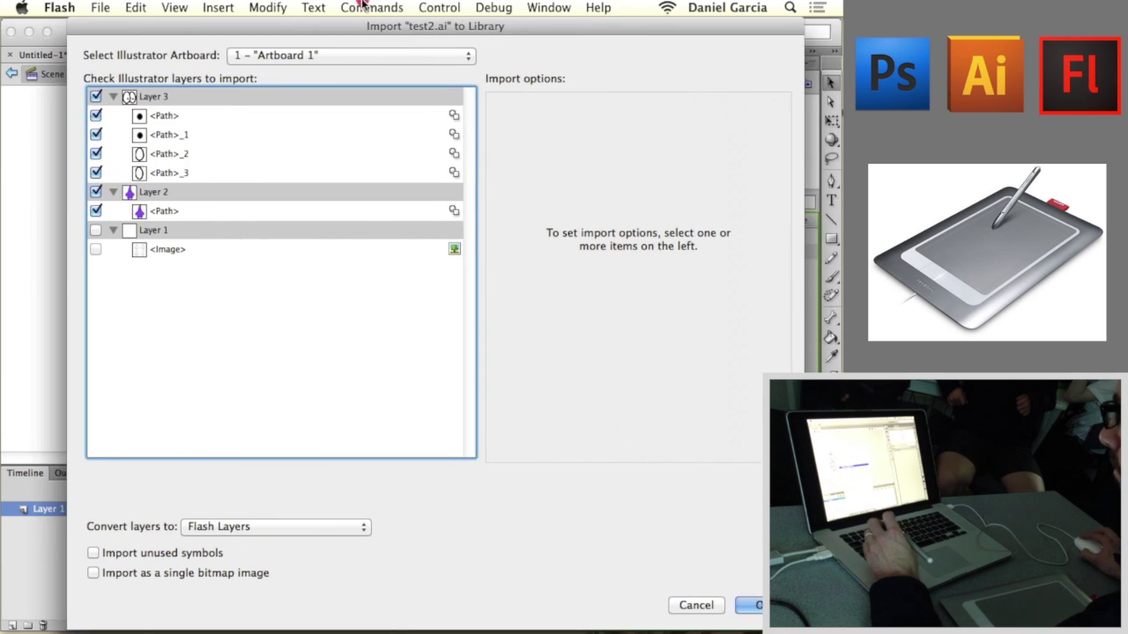
{"action": "left_click", "coordinate": [750, 604]}
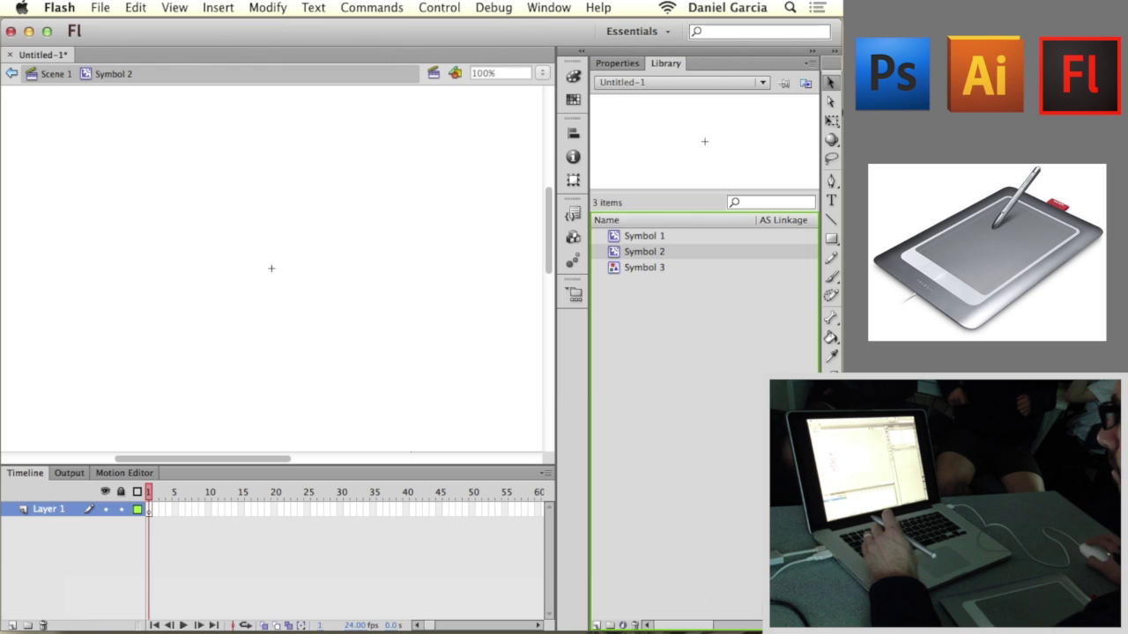
Step: Place an instance of the imported test2.ai starfish on frame 1 of Symbol 2, near the symbol's centre point
{"action": "left_click", "coordinate": [636, 268]}
{"action": "left_click_drag", "start_coordinate": [632, 268], "coordinate": [250, 283]}
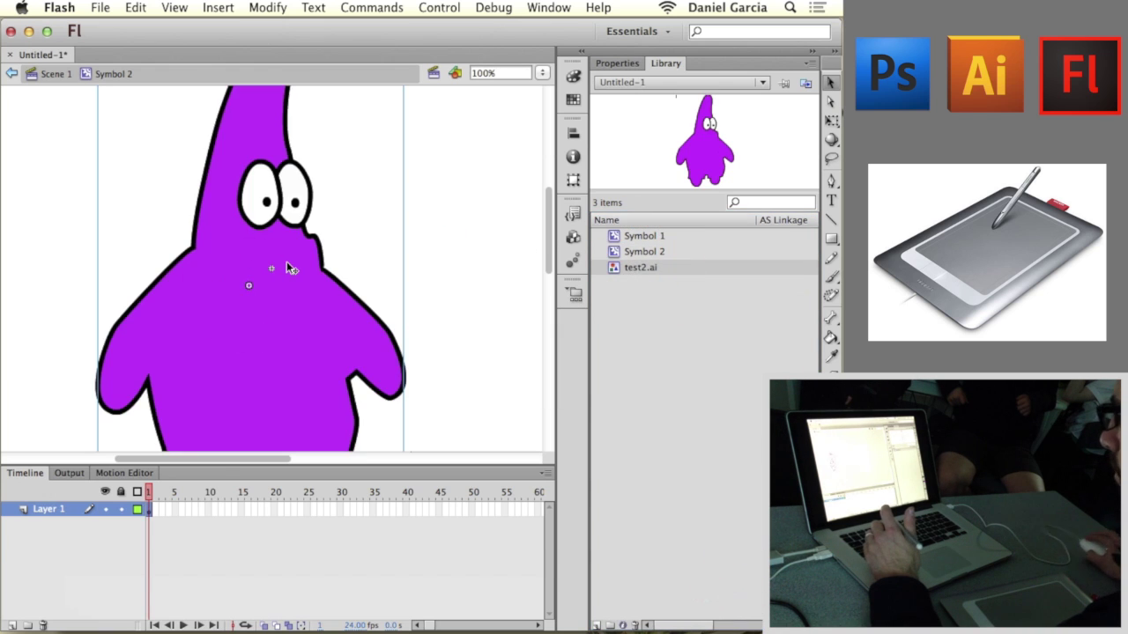
{"action": "key", "text": "super+minus"}
{"action": "key", "text": "super+minus"}
{"action": "key", "text": "super+equal"}
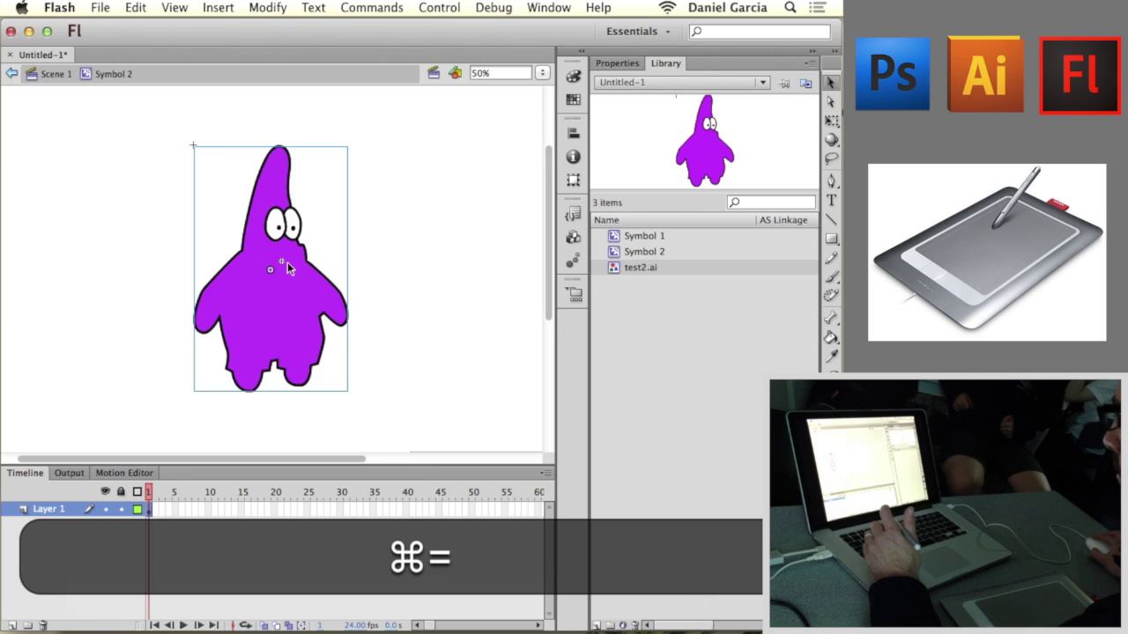
{"action": "scroll", "coordinate": [273, 333], "scroll_direction": "right", "scroll_amount": 3}
{"action": "scroll", "coordinate": [267, 347], "scroll_direction": "left", "scroll_amount": 3}
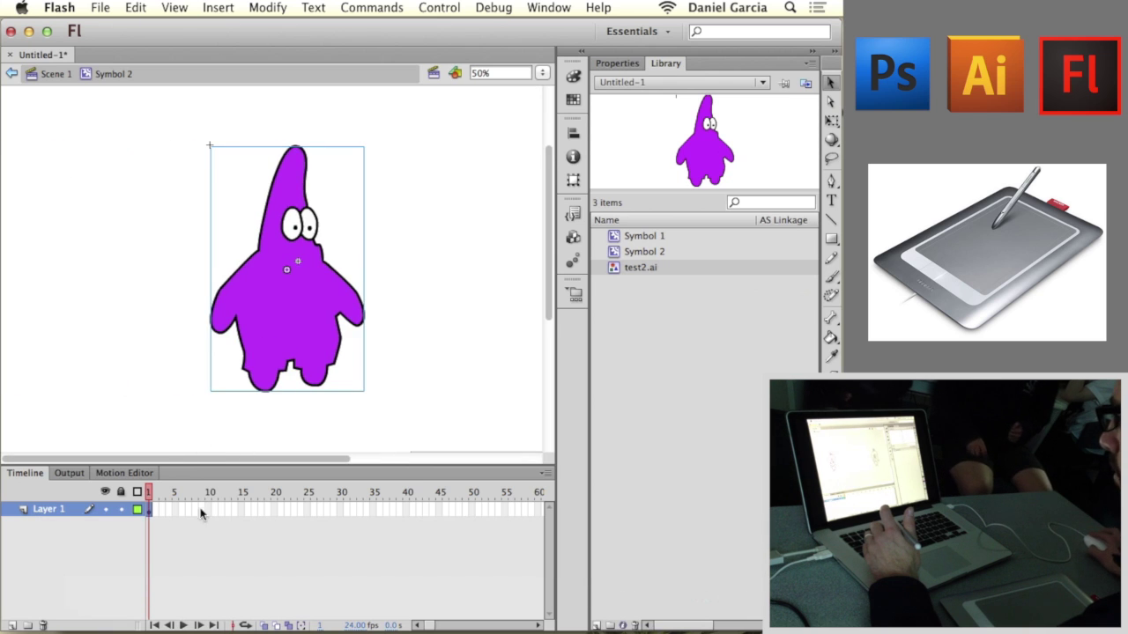
{"action": "left_click", "coordinate": [264, 499]}
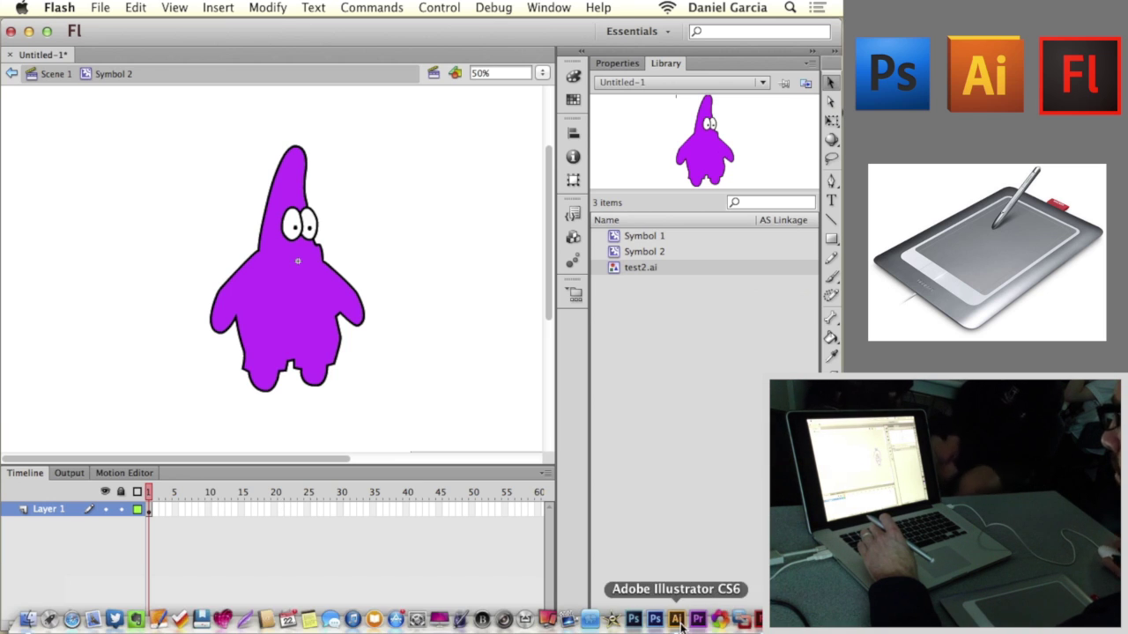
Step: Switch to Illustrator and change the starfish body's fill to light green, 7BFFA7
{"action": "left_click", "coordinate": [676, 620]}
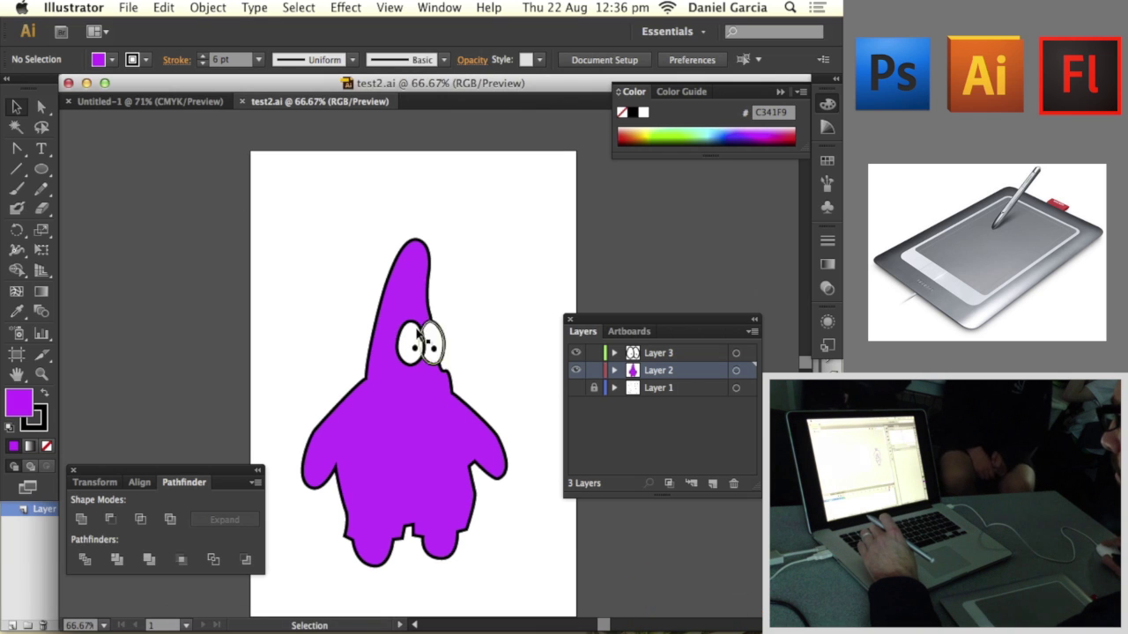
{"action": "left_click", "coordinate": [464, 401]}
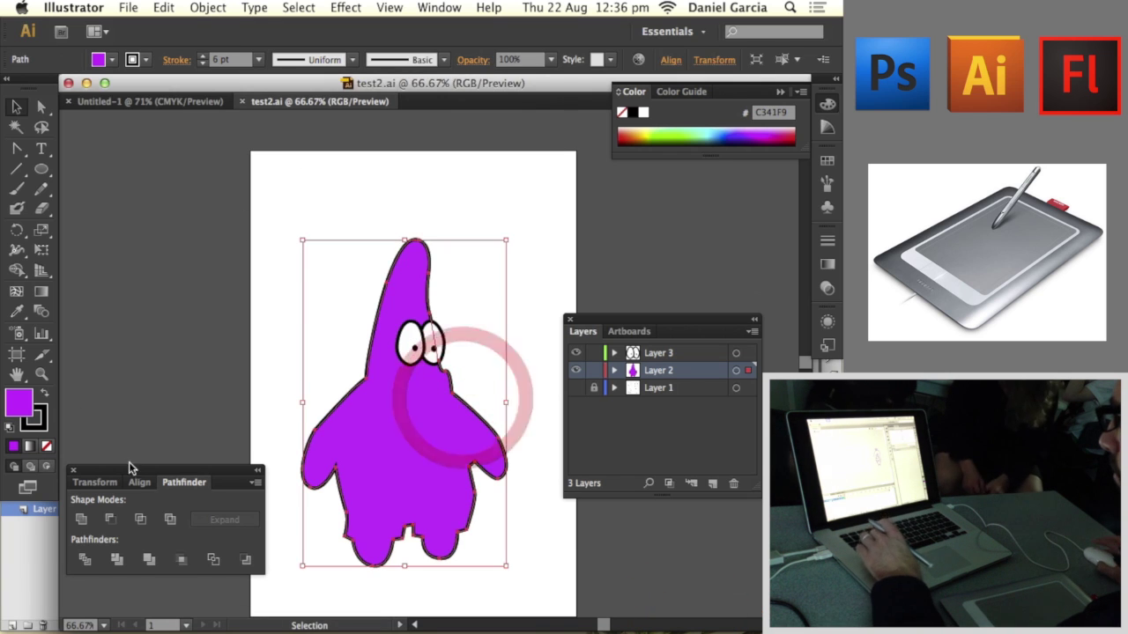
{"action": "double_click", "coordinate": [19, 403]}
{"action": "left_click", "coordinate": [248, 245]}
{"action": "left_click", "coordinate": [121, 117]}
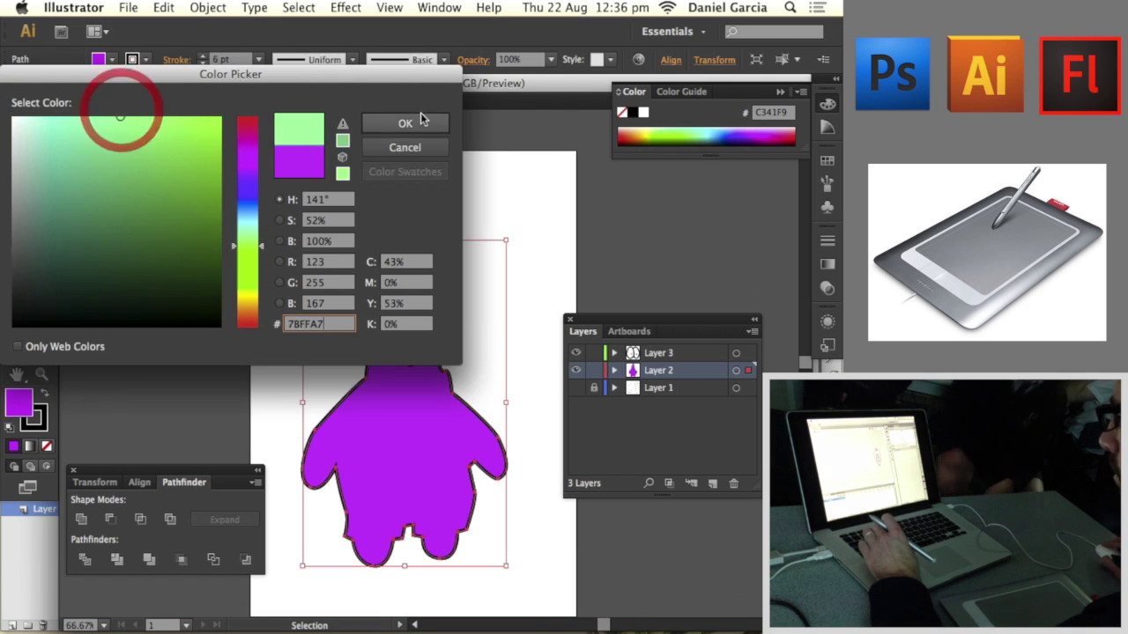
{"action": "left_click", "coordinate": [405, 124]}
Step: Save the green starfish as a new Adobe Illustrator file named test3.ai on the Desktop
{"action": "left_click", "coordinate": [129, 8]}
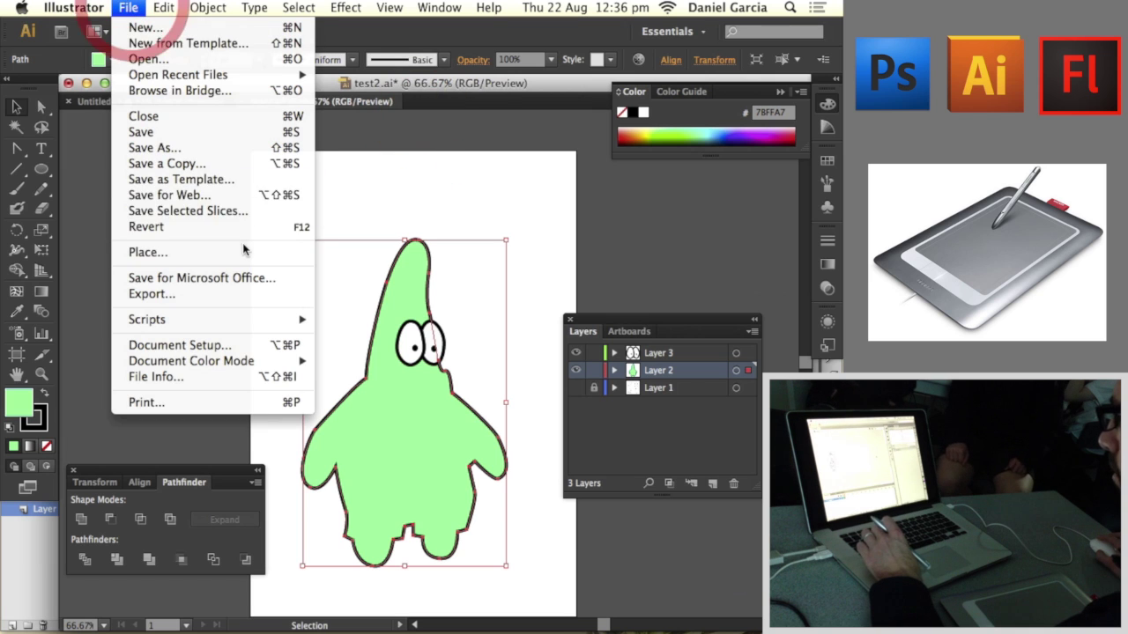
{"action": "left_click", "coordinate": [196, 147]}
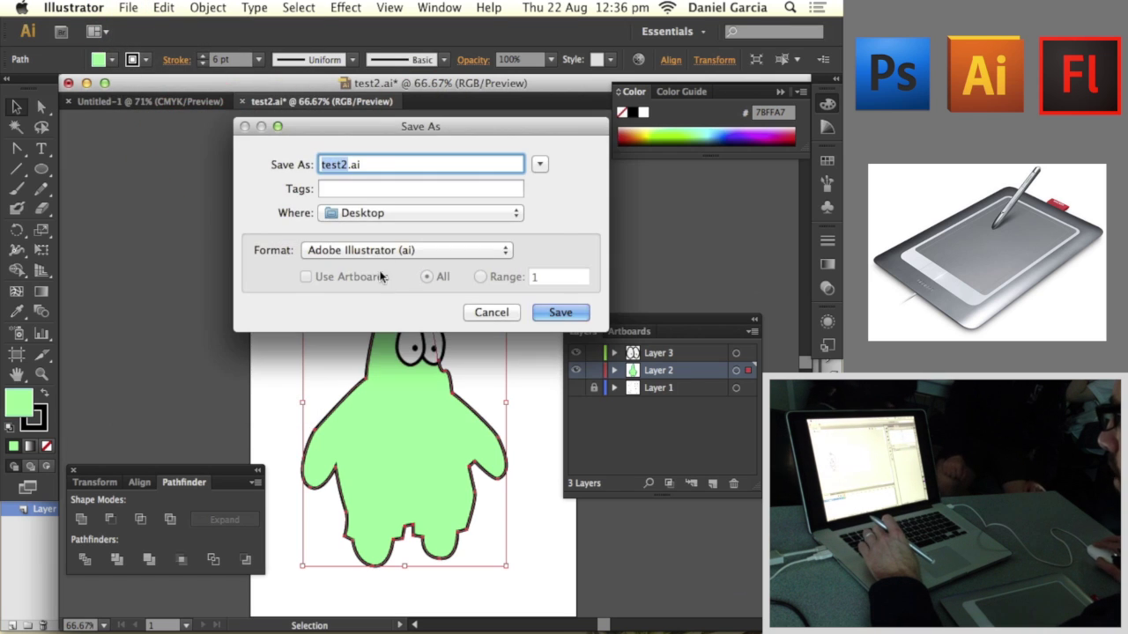
{"action": "left_click", "coordinate": [339, 168]}
{"action": "key", "text": "BackSpace"}
{"action": "type", "text": "3"}
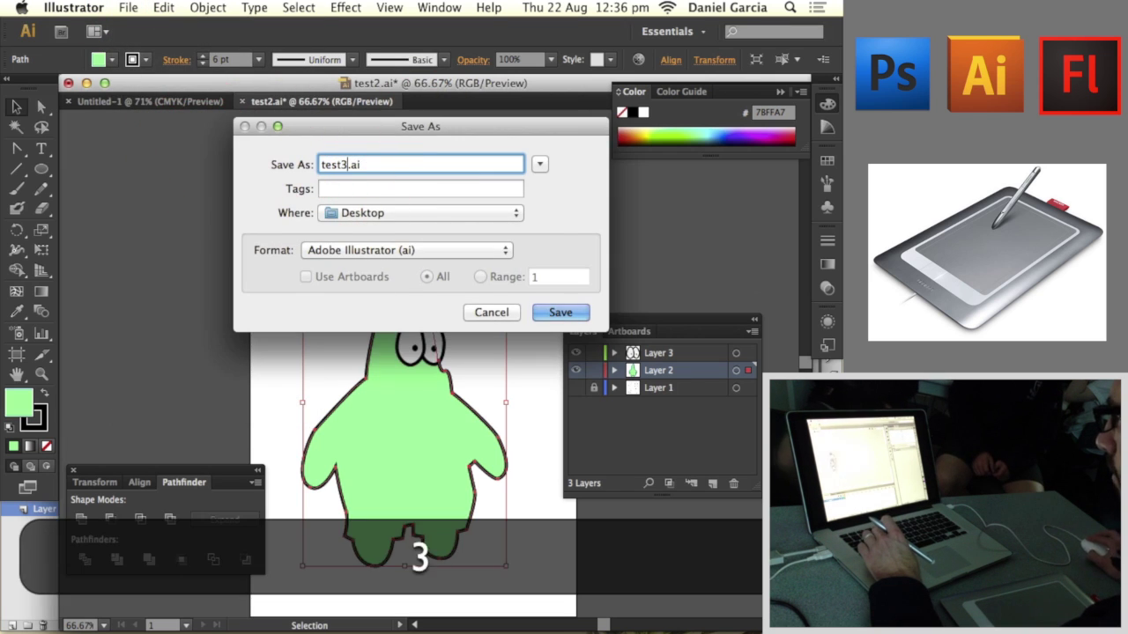
{"action": "key", "text": "Return"}
{"action": "left_click", "coordinate": [338, 581]}
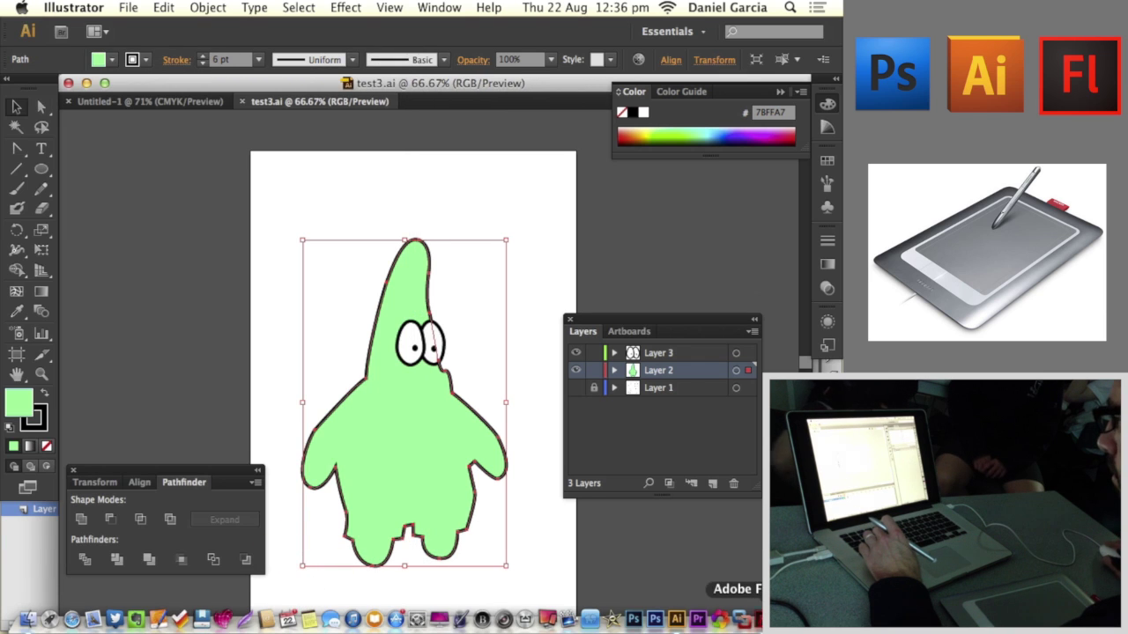
Step: Return to Flash and import test3.ai from the Desktop into the library with Layer 3 and Layer 2 as Flash layers
{"action": "left_click", "coordinate": [755, 619]}
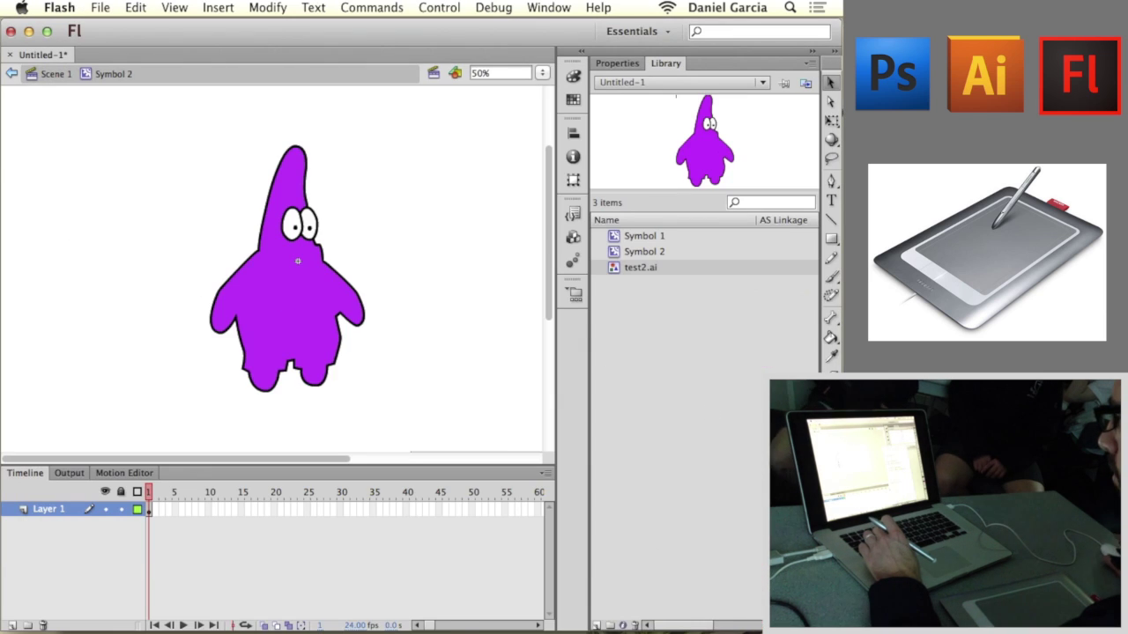
{"action": "left_click", "coordinate": [21, 619]}
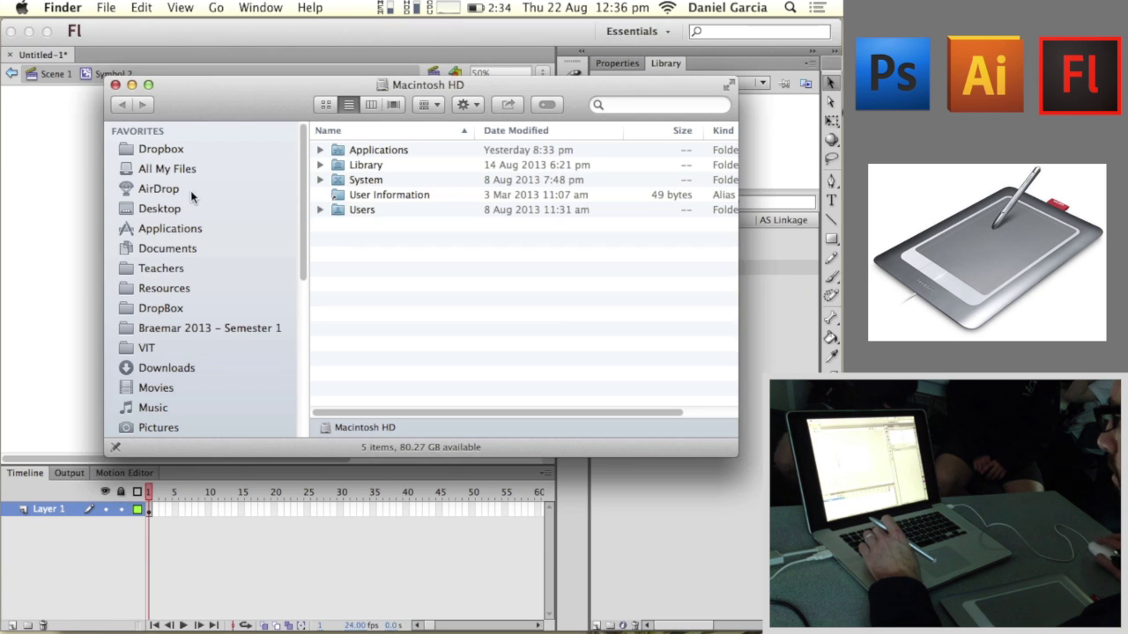
{"action": "left_click", "coordinate": [173, 209]}
{"action": "left_click_drag", "start_coordinate": [386, 328], "coordinate": [730, 535]}
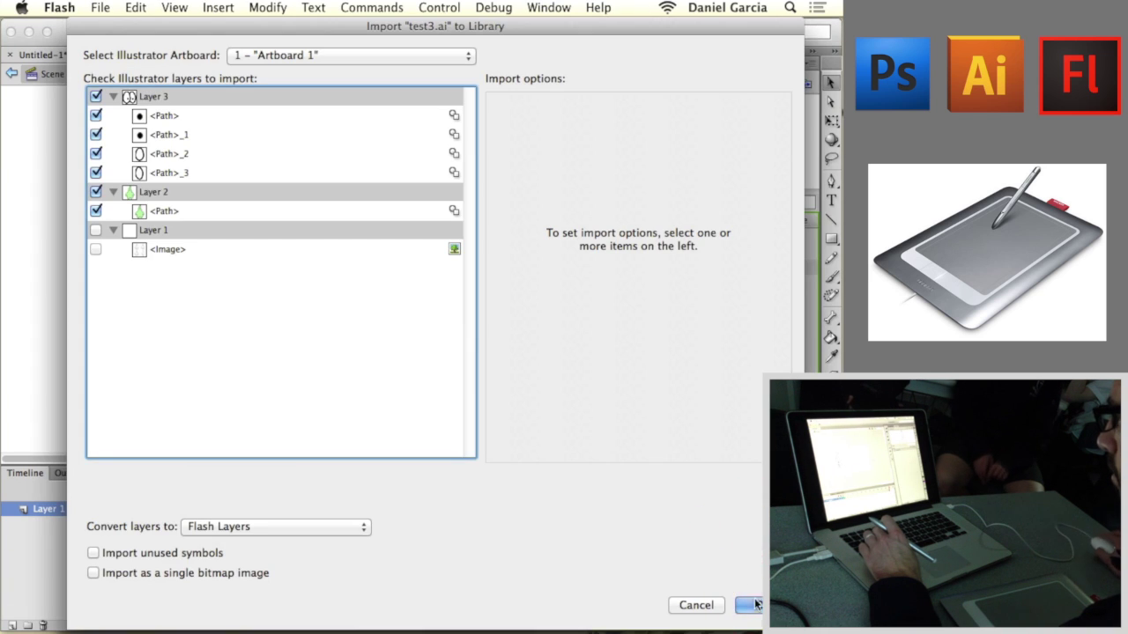
{"action": "left_click", "coordinate": [750, 605]}
Step: Compare the library previews of test2.ai and test3.ai
{"action": "left_click", "coordinate": [646, 282]}
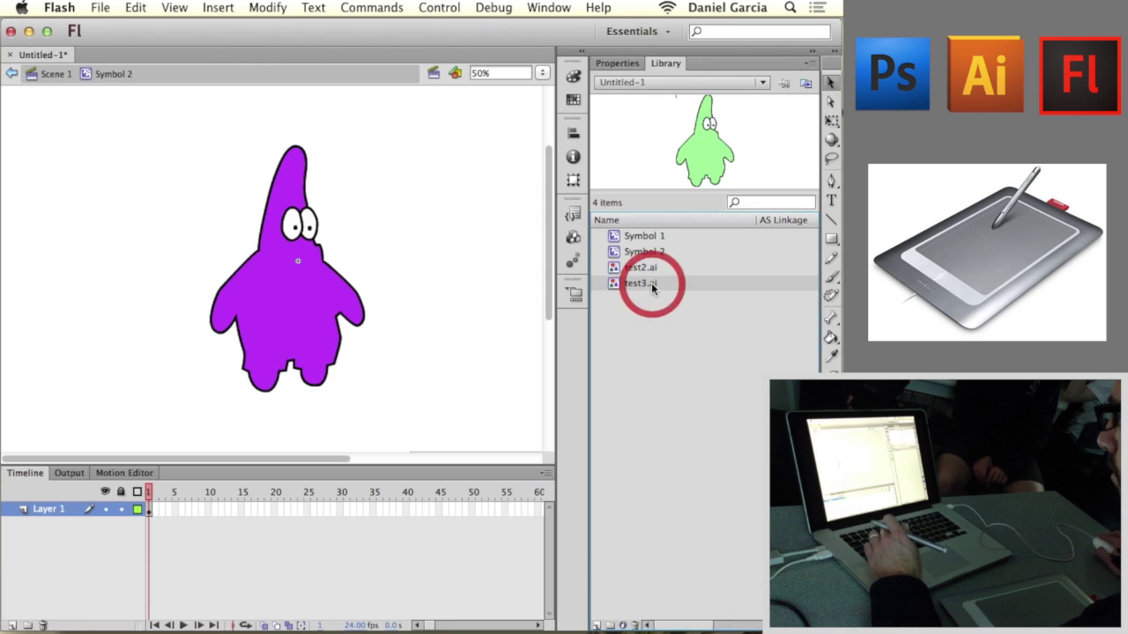
{"action": "left_click", "coordinate": [641, 268]}
{"action": "left_click", "coordinate": [648, 283]}
{"action": "left_click", "coordinate": [645, 268]}
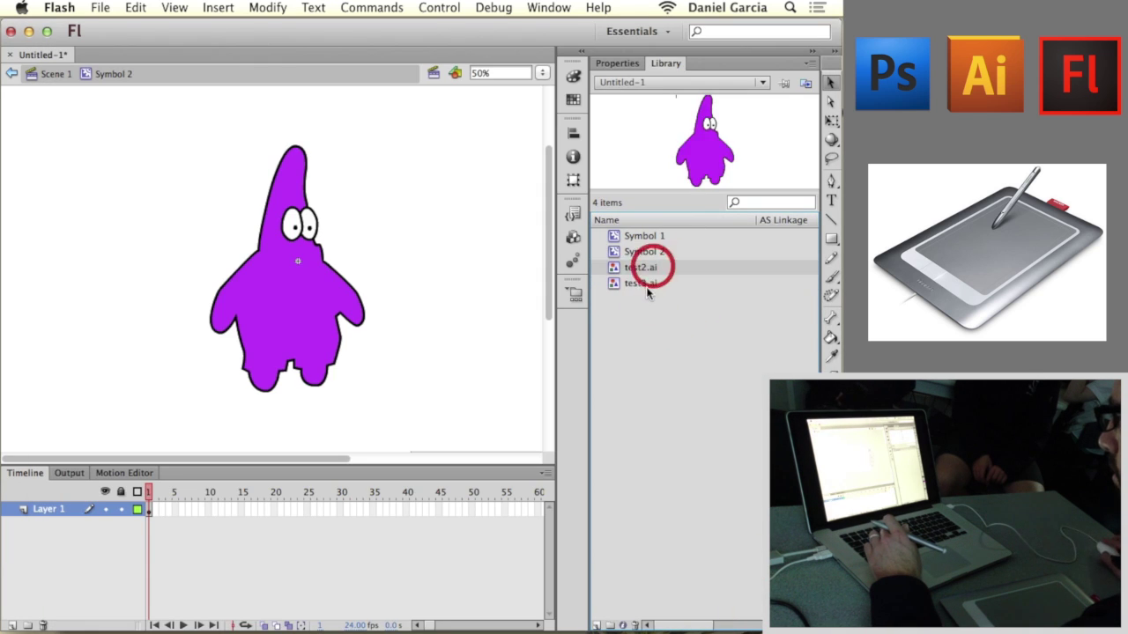
Step: Compare the purple and green starfish once more and insert a keyframe at frame 20 of Symbol 2's Layer 1
{"action": "left_click", "coordinate": [645, 283]}
{"action": "left_click", "coordinate": [643, 268]}
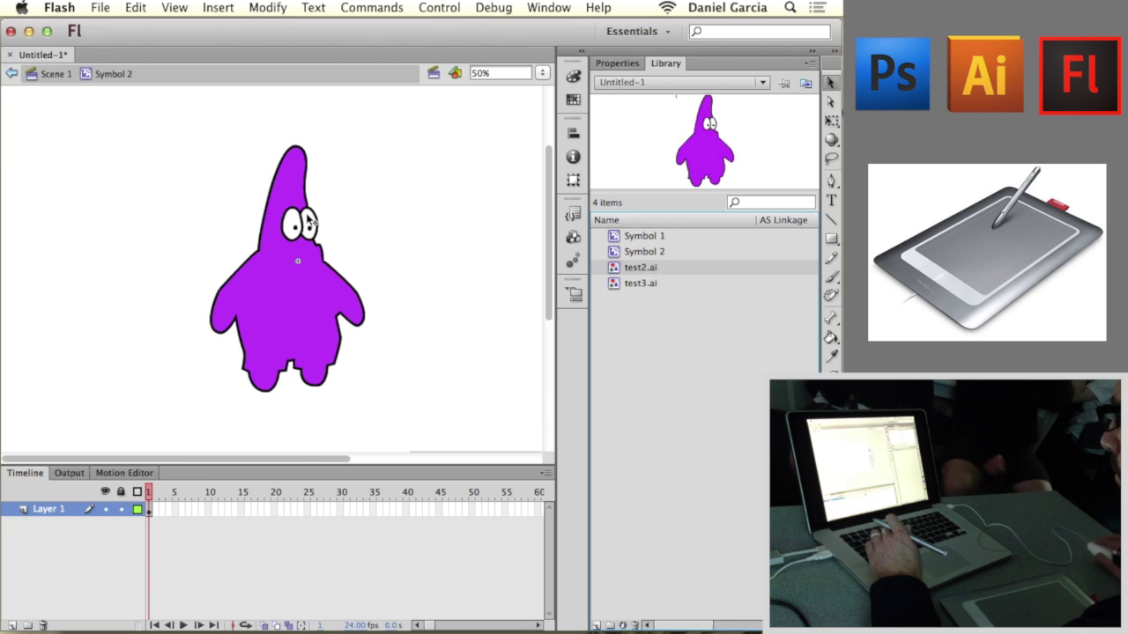
{"action": "left_click", "coordinate": [638, 284]}
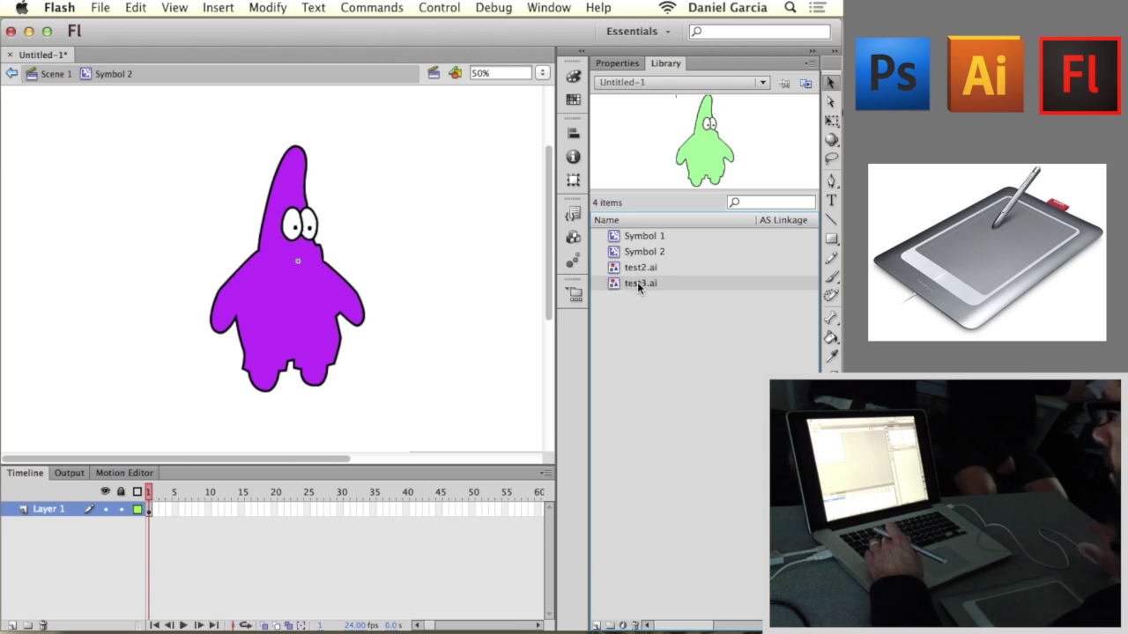
{"action": "left_click", "coordinate": [641, 268]}
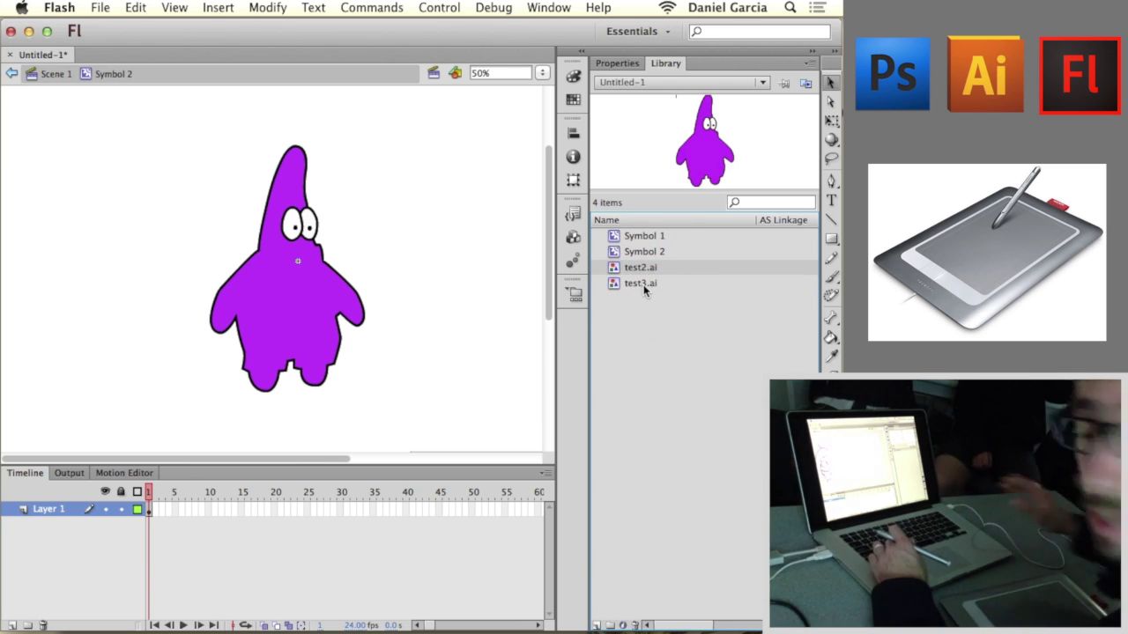
{"action": "left_click", "coordinate": [260, 330]}
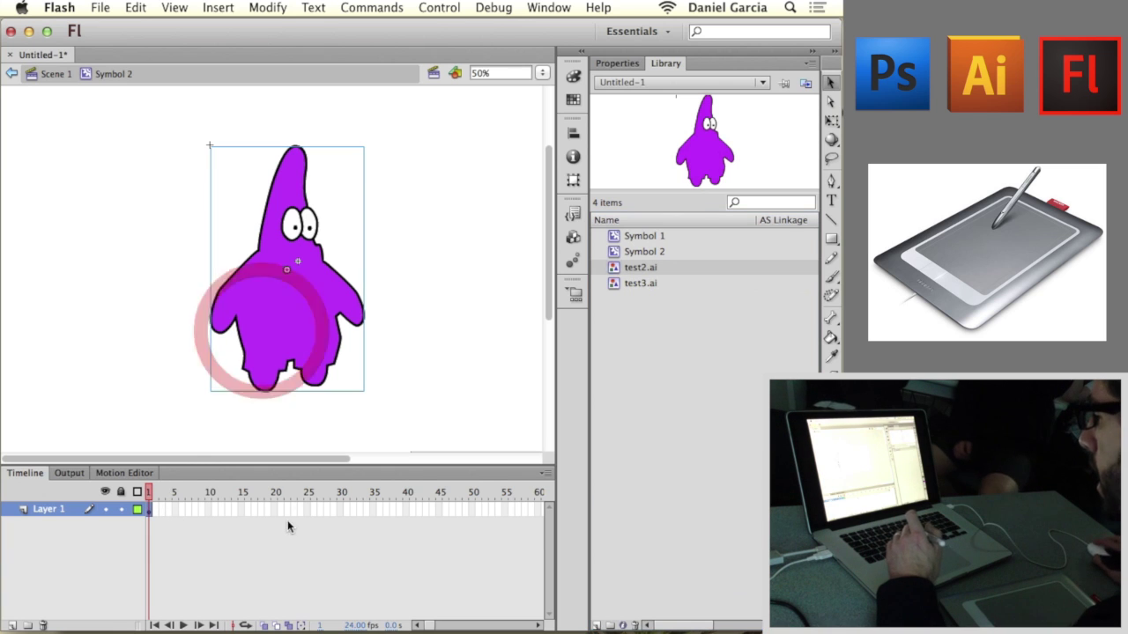
{"action": "right_click", "coordinate": [275, 510]}
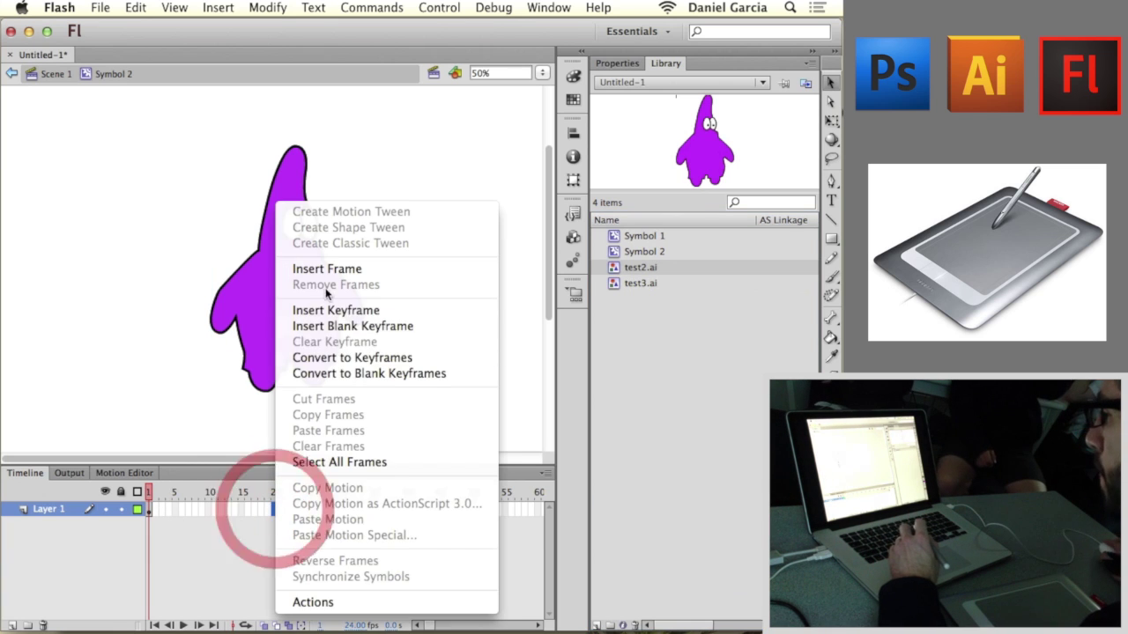
{"action": "left_click", "coordinate": [333, 310]}
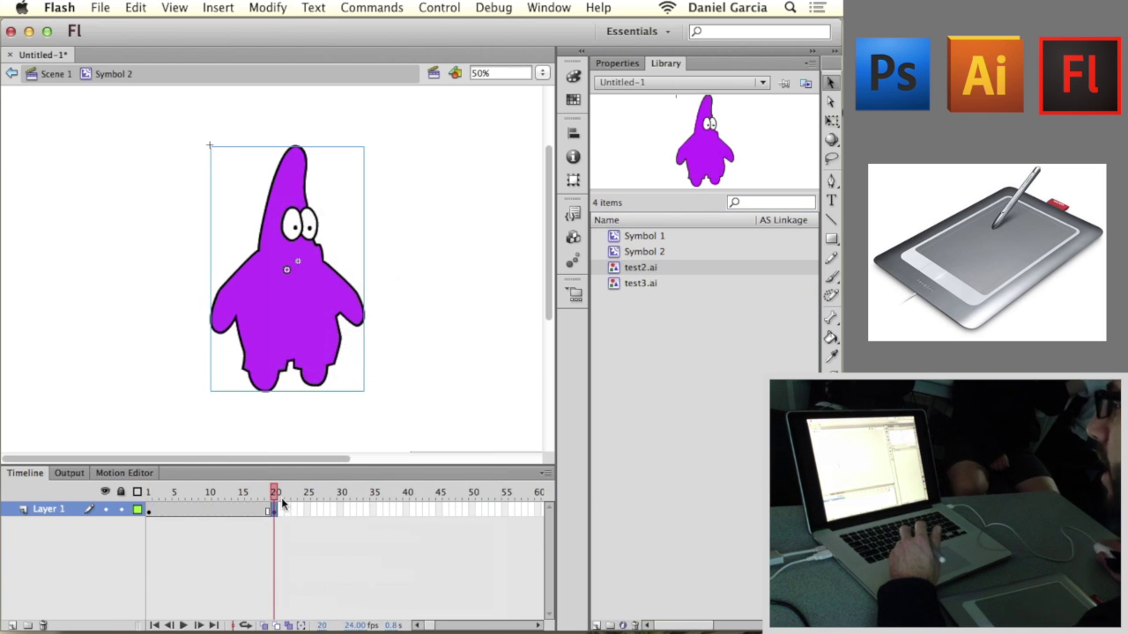
Step: Replace the purple starfish at frame 20 with test3.ai from the library, aligned to the same position
{"action": "left_click", "coordinate": [642, 284]}
{"action": "left_click_drag", "start_coordinate": [645, 280], "coordinate": [321, 300]}
{"action": "left_click_drag", "start_coordinate": [331, 343], "coordinate": [300, 315]}
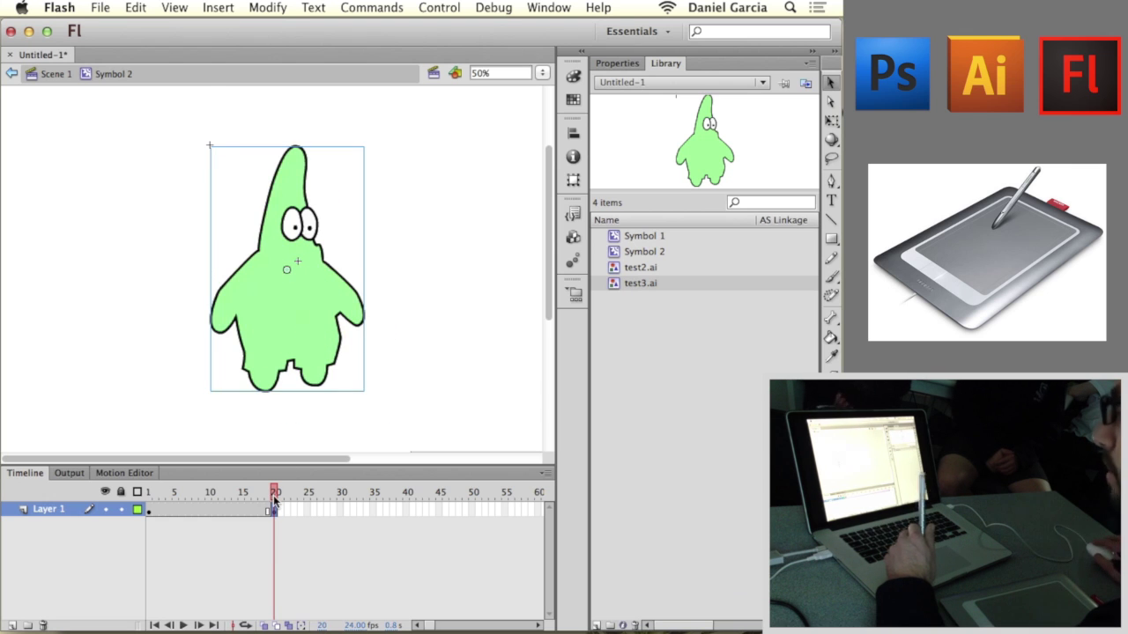
Step: Insert a keyframe at frame 40 of the movie clip and scrub back to frame 1 to review the colour change
{"action": "left_click", "coordinate": [381, 495]}
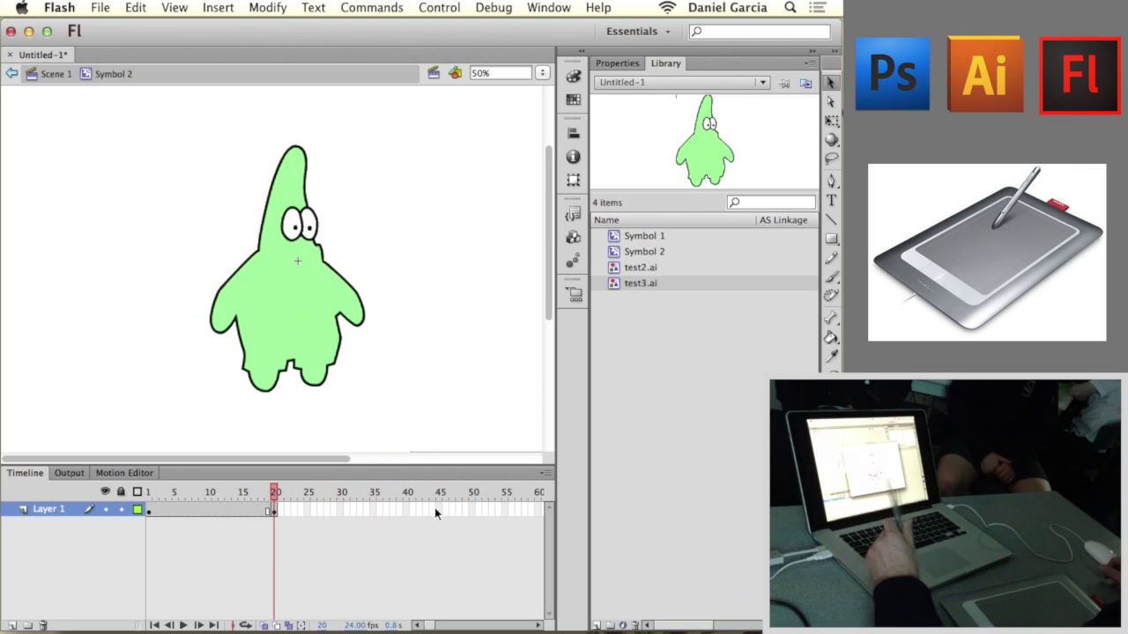
{"action": "right_click", "coordinate": [407, 510]}
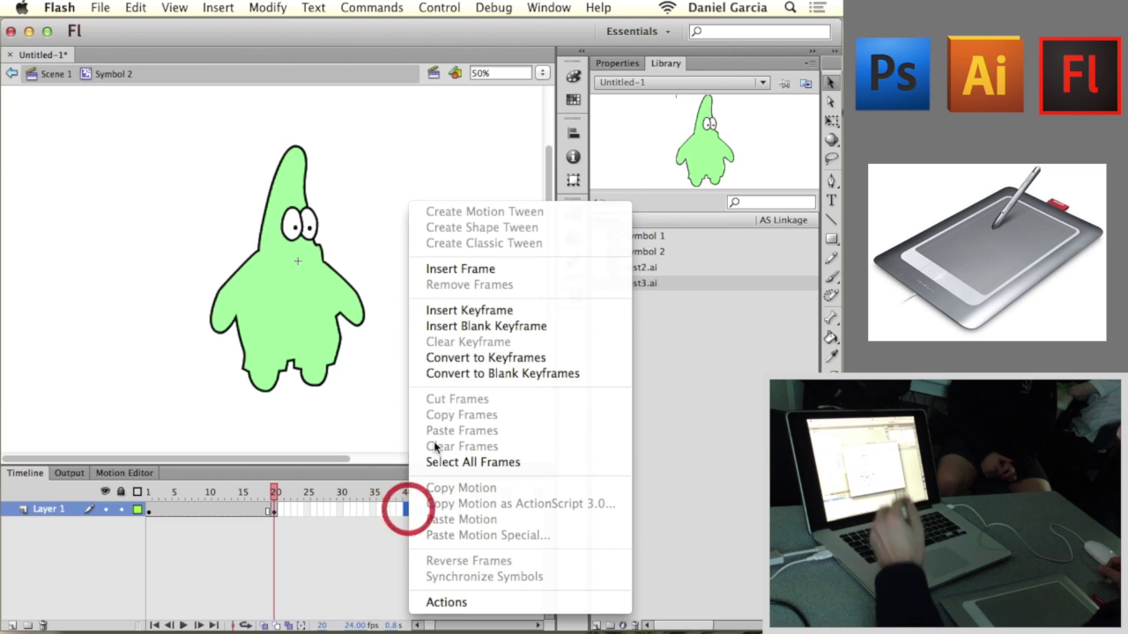
{"action": "left_click", "coordinate": [472, 312]}
{"action": "left_click_drag", "start_coordinate": [407, 495], "coordinate": [115, 476]}
Step: Test the movie, close the preview, and check the green starfish in the library and frame 1 of the clip
{"action": "key", "text": "super+Return"}
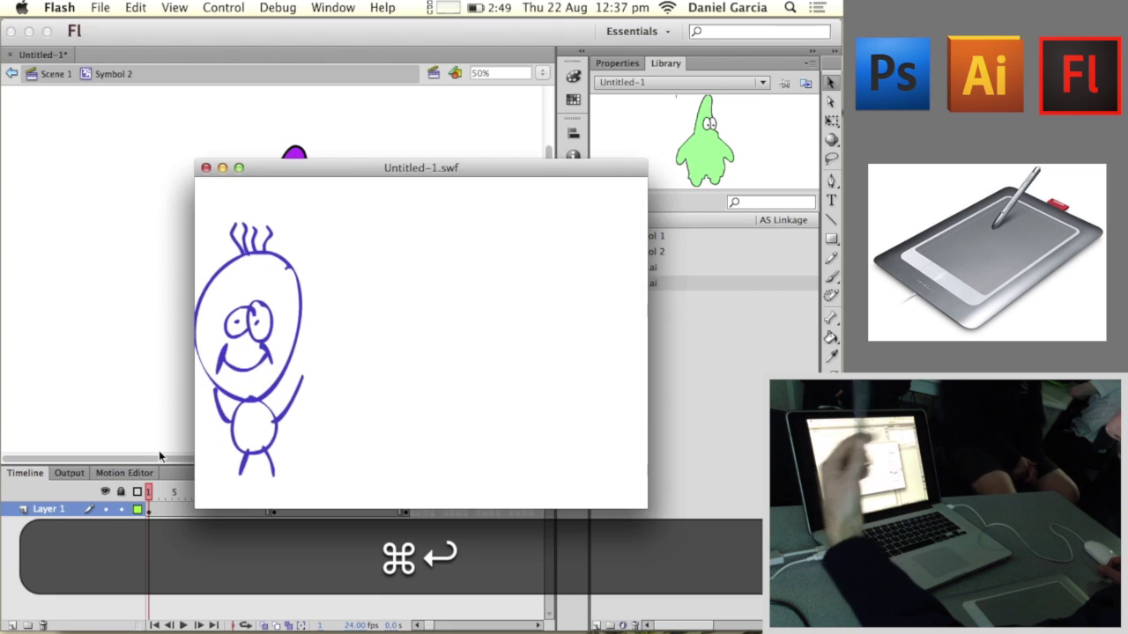
{"action": "left_click", "coordinate": [205, 169]}
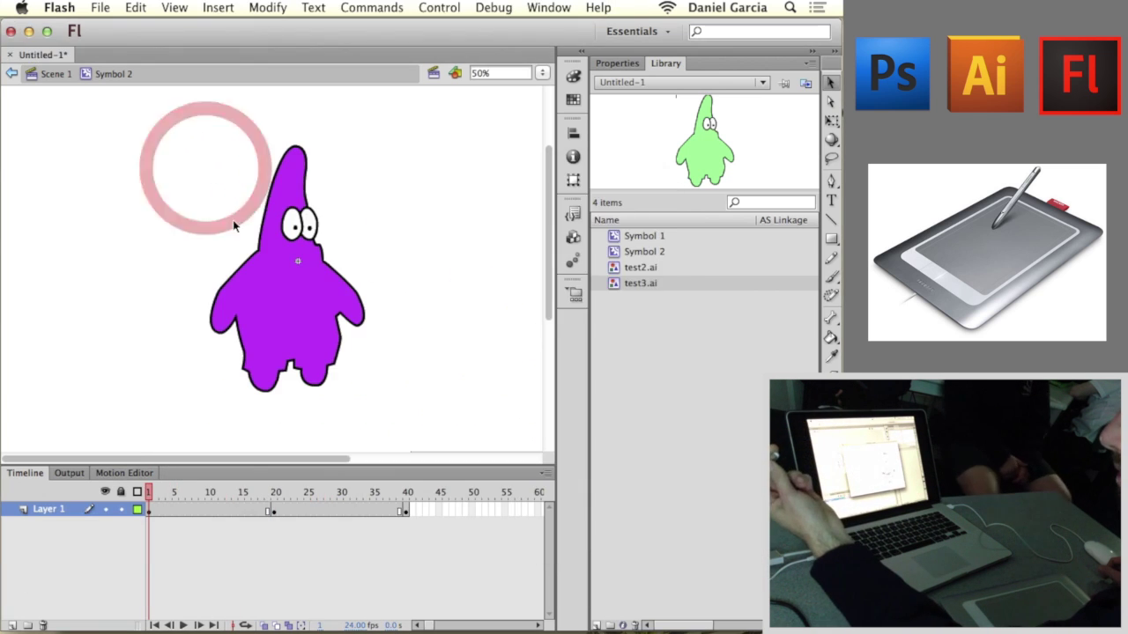
{"action": "left_click", "coordinate": [632, 282]}
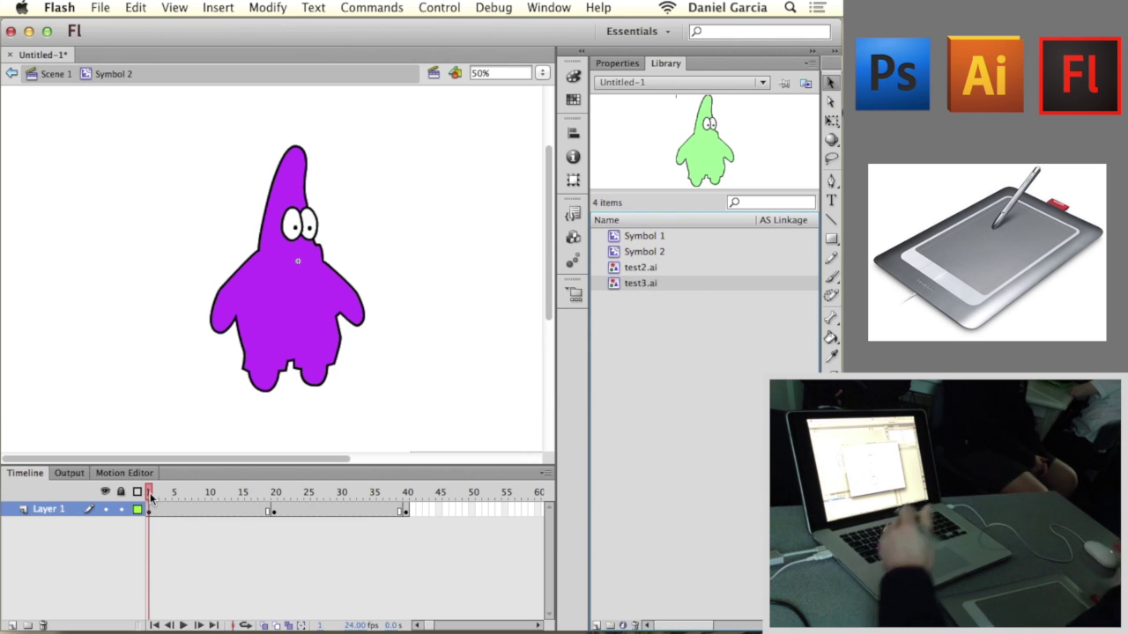
{"action": "left_click_drag", "start_coordinate": [150, 496], "coordinate": [54, 494]}
Step: Place an instance of Symbol 2 on the Scene 1 stage beside the hand-drawn character and test the movie
{"action": "left_click", "coordinate": [627, 254]}
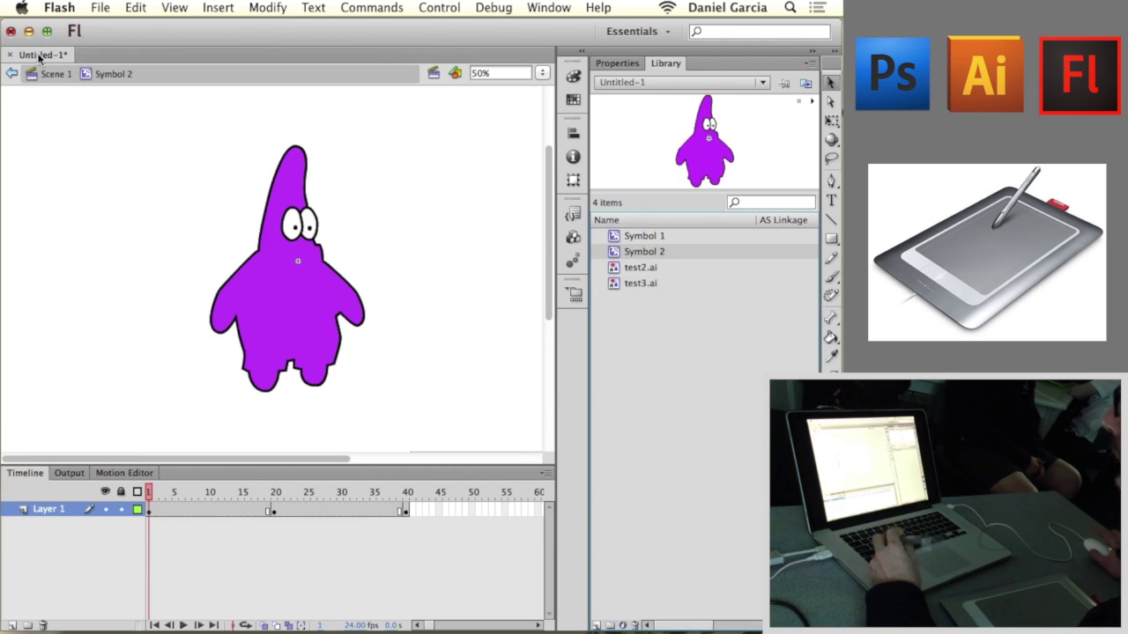
{"action": "left_click", "coordinate": [52, 75]}
{"action": "left_click_drag", "start_coordinate": [631, 256], "coordinate": [263, 261]}
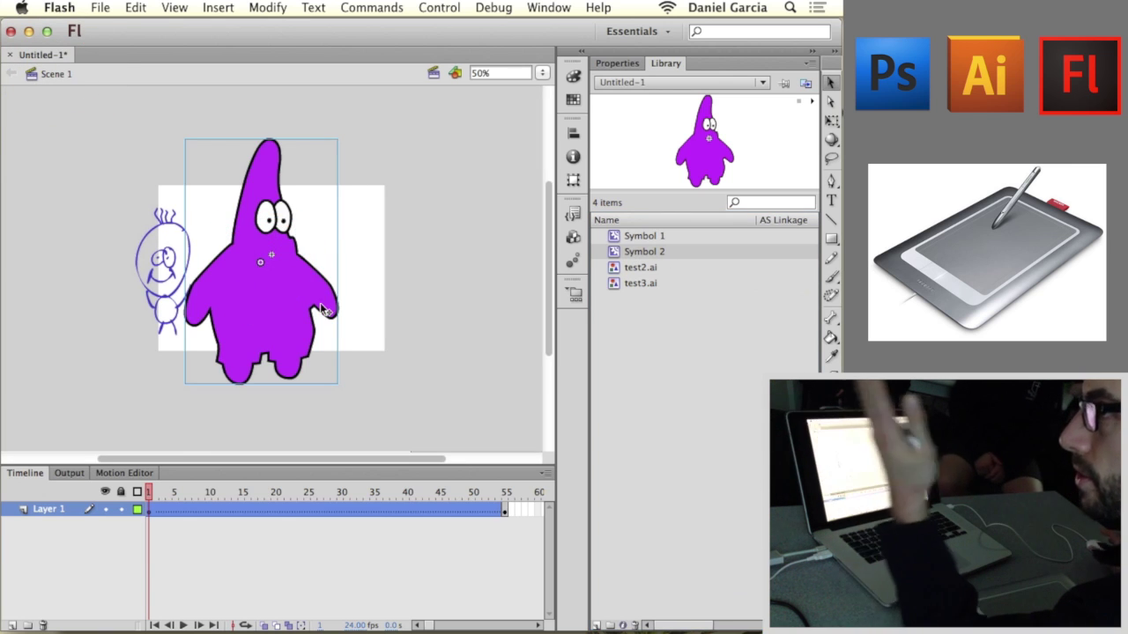
{"action": "key", "text": "super+Return"}
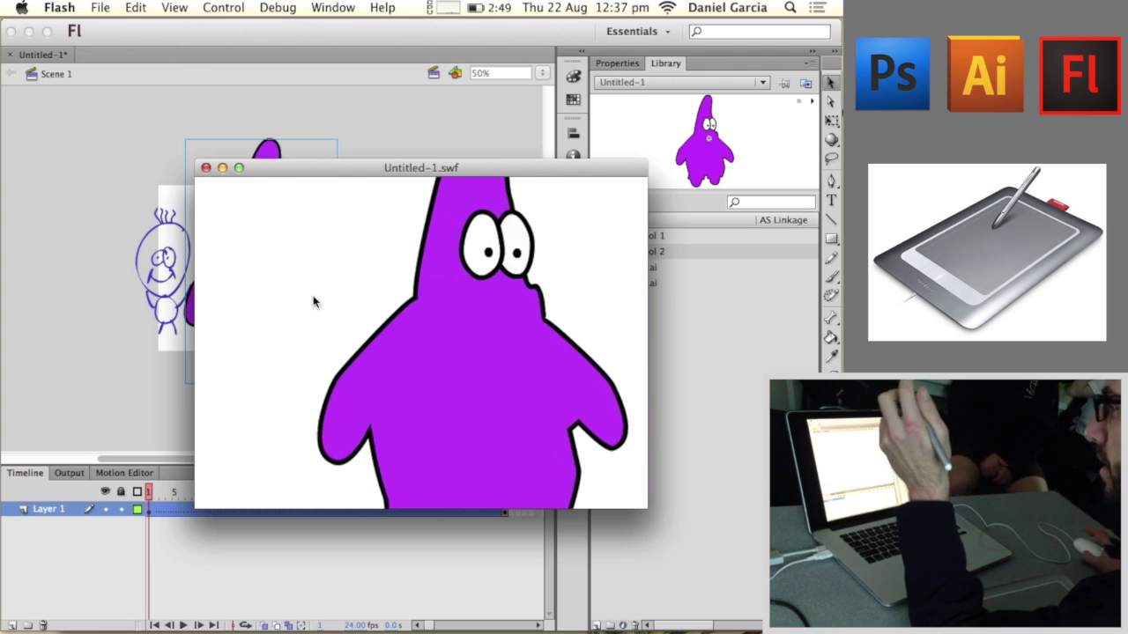
{"action": "left_click", "coordinate": [207, 167]}
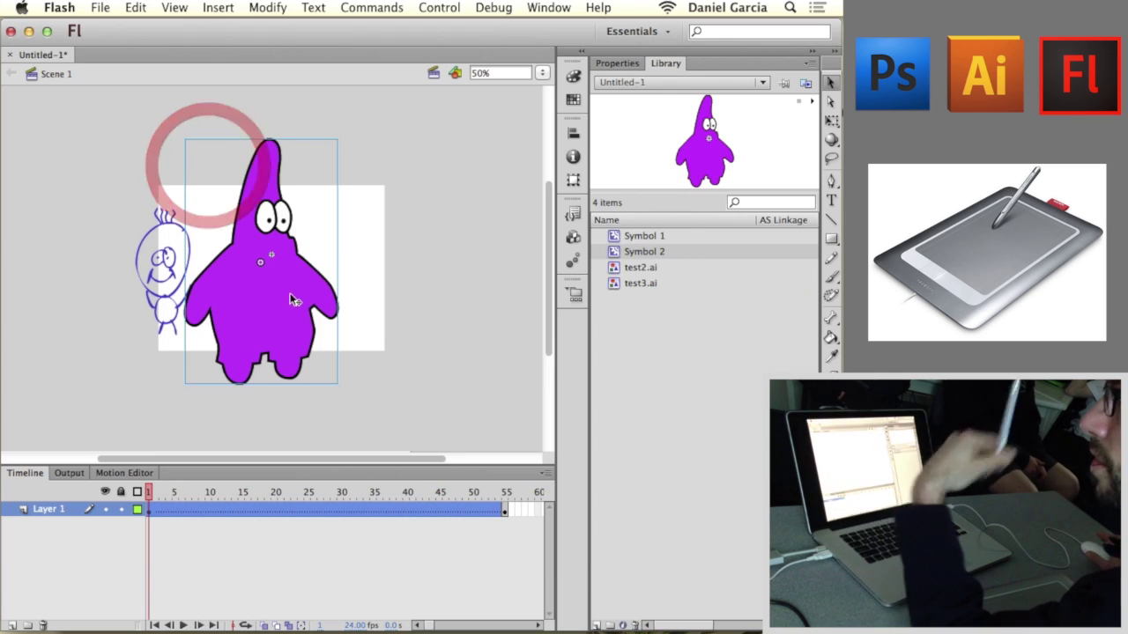
Step: Shift the purple starfish instance slightly away from the hand-drawn character and keep it selected
{"action": "left_click", "coordinate": [278, 304]}
{"action": "left_click_drag", "start_coordinate": [277, 304], "coordinate": [291, 341]}
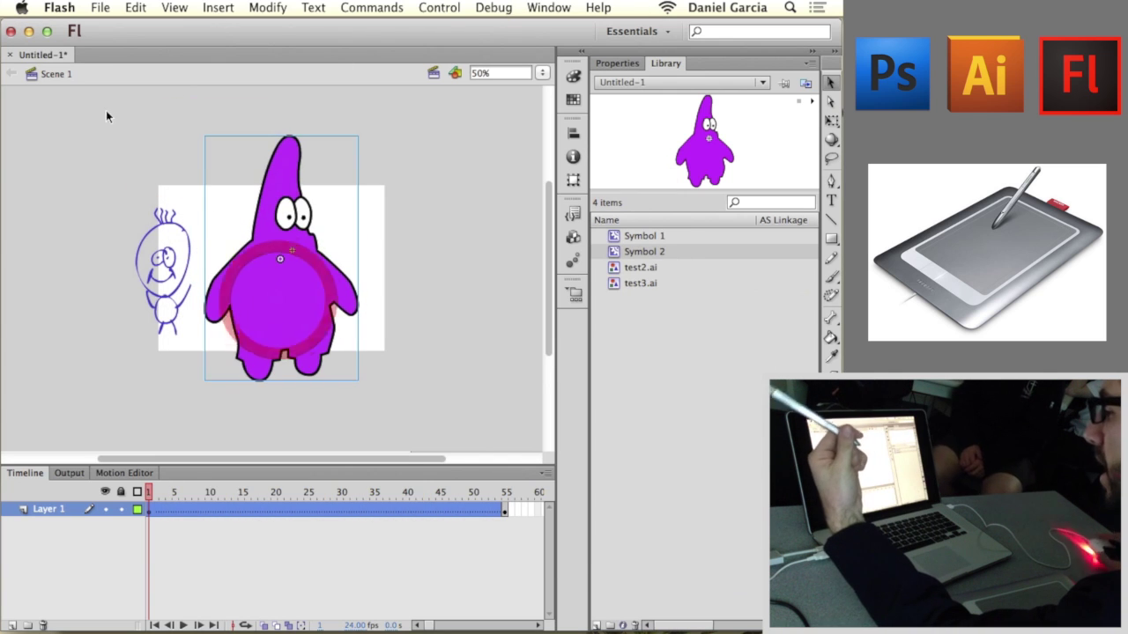
{"action": "left_click", "coordinate": [396, 145]}
{"action": "left_click", "coordinate": [274, 241]}
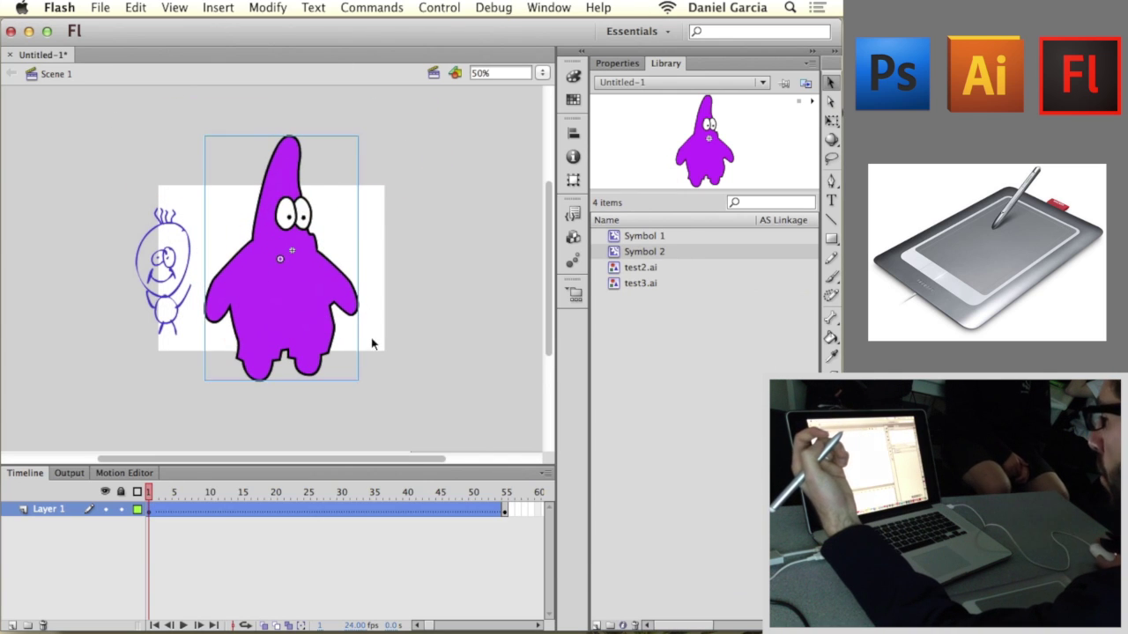
Step: Scale the purple starfish down proportionally with Free Transform to fit the stage, and move it next to the hand-drawn character
{"action": "left_click", "coordinate": [832, 121]}
{"action": "mouse_move", "coordinate": [331, 164]}
{"action": "left_mouse_down"}
{"action": "mouse_move", "coordinate": [322, 192]}
{"action": "mouse_move", "coordinate": [390, 193]}
{"action": "mouse_move", "coordinate": [329, 220]}
{"action": "mouse_move", "coordinate": [325, 185]}
{"action": "left_mouse_up"}
{"action": "key", "text": "super+z"}
{"action": "key", "text": "super+z"}
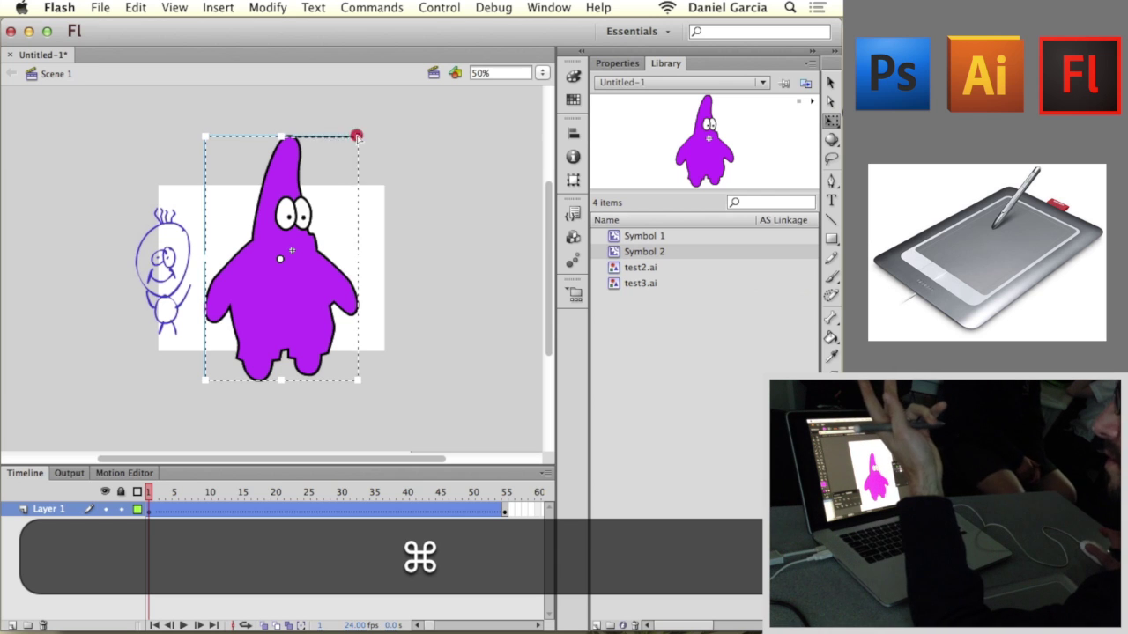
{"action": "left_click_drag", "start_coordinate": [317, 190], "coordinate": [319, 190]}
{"action": "key", "text": "super+z"}
{"action": "left_click_drag", "start_coordinate": [274, 244], "coordinate": [274, 239]}
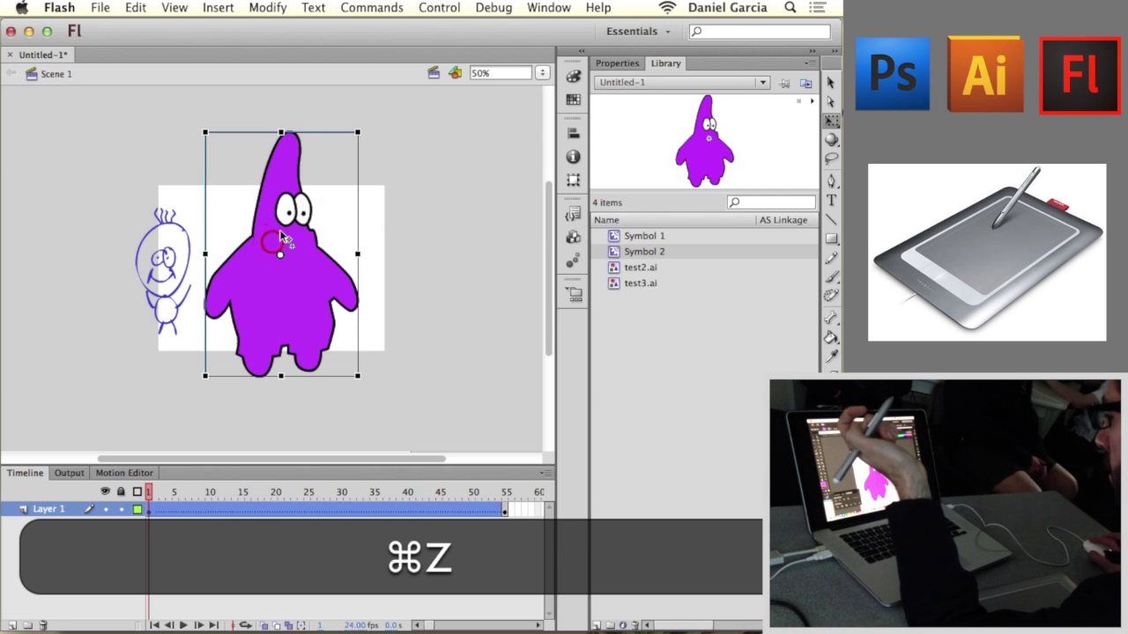
{"action": "left_click_drag", "start_coordinate": [357, 131], "coordinate": [312, 186]}
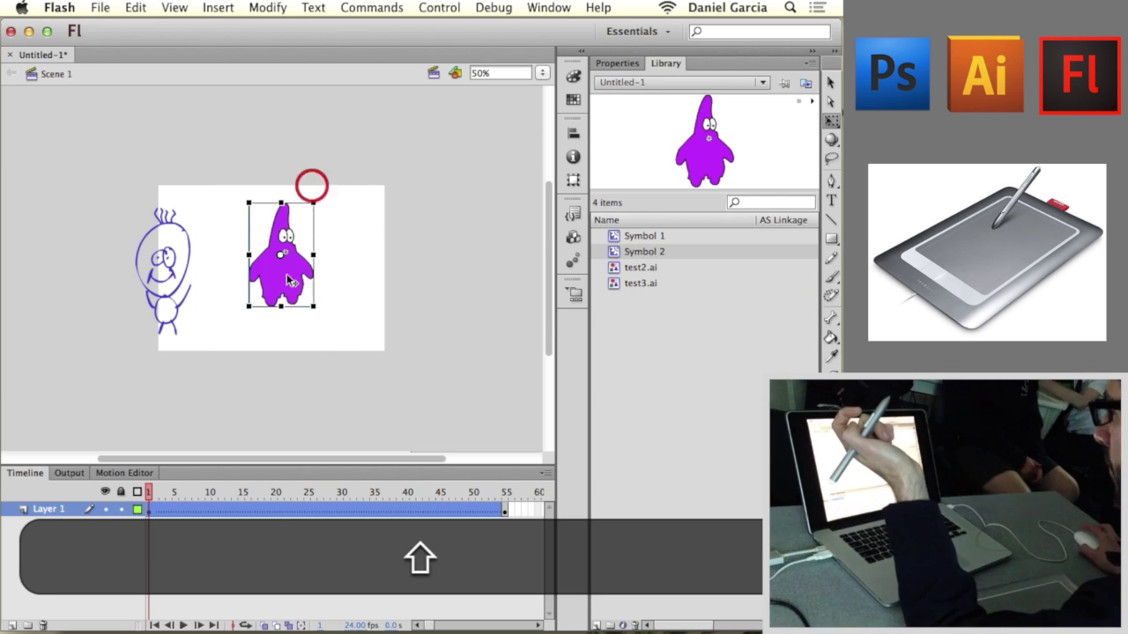
{"action": "left_click_drag", "start_coordinate": [285, 280], "coordinate": [227, 290]}
Step: Test the movie twice to examine how the Symbol 2 starfish plays in the main scene
{"action": "key", "text": "super+Return"}
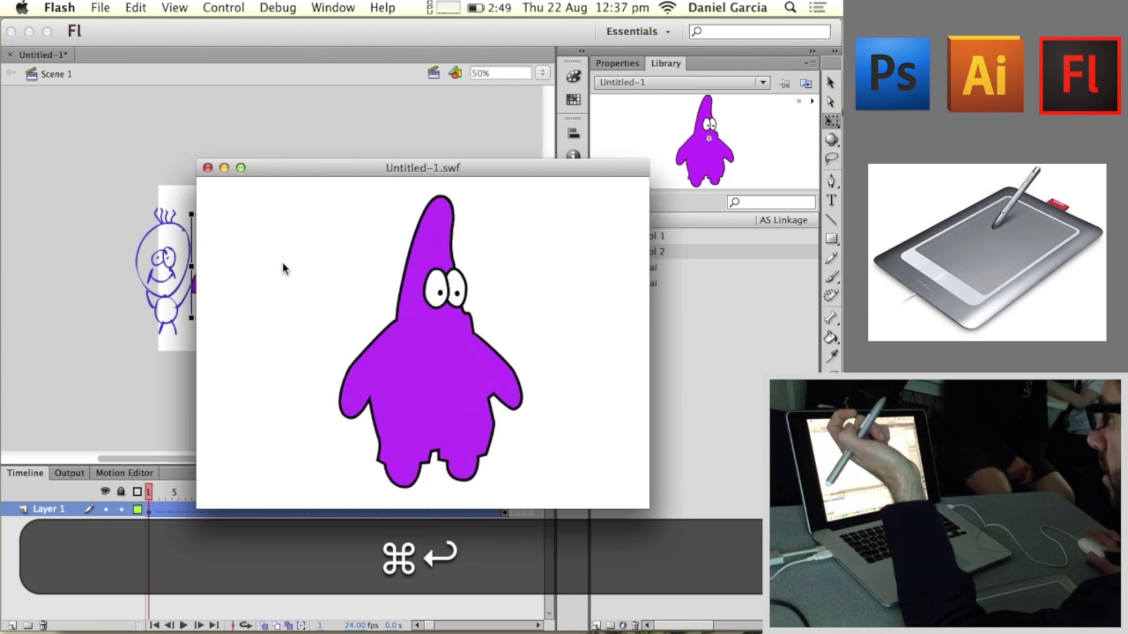
{"action": "left_click", "coordinate": [208, 167]}
{"action": "left_click_drag", "start_coordinate": [150, 492], "coordinate": [124, 478]}
{"action": "key", "text": "super+Return"}
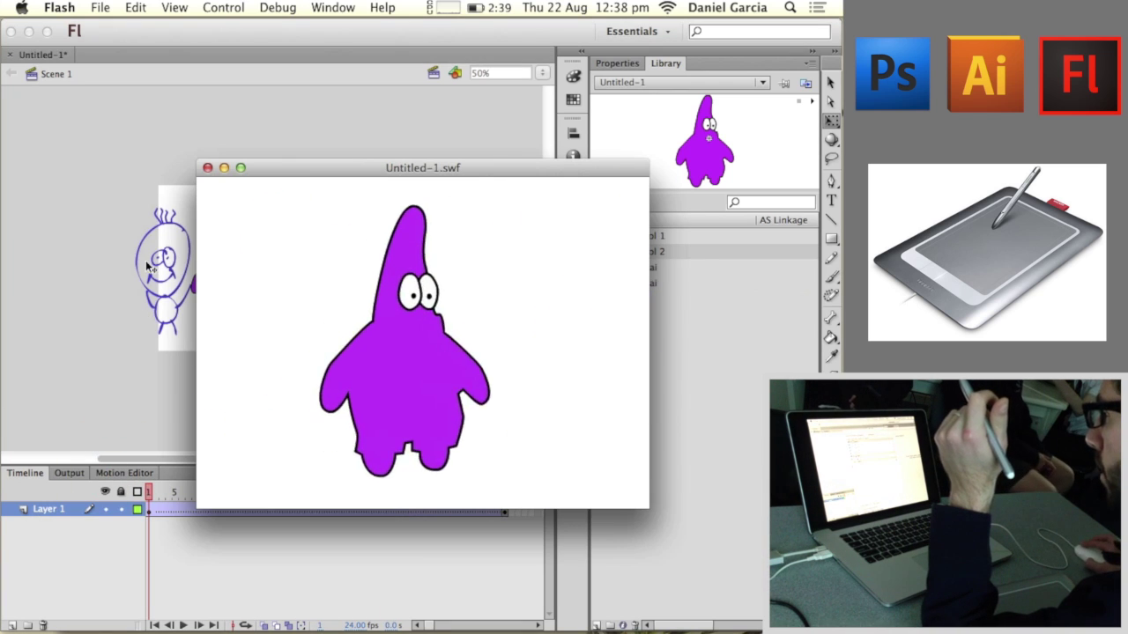
{"action": "key", "text": "space"}
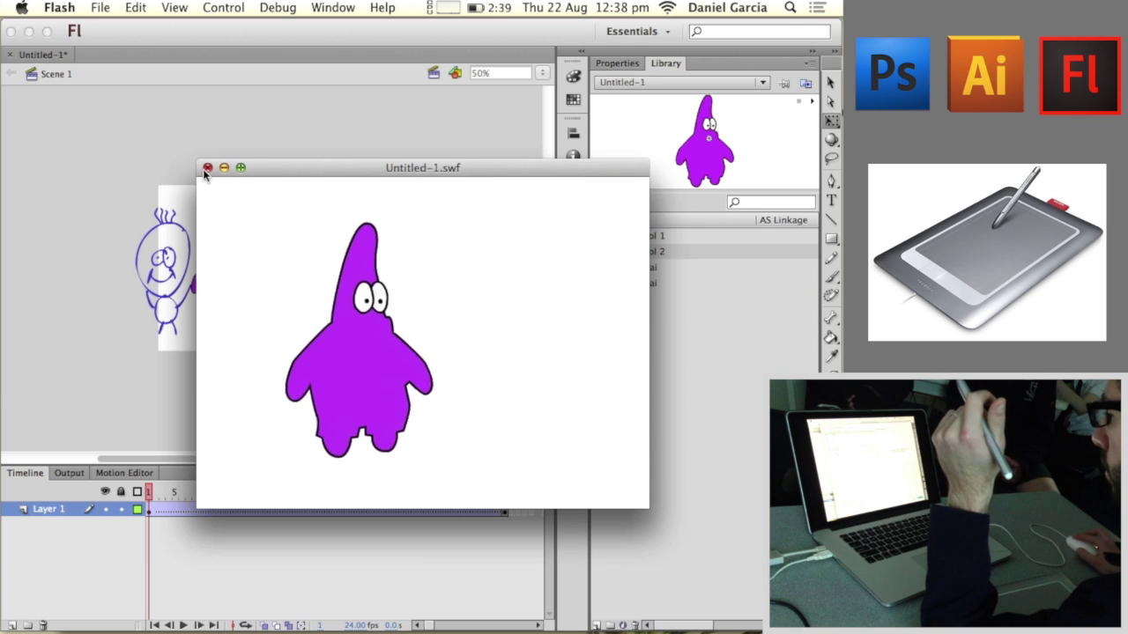
{"action": "left_click", "coordinate": [207, 168]}
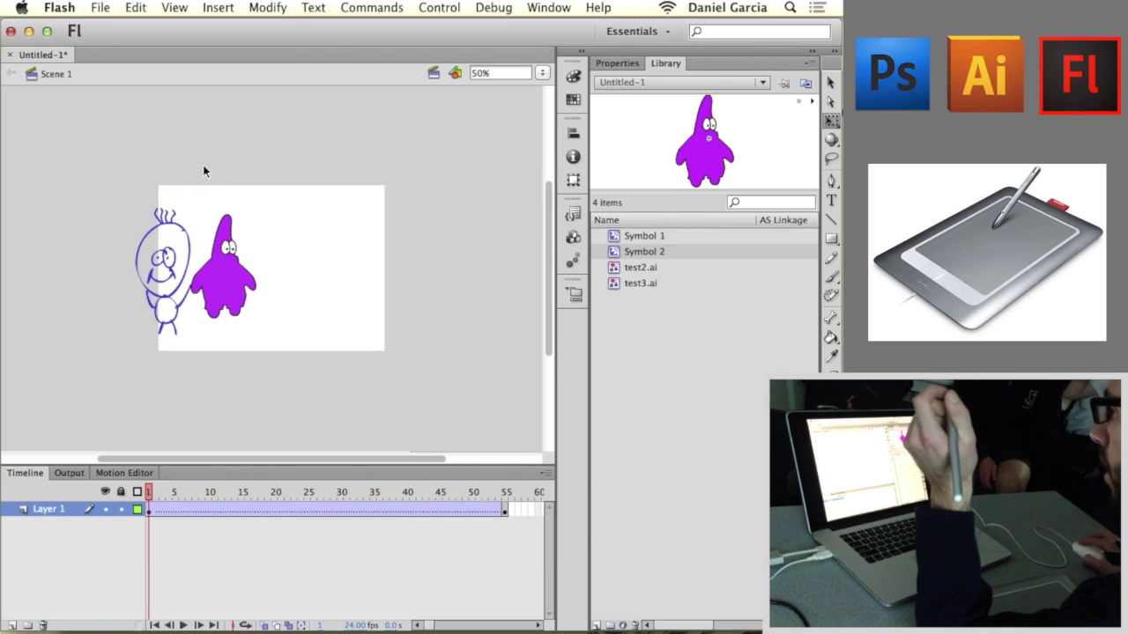
{"action": "mouse_move", "coordinate": [722, 622]}
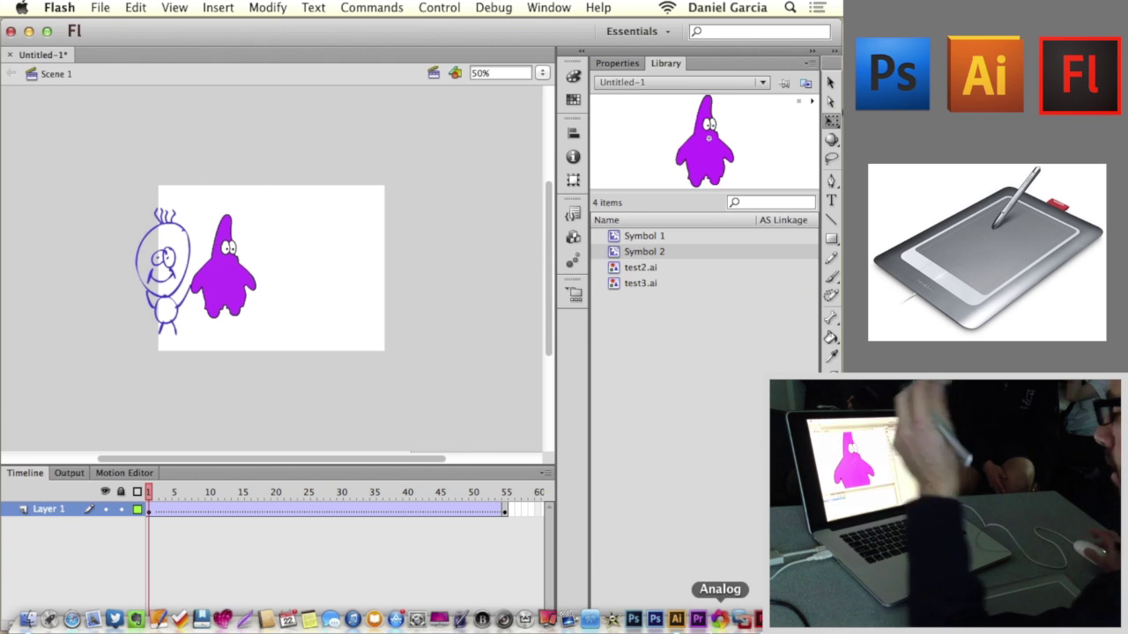
{"action": "left_click", "coordinate": [655, 620]}
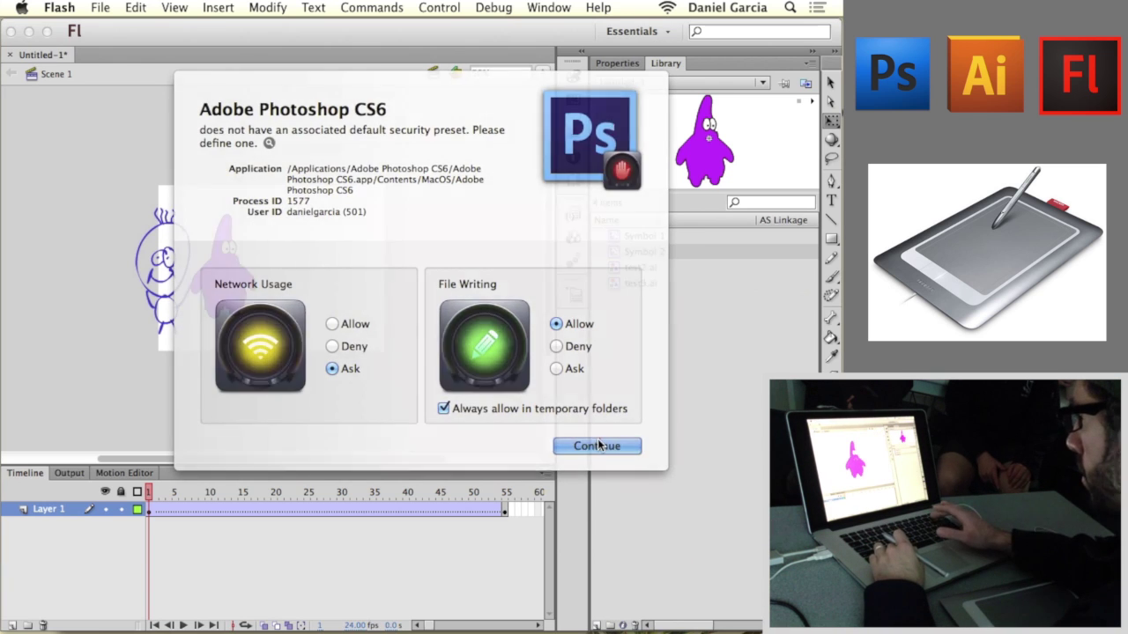
{"action": "left_click", "coordinate": [597, 446]}
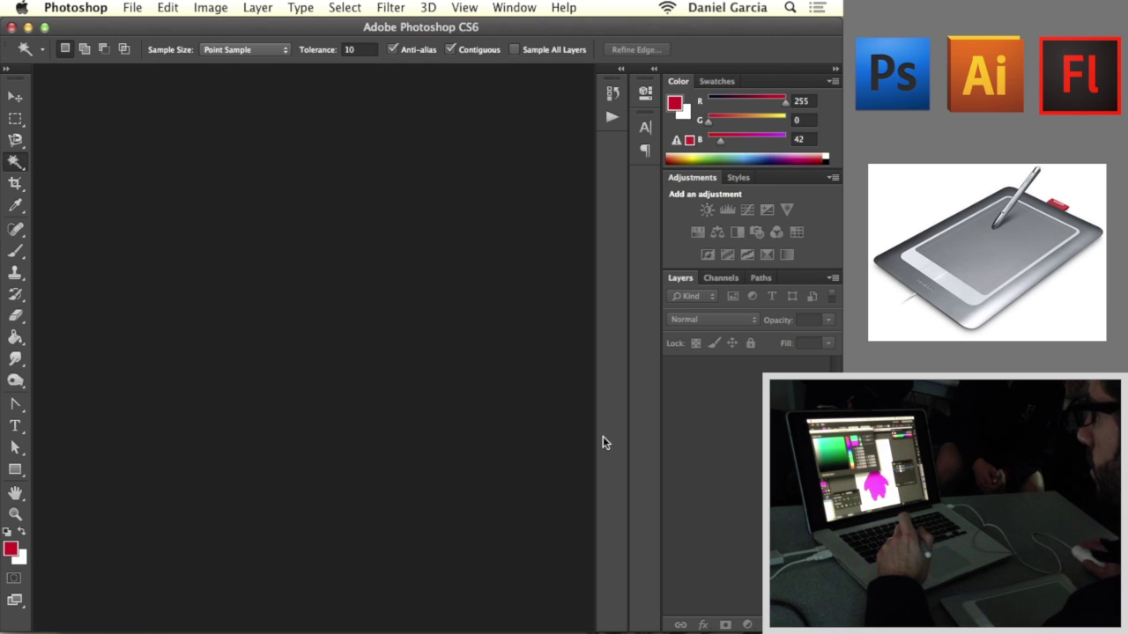
Step: Switch to test3.ai in Illustrator, try moving the green starfish's body, undo the move, and deselect it
{"action": "mouse_move", "coordinate": [612, 627]}
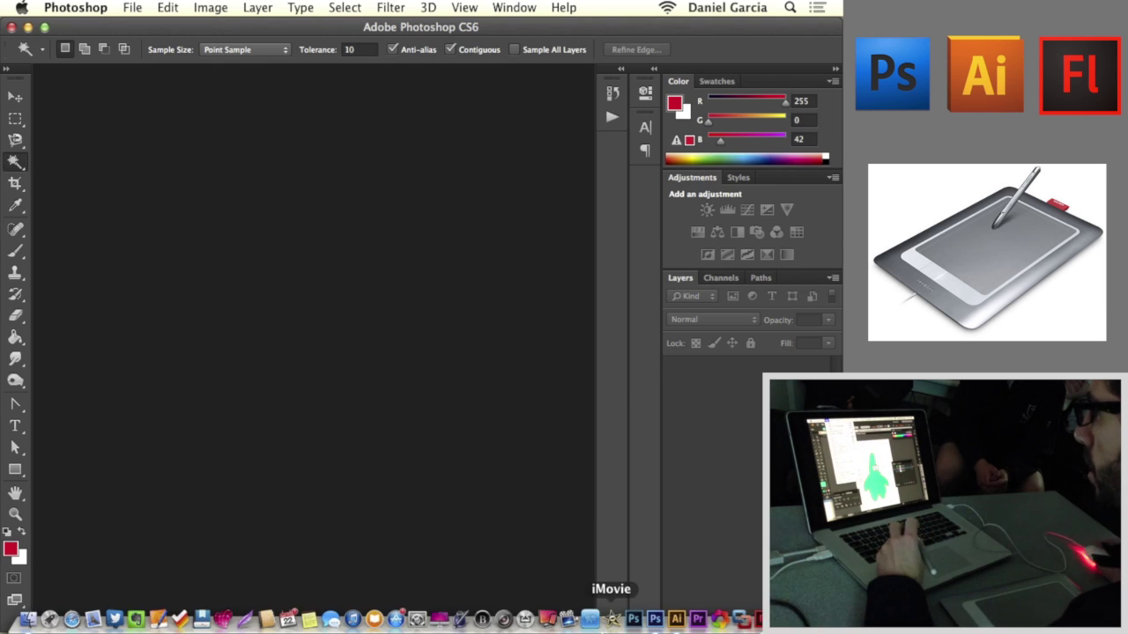
{"action": "left_click", "coordinate": [676, 619]}
{"action": "left_click", "coordinate": [353, 195]}
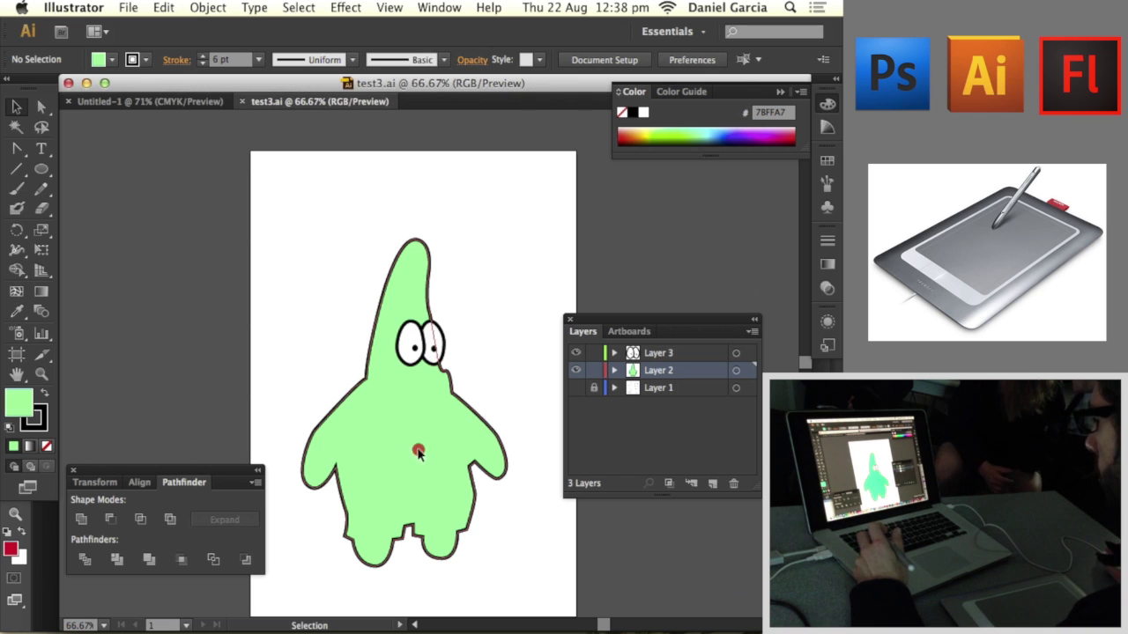
{"action": "mouse_move", "coordinate": [418, 451]}
{"action": "left_mouse_down"}
{"action": "mouse_move", "coordinate": [396, 401]}
{"action": "mouse_move", "coordinate": [411, 434]}
{"action": "left_mouse_up"}
{"action": "key", "text": "super+z"}
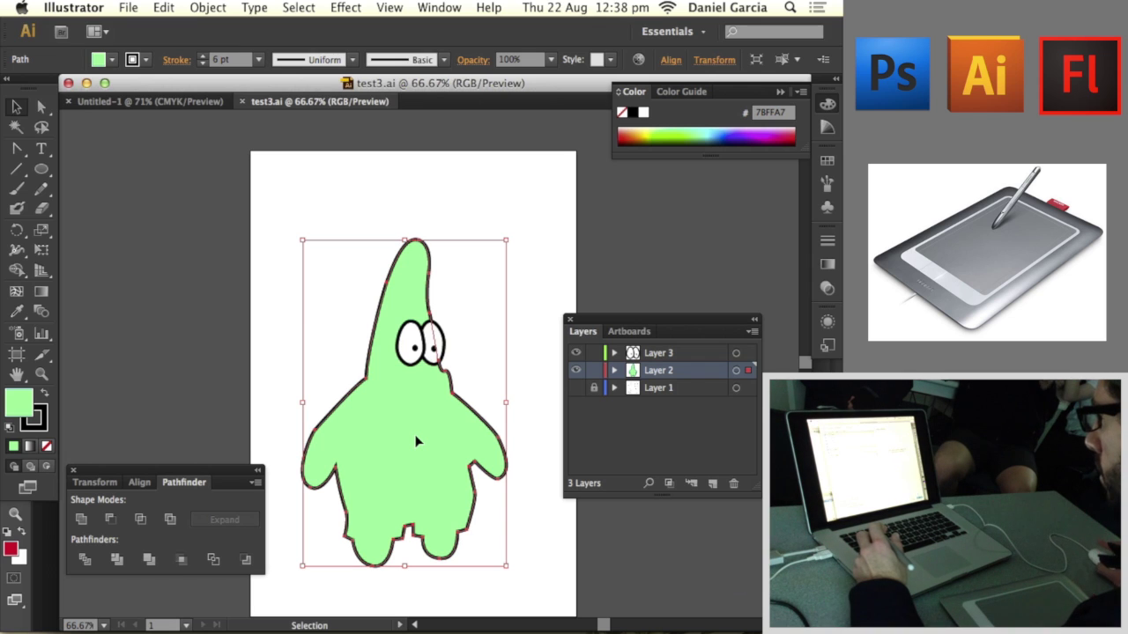
{"action": "left_click", "coordinate": [502, 562]}
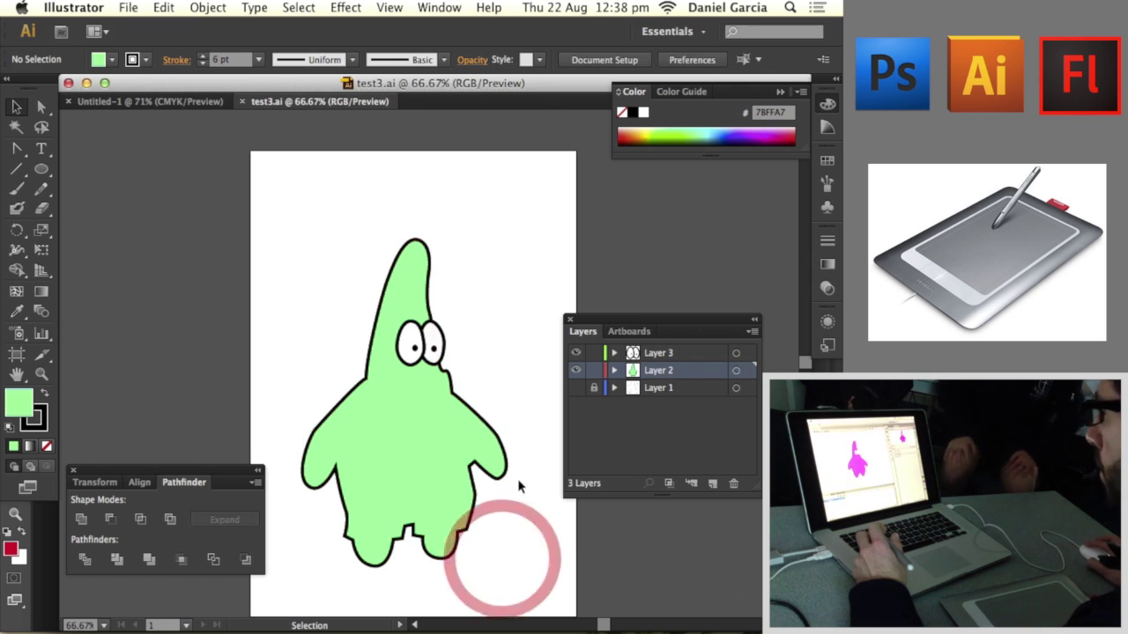
Step: Select the tip of the green starfish's right-hand arm with Direct Selection and move its anchor points upward to raise the arm
{"action": "left_click", "coordinate": [329, 415]}
{"action": "key", "text": "a"}
{"action": "left_click_drag", "start_coordinate": [530, 493], "coordinate": [476, 413]}
{"action": "left_click_drag", "start_coordinate": [499, 478], "coordinate": [496, 390]}
{"action": "left_click", "coordinate": [523, 413]}
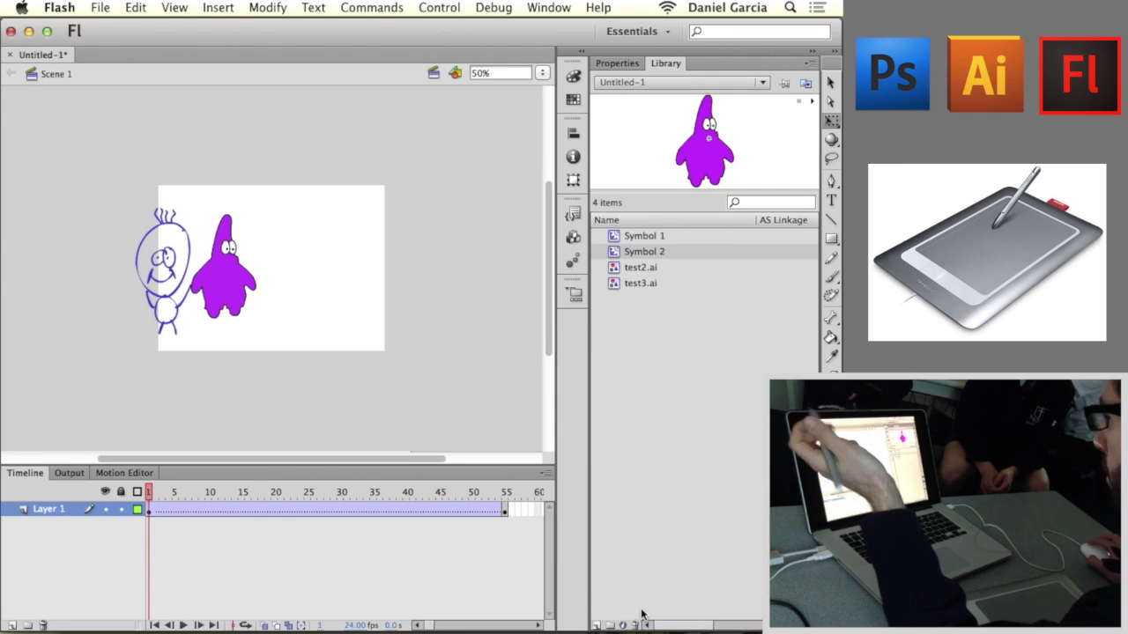
Step: Return to Flash and create another new movie clip symbol in the library
{"action": "right_click", "coordinate": [687, 333]}
{"action": "right_click", "coordinate": [665, 335]}
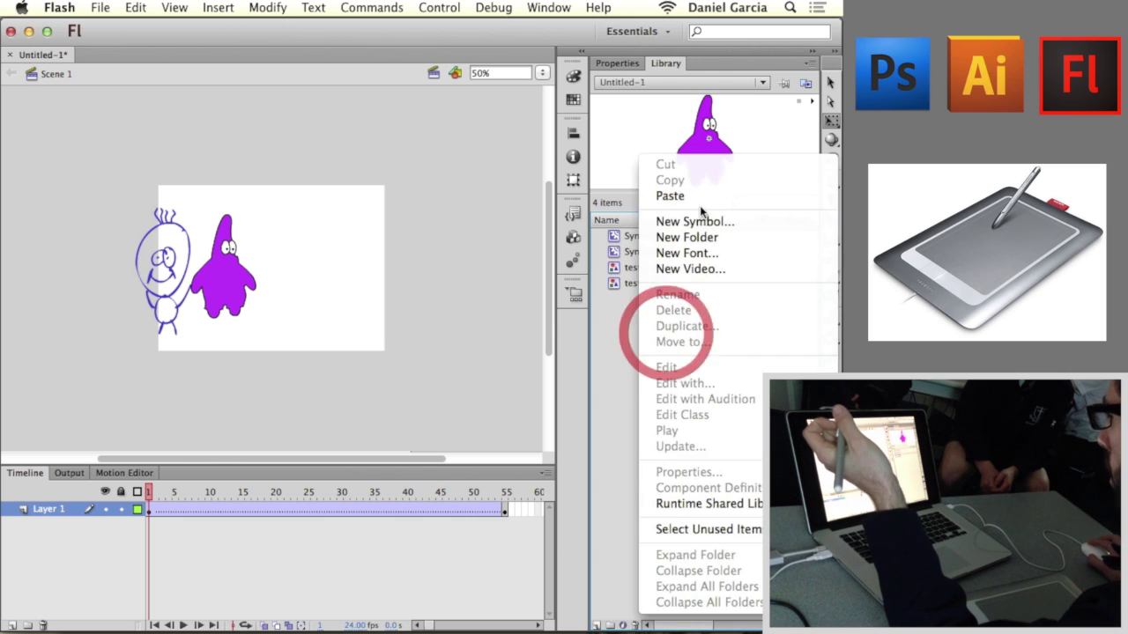
{"action": "left_click", "coordinate": [695, 221]}
{"action": "left_click", "coordinate": [500, 145]}
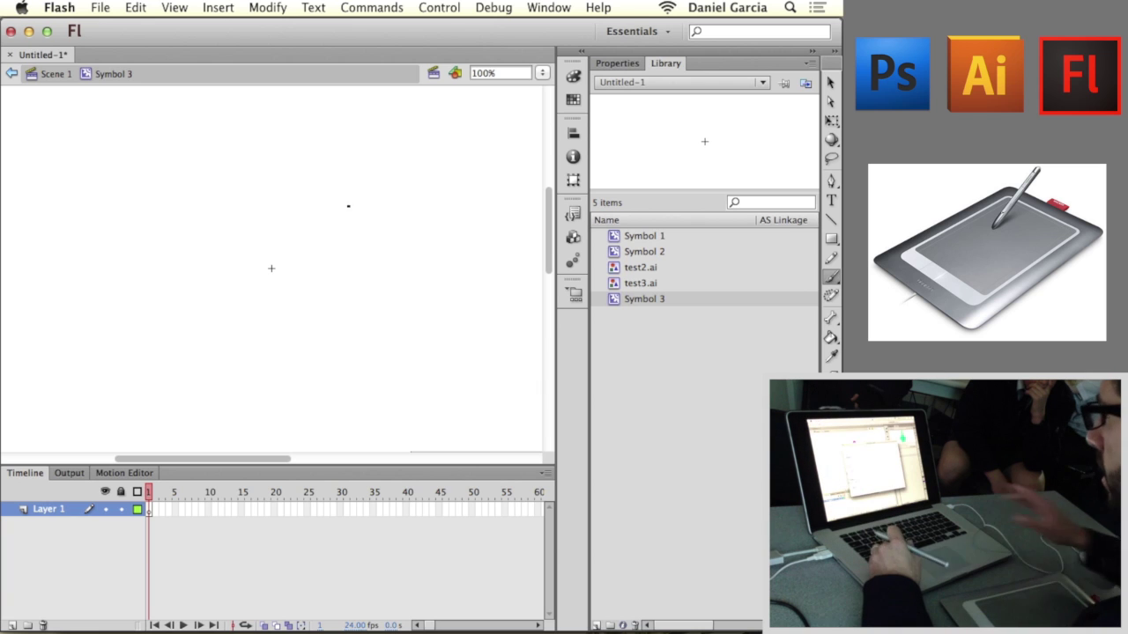
Step: Draw an open eye with the Brush on frame 1: a large outline, iris, pupil and an eyelid line near its upper edge
{"action": "mouse_move", "coordinate": [349, 201]}
{"action": "left_mouse_down"}
{"action": "mouse_move", "coordinate": [285, 175]}
{"action": "mouse_move", "coordinate": [253, 286]}
{"action": "mouse_move", "coordinate": [345, 258]}
{"action": "mouse_move", "coordinate": [347, 200]}
{"action": "left_mouse_up"}
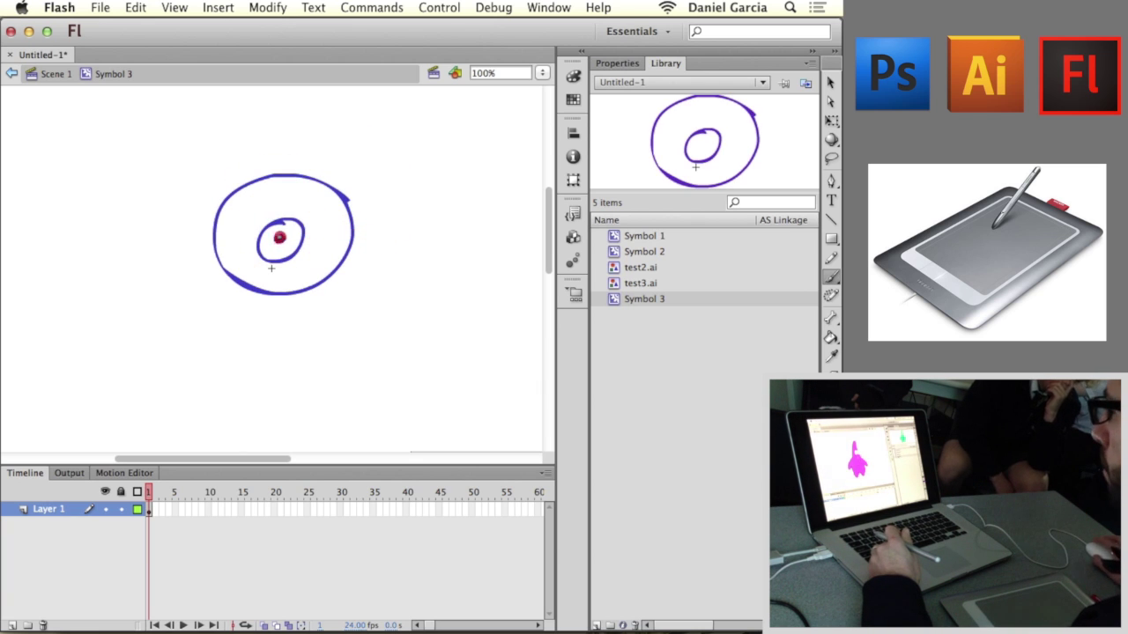
{"action": "left_click_drag", "start_coordinate": [280, 234], "coordinate": [278, 238]}
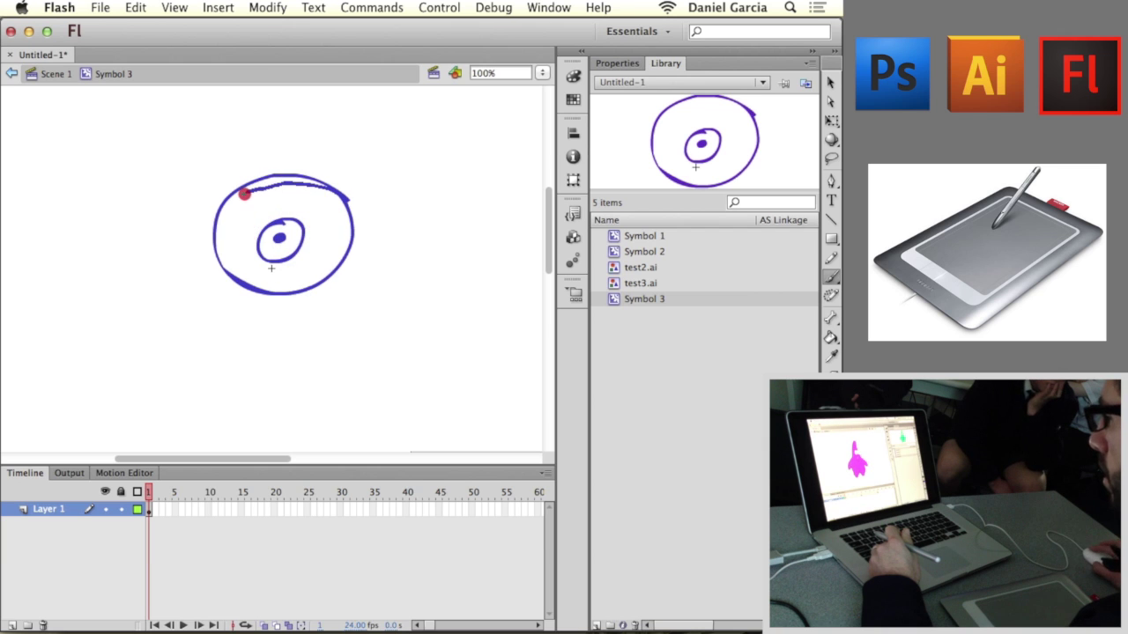
{"action": "left_click_drag", "start_coordinate": [244, 194], "coordinate": [237, 195]}
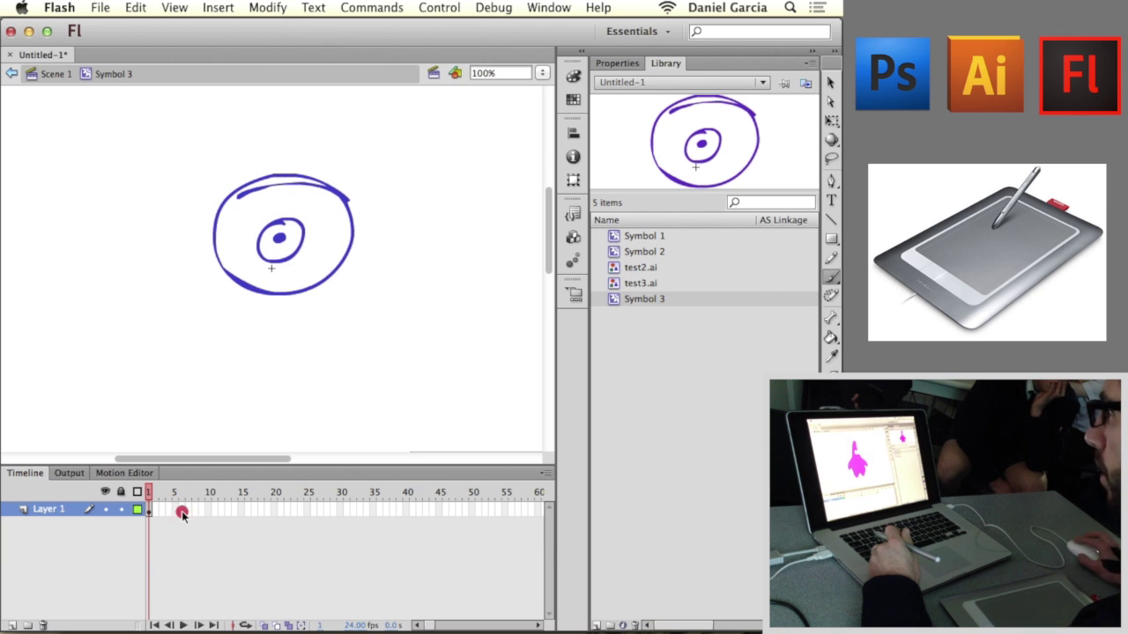
Step: Insert a keyframe at frame 6, erase the eyelid line and redraw it slightly lower, above the iris
{"action": "right_click", "coordinate": [182, 514]}
{"action": "left_click", "coordinate": [275, 313]}
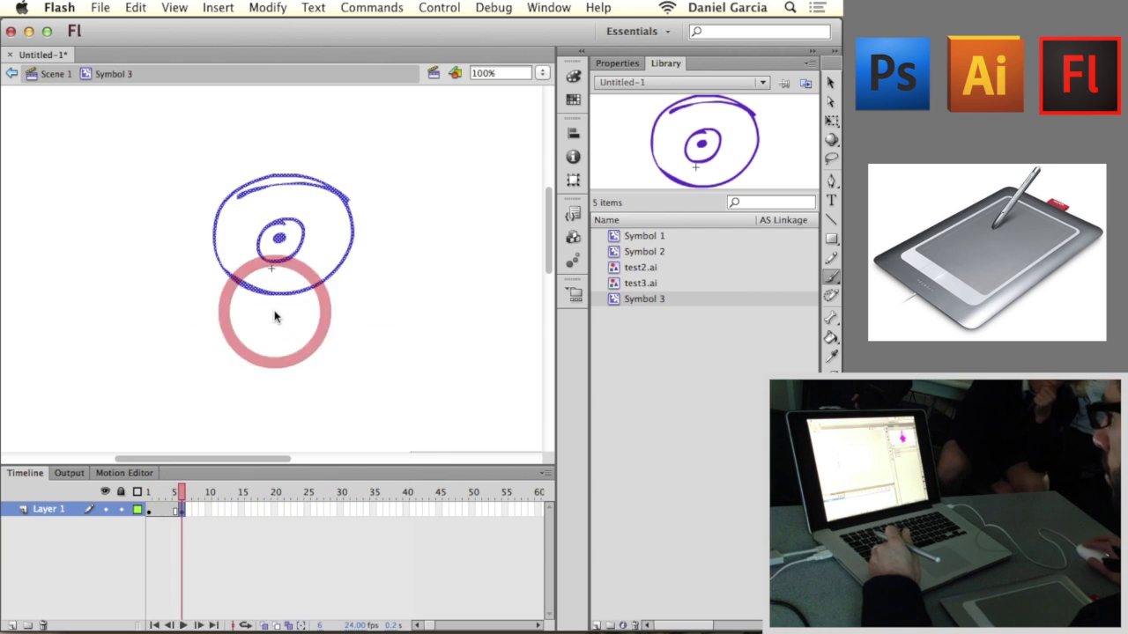
{"action": "key", "text": "e"}
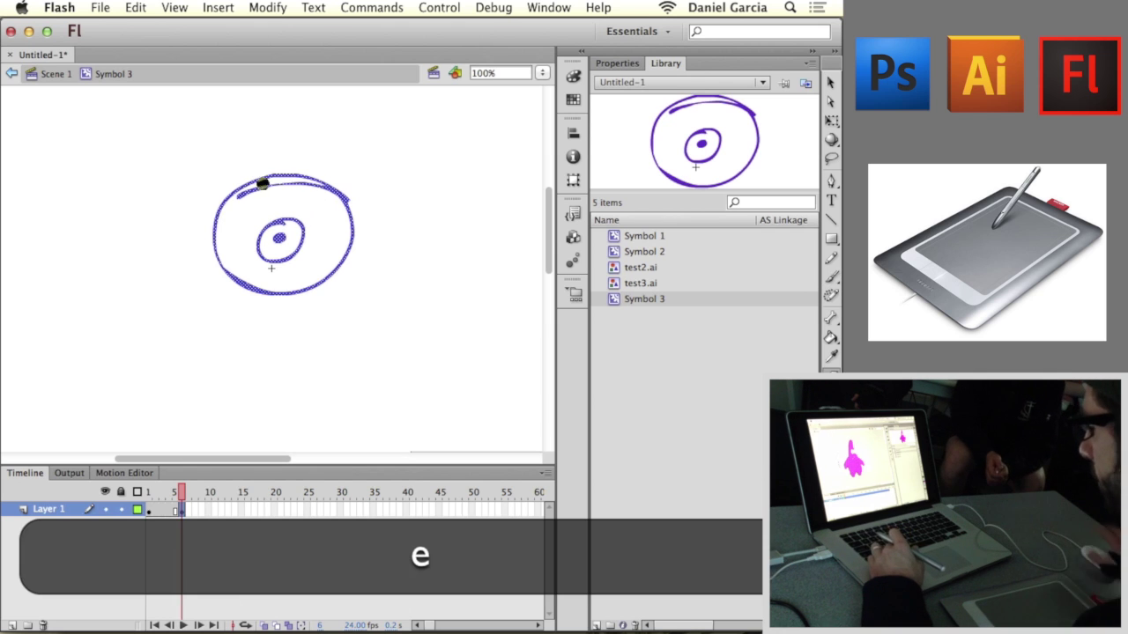
{"action": "mouse_move", "coordinate": [235, 196]}
{"action": "left_mouse_down"}
{"action": "mouse_move", "coordinate": [314, 195]}
{"action": "mouse_move", "coordinate": [289, 185]}
{"action": "mouse_move", "coordinate": [317, 192]}
{"action": "mouse_move", "coordinate": [310, 208]}
{"action": "mouse_move", "coordinate": [235, 207]}
{"action": "left_mouse_up"}
{"action": "key", "text": "b"}
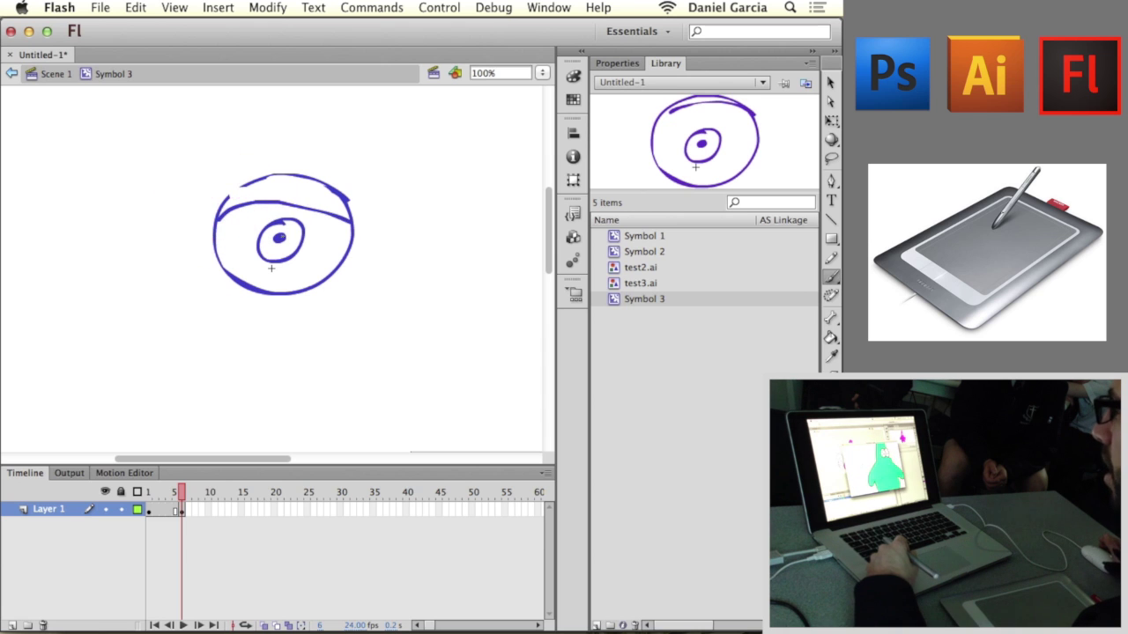
Step: Insert a keyframe at frame 10, erase the eyelid line and redraw it just touching the upper edge of the iris
{"action": "left_click", "coordinate": [209, 510]}
{"action": "right_click", "coordinate": [209, 509]}
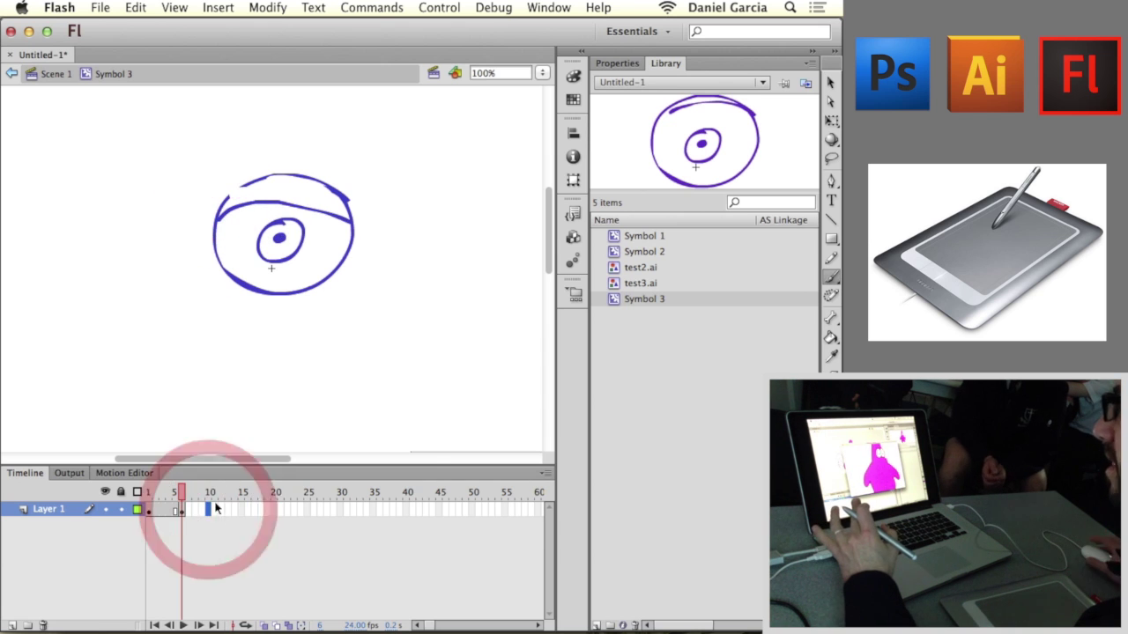
{"action": "left_click", "coordinate": [299, 303]}
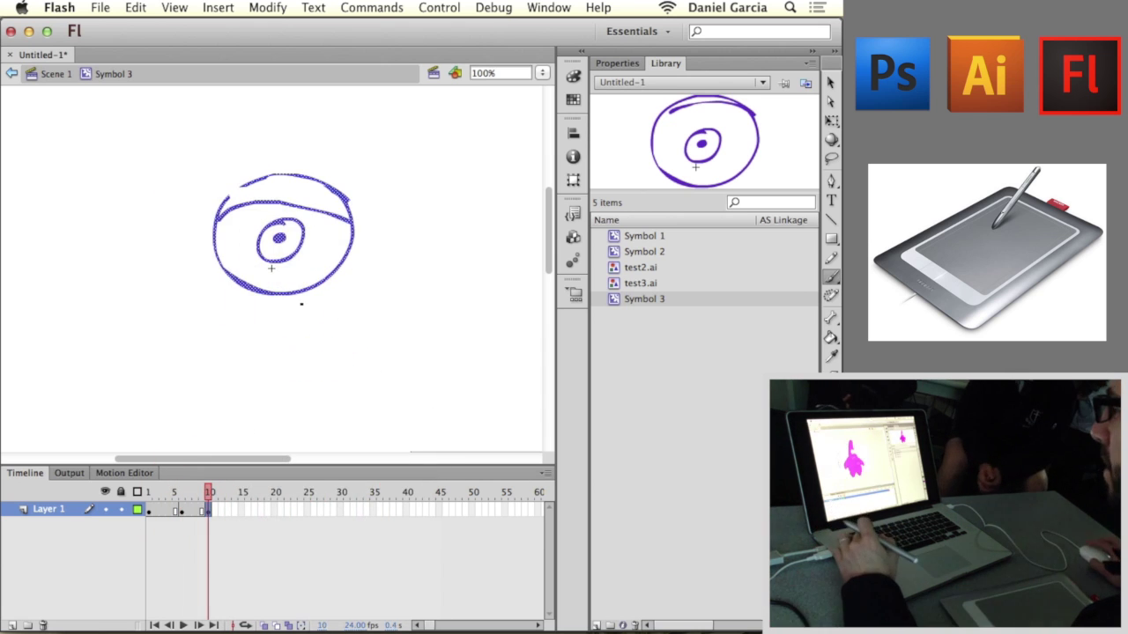
{"action": "key", "text": "e"}
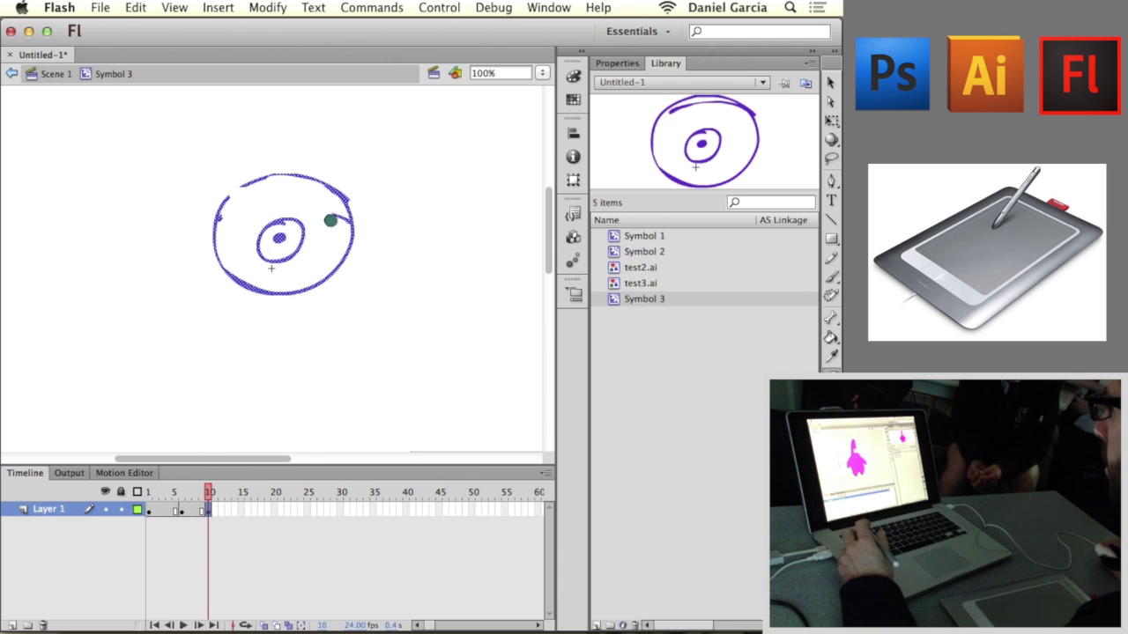
{"action": "left_click", "coordinate": [338, 226]}
{"action": "key", "text": "b"}
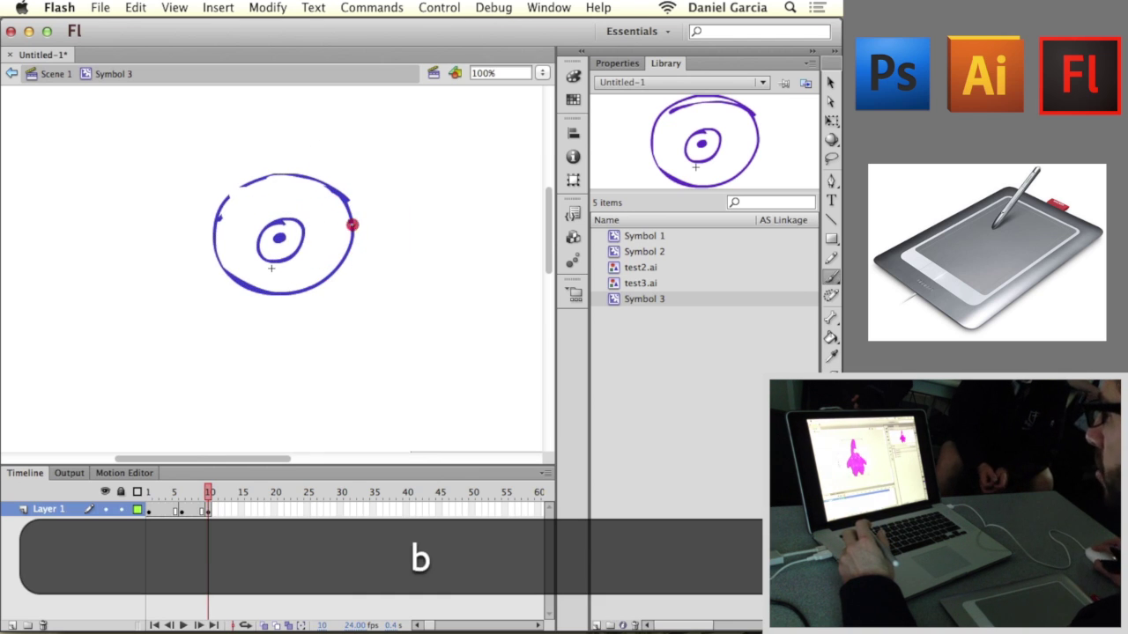
{"action": "left_click_drag", "start_coordinate": [351, 224], "coordinate": [253, 217]}
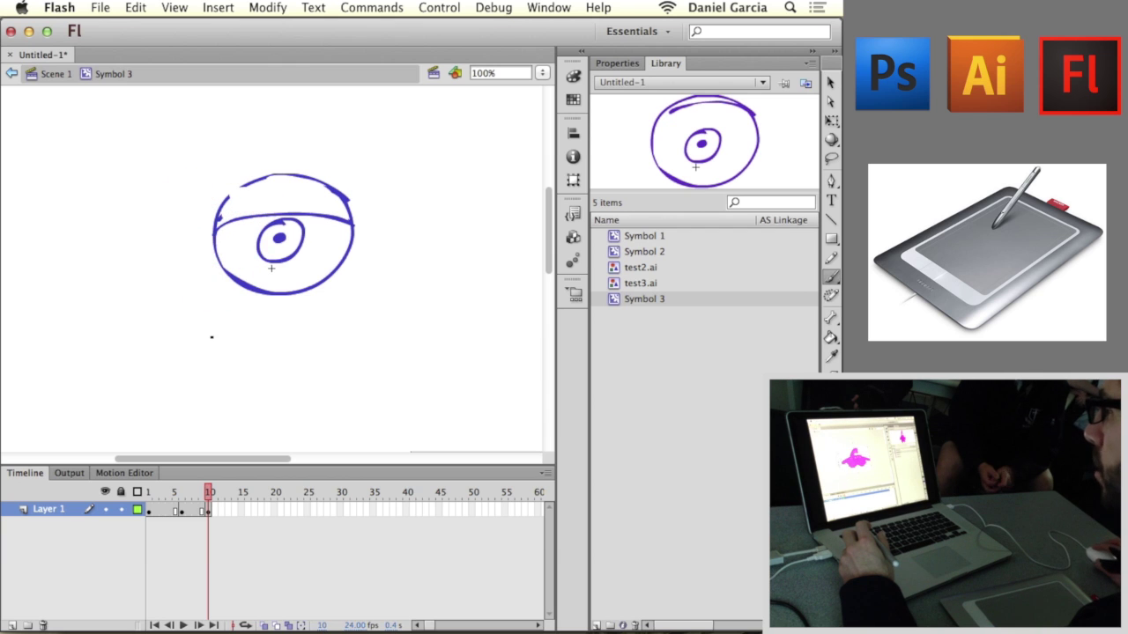
Step: Insert a keyframe at frame 15, redraw the eyelid line across the iris and erase the part of the iris above it
{"action": "right_click", "coordinate": [240, 510]}
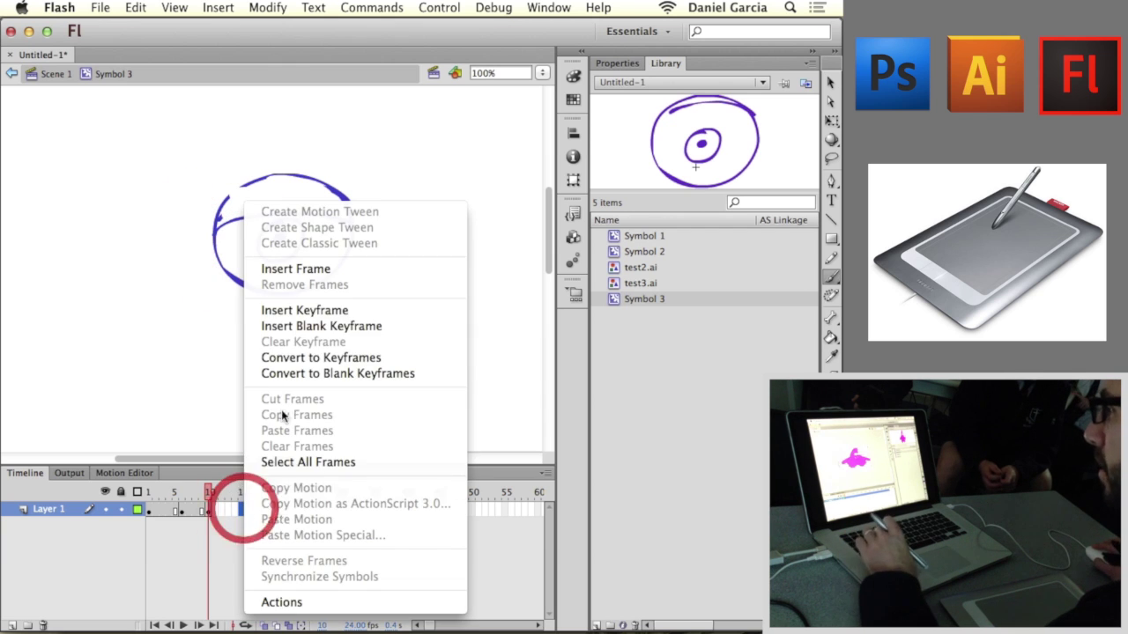
{"action": "left_click", "coordinate": [304, 307]}
{"action": "right_click", "coordinate": [241, 509]}
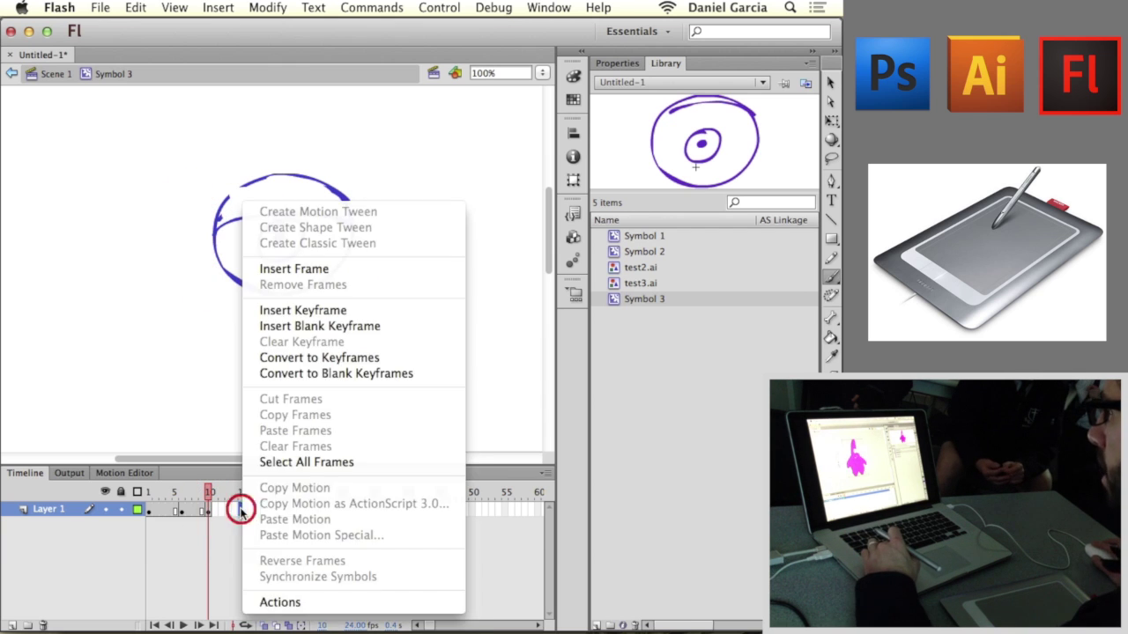
{"action": "left_click", "coordinate": [315, 319]}
{"action": "key", "text": "e"}
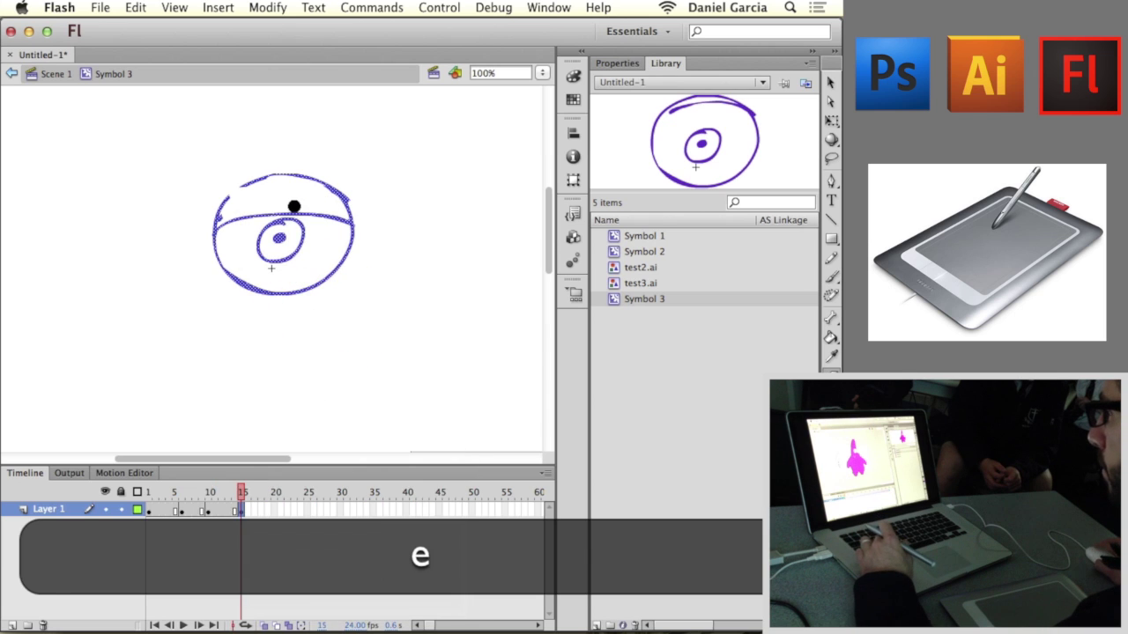
{"action": "left_click_drag", "start_coordinate": [251, 213], "coordinate": [223, 229]}
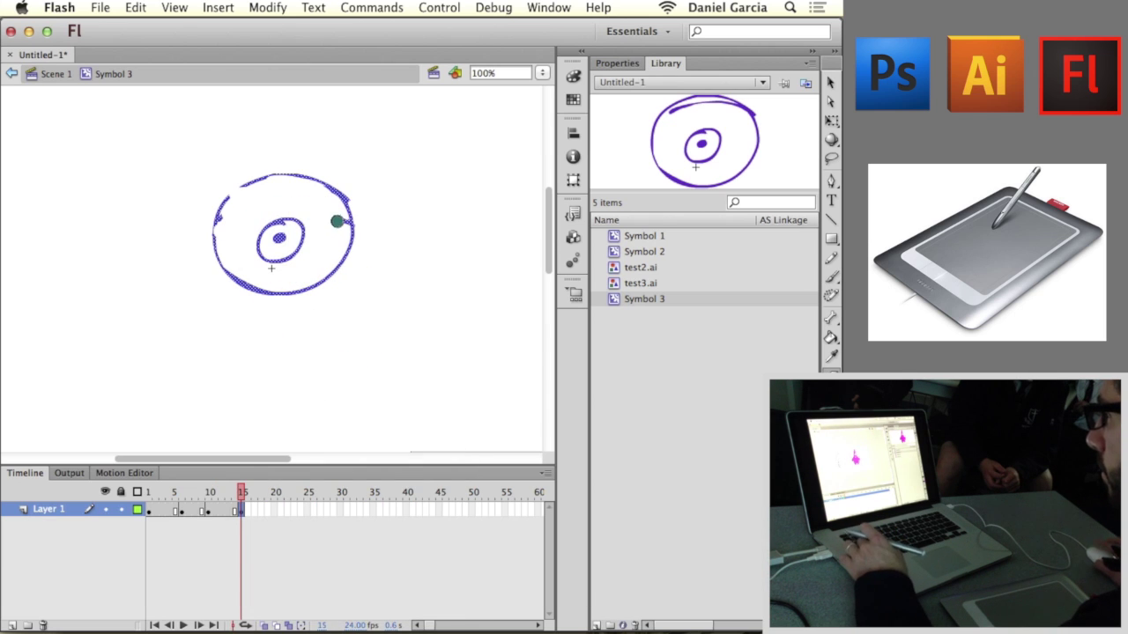
{"action": "left_click", "coordinate": [329, 216]}
{"action": "key", "text": "b"}
{"action": "left_click_drag", "start_coordinate": [352, 235], "coordinate": [225, 239]}
{"action": "key", "text": "e"}
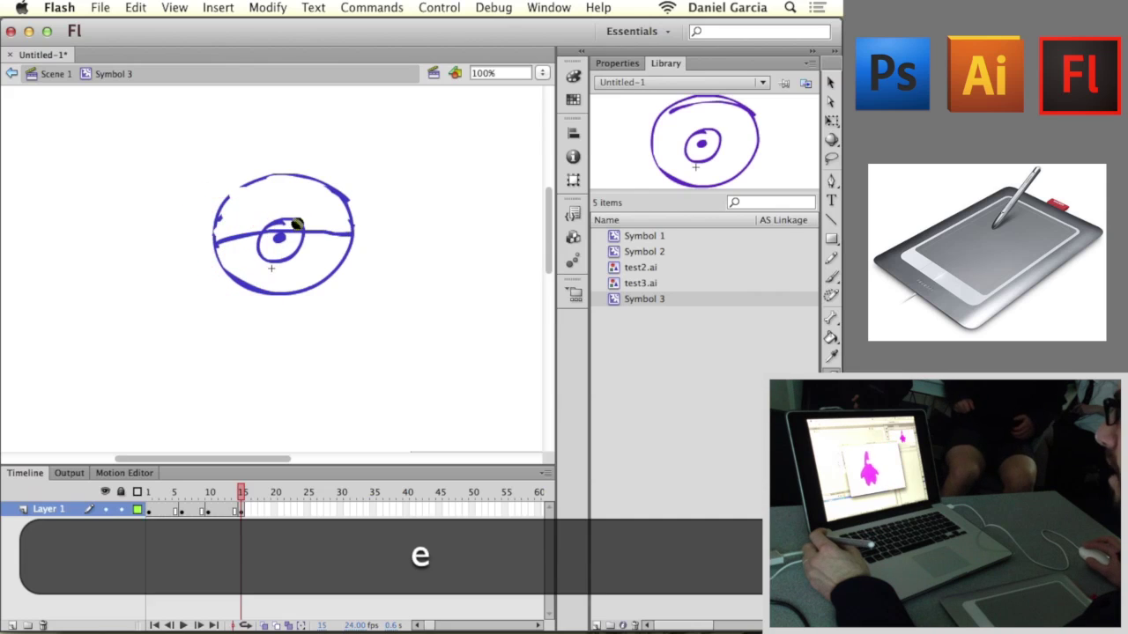
{"action": "left_click", "coordinate": [265, 231]}
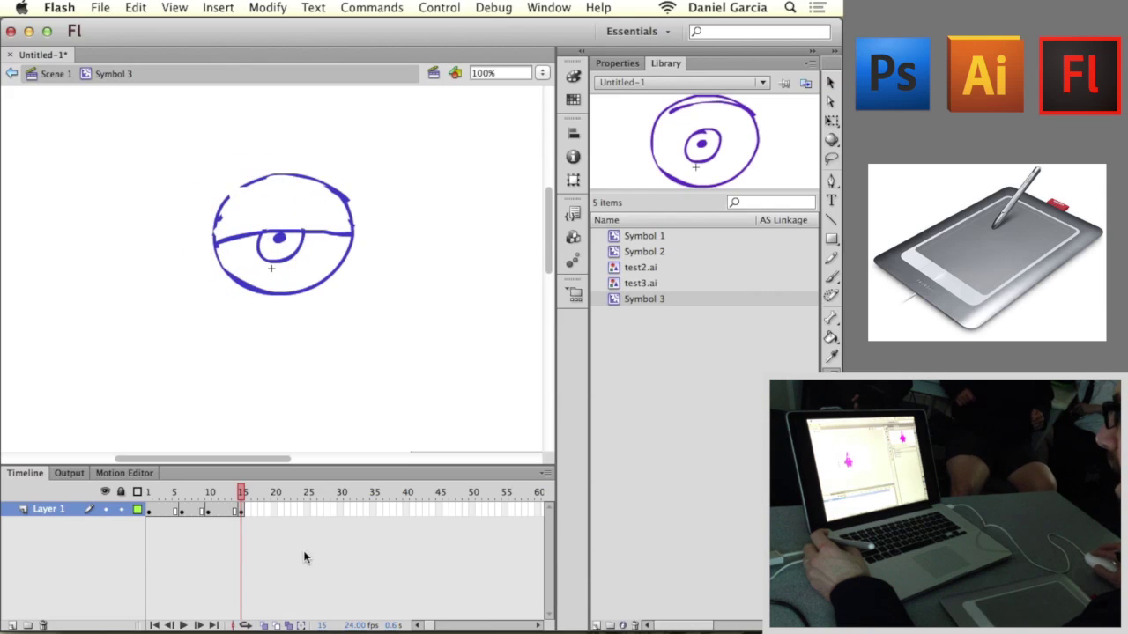
Step: Insert a keyframe at frame 21, erase the eyelid, iris and pupil, and draw a nearly closed eyelid low in the eye
{"action": "left_click", "coordinate": [279, 509]}
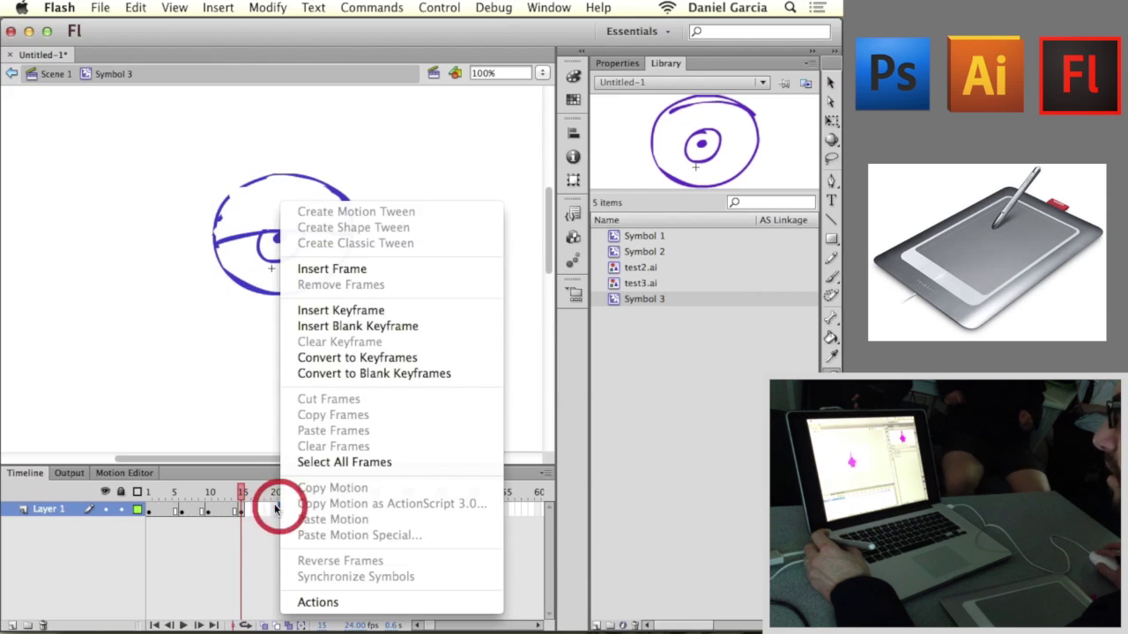
{"action": "left_click", "coordinate": [298, 313]}
{"action": "key", "text": "e"}
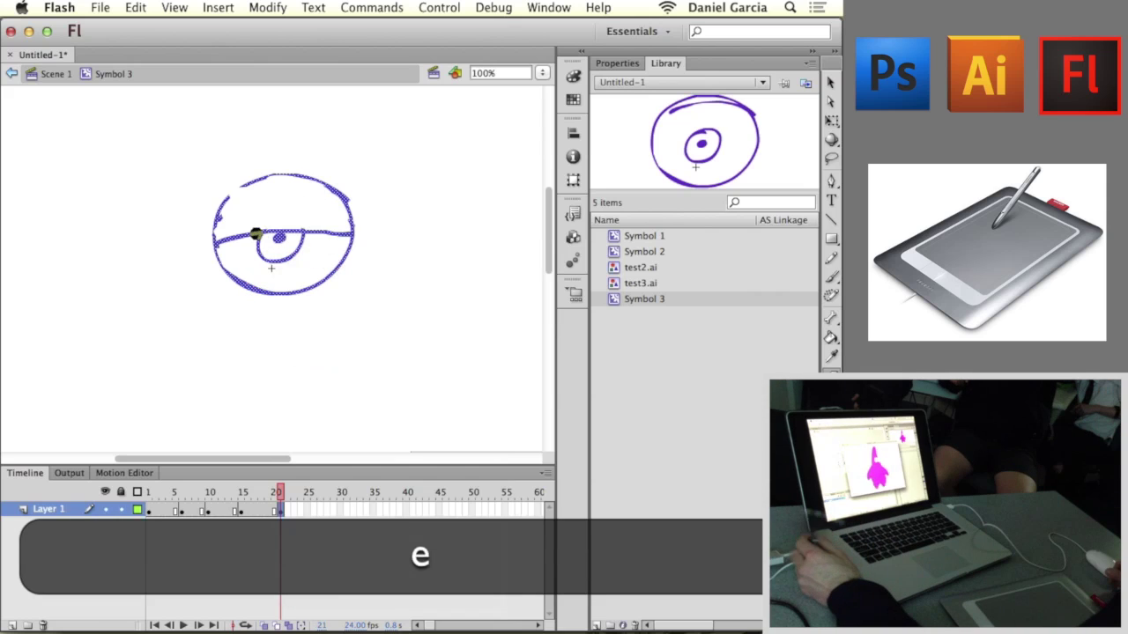
{"action": "left_click_drag", "start_coordinate": [284, 231], "coordinate": [292, 256]}
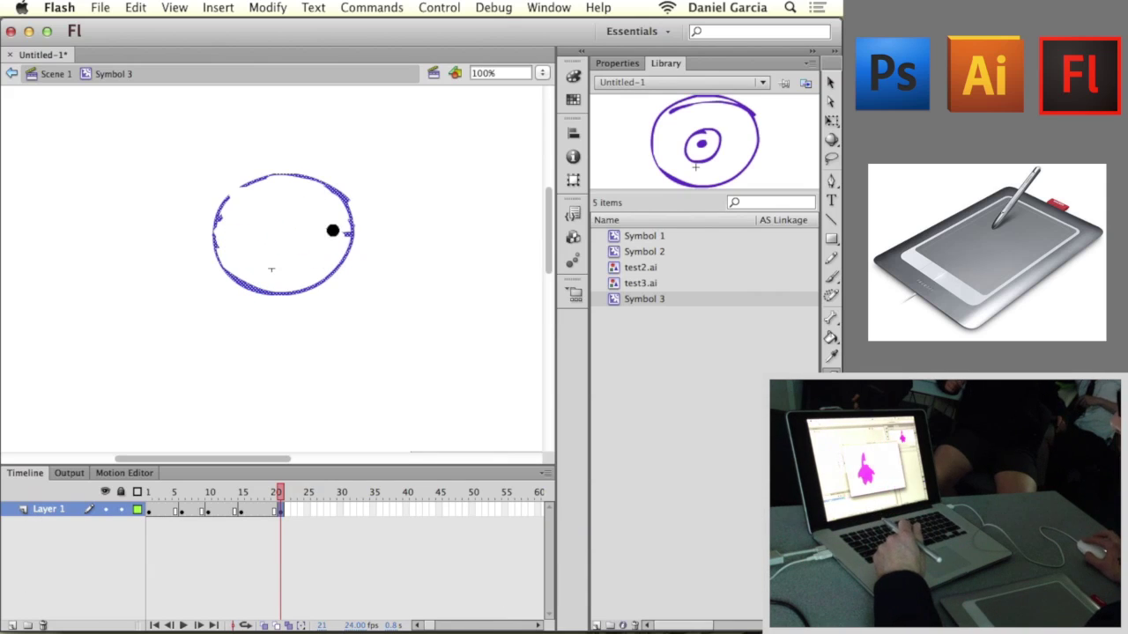
{"action": "left_click", "coordinate": [322, 239]}
{"action": "key", "text": "b"}
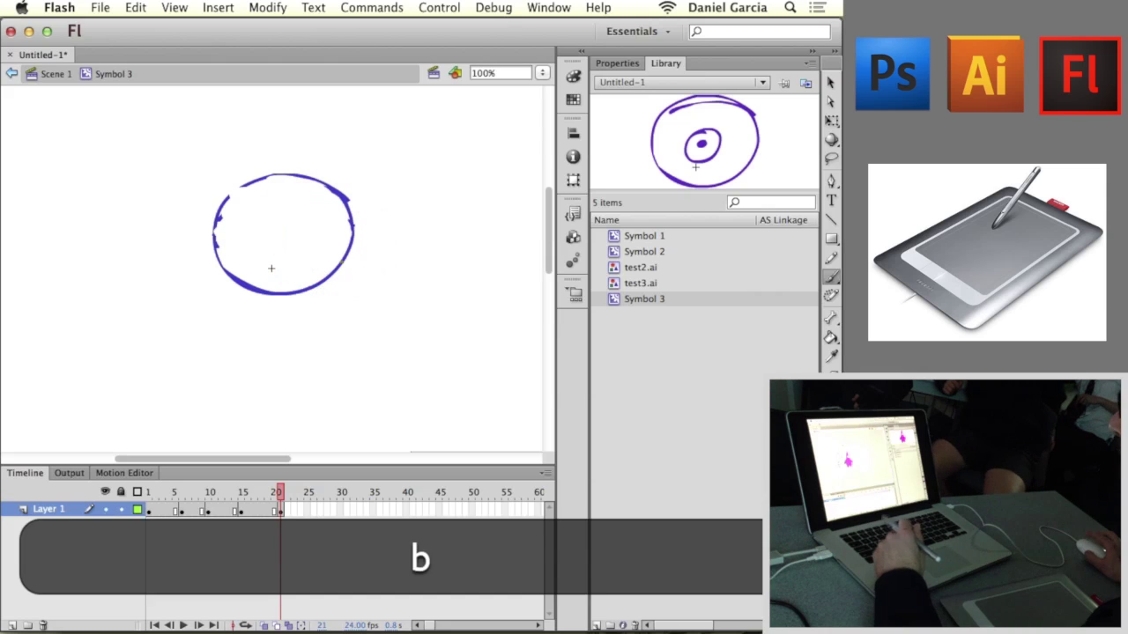
{"action": "left_click_drag", "start_coordinate": [339, 265], "coordinate": [258, 262]}
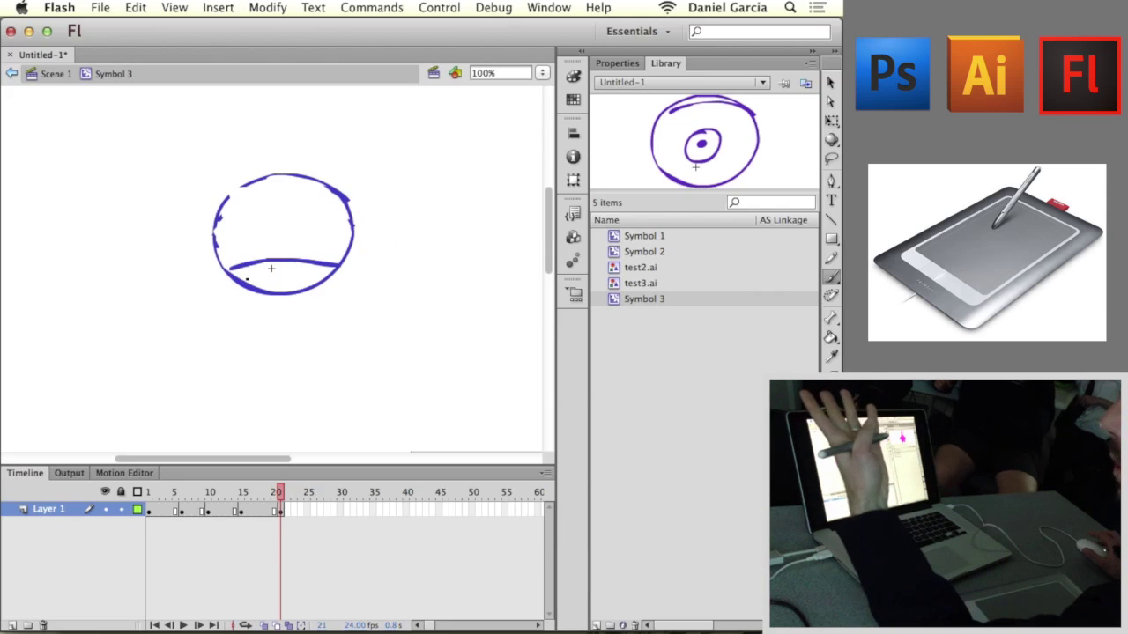
Step: Go back to frame 1 and draw four eyelashes hanging from the eyelid line with the Brush
{"action": "left_click", "coordinate": [264, 496]}
{"action": "mouse_move", "coordinate": [264, 496]}
{"action": "left_mouse_down"}
{"action": "mouse_move", "coordinate": [136, 496]}
{"action": "mouse_move", "coordinate": [305, 494]}
{"action": "mouse_move", "coordinate": [118, 502]}
{"action": "mouse_move", "coordinate": [254, 496]}
{"action": "mouse_move", "coordinate": [144, 495]}
{"action": "left_mouse_up"}
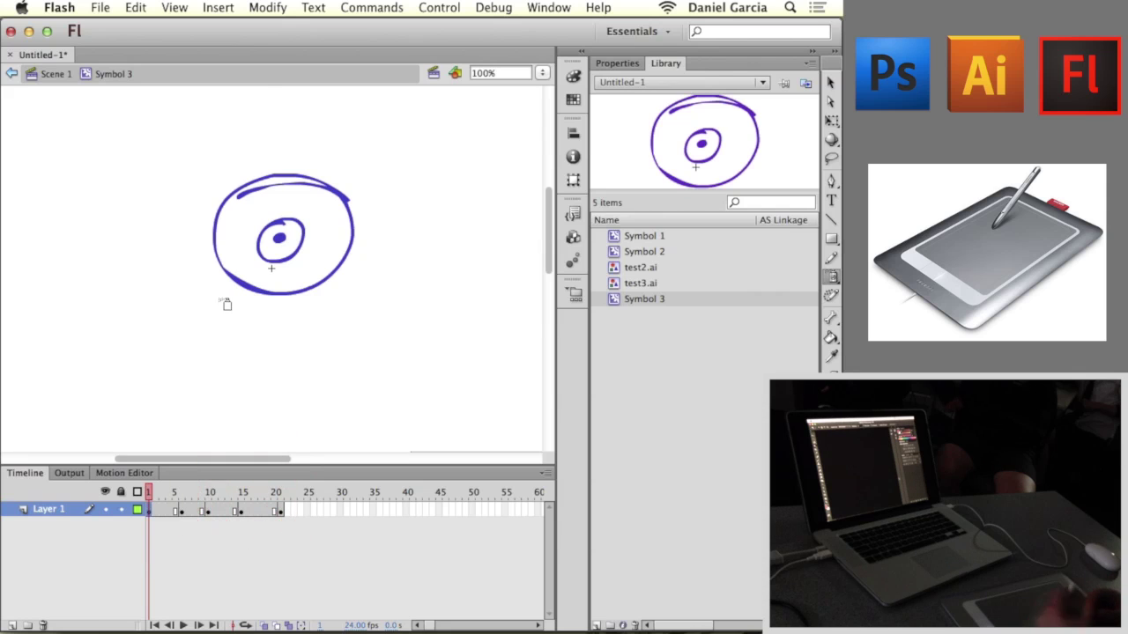
{"action": "key", "text": "b"}
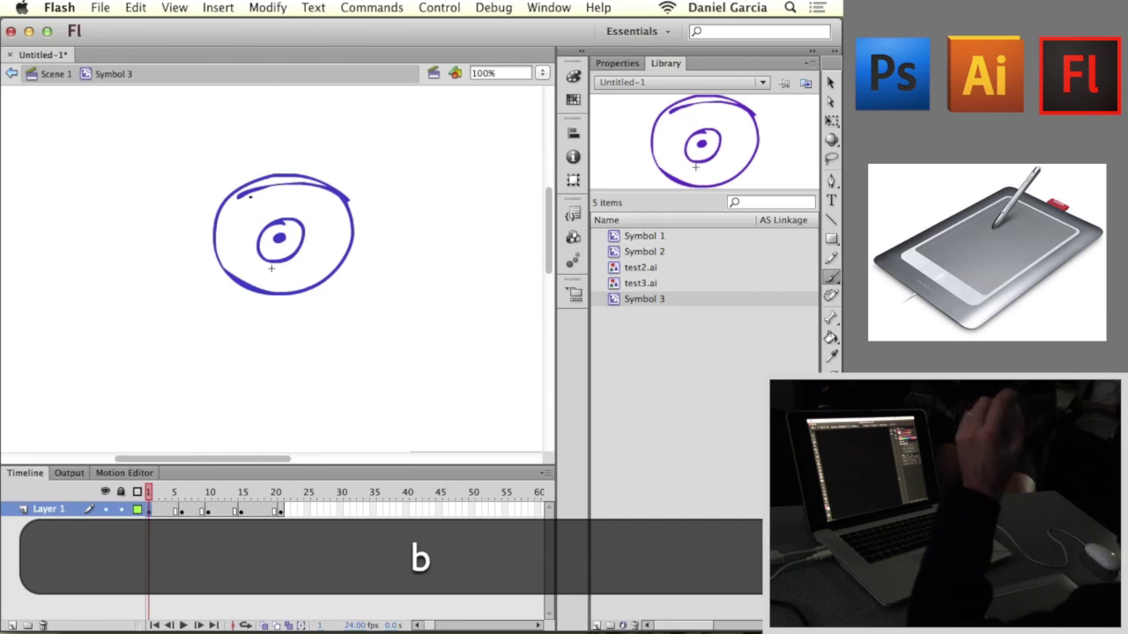
{"action": "mouse_move", "coordinate": [240, 196]}
{"action": "left_mouse_down"}
{"action": "mouse_move", "coordinate": [257, 188]}
{"action": "mouse_move", "coordinate": [276, 211]}
{"action": "mouse_move", "coordinate": [321, 209]}
{"action": "left_mouse_up"}
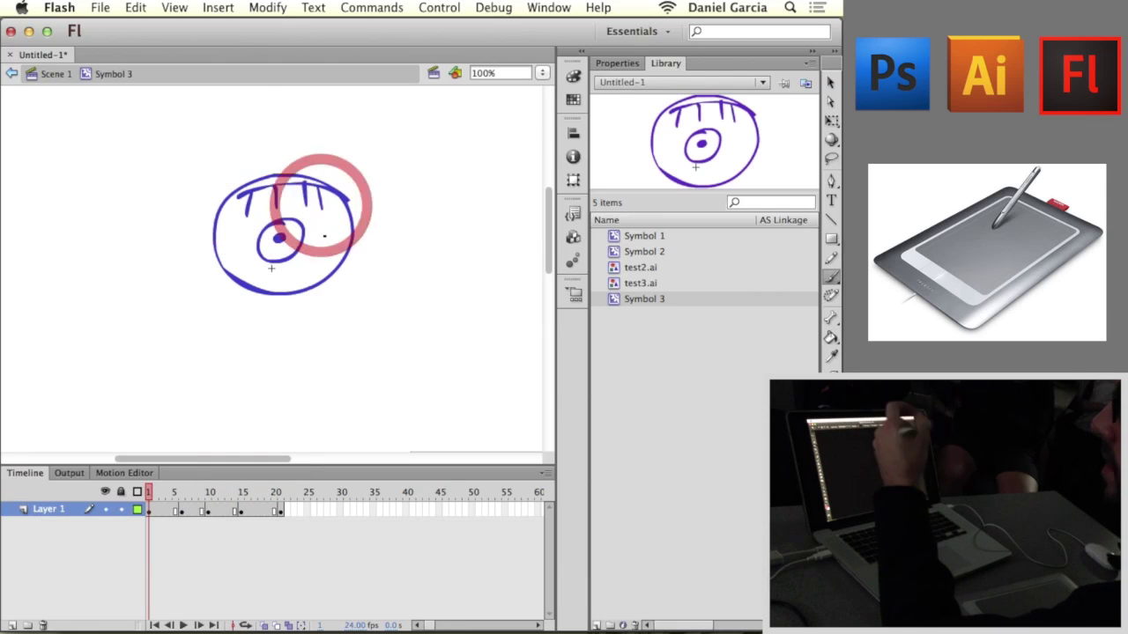
Step: Draw matching eyelashes below the eyelid line on the keyframes at frames 6 and 10
{"action": "mouse_move", "coordinate": [149, 492]}
{"action": "left_mouse_down"}
{"action": "mouse_move", "coordinate": [201, 494]}
{"action": "mouse_move", "coordinate": [181, 497]}
{"action": "left_mouse_up"}
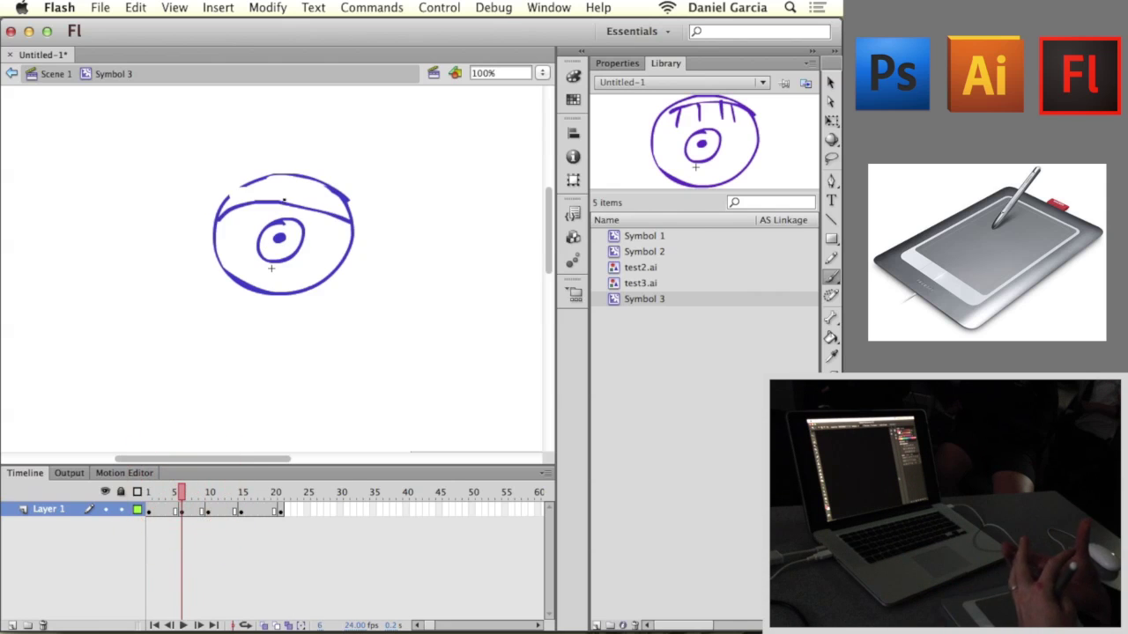
{"action": "left_click_drag", "start_coordinate": [236, 211], "coordinate": [233, 236]}
{"action": "mouse_move", "coordinate": [262, 206]}
{"action": "left_mouse_down"}
{"action": "mouse_move", "coordinate": [256, 228]}
{"action": "mouse_move", "coordinate": [327, 222]}
{"action": "mouse_move", "coordinate": [328, 241]}
{"action": "left_mouse_up"}
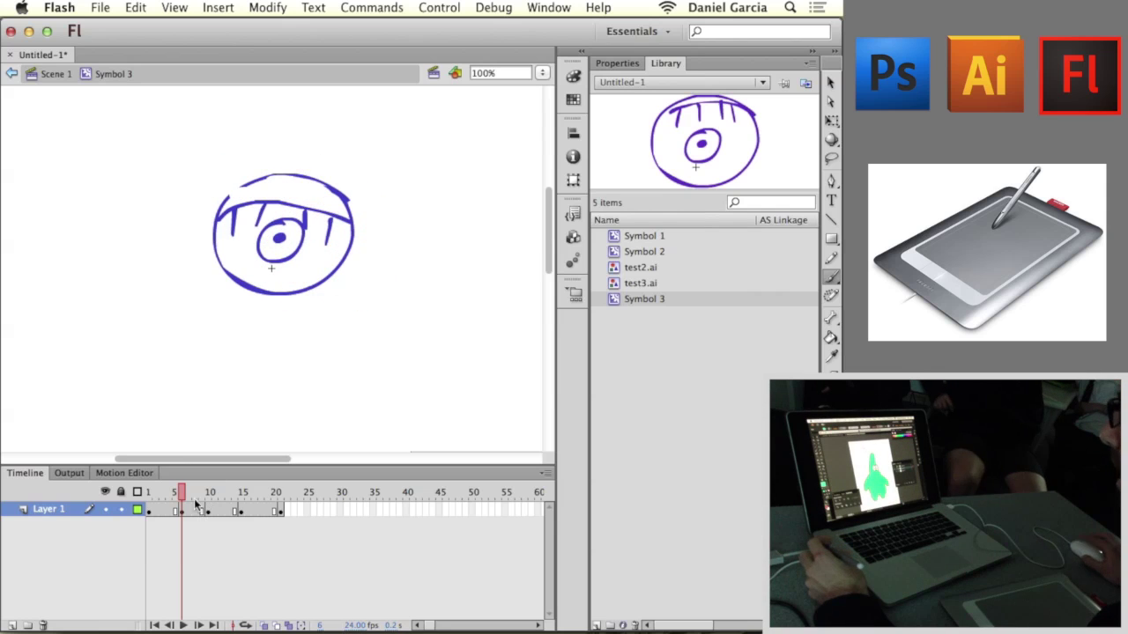
{"action": "left_click_drag", "start_coordinate": [183, 489], "coordinate": [209, 491]}
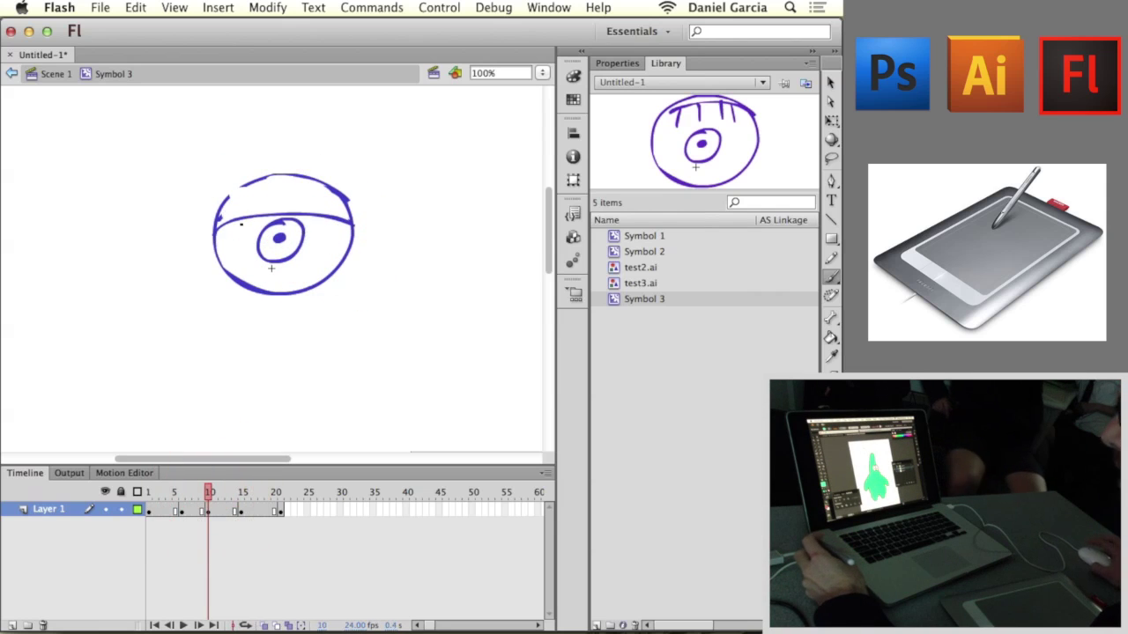
{"action": "mouse_move", "coordinate": [230, 221]}
{"action": "left_mouse_down"}
{"action": "mouse_move", "coordinate": [230, 249]}
{"action": "mouse_move", "coordinate": [249, 238]}
{"action": "left_mouse_up"}
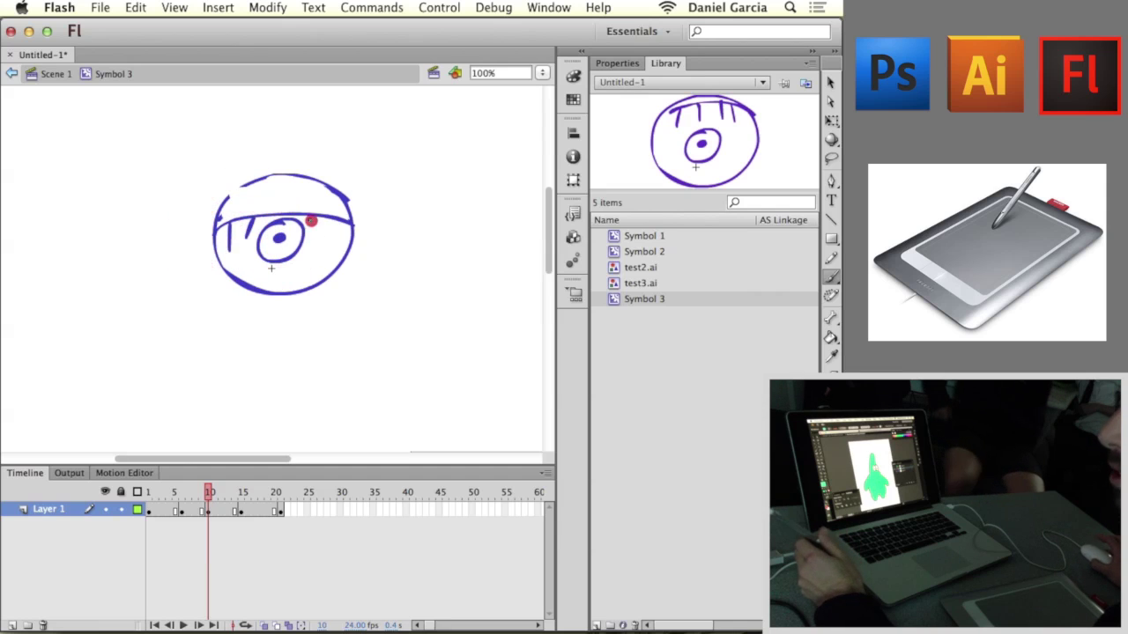
Step: Draw eyelashes along the half-closed eyelid on the keyframe at frame 15
{"action": "left_click_drag", "start_coordinate": [208, 491], "coordinate": [247, 493]}
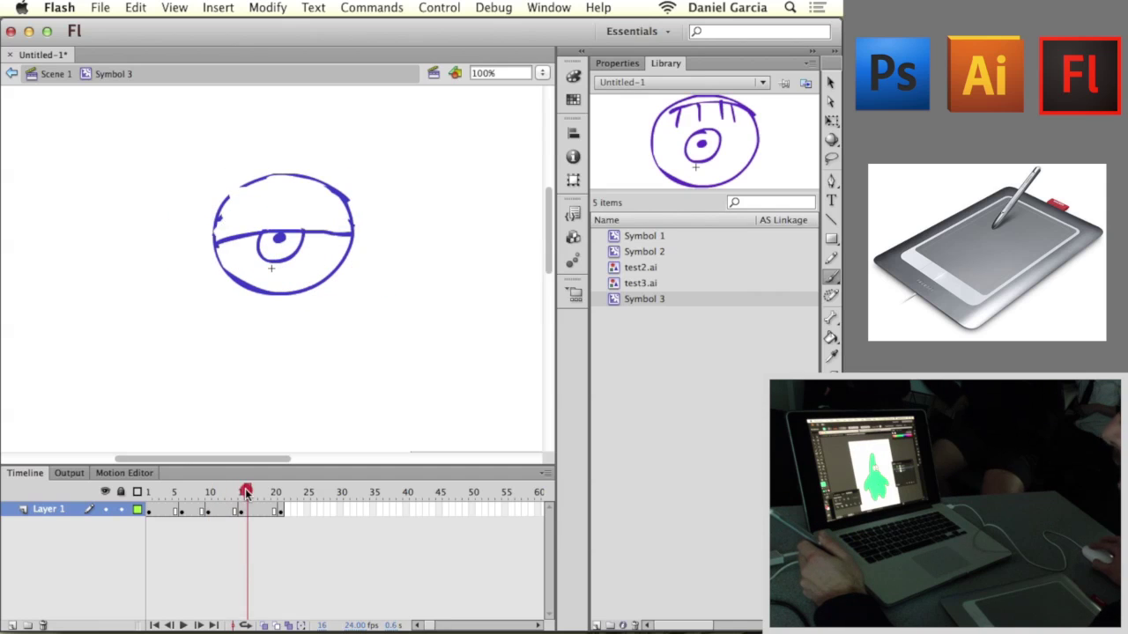
{"action": "left_click_drag", "start_coordinate": [233, 242], "coordinate": [232, 266]}
{"action": "mouse_move", "coordinate": [249, 237]}
{"action": "left_mouse_down"}
{"action": "mouse_move", "coordinate": [310, 230]}
{"action": "mouse_move", "coordinate": [295, 255]}
{"action": "left_mouse_up"}
{"action": "left_click_drag", "start_coordinate": [316, 233], "coordinate": [313, 251]}
{"action": "left_click_drag", "start_coordinate": [335, 231], "coordinate": [331, 252]}
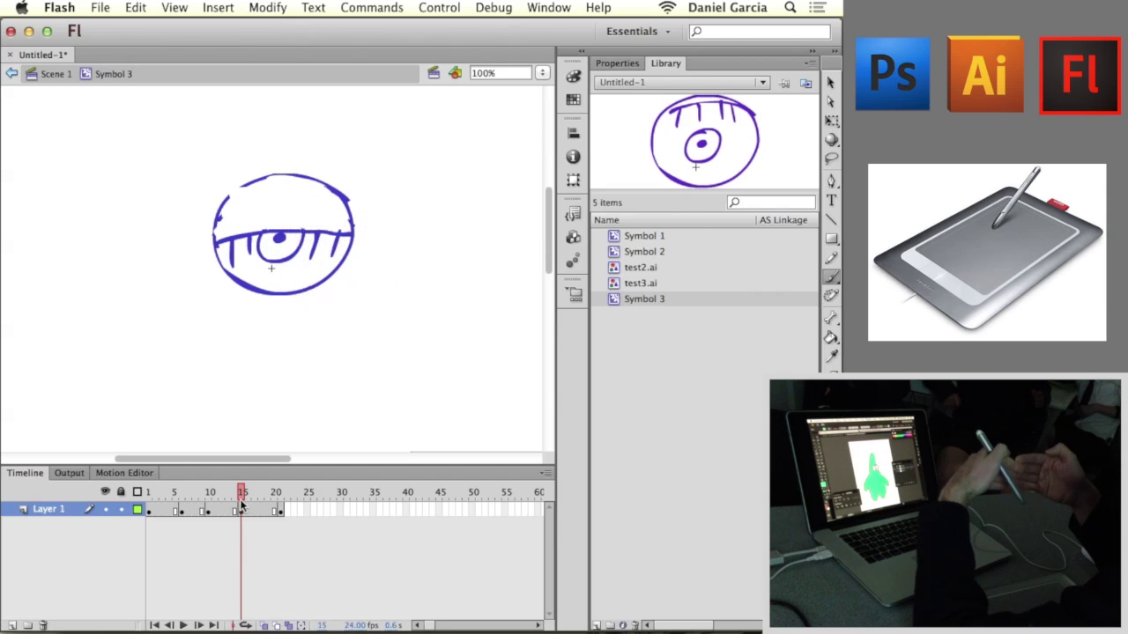
Step: Draw short eyelashes along the nearly closed eyelid on the keyframe at frame 21
{"action": "left_click_drag", "start_coordinate": [245, 494], "coordinate": [280, 492]}
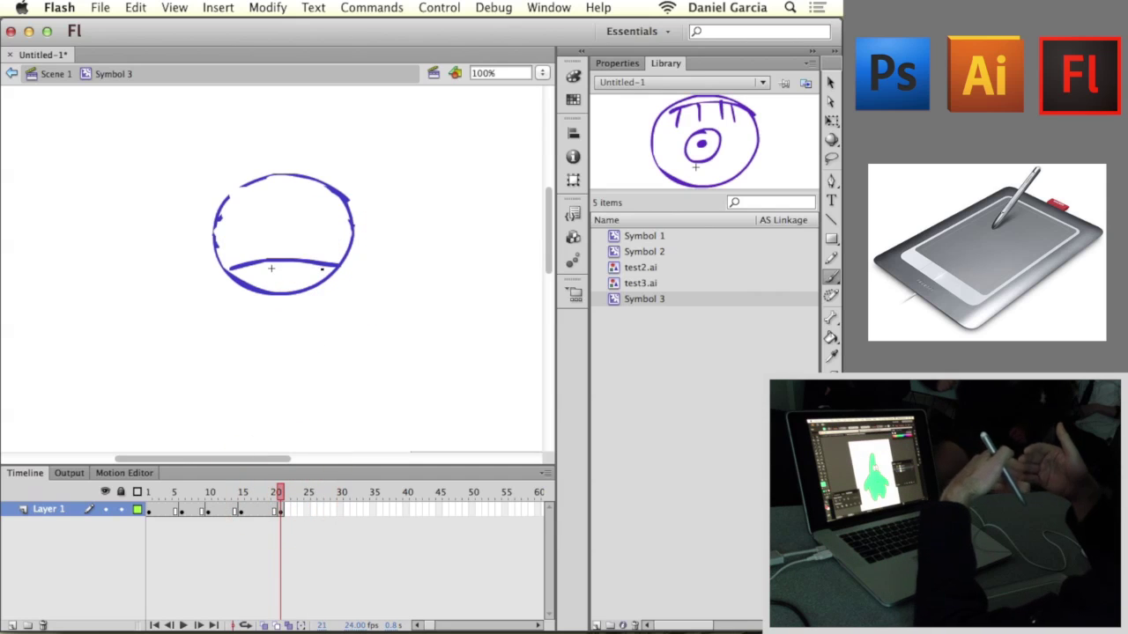
{"action": "left_click_drag", "start_coordinate": [319, 256], "coordinate": [318, 270]}
{"action": "mouse_move", "coordinate": [300, 252]}
{"action": "left_mouse_down"}
{"action": "mouse_move", "coordinate": [300, 275]}
{"action": "mouse_move", "coordinate": [284, 278]}
{"action": "left_mouse_up"}
{"action": "mouse_move", "coordinate": [262, 262]}
{"action": "left_mouse_down"}
{"action": "mouse_move", "coordinate": [262, 278]}
{"action": "mouse_move", "coordinate": [250, 280]}
{"action": "left_mouse_up"}
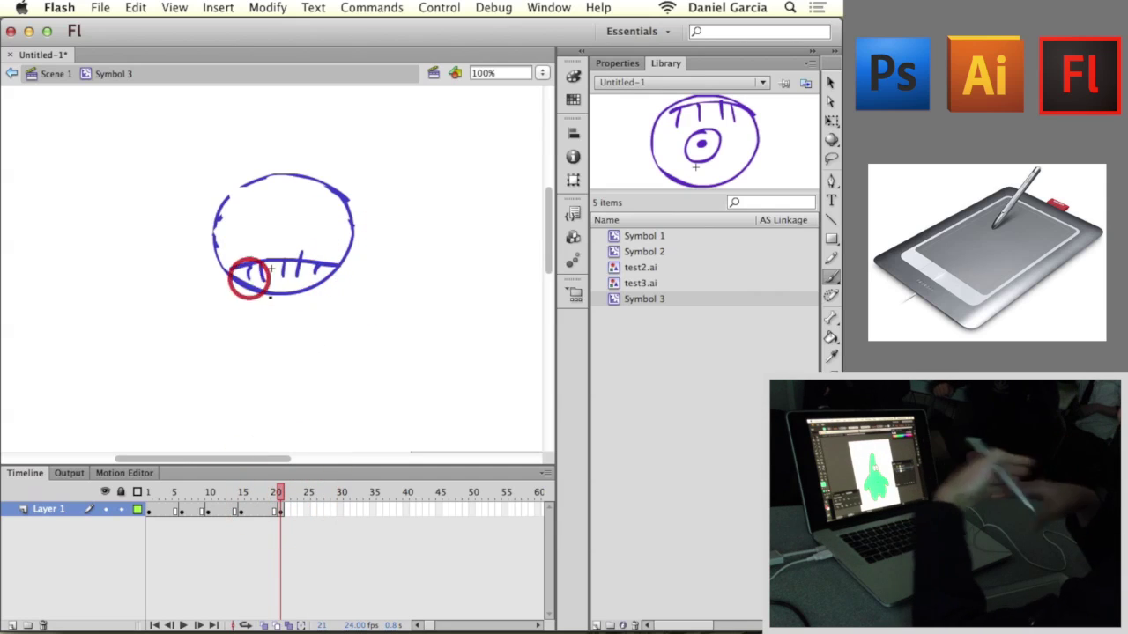
Step: Scrub the timeline back from frame 21 toward the start to review the blink
{"action": "left_click_drag", "start_coordinate": [279, 492], "coordinate": [144, 502]}
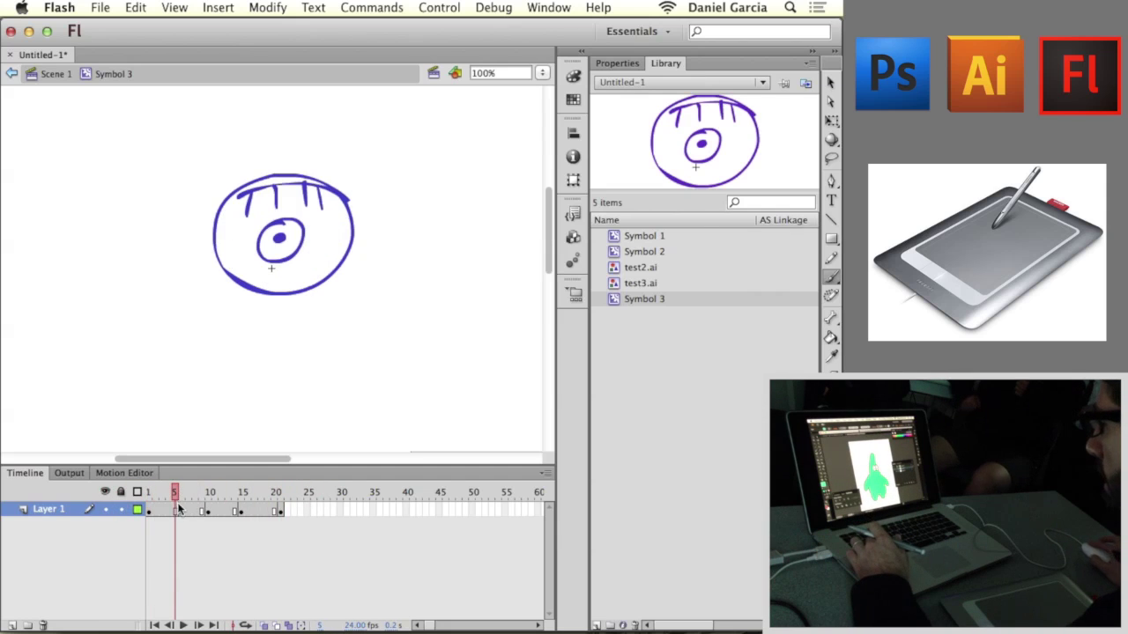
{"action": "left_click", "coordinate": [179, 509]}
{"action": "scroll", "coordinate": [181, 176], "scroll_direction": "up", "scroll_amount": 2}
{"action": "scroll", "coordinate": [180, 177], "scroll_direction": "left", "scroll_amount": 1}
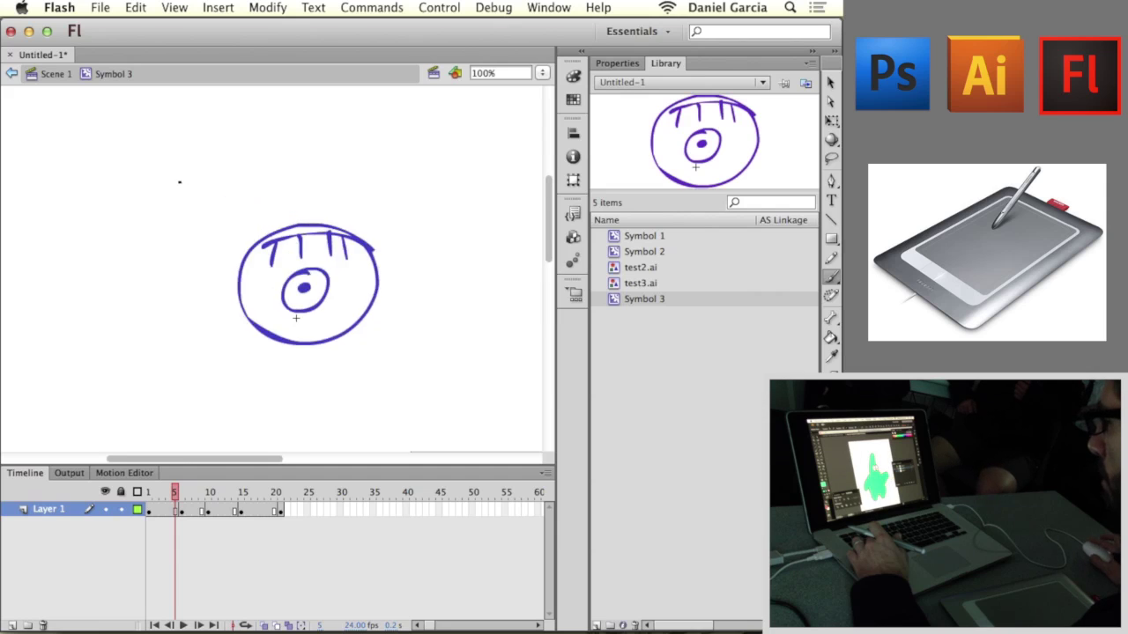
Step: Draw four small circles with the Brush around the open eye on the first keyframe
{"action": "scroll", "coordinate": [179, 167], "scroll_direction": "down", "scroll_amount": 1}
{"action": "scroll", "coordinate": [179, 168], "scroll_direction": "right", "scroll_amount": 1}
{"action": "key", "text": "b"}
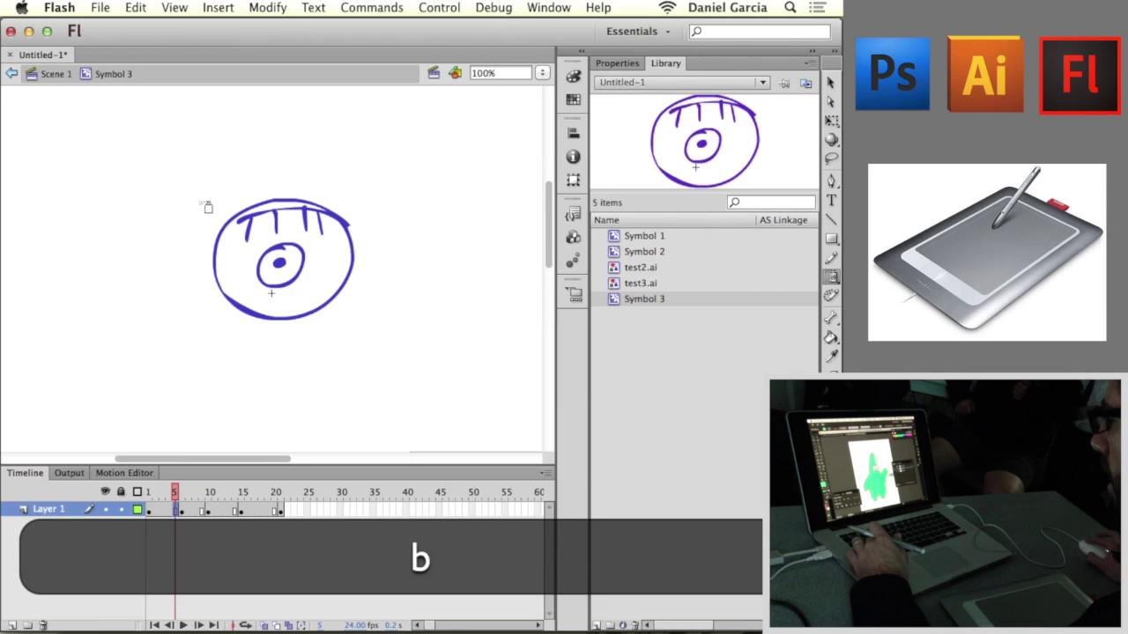
{"action": "key", "text": "b"}
{"action": "mouse_move", "coordinate": [186, 185]}
{"action": "left_mouse_down"}
{"action": "mouse_move", "coordinate": [204, 185]}
{"action": "mouse_move", "coordinate": [188, 176]}
{"action": "left_mouse_up"}
{"action": "left_click_drag", "start_coordinate": [284, 134], "coordinate": [284, 136]}
{"action": "left_click_drag", "start_coordinate": [367, 206], "coordinate": [368, 207]}
{"action": "left_click_drag", "start_coordinate": [385, 286], "coordinate": [382, 282]}
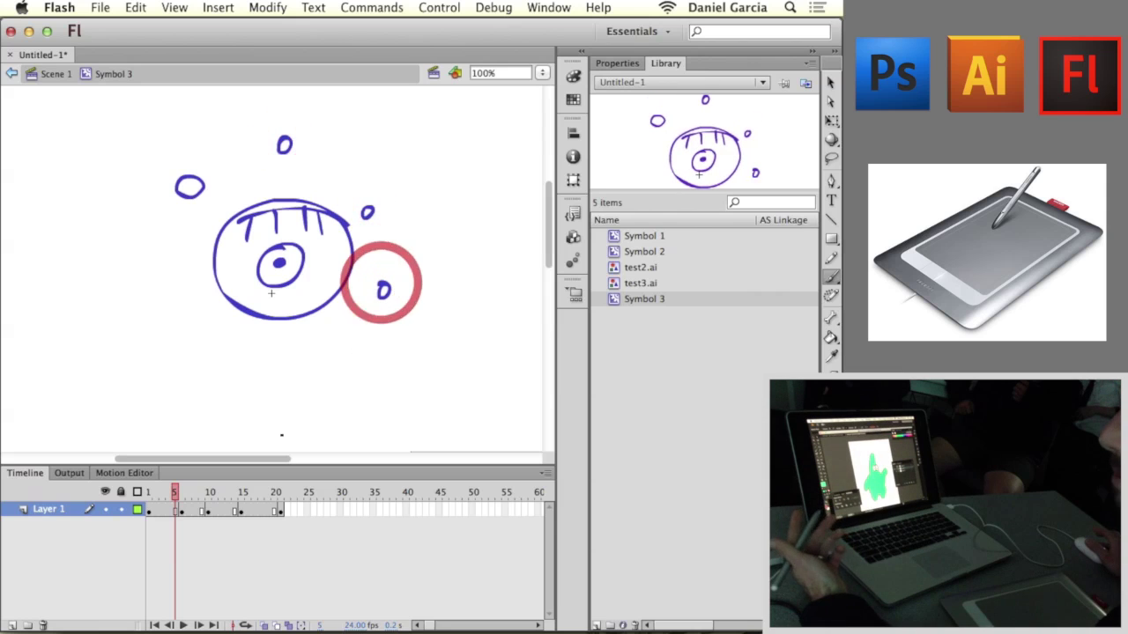
Step: Draw small circles scattered around the eye on the keyframe at frame 10
{"action": "left_click_drag", "start_coordinate": [175, 493], "coordinate": [208, 496]}
{"action": "left_click_drag", "start_coordinate": [189, 181], "coordinate": [190, 192]}
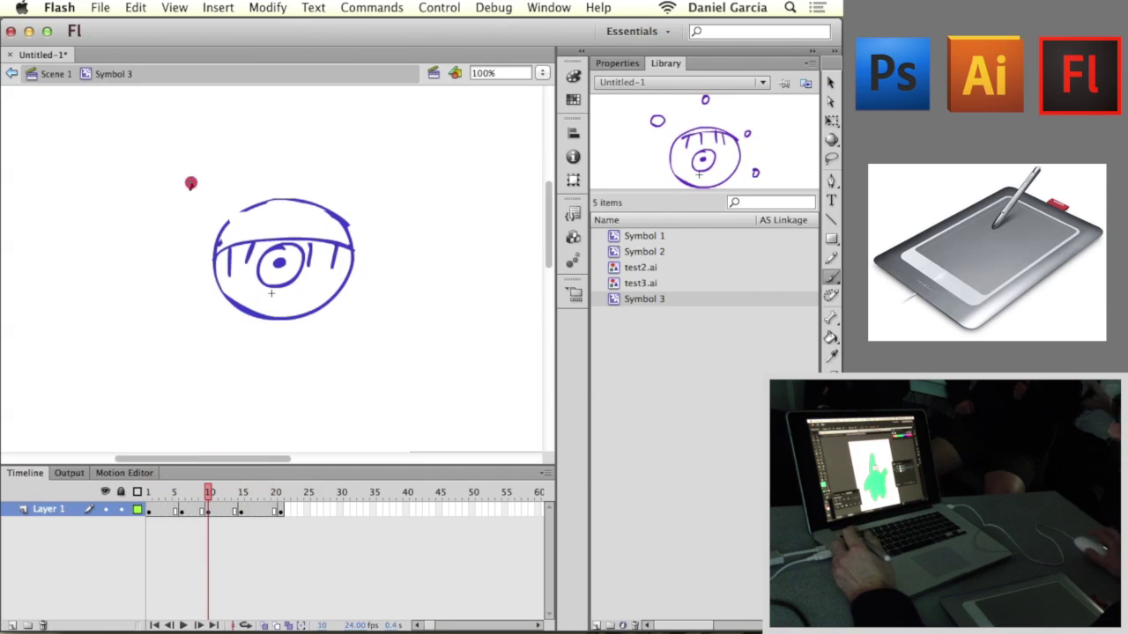
{"action": "left_click_drag", "start_coordinate": [173, 303], "coordinate": [173, 309]}
{"action": "left_click_drag", "start_coordinate": [350, 347], "coordinate": [353, 358]}
{"action": "left_click_drag", "start_coordinate": [280, 134], "coordinate": [281, 143]}
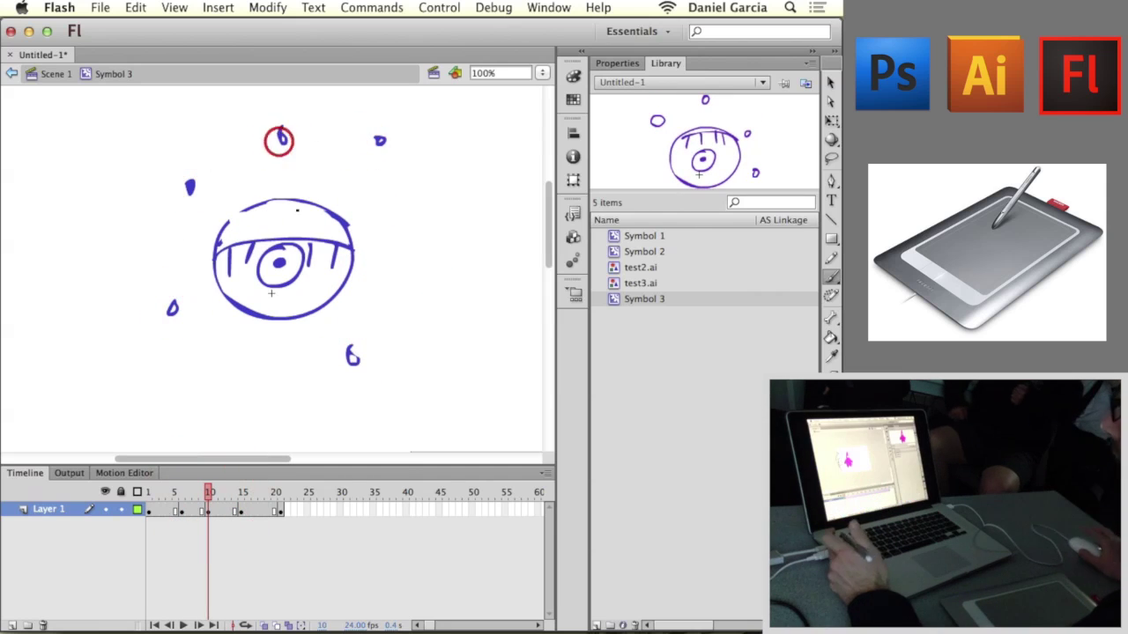
Step: Draw small circles in new positions around the half-closed eye on the keyframe at frame 15
{"action": "scroll", "coordinate": [186, 390], "scroll_direction": "up", "scroll_amount": 1}
{"action": "left_click_drag", "start_coordinate": [209, 492], "coordinate": [242, 494]}
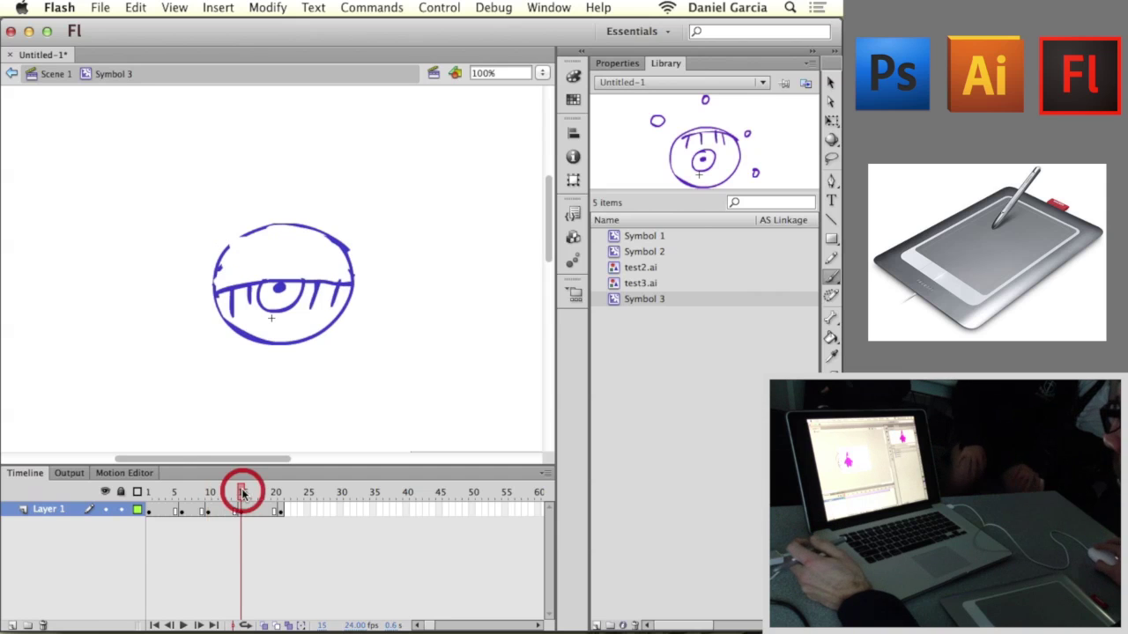
{"action": "left_click_drag", "start_coordinate": [399, 245], "coordinate": [398, 261]}
{"action": "left_click_drag", "start_coordinate": [322, 121], "coordinate": [325, 135]}
{"action": "left_click_drag", "start_coordinate": [193, 126], "coordinate": [196, 132]}
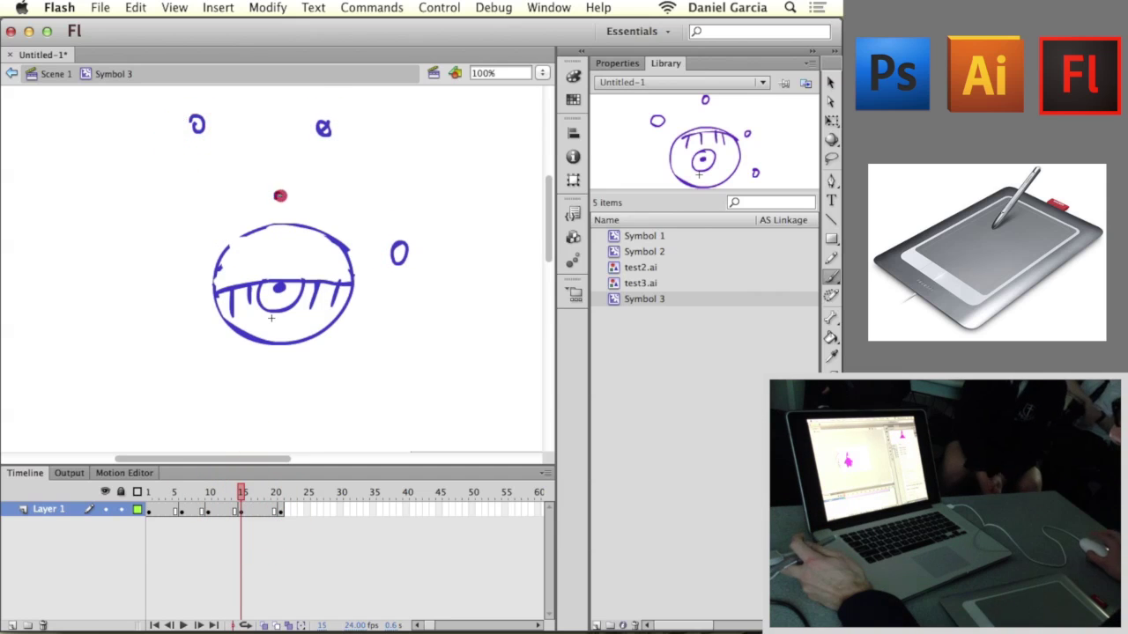
{"action": "left_click_drag", "start_coordinate": [370, 368], "coordinate": [373, 385]}
{"action": "left_click_drag", "start_coordinate": [208, 354], "coordinate": [210, 373]}
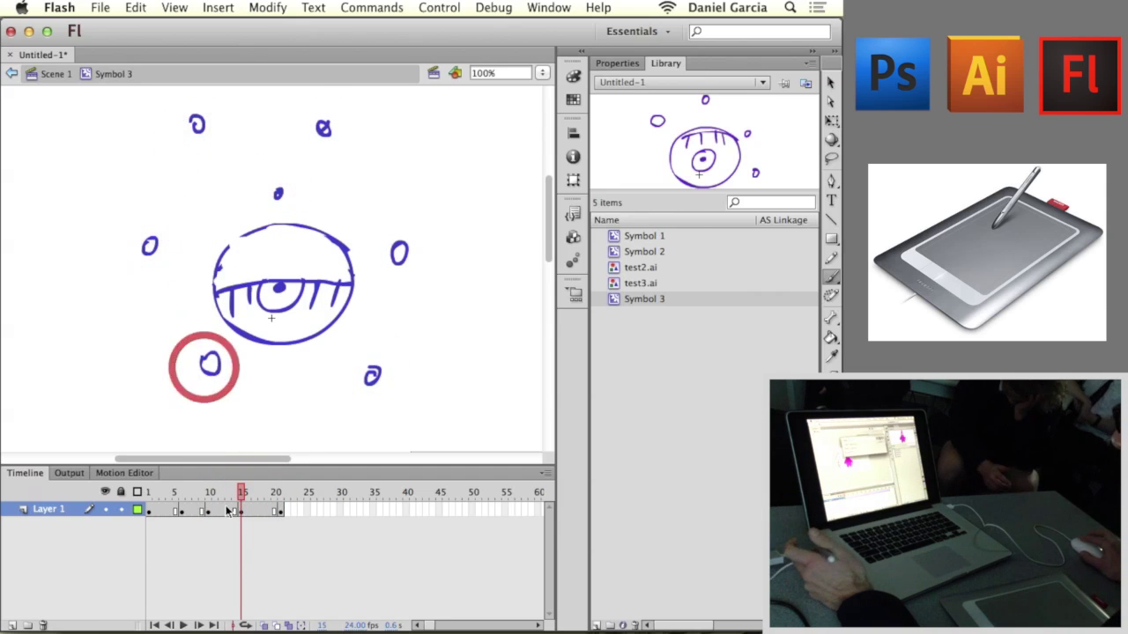
Step: Draw small circles spread around the nearly closed eye on the keyframe at frame 21
{"action": "left_click_drag", "start_coordinate": [239, 495], "coordinate": [279, 493]}
{"action": "mouse_move", "coordinate": [402, 357]}
{"action": "left_mouse_down"}
{"action": "mouse_move", "coordinate": [400, 370]}
{"action": "mouse_move", "coordinate": [407, 361]}
{"action": "left_mouse_up"}
{"action": "mouse_move", "coordinate": [449, 204]}
{"action": "left_mouse_down"}
{"action": "mouse_move", "coordinate": [451, 216]}
{"action": "mouse_move", "coordinate": [447, 208]}
{"action": "left_mouse_up"}
{"action": "left_click_drag", "start_coordinate": [100, 149], "coordinate": [94, 158]}
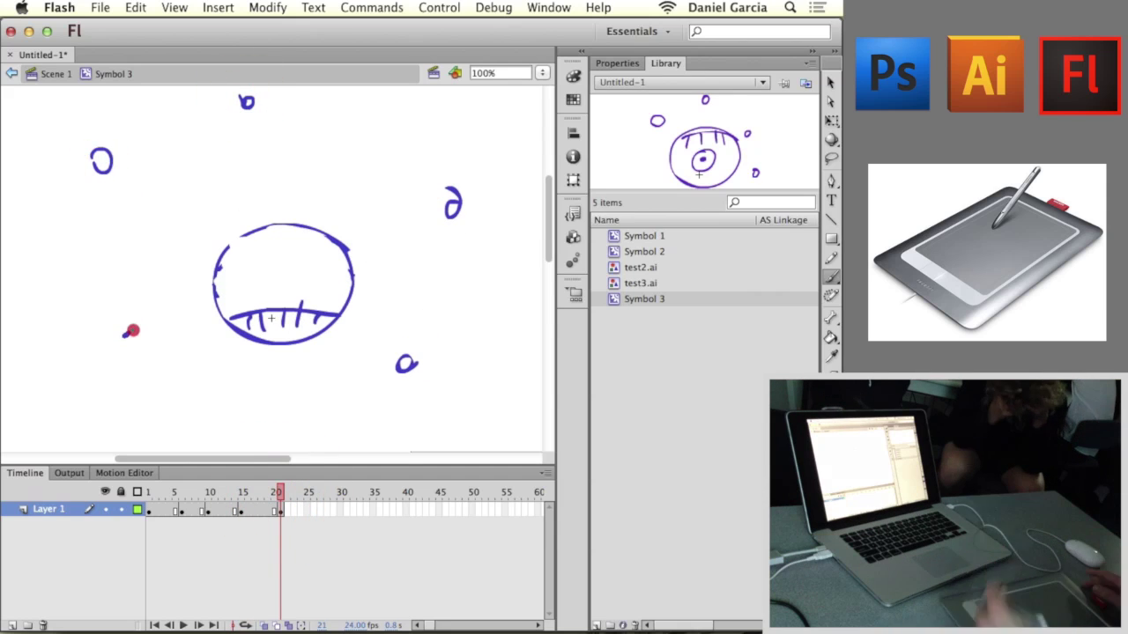
{"action": "left_click_drag", "start_coordinate": [127, 328], "coordinate": [127, 335]}
{"action": "left_click_drag", "start_coordinate": [306, 165], "coordinate": [308, 168]}
Step: Go back to frame 1 and draw more small circles farther out around the open eye
{"action": "left_click_drag", "start_coordinate": [279, 493], "coordinate": [108, 493]}
{"action": "left_click_drag", "start_coordinate": [179, 323], "coordinate": [181, 335]}
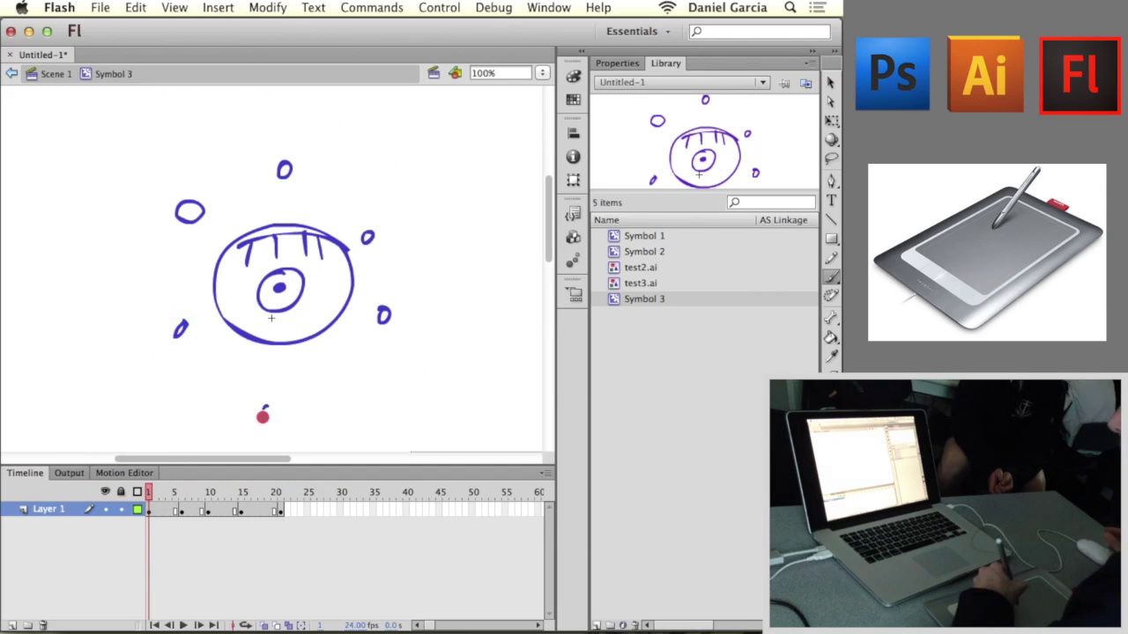
{"action": "left_click_drag", "start_coordinate": [264, 405], "coordinate": [265, 418]}
{"action": "left_click_drag", "start_coordinate": [412, 238], "coordinate": [412, 252]}
{"action": "left_click_drag", "start_coordinate": [382, 121], "coordinate": [382, 137]}
{"action": "left_click_drag", "start_coordinate": [172, 102], "coordinate": [176, 115]}
{"action": "left_click_drag", "start_coordinate": [84, 208], "coordinate": [86, 225]}
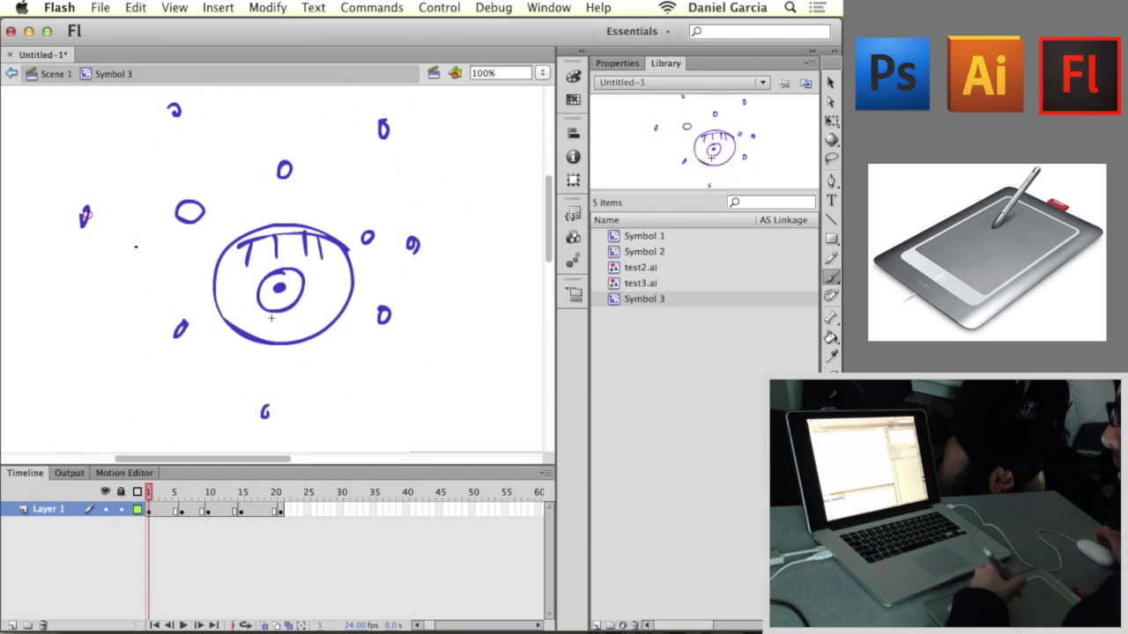
{"action": "left_click_drag", "start_coordinate": [385, 371], "coordinate": [388, 385]}
Step: Draw a small stick figure to the left of the eye on the first keyframe
{"action": "mouse_move", "coordinate": [144, 503]}
{"action": "left_mouse_down"}
{"action": "mouse_move", "coordinate": [271, 493]}
{"action": "mouse_move", "coordinate": [156, 493]}
{"action": "mouse_move", "coordinate": [327, 489]}
{"action": "mouse_move", "coordinate": [123, 491]}
{"action": "left_mouse_up"}
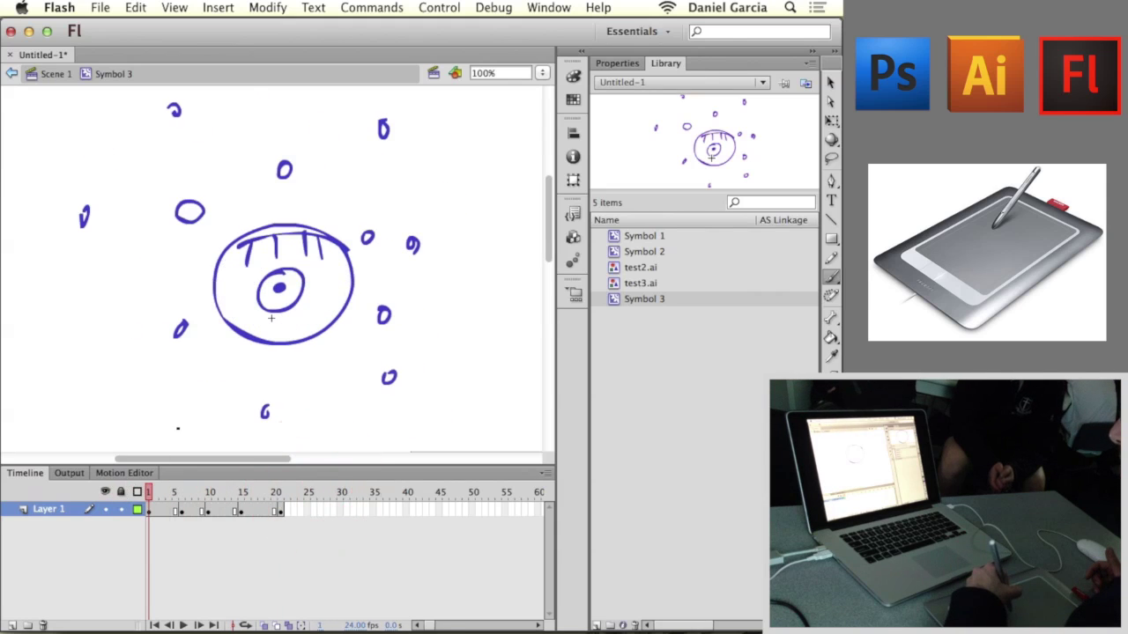
{"action": "left_click_drag", "start_coordinate": [112, 273], "coordinate": [101, 274]}
{"action": "mouse_move", "coordinate": [104, 317]}
{"action": "left_mouse_down"}
{"action": "mouse_move", "coordinate": [91, 388]}
{"action": "mouse_move", "coordinate": [118, 397]}
{"action": "left_mouse_up"}
{"action": "mouse_move", "coordinate": [102, 344]}
{"action": "left_mouse_down"}
{"action": "mouse_move", "coordinate": [125, 331]}
{"action": "mouse_move", "coordinate": [86, 335]}
{"action": "left_mouse_up"}
{"action": "mouse_move", "coordinate": [155, 494]}
{"action": "left_mouse_down"}
{"action": "mouse_move", "coordinate": [272, 491]}
{"action": "mouse_move", "coordinate": [82, 485]}
{"action": "left_mouse_up"}
Step: Place the eye movie clip, Symbol 3, on the stage of Scene 1 and test the movie
{"action": "left_click", "coordinate": [60, 74]}
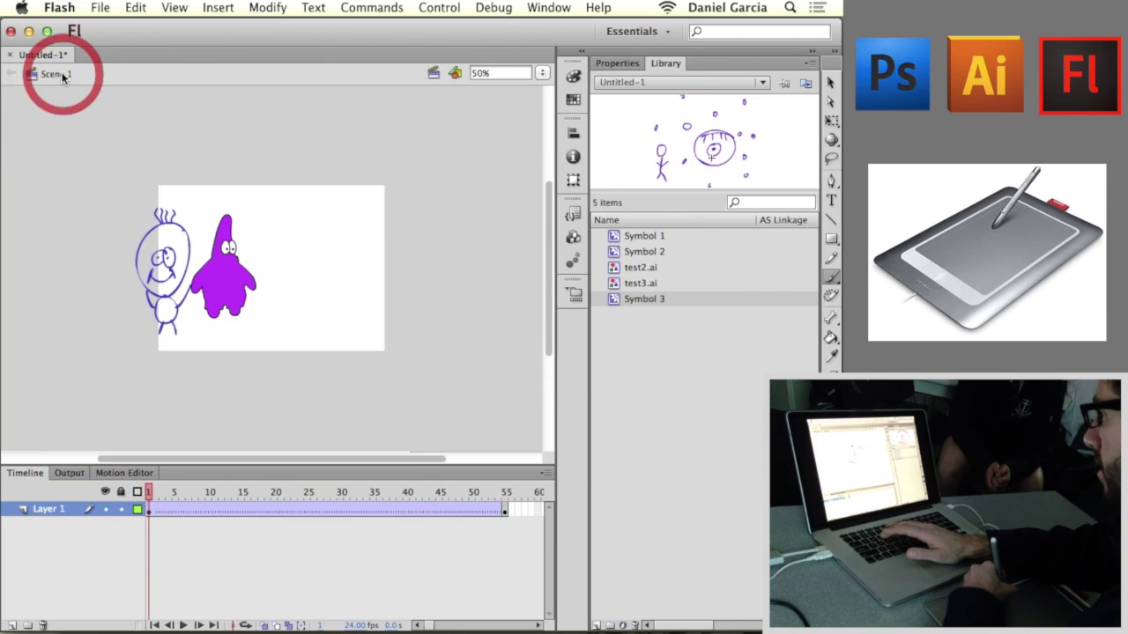
{"action": "left_click_drag", "start_coordinate": [632, 301], "coordinate": [220, 328]}
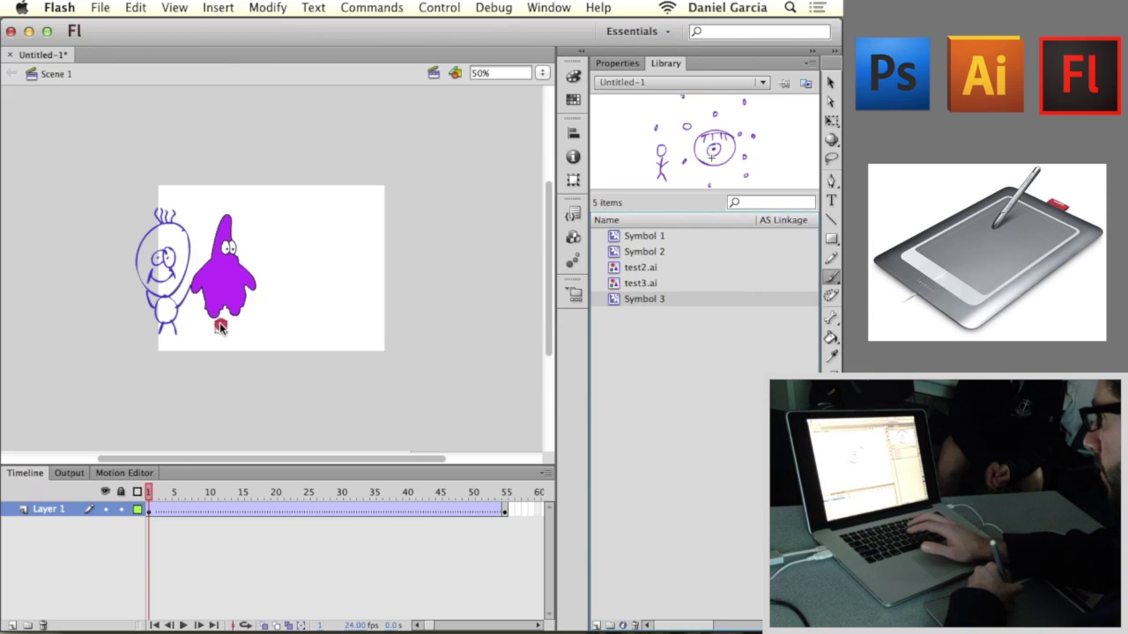
{"action": "left_click_drag", "start_coordinate": [193, 229], "coordinate": [195, 228]}
{"action": "key", "text": "super+Return"}
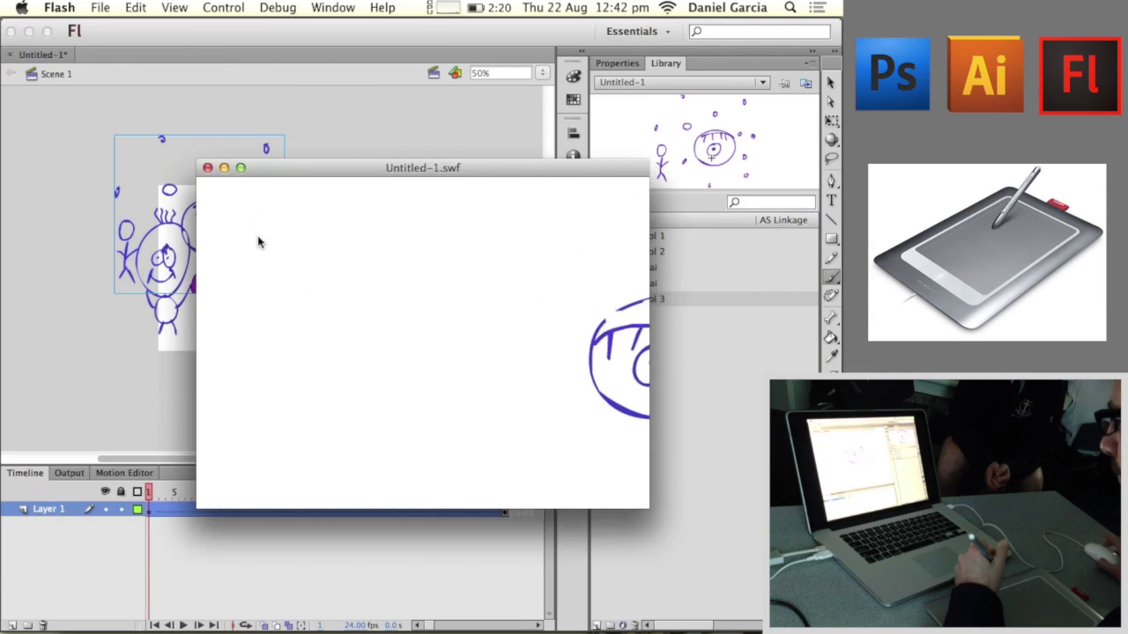
{"action": "left_click", "coordinate": [207, 167]}
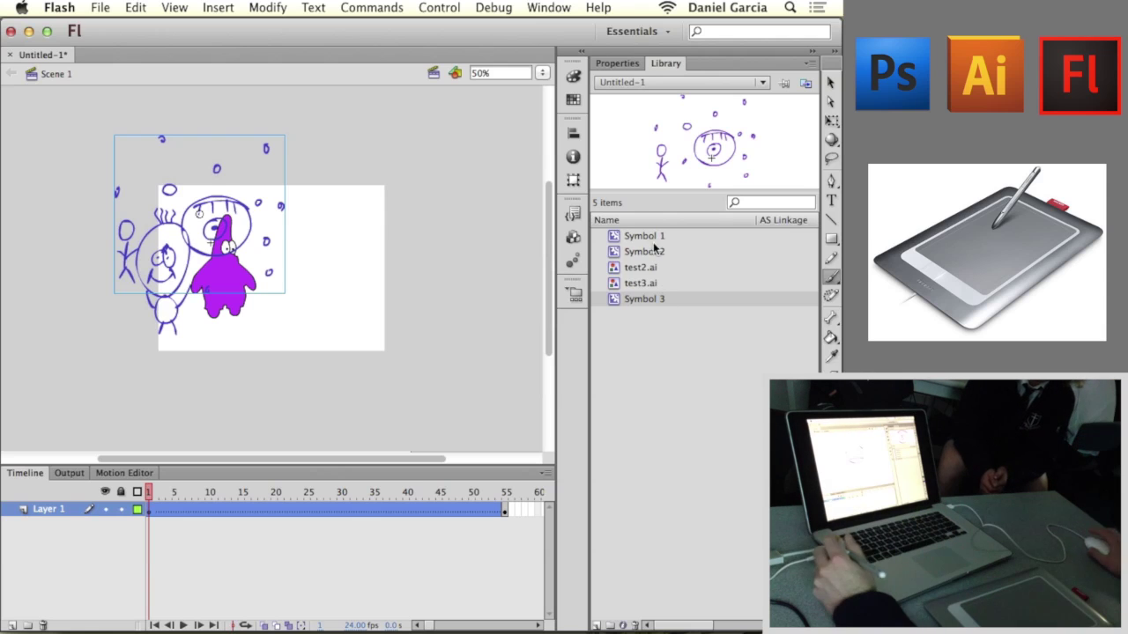
Step: Scrub the main timeline to frame 22 and create a new movie clip symbol with the default name
{"action": "mouse_move", "coordinate": [763, 621]}
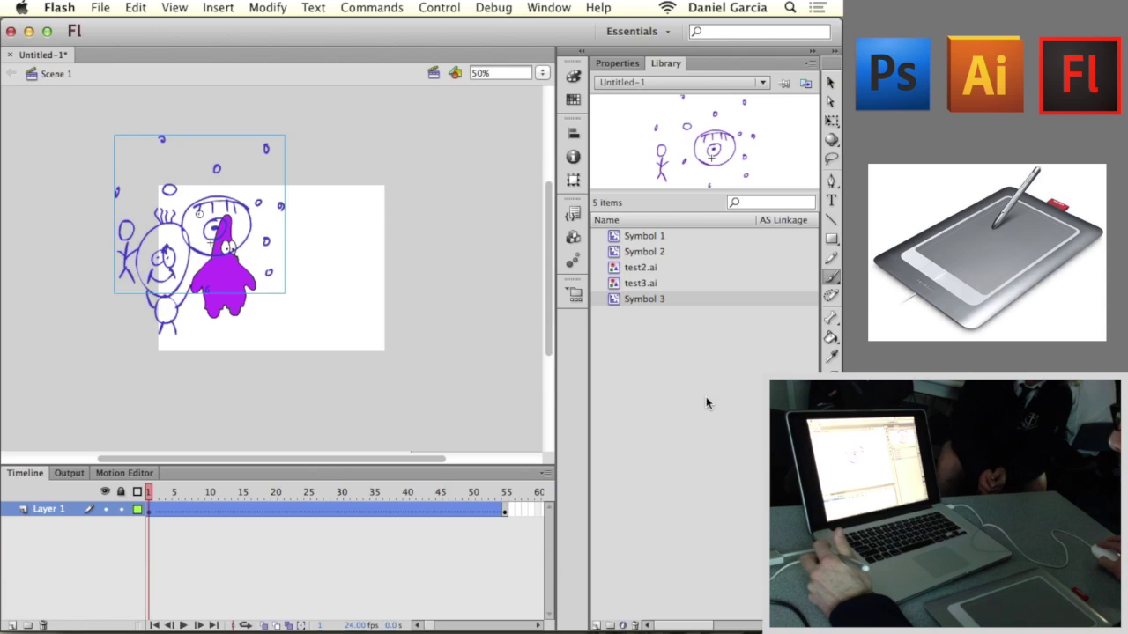
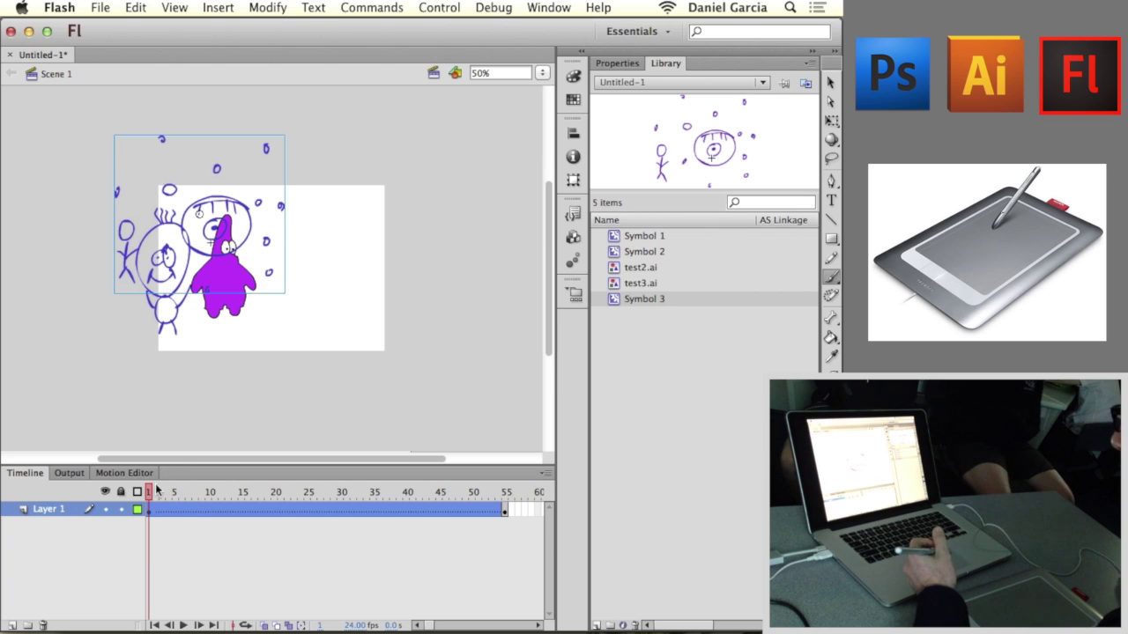
{"action": "mouse_move", "coordinate": [157, 491]}
{"action": "left_mouse_down"}
{"action": "mouse_move", "coordinate": [294, 490]}
{"action": "mouse_move", "coordinate": [144, 490]}
{"action": "mouse_move", "coordinate": [336, 491]}
{"action": "mouse_move", "coordinate": [286, 492]}
{"action": "left_mouse_up"}
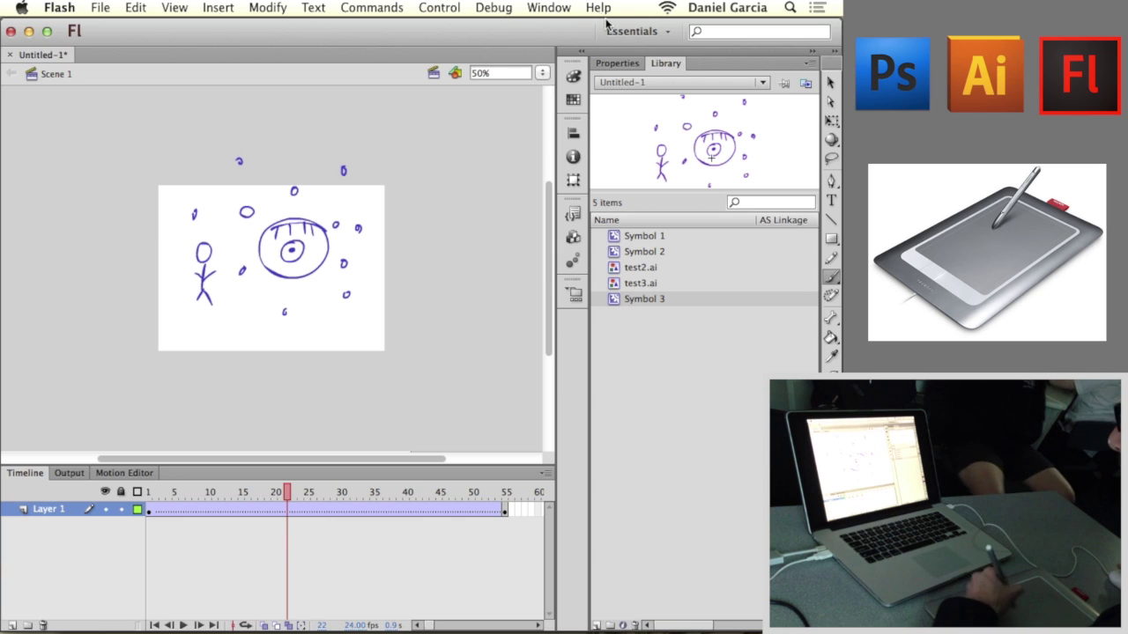
{"action": "right_click", "coordinate": [611, 420]}
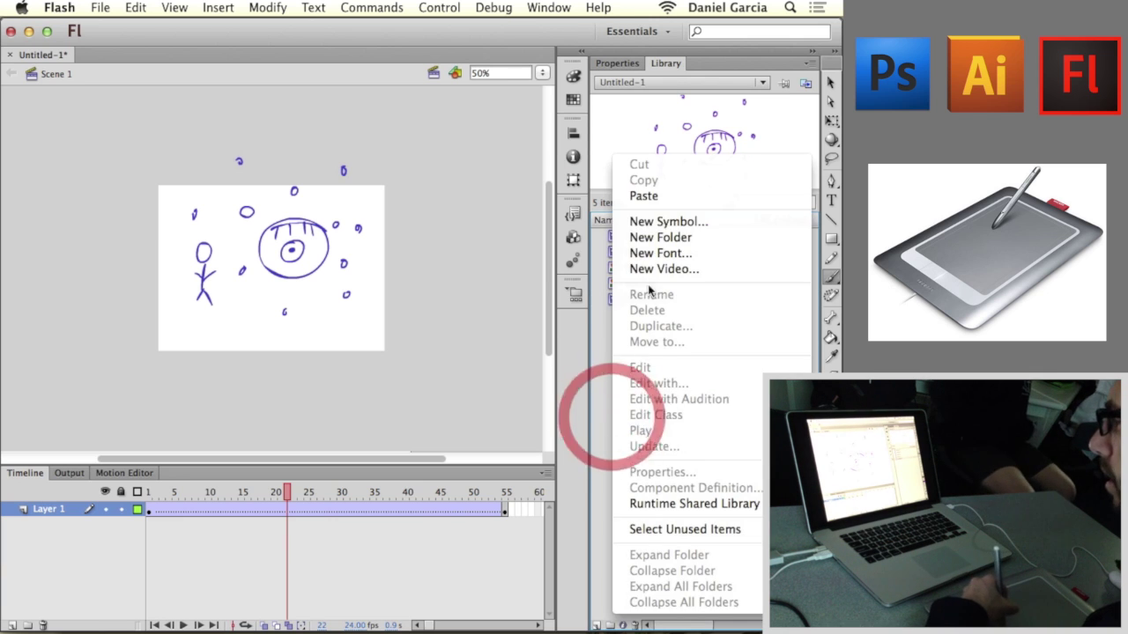
{"action": "left_click", "coordinate": [677, 221]}
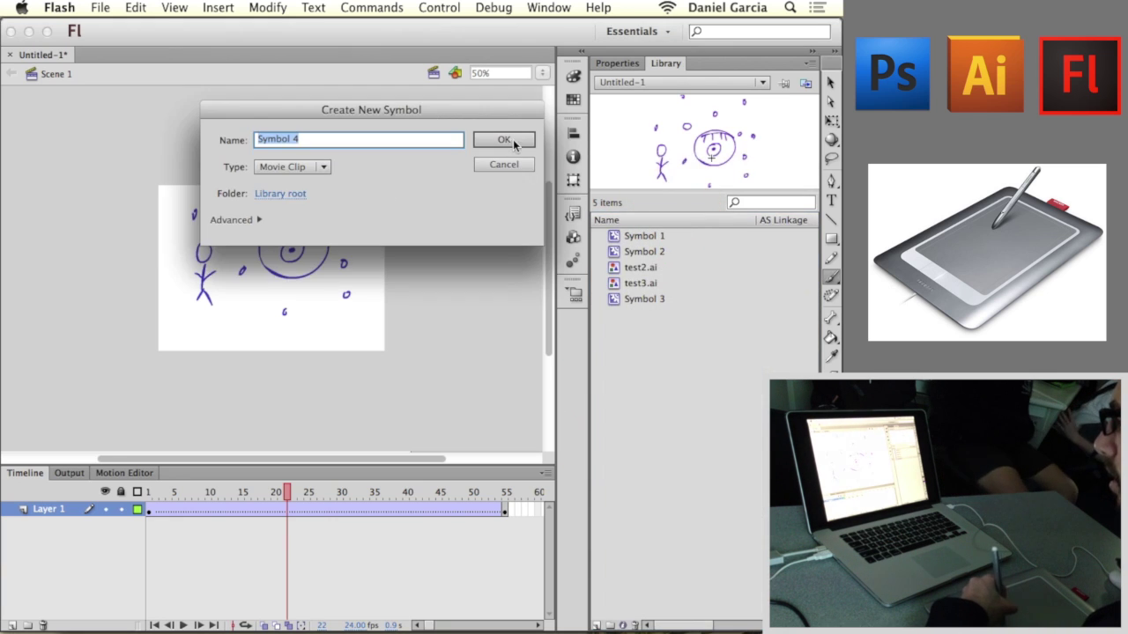
{"action": "left_click", "coordinate": [503, 140]}
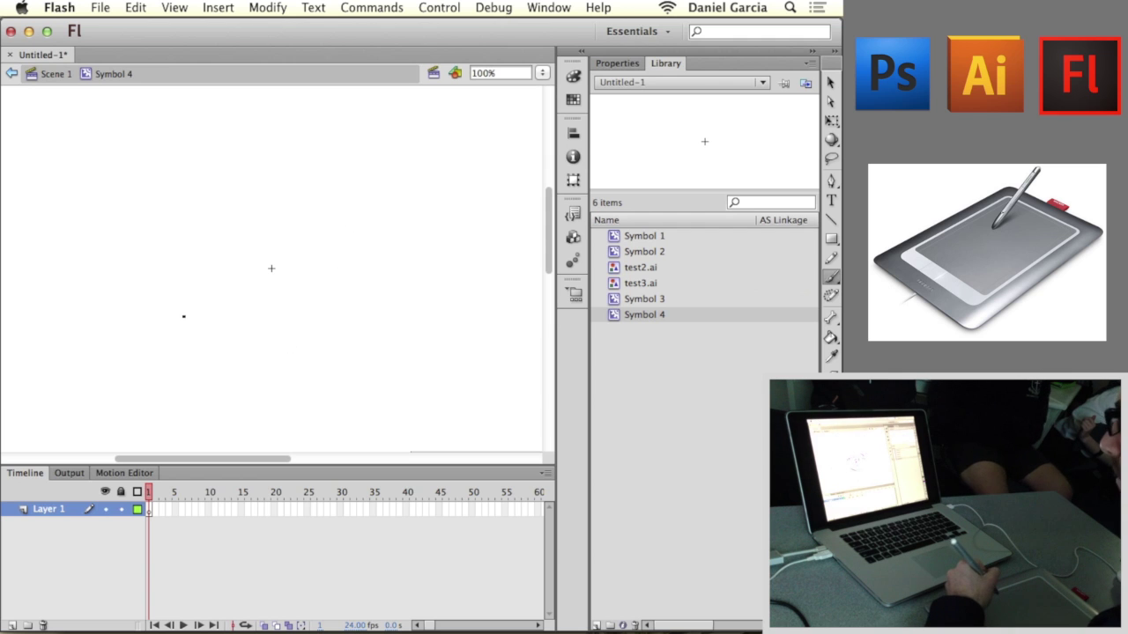
Step: Add a wide text block reading "Song" in the new movie clip and move it slightly down and right
{"action": "left_click", "coordinate": [831, 200]}
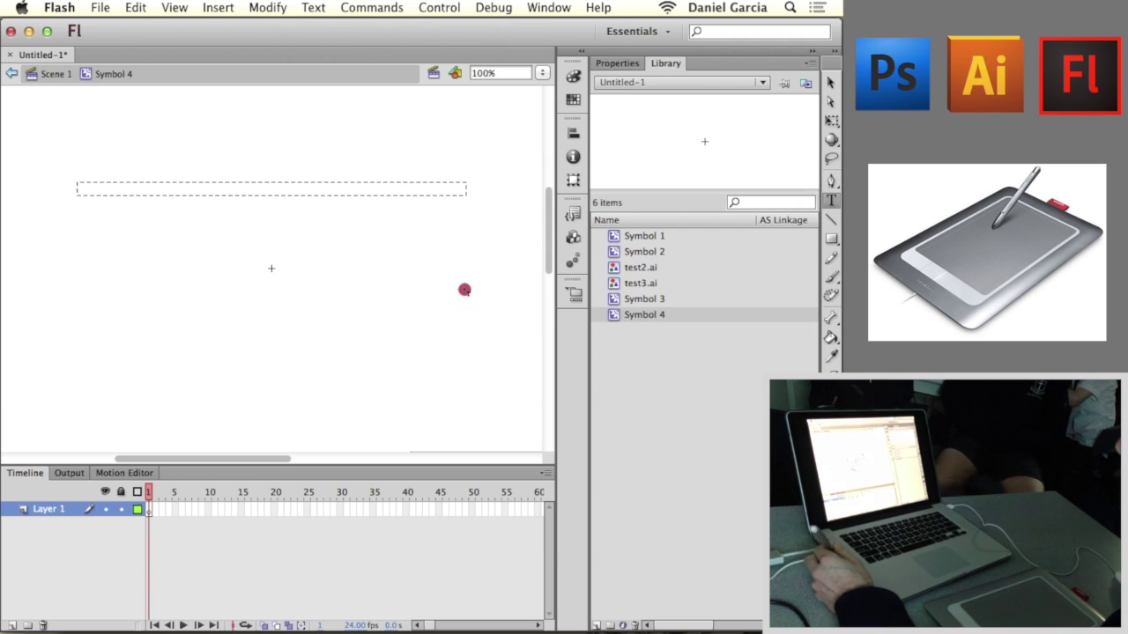
{"action": "left_click_drag", "start_coordinate": [464, 289], "coordinate": [462, 286]}
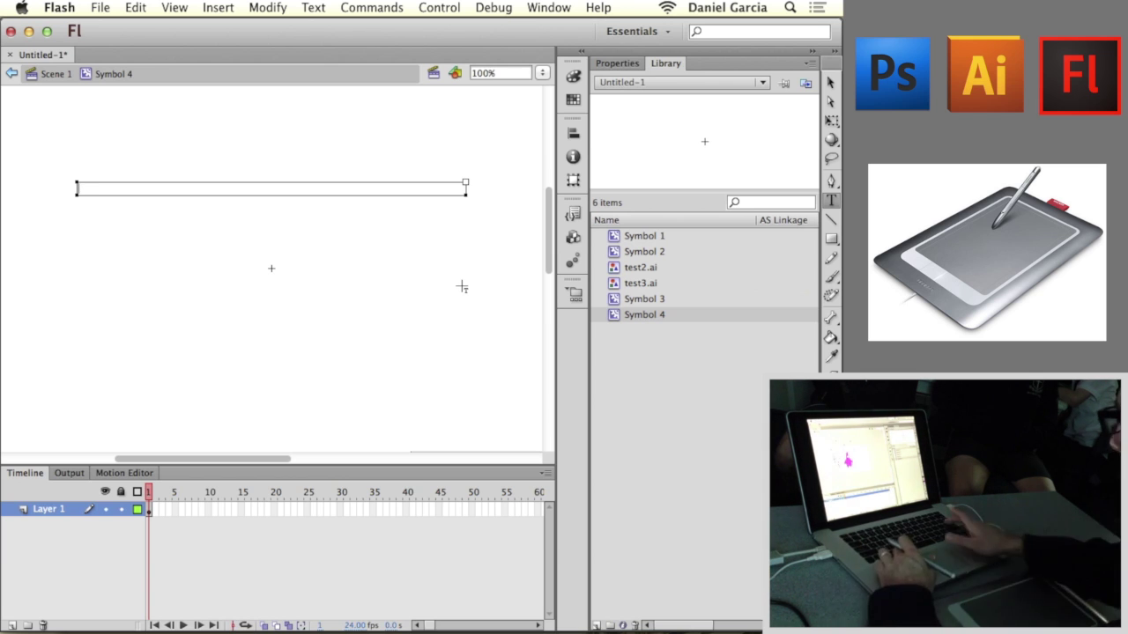
{"action": "type", "text": "Song"}
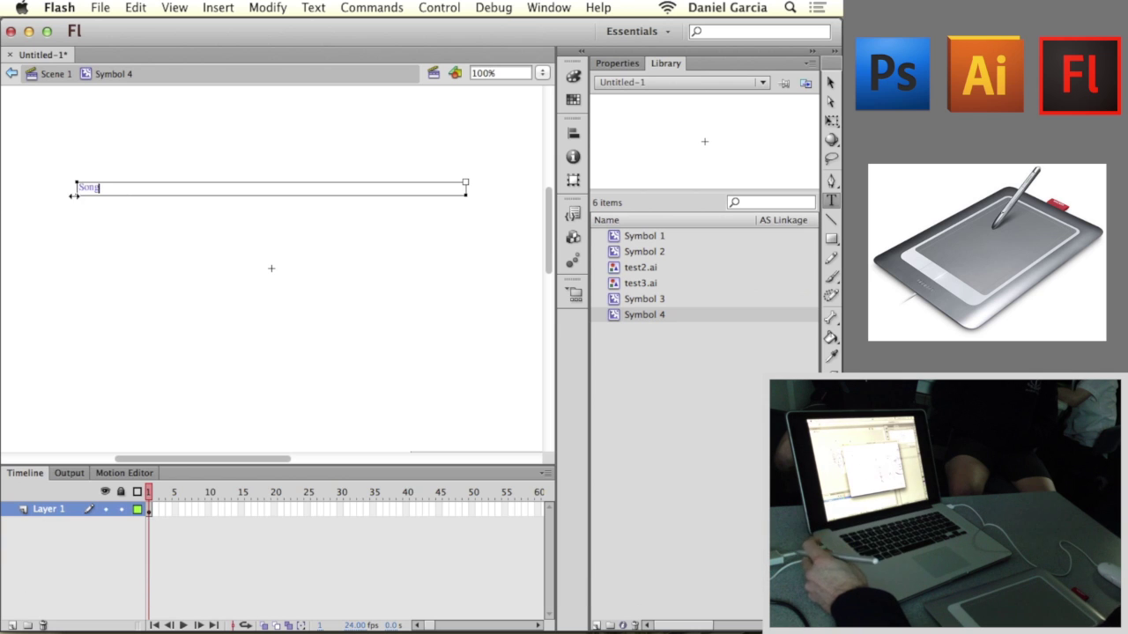
{"action": "left_click_drag", "start_coordinate": [102, 185], "coordinate": [28, 179]}
{"action": "left_click", "coordinate": [164, 247]}
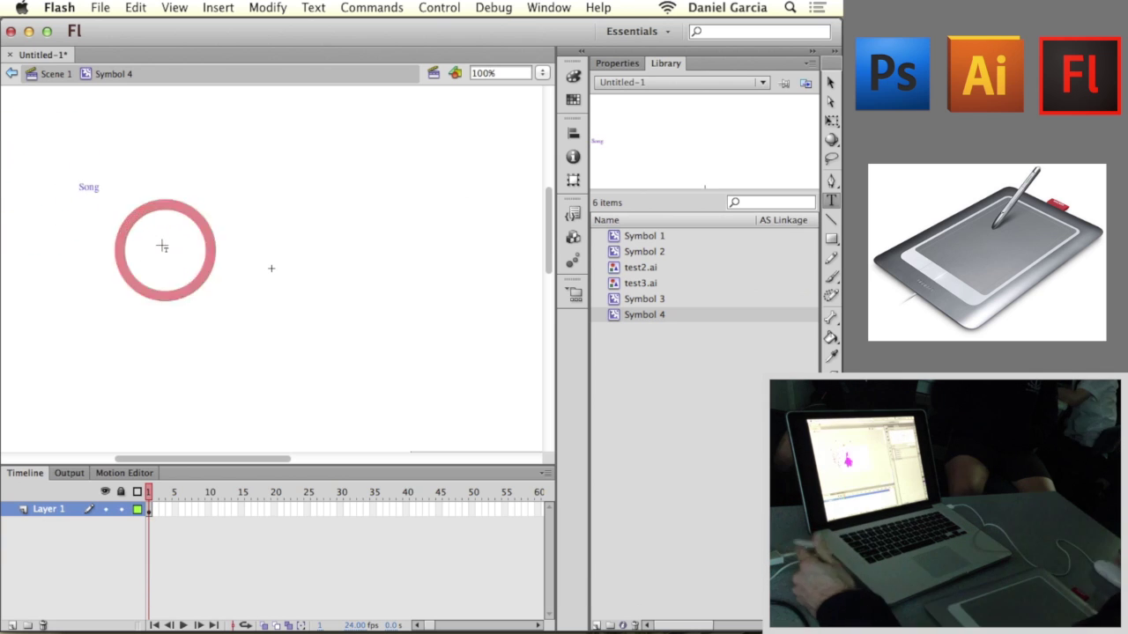
{"action": "left_click", "coordinate": [829, 82]}
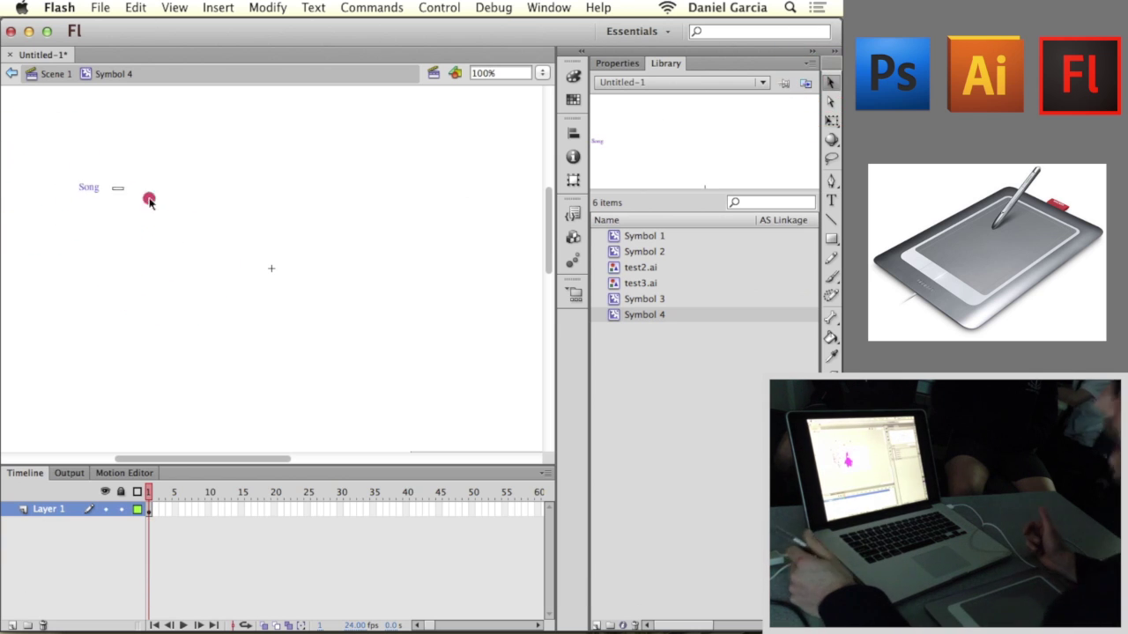
{"action": "left_click_drag", "start_coordinate": [106, 196], "coordinate": [141, 216]}
Step: Insert a keyframe at frame 10 and change its text to "More Song"
{"action": "left_click", "coordinate": [180, 518]}
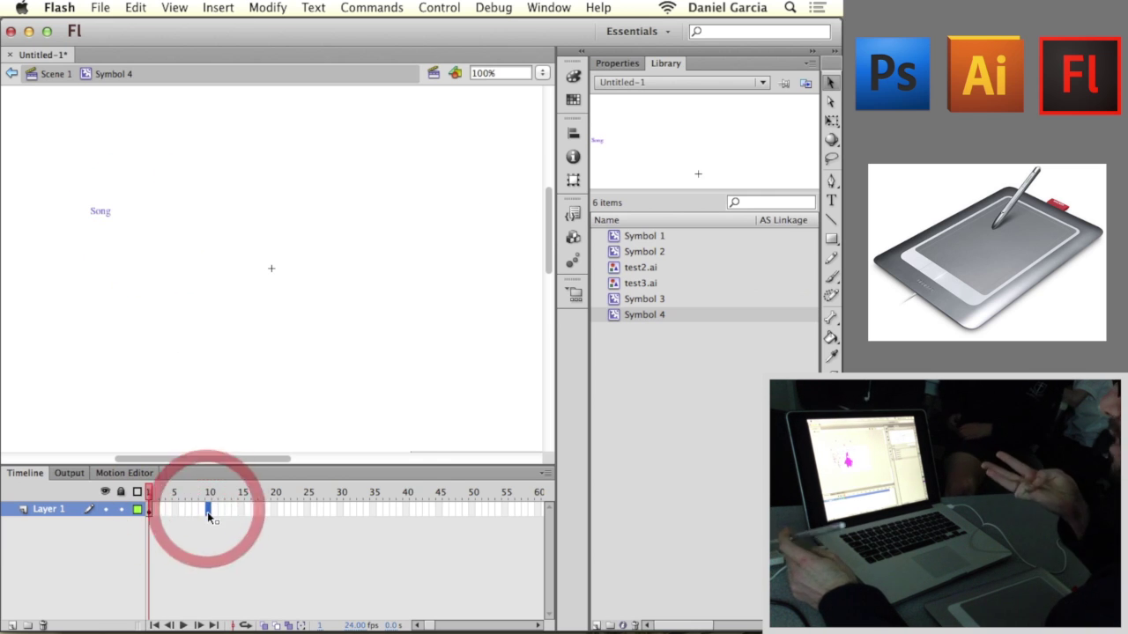
{"action": "right_click", "coordinate": [206, 511]}
{"action": "left_click", "coordinate": [273, 310]}
{"action": "double_click", "coordinate": [109, 212]}
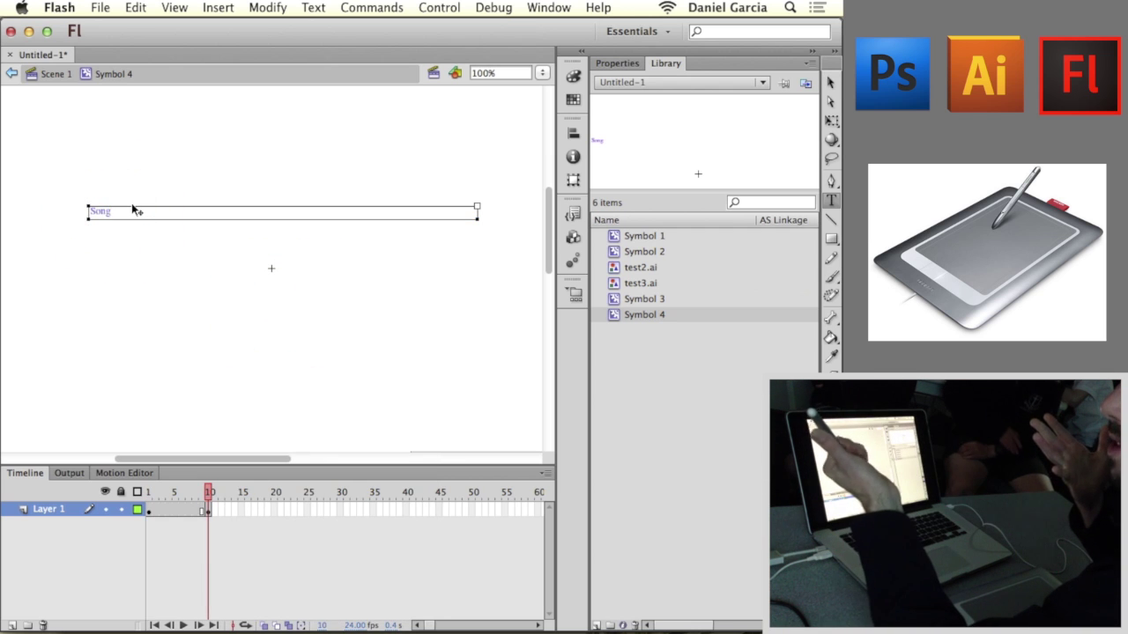
{"action": "key", "text": "BackSpace"}
{"action": "key", "text": "BackSpace"}
{"action": "key", "text": "BackSpace"}
{"action": "key", "text": "BackSpace"}
{"action": "type", "text": "More "}
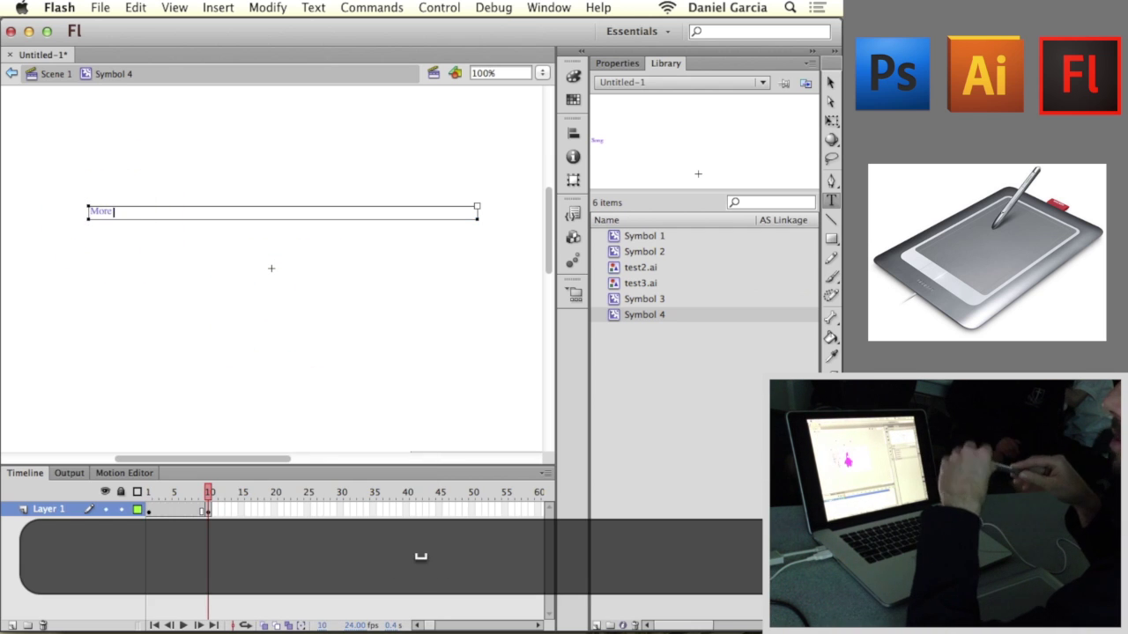
{"action": "type", "text": "Song"}
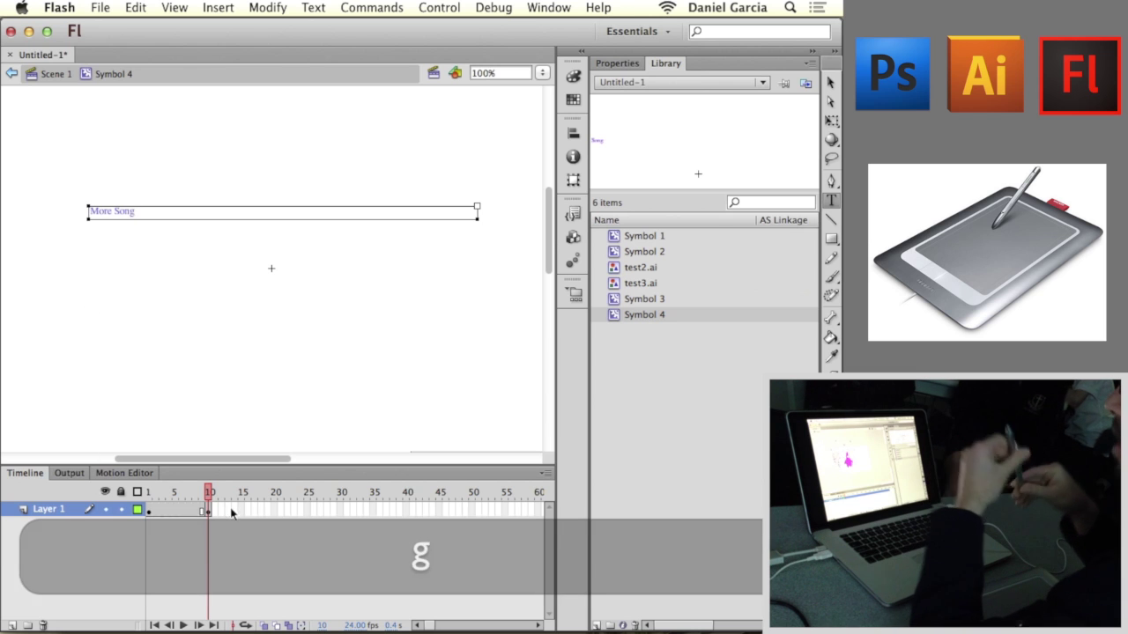
Step: Scrub back to frame 9 and move the "Song" text block slightly down and to the right
{"action": "mouse_move", "coordinate": [180, 492]}
{"action": "left_mouse_down"}
{"action": "mouse_move", "coordinate": [210, 492]}
{"action": "mouse_move", "coordinate": [159, 491]}
{"action": "mouse_move", "coordinate": [201, 488]}
{"action": "left_mouse_up"}
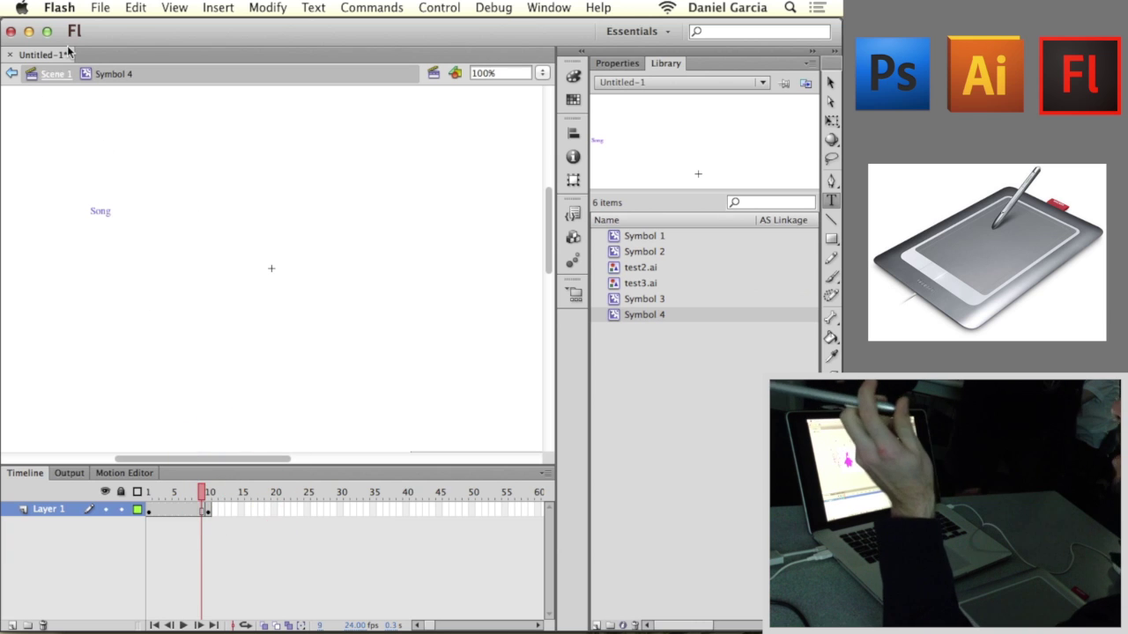
{"action": "left_click", "coordinate": [829, 82]}
{"action": "left_click", "coordinate": [92, 215]}
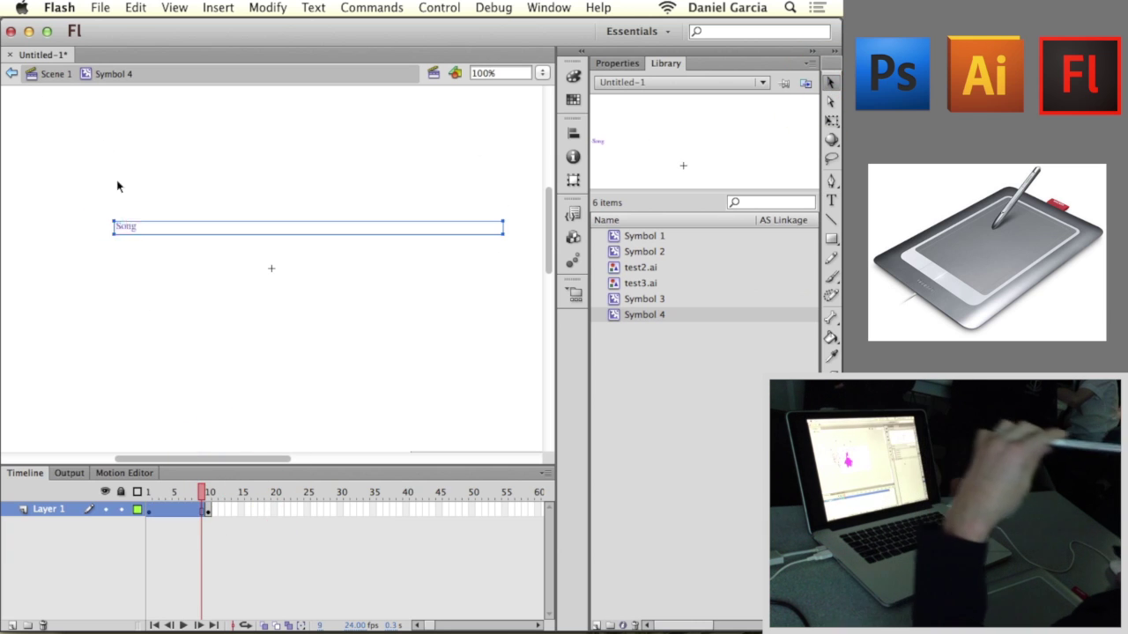
Step: Return to Scene 1 and reposition the tweened artwork on the stage at frame 22
{"action": "left_click", "coordinate": [52, 74]}
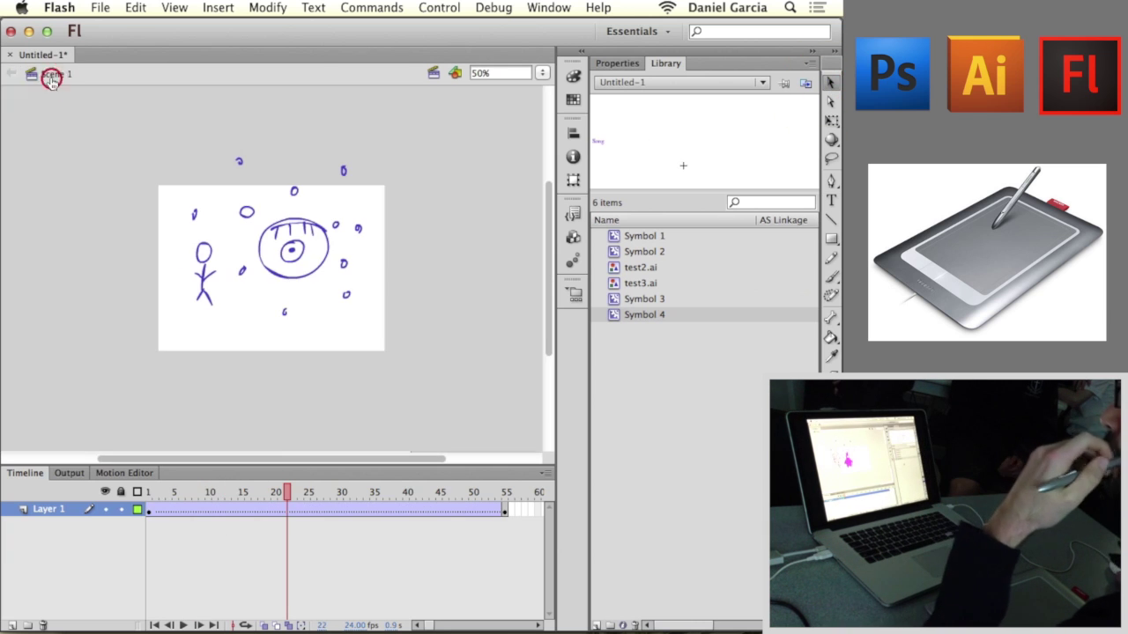
{"action": "left_click", "coordinate": [285, 244]}
{"action": "left_click_drag", "start_coordinate": [254, 289], "coordinate": [223, 257]}
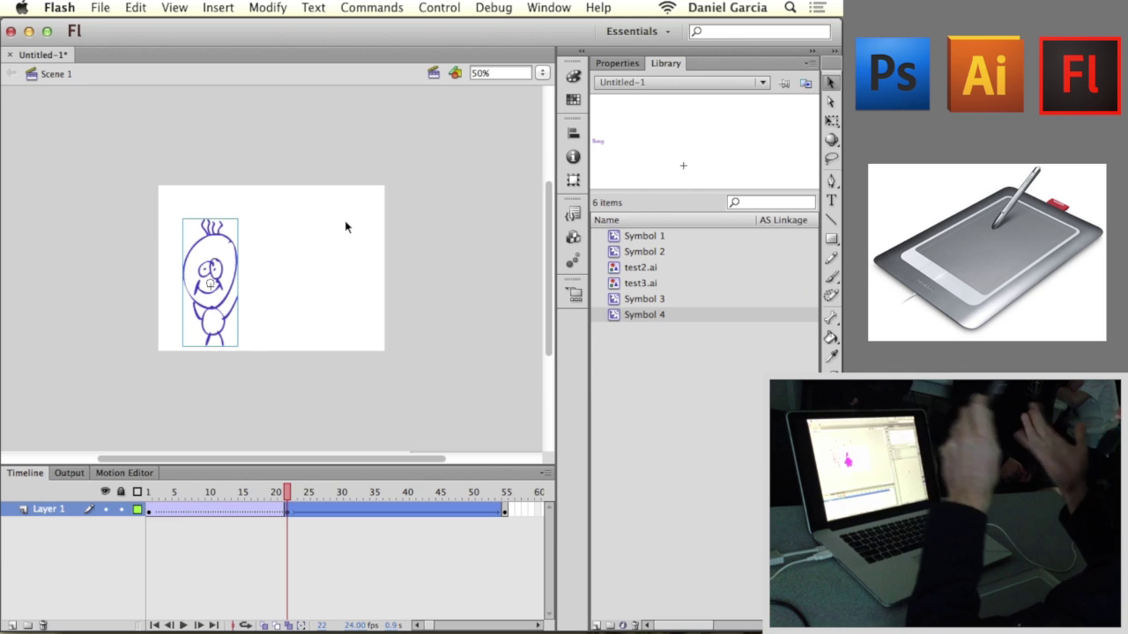
{"action": "left_click", "coordinate": [830, 336]}
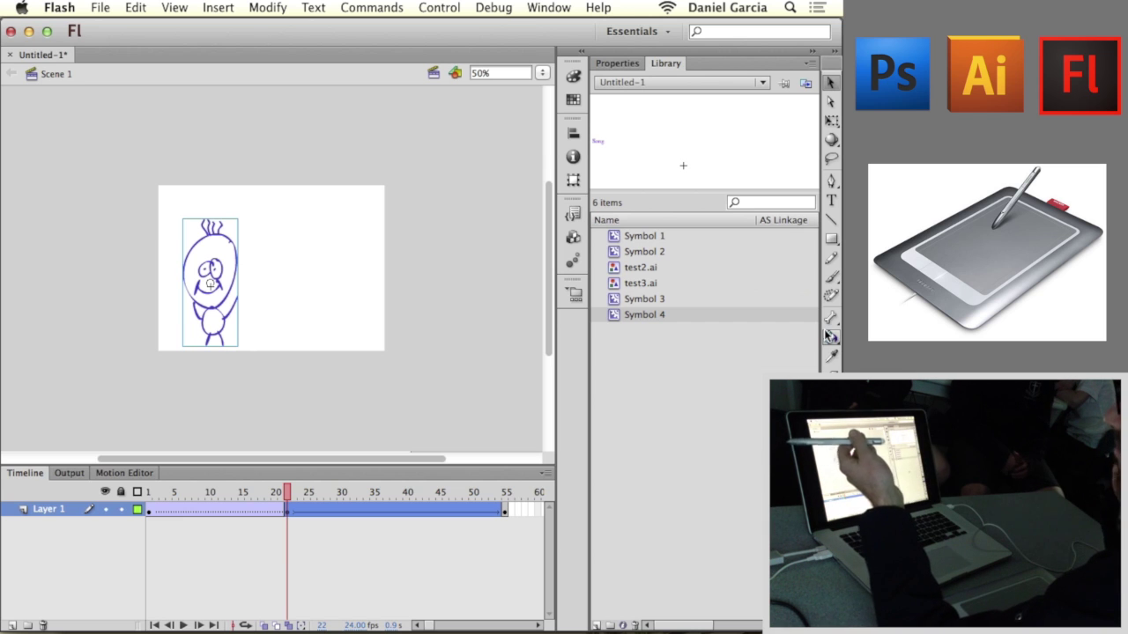